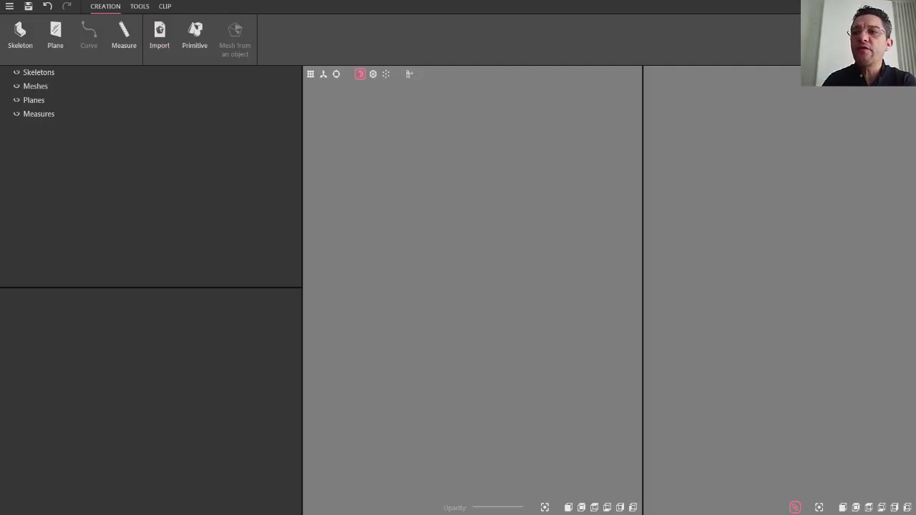
# Import the ankle-foot mesh file from the desktop, keeping its type as MISC (Other), and proceed to mesh repair.
pyautogui.click(890, 6)
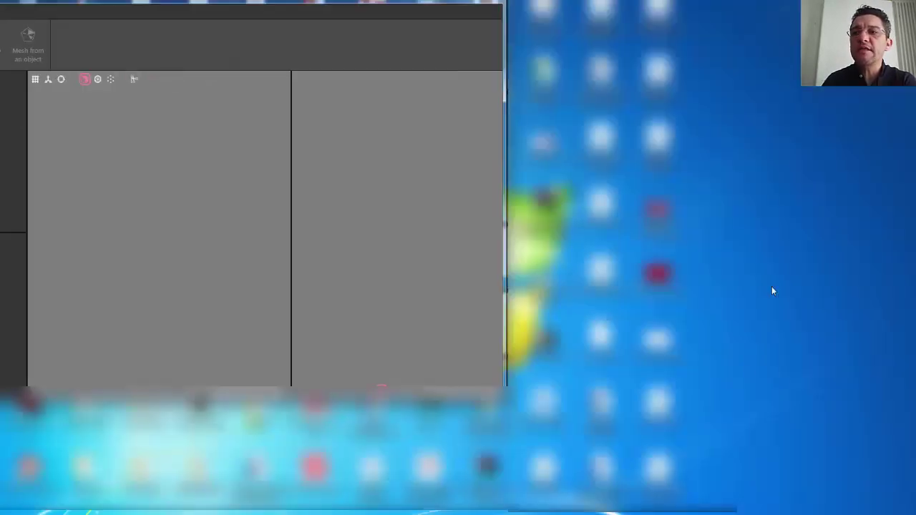
pyautogui.moveTo(826, 131); pyautogui.dragTo(189, 147)
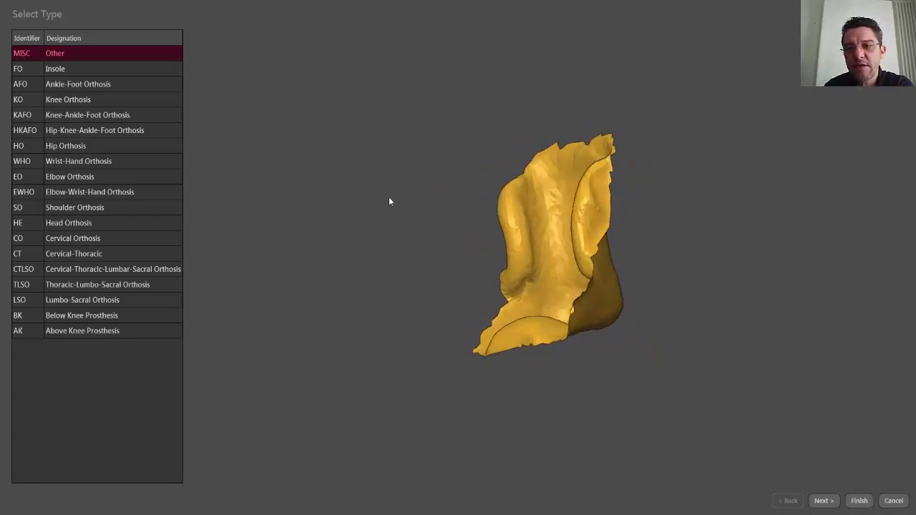
pyautogui.click(823, 501)
# Select the folded flap along one side of the ankle-foot mesh with a freehand outline and remove its triangles.
pyautogui.moveTo(702, 172); pyautogui.dragTo(583, 302)
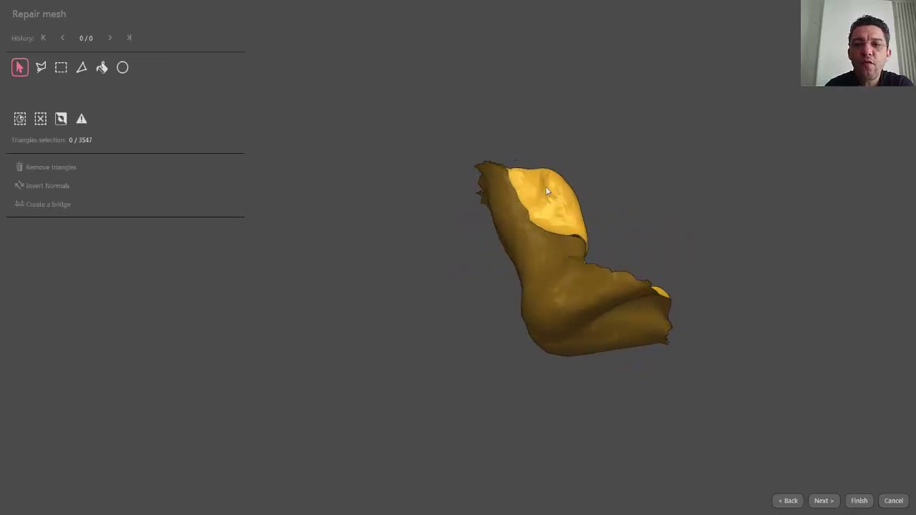
pyautogui.moveTo(539, 183); pyautogui.dragTo(536, 203)
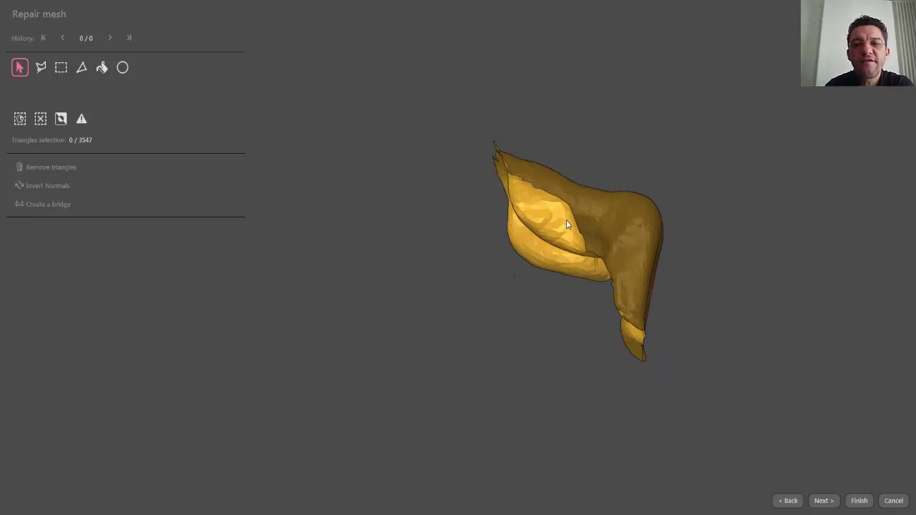
pyautogui.click(46, 68)
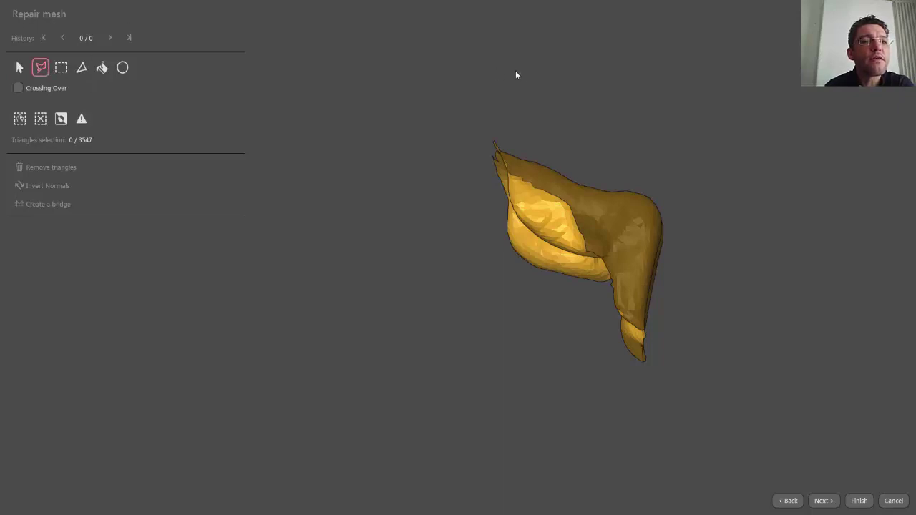
pyautogui.moveTo(599, 106)
pyautogui.mouseDown(button='right')
pyautogui.moveTo(532, 135)
pyautogui.moveTo(506, 158)
pyautogui.moveTo(506, 179)
pyautogui.moveTo(509, 171)
pyautogui.mouseUp(button='right')
pyautogui.moveTo(425, 129); pyautogui.dragTo(491, 175)
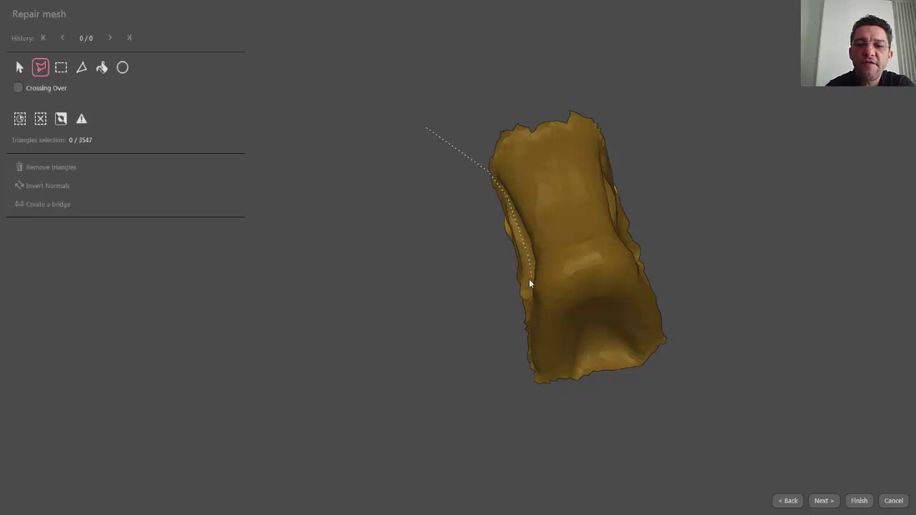
pyautogui.moveTo(398, 189); pyautogui.dragTo(398, 189)
pyautogui.moveTo(398, 187)
pyautogui.mouseDown(button='right')
pyautogui.moveTo(590, 72)
pyautogui.moveTo(606, 74)
pyautogui.mouseUp(button='right')
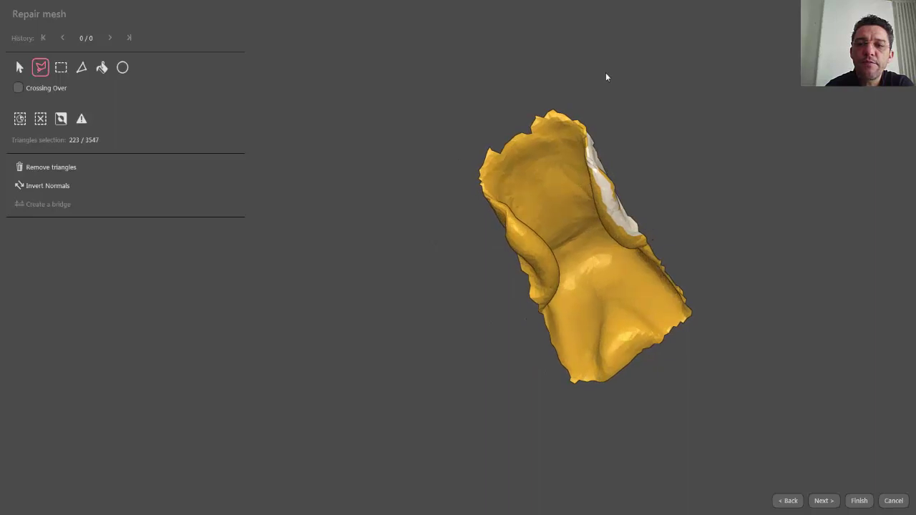
pyautogui.click(63, 169)
# Outline the overlapping flap on the opposite side of the leg in the rear view and remove its triangles.
pyautogui.moveTo(345, 153)
pyautogui.mouseDown(button='right')
pyautogui.moveTo(368, 145)
pyautogui.moveTo(395, 117)
pyautogui.moveTo(342, 136)
pyautogui.mouseUp(button='right')
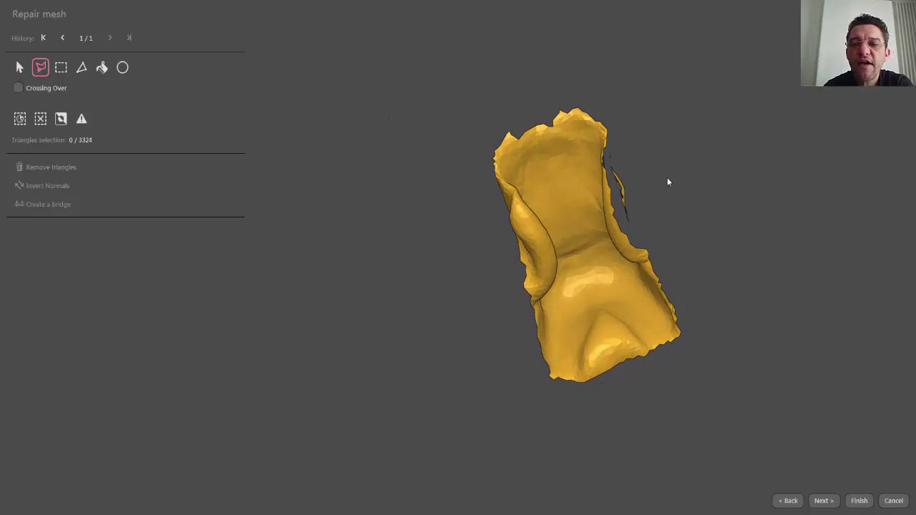
pyautogui.moveTo(649, 153)
pyautogui.mouseDown(button='right')
pyautogui.moveTo(735, 117)
pyautogui.moveTo(840, 108)
pyautogui.moveTo(855, 117)
pyautogui.moveTo(843, 102)
pyautogui.mouseUp(button='right')
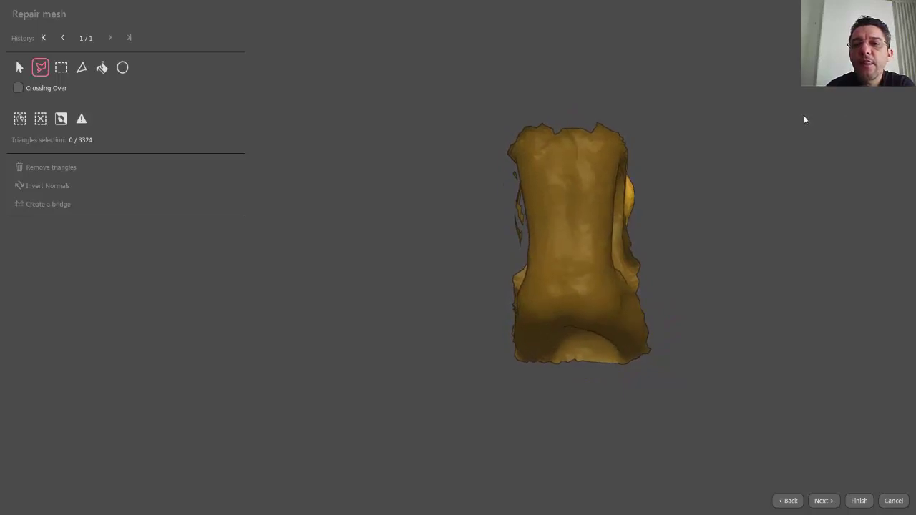
pyautogui.moveTo(659, 113)
pyautogui.mouseDown()
pyautogui.moveTo(620, 175)
pyautogui.moveTo(618, 243)
pyautogui.moveTo(644, 280)
pyautogui.moveTo(720, 137)
pyautogui.mouseUp()
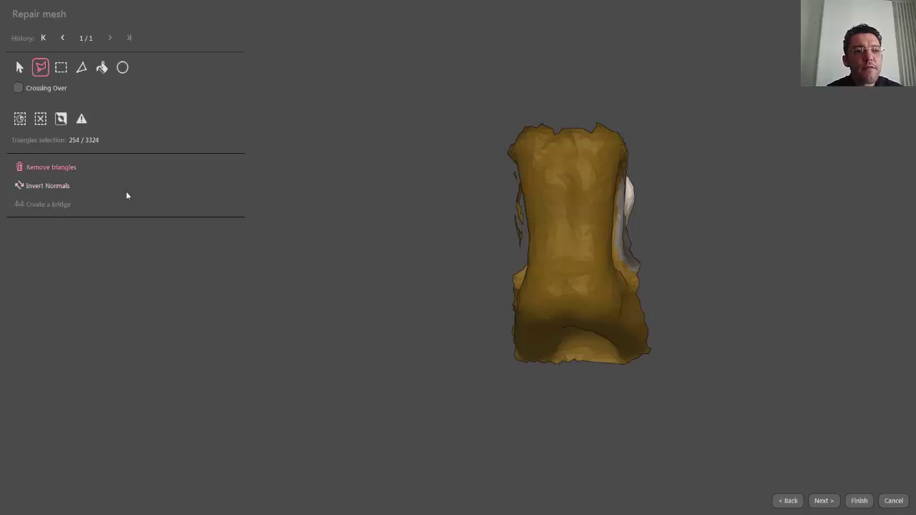
pyautogui.moveTo(78, 182); pyautogui.dragTo(127, 186)
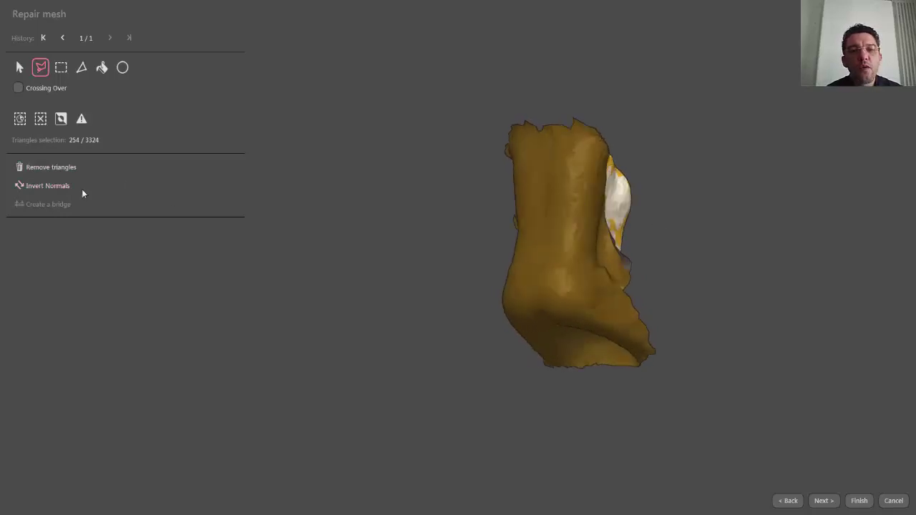
pyautogui.click(59, 170)
# Remove leftover triangles beside the upper leg in two passes, outlining each remnant from the rear view.
pyautogui.moveTo(633, 232); pyautogui.dragTo(548, 208, button='right')
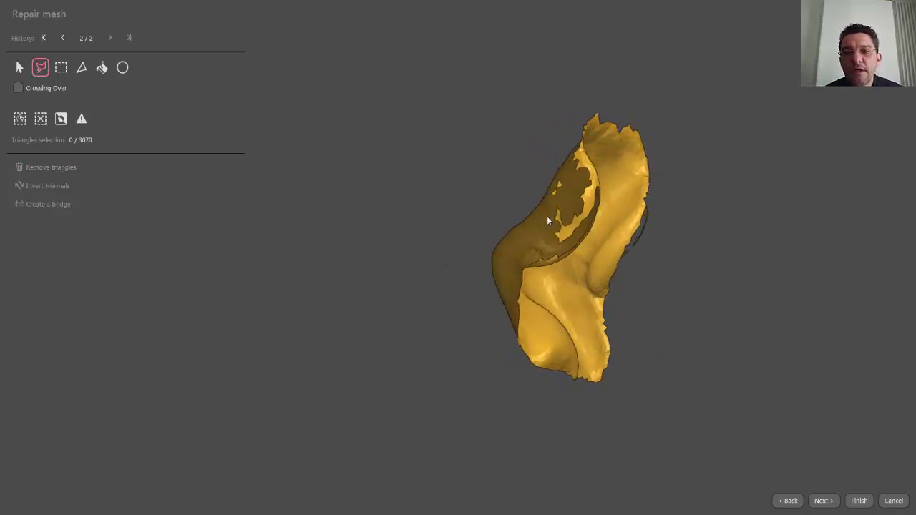
pyautogui.moveTo(680, 206); pyautogui.dragTo(831, 205, button='right')
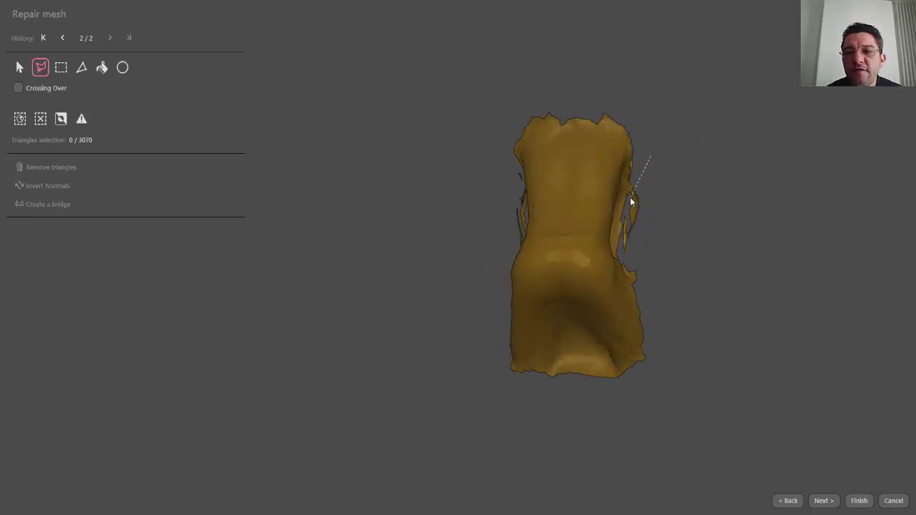
pyautogui.moveTo(630, 203)
pyautogui.mouseDown()
pyautogui.moveTo(660, 170)
pyautogui.moveTo(654, 189)
pyautogui.mouseUp()
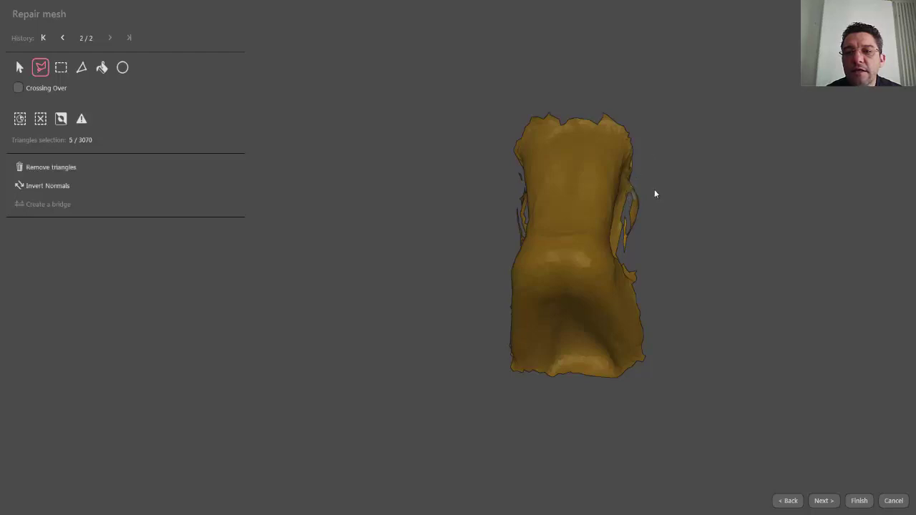
pyautogui.click(45, 169)
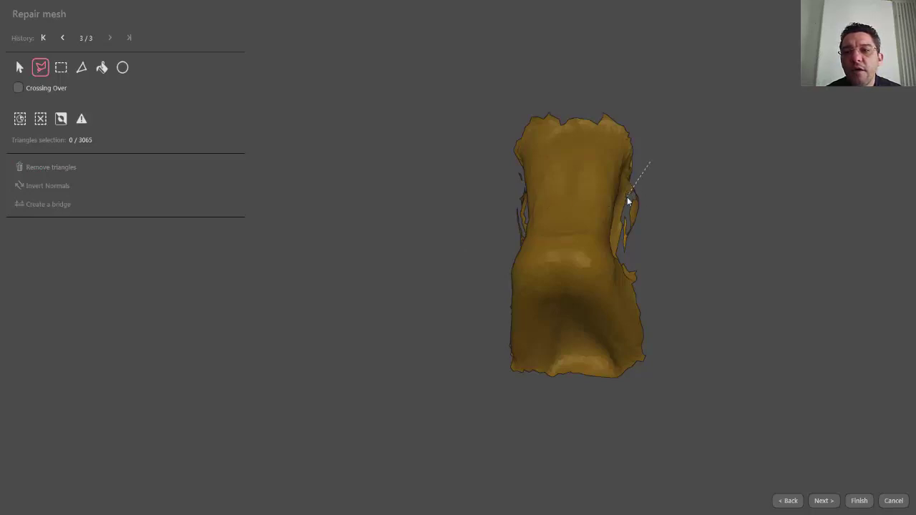
pyautogui.doubleClick(674, 215)
pyautogui.click(61, 169)
# From the front view, outline the jagged upper side edge of the leg and remove those triangles.
pyautogui.moveTo(710, 208); pyautogui.dragTo(503, 207, button='middle')
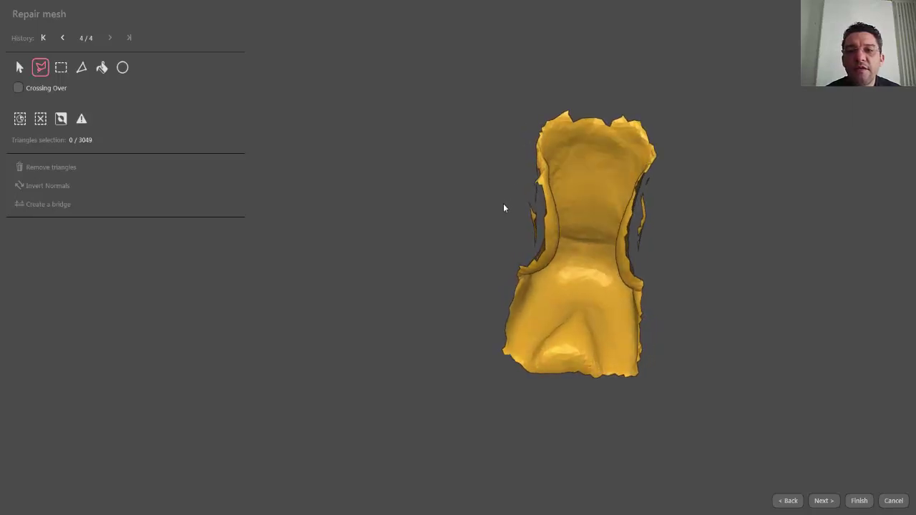
pyautogui.moveTo(545, 92); pyautogui.dragTo(539, 192)
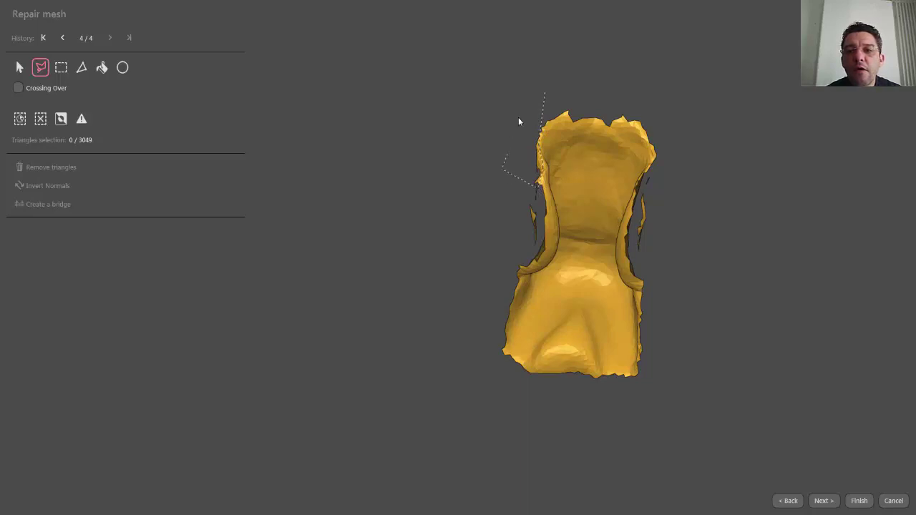
pyautogui.moveTo(521, 106); pyautogui.dragTo(528, 100)
pyautogui.click(63, 167)
# Select the connected main surface with a 180° maximum angle, invert the selection and remove the detached fragments.
pyautogui.moveTo(501, 145); pyautogui.dragTo(597, 150, button='right')
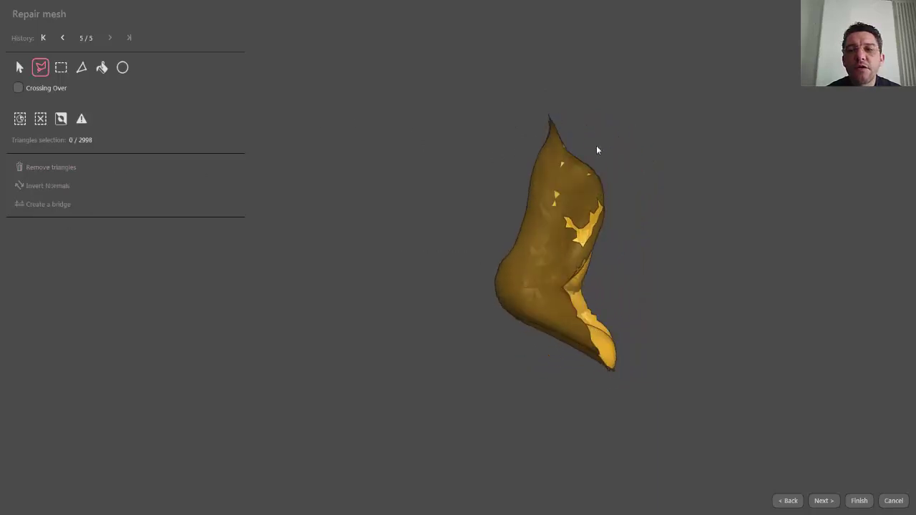
pyautogui.moveTo(646, 244); pyautogui.dragTo(522, 242, button='right')
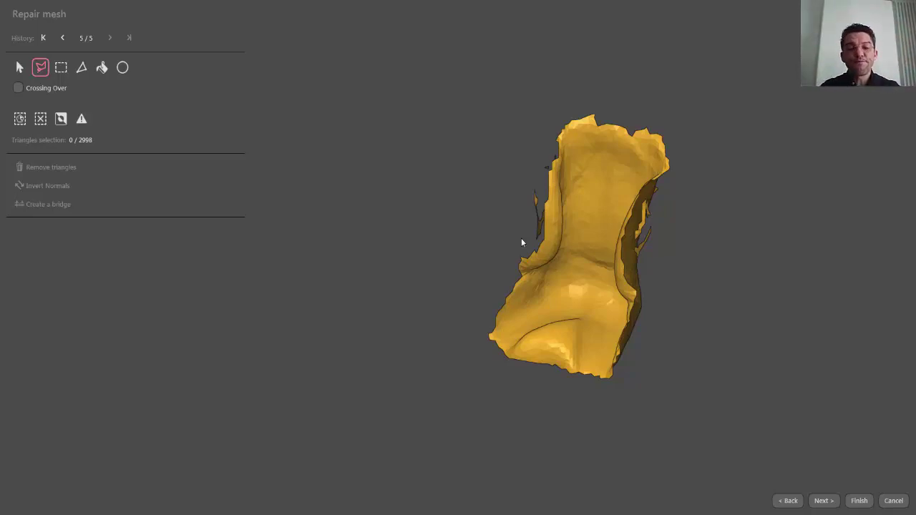
pyautogui.click(102, 68)
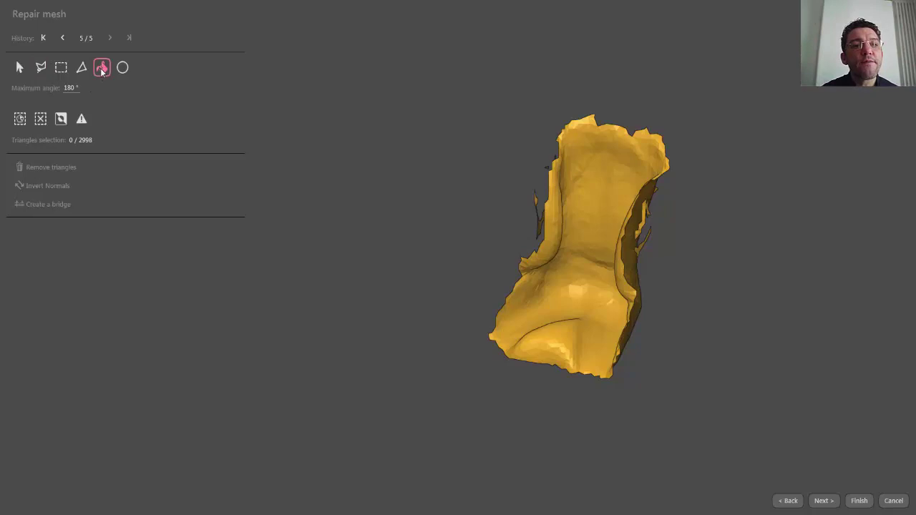
pyautogui.click(586, 176)
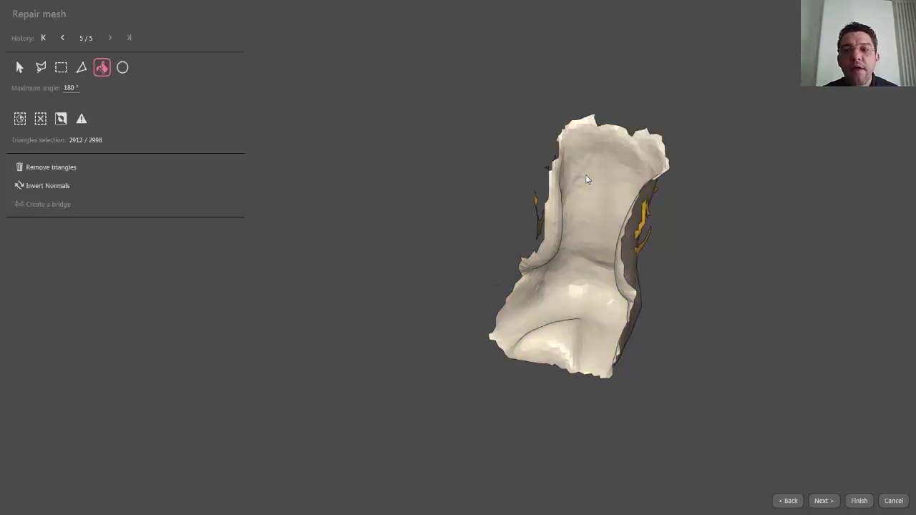
pyautogui.click(61, 119)
pyautogui.moveTo(752, 259); pyautogui.dragTo(878, 247, button='right')
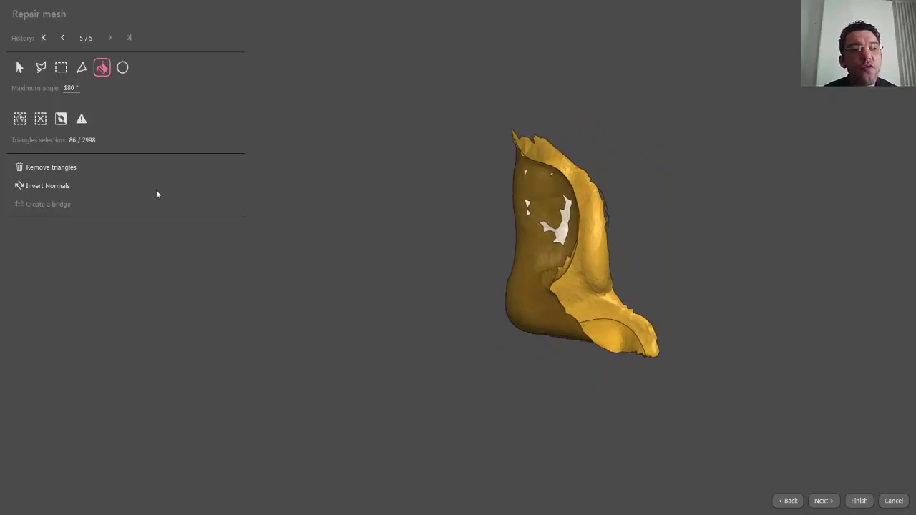
pyautogui.click(52, 168)
# Select the ragged upper rim of the leg with a rectangle and remove its triangles.
pyautogui.moveTo(638, 207); pyautogui.dragTo(456, 356, button='right')
pyautogui.click(60, 71)
pyautogui.moveTo(506, 69); pyautogui.dragTo(660, 138)
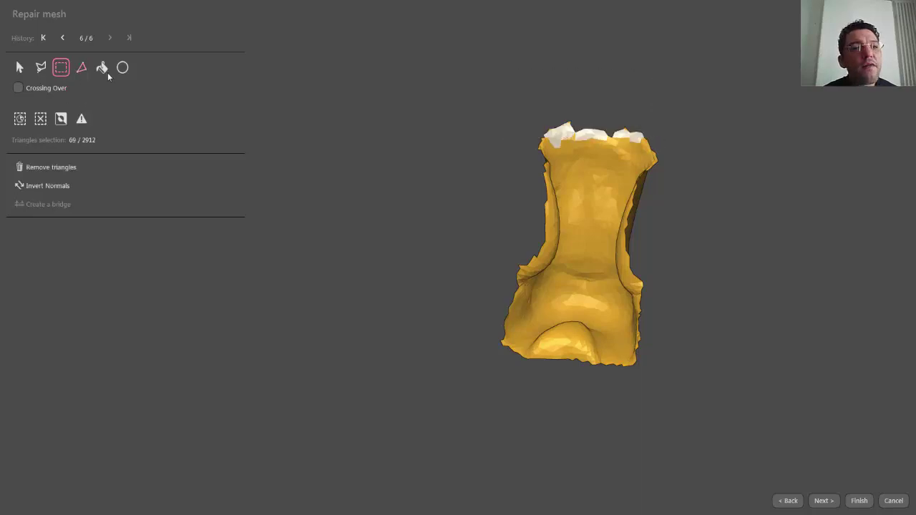
pyautogui.click(57, 168)
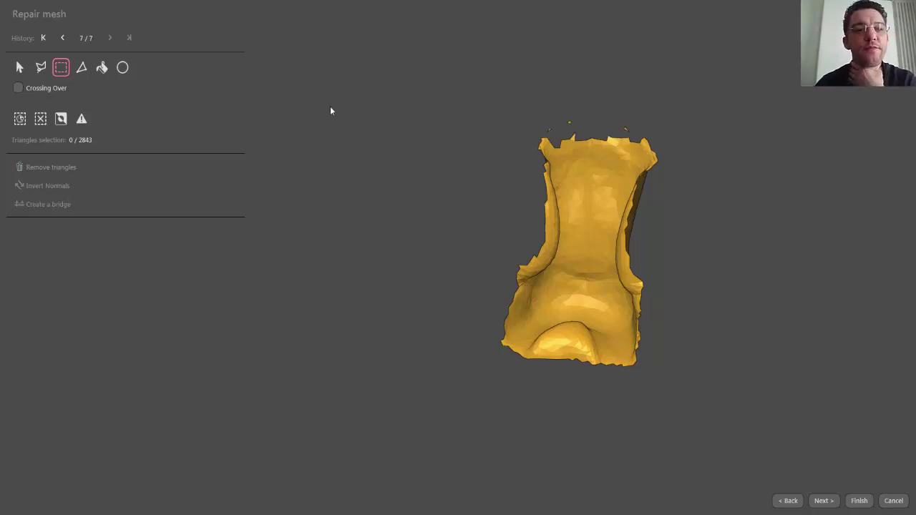
# Select one individual triangle in the middle of the calf surface and remove it.
pyautogui.click(82, 69)
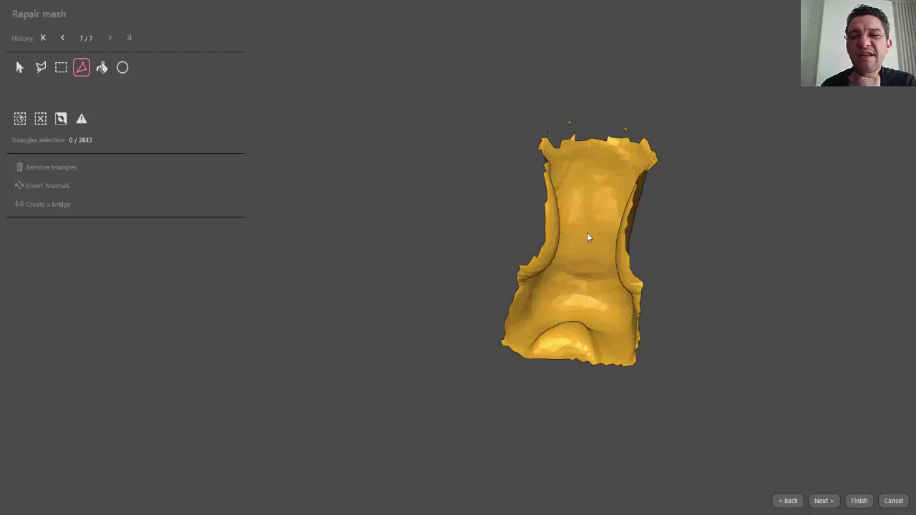
pyautogui.scroll(5, 588, 237)
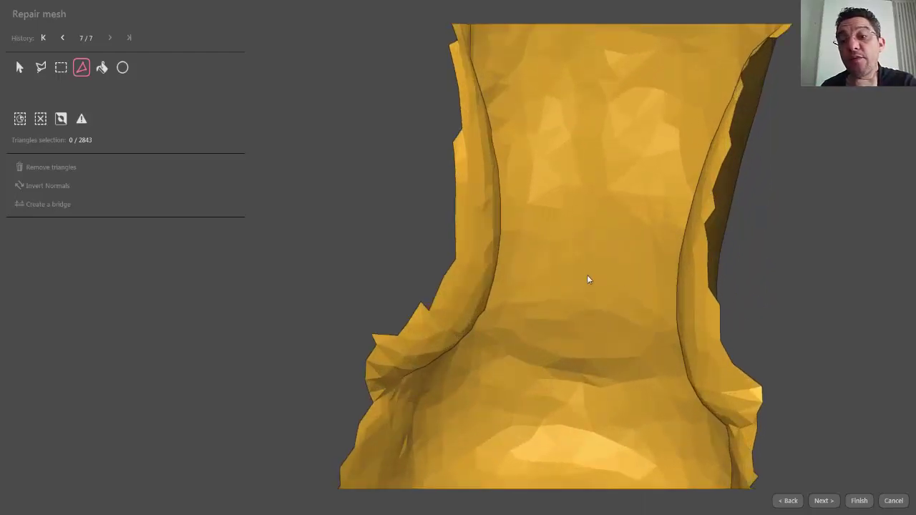
pyautogui.scroll(-5, 588, 277)
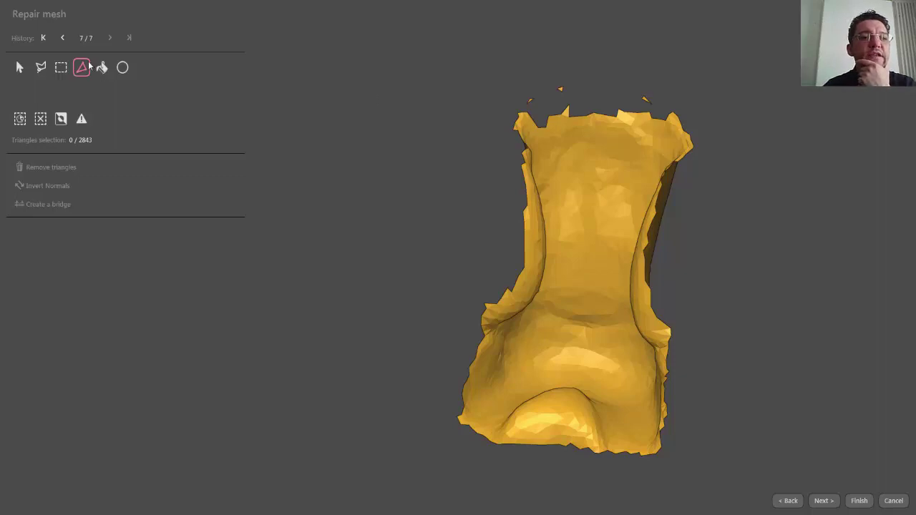
pyautogui.click(618, 192)
pyautogui.click(71, 167)
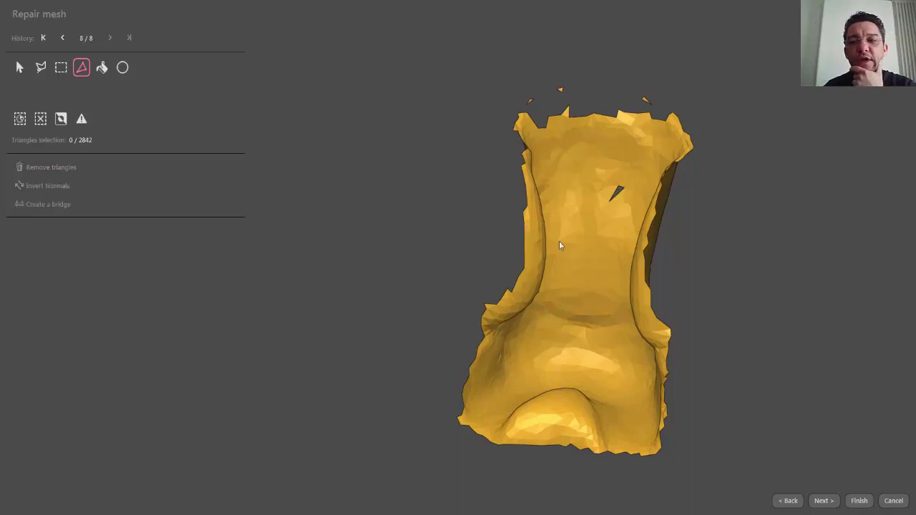
# Select three more individual triangles around the hole in the calf surface and remove them together.
pyautogui.click(608, 229)
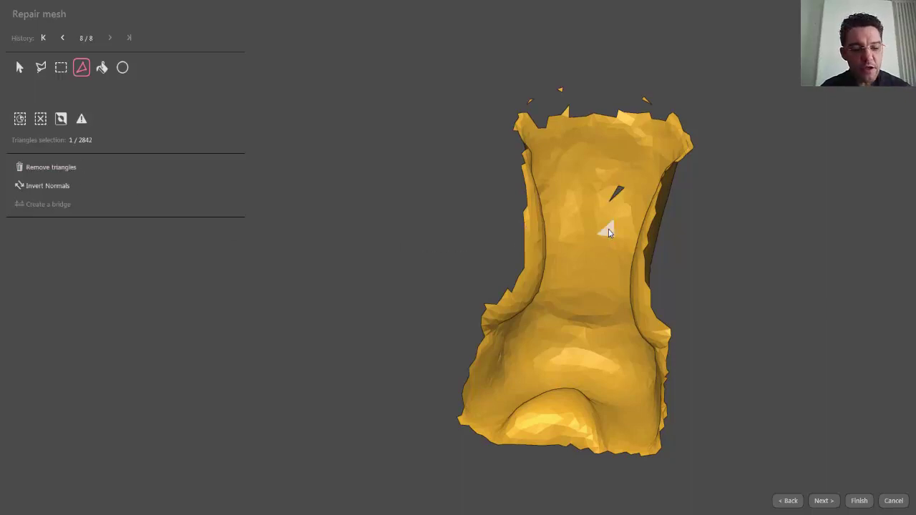
pyautogui.click(574, 222)
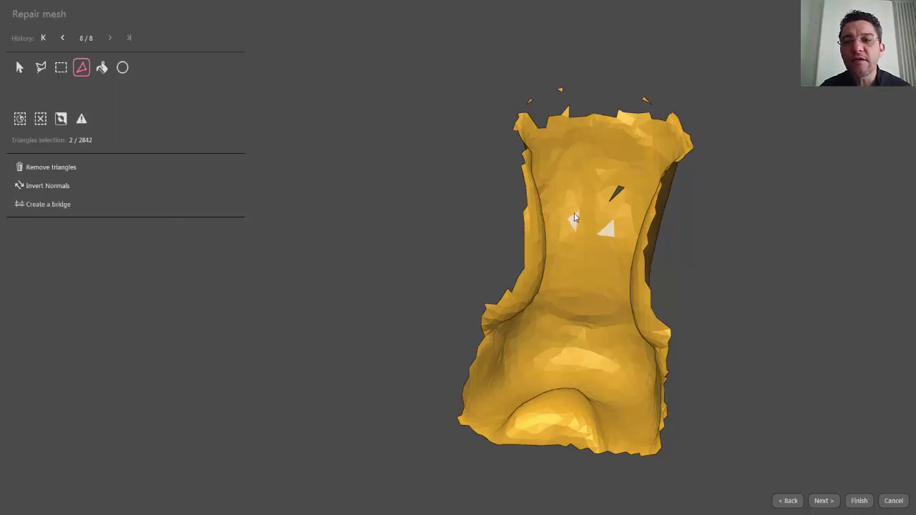
pyautogui.click(577, 181)
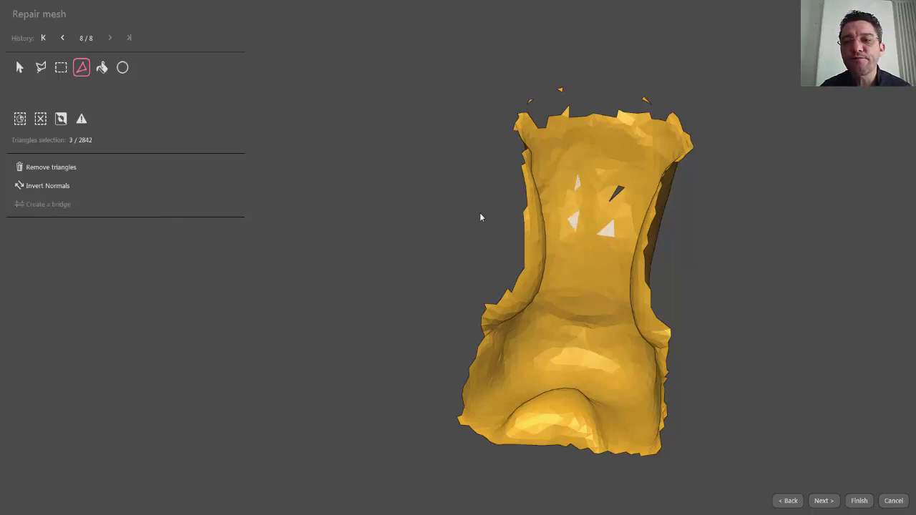
pyautogui.click(73, 168)
# Select a patch of triangles over the side of the heel with the size 13 circular brush, trim its upper part, and remove the patch.
pyautogui.moveTo(739, 294); pyautogui.dragTo(565, 236)
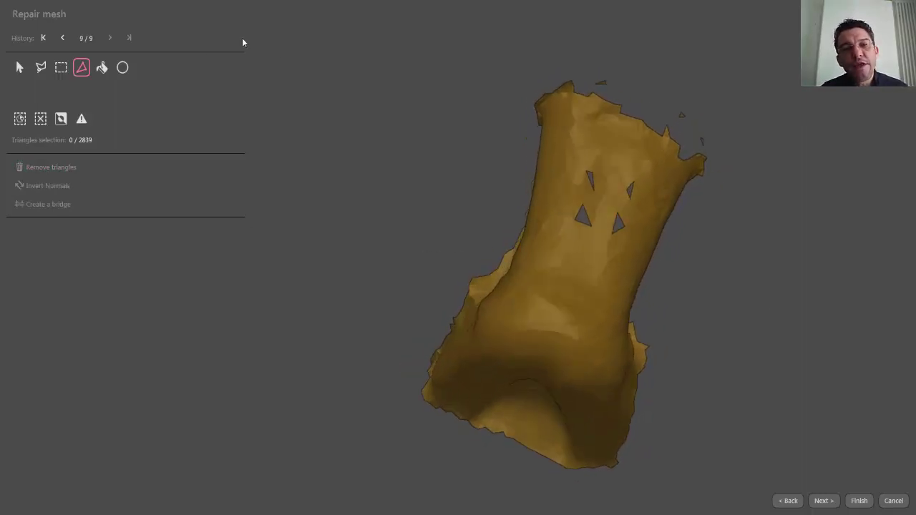
pyautogui.click(123, 68)
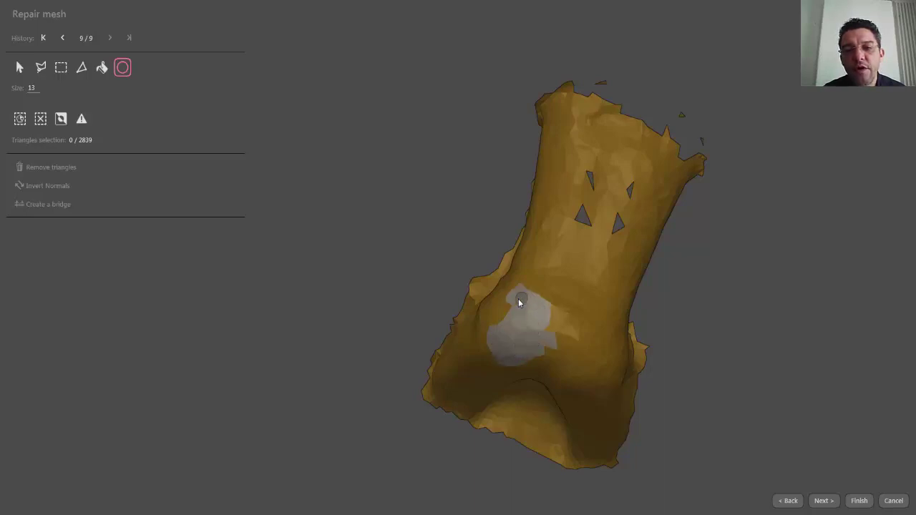
pyautogui.moveTo(518, 299); pyautogui.dragTo(531, 280)
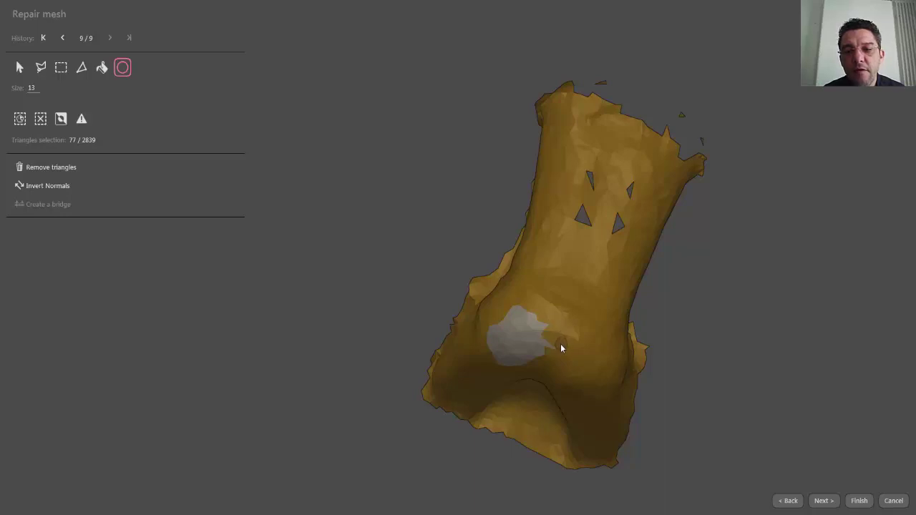
pyautogui.moveTo(693, 310); pyautogui.dragTo(583, 248, button='middle')
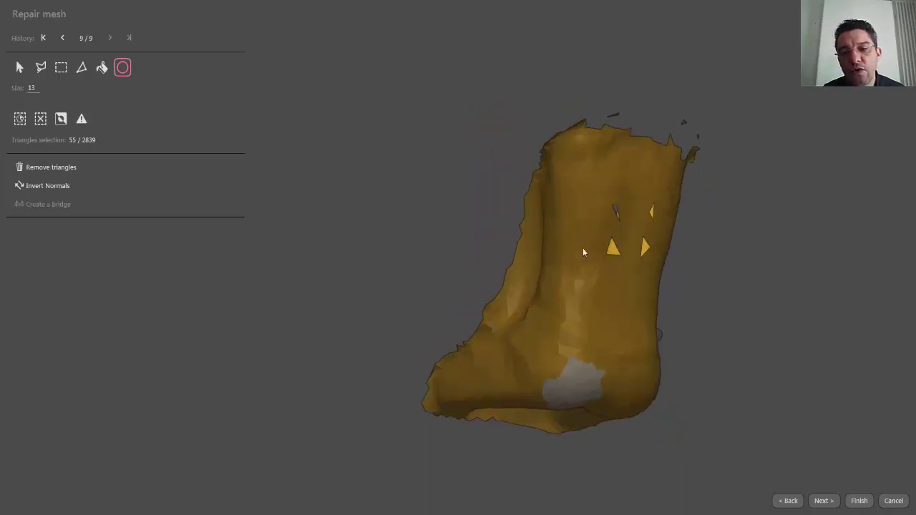
pyautogui.click(44, 167)
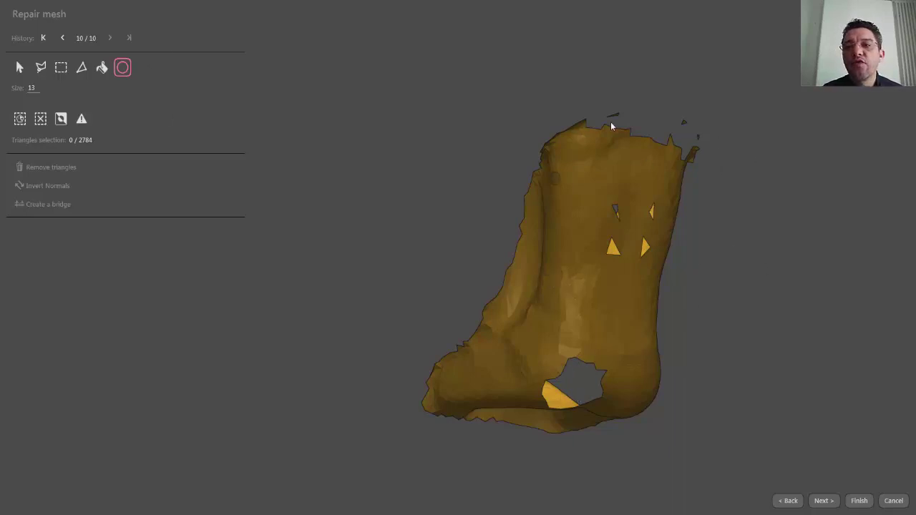
# Select the connected main surface with a 180° maximum angle, invert the selection and remove the loose triangles above the upper rim.
pyautogui.click(101, 69)
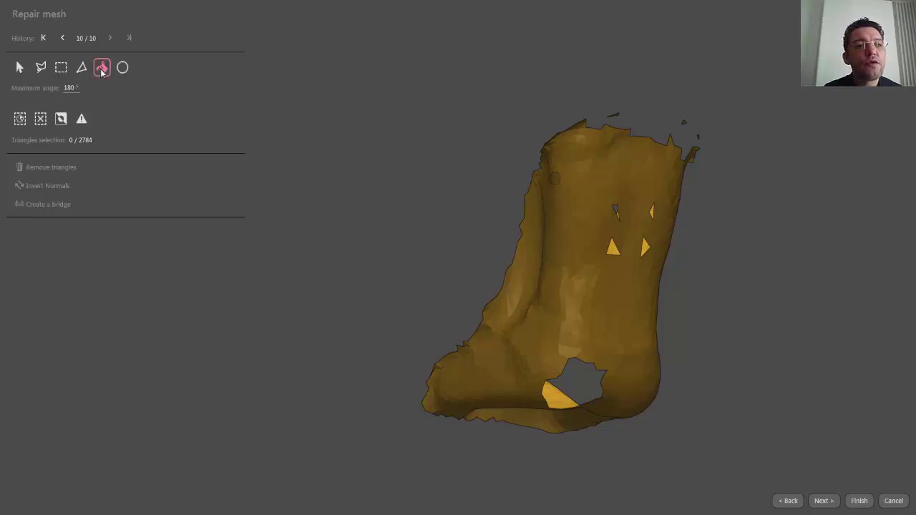
pyautogui.click(567, 293)
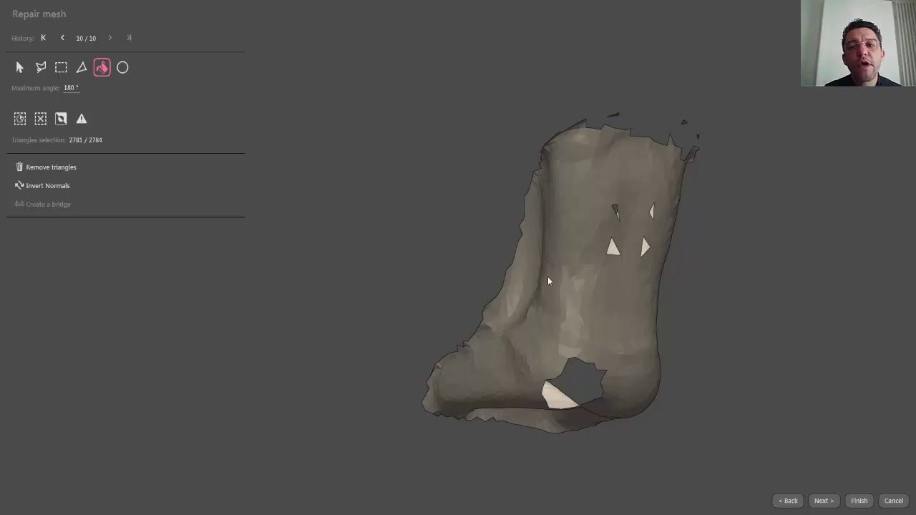
pyautogui.click(60, 119)
pyautogui.moveTo(748, 294); pyautogui.dragTo(904, 318)
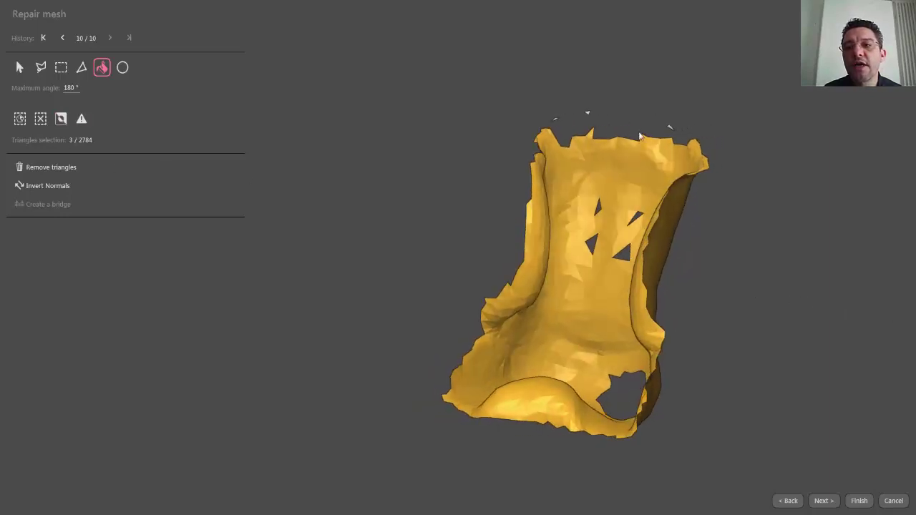
pyautogui.click(48, 167)
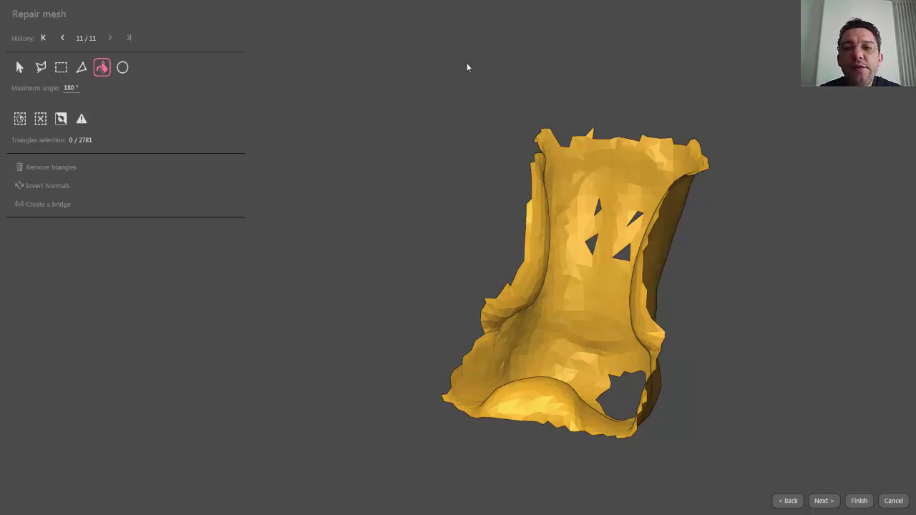
# Create a bridge between two edge triangles on either side of the notch in the leg's upper rim, and continue to hole closing.
pyautogui.scroll(5, 590, 107)
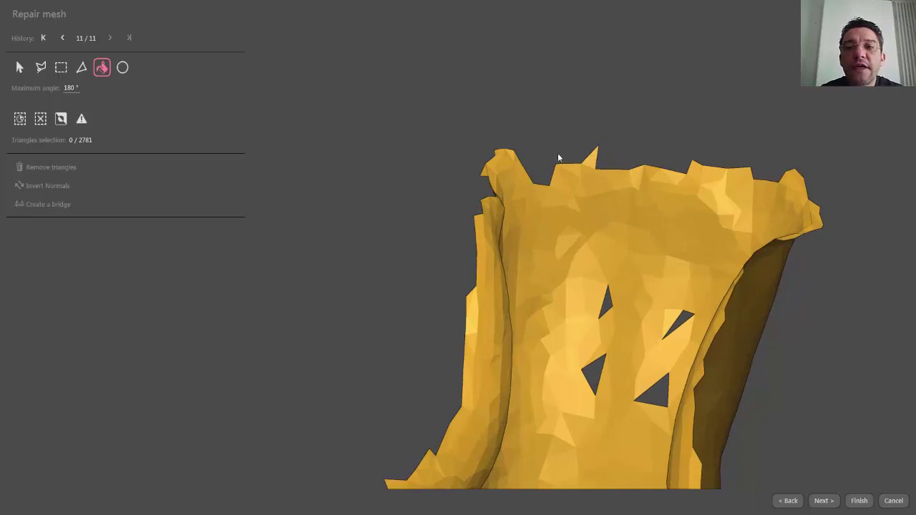
pyautogui.click(83, 67)
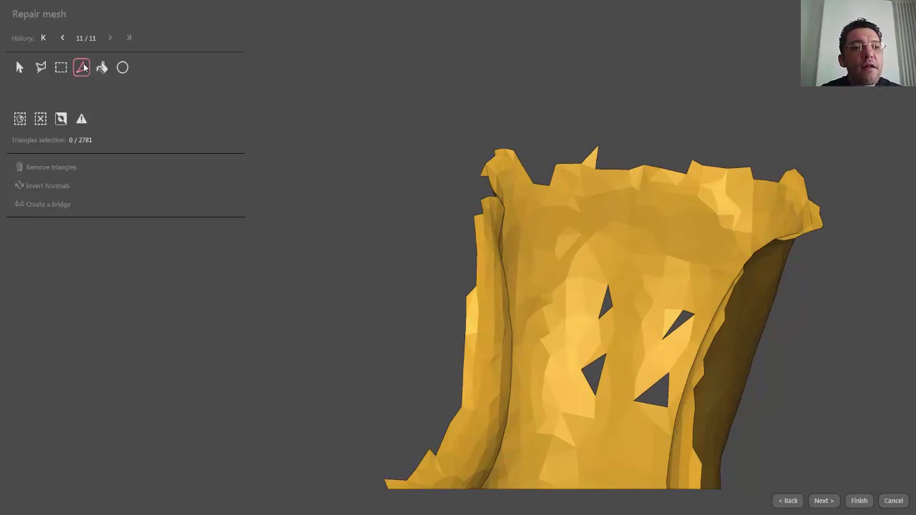
pyautogui.click(515, 158)
pyautogui.scroll(5, 515, 157)
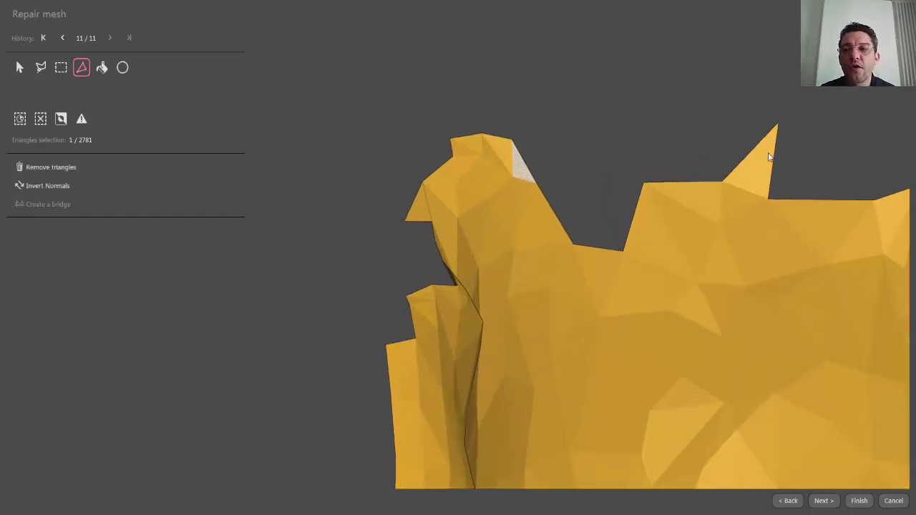
pyautogui.click(768, 154)
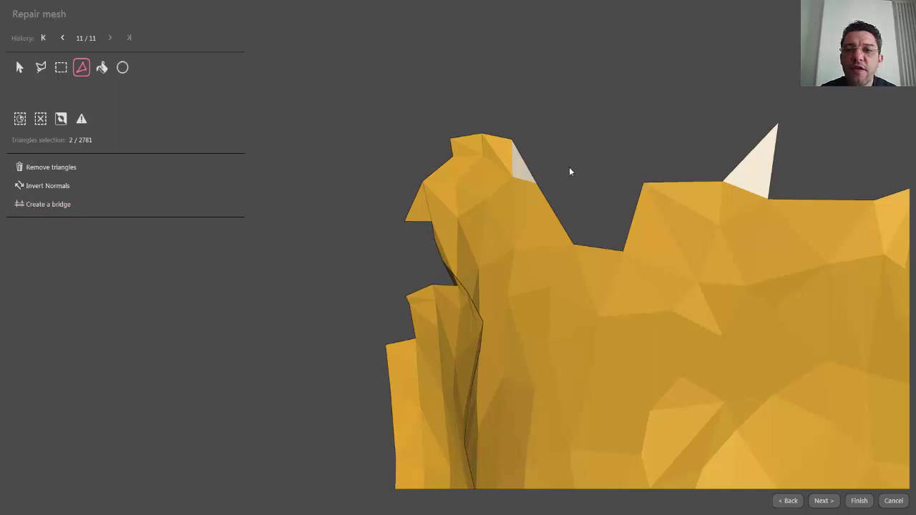
pyautogui.click(50, 204)
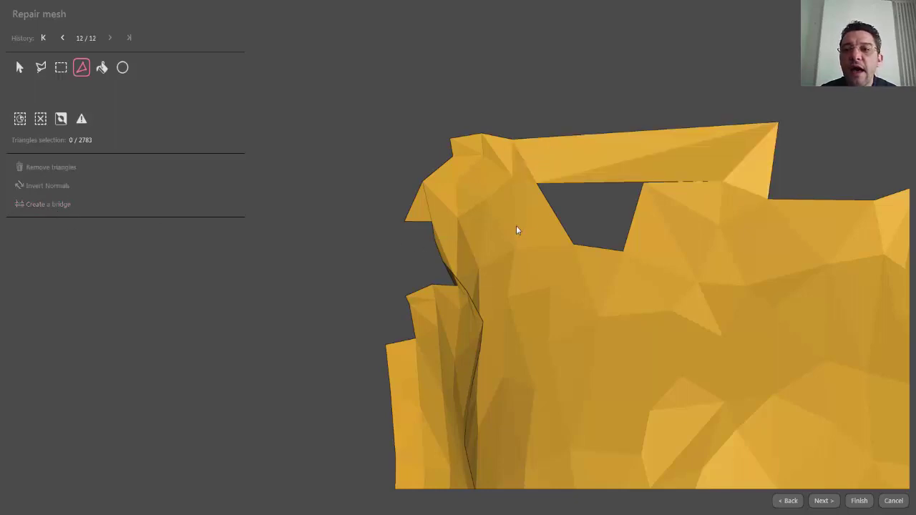
pyautogui.scroll(-8, 635, 283)
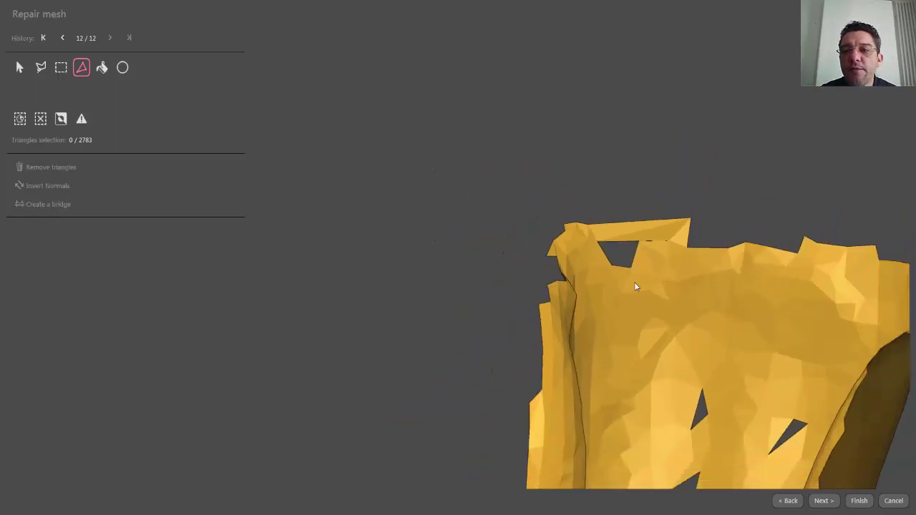
pyautogui.scroll(-2, 634, 286)
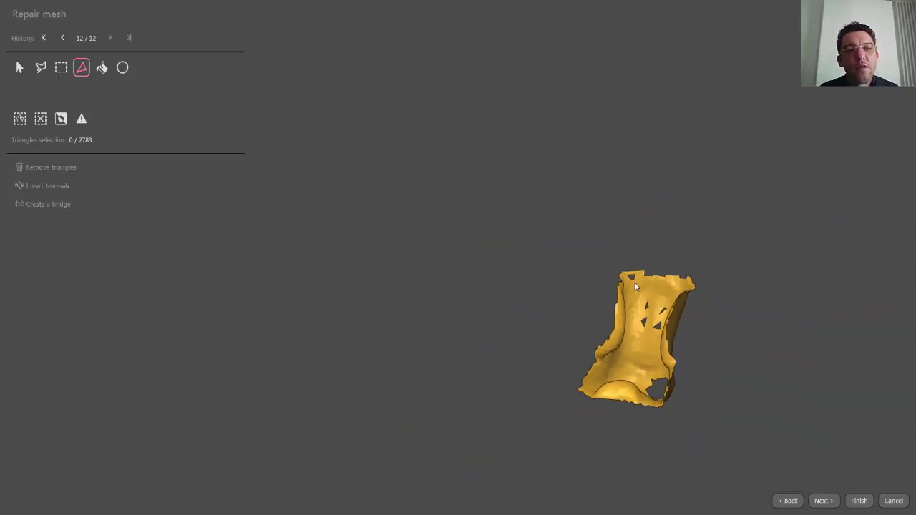
pyautogui.click(822, 500)
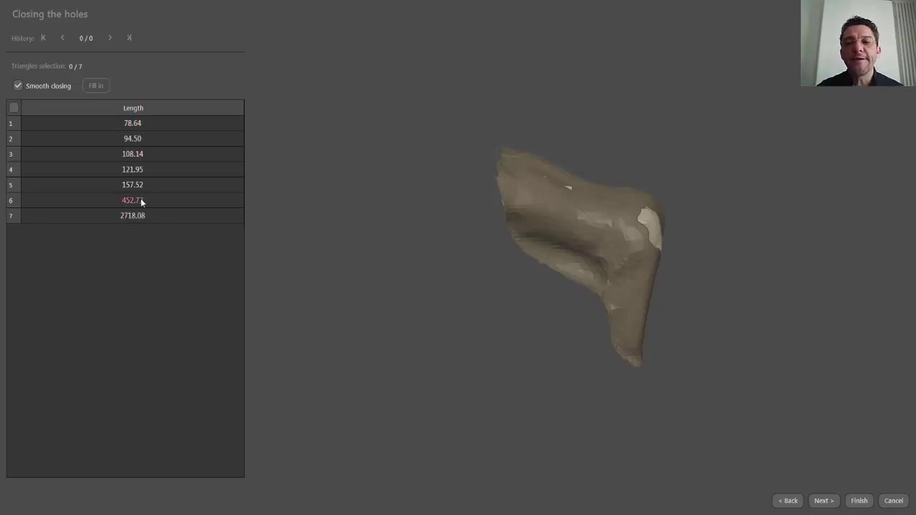
# Try filling all holes except the 2718.08 outer boundary with smooth closing off, inspect the patches, and undo the fill.
pyautogui.click(14, 109)
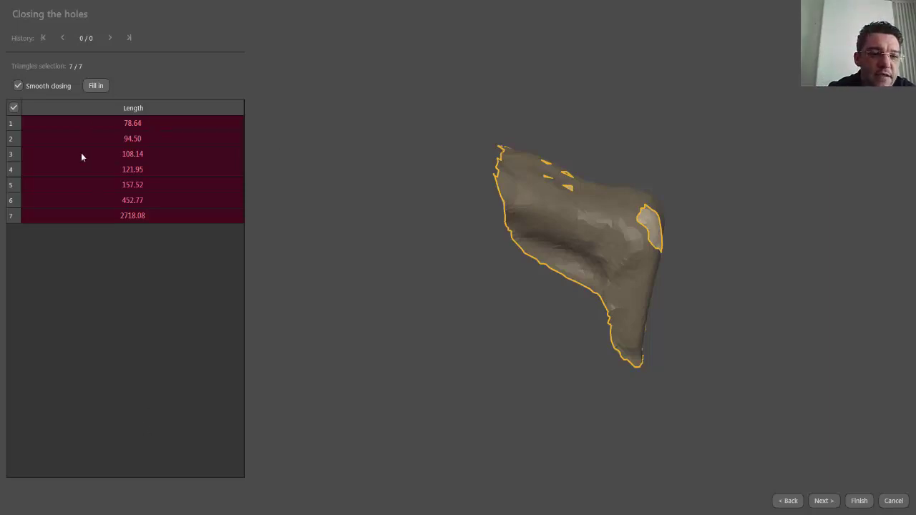
pyautogui.click(14, 108)
pyautogui.click(14, 108)
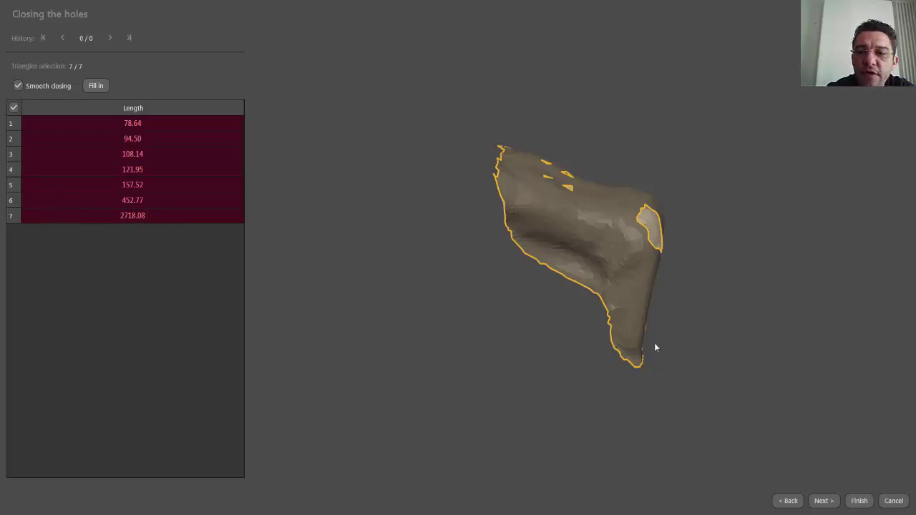
pyautogui.click(141, 217)
pyautogui.click(18, 86)
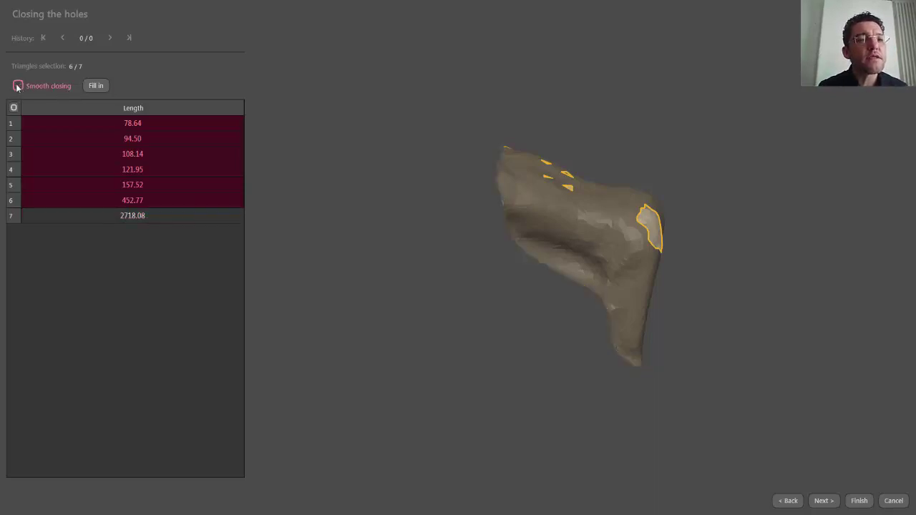
pyautogui.click(102, 86)
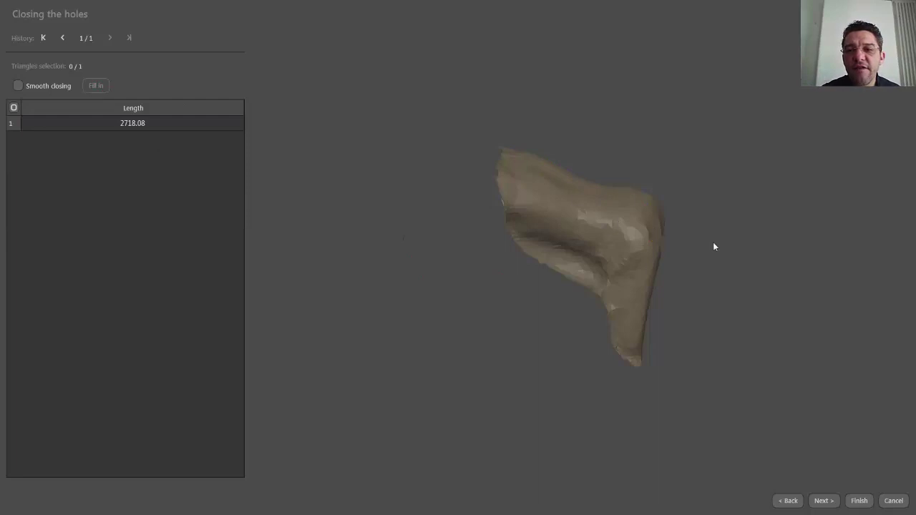
pyautogui.moveTo(693, 257); pyautogui.dragTo(625, 164)
pyautogui.scroll(5, 641, 166)
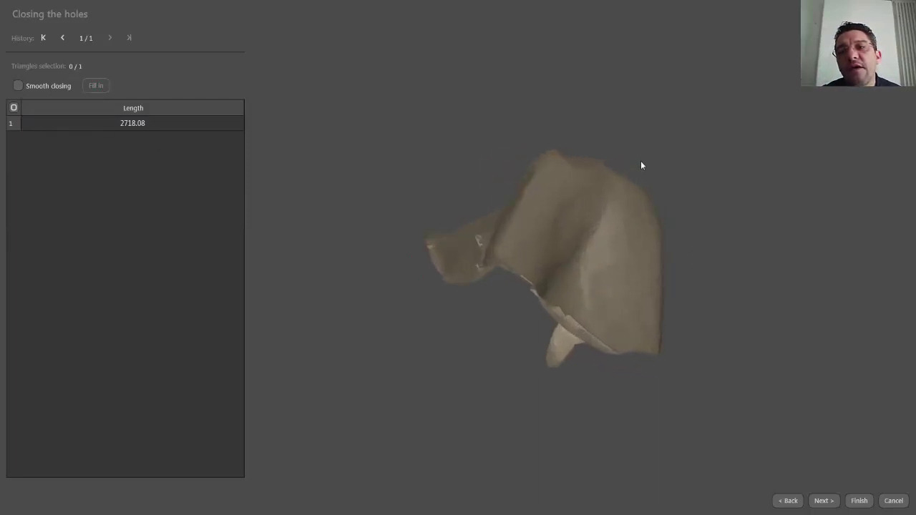
pyautogui.scroll(-5, 566, 193)
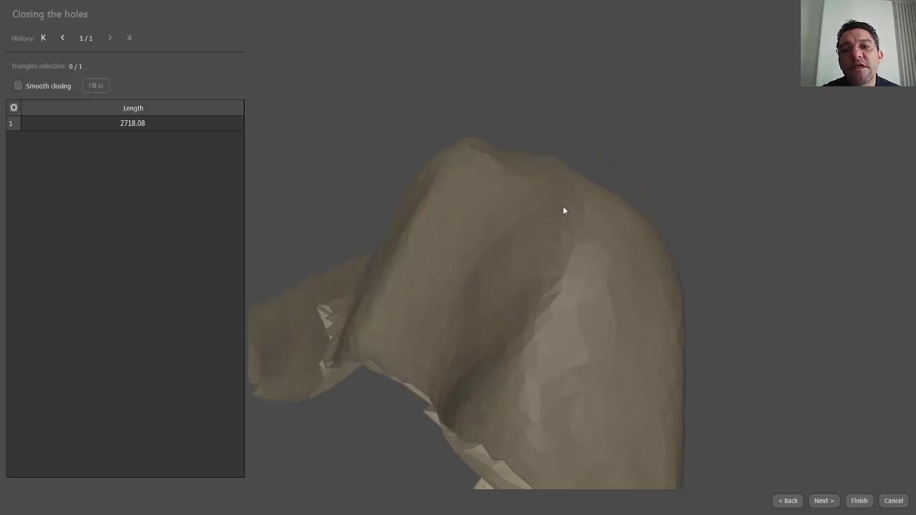
pyautogui.click(62, 37)
# Fill all holes except the 2718.08 outer boundary with smooth closing enabled, and inspect the patched surface from behind.
pyautogui.click(13, 107)
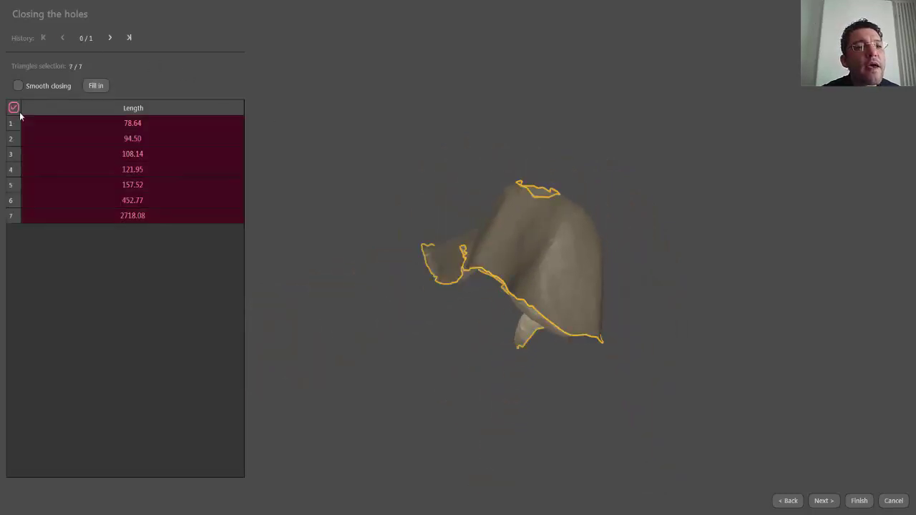
pyautogui.click(86, 216)
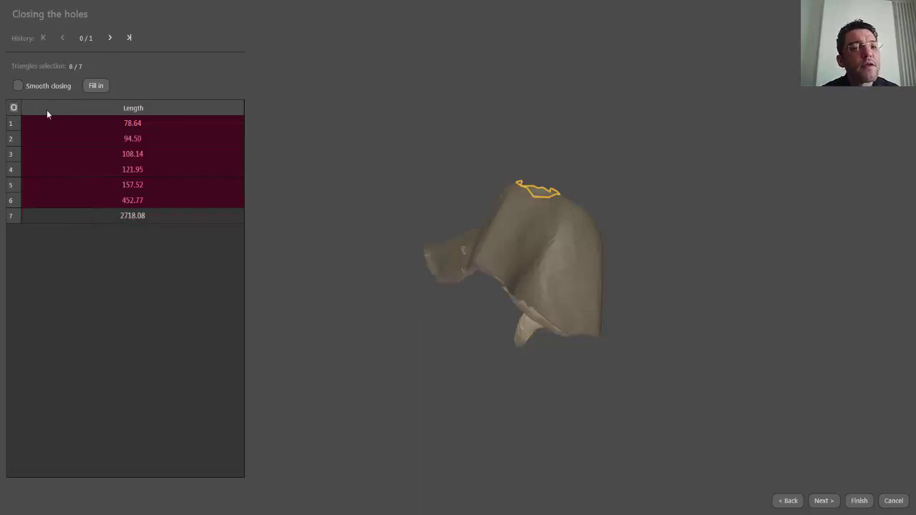
pyautogui.click(18, 86)
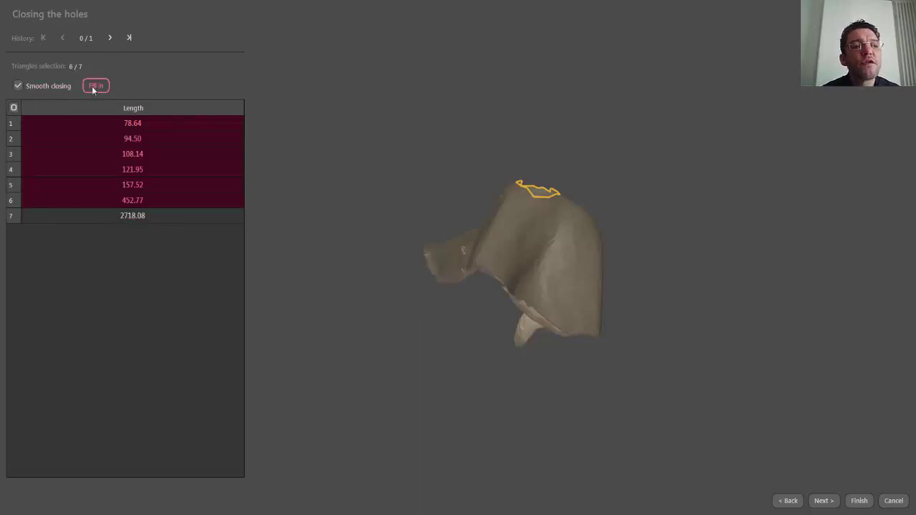
pyautogui.moveTo(568, 144); pyautogui.dragTo(627, 183, button='right')
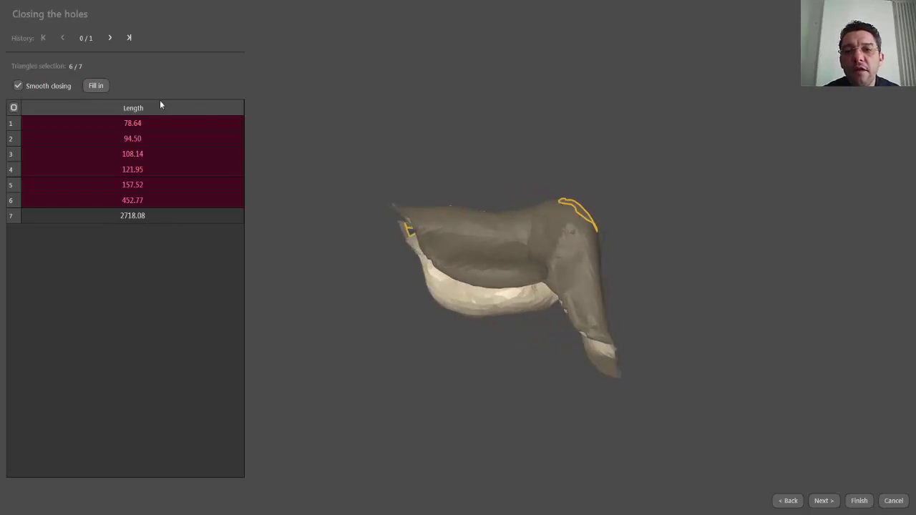
pyautogui.click(96, 85)
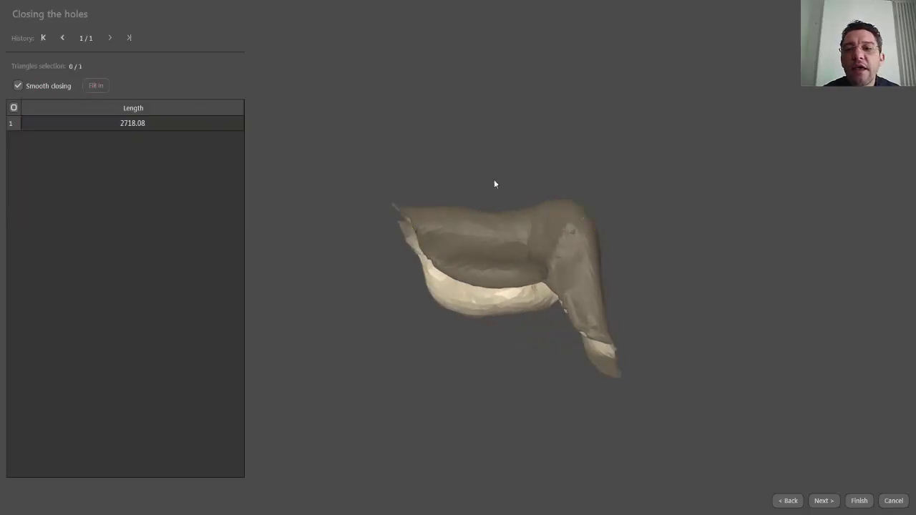
pyautogui.scroll(3, 600, 207)
pyautogui.moveTo(612, 262); pyautogui.dragTo(492, 393, button='right')
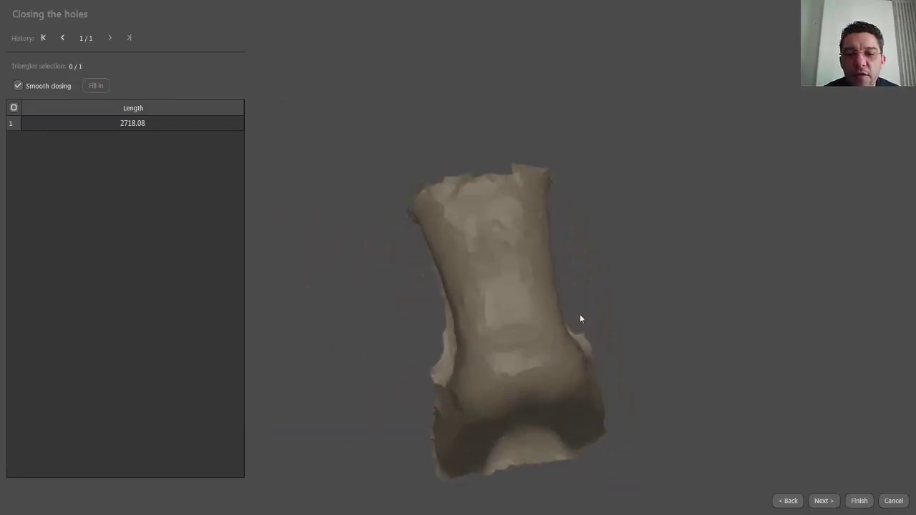
# Continue to mesh alignment and rotate the scan upright, with its open side facing forward in the front view.
pyautogui.click(828, 504)
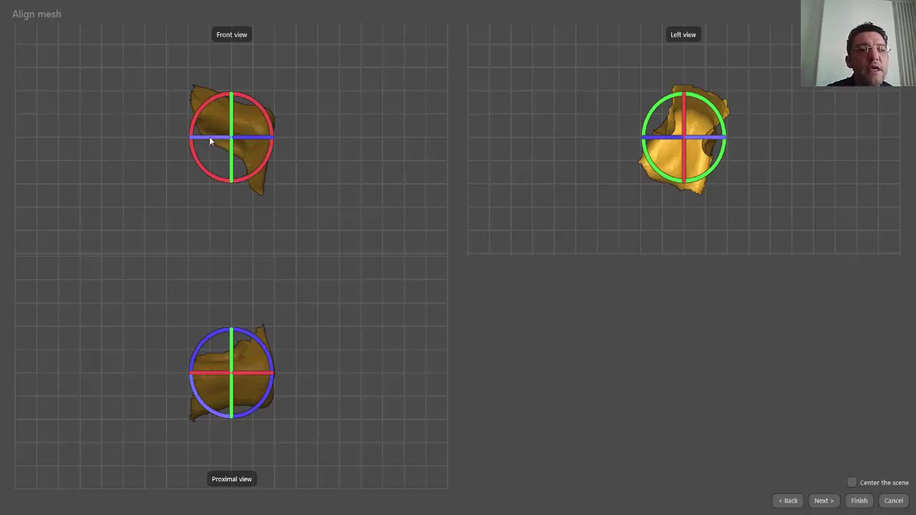
pyautogui.moveTo(207, 136); pyautogui.dragTo(309, 139)
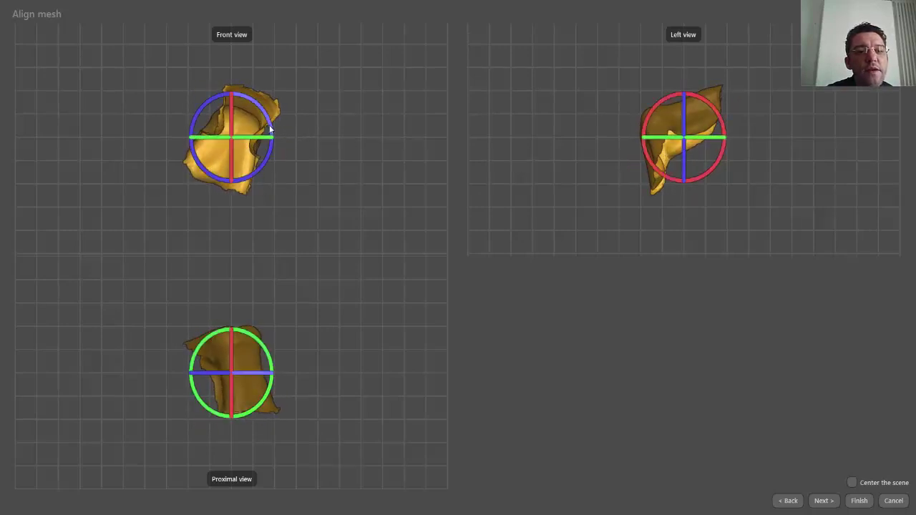
pyautogui.moveTo(270, 129); pyautogui.dragTo(180, 140)
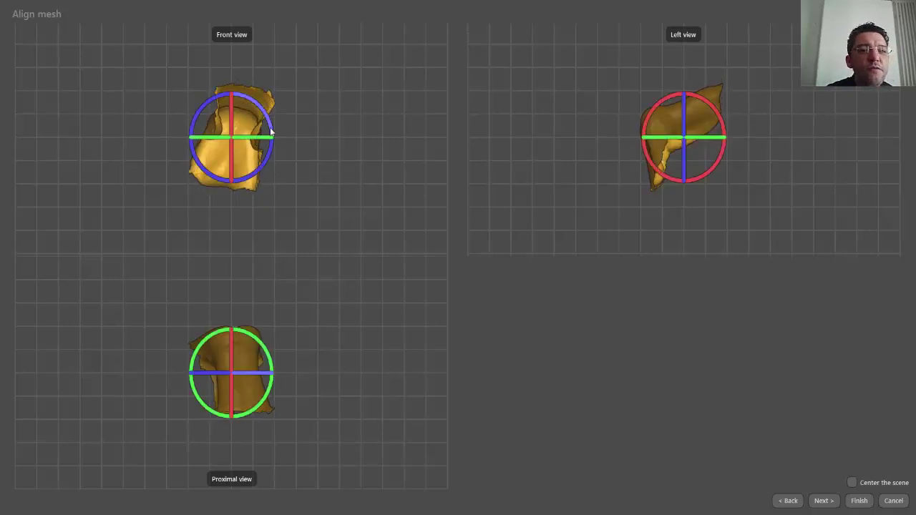
pyautogui.moveTo(271, 131); pyautogui.dragTo(236, 50)
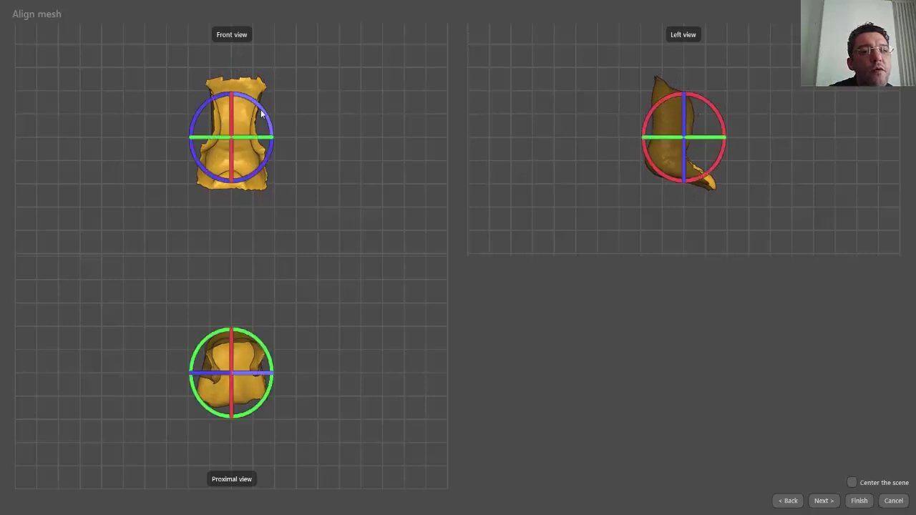
# Fine-tune the scan's rotation in the front, left and proximal views, then center the scene and continue to simplification.
pyautogui.moveTo(262, 113); pyautogui.dragTo(260, 111)
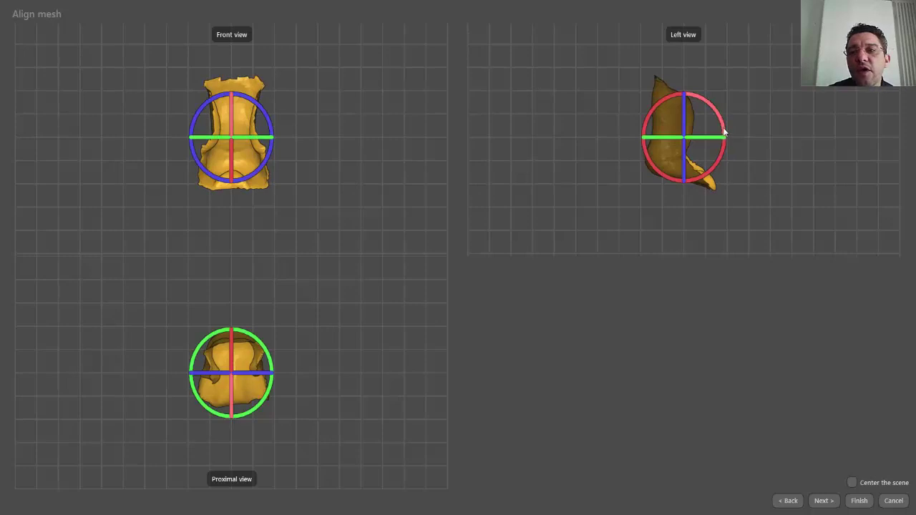
pyautogui.moveTo(724, 135)
pyautogui.mouseDown()
pyautogui.moveTo(714, 116)
pyautogui.moveTo(720, 127)
pyautogui.mouseUp()
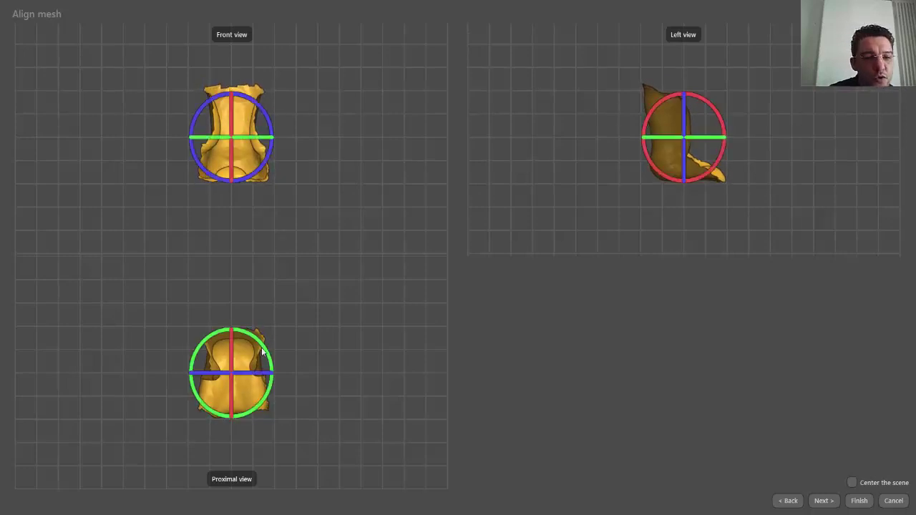
pyautogui.moveTo(266, 355); pyautogui.dragTo(268, 358)
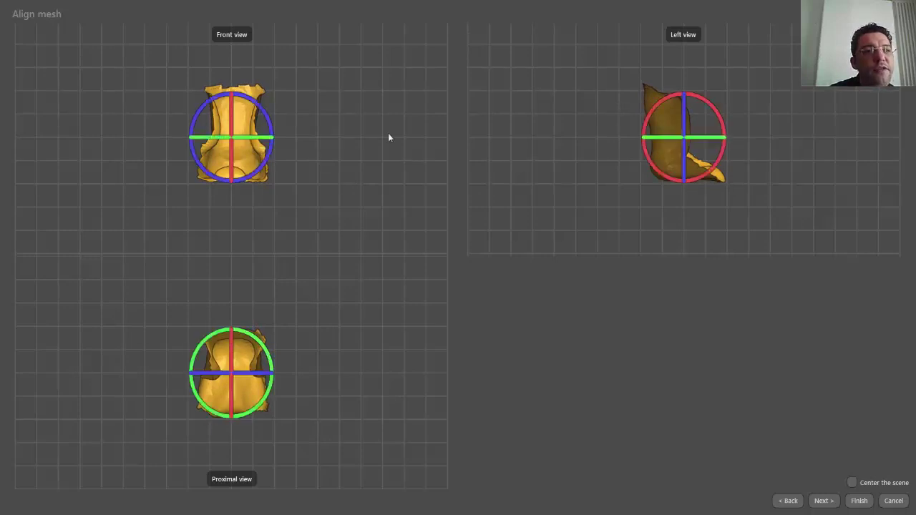
pyautogui.click(853, 484)
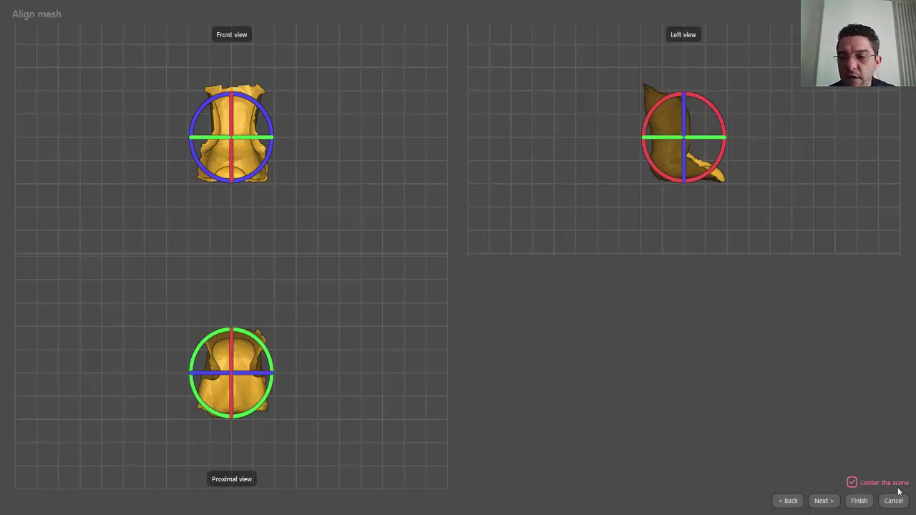
pyautogui.click(822, 501)
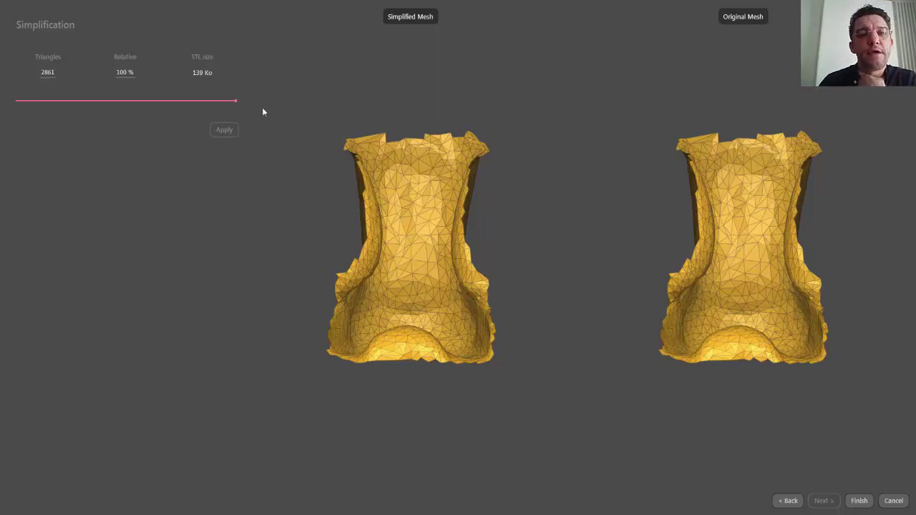
# Simplify the mesh to 1802 triangles (63 %) and finish the import.
pyautogui.moveTo(237, 101); pyautogui.dragTo(209, 101)
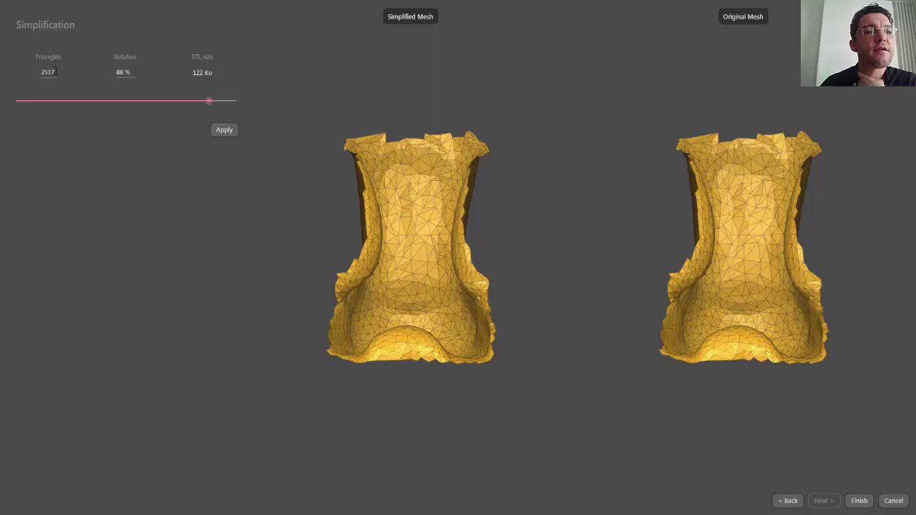
pyautogui.moveTo(209, 102); pyautogui.dragTo(152, 102)
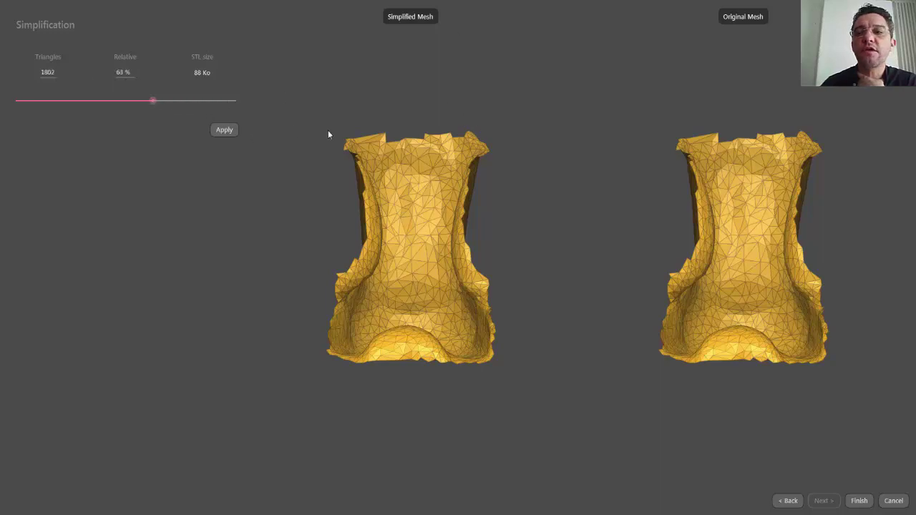
pyautogui.click(230, 130)
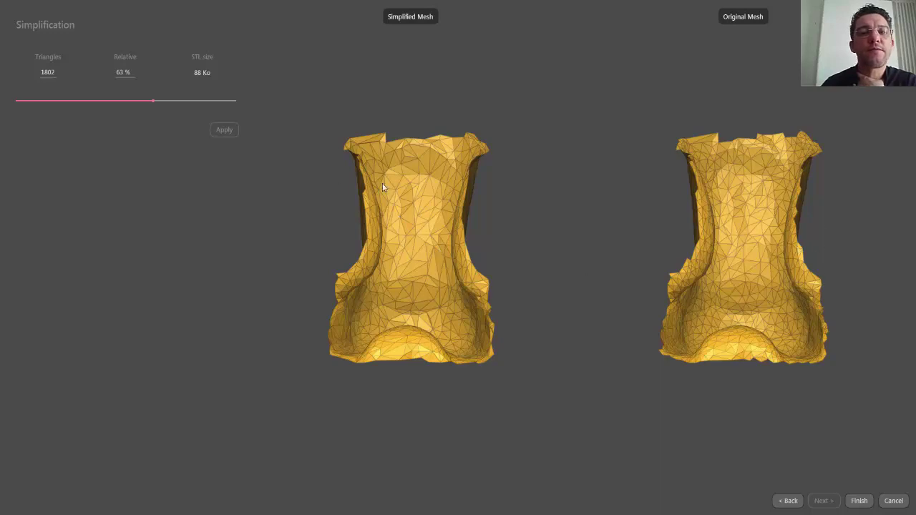
pyautogui.moveTo(152, 102); pyautogui.dragTo(248, 105)
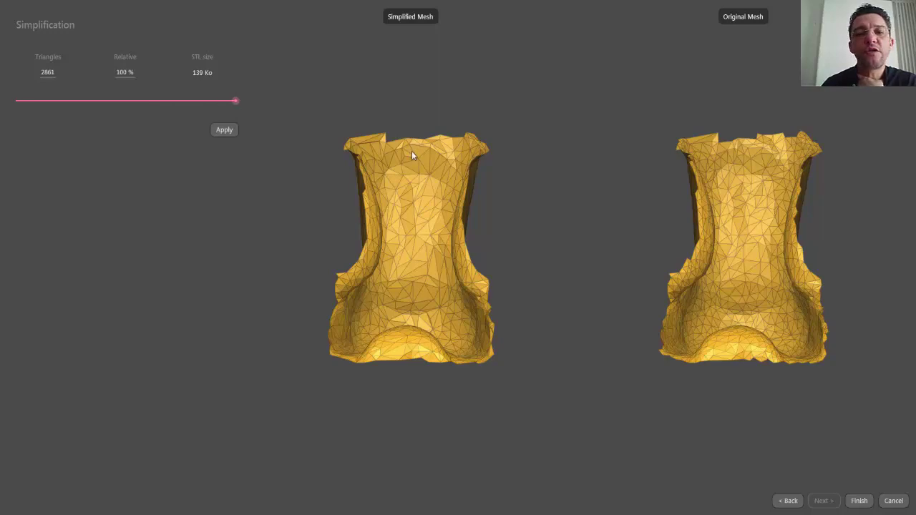
pyautogui.click(860, 501)
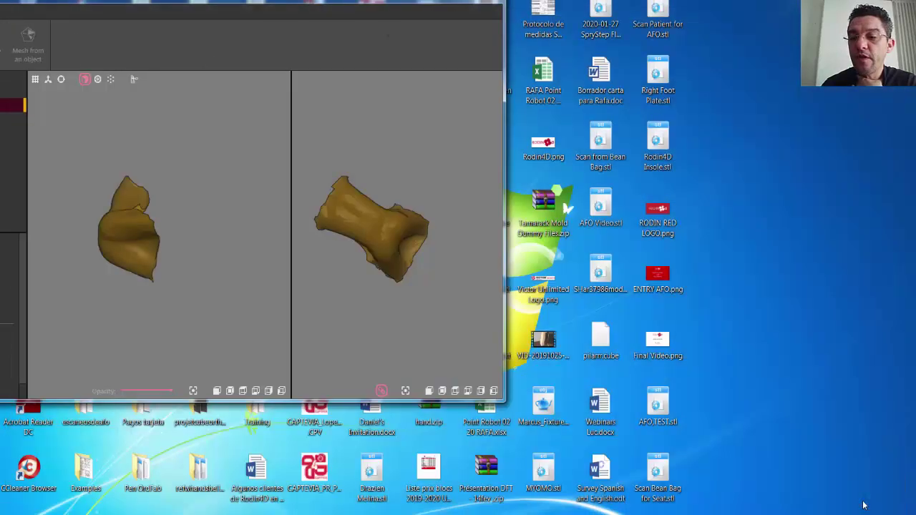
# View the imported mesh from the front and examine the folded edge at its upper rim up close.
pyautogui.click(475, 5)
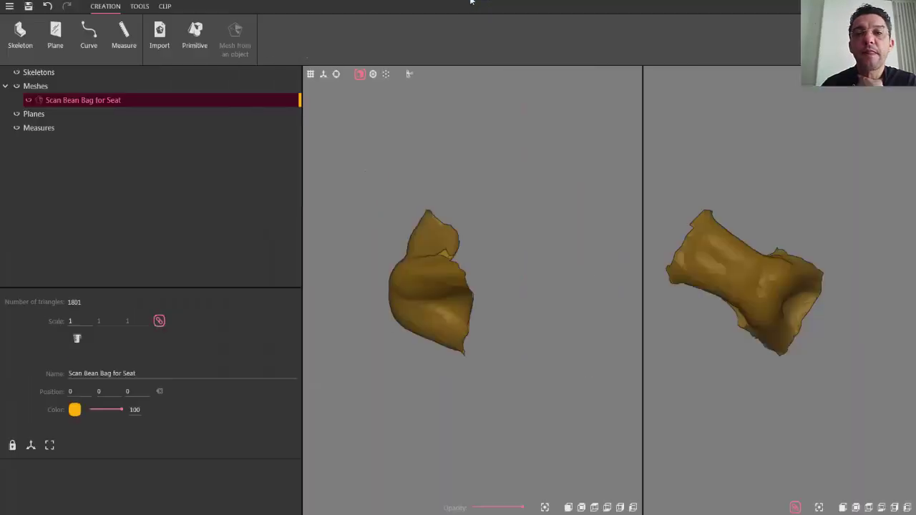
pyautogui.click(569, 507)
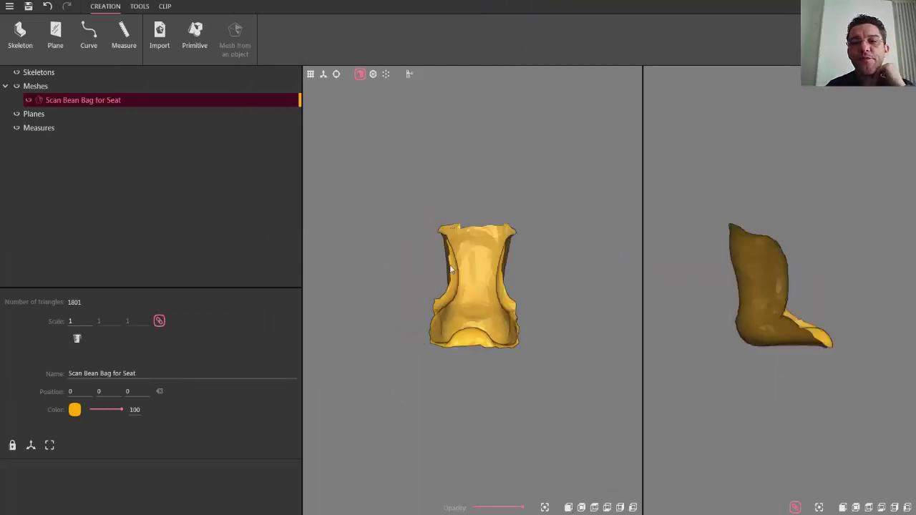
pyautogui.scroll(5, 453, 270)
pyautogui.scroll(10, 456, 229)
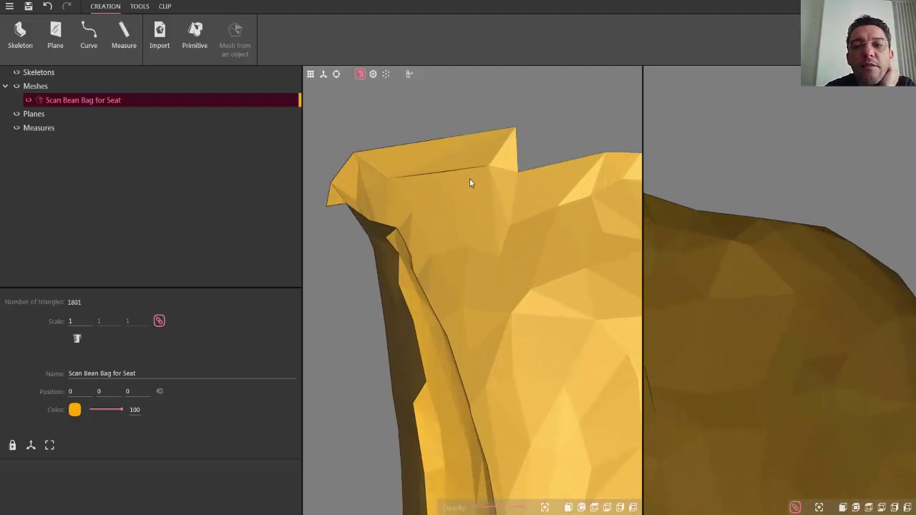
pyautogui.scroll(-10, 464, 174)
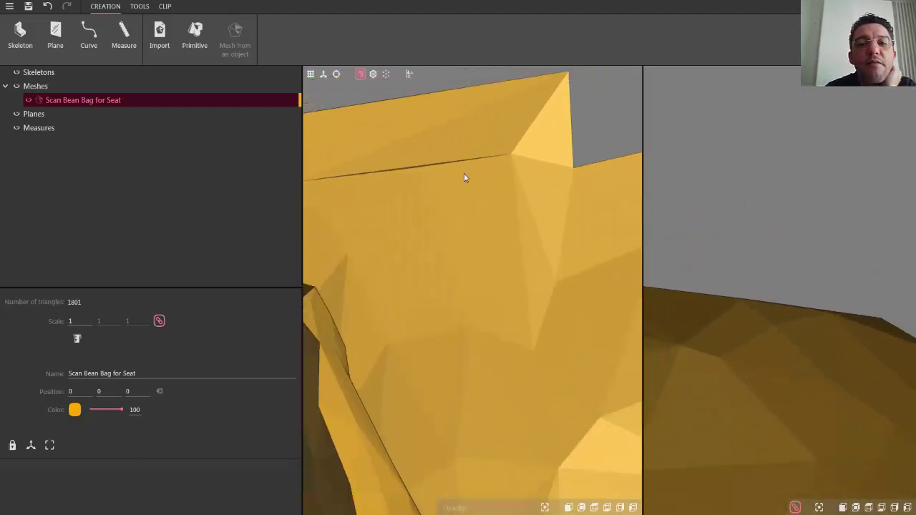
pyautogui.scroll(-5, 462, 174)
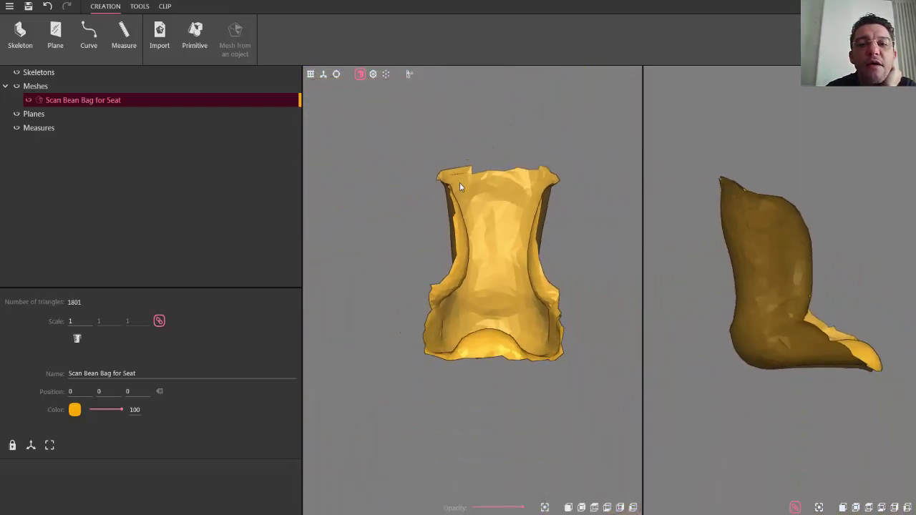
pyautogui.moveTo(500, 305)
pyautogui.mouseDown(button='middle')
pyautogui.moveTo(599, 288)
pyautogui.moveTo(661, 258)
pyautogui.moveTo(669, 237)
pyautogui.moveTo(611, 288)
pyautogui.moveTo(500, 308)
pyautogui.mouseUp(button='middle')
pyautogui.click(568, 507)
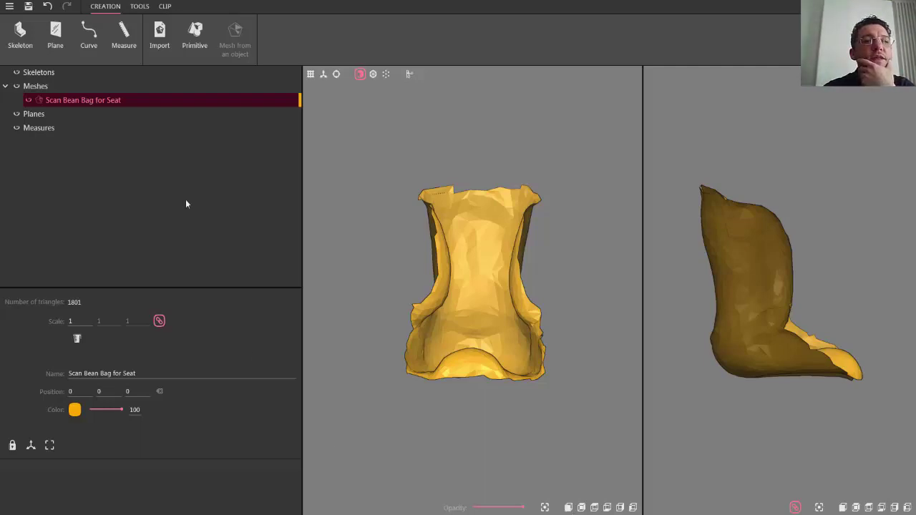
# Create a plane from the front view and tilt it diagonally across the scan's open side, sized about 894 by 1158.
pyautogui.click(56, 29)
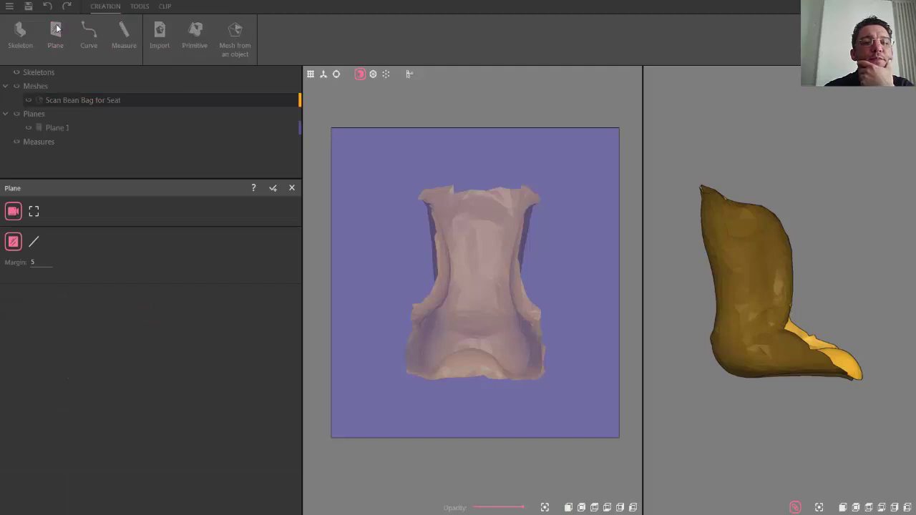
pyautogui.click(273, 188)
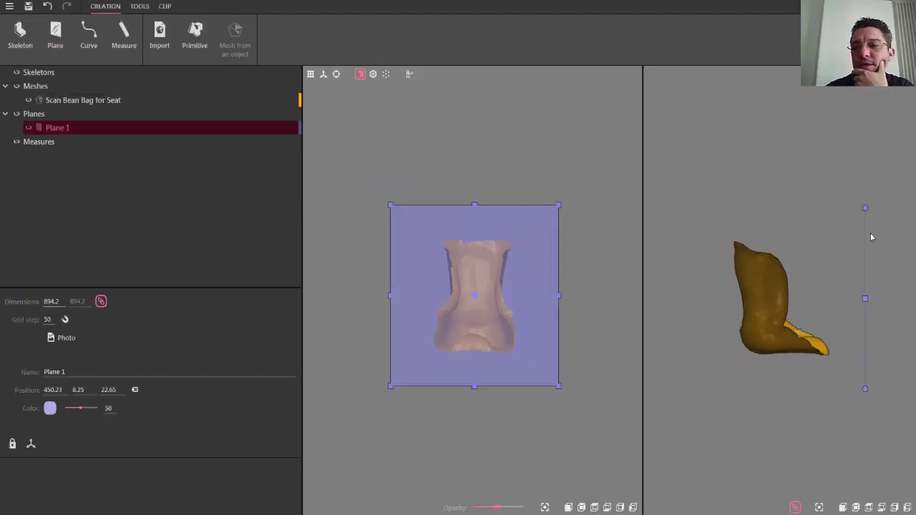
pyautogui.moveTo(866, 212); pyautogui.dragTo(739, 189)
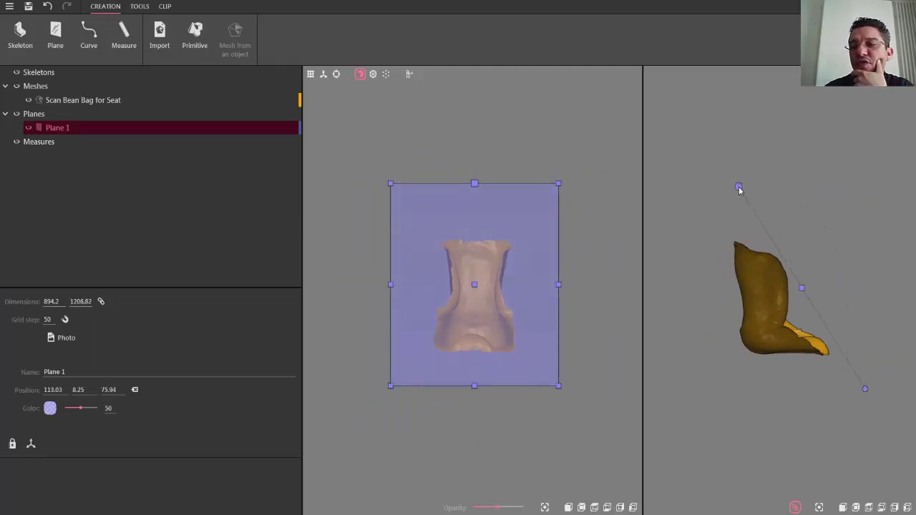
pyautogui.moveTo(866, 392); pyautogui.dragTo(865, 378)
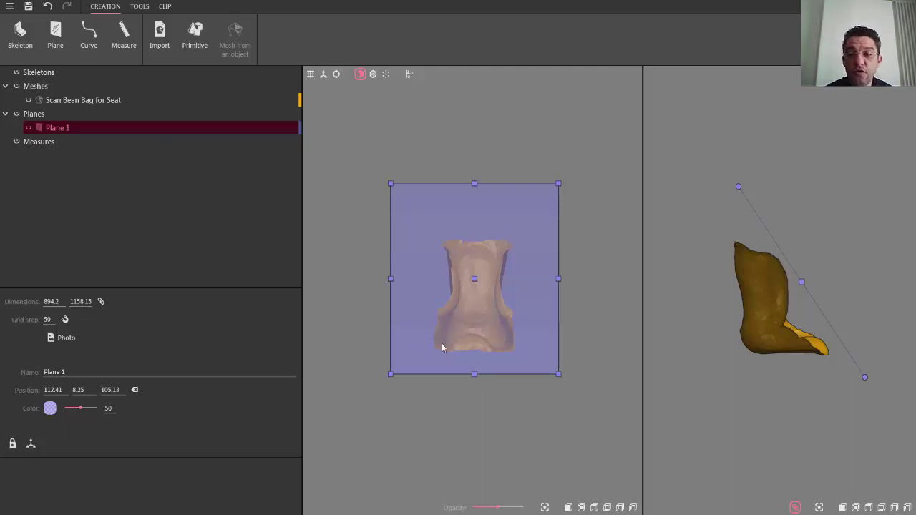
# Fill the scan's open side up to Plane 1 using Add until with a step sampling of 6.
pyautogui.keyDown('ctrl'); pyautogui.click(97, 100); pyautogui.keyUp('ctrl')
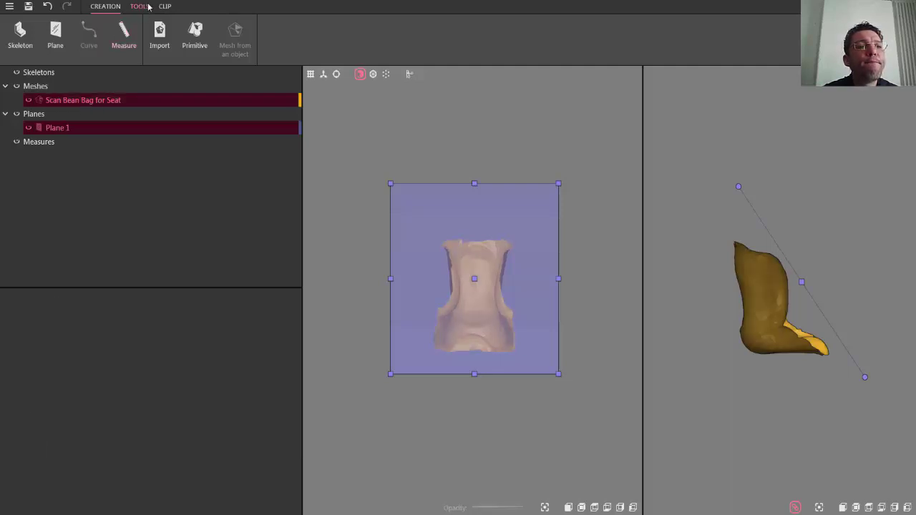
pyautogui.click(334, 187)
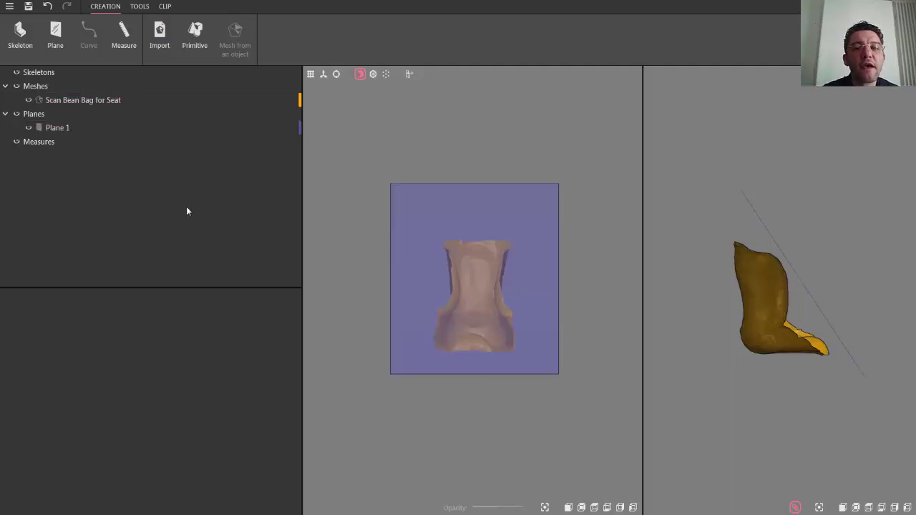
pyautogui.click(65, 129)
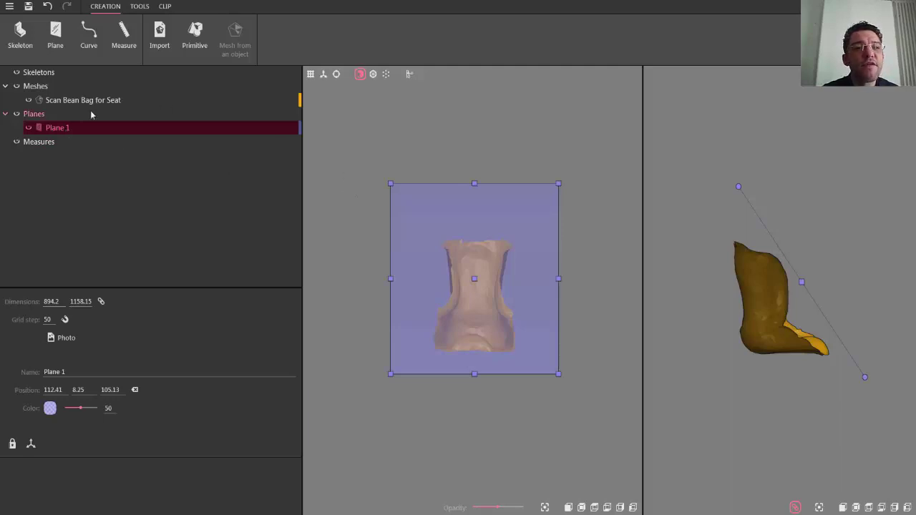
pyautogui.keyDown('shift'); pyautogui.click(757, 287); pyautogui.keyUp('shift')
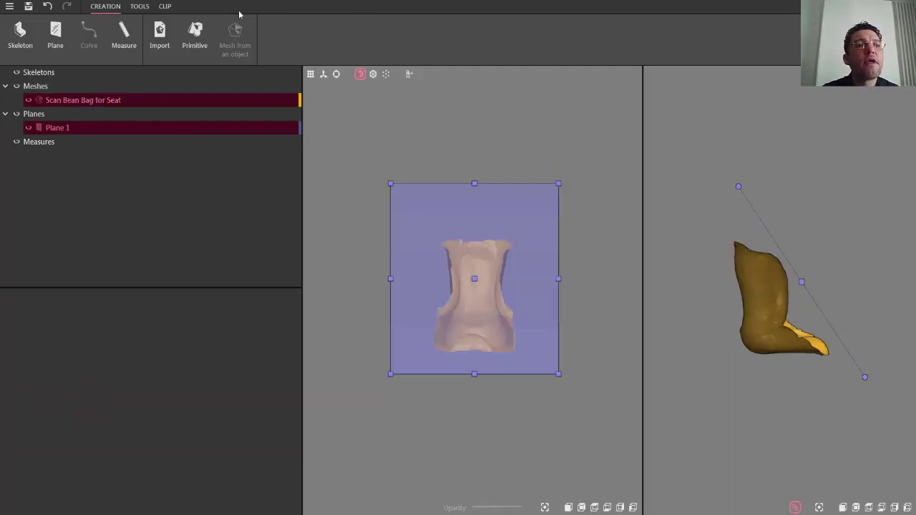
pyautogui.click(141, 6)
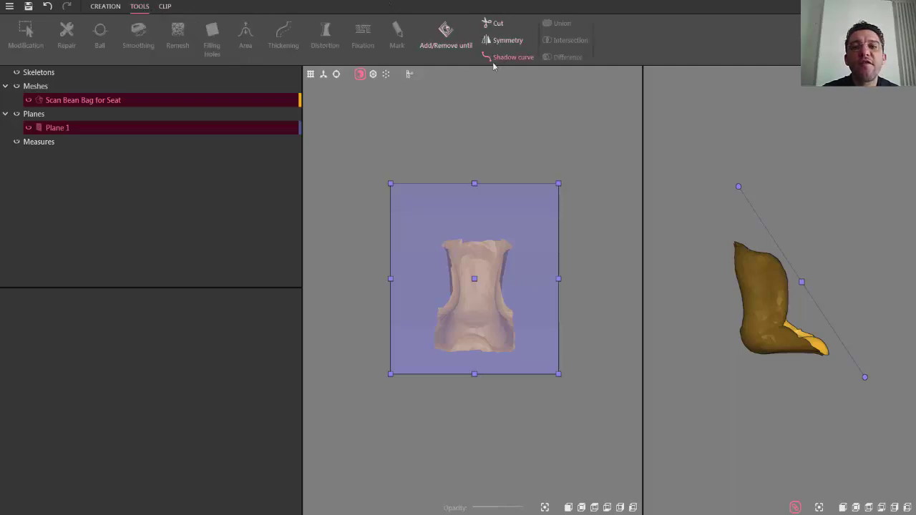
pyautogui.click(445, 36)
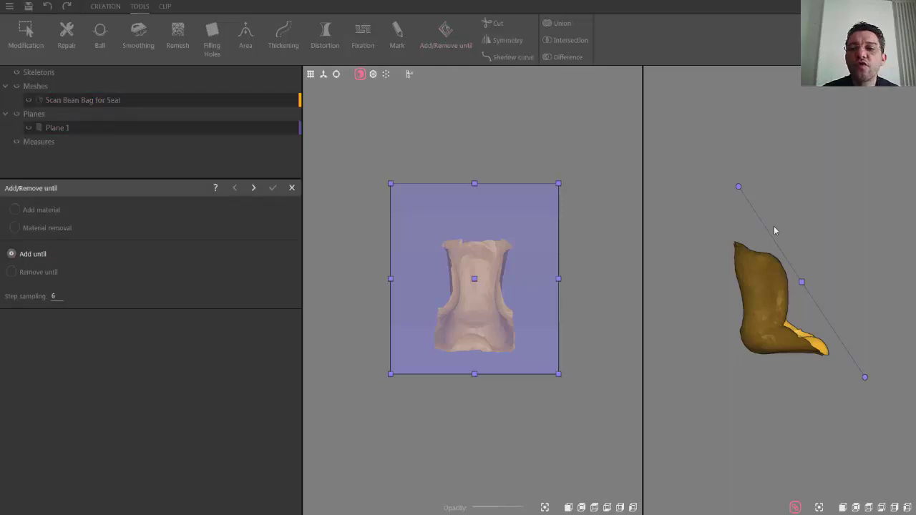
pyautogui.click(255, 187)
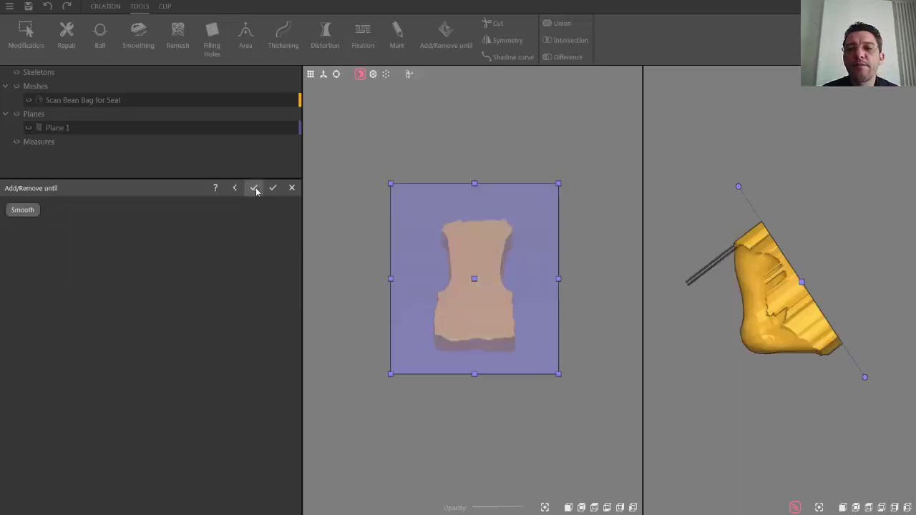
# Smooth the filled mesh four times to remove the stray spikes and soften the side ridges.
pyautogui.moveTo(587, 261); pyautogui.dragTo(399, 181, button='middle')
pyautogui.click(22, 209)
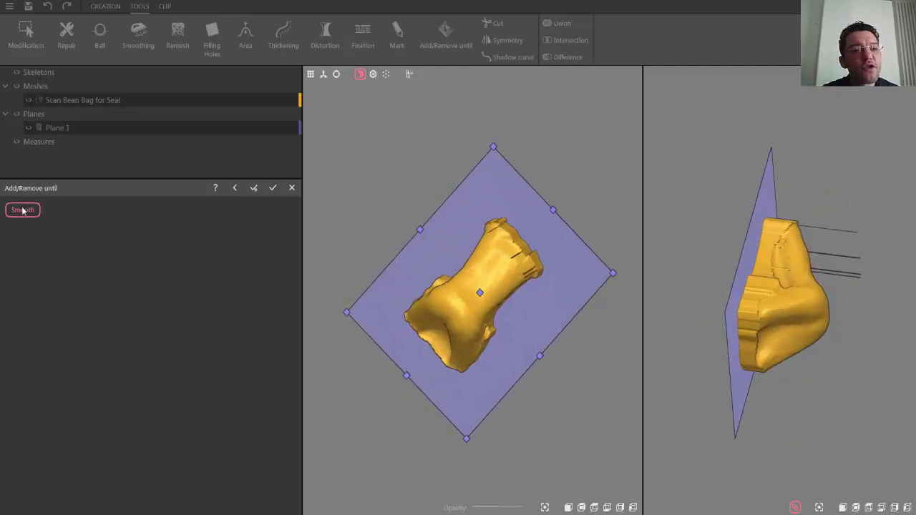
pyautogui.moveTo(375, 188); pyautogui.dragTo(304, 148, button='middle')
pyautogui.click(31, 211)
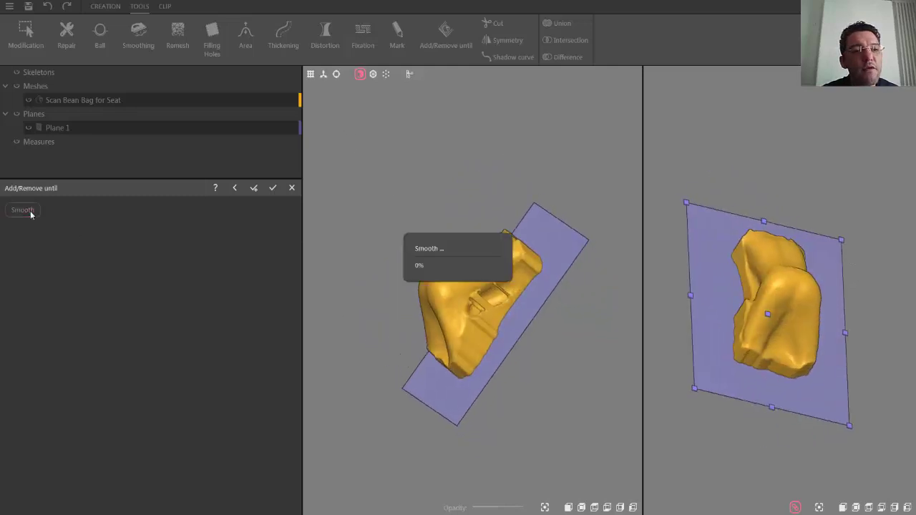
pyautogui.click(31, 210)
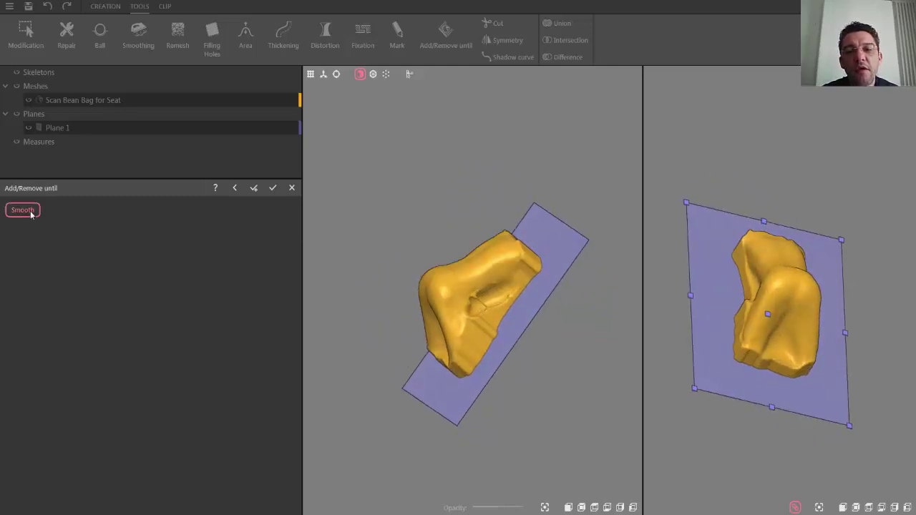
pyautogui.click(30, 211)
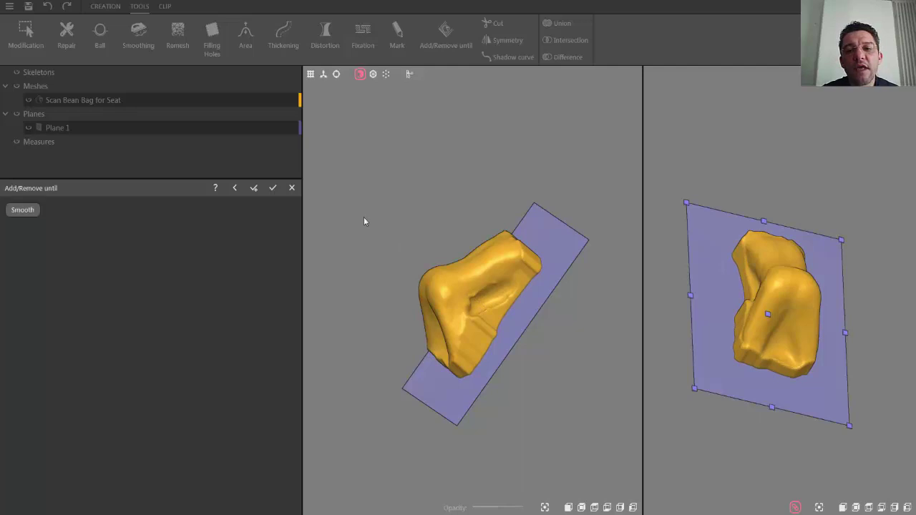
# Apply the smoothed fill as a separate mesh, keeping the original scan, and rename the new mesh Positive Smoothed.
pyautogui.moveTo(450, 227); pyautogui.dragTo(447, 272, button='middle')
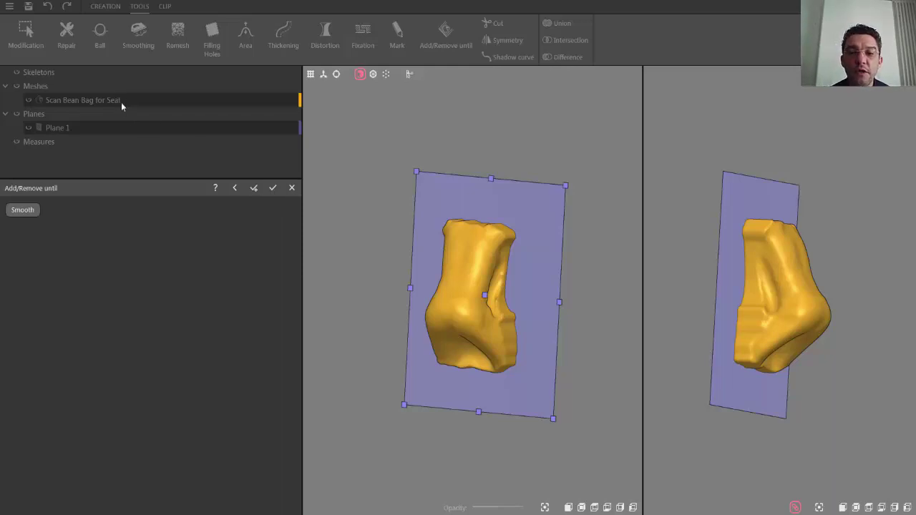
pyautogui.click(255, 189)
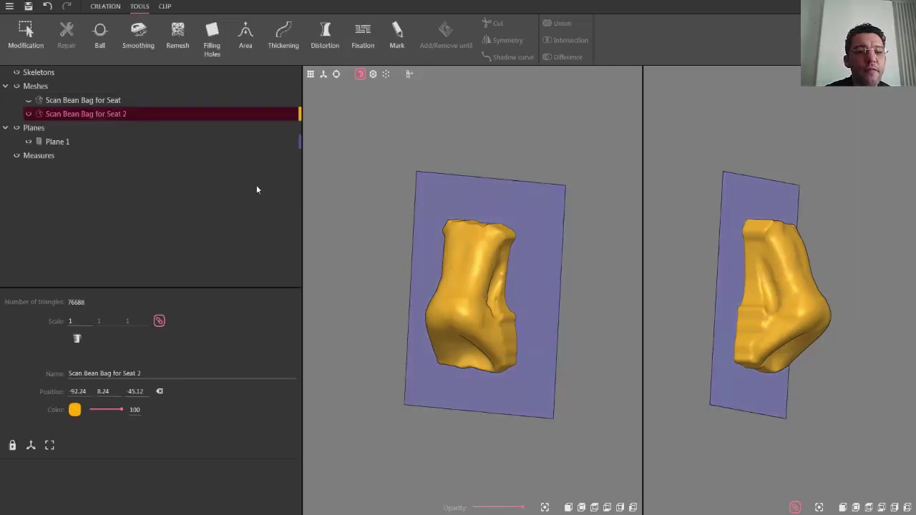
pyautogui.click(154, 373)
pyautogui.press('BackSpace')
pyautogui.press('BackSpace')
pyautogui.press('BackSpace')
pyautogui.press('BackSpace')
pyautogui.press('BackSpace')
pyautogui.press('BackSpace')
pyautogui.press('BackSpace')
pyautogui.press('BackSpace')
pyautogui.press('BackSpace')
pyautogui.press('BackSpace')
pyautogui.press('BackSpace')
pyautogui.press('BackSpace')
pyautogui.press('BackSpace')
pyautogui.press('BackSpace')
pyautogui.press('BackSpace')
pyautogui.press('BackSpace')
pyautogui.press('BackSpace')
pyautogui.press('BackSpace')
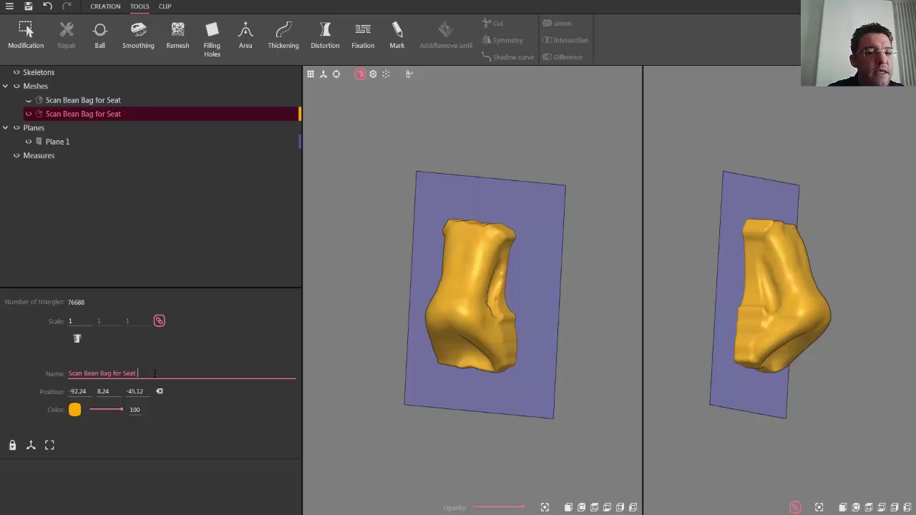
pyautogui.press('BackSpace')
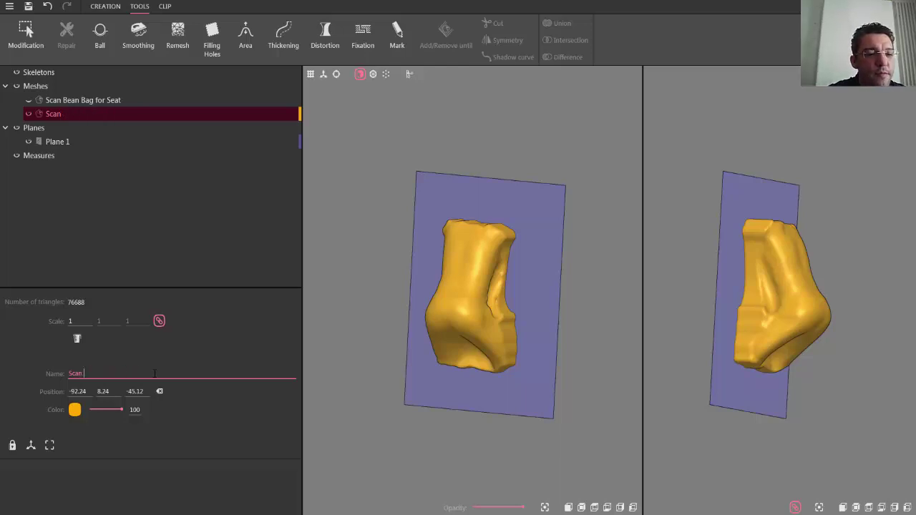
pyautogui.write('Sm')
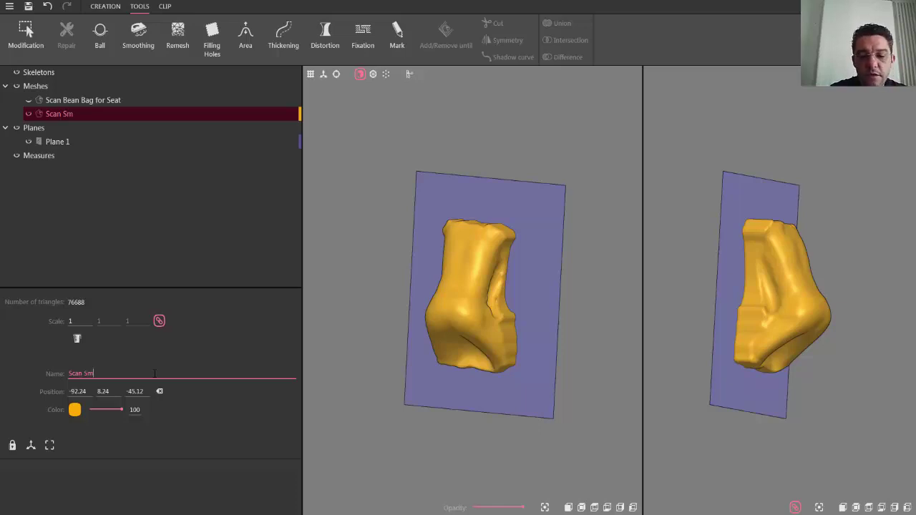
pyautogui.press('BackSpace')
pyautogui.press('BackSpace')
pyautogui.press('BackSpace')
pyautogui.press('BackSpace')
pyautogui.press('BackSpace')
pyautogui.press('BackSpace')
pyautogui.press('BackSpace')
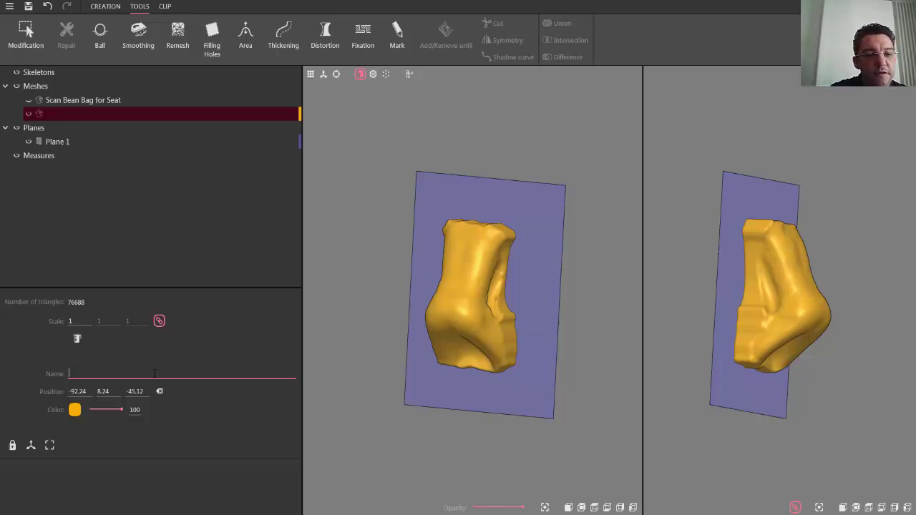
pyautogui.write('Posi')
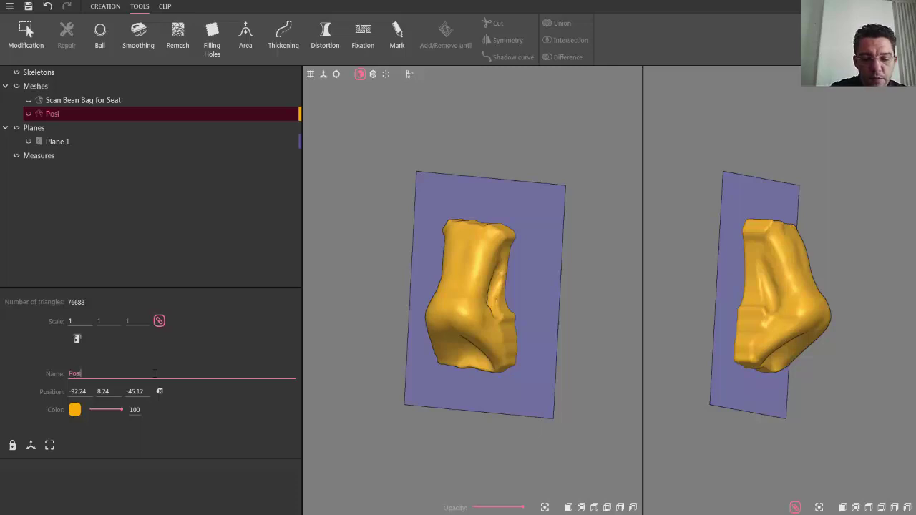
pyautogui.write('tive S')
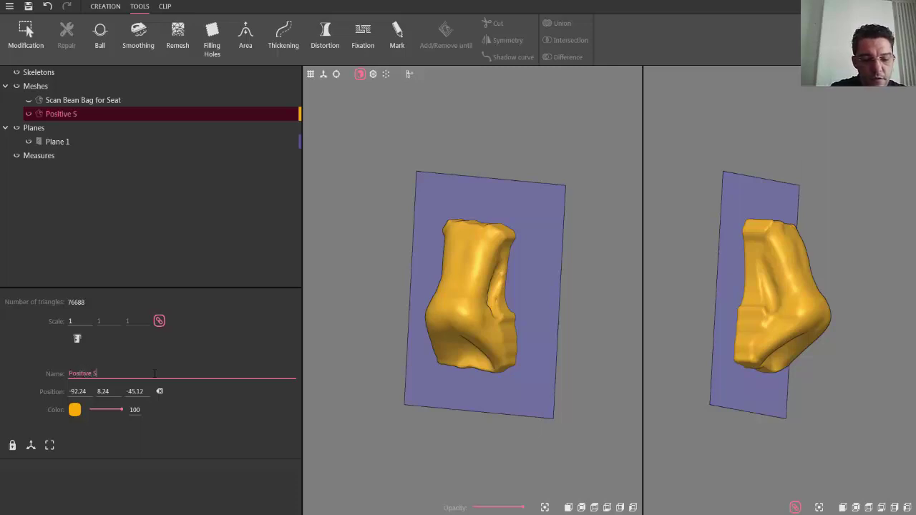
pyautogui.write('moothe')
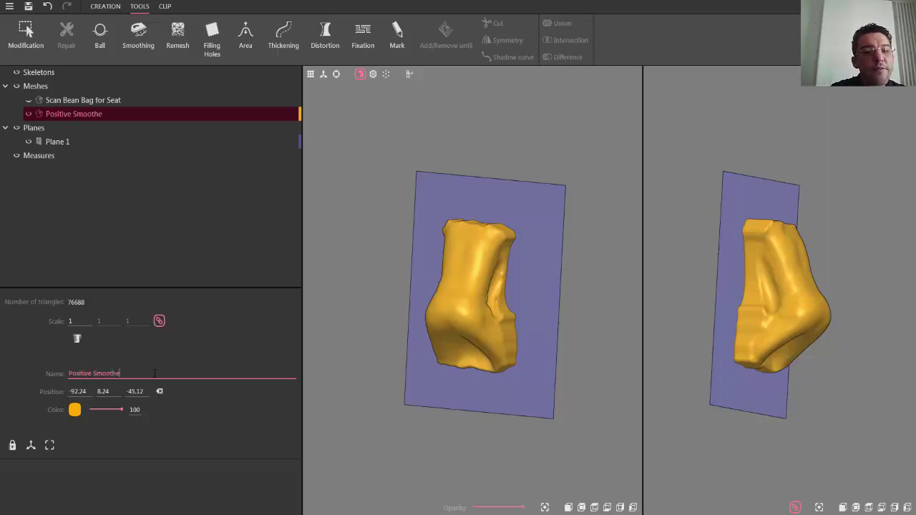
pyautogui.write('d')
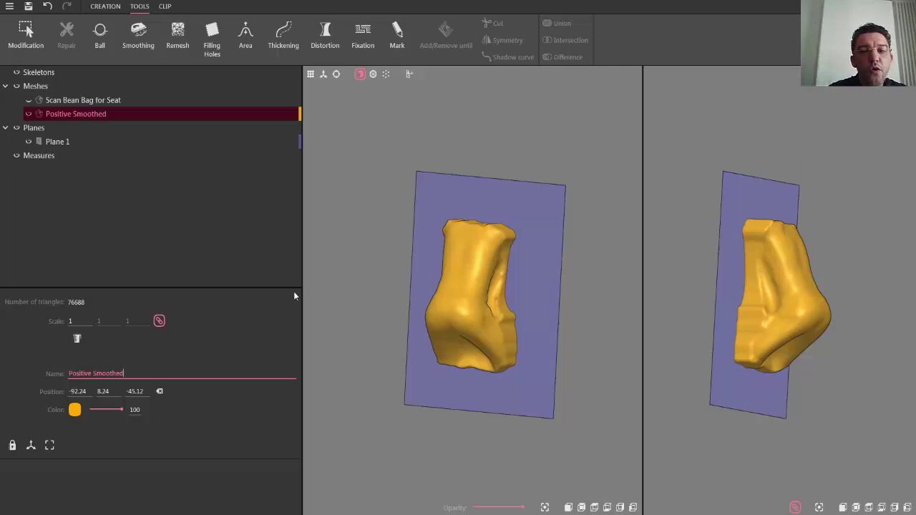
# Hide Plane 1 and inspect the Positive Smoothed mesh from several sides.
pyautogui.click(28, 142)
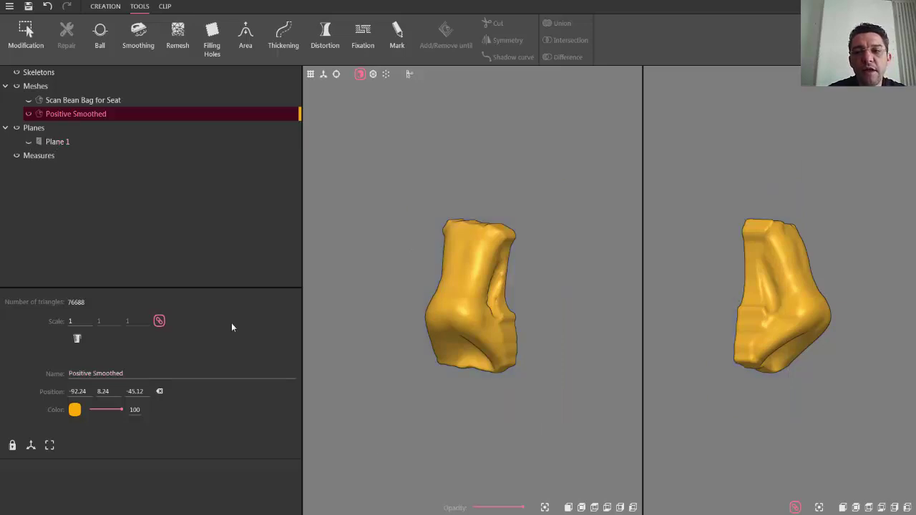
pyautogui.moveTo(521, 381); pyautogui.dragTo(584, 299)
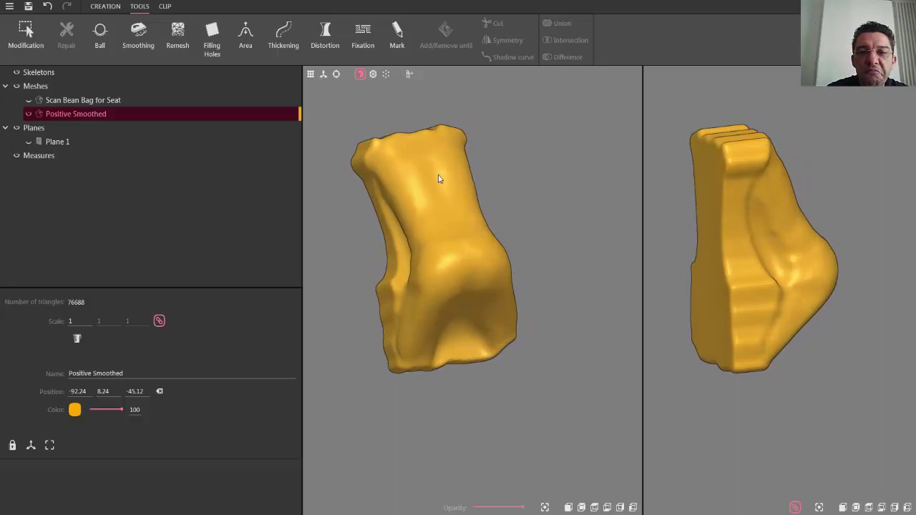
pyautogui.moveTo(444, 262); pyautogui.dragTo(430, 240)
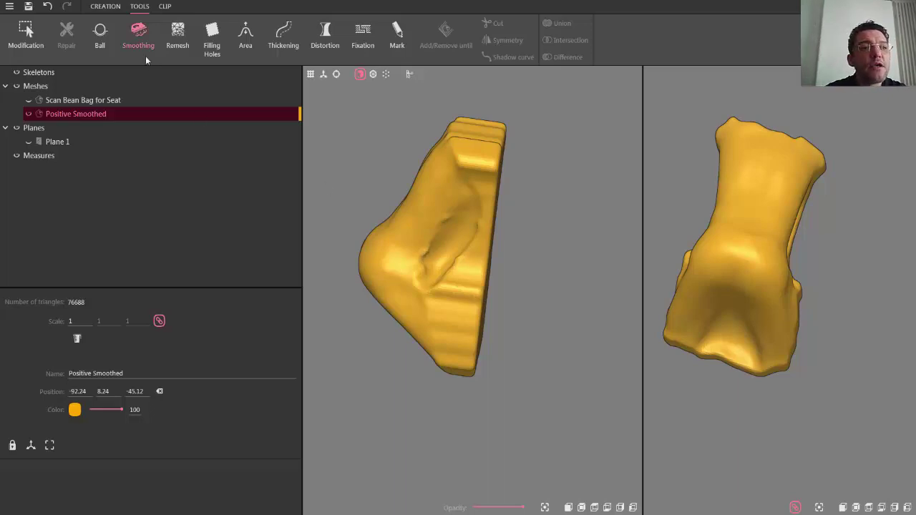
# Smooth the side hollows of Positive Smoothed with the Ball tool, using size 58 on one side and 67 on the other.
pyautogui.click(104, 38)
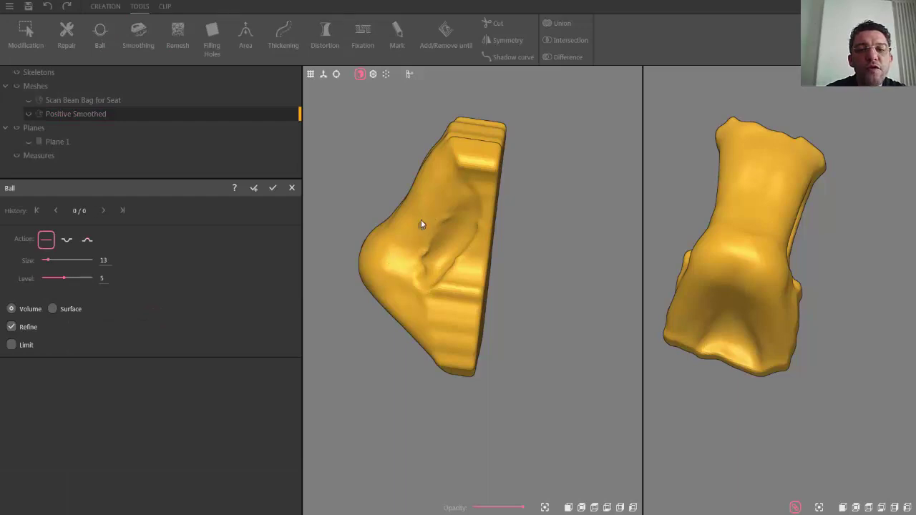
pyautogui.moveTo(46, 261); pyautogui.dragTo(70, 261)
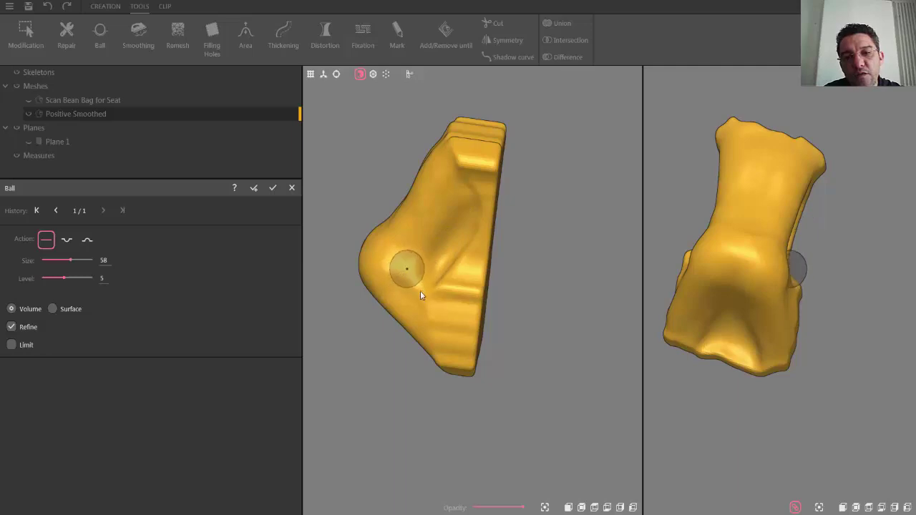
pyautogui.moveTo(417, 267)
pyautogui.mouseDown(button='middle')
pyautogui.moveTo(498, 269)
pyautogui.moveTo(606, 301)
pyautogui.mouseUp(button='middle')
pyautogui.moveTo(480, 249); pyautogui.dragTo(475, 270, button='middle')
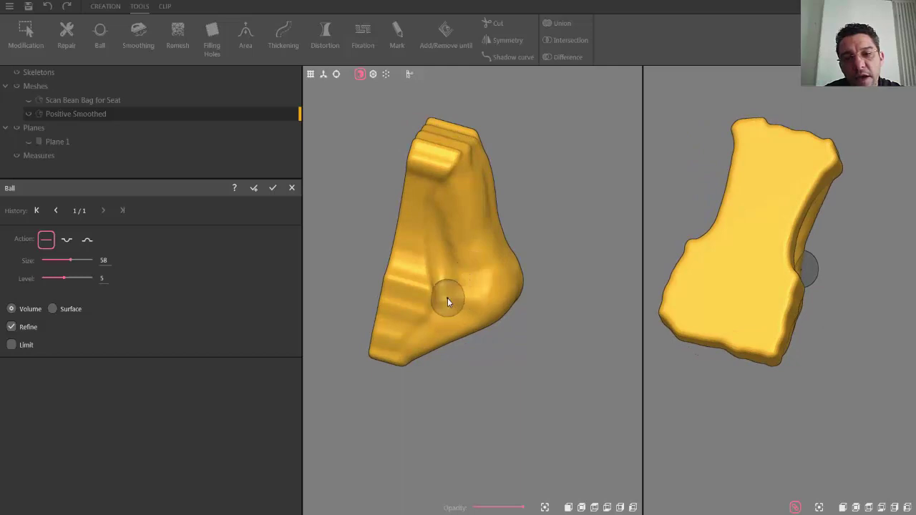
pyautogui.click(84, 262)
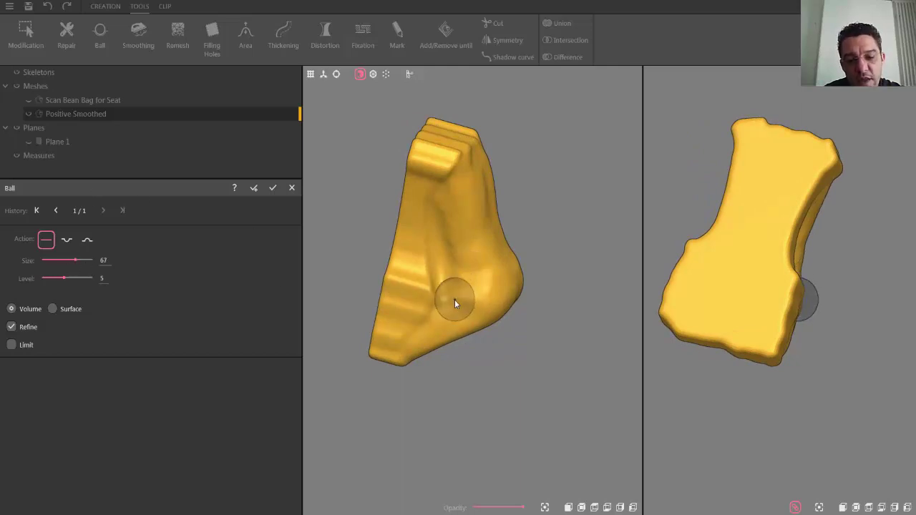
pyautogui.moveTo(455, 300)
pyautogui.mouseDown()
pyautogui.moveTo(438, 294)
pyautogui.moveTo(435, 308)
pyautogui.moveTo(460, 261)
pyautogui.moveTo(454, 214)
pyautogui.moveTo(445, 270)
pyautogui.moveTo(441, 188)
pyautogui.moveTo(441, 254)
pyautogui.moveTo(438, 204)
pyautogui.moveTo(459, 227)
pyautogui.moveTo(471, 220)
pyautogui.moveTo(448, 297)
pyautogui.moveTo(450, 277)
pyautogui.mouseUp()
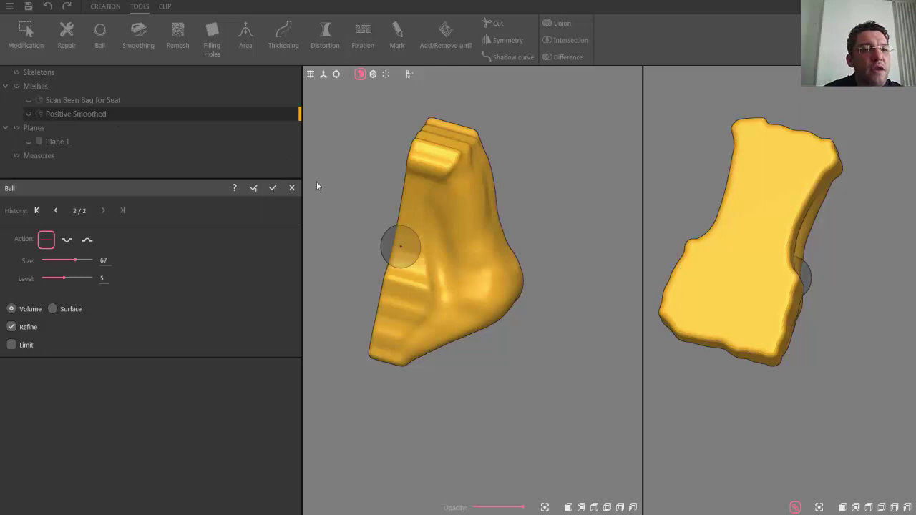
pyautogui.click(273, 188)
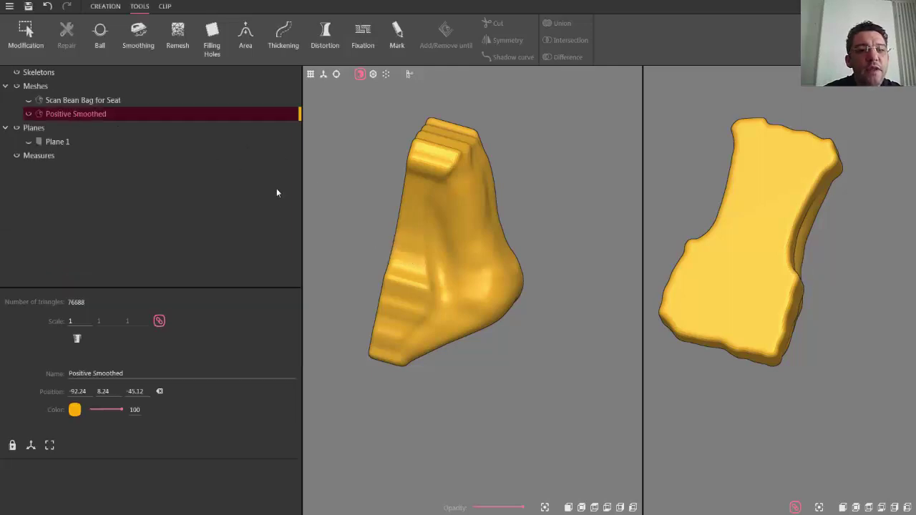
# Set up a new Simple Seating skeleton with a back height of 500 and a seat height of 400.
pyautogui.click(620, 508)
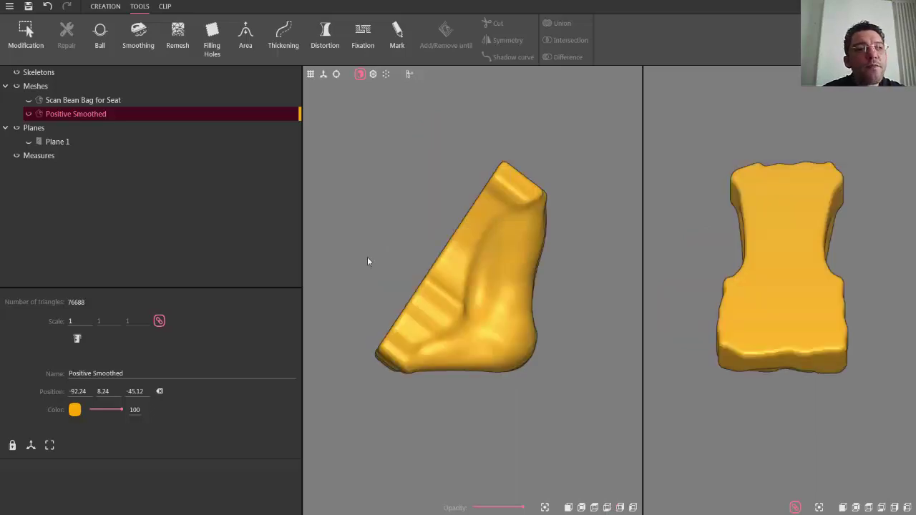
pyautogui.click(106, 6)
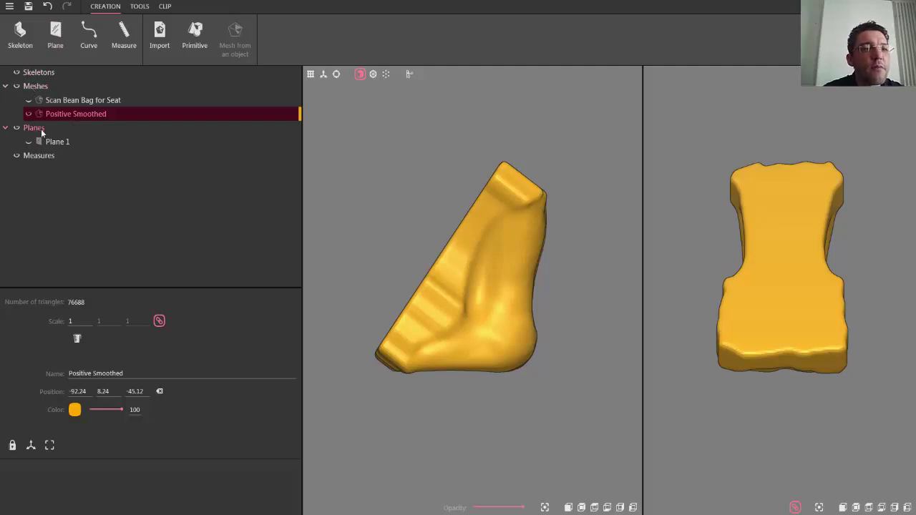
pyautogui.click(20, 31)
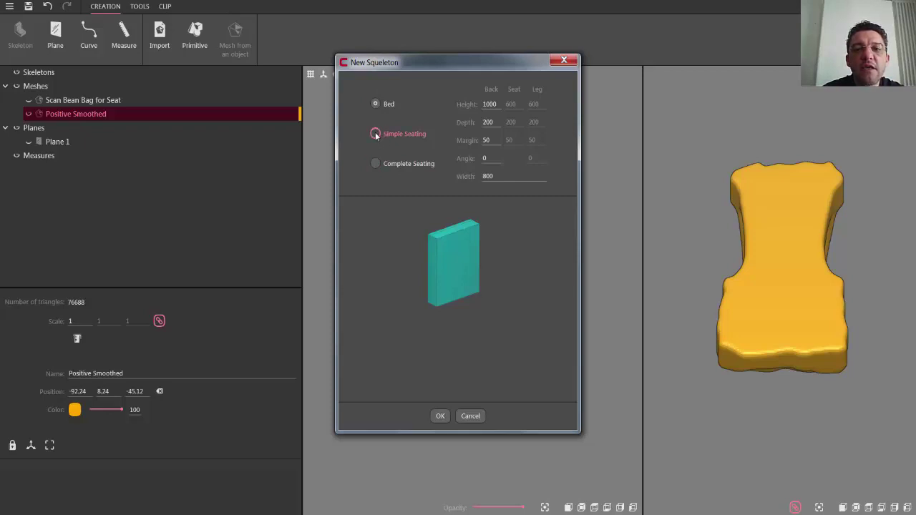
pyautogui.click(376, 135)
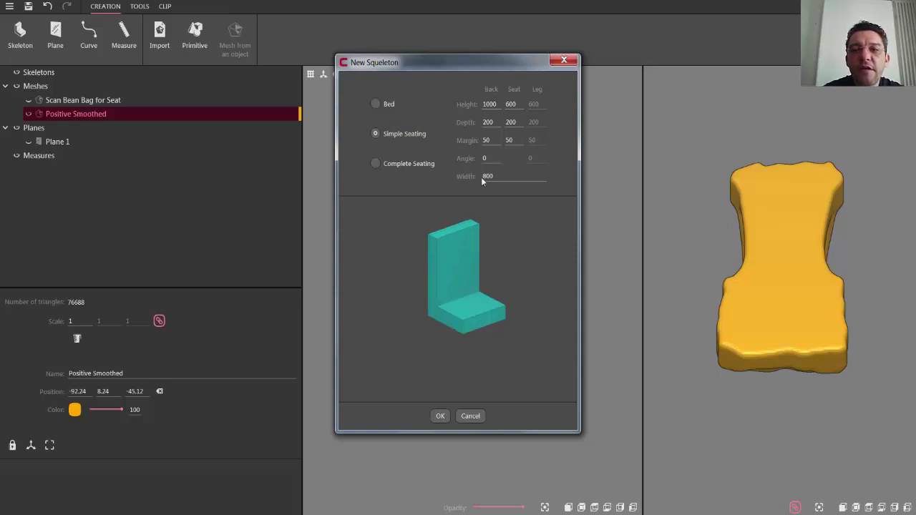
pyautogui.click(492, 104)
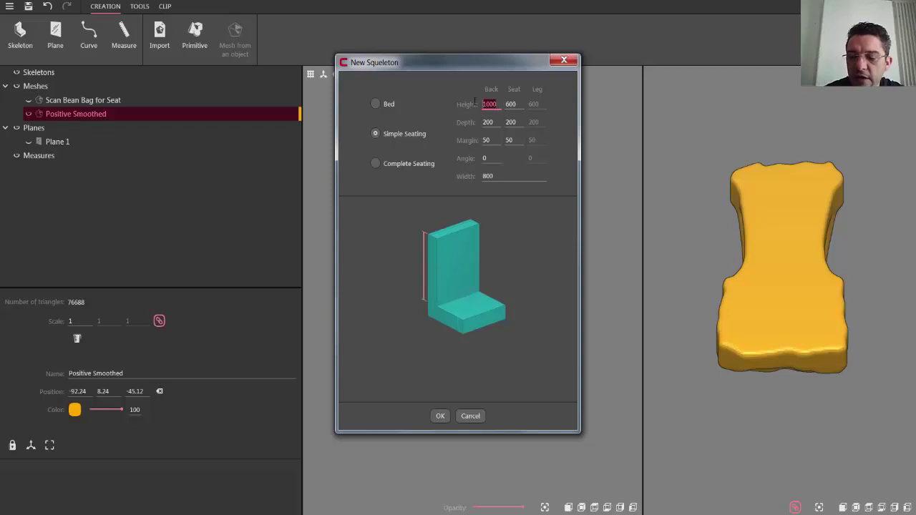
pyautogui.write('500')
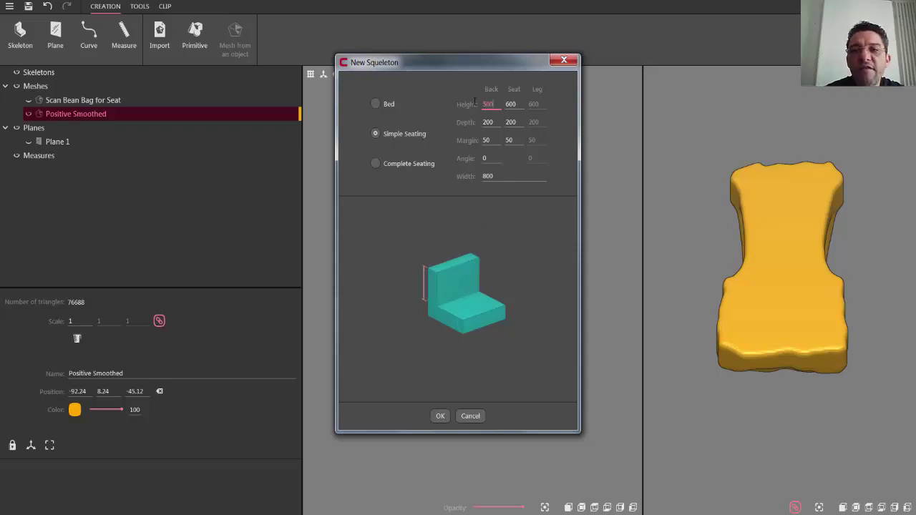
pyautogui.click(511, 104)
pyautogui.doubleClick(511, 103)
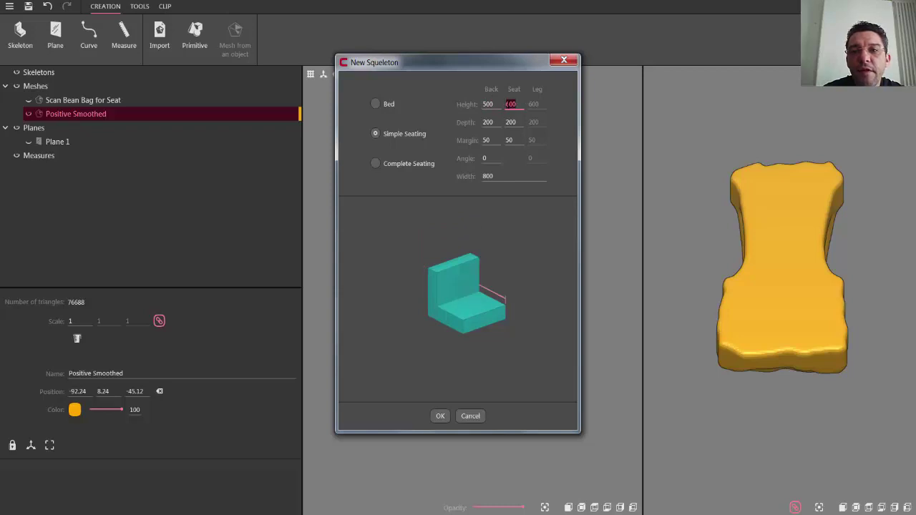
pyautogui.write('400')
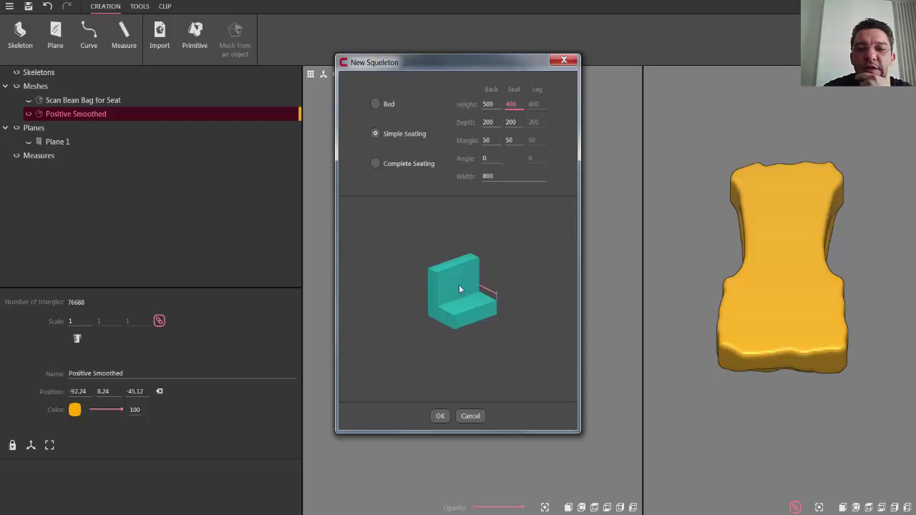
# Set the skeleton's back and seat depths to 250 and its width to 600, and create it.
pyautogui.click(488, 122)
pyautogui.write('250')
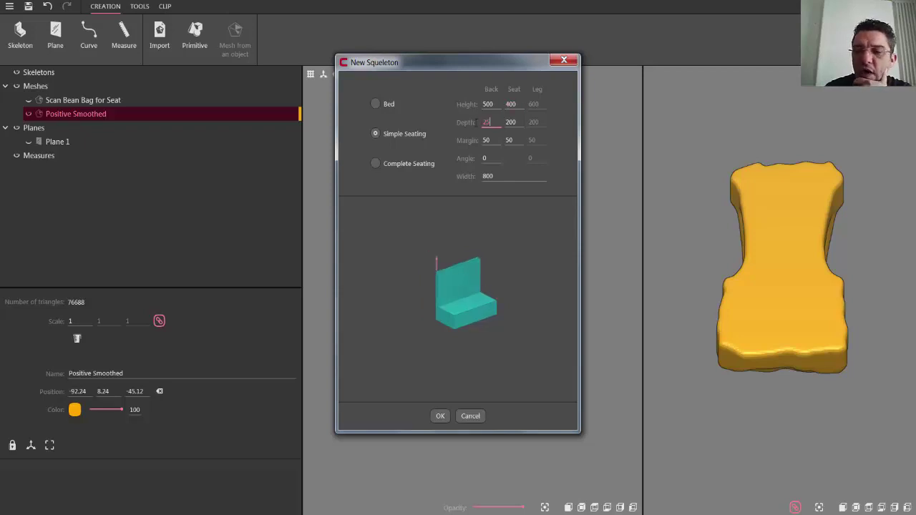
pyautogui.click(510, 122)
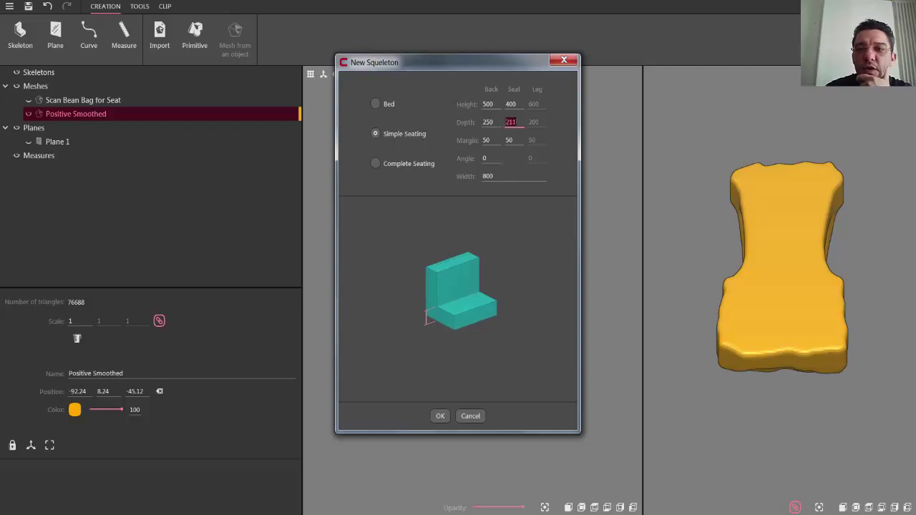
pyautogui.write('250')
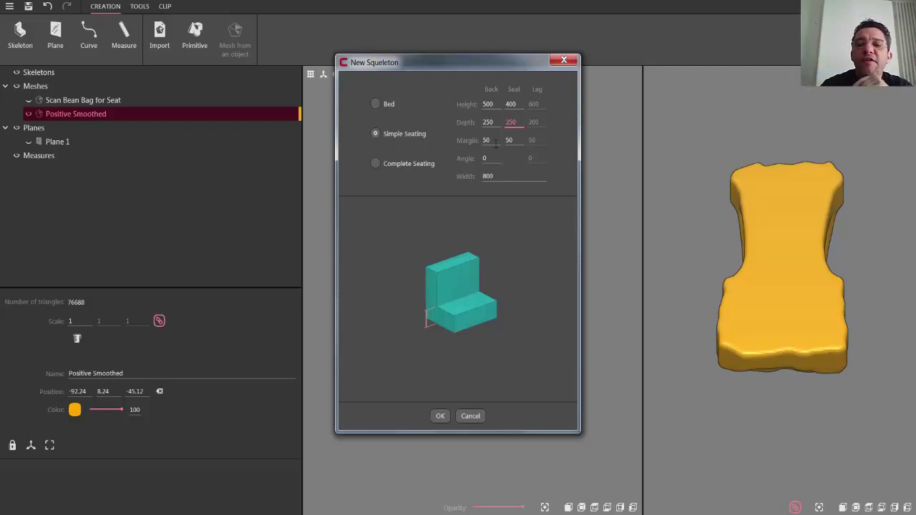
pyautogui.click(486, 176)
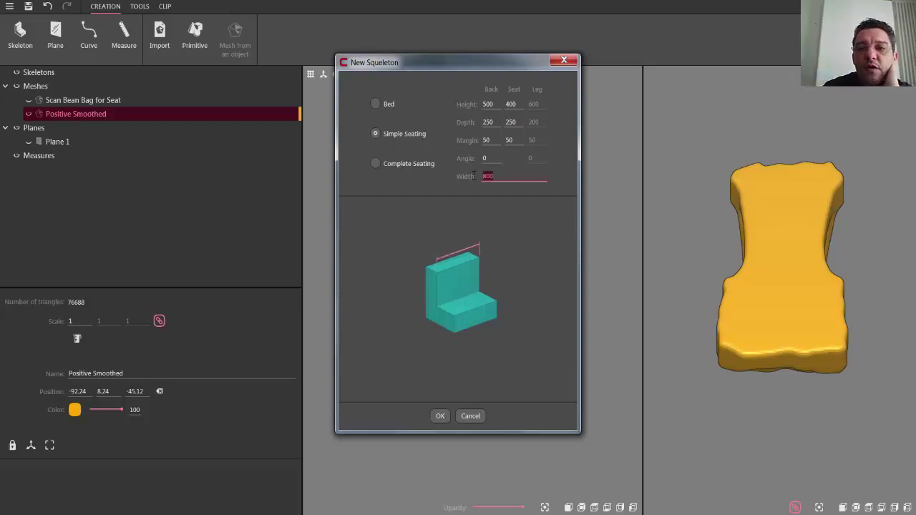
pyautogui.write('600')
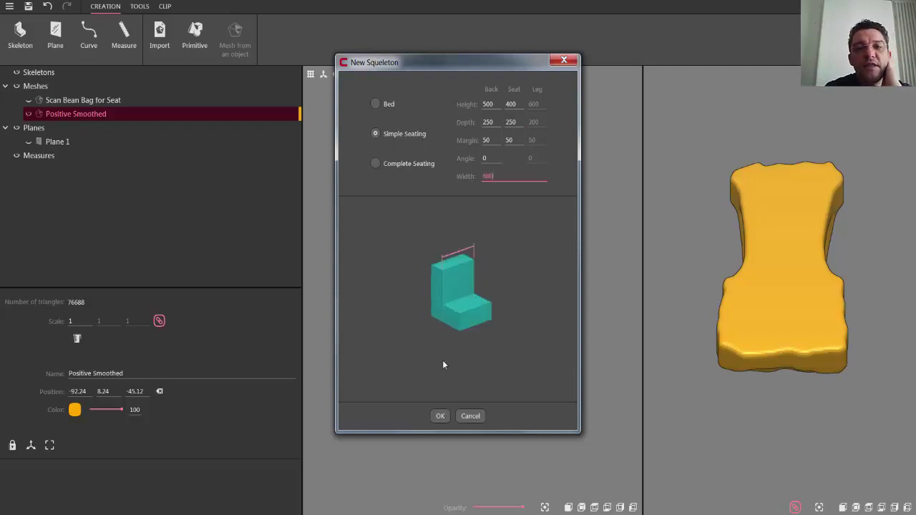
pyautogui.click(440, 416)
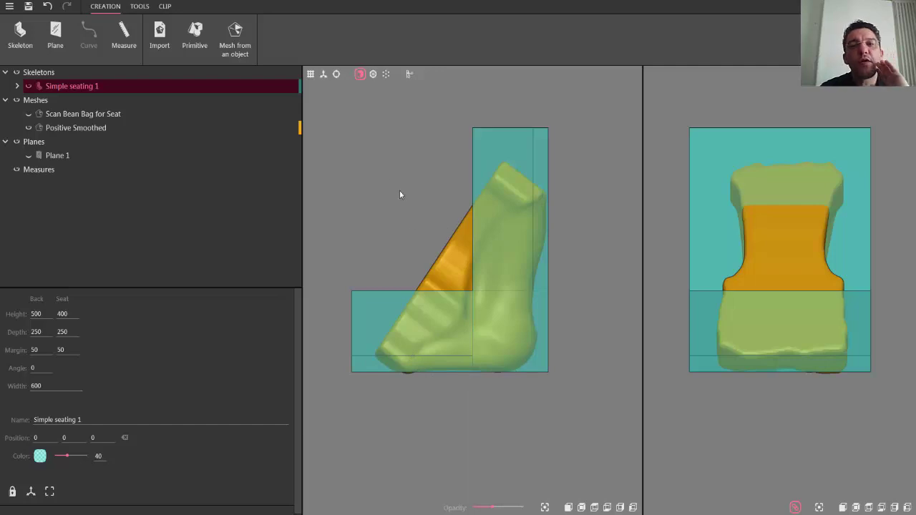
# Move the Simple seating 1 skeleton down and along its depth to a position of about -17, 0, -50 around the positive.
pyautogui.click(338, 74)
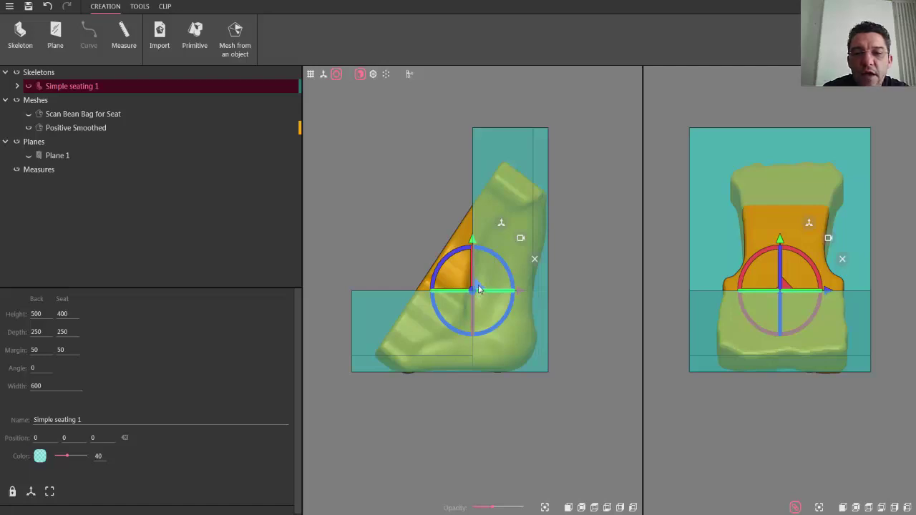
pyautogui.moveTo(479, 289)
pyautogui.mouseDown()
pyautogui.moveTo(480, 345)
pyautogui.moveTo(477, 266)
pyautogui.moveTo(402, 264)
pyautogui.moveTo(528, 292)
pyautogui.moveTo(450, 276)
pyautogui.moveTo(503, 282)
pyautogui.moveTo(480, 298)
pyautogui.mouseUp()
pyautogui.moveTo(474, 252)
pyautogui.mouseDown()
pyautogui.moveTo(475, 263)
pyautogui.moveTo(479, 255)
pyautogui.mouseUp()
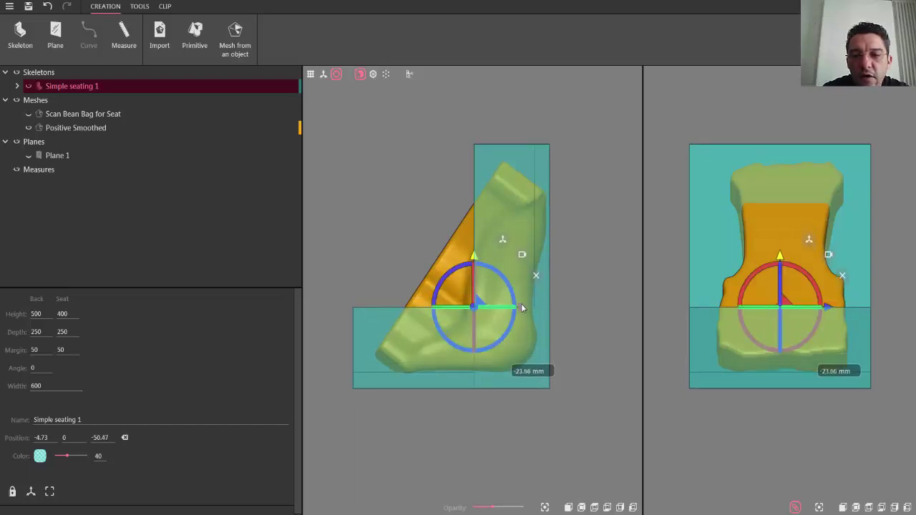
pyautogui.moveTo(521, 308); pyautogui.dragTo(572, 331)
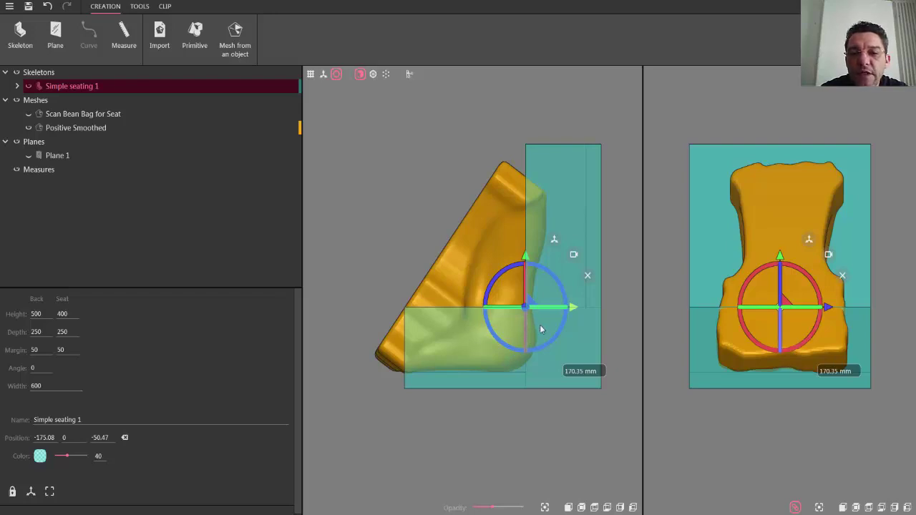
pyautogui.moveTo(573, 307); pyautogui.dragTo(527, 307)
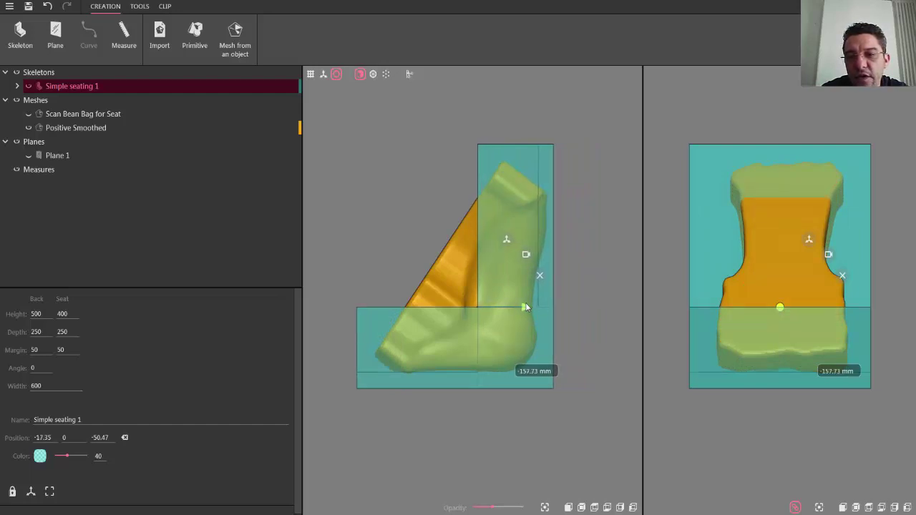
pyautogui.moveTo(526, 307); pyautogui.dragTo(526, 308)
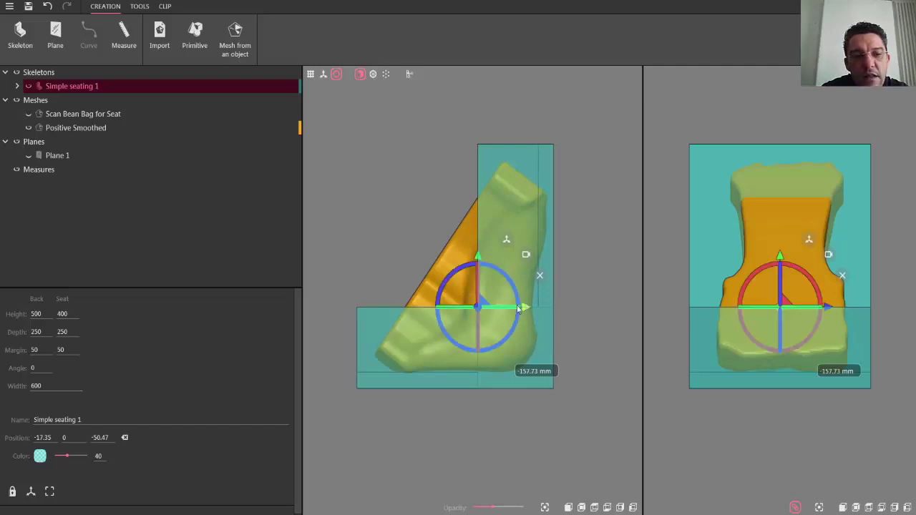
# Set the skeleton's back angle to 5 and nudge its X position to about -20.5.
pyautogui.doubleClick(40, 367)
pyautogui.write('3')
pyautogui.scroll(1, 41, 366)
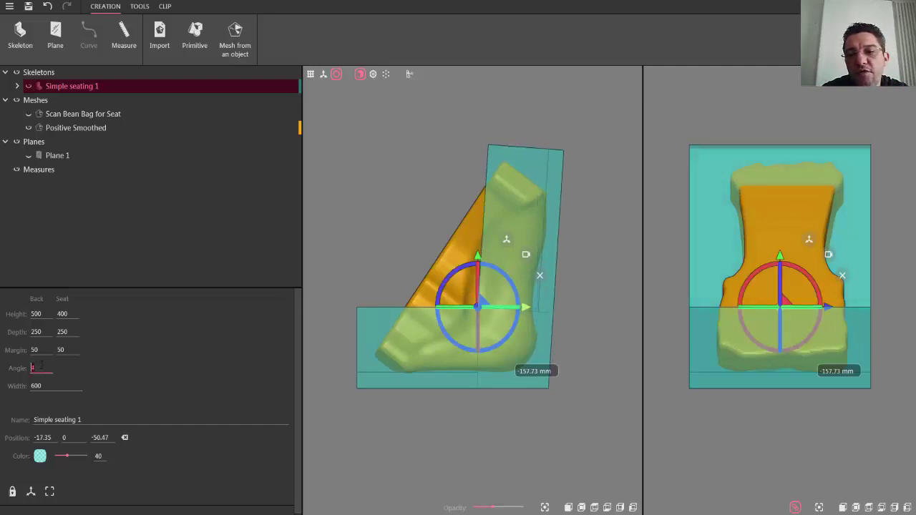
pyautogui.scroll(1, 41, 366)
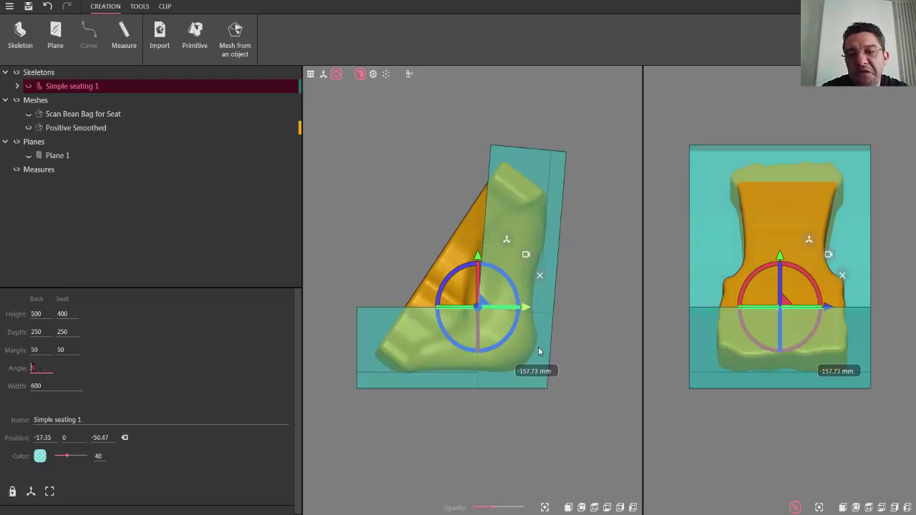
pyautogui.moveTo(527, 312); pyautogui.dragTo(526, 311)
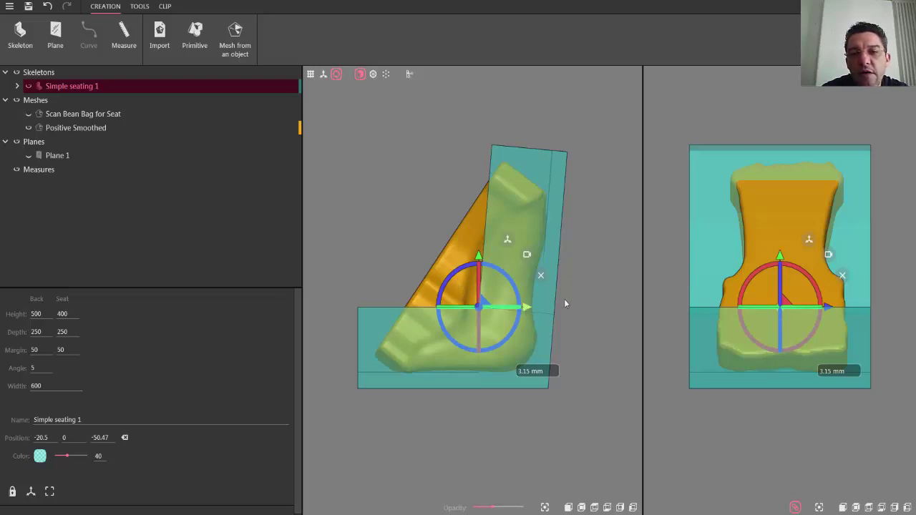
pyautogui.click(539, 278)
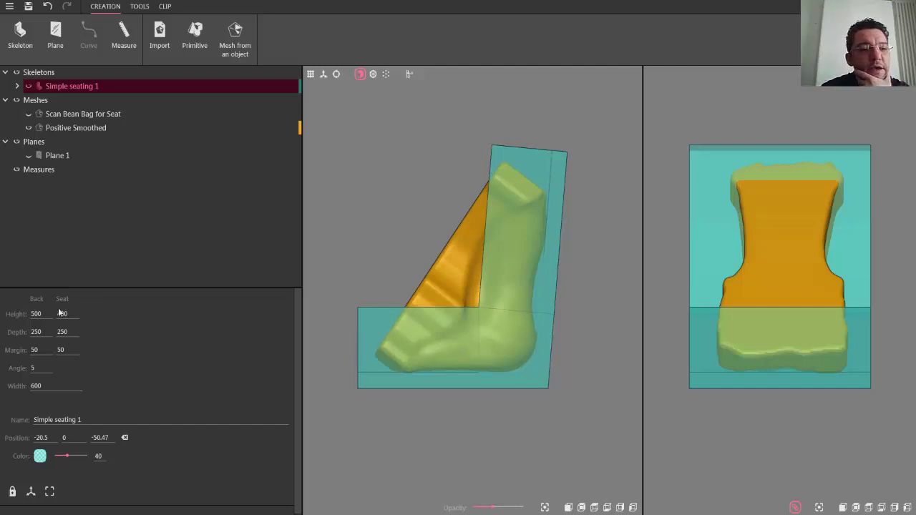
# Set the skeleton's back height to 354.
pyautogui.click(35, 313)
pyautogui.scroll(-10, 36, 314)
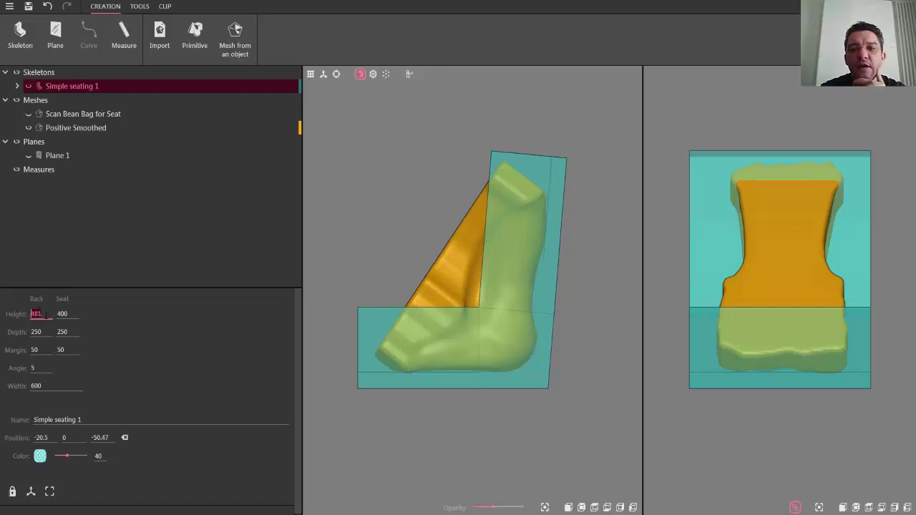
pyautogui.scroll(-7, 44, 315)
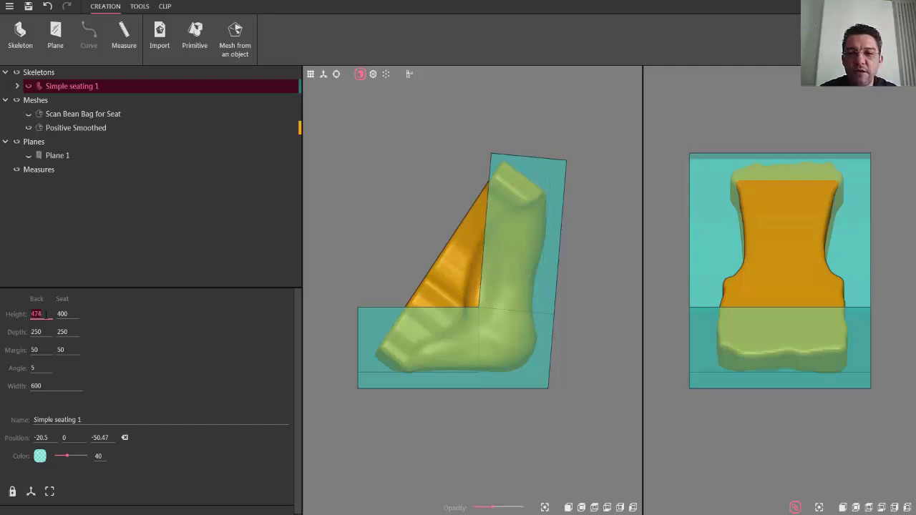
pyautogui.scroll(-20, 45, 314)
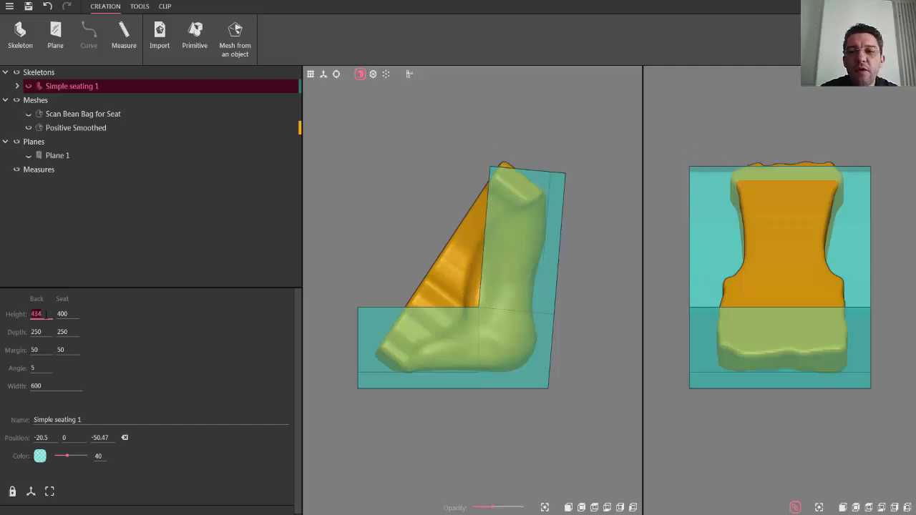
pyautogui.scroll(-10, 45, 313)
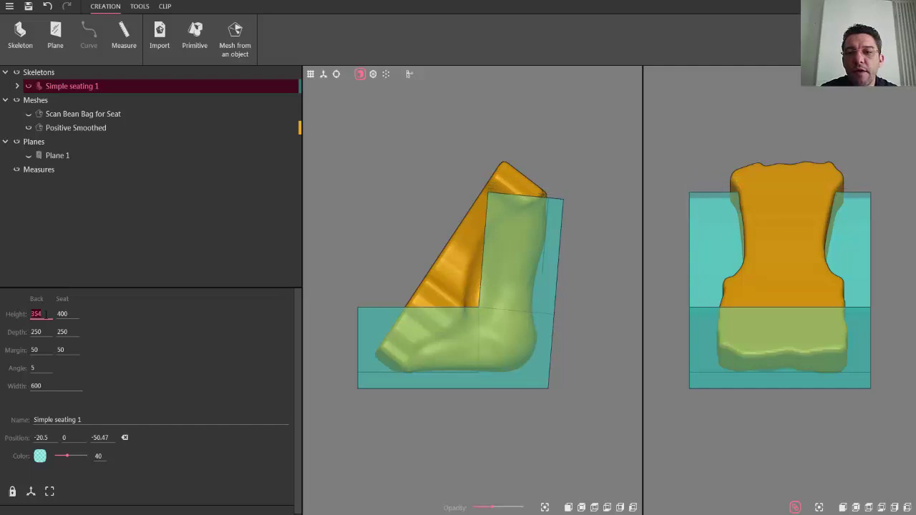
# Set the skeleton's seat height to 239 so the seat front ends just short of the positive's front edge.
pyautogui.click(64, 313)
pyautogui.scroll(-14, 63, 314)
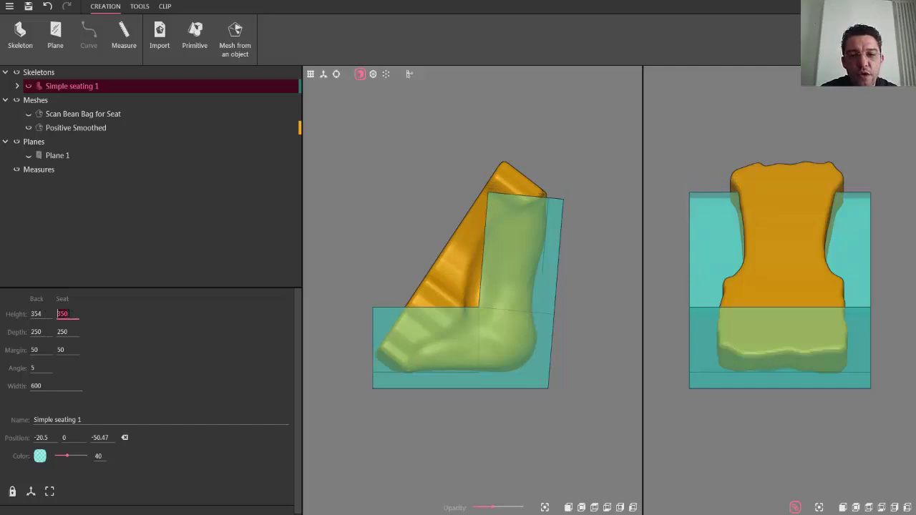
pyautogui.scroll(-2, 63, 314)
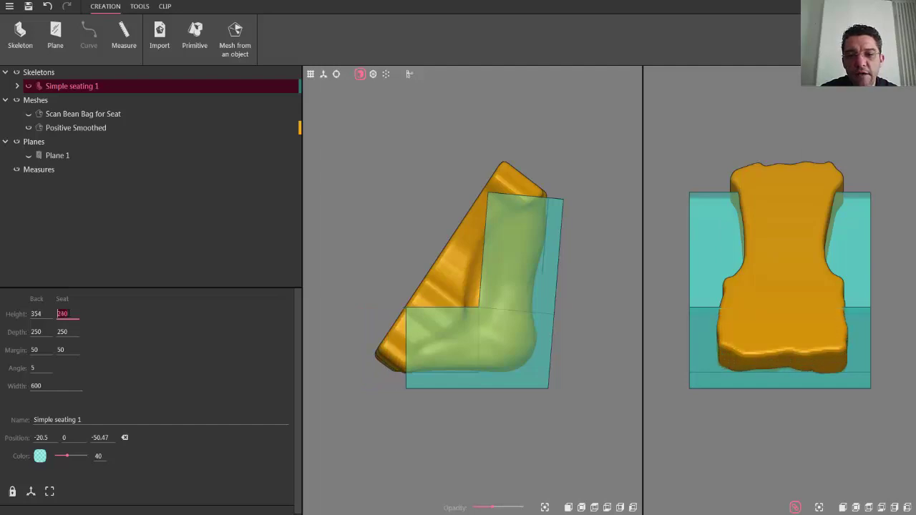
pyautogui.moveTo(413, 441); pyautogui.dragTo(411, 316)
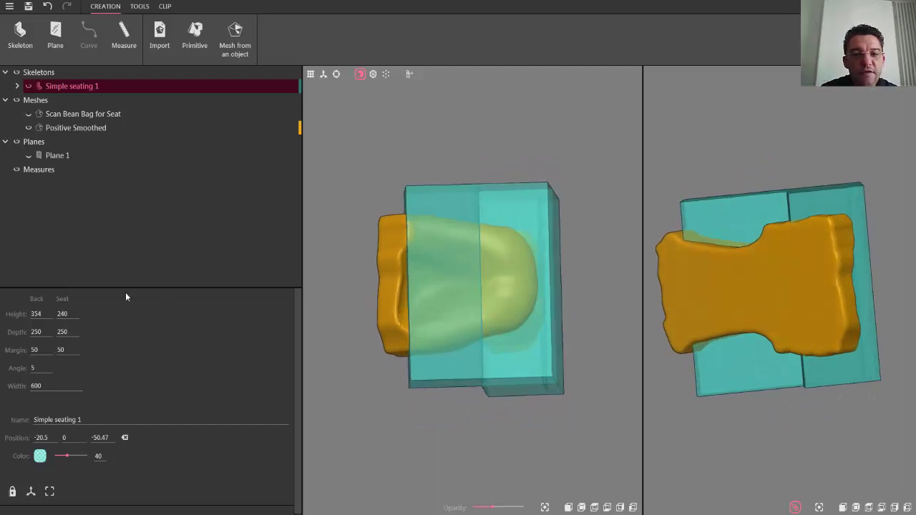
pyautogui.click(72, 314)
pyautogui.scroll(9, 75, 314)
pyautogui.scroll(-3, 74, 313)
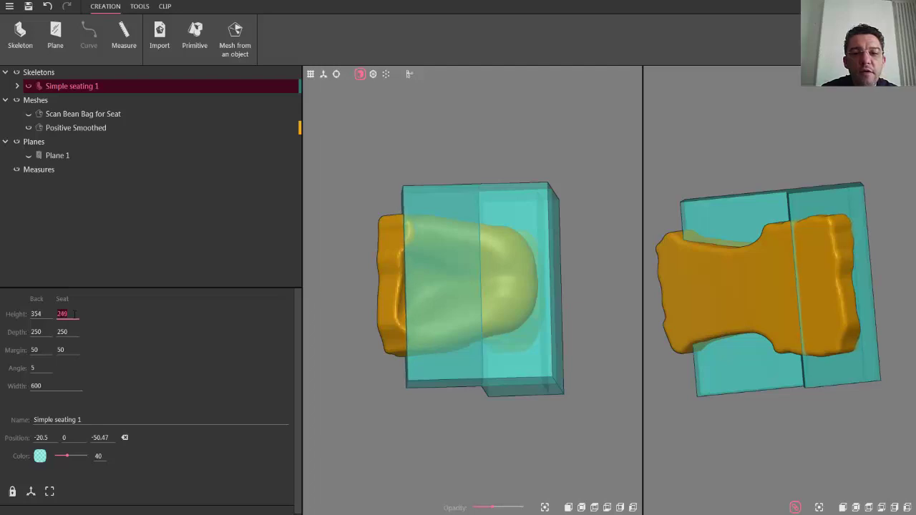
pyautogui.press('Down')
pyautogui.press('Down')
pyautogui.press('Down')
pyautogui.press('Down')
pyautogui.press('Down')
pyautogui.press('Down')
pyautogui.press('Down')
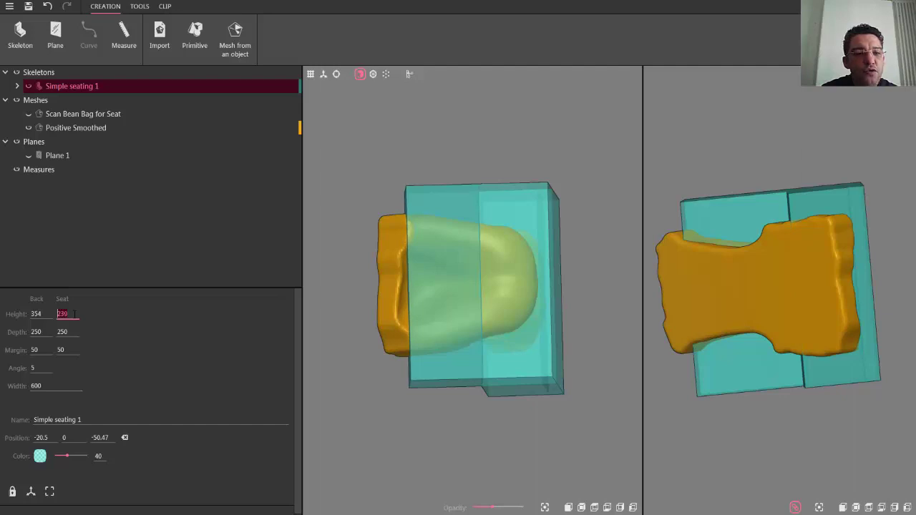
pyautogui.click(621, 509)
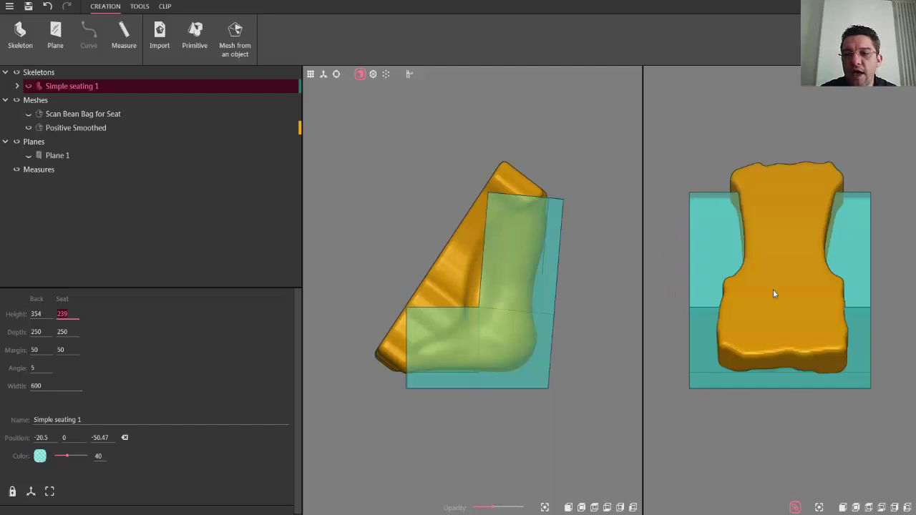
# Narrow the skeleton's width to 561, keeping a margin on both sides of the positive.
pyautogui.click(45, 386)
pyautogui.press('Down')
pyautogui.press('Down')
pyautogui.press('Down')
pyautogui.press('Down')
pyautogui.press('Down')
pyautogui.press('Down')
pyautogui.press('Down')
pyautogui.press('Down')
pyautogui.press('Down')
pyautogui.press('Down')
pyautogui.press('Down')
pyautogui.press('Down')
pyautogui.press('Down')
pyautogui.press('Down')
pyautogui.press('Down')
pyautogui.press('Down')
pyautogui.press('Down')
pyautogui.press('Down')
pyautogui.press('Down')
pyautogui.press('Down')
pyautogui.press('Down')
pyautogui.press('Down')
pyautogui.press('Down')
pyautogui.press('Down')
pyautogui.press('Down')
pyautogui.press('Down')
pyautogui.press('Down')
pyautogui.press('Down')
pyautogui.press('Down')
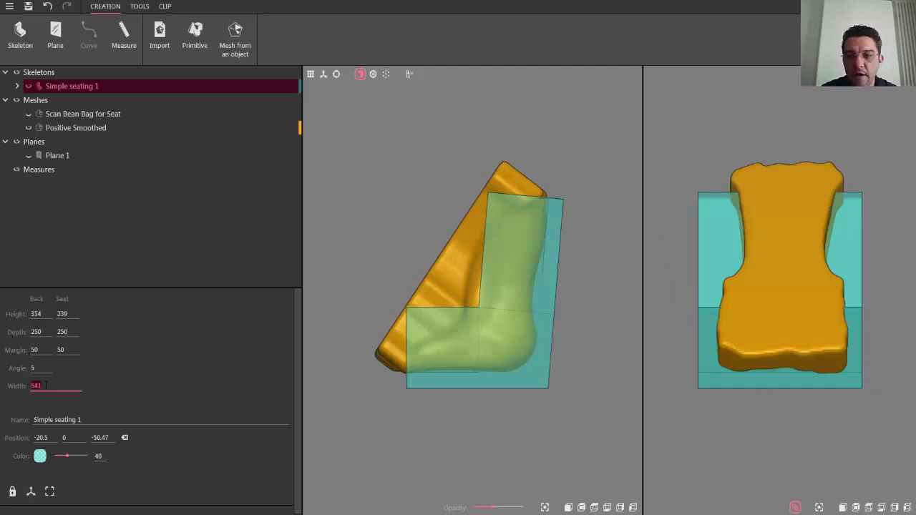
pyautogui.press('Up')
pyautogui.press('Up')
pyautogui.press('Up')
pyautogui.press('Up')
pyautogui.press('Up')
pyautogui.press('Up')
pyautogui.press('Up')
pyautogui.press('Up')
pyautogui.press('Up')
pyautogui.press('Up')
pyautogui.press('Down')
pyautogui.press('Down')
pyautogui.press('Down')
pyautogui.press('Down')
pyautogui.press('Down')
pyautogui.press('Down')
pyautogui.press('Down')
pyautogui.press('Down')
pyautogui.press('Down')
pyautogui.press('Down')
pyautogui.press('Down')
pyautogui.press('Down')
pyautogui.press('Down')
pyautogui.press('Down')
pyautogui.press('Down')
pyautogui.press('Down')
pyautogui.press('Down')
pyautogui.press('Down')
pyautogui.press('Down')
pyautogui.press('Down')
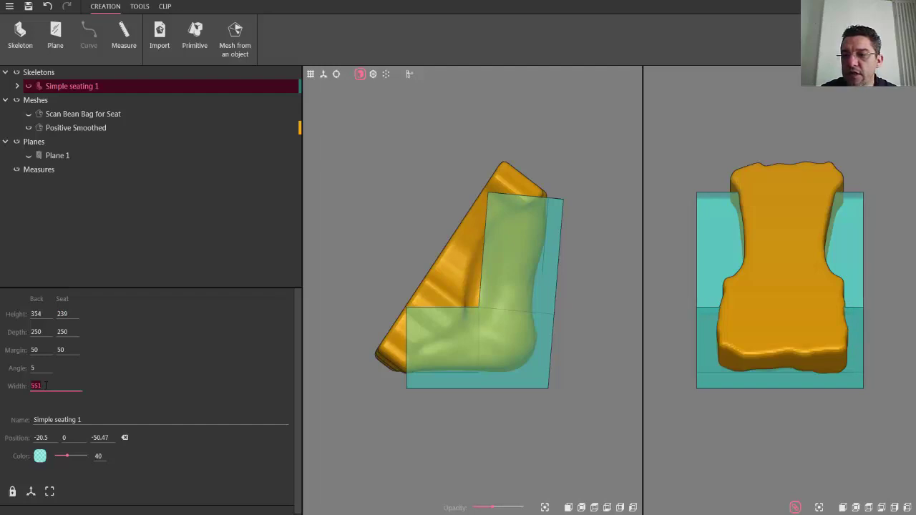
pyautogui.press('Up')
pyautogui.press('Up')
pyautogui.press('Up')
pyautogui.press('Up')
pyautogui.press('Up')
pyautogui.press('Up')
pyautogui.press('Up')
pyautogui.press('Up')
pyautogui.press('Up')
pyautogui.press('Up')
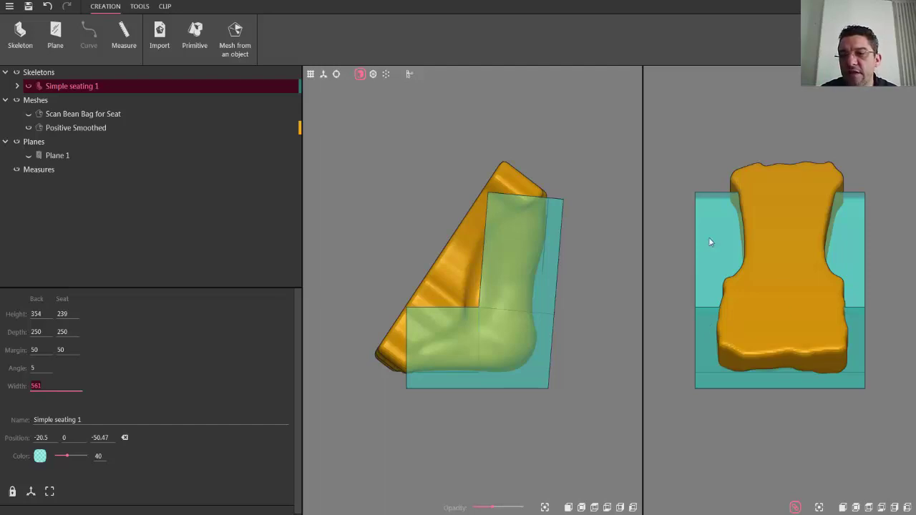
pyautogui.press('Return')
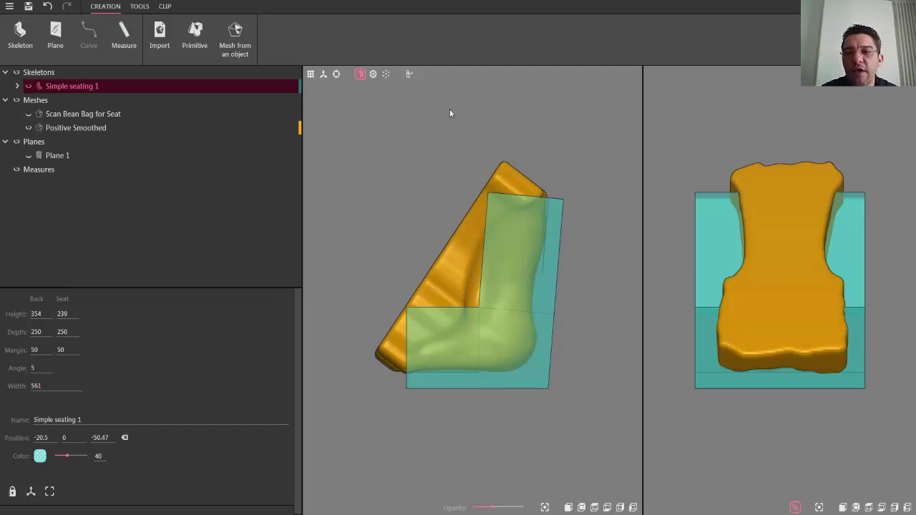
# Shift the skeleton sideways to a Y position of about 4.7 to centre it on the positive.
pyautogui.click(336, 75)
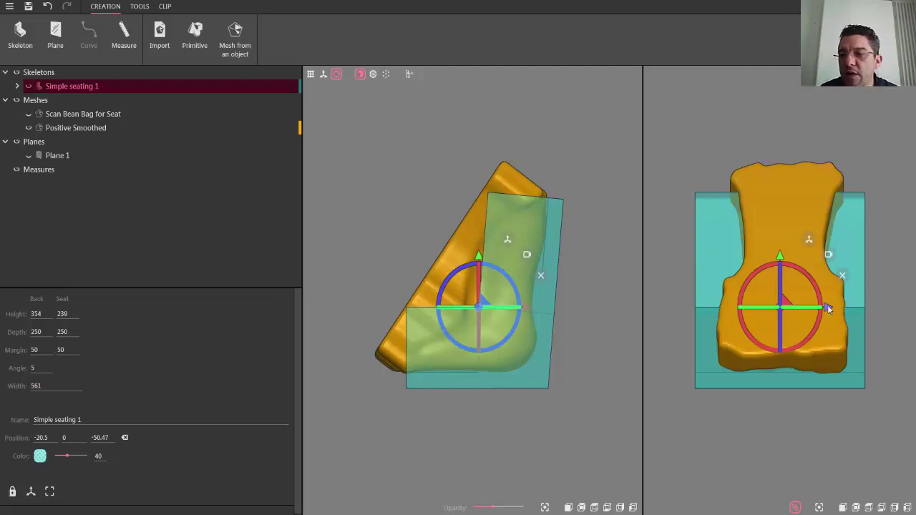
pyautogui.moveTo(827, 305)
pyautogui.mouseDown()
pyautogui.moveTo(853, 308)
pyautogui.moveTo(829, 312)
pyautogui.mouseUp()
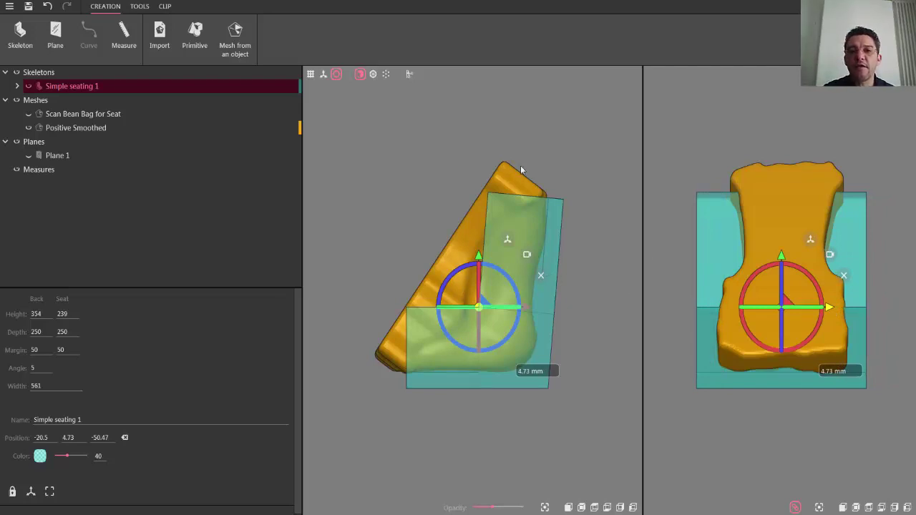
pyautogui.click(337, 74)
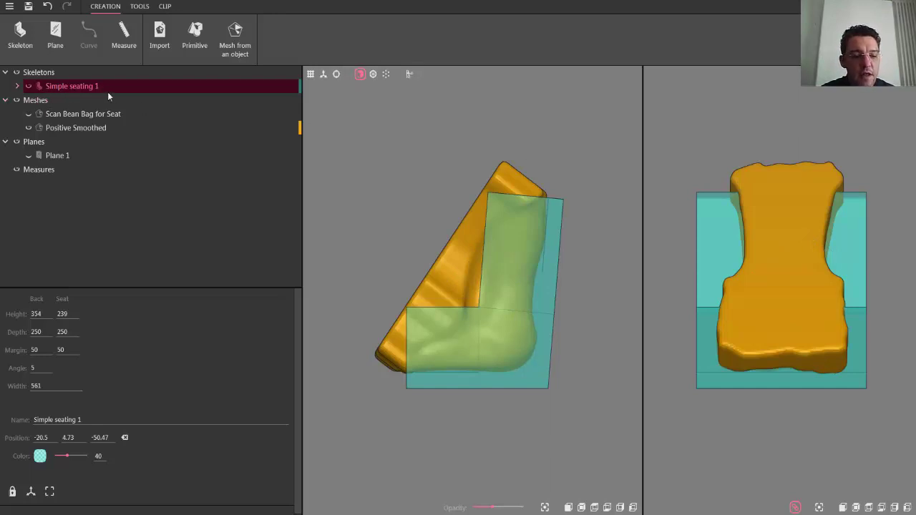
# Subtract the Positive Smoothed mesh from the Simple seating 1 skeleton with a Difference operation and inspect the hollowed seat.
pyautogui.keyDown('ctrl'); pyautogui.click(100, 129); pyautogui.keyUp('ctrl')
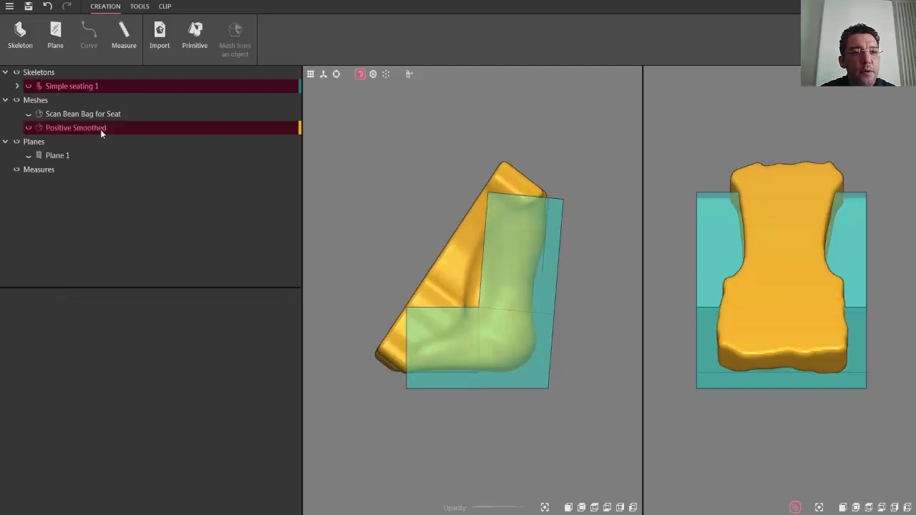
pyautogui.click(134, 7)
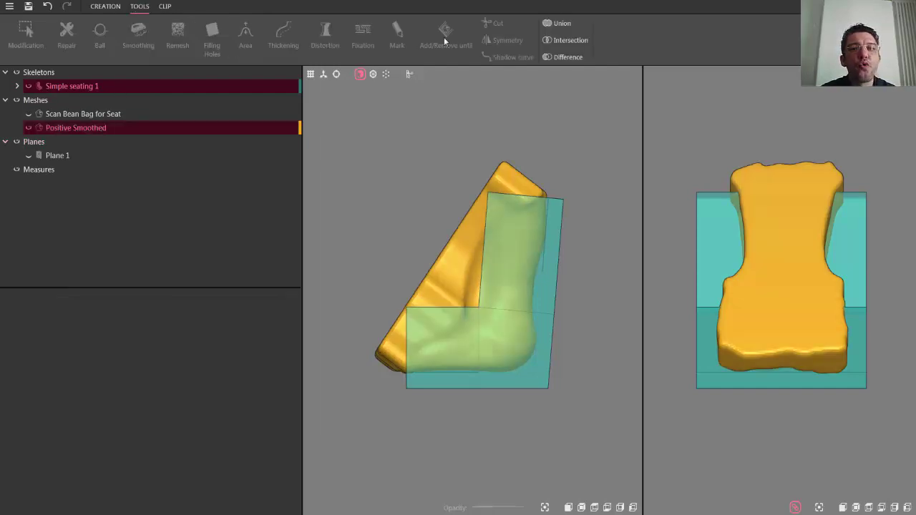
pyautogui.click(556, 57)
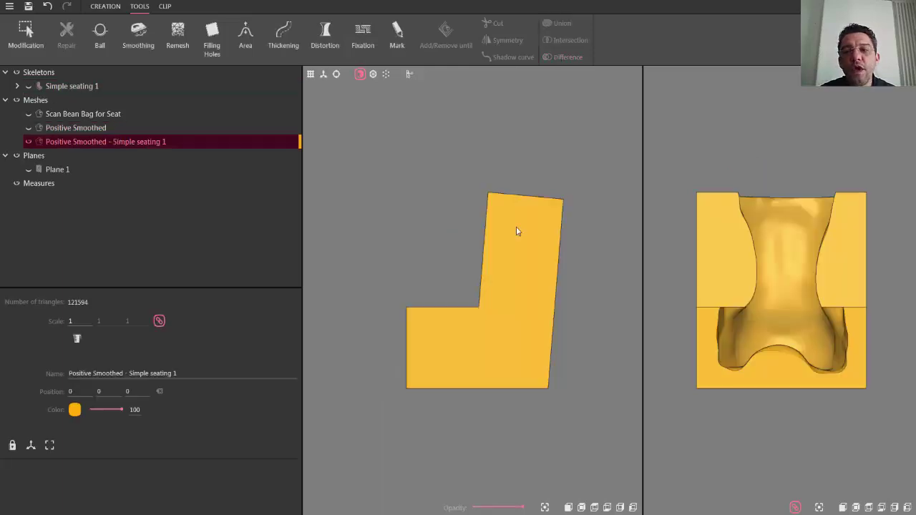
pyautogui.moveTo(483, 249); pyautogui.dragTo(638, 352)
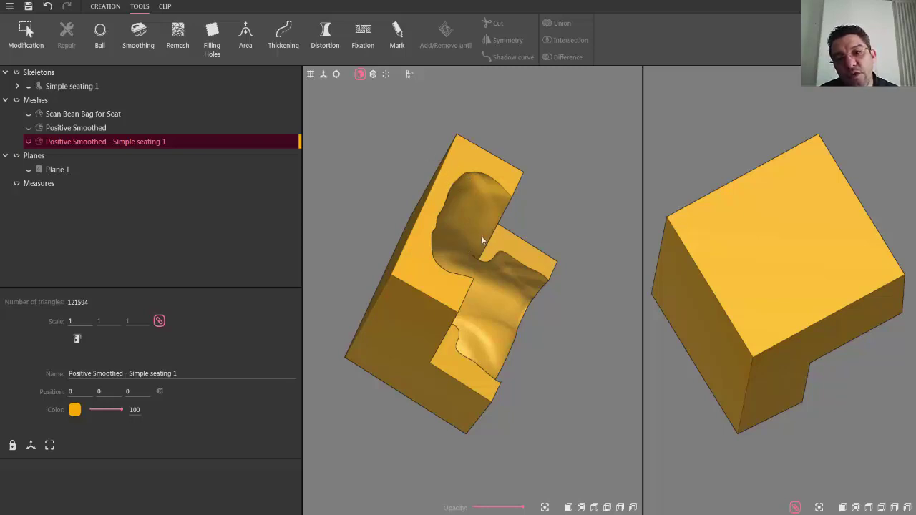
# Lower the hollowed seat mesh's opacity to 32 and show the Scan Bean Bag for Seat mesh inside it for comparison.
pyautogui.click(569, 508)
pyautogui.moveTo(523, 508); pyautogui.dragTo(494, 511)
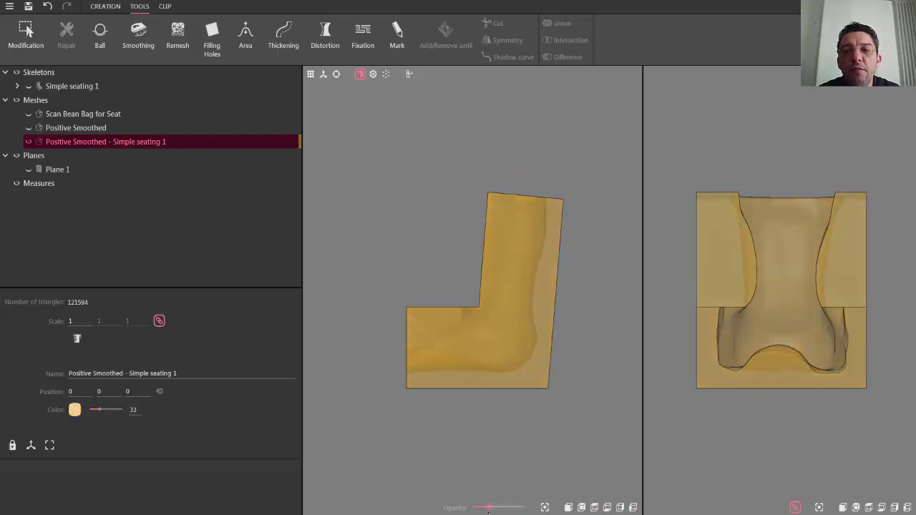
pyautogui.scroll(4, 561, 257)
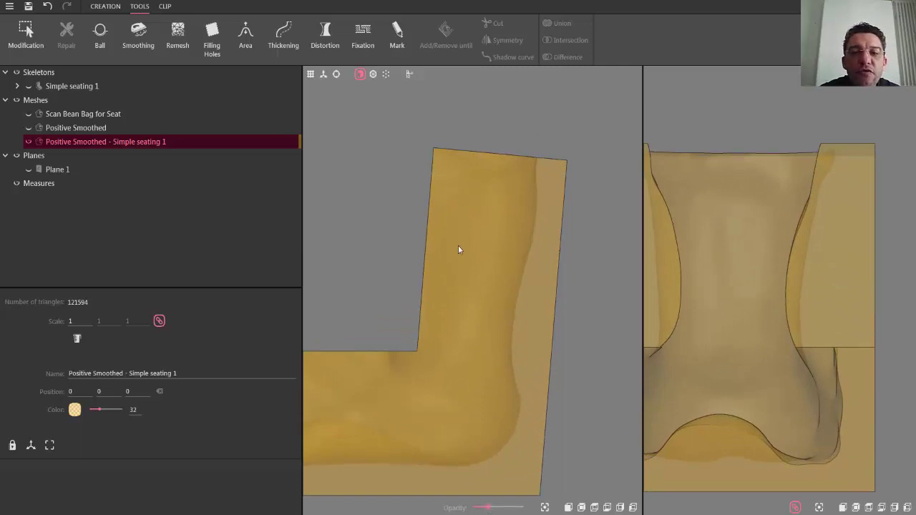
pyautogui.scroll(-1, 459, 249)
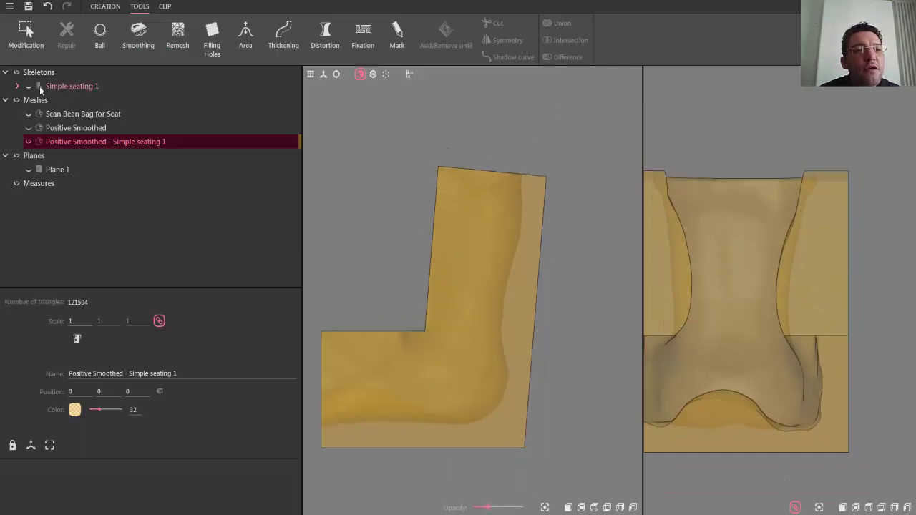
pyautogui.click(28, 115)
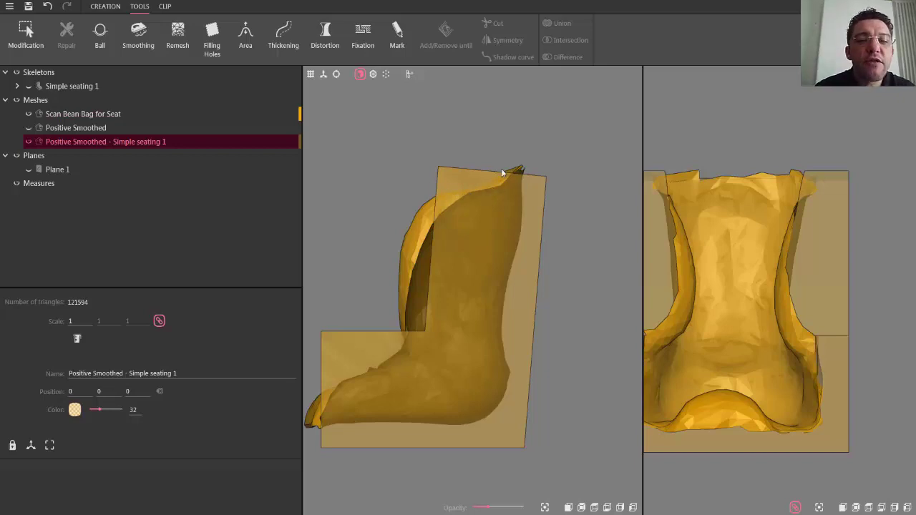
pyautogui.scroll(-2, 574, 287)
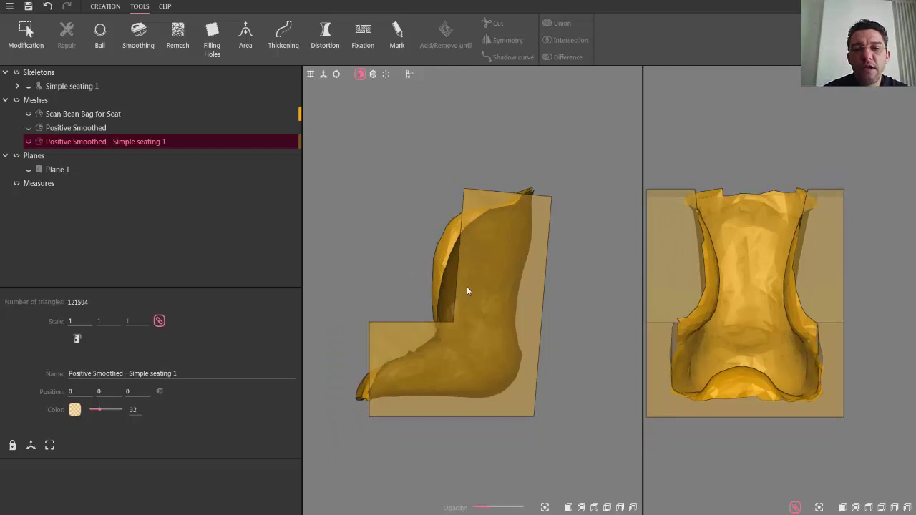
pyautogui.moveTo(467, 288); pyautogui.dragTo(485, 269, button='middle')
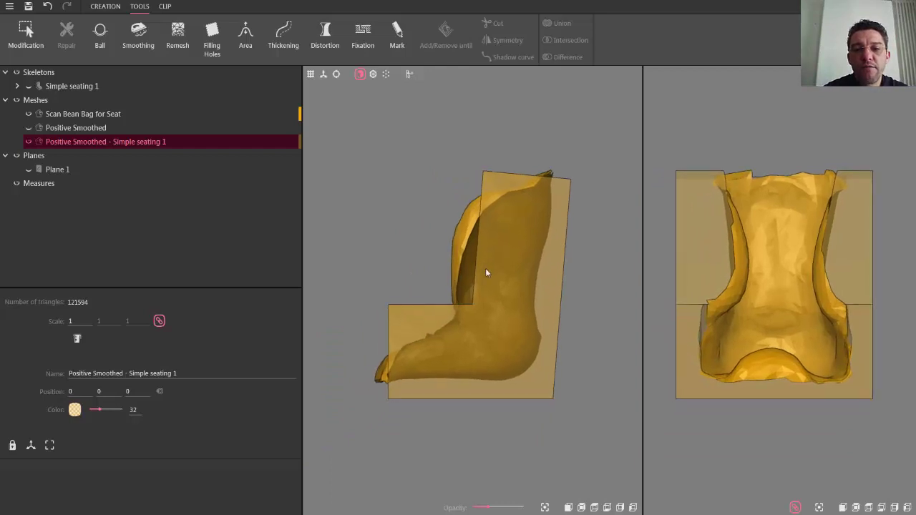
pyautogui.click(106, 5)
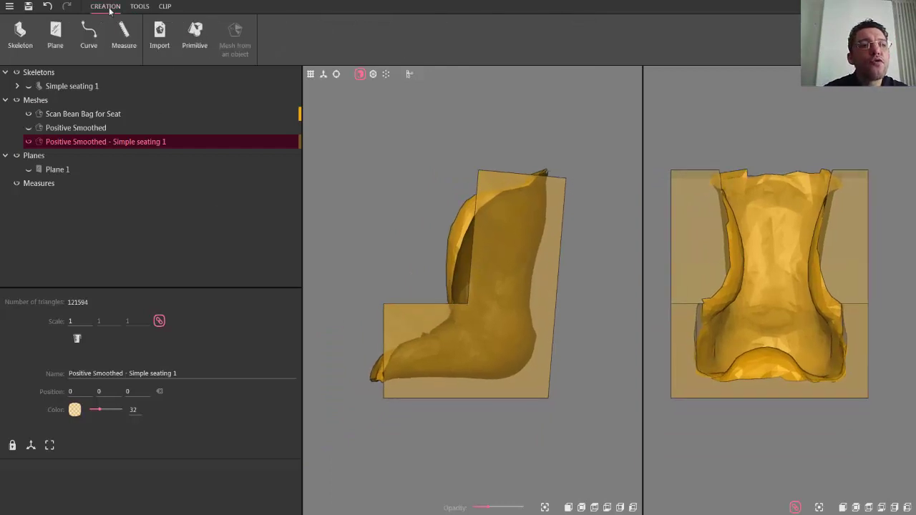
pyautogui.click(56, 33)
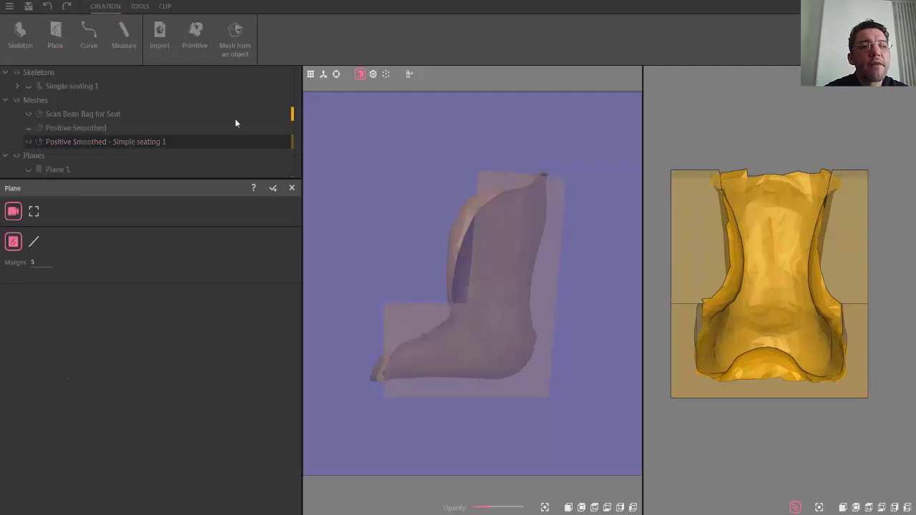
pyautogui.click(273, 188)
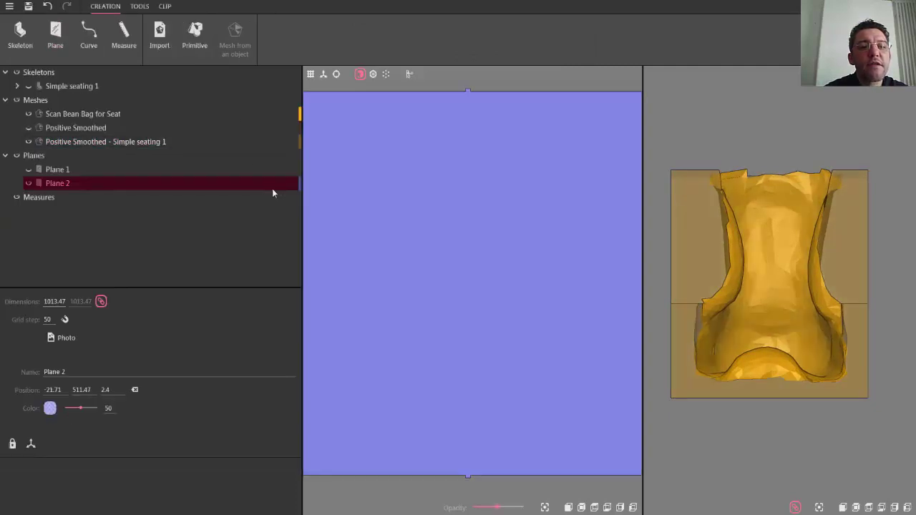
pyautogui.click(90, 37)
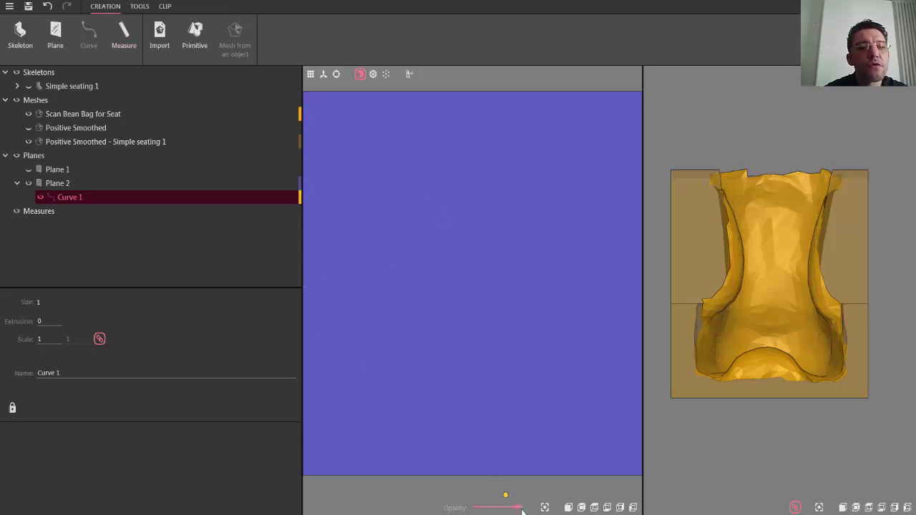
pyautogui.rightClick(82, 195)
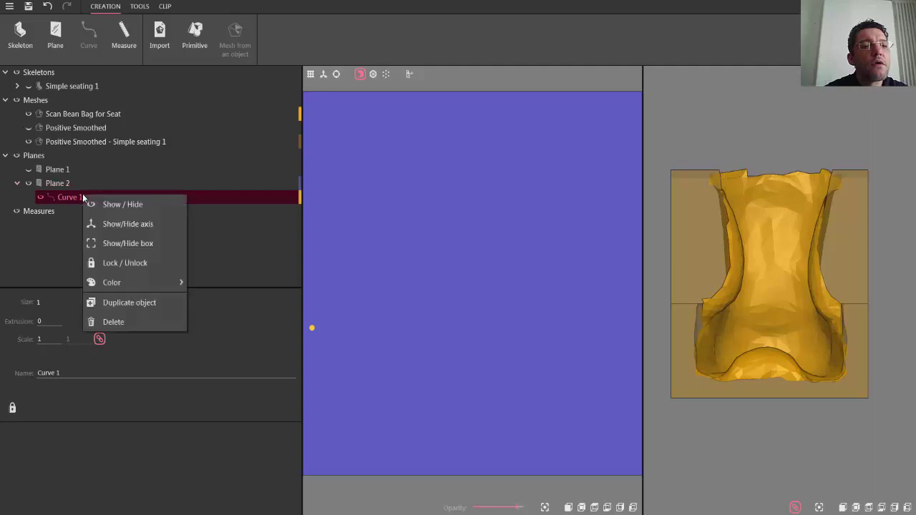
pyautogui.click(120, 323)
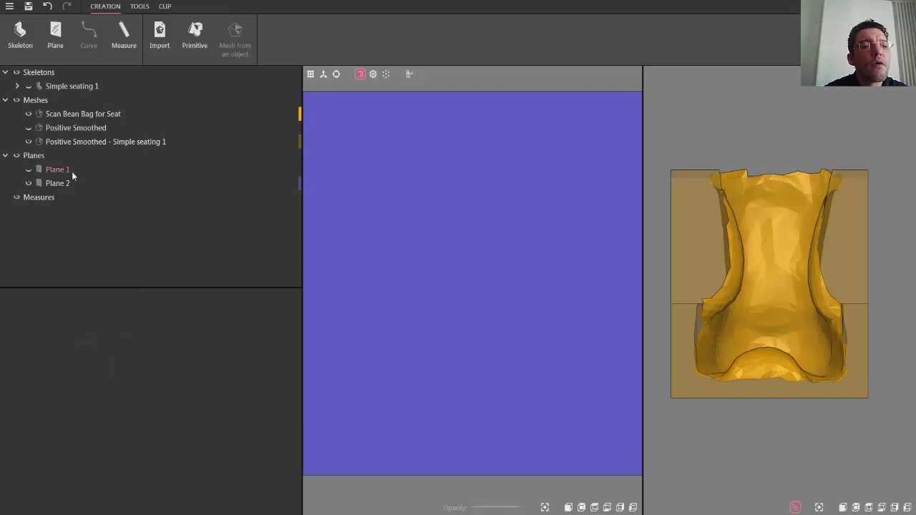
pyautogui.click(64, 182)
pyautogui.rightClick(64, 182)
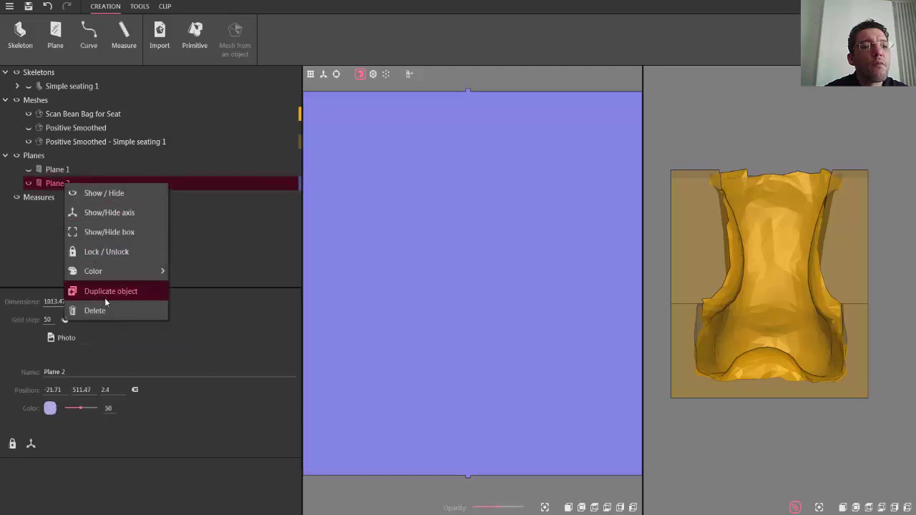
pyautogui.click(107, 309)
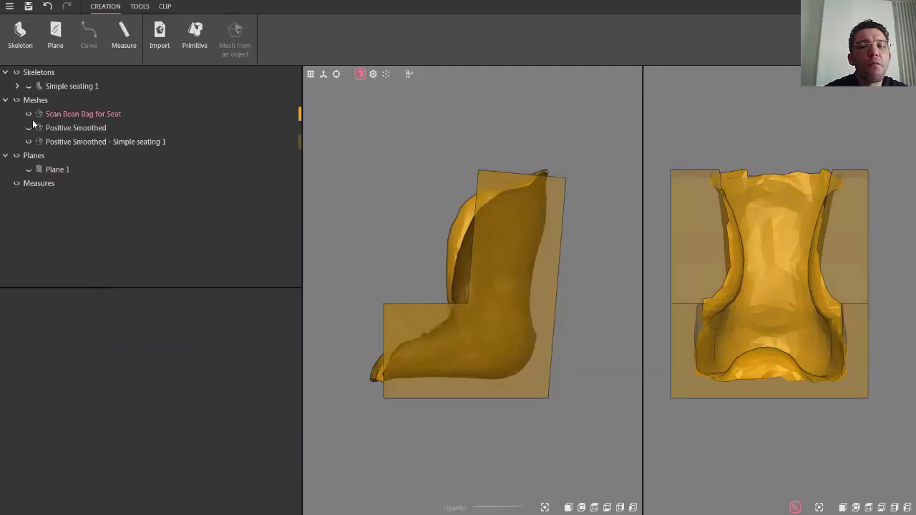
# Set the Positive Smoothed - Simple seating 1 mesh's opacity to 44 and create a plane facing the side view with opacity 70.
pyautogui.click(546, 259)
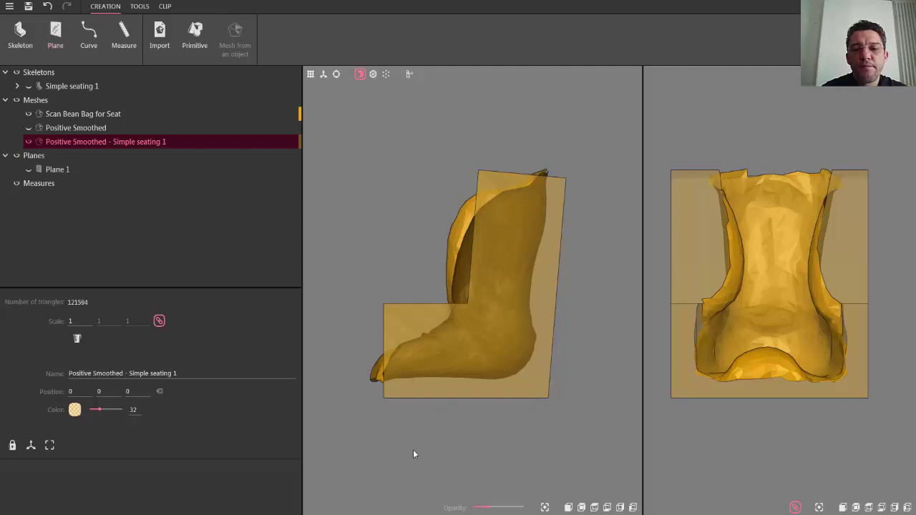
pyautogui.moveTo(490, 507); pyautogui.dragTo(498, 510)
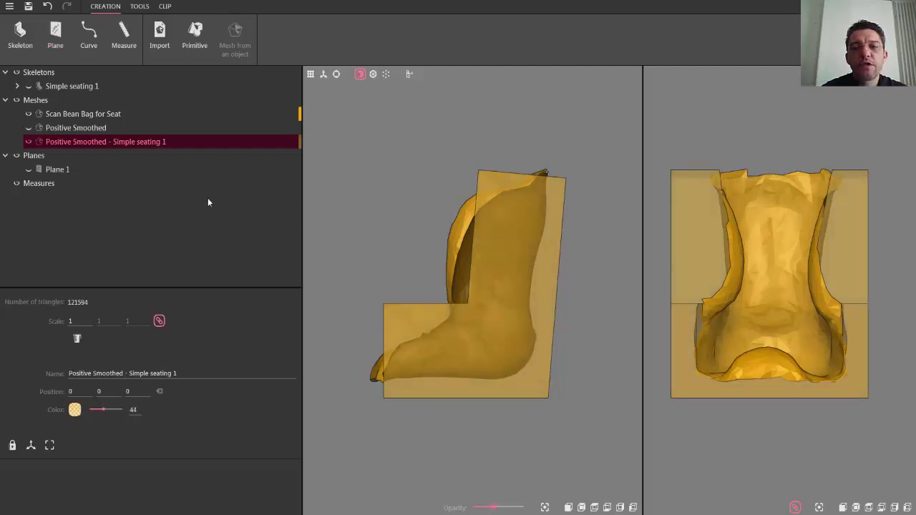
pyautogui.click(55, 35)
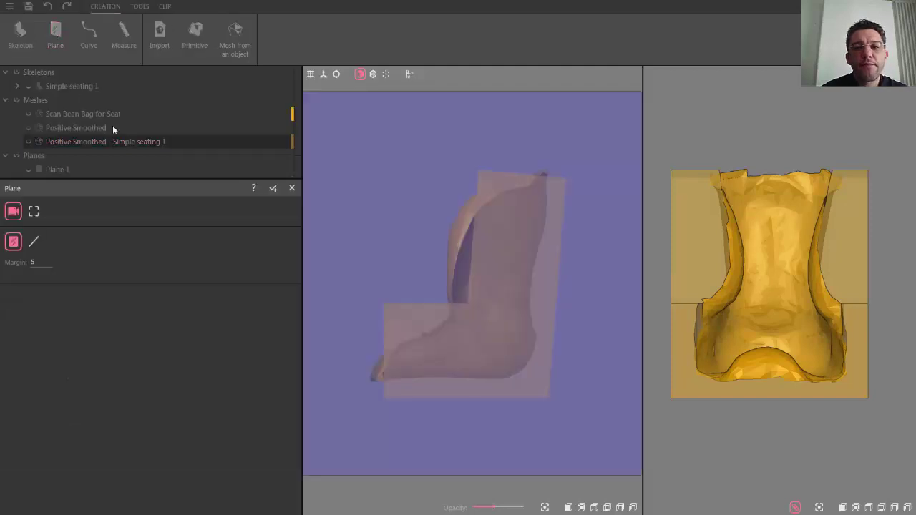
pyautogui.click(273, 188)
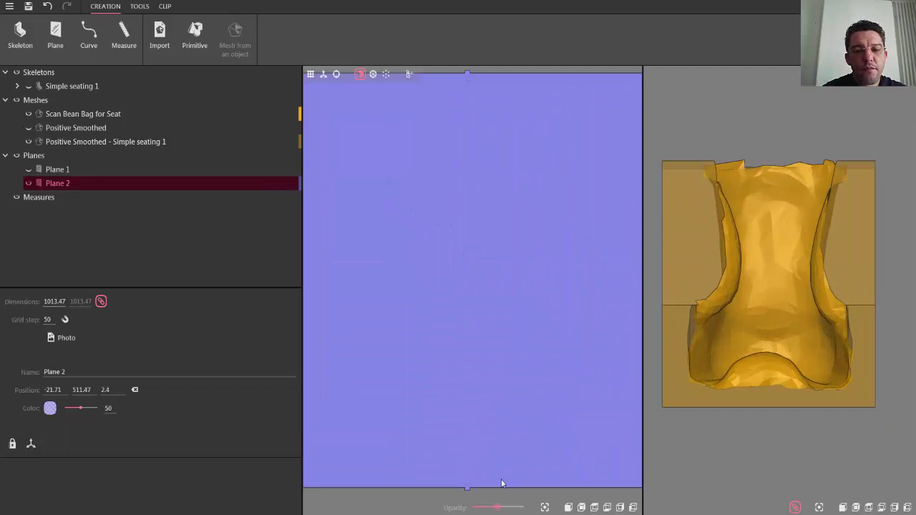
pyautogui.moveTo(499, 510)
pyautogui.mouseDown()
pyautogui.moveTo(484, 511)
pyautogui.moveTo(507, 511)
pyautogui.mouseUp()
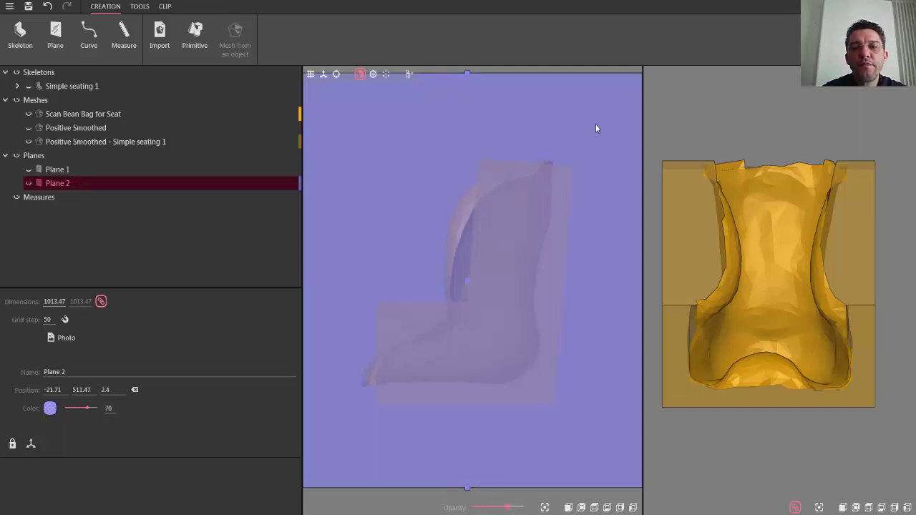
# Draw a closed curve on Plane 2 following the desired backrest and seat contour, looping around the open area in front of the seat.
pyautogui.click(87, 36)
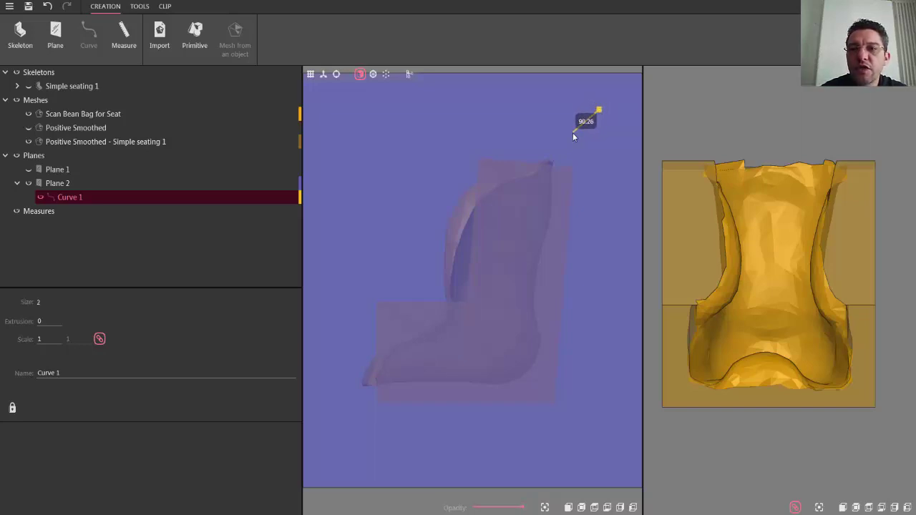
pyautogui.moveTo(595, 117); pyautogui.dragTo(563, 143)
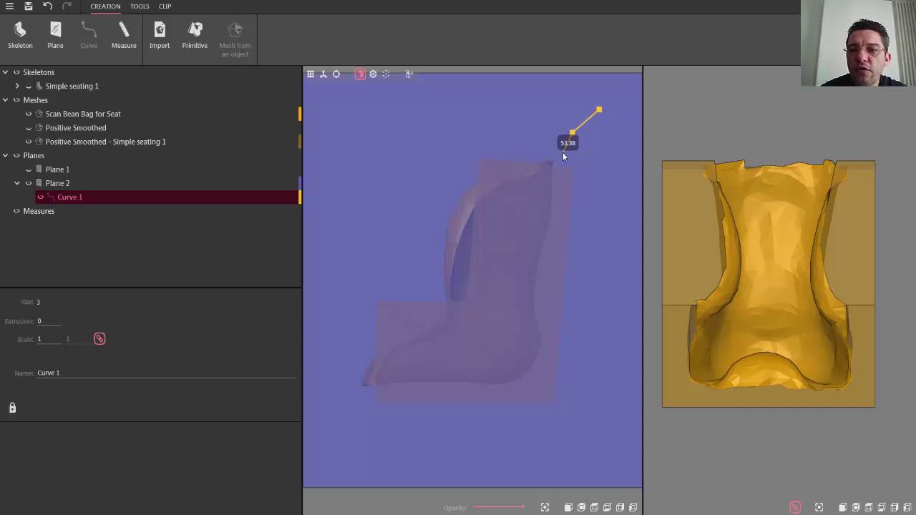
pyautogui.click(562, 156)
pyautogui.click(545, 169)
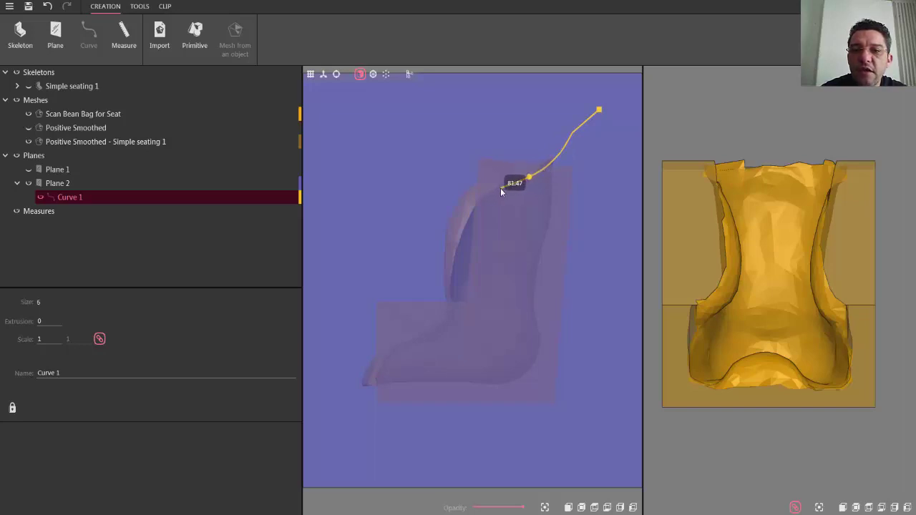
pyautogui.click(501, 188)
pyautogui.click(506, 185)
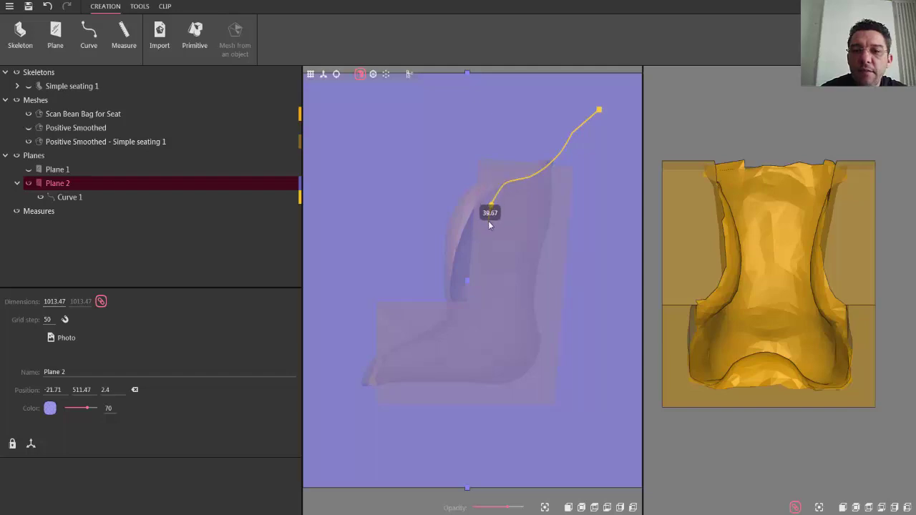
pyautogui.click(486, 221)
pyautogui.moveTo(513, 245); pyautogui.dragTo(496, 294)
pyautogui.moveTo(501, 331)
pyautogui.mouseDown()
pyautogui.moveTo(468, 342)
pyautogui.moveTo(385, 333)
pyautogui.moveTo(387, 425)
pyautogui.moveTo(317, 418)
pyautogui.moveTo(343, 215)
pyautogui.moveTo(463, 104)
pyautogui.moveTo(562, 98)
pyautogui.moveTo(600, 112)
pyautogui.mouseUp()
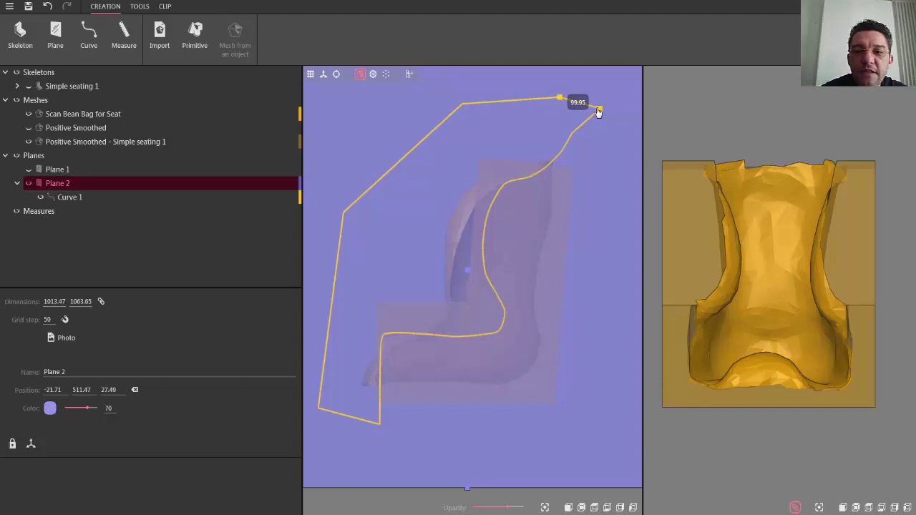
pyautogui.moveTo(599, 112)
pyautogui.mouseDown()
pyautogui.moveTo(354, 200)
pyautogui.moveTo(304, 419)
pyautogui.moveTo(439, 468)
pyautogui.moveTo(602, 419)
pyautogui.moveTo(618, 129)
pyautogui.moveTo(522, 250)
pyautogui.moveTo(455, 412)
pyautogui.moveTo(600, 101)
pyautogui.moveTo(602, 115)
pyautogui.moveTo(592, 93)
pyautogui.moveTo(602, 112)
pyautogui.mouseUp()
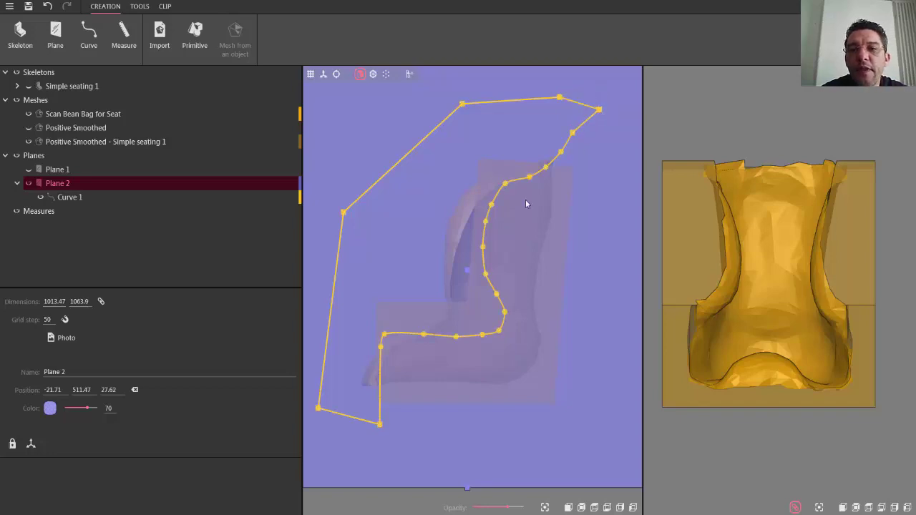
# Reshape the curve's inner corner between backrest and seat by moving its points and deleting the surplus point there.
pyautogui.click(507, 313)
pyautogui.moveTo(505, 312); pyautogui.dragTo(496, 327)
pyautogui.click(500, 331)
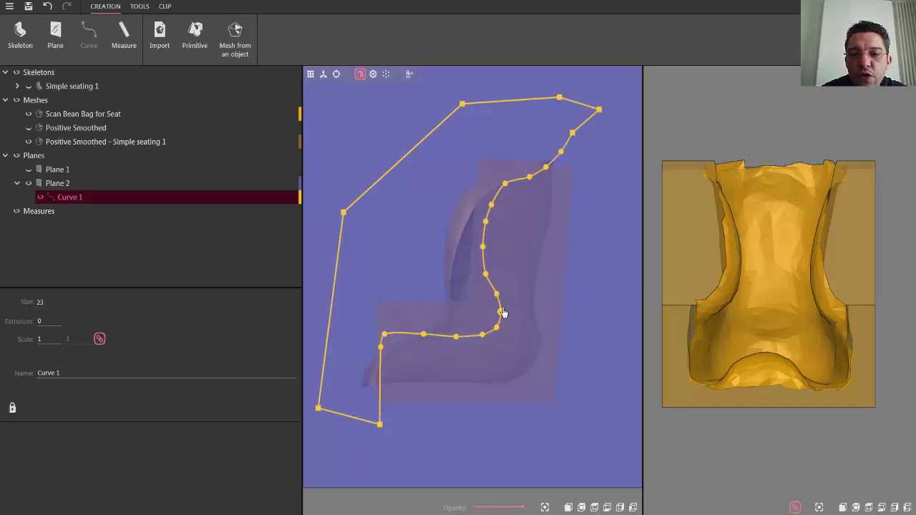
pyautogui.doubleClick(501, 314)
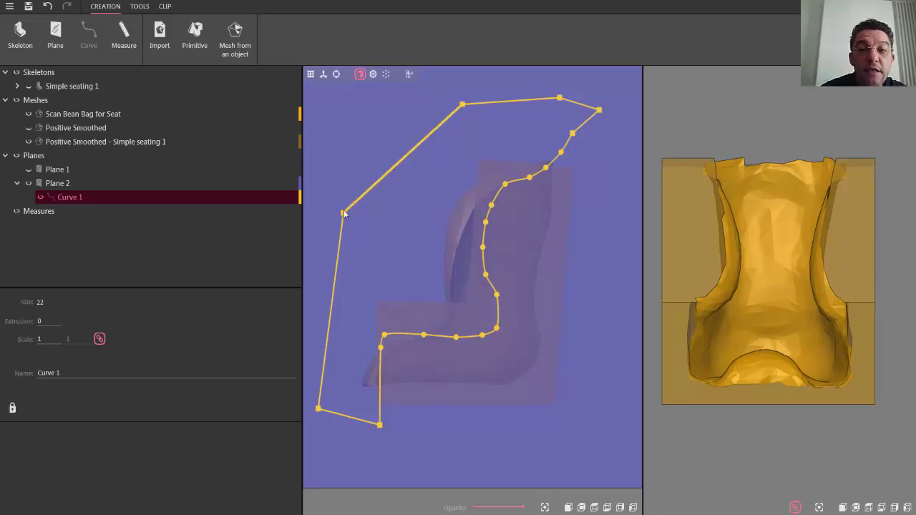
# Try adding two points to the curve's long diagonal segment above the seat and remove both again.
pyautogui.doubleClick(405, 155)
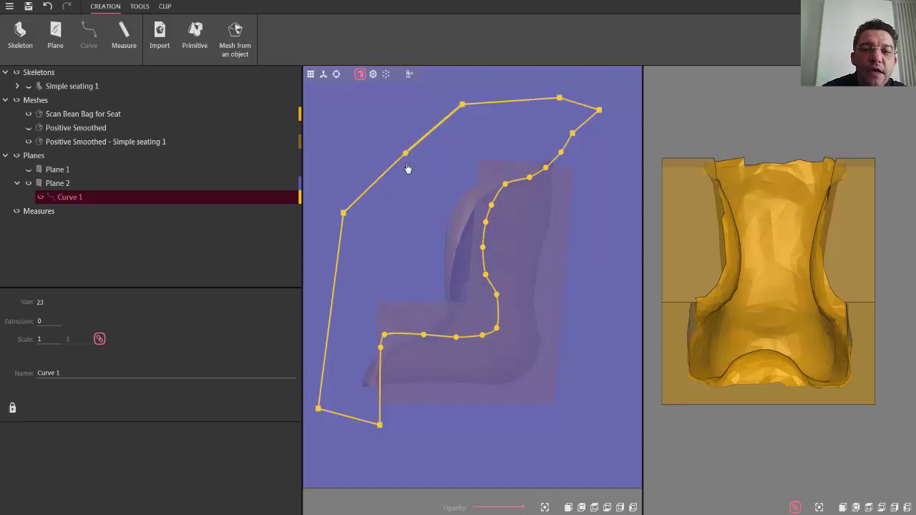
pyautogui.doubleClick(379, 178)
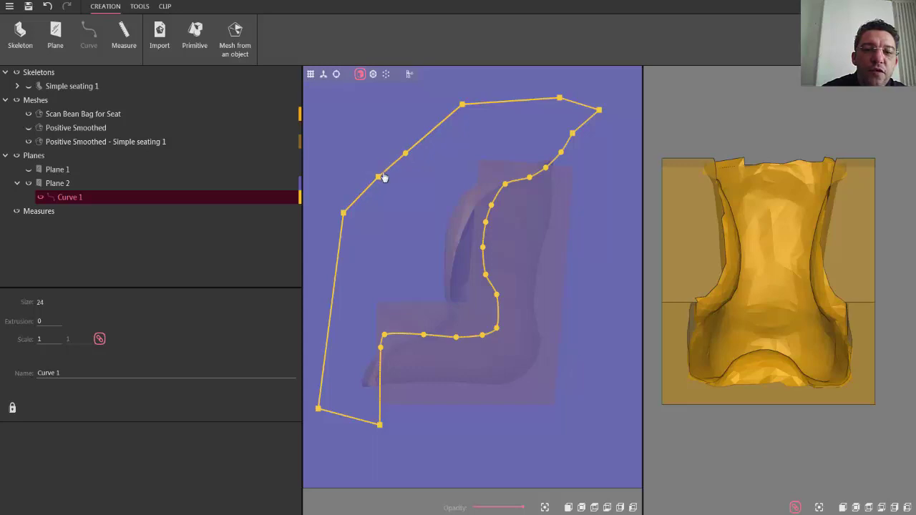
pyautogui.doubleClick(379, 178)
pyautogui.doubleClick(406, 153)
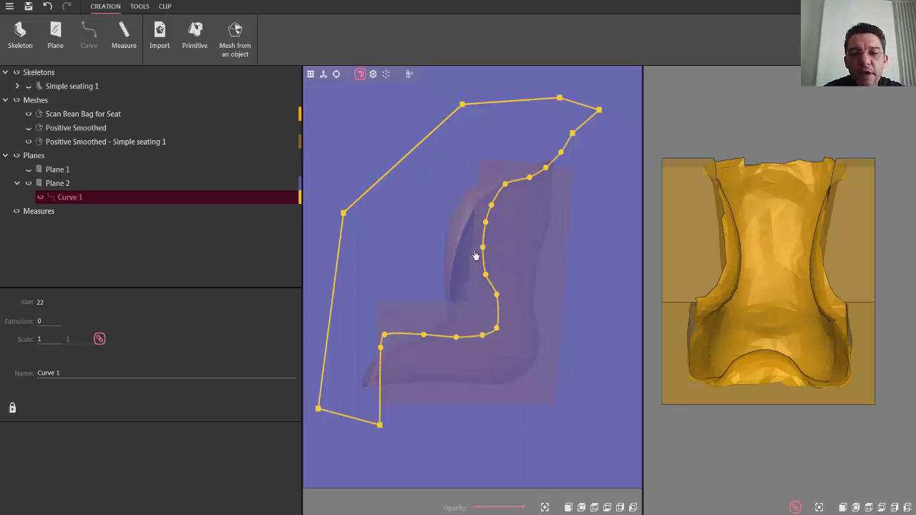
# Round the curve's front seat edge by repositioning the two points at that corner.
pyautogui.moveTo(380, 349); pyautogui.dragTo(388, 335)
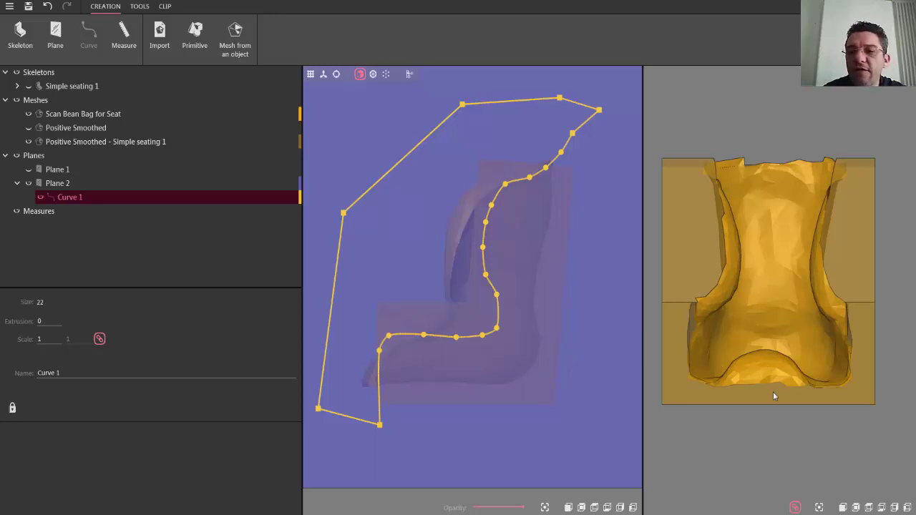
# Adjust the extrusion of Curve 1 to -409 so it extends from Plane 2 through one side of the seat.
pyautogui.press('f')
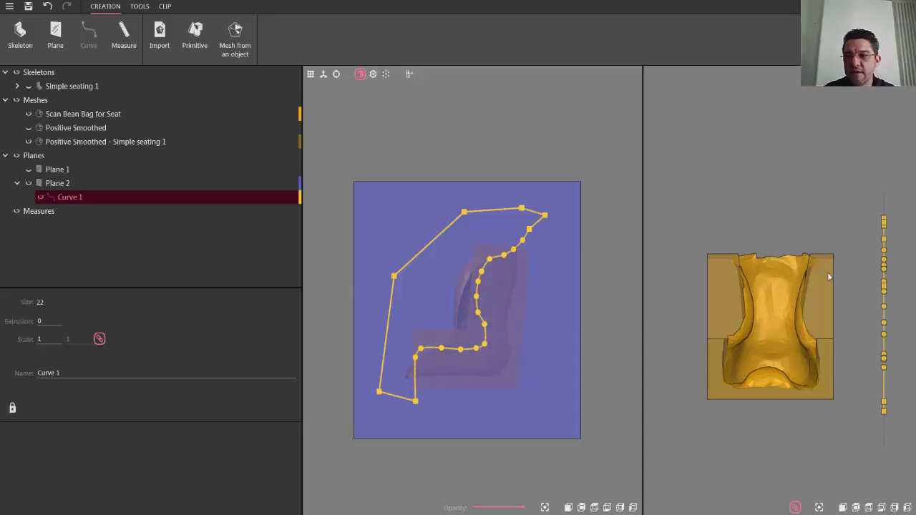
pyautogui.click(48, 321)
pyautogui.write('18')
pyautogui.press('Return')
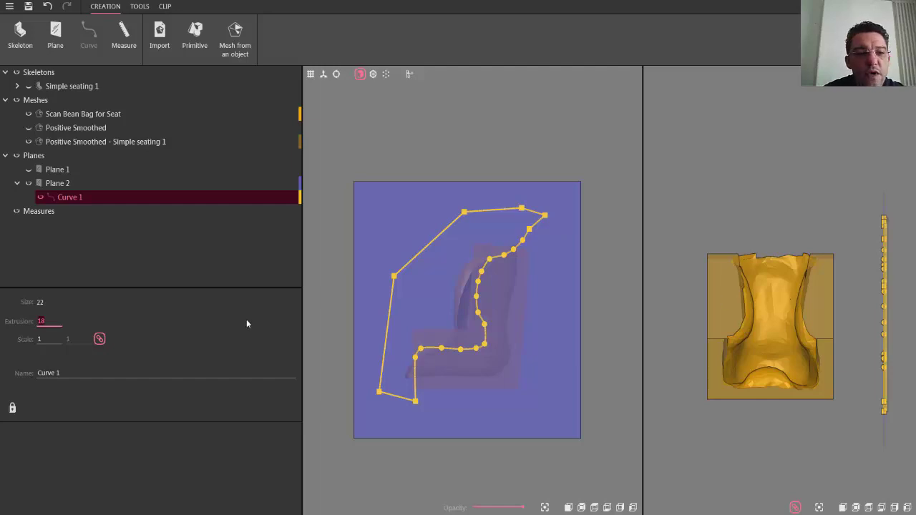
pyautogui.write('31')
pyautogui.press('Return')
pyautogui.write('50')
pyautogui.press('Return')
pyautogui.write('62')
pyautogui.press('Return')
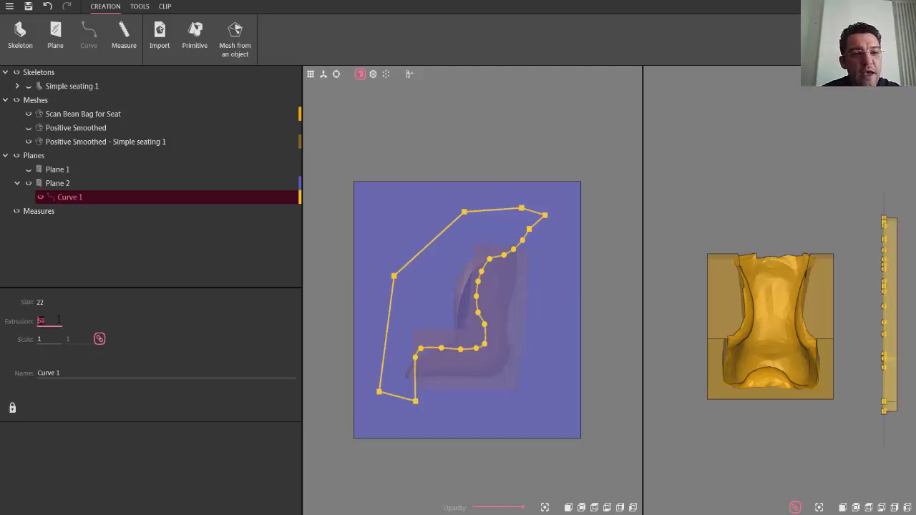
pyautogui.write('36')
pyautogui.press('Return')
pyautogui.write('324')
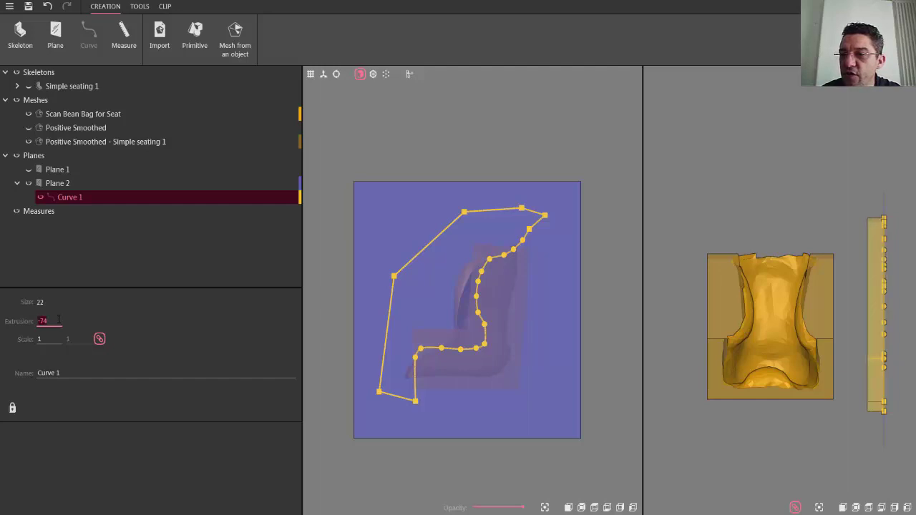
pyautogui.press('Return')
pyautogui.scroll(8, 58, 320)
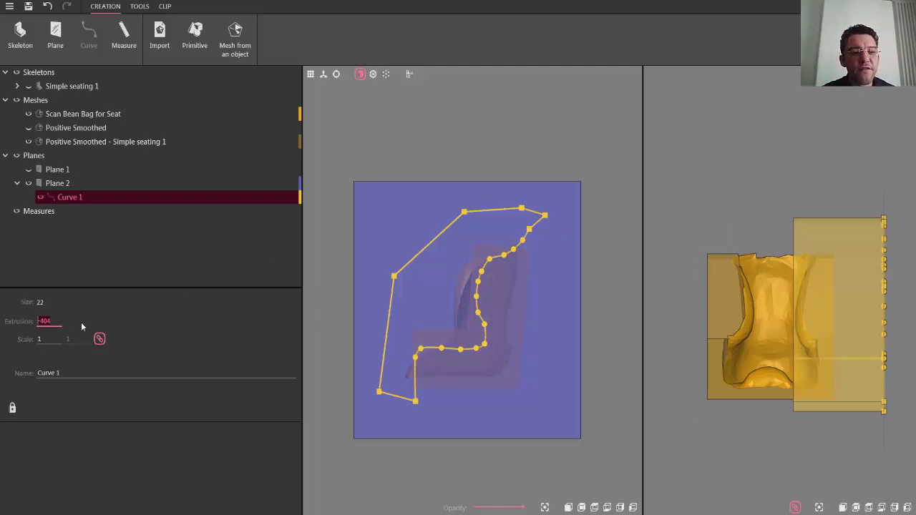
pyautogui.click(59, 321)
pyautogui.scroll(-10, 59, 321)
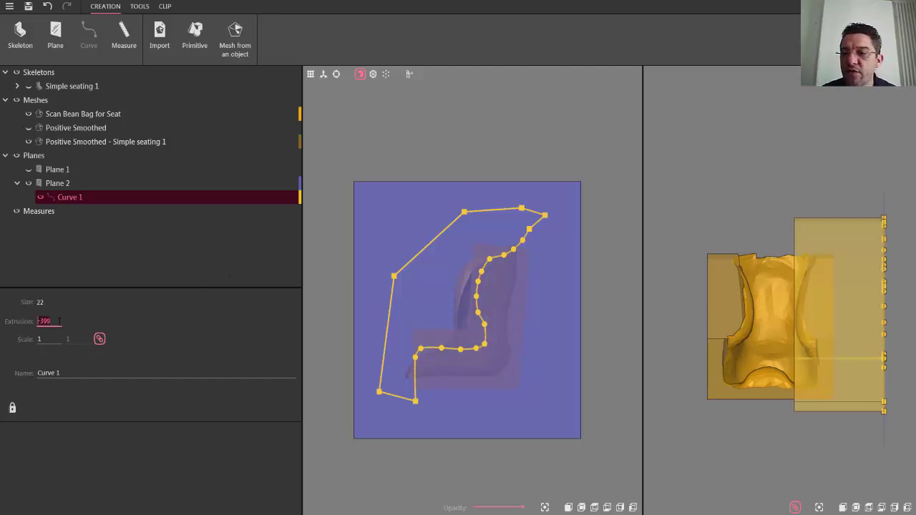
pyautogui.scroll(-15, 60, 321)
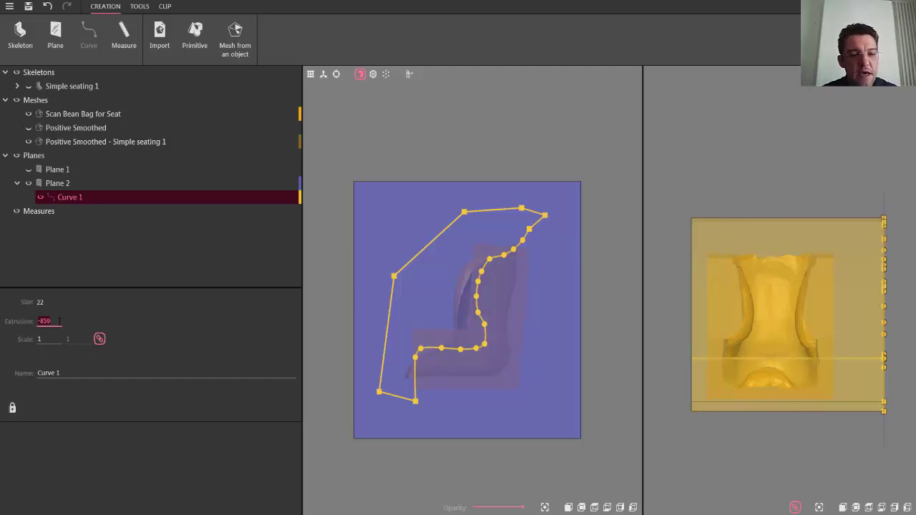
pyautogui.scroll(16, 59, 321)
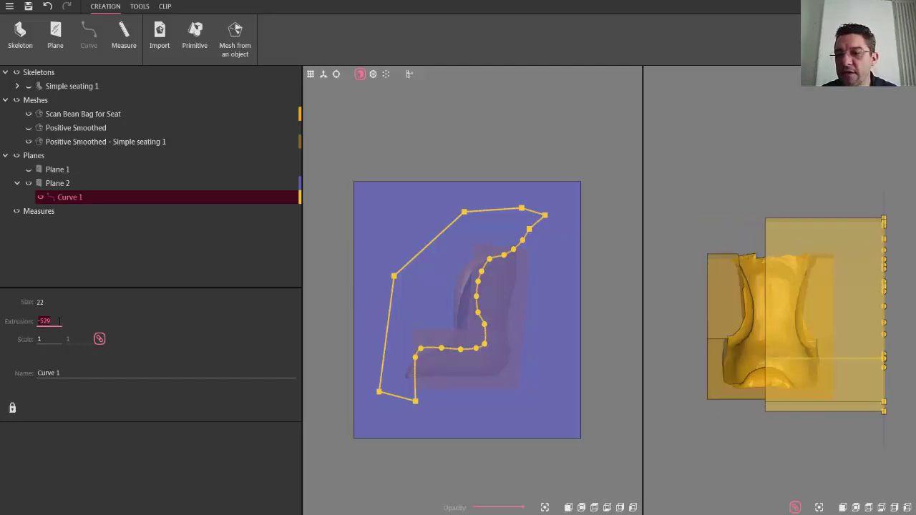
pyautogui.scroll(5, 59, 322)
pyautogui.scroll(1, 59, 321)
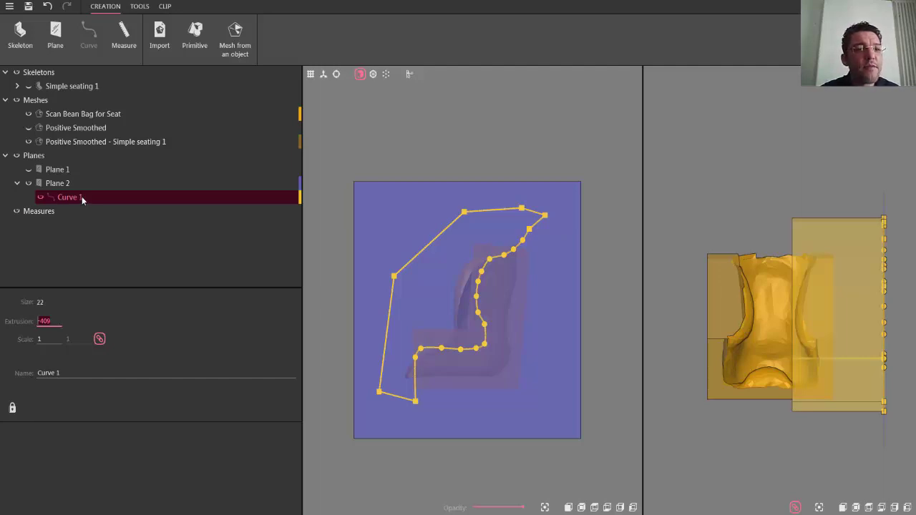
# Remove material from the Positive Smoothed - Simple seating 1 mesh with Plane 2's extruded Curve 1, using Add/Remove until set to Material removal.
pyautogui.keyDown('ctrl'); pyautogui.click(94, 142); pyautogui.keyUp('ctrl')
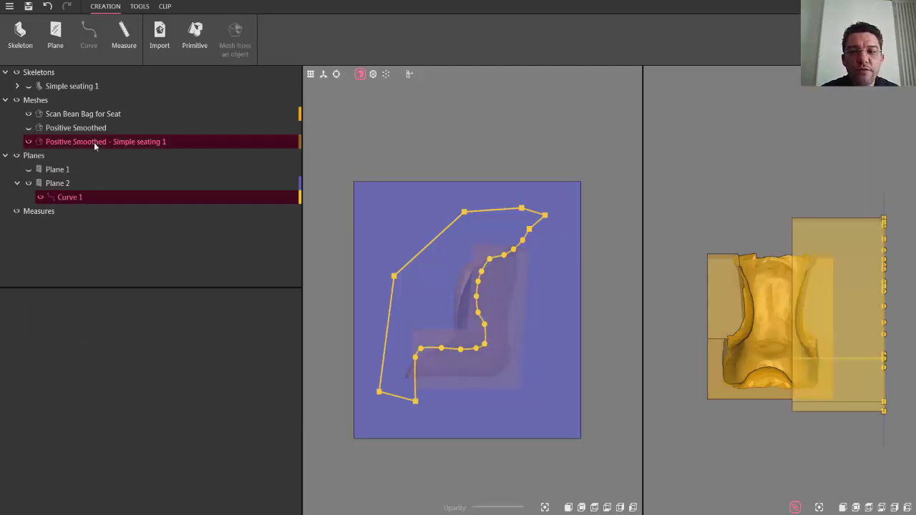
pyautogui.click(137, 6)
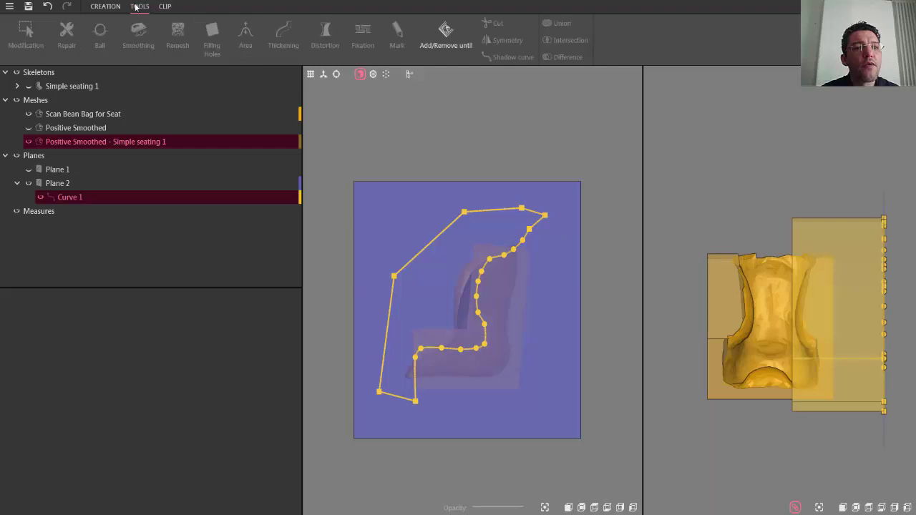
pyautogui.click(445, 33)
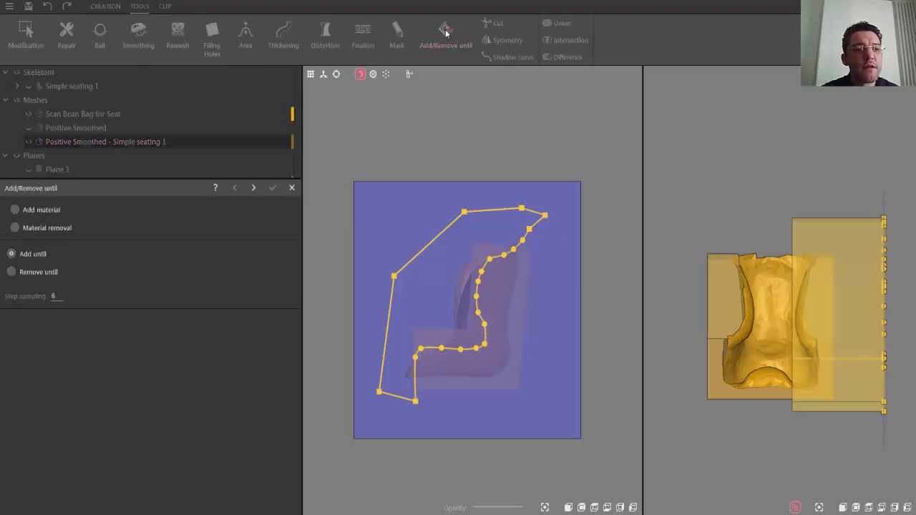
pyautogui.click(14, 227)
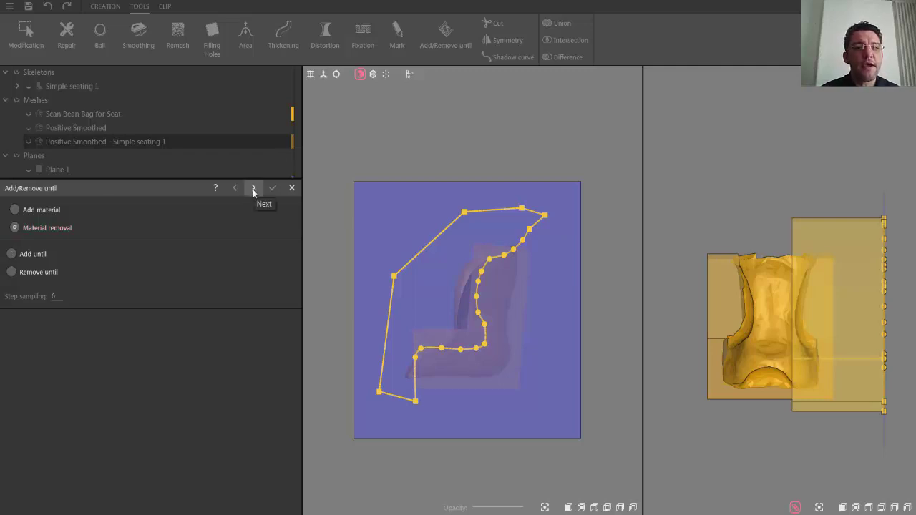
pyautogui.click(254, 189)
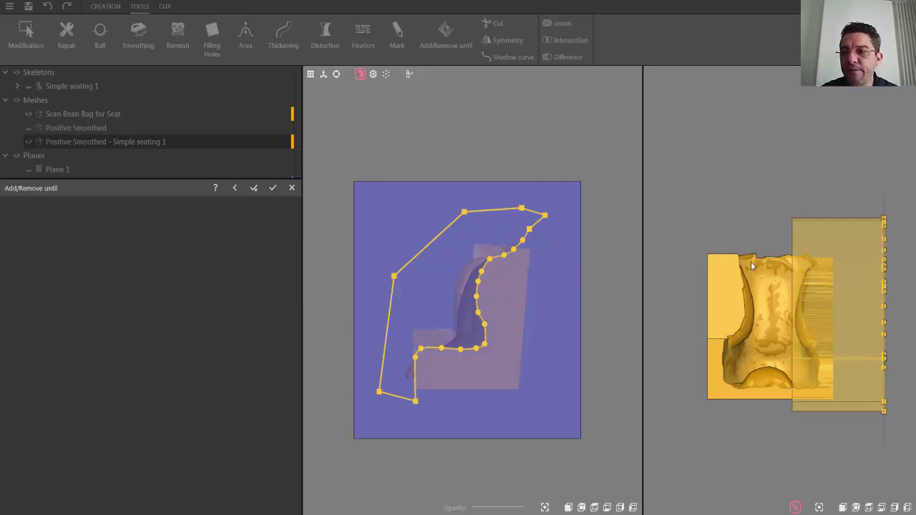
pyautogui.click(272, 188)
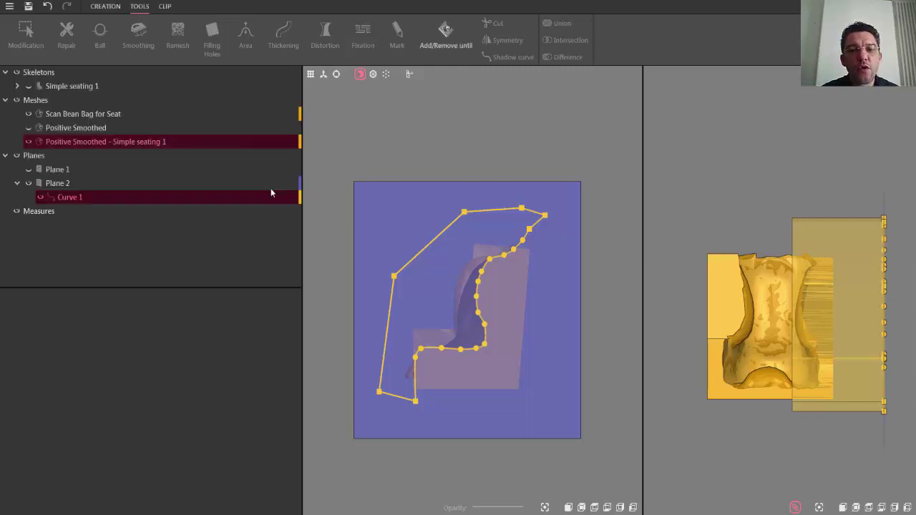
# Hide Plane 2 and, in the opposite side view, lower the opacity of the Positive Smoothed - Simple seating 1 mesh to 41.
pyautogui.click(30, 183)
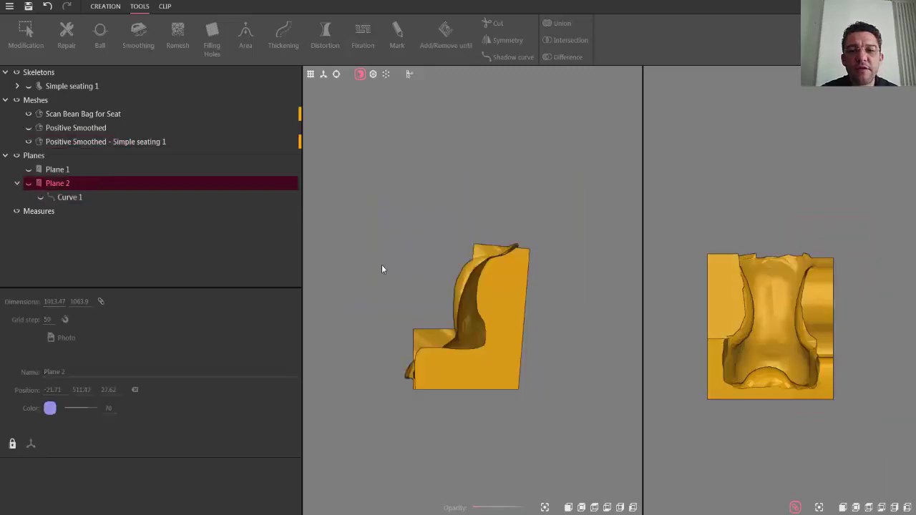
pyautogui.moveTo(414, 289); pyautogui.dragTo(477, 322, button='middle')
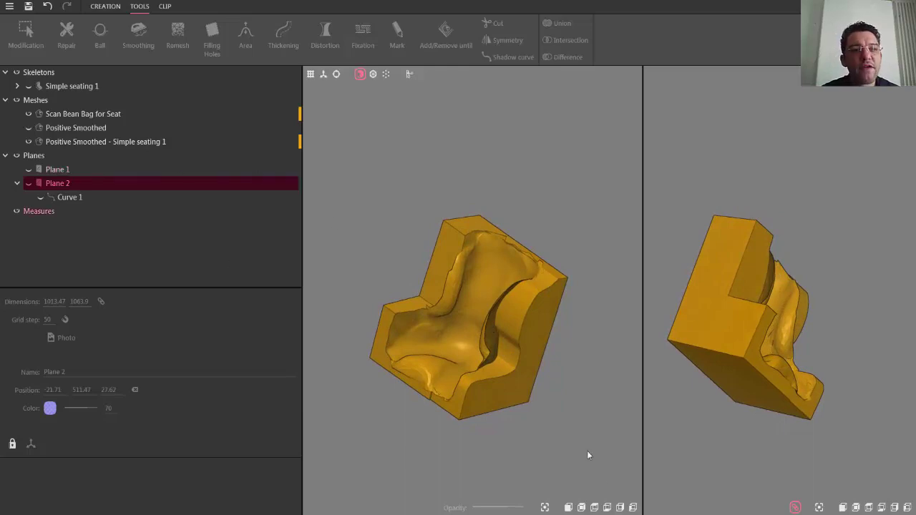
pyautogui.click(633, 508)
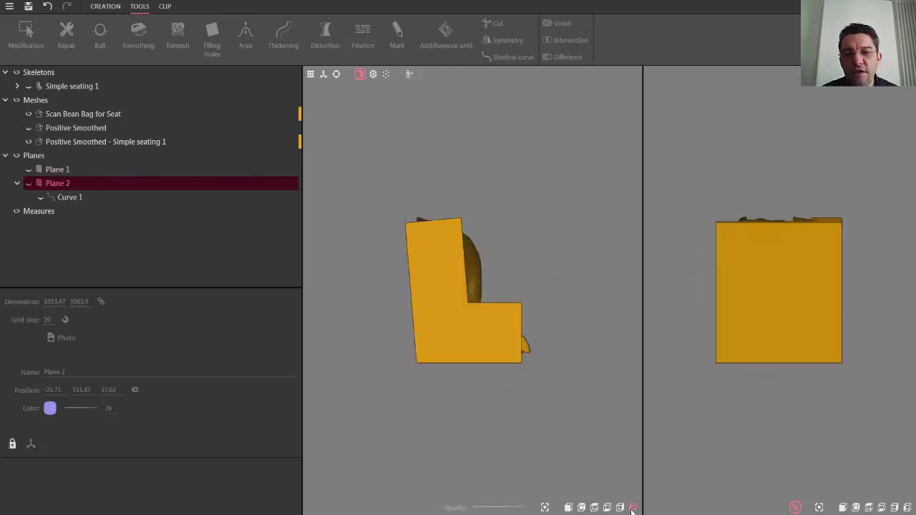
pyautogui.click(460, 338)
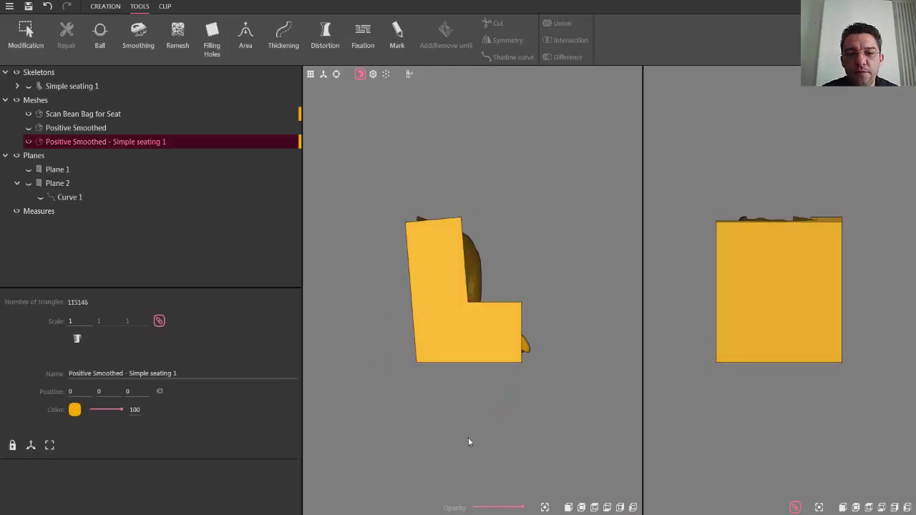
pyautogui.moveTo(521, 509); pyautogui.dragTo(490, 509)
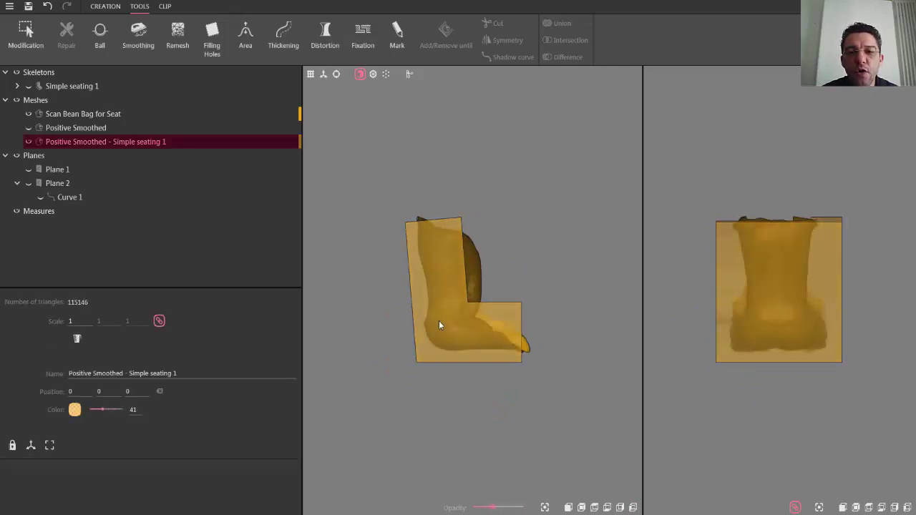
pyautogui.scroll(2, 403, 259)
pyautogui.scroll(1, 403, 264)
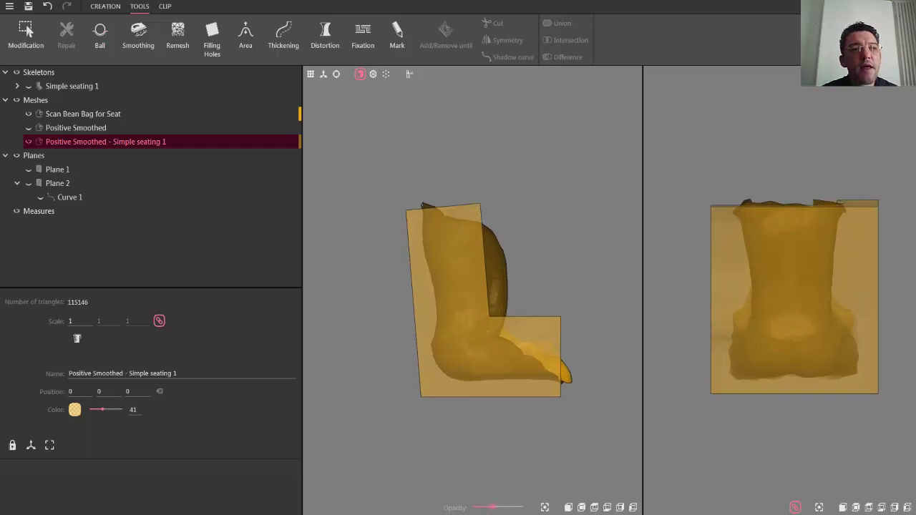
# Create a new plane aligned with the current view of the seat's opposite side.
pyautogui.click(106, 6)
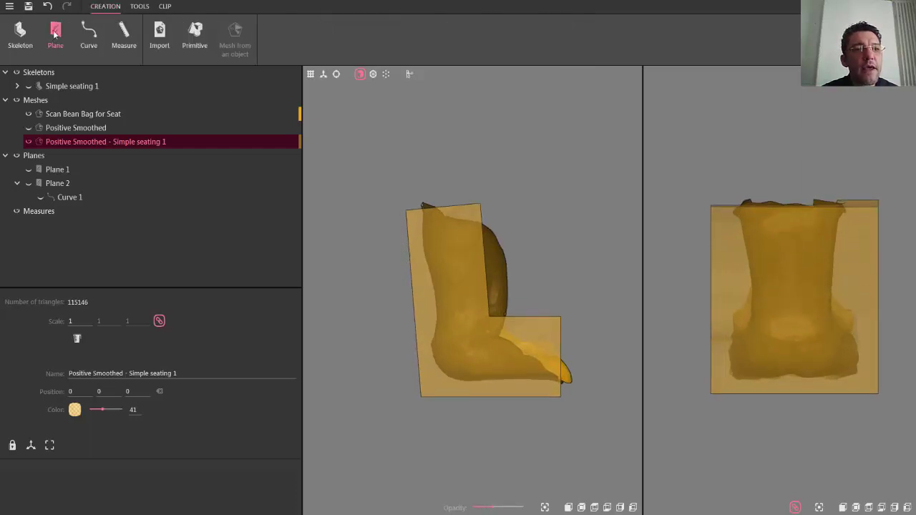
pyautogui.click(55, 33)
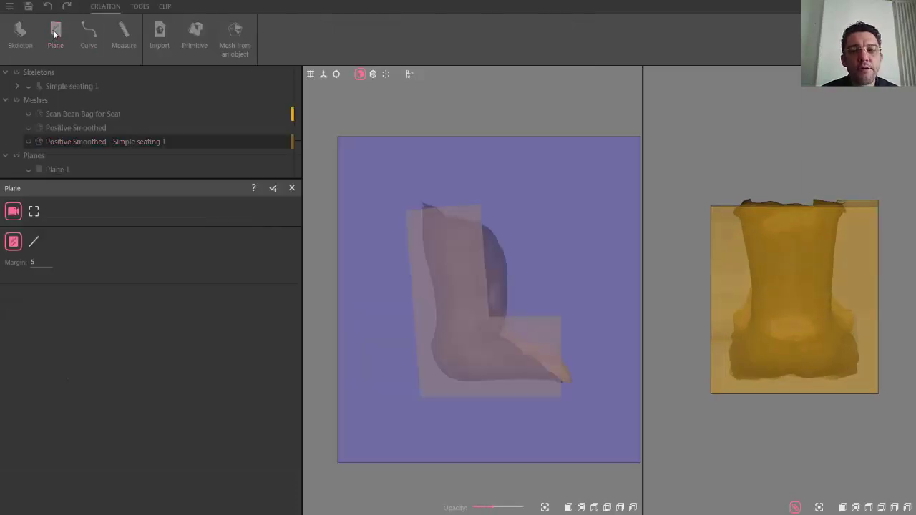
pyautogui.click(272, 188)
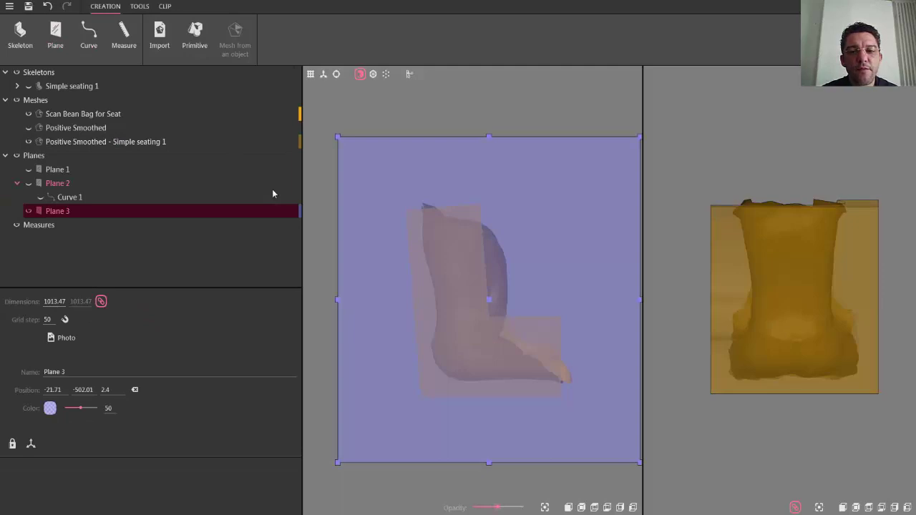
# Start a curve on Plane 3 from above the backrest, following its upper edge and front down to the inner corner at the seat.
pyautogui.click(89, 34)
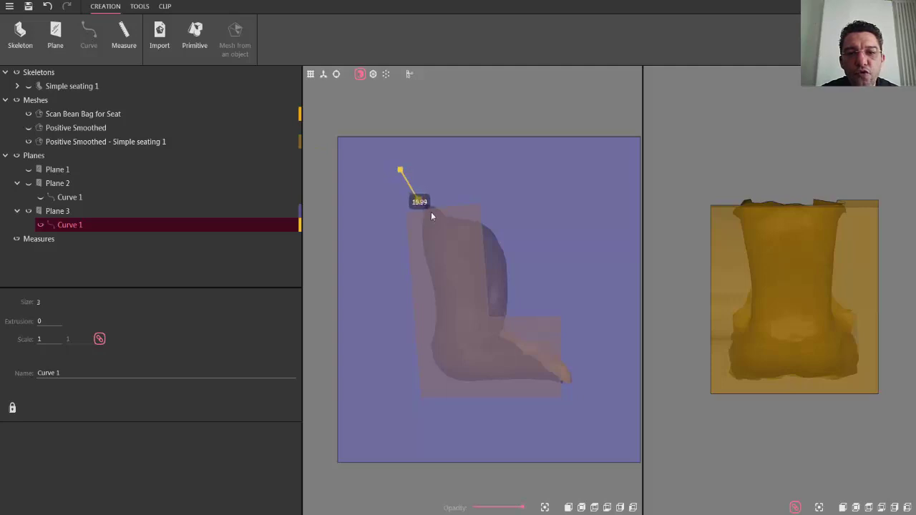
pyautogui.click(458, 223)
pyautogui.click(468, 225)
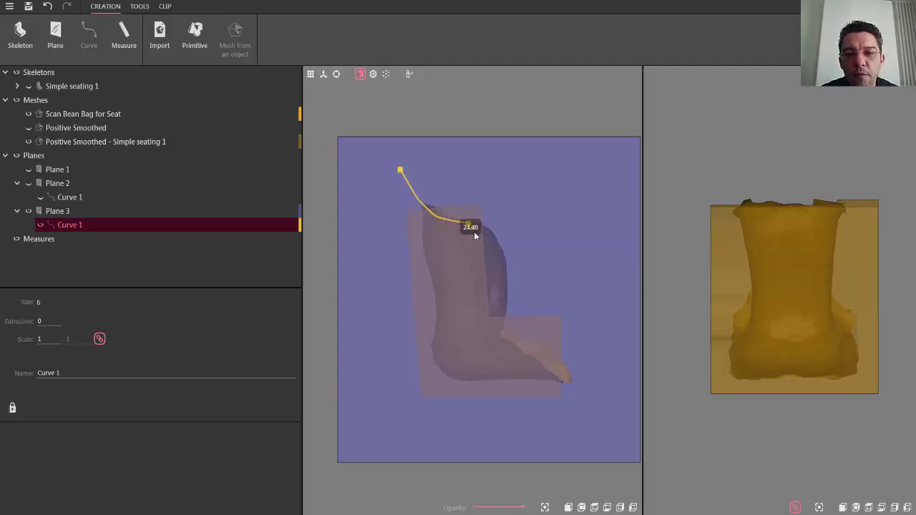
pyautogui.click(475, 234)
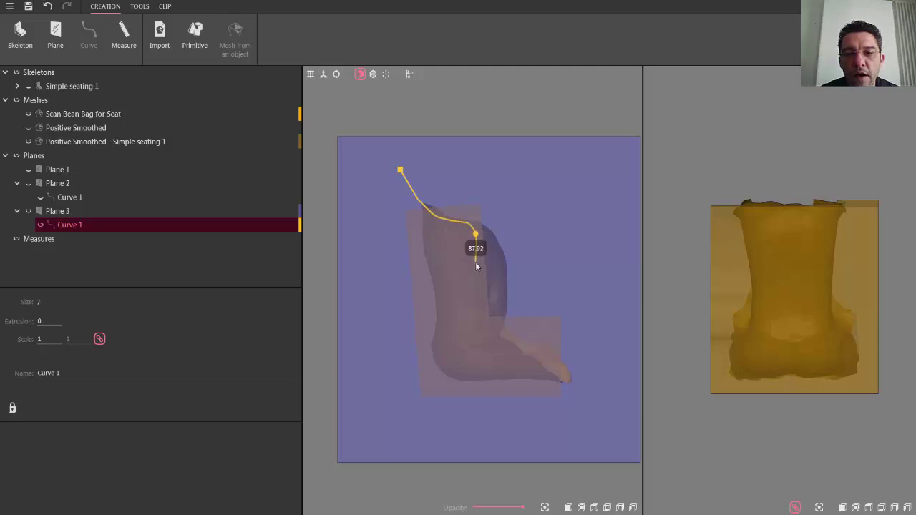
pyautogui.click(475, 263)
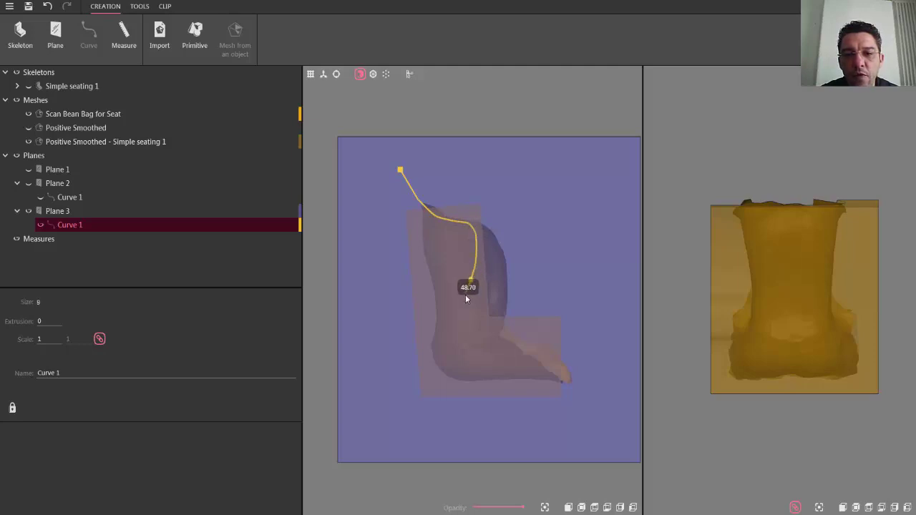
pyautogui.doubleClick(465, 299)
pyautogui.click(458, 328)
pyautogui.click(463, 333)
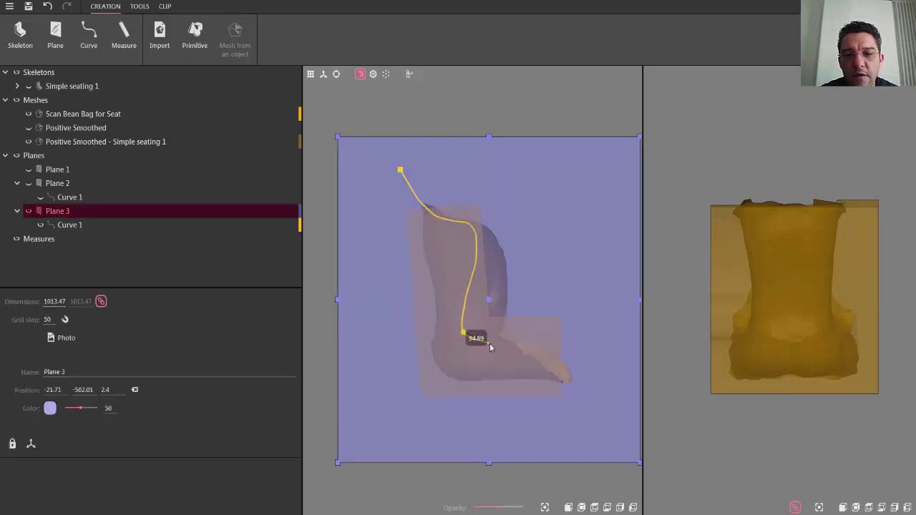
# Continue the curve along the seat and down past its front edge, and close it around the outside at the starting point.
pyautogui.click(515, 333)
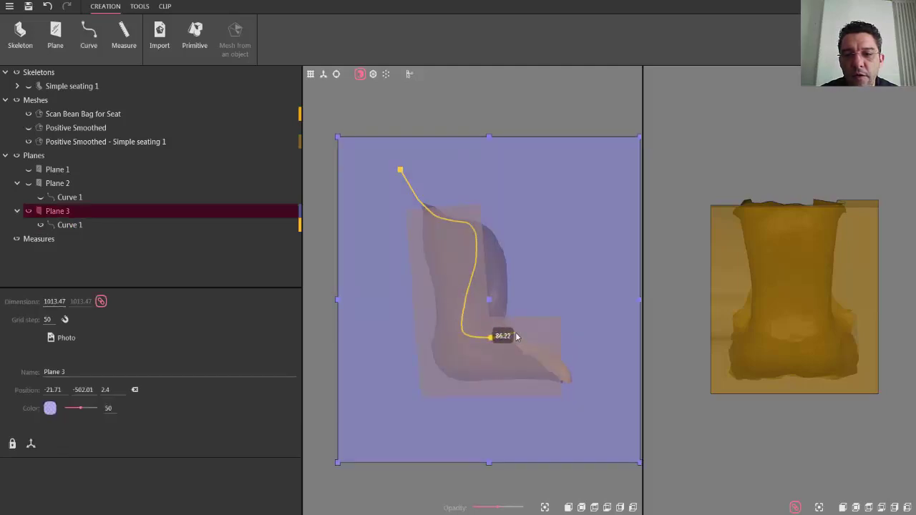
pyautogui.click(556, 339)
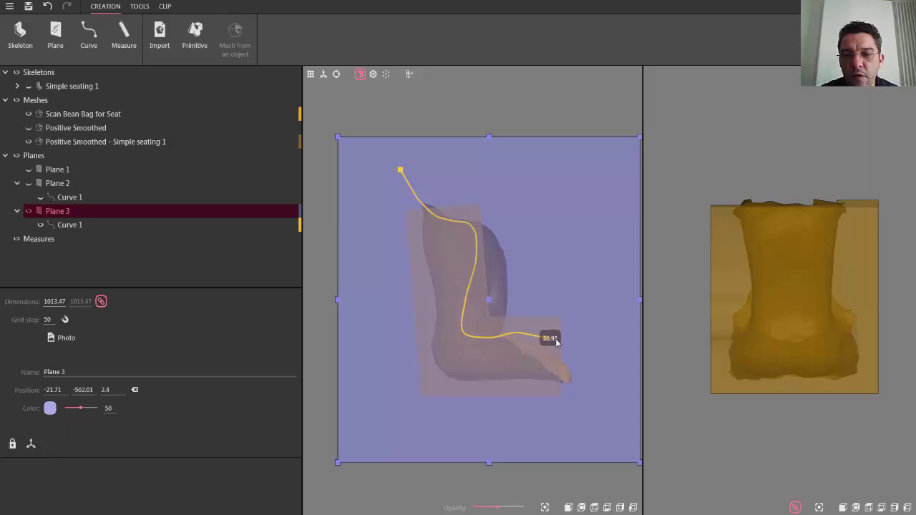
pyautogui.click(557, 408)
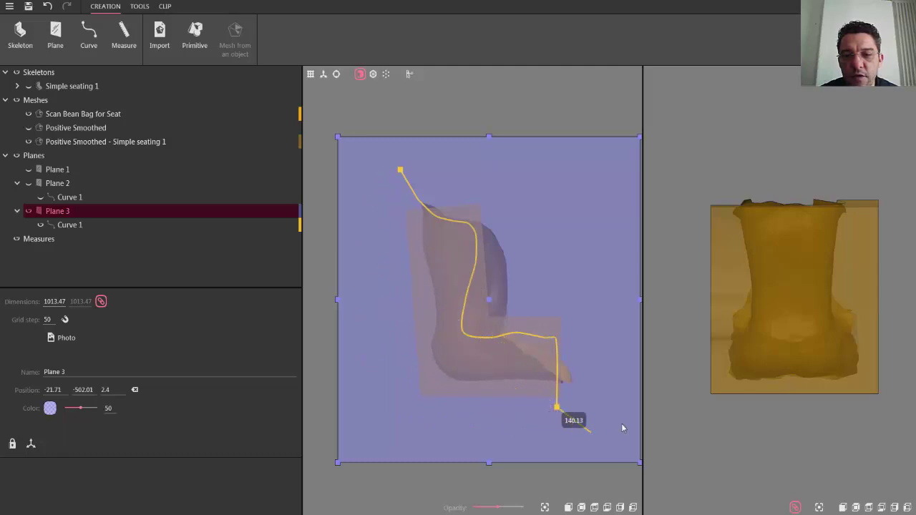
pyautogui.click(609, 387)
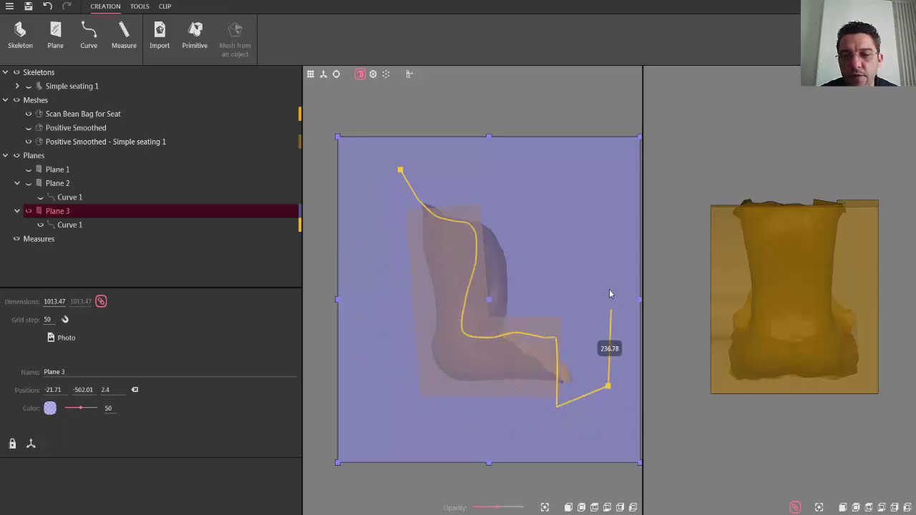
pyautogui.click(614, 255)
pyautogui.click(559, 184)
pyautogui.click(483, 170)
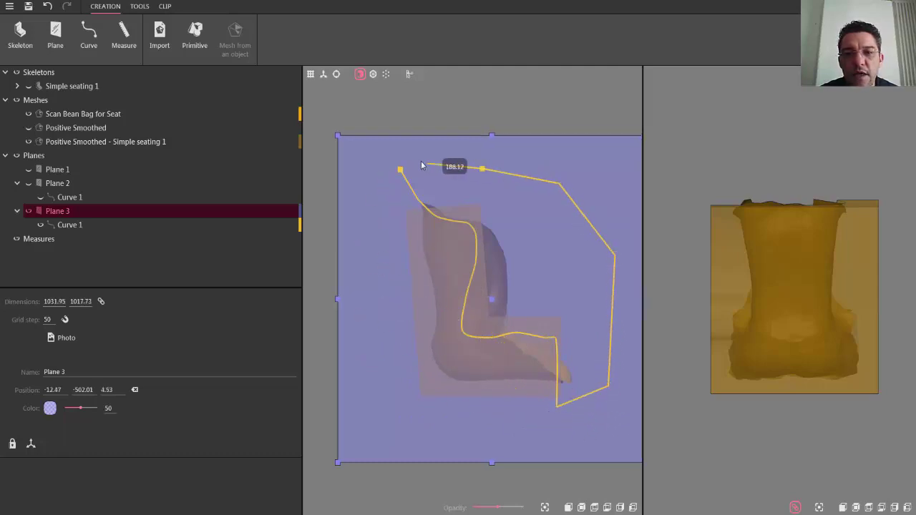
pyautogui.click(401, 171)
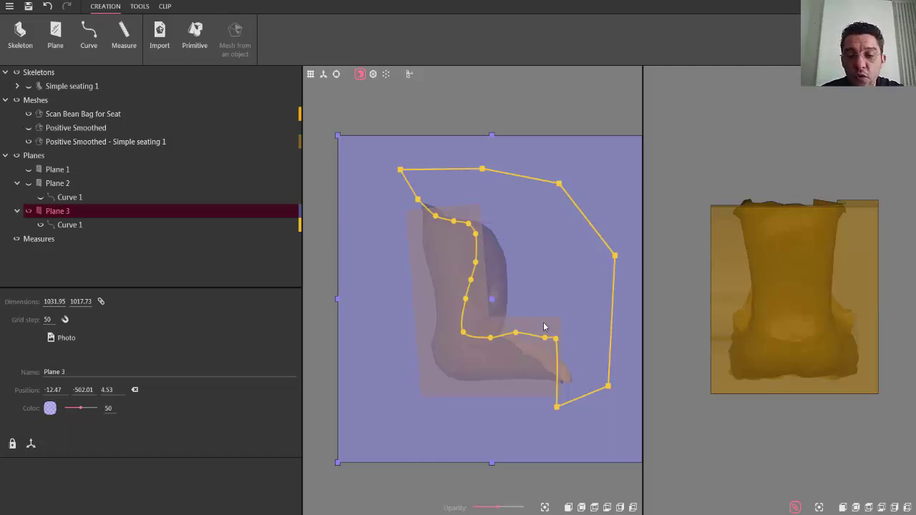
# Smooth the curve by deleting the surplus point on the seat segment and repositioning points at the front edge, inner corner and backrest.
pyautogui.click(519, 338)
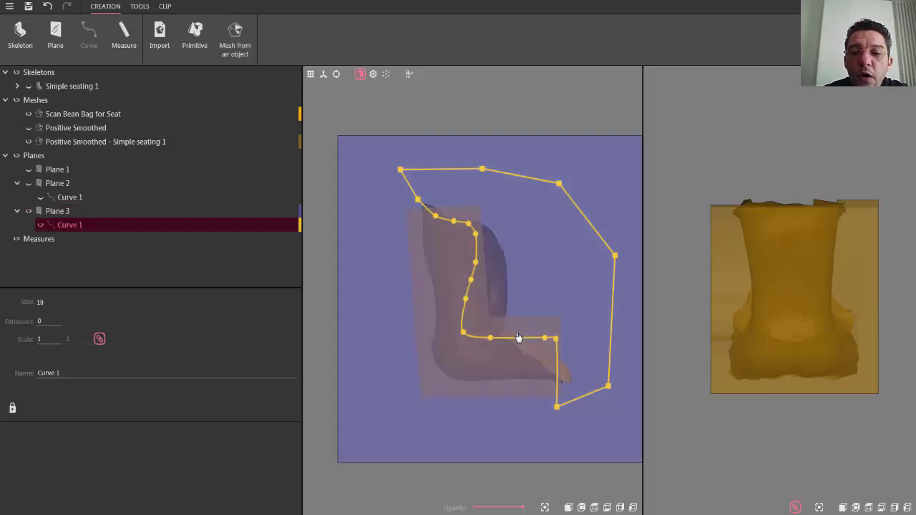
pyautogui.moveTo(556, 342); pyautogui.dragTo(556, 354)
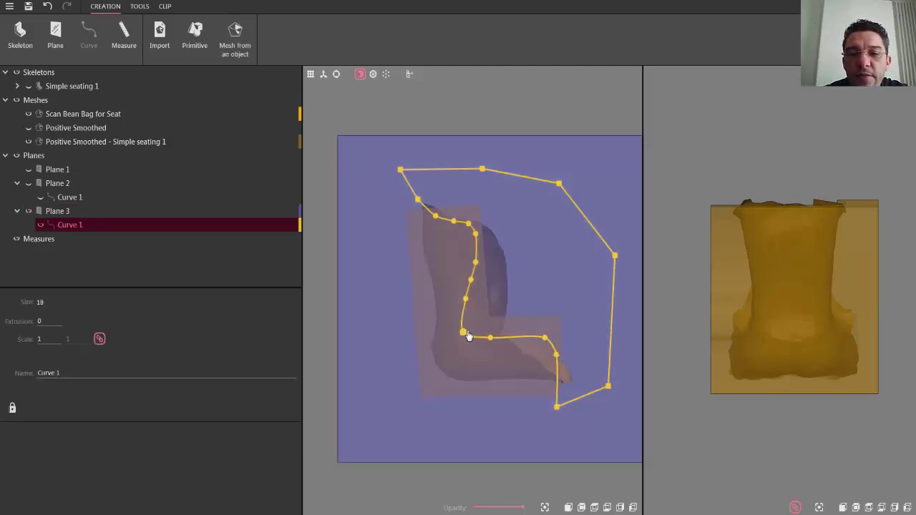
pyautogui.moveTo(464, 334); pyautogui.dragTo(465, 328)
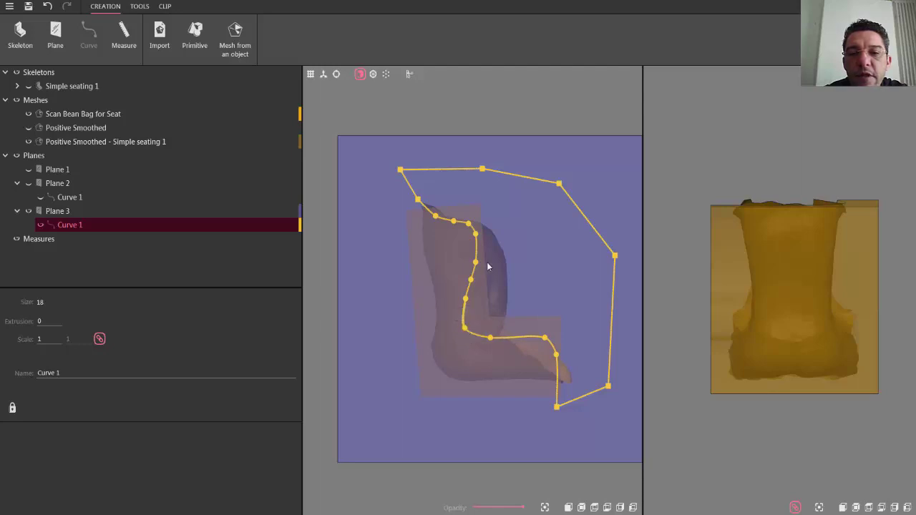
pyautogui.moveTo(475, 234); pyautogui.dragTo(476, 265)
pyautogui.moveTo(467, 300); pyautogui.dragTo(474, 287)
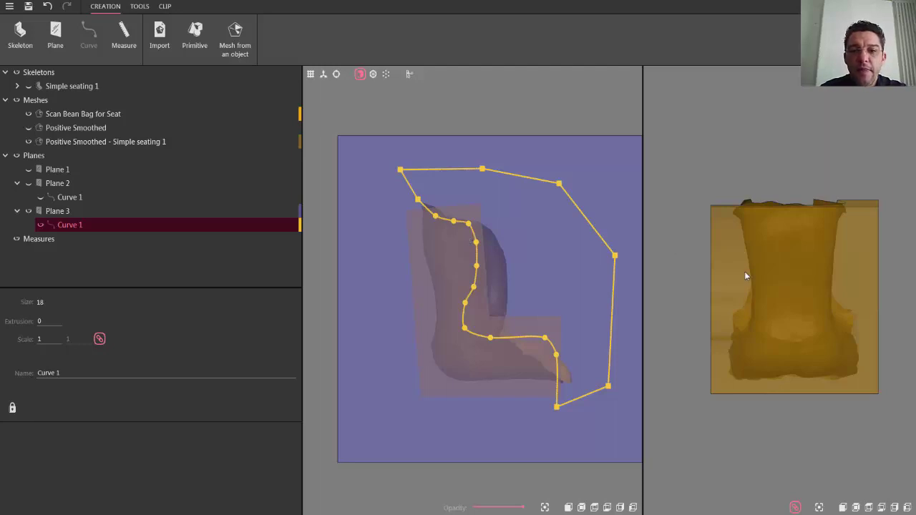
# Set the extrusion of Plane 3's Curve 1 to -440 so it extends through the untrimmed side of the seat.
pyautogui.scroll(-2, 695, 193)
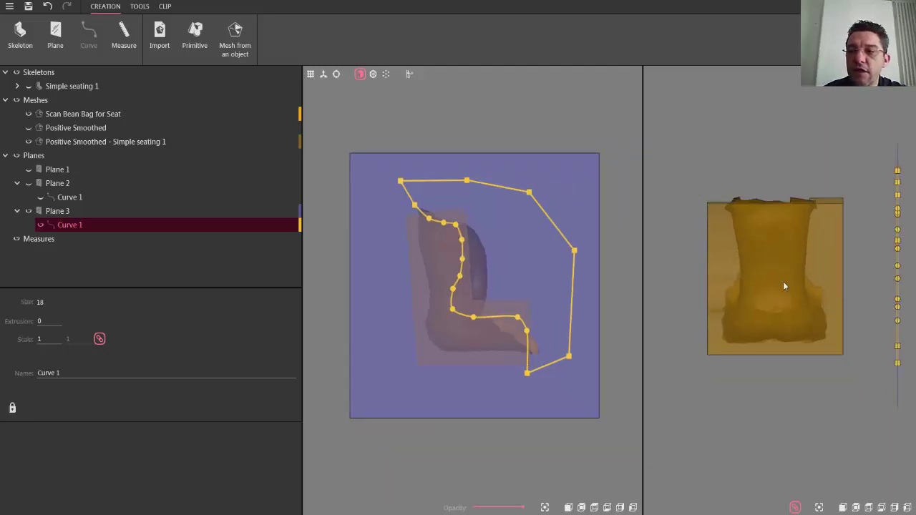
pyautogui.click(58, 321)
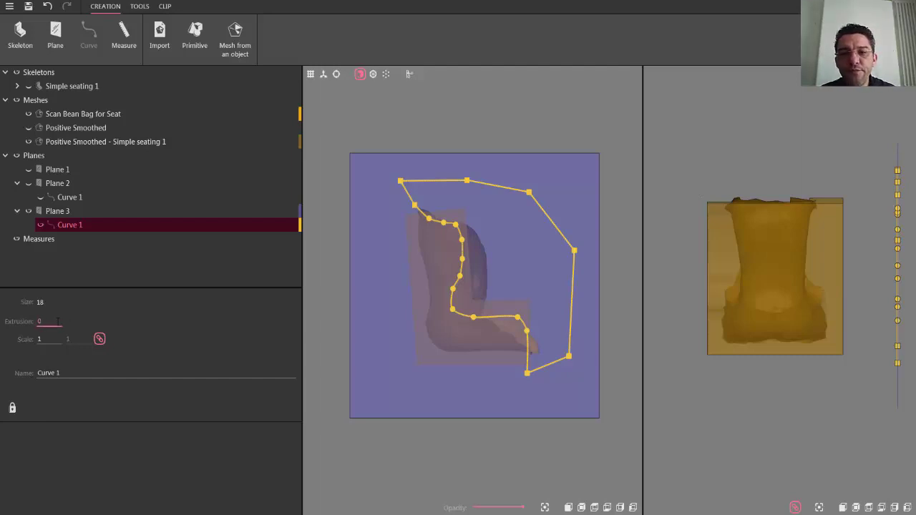
pyautogui.click(569, 508)
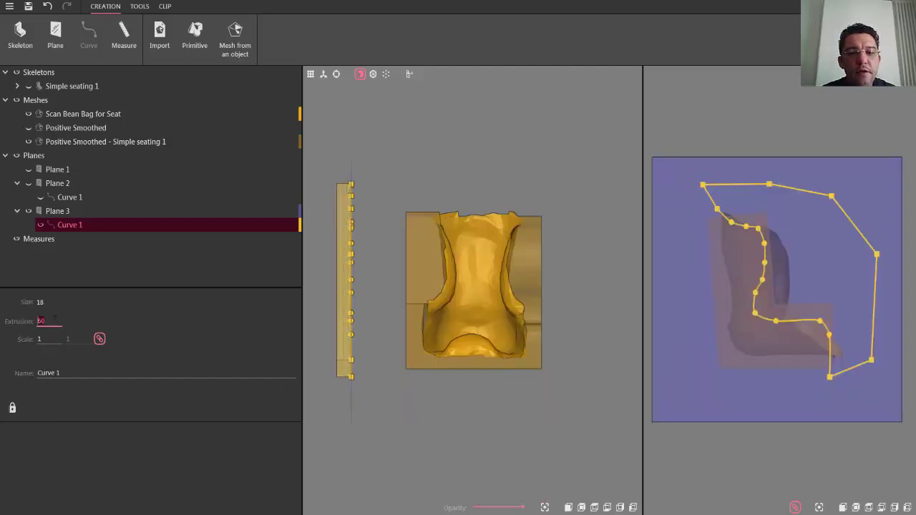
pyautogui.scroll(11, 54, 320)
pyautogui.scroll(20, 55, 321)
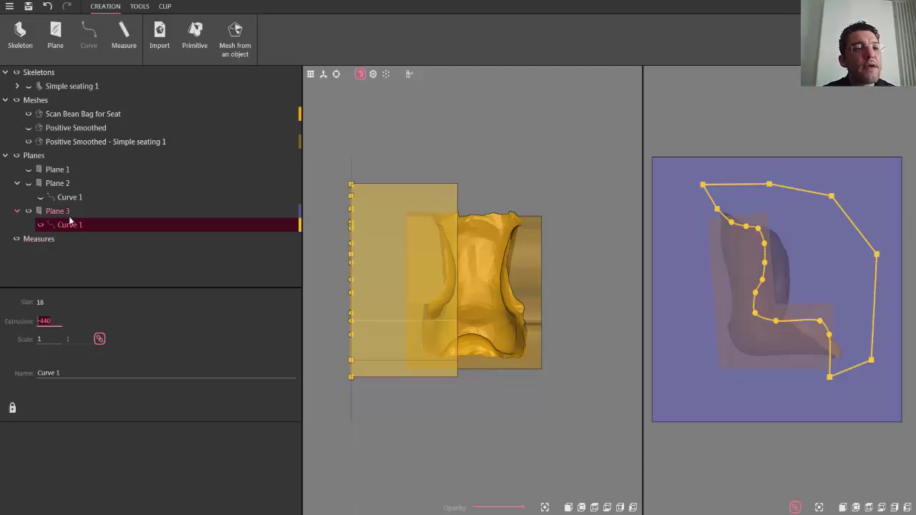
# Remove material from the Positive Smoothed - Simple seating 1 mesh using Plane 3's Curve 1 with Add/Remove until set to Material removal.
pyautogui.keyDown('ctrl'); pyautogui.click(114, 144); pyautogui.keyUp('ctrl')
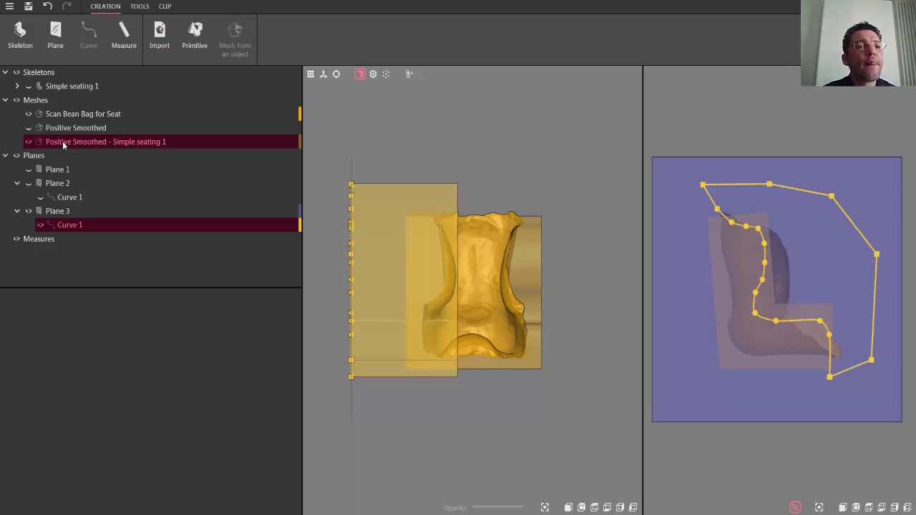
pyautogui.click(138, 8)
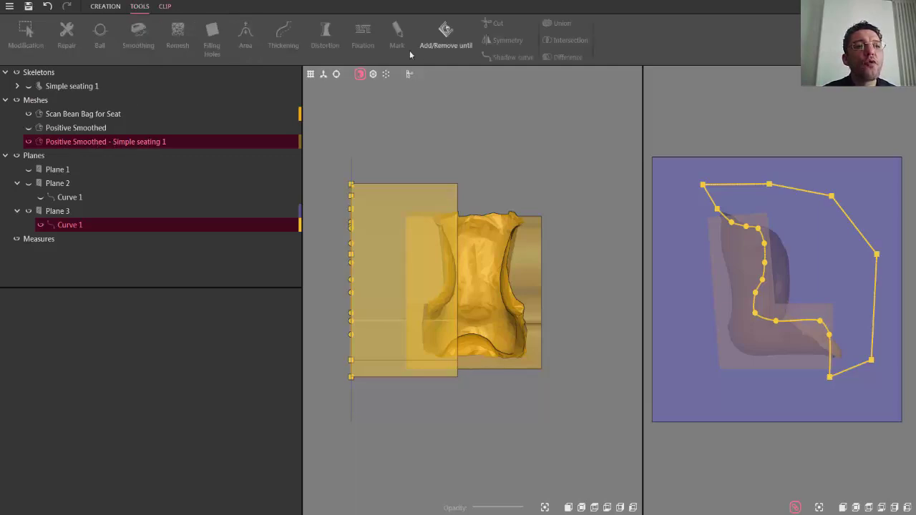
pyautogui.click(444, 35)
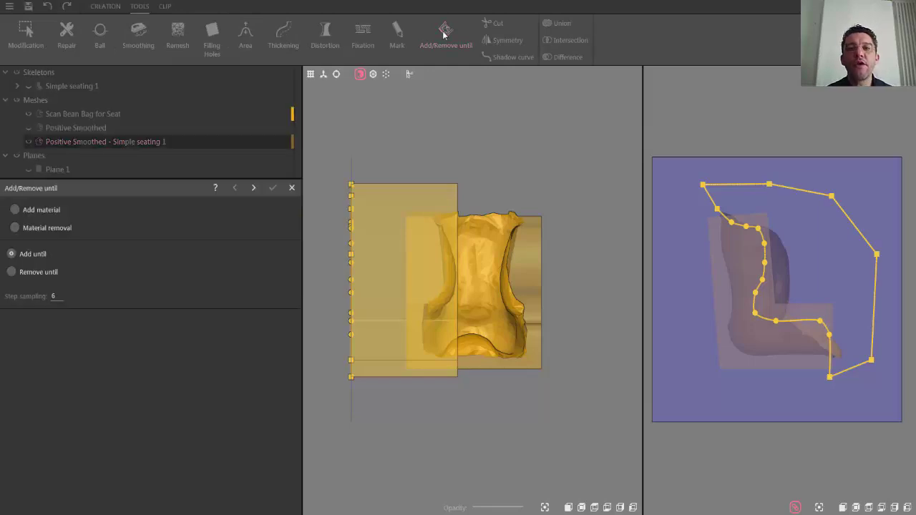
pyautogui.click(16, 228)
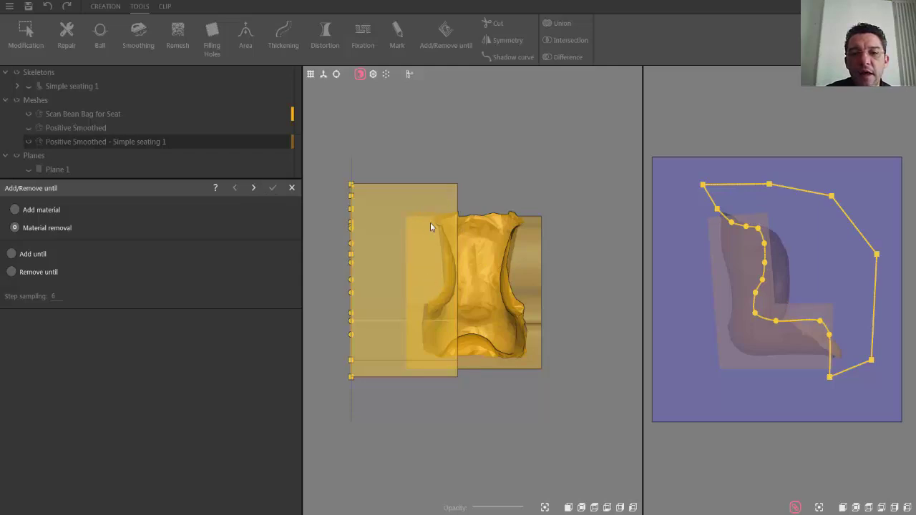
pyautogui.click(253, 188)
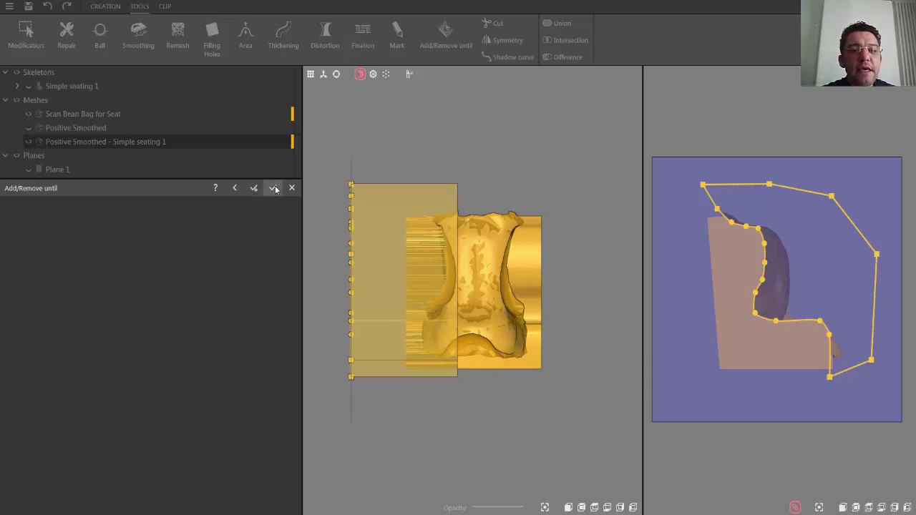
pyautogui.click(275, 188)
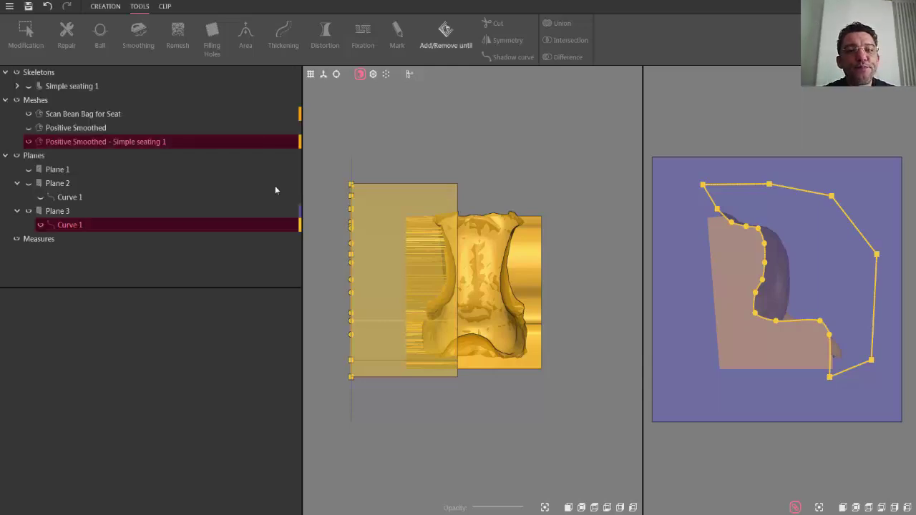
# Hide Plane 3 and the Scan Bean Bag for Seat mesh so only the trimmed seat is displayed, and view it obliquely.
pyautogui.click(30, 211)
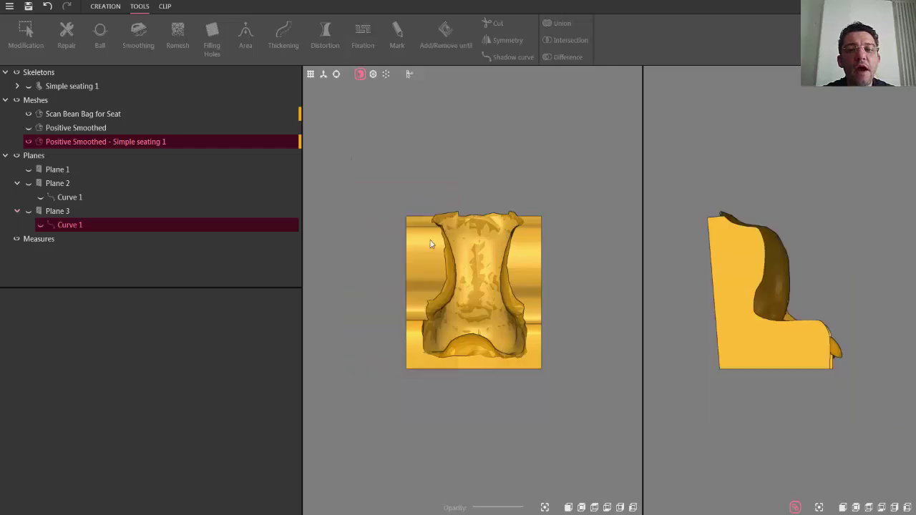
pyautogui.click(28, 114)
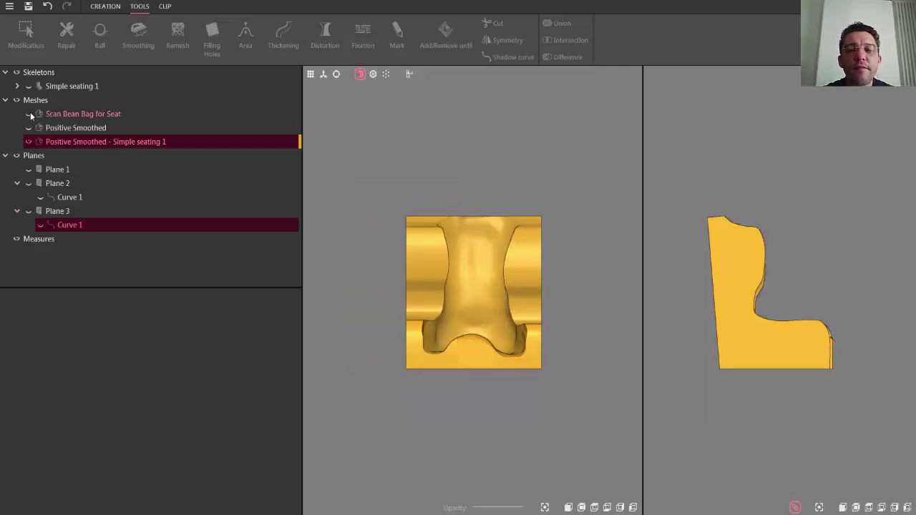
pyautogui.moveTo(455, 231); pyautogui.dragTo(406, 285)
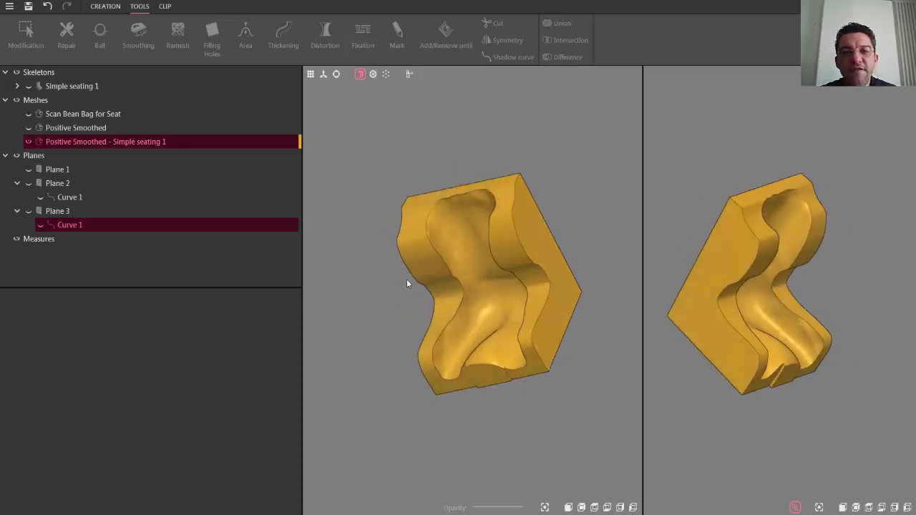
# Examine the seat's triangle mesh in wireframe, comparing the body cavity with the trimmed side surfaces.
pyautogui.click(373, 73)
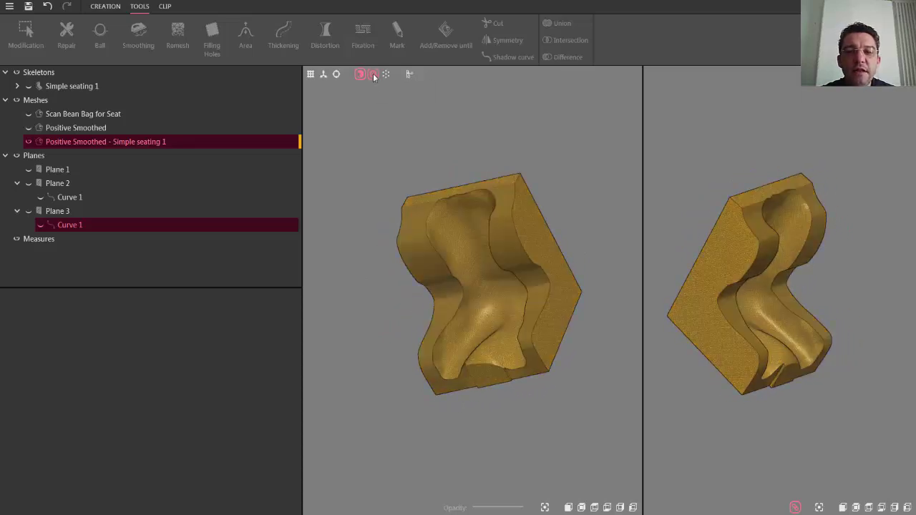
pyautogui.scroll(3, 455, 267)
pyautogui.scroll(10, 457, 260)
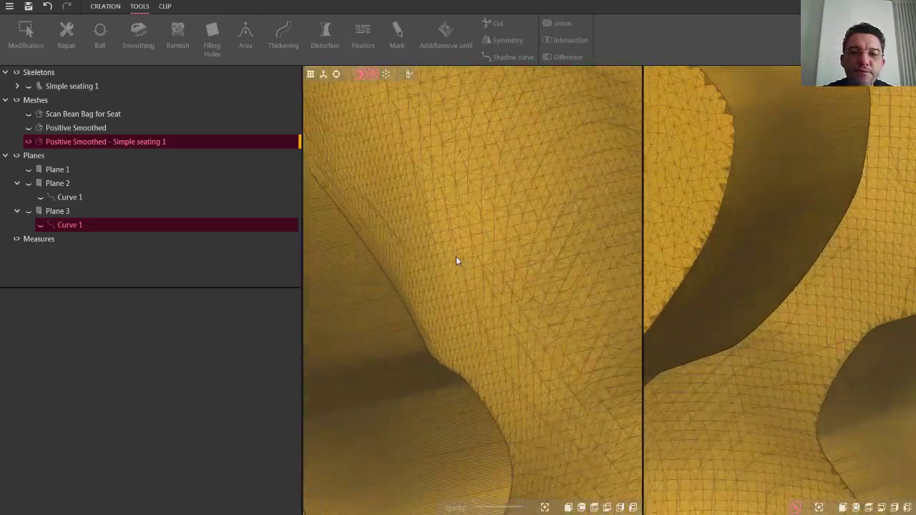
pyautogui.scroll(-10, 456, 260)
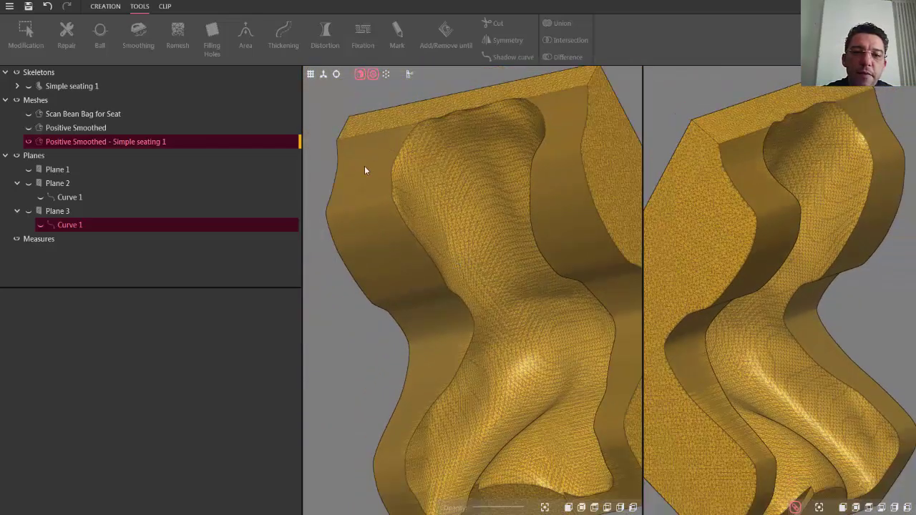
pyautogui.scroll(10, 400, 288)
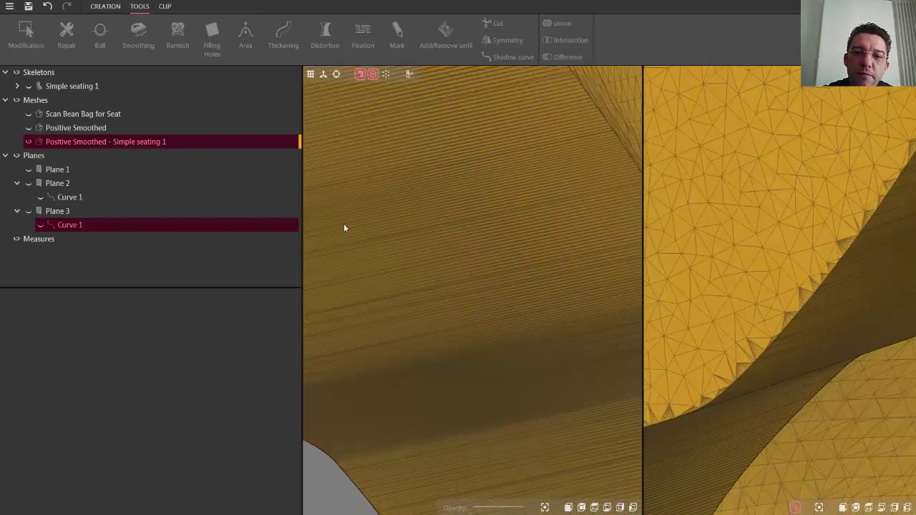
pyautogui.scroll(-10, 484, 225)
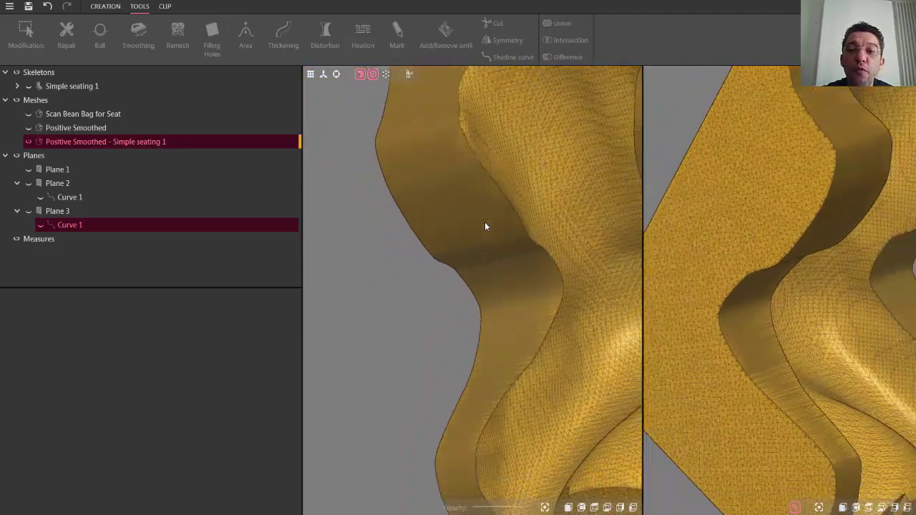
pyautogui.scroll(-3, 484, 226)
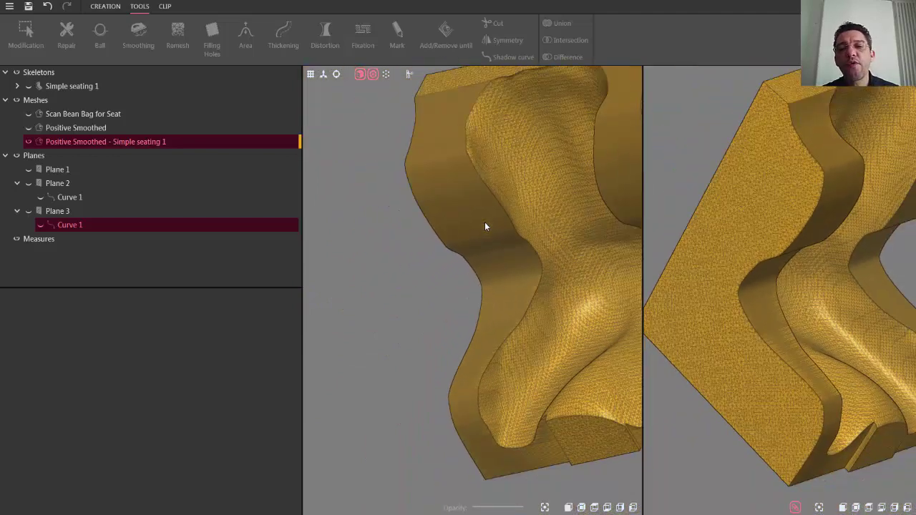
pyautogui.click(373, 74)
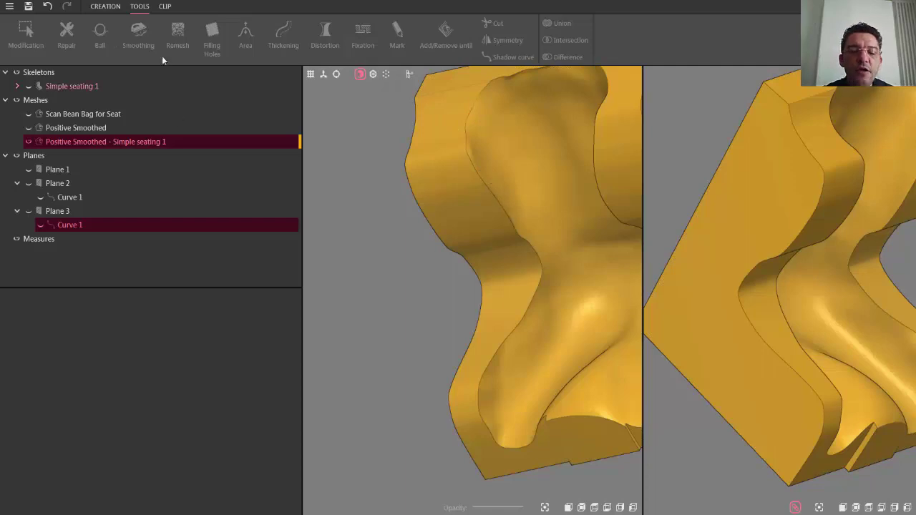
# Try to round the cavity's side edge along the backrest and seat with the Ball tool at size 67 and level 5.
pyautogui.click(510, 169)
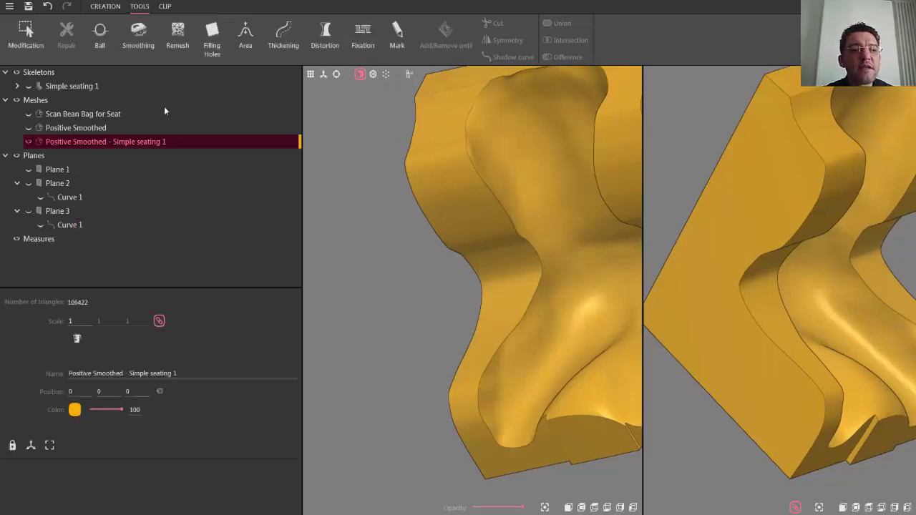
pyautogui.click(100, 32)
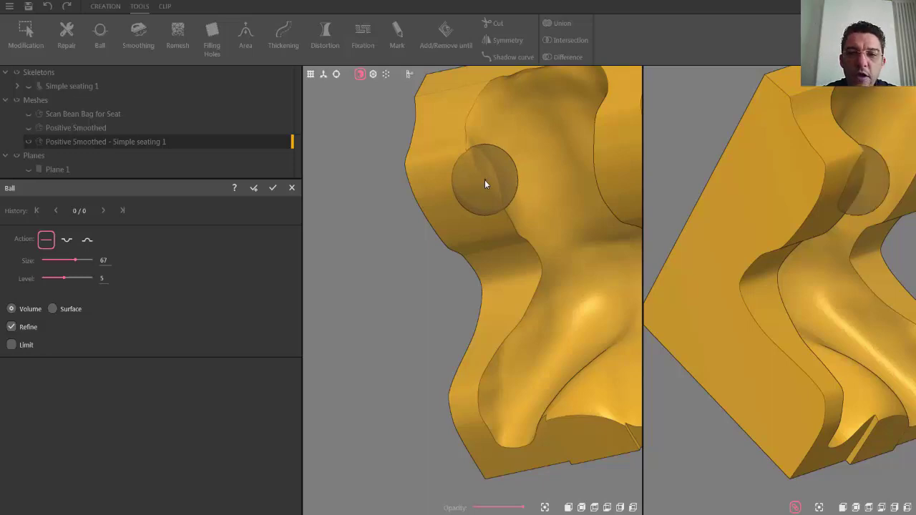
pyautogui.moveTo(485, 180); pyautogui.dragTo(518, 236)
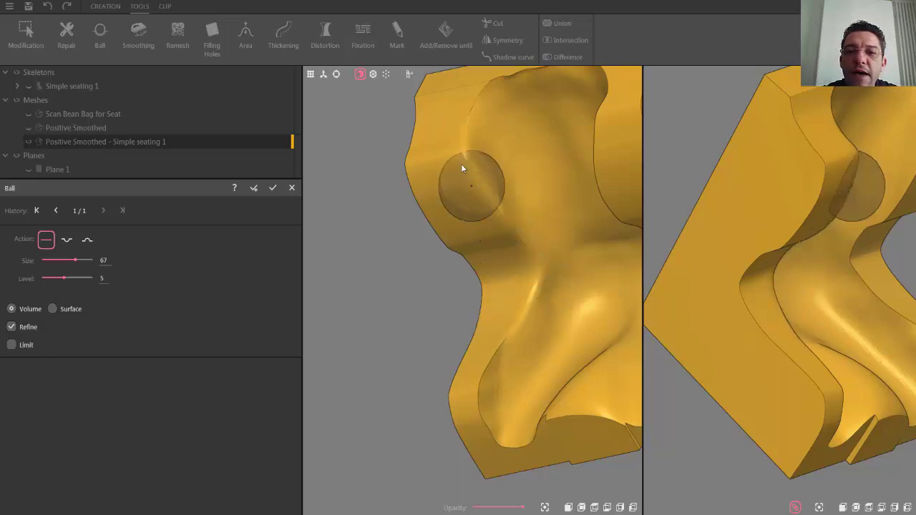
pyautogui.moveTo(479, 125)
pyautogui.mouseDown()
pyautogui.moveTo(470, 180)
pyautogui.moveTo(532, 270)
pyautogui.mouseUp()
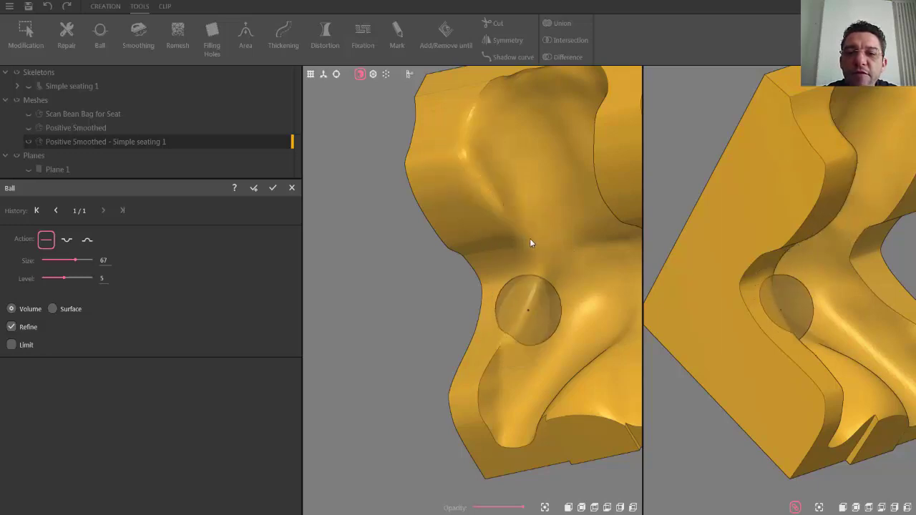
pyautogui.click(292, 188)
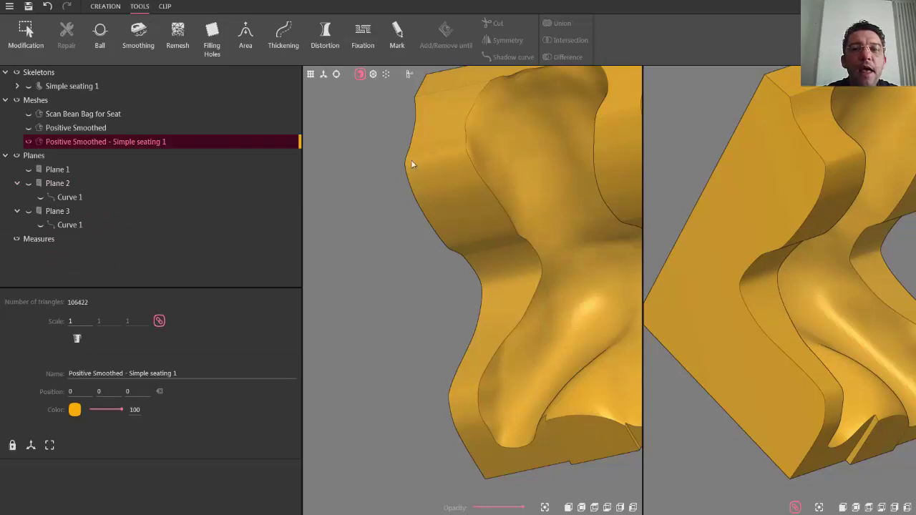
pyautogui.click(178, 32)
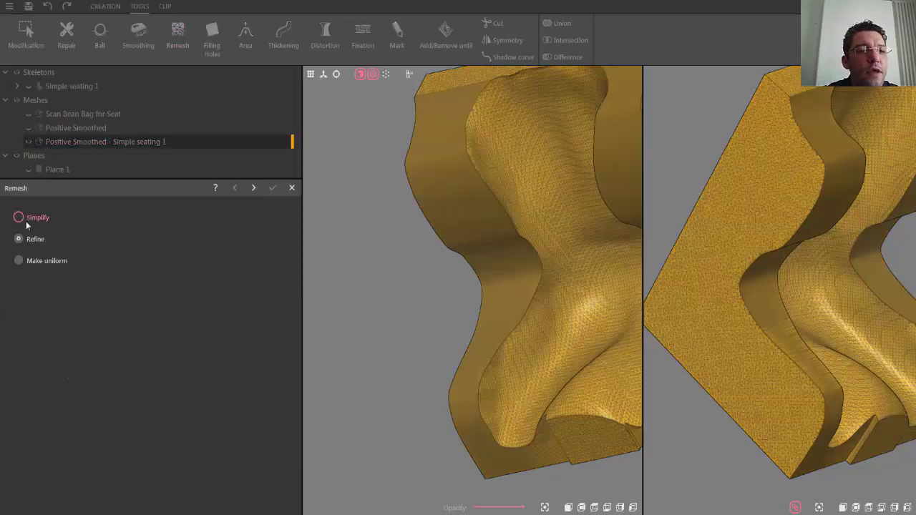
pyautogui.click(20, 262)
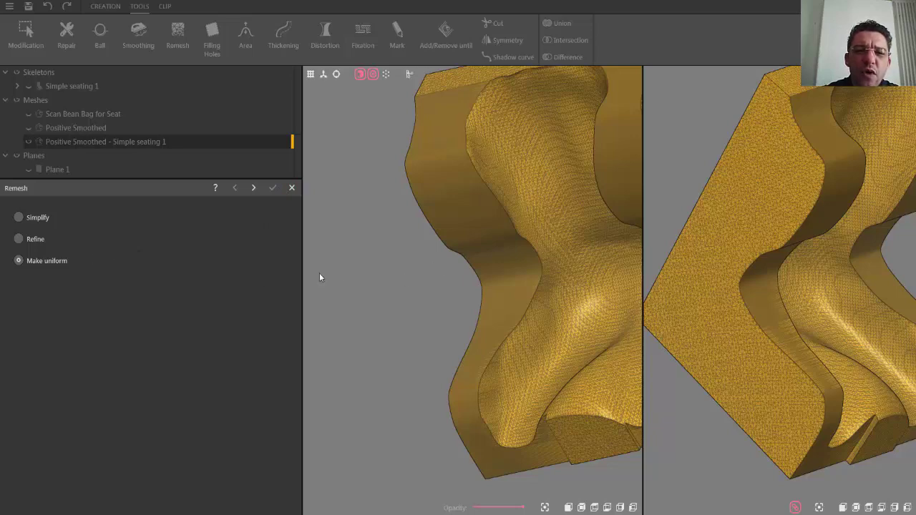
pyautogui.click(293, 189)
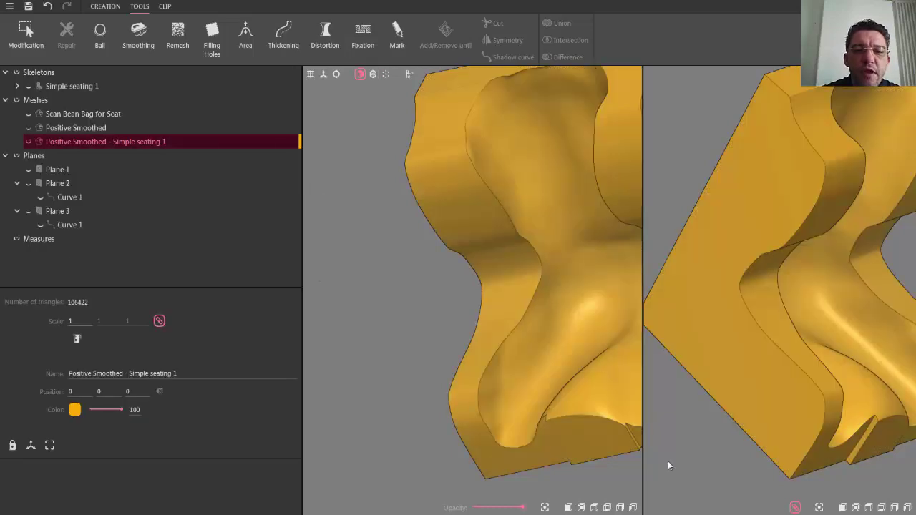
# Create a new plane facing the front view across the trimmed seat mesh, with a margin of 5.
pyautogui.click(567, 507)
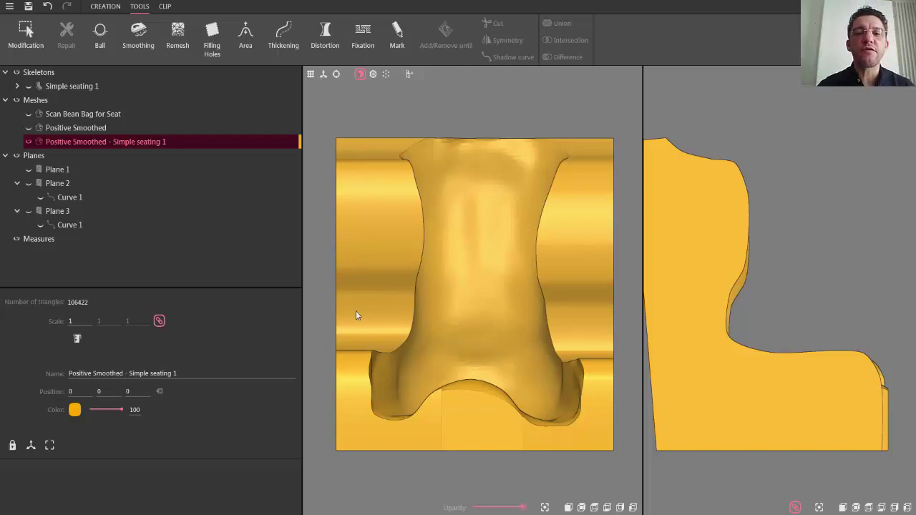
pyautogui.scroll(-3, 418, 307)
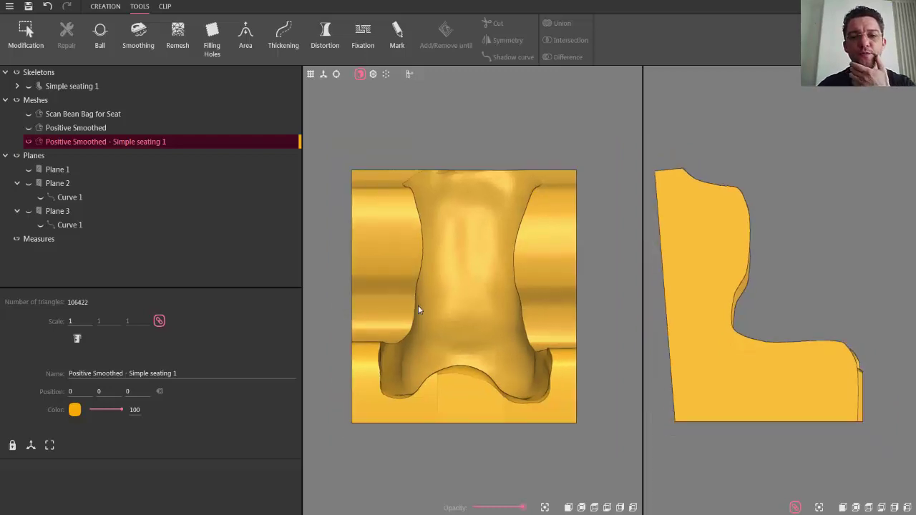
pyautogui.click(105, 7)
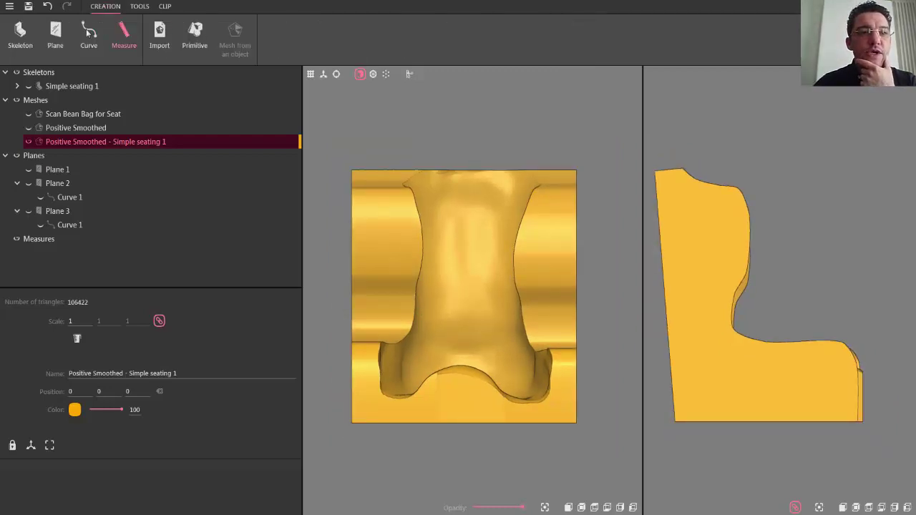
pyautogui.click(53, 30)
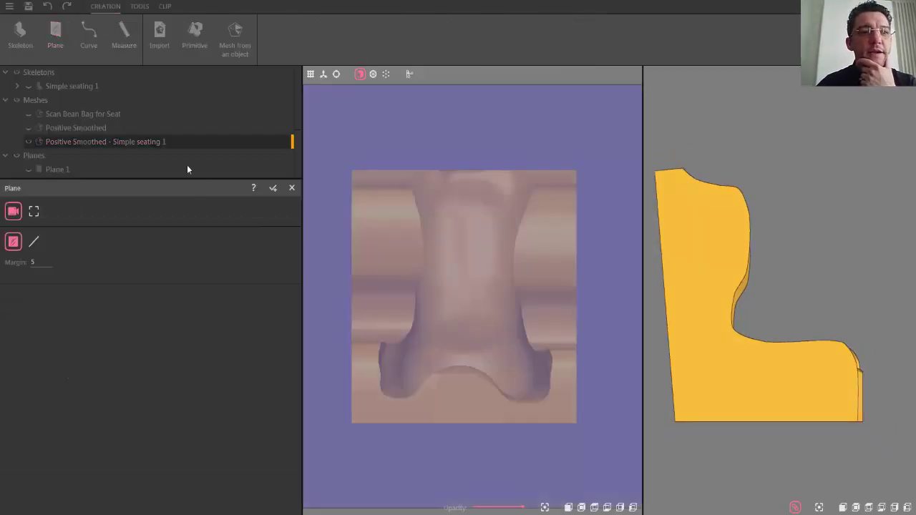
pyautogui.click(272, 188)
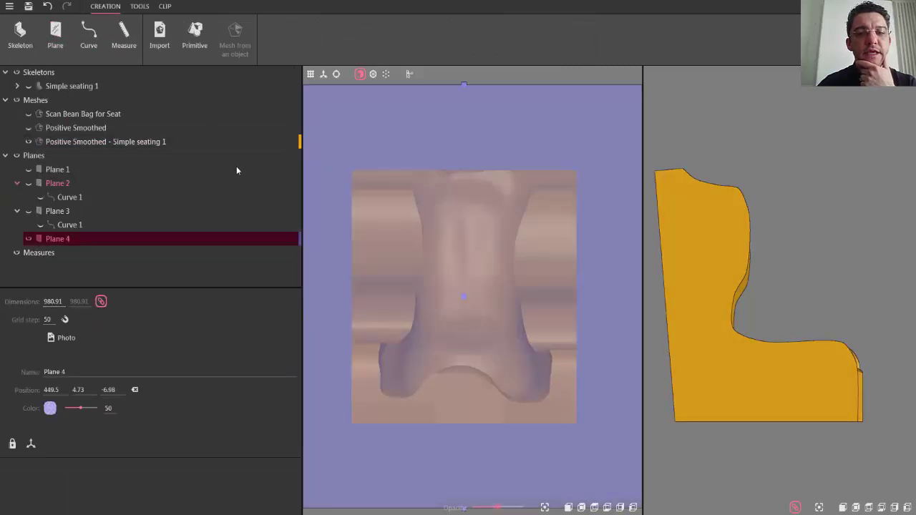
# Start a curve on Plane 4 and trace it along the backrest's top edge and down around one shoulder.
pyautogui.click(86, 34)
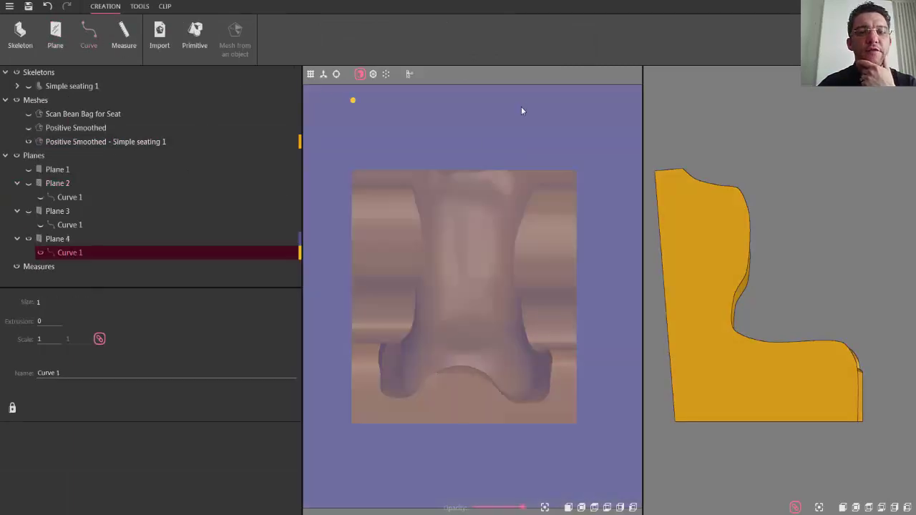
pyautogui.click(486, 171)
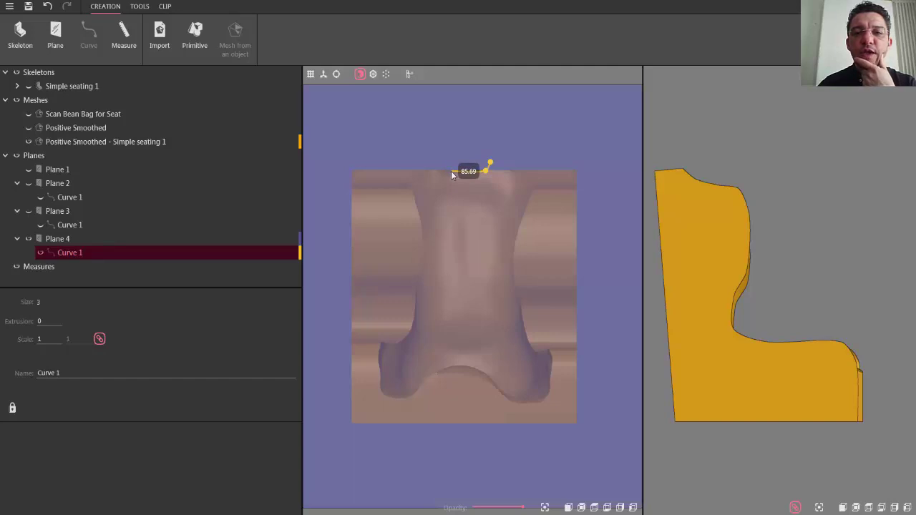
pyautogui.click(452, 174)
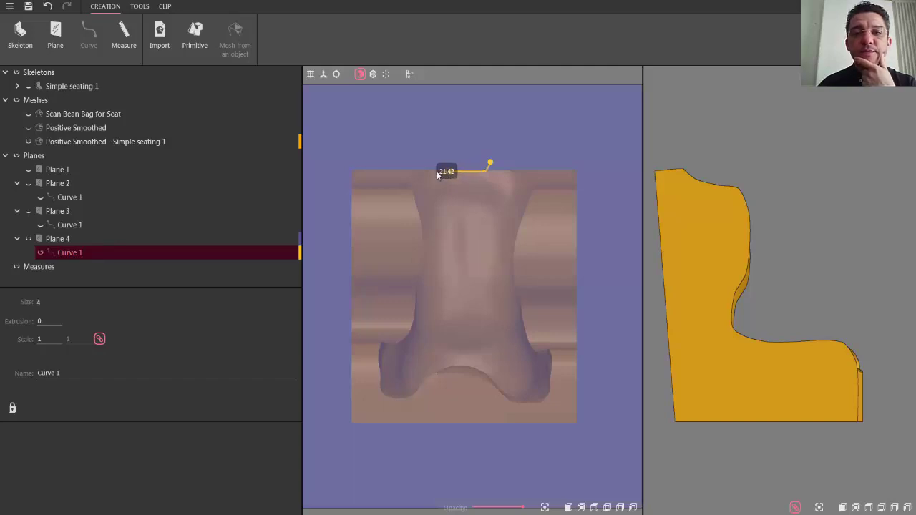
pyautogui.click(434, 175)
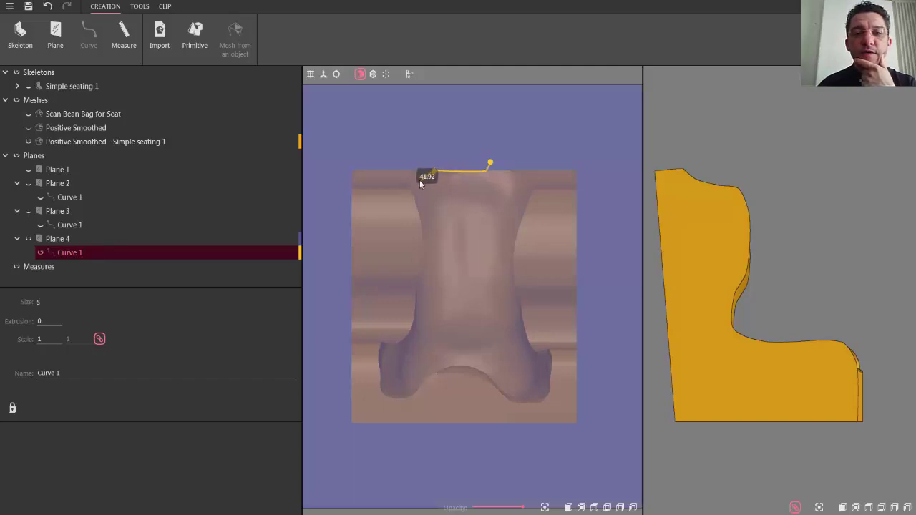
pyautogui.click(413, 191)
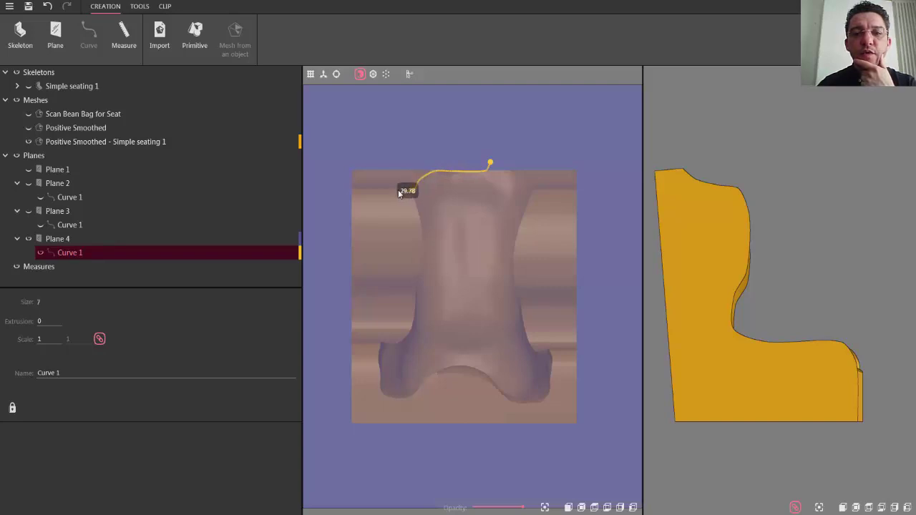
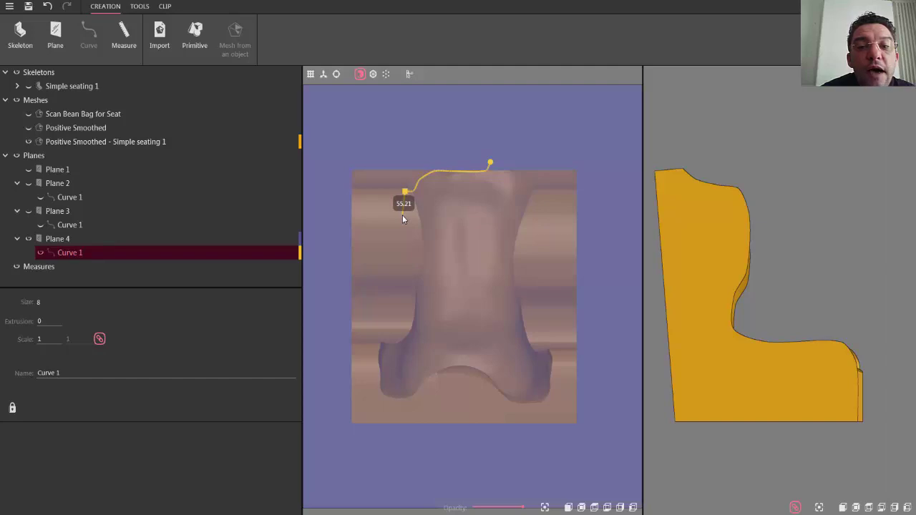
# Continue the curve down the outside of the body cavity along the backrest to the level of the seat surface.
pyautogui.click(403, 218)
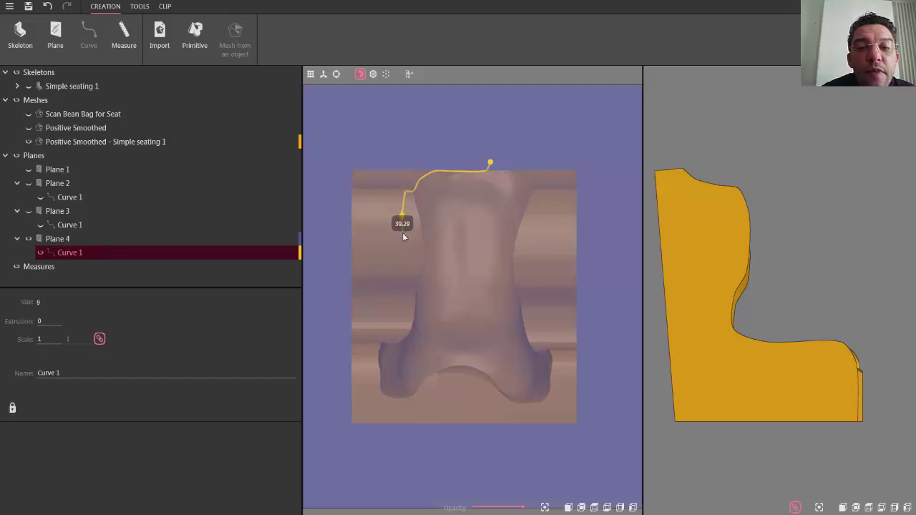
pyautogui.click(402, 239)
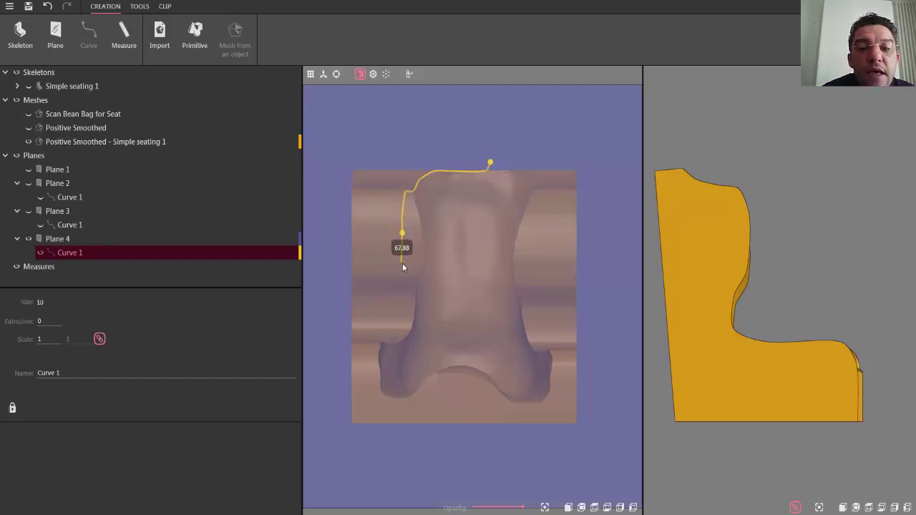
pyautogui.click(404, 262)
pyautogui.click(398, 292)
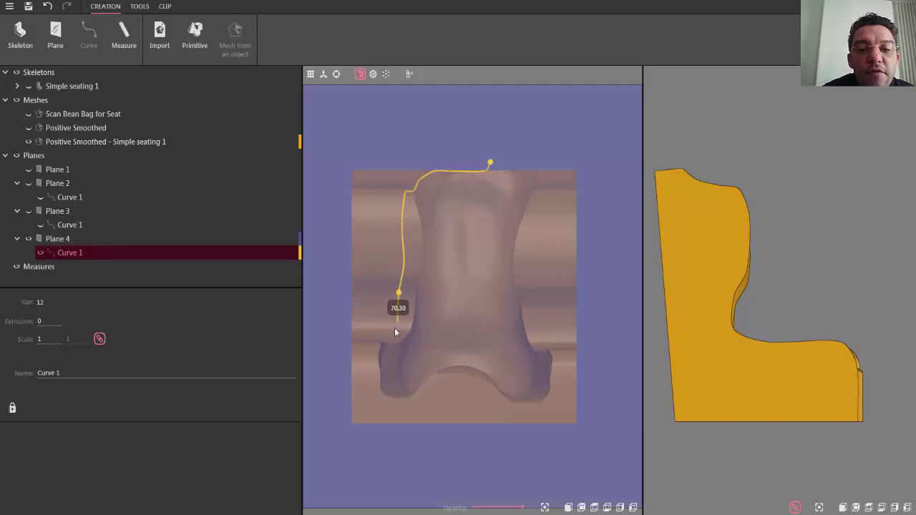
pyautogui.click(395, 332)
pyautogui.click(390, 342)
# Close the curve around the outside of the backrest and reposition its points beside the cavity to even out the side line.
pyautogui.click(331, 341)
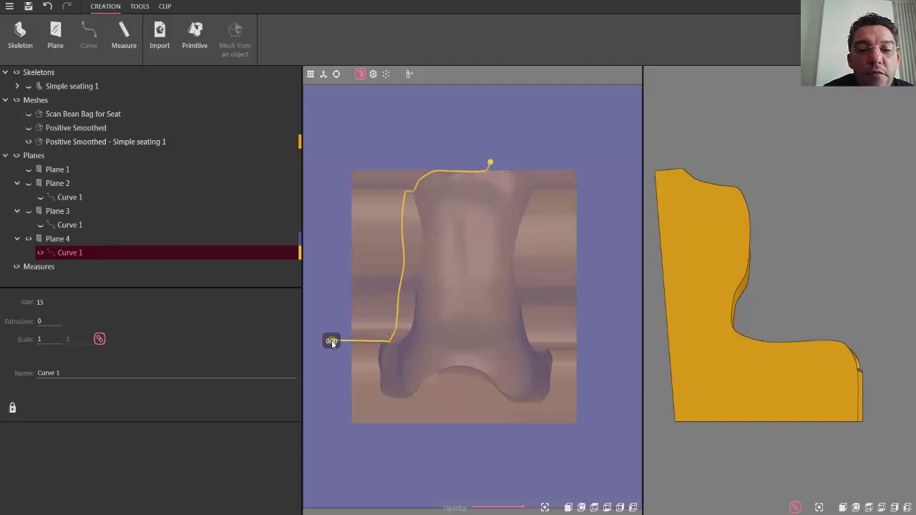
pyautogui.click(337, 132)
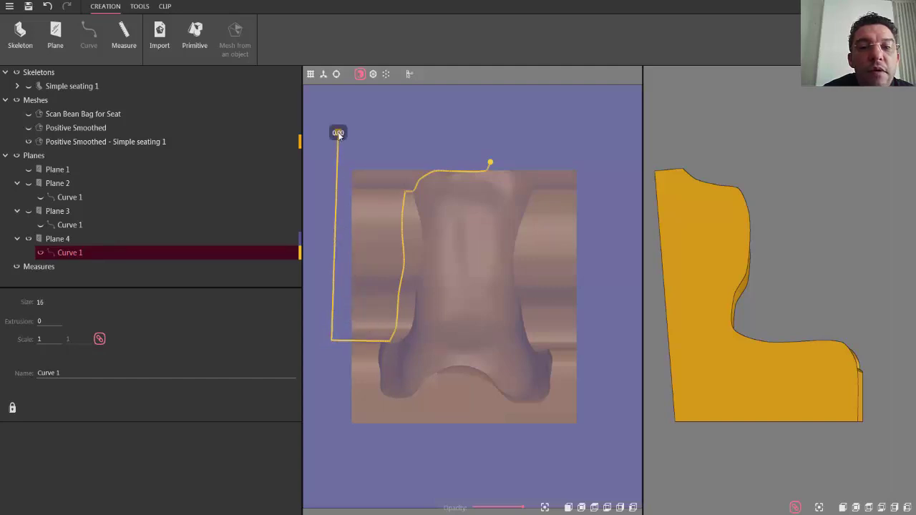
pyautogui.click(467, 132)
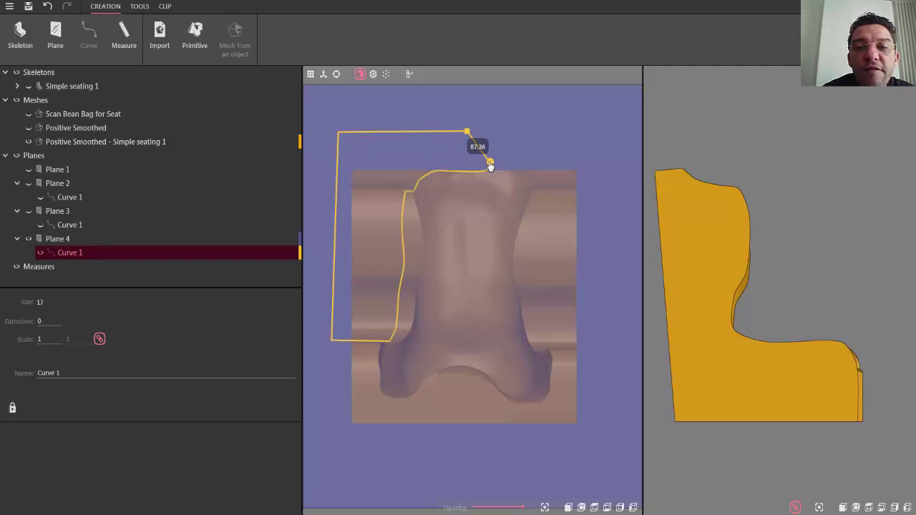
pyautogui.click(491, 163)
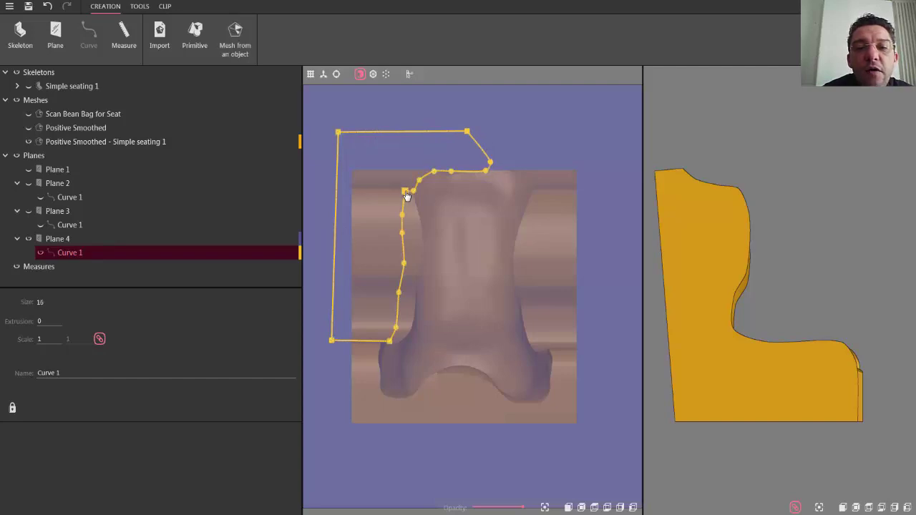
pyautogui.moveTo(406, 196); pyautogui.dragTo(402, 264)
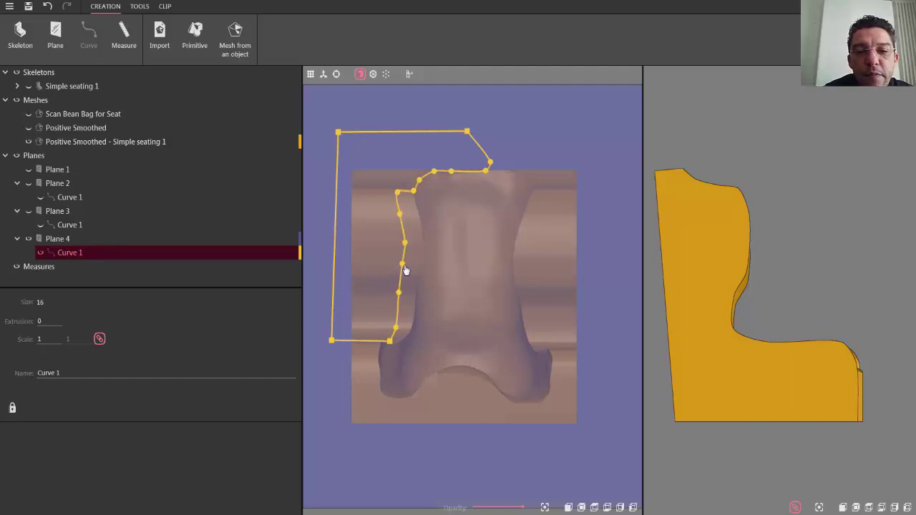
pyautogui.moveTo(404, 245); pyautogui.dragTo(399, 266)
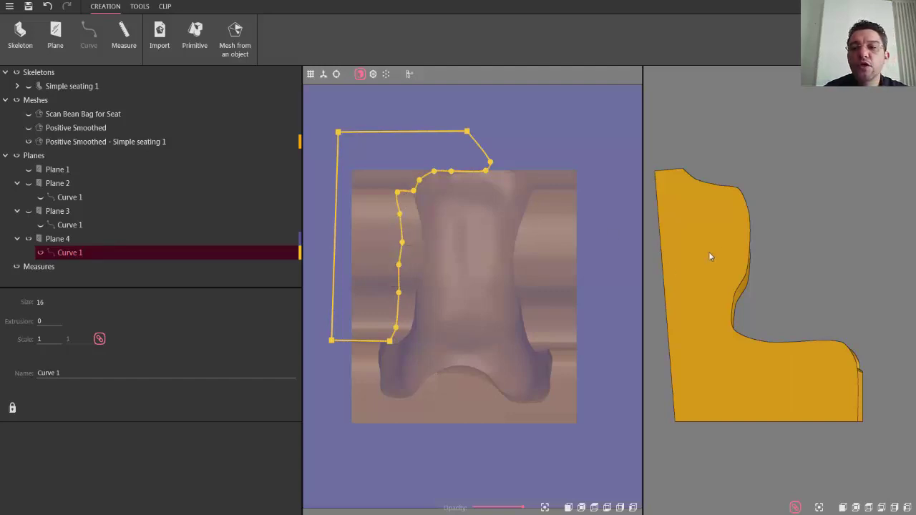
# Set the curve's extrusion to -790 so that the volume passes completely through the backrest.
pyautogui.scroll(-3, 756, 237)
pyautogui.click(55, 321)
pyautogui.write('-220')
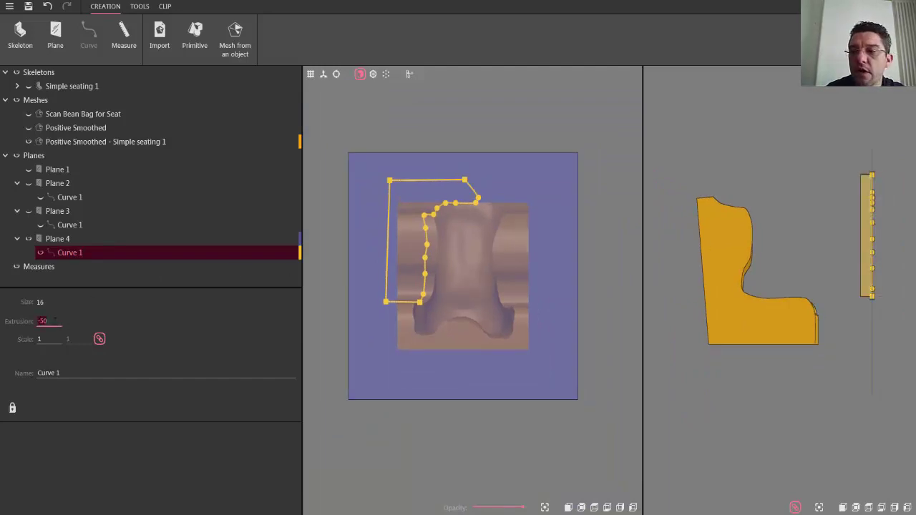
pyautogui.scroll(-10, 55, 320)
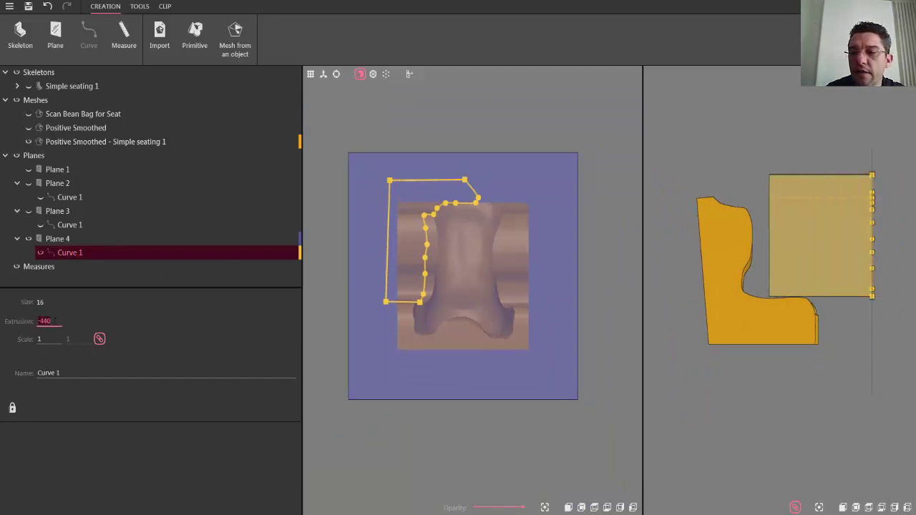
pyautogui.scroll(-5, 54, 322)
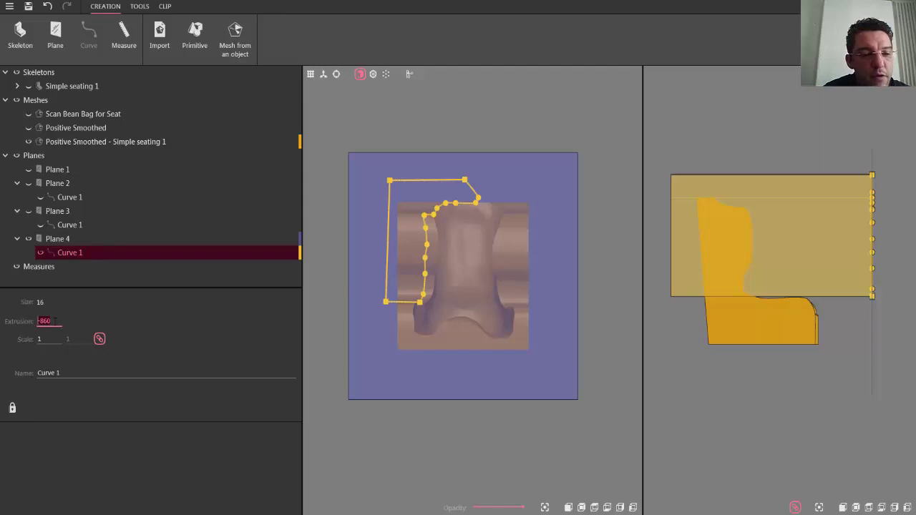
pyautogui.scroll(5, 54, 320)
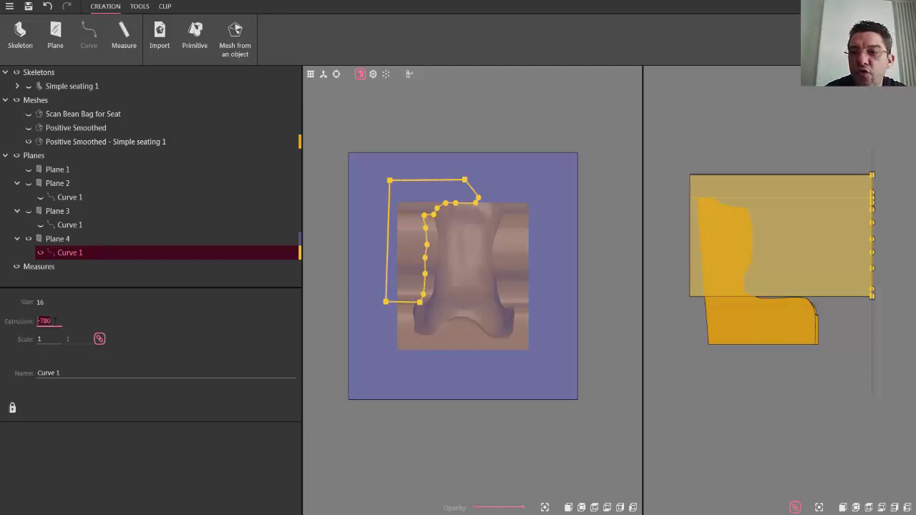
pyautogui.scroll(3, 55, 320)
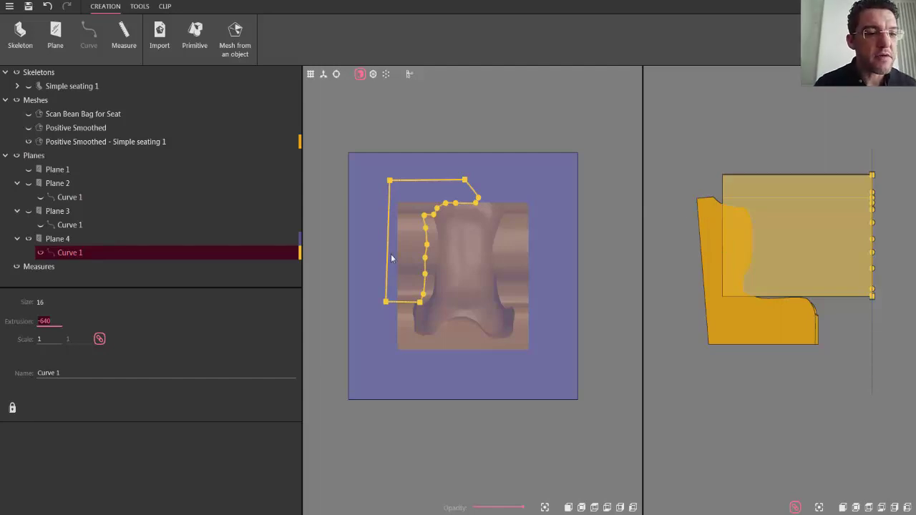
pyautogui.scroll(-1, 57, 326)
pyautogui.scroll(-3, 57, 323)
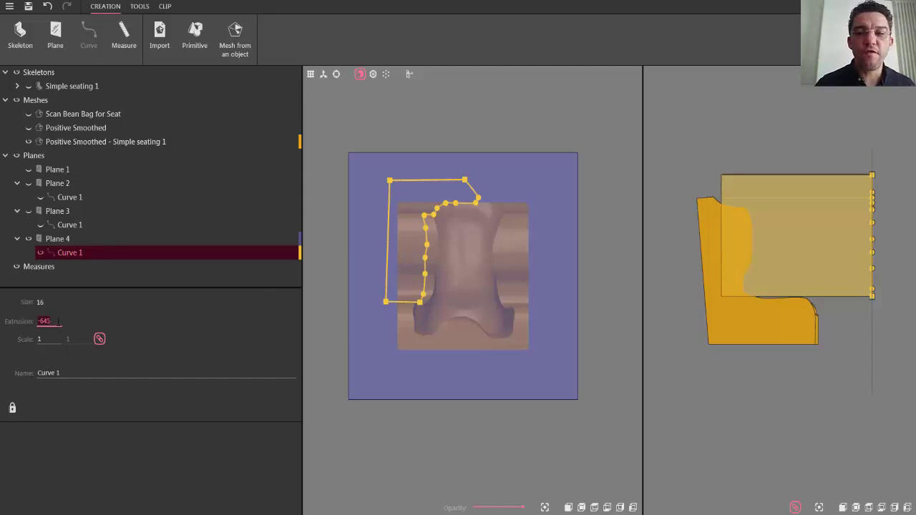
pyautogui.scroll(-8, 58, 321)
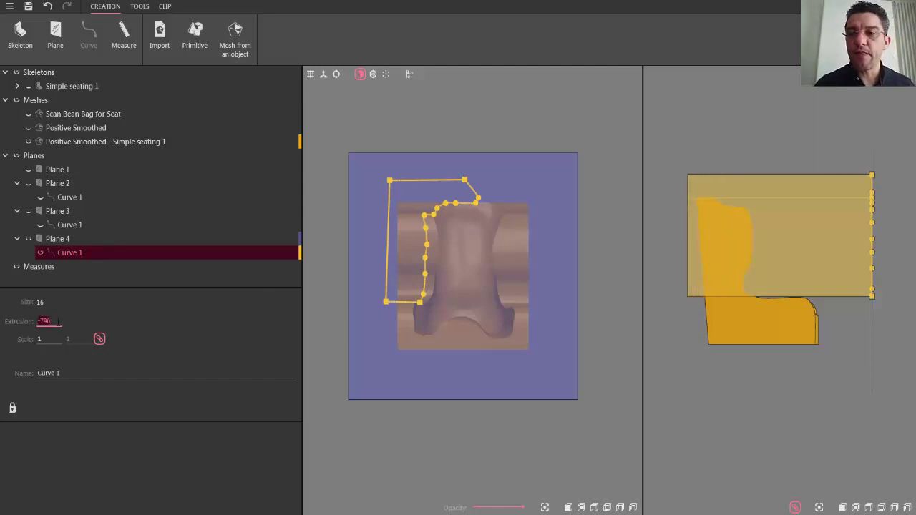
# Remove the extruded curve's volume from the Positive Smoothed - Simple seating 1 mesh using Add/Remove until with Material removal.
pyautogui.keyDown('ctrl'); pyautogui.click(76, 143); pyautogui.keyUp('ctrl')
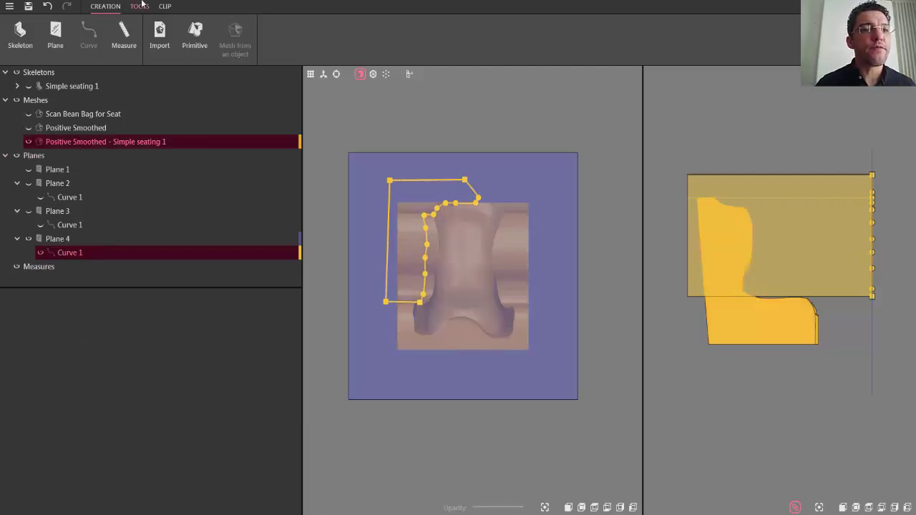
pyautogui.click(140, 6)
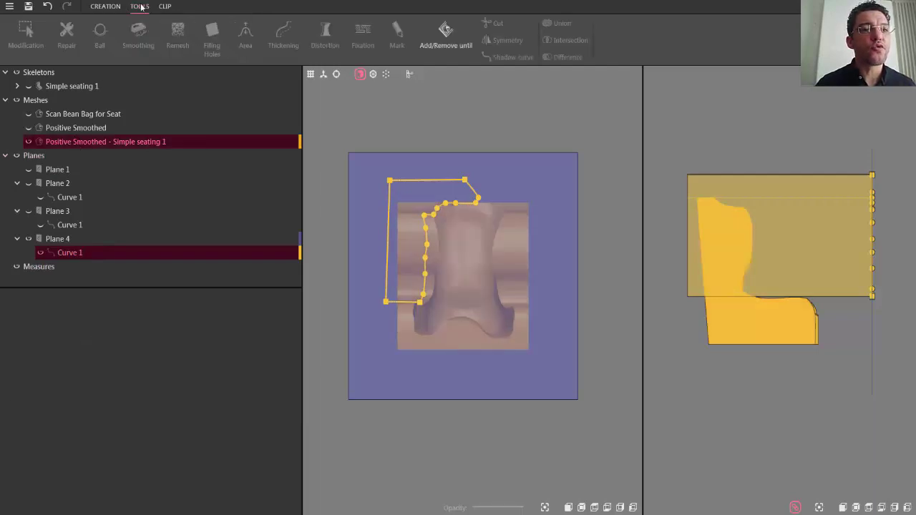
pyautogui.click(451, 34)
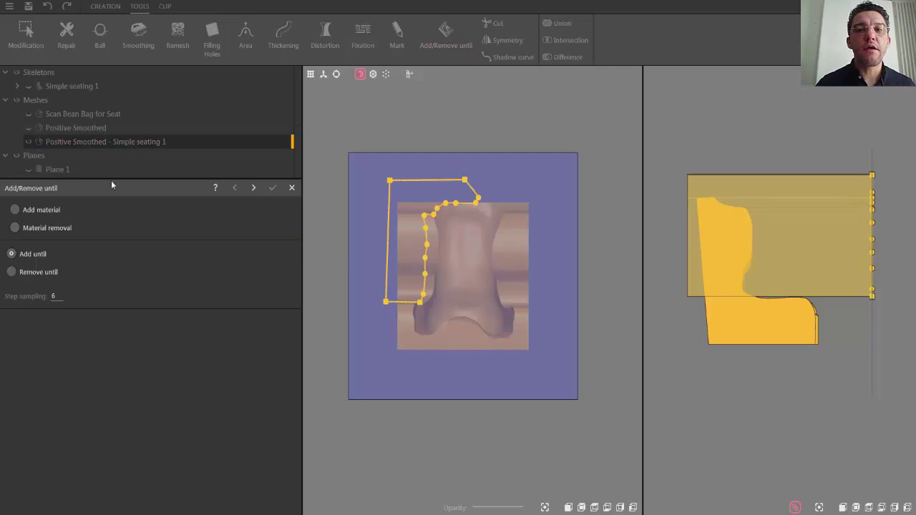
pyautogui.click(15, 229)
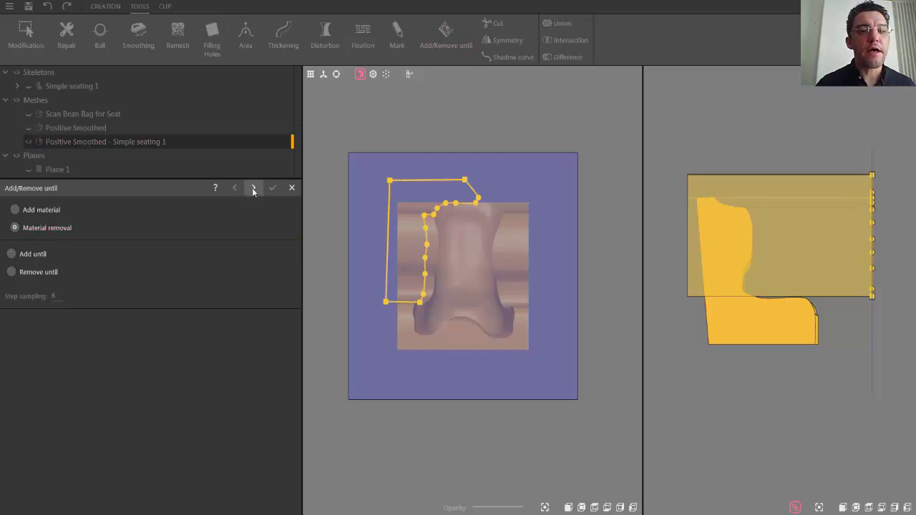
pyautogui.click(252, 189)
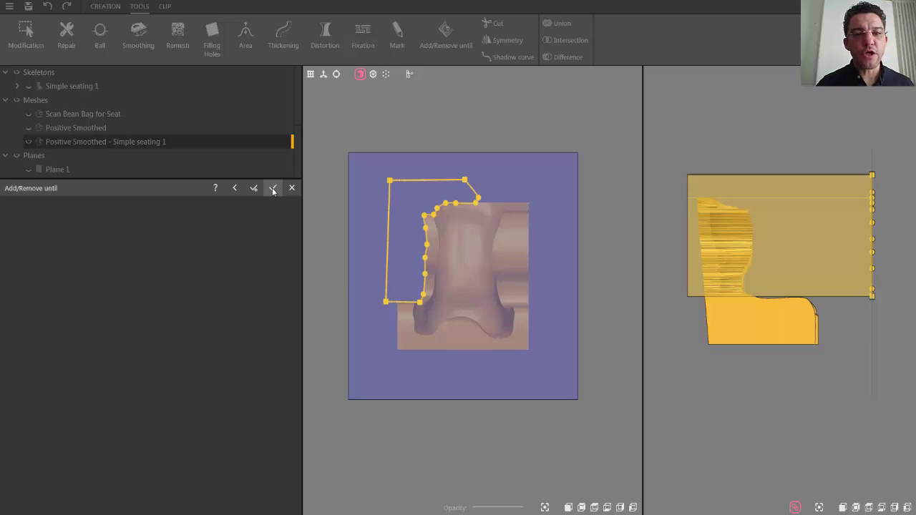
pyautogui.click(272, 188)
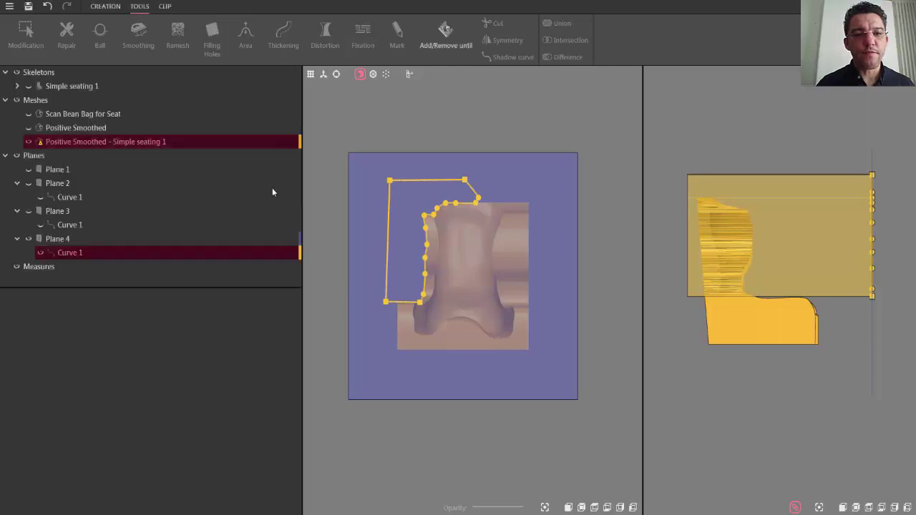
# Hide Plane 4 and inspect the cut backrest side obliquely and from the front.
pyautogui.click(29, 242)
pyautogui.moveTo(385, 182); pyautogui.dragTo(425, 189, button='middle')
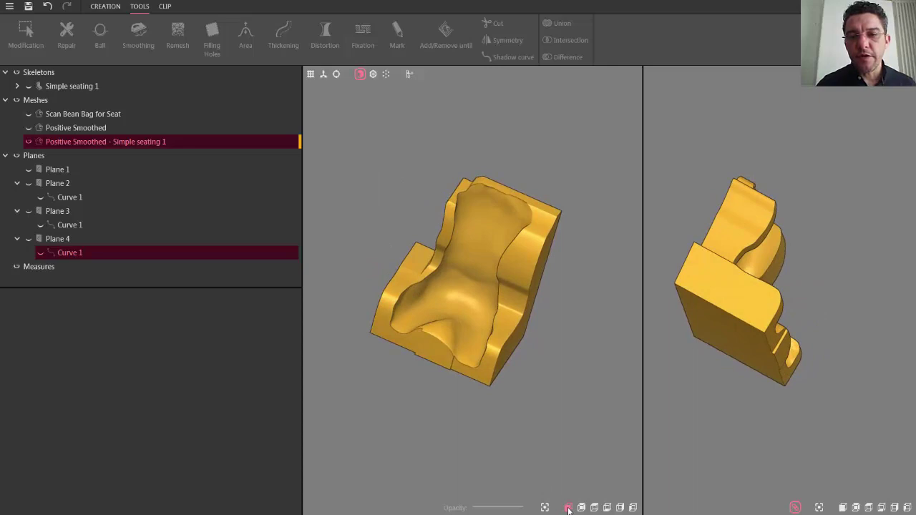
pyautogui.click(568, 509)
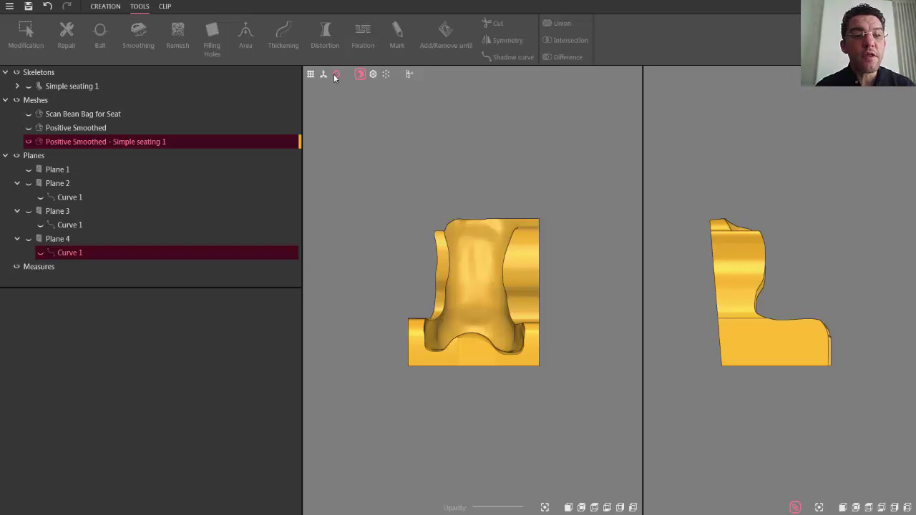
# Create a new plane facing the front view for the seat mesh with one trimmed backrest side, using a margin of 5.
pyautogui.click(459, 259)
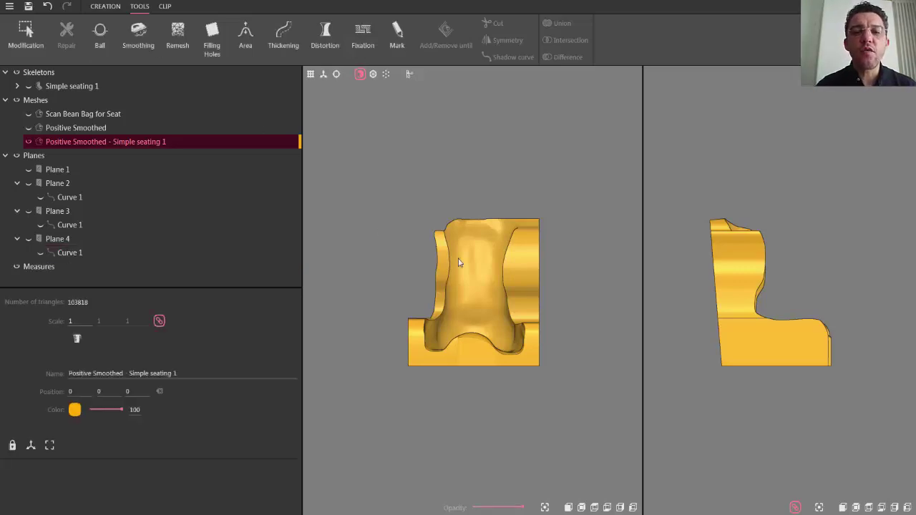
pyautogui.click(105, 6)
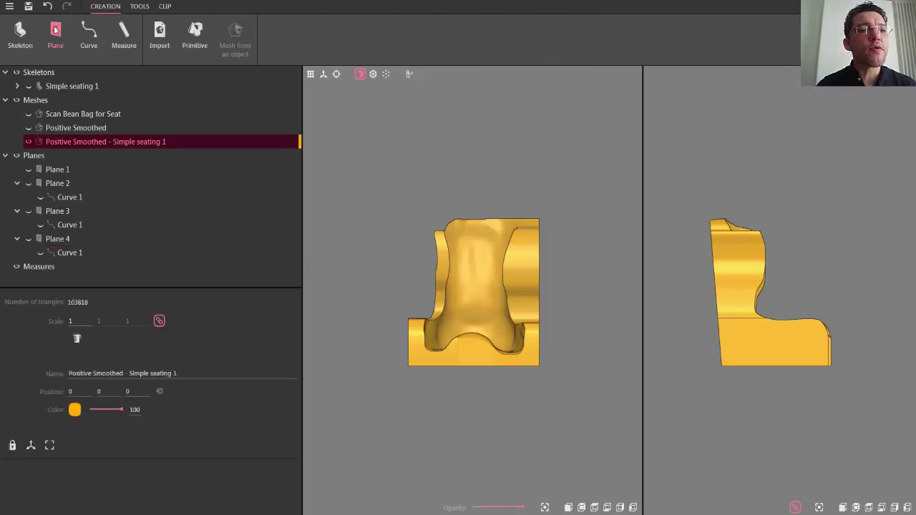
pyautogui.click(55, 30)
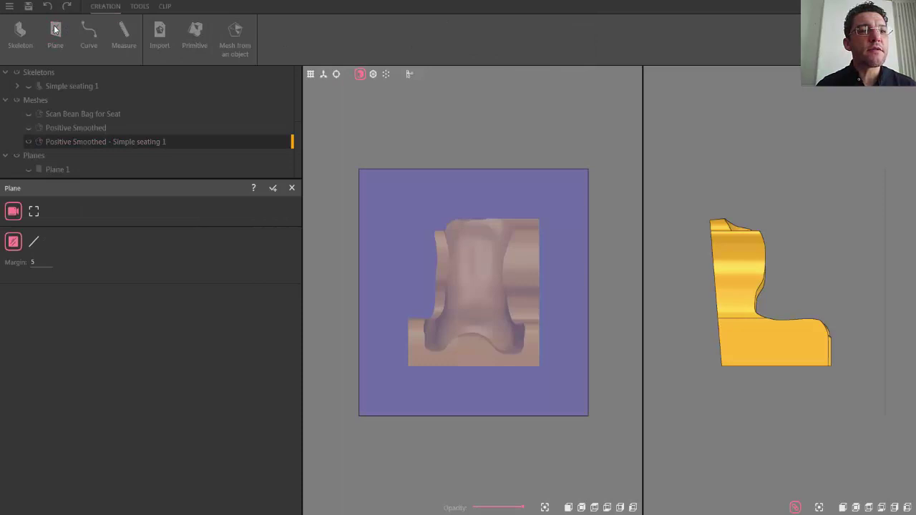
pyautogui.click(273, 188)
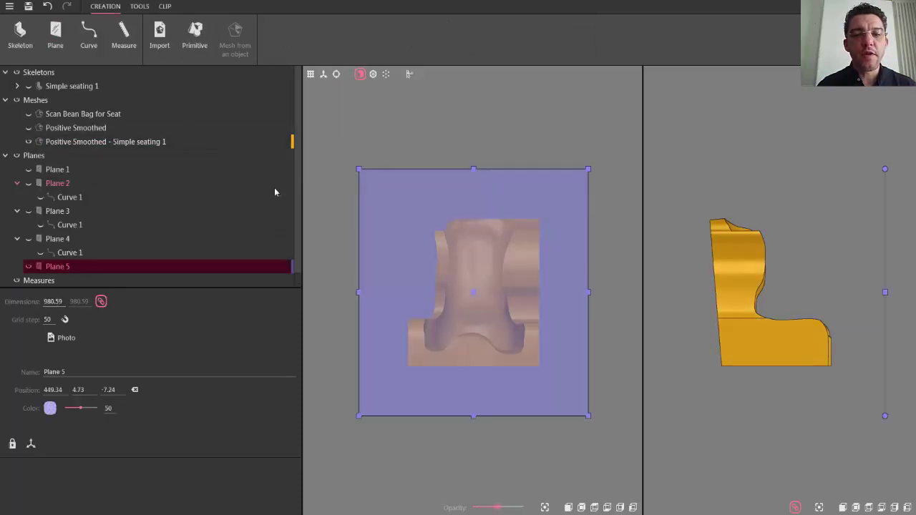
# Draw a closed curve on Plane 5 that follows the backrest's top and untrimmed side contour and encloses the excess material outside it.
pyautogui.click(87, 33)
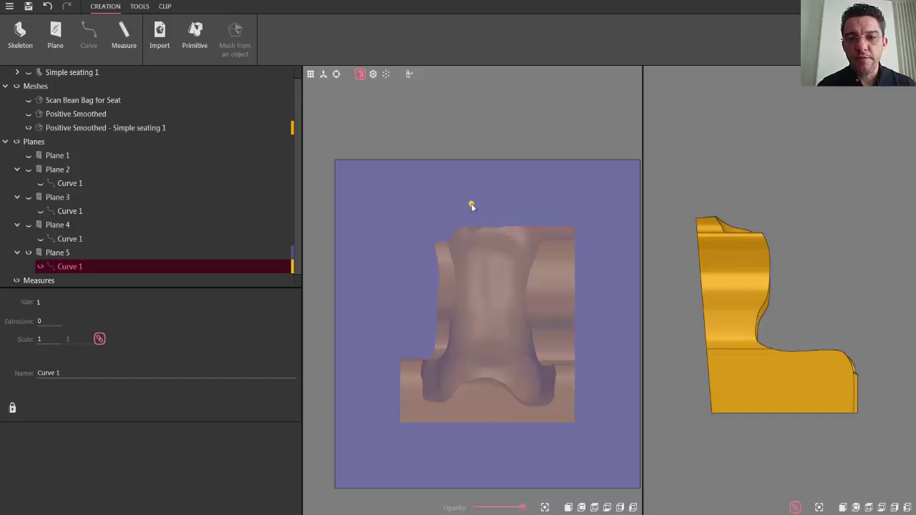
pyautogui.click(496, 228)
pyautogui.click(520, 232)
pyautogui.click(536, 240)
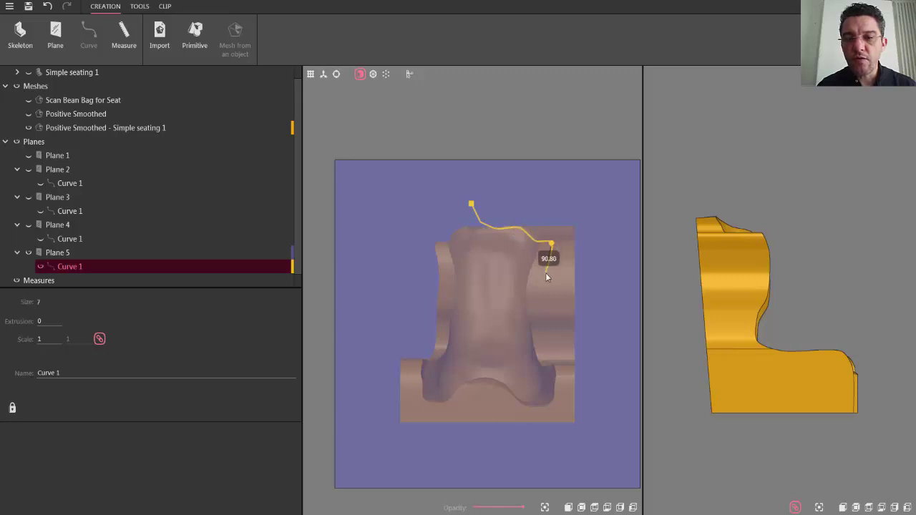
pyautogui.click(542, 322)
pyautogui.click(546, 347)
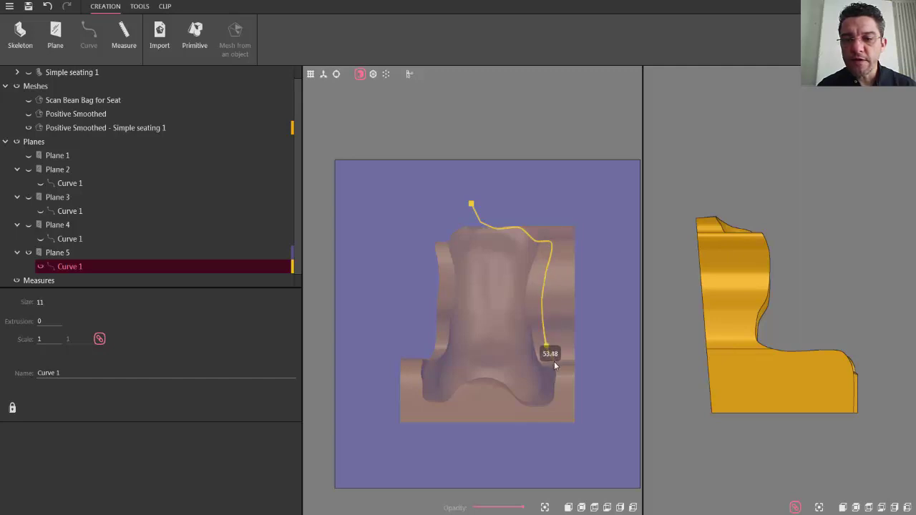
pyautogui.click(553, 363)
pyautogui.click(601, 362)
pyautogui.click(611, 190)
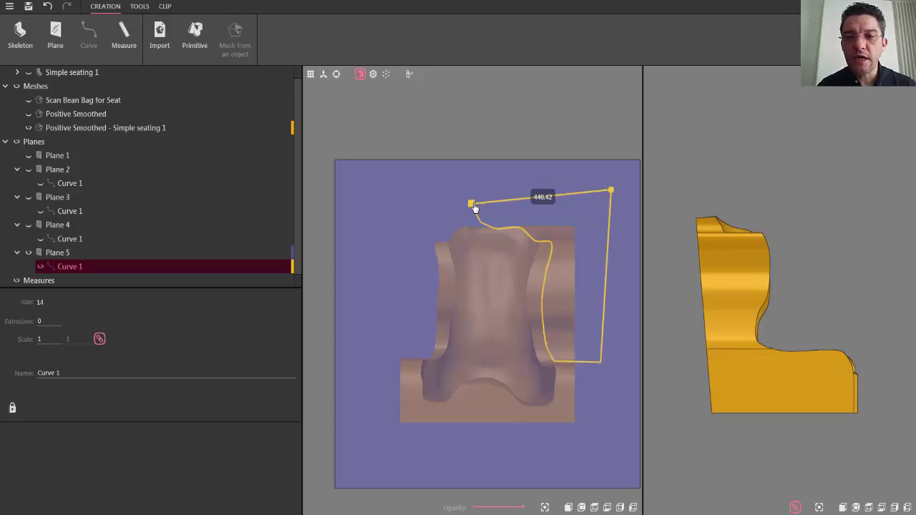
pyautogui.click(473, 205)
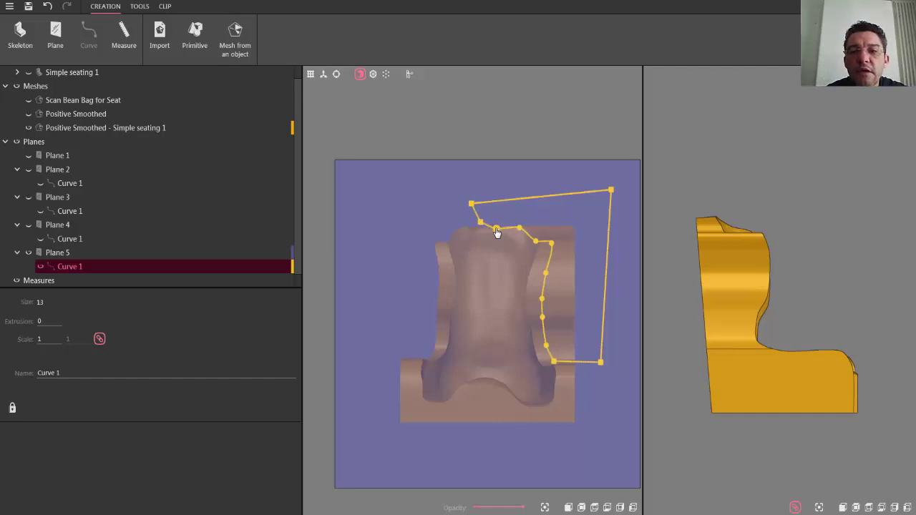
pyautogui.moveTo(496, 230)
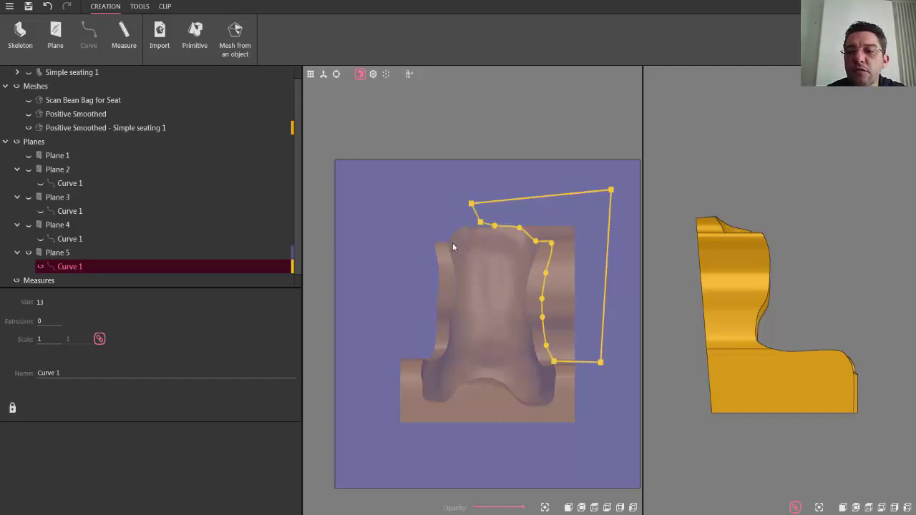
# Extrude the new Plane 5 curve backwards until its volume passes completely through the backrest.
pyautogui.scroll(-2, 718, 282)
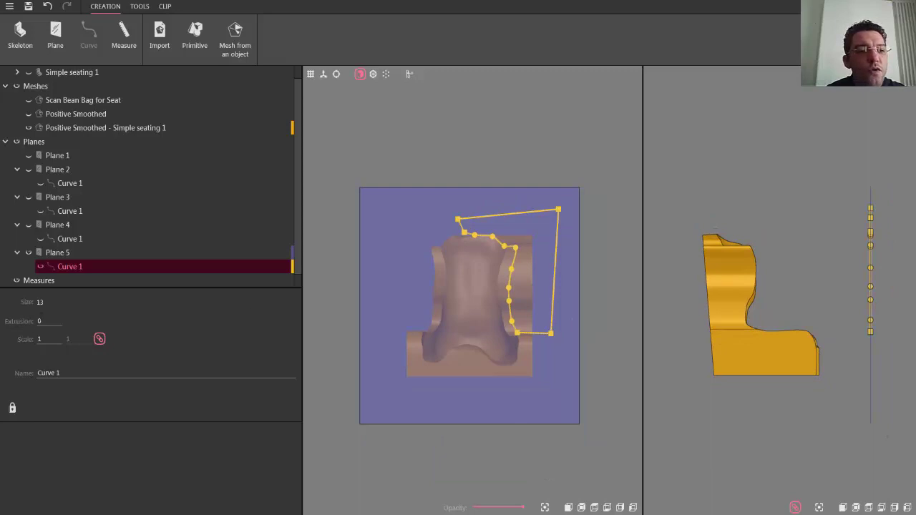
pyautogui.click(50, 320)
pyautogui.moveTo(50, 320); pyautogui.dragTo(50, 451)
# Remove the Plane 5 curve's extruded volume from the Positive Smoothed - Simple seating 1 mesh with Add/Remove until, Material removal, and hide Plane 5.
pyautogui.keyDown('ctrl'); pyautogui.click(112, 131); pyautogui.keyUp('ctrl')
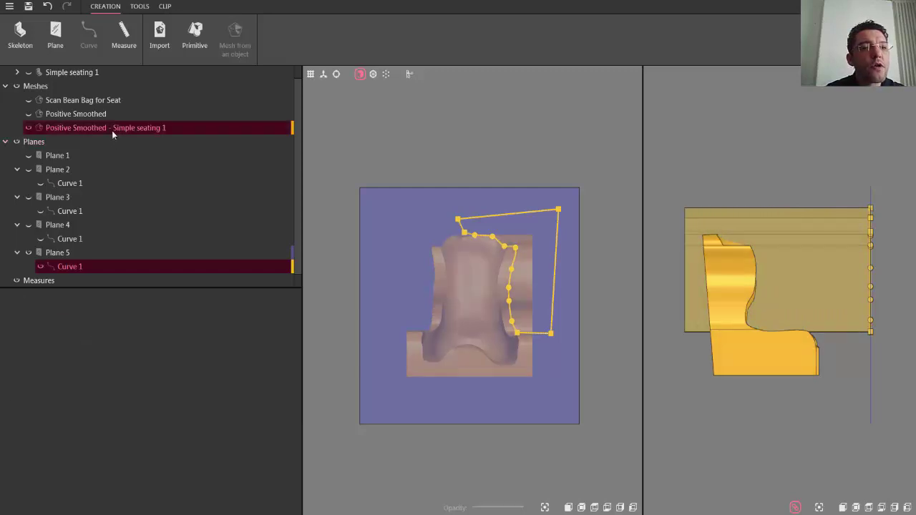
pyautogui.click(147, 7)
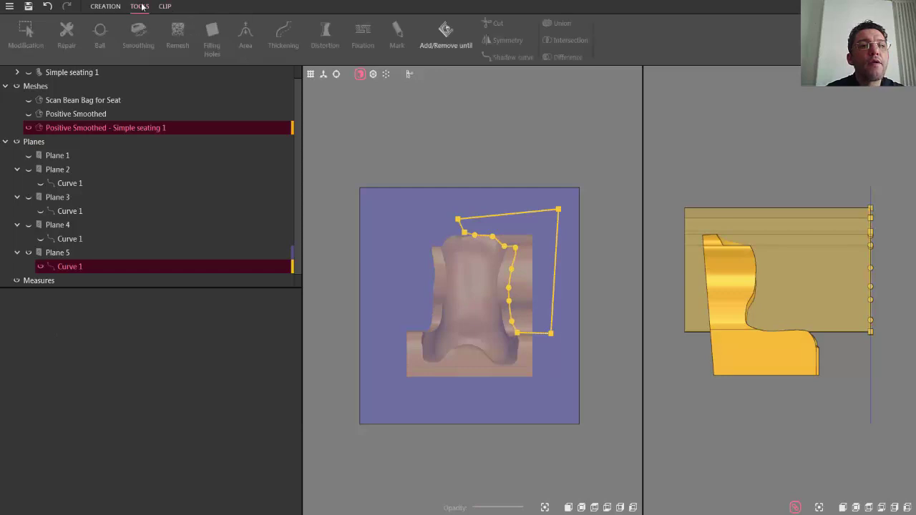
pyautogui.click(446, 34)
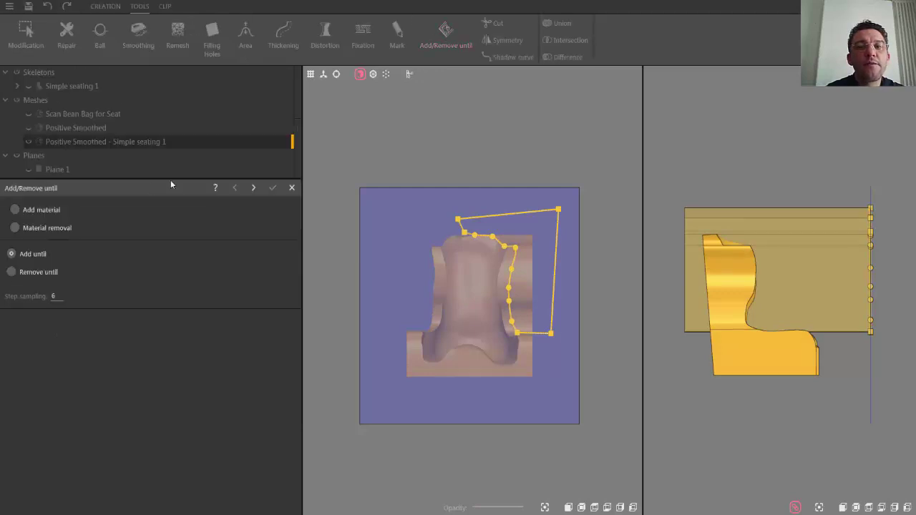
pyautogui.click(16, 228)
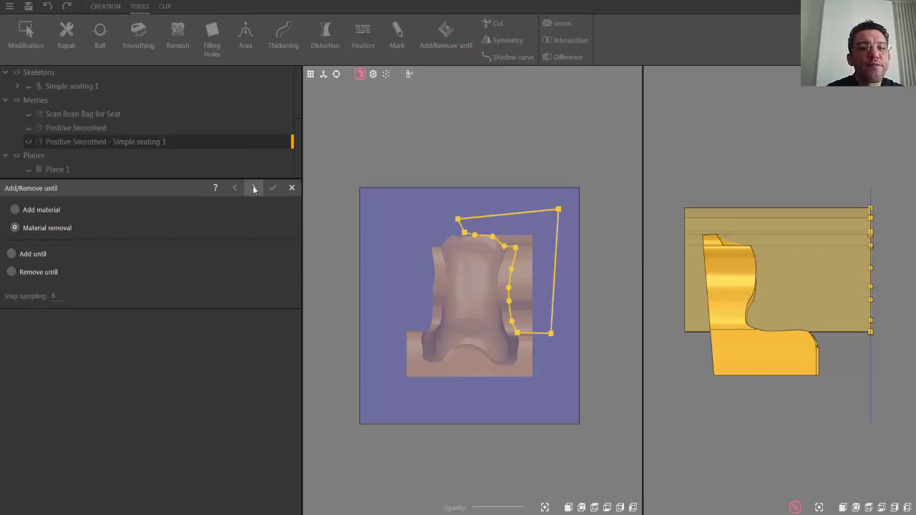
pyautogui.click(253, 188)
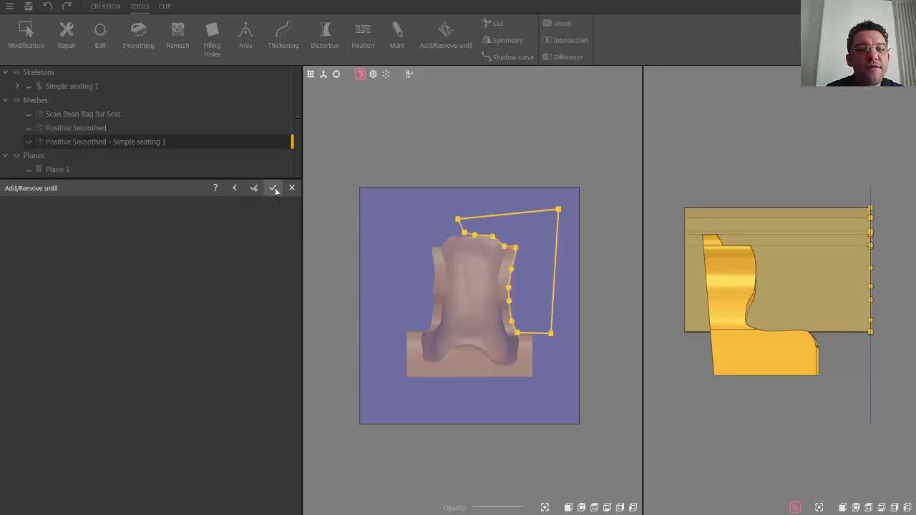
pyautogui.click(274, 188)
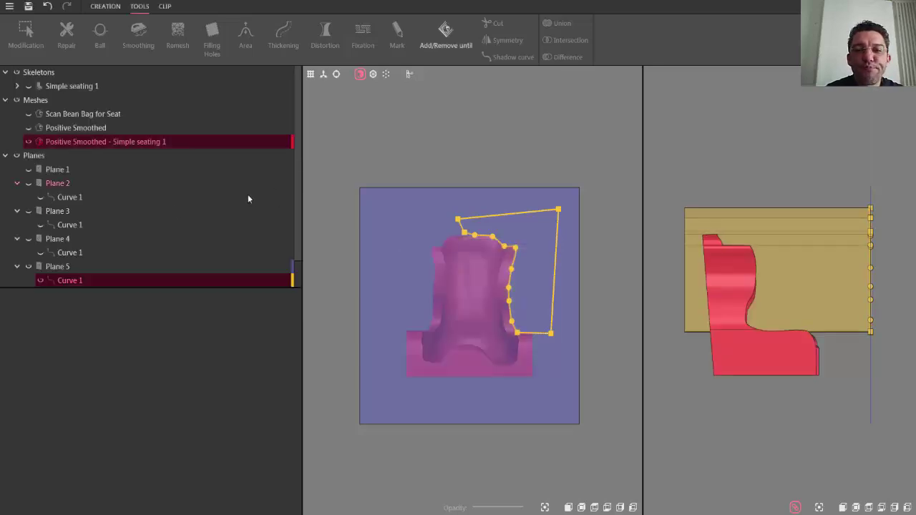
pyautogui.click(28, 269)
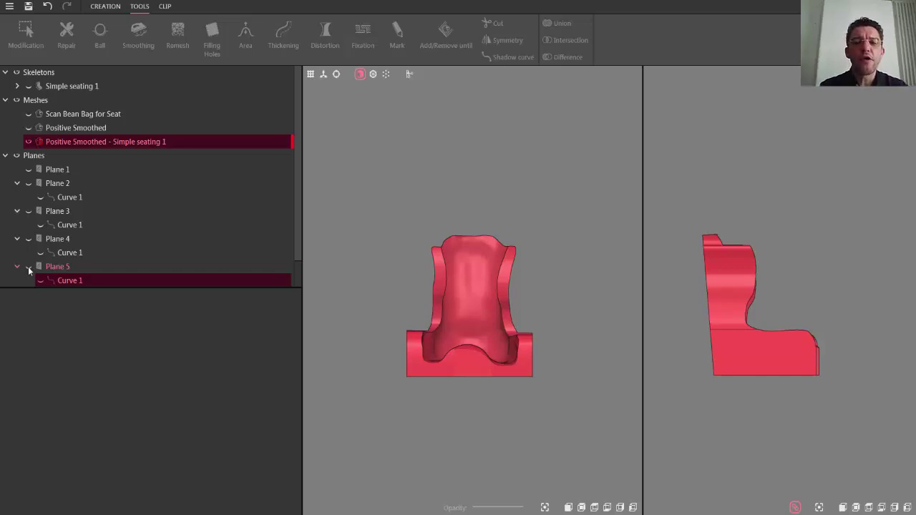
# Remesh the Positive Smoothed - Simple seating 1 mesh with Make uniform and a segments length of 8.
pyautogui.click(469, 288)
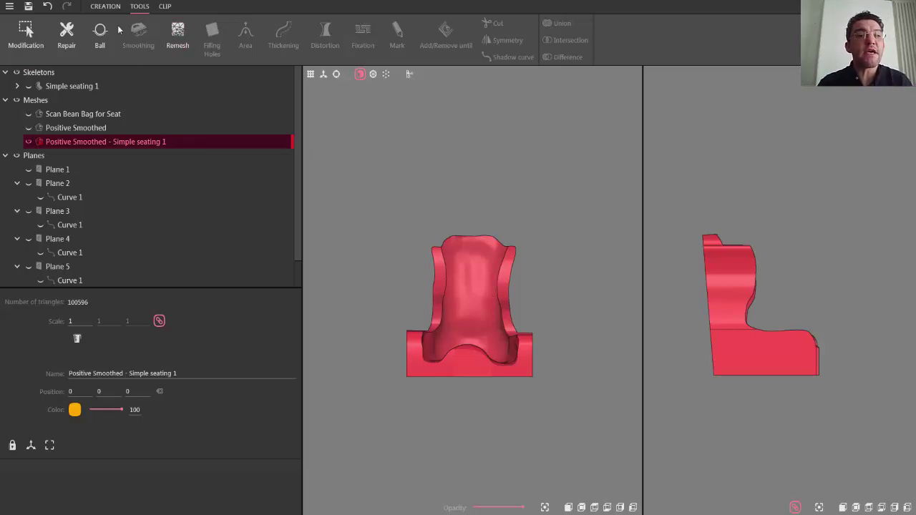
pyautogui.click(178, 31)
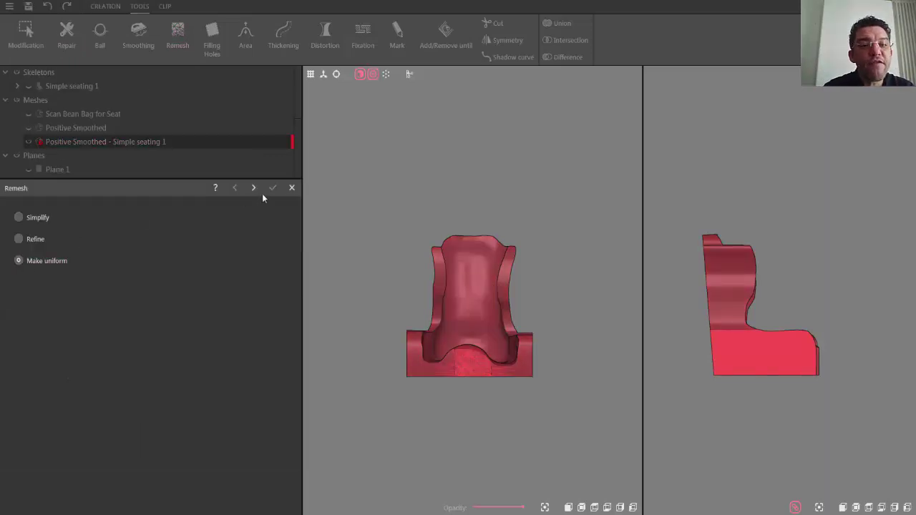
pyautogui.scroll(10, 444, 285)
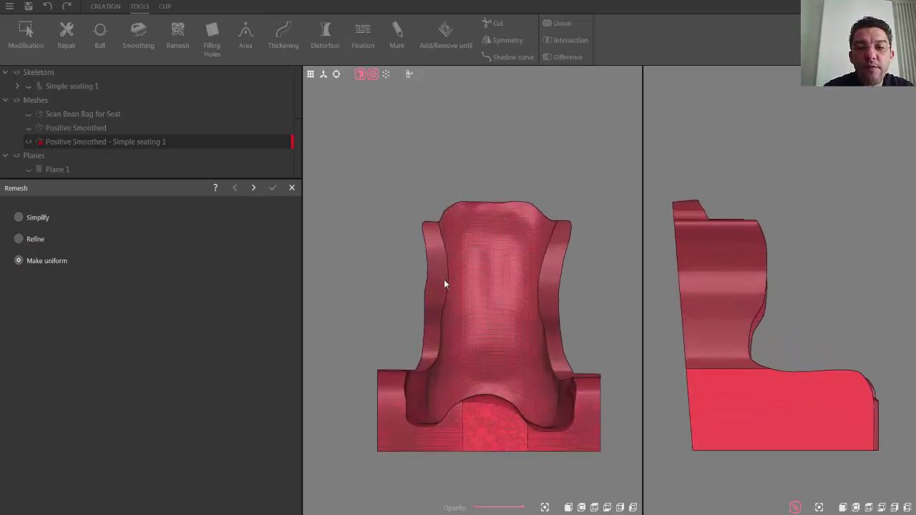
pyautogui.scroll(-5, 444, 284)
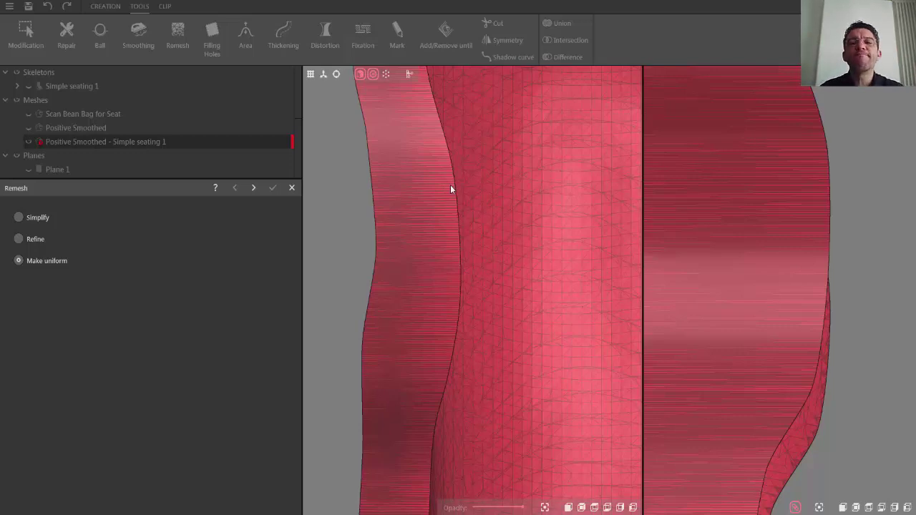
pyautogui.scroll(-6, 509, 231)
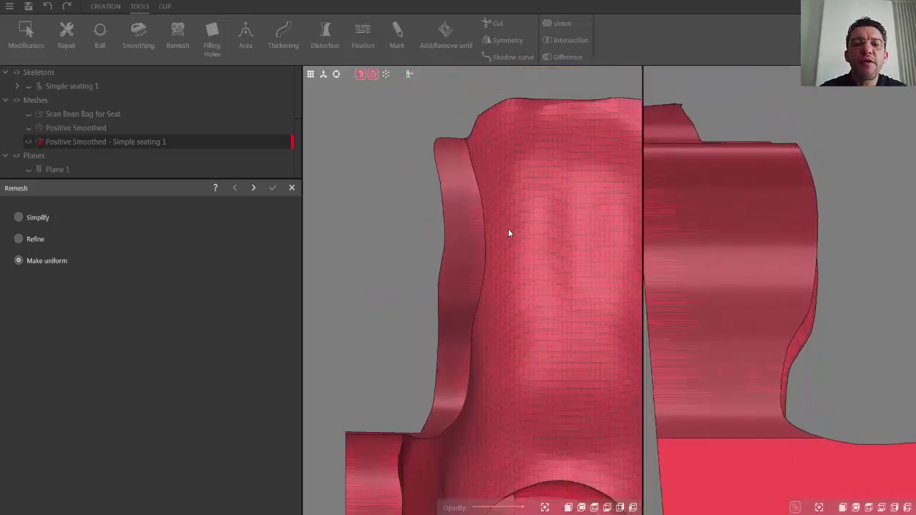
pyautogui.click(19, 261)
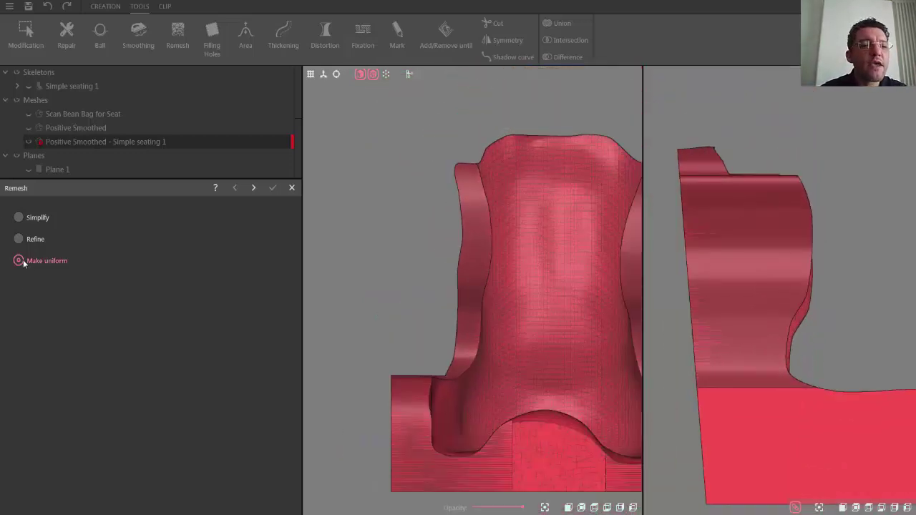
pyautogui.click(255, 187)
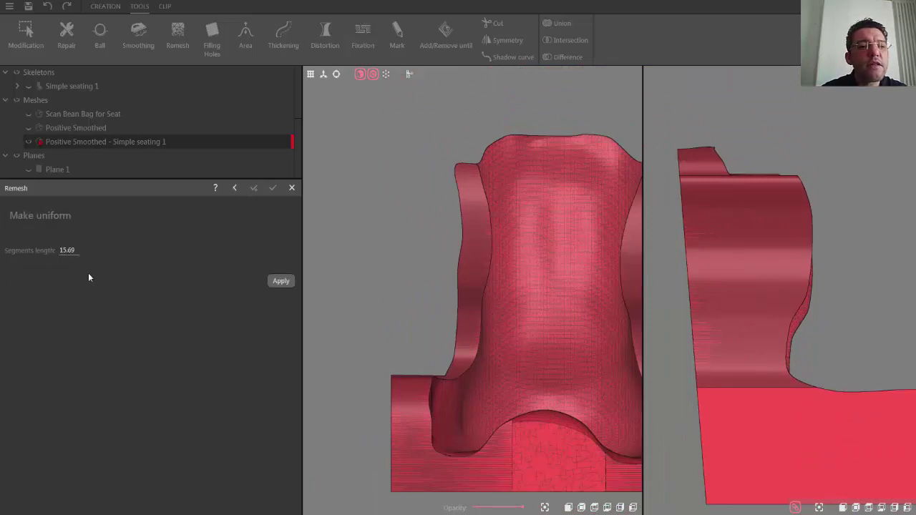
pyautogui.doubleClick(67, 250)
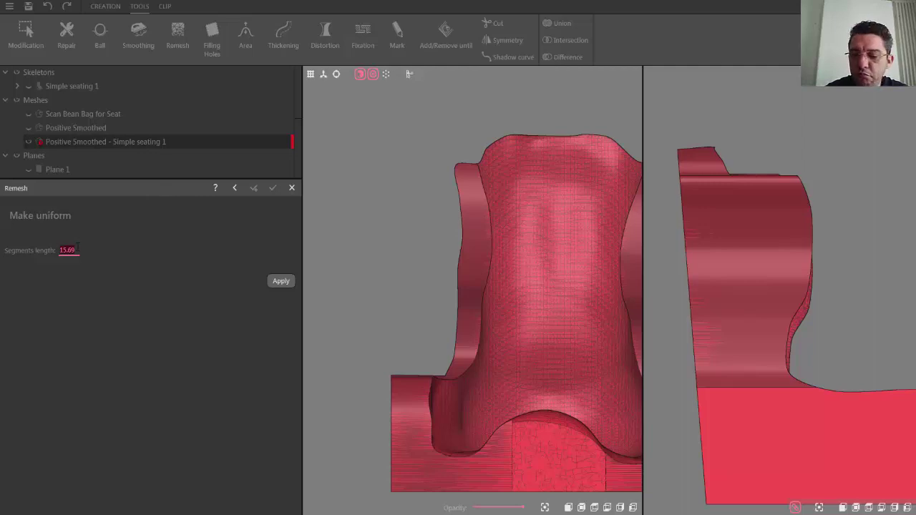
pyautogui.write('8')
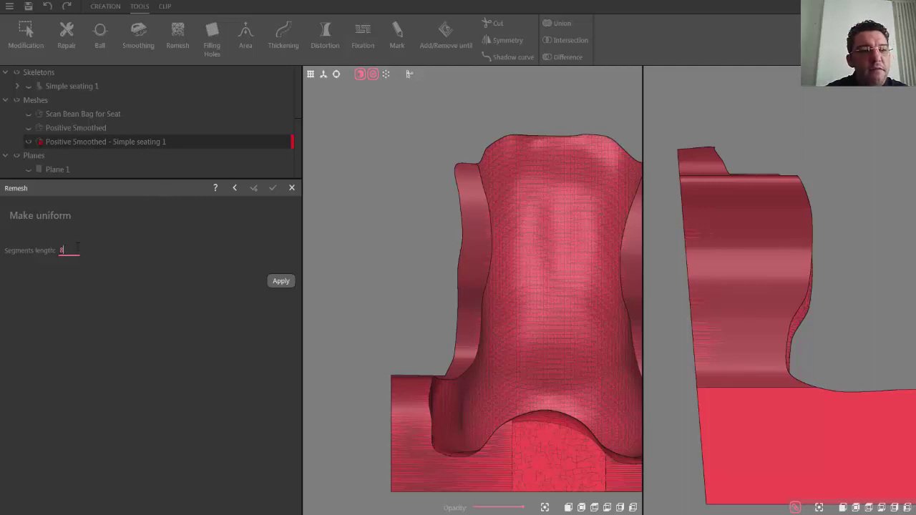
pyautogui.click(281, 281)
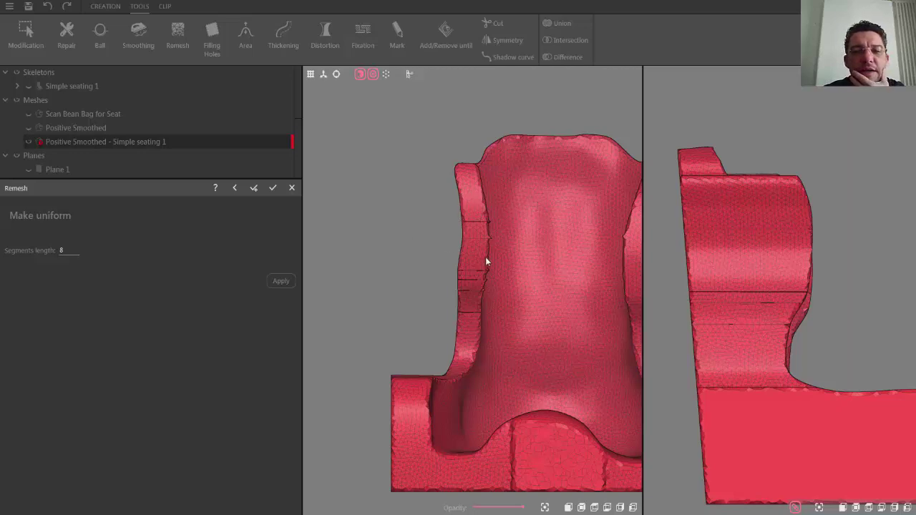
pyautogui.click(274, 189)
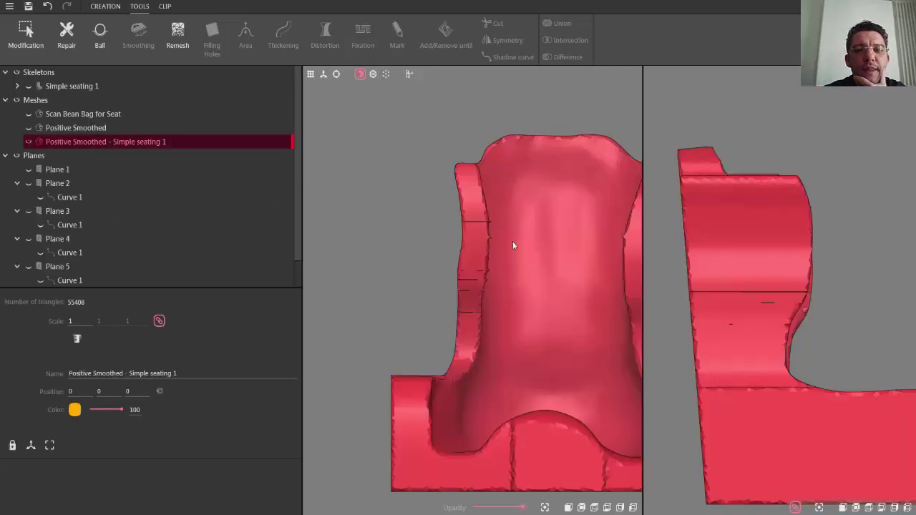
# Inspect the remeshed seat's cut sides obliquely and repair the mesh as a closed mesh.
pyautogui.scroll(-3, 526, 294)
pyautogui.moveTo(560, 315); pyautogui.dragTo(493, 209, button='middle')
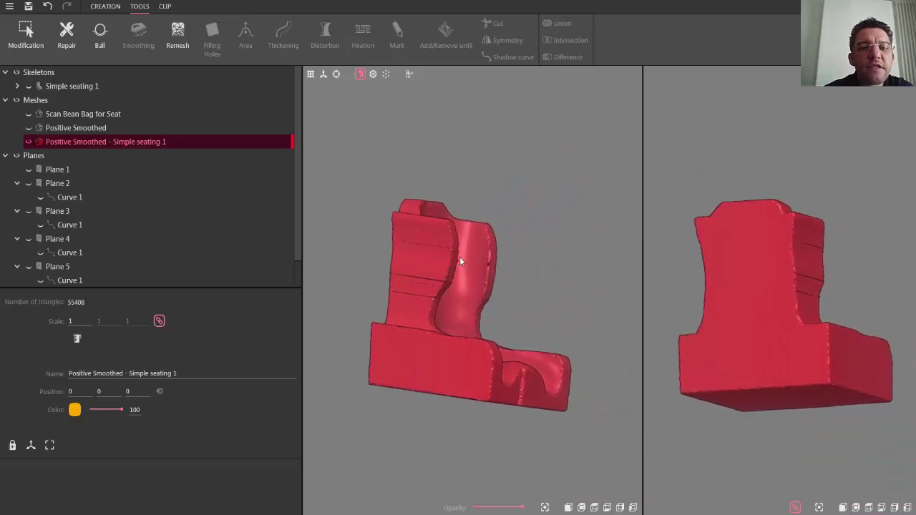
pyautogui.moveTo(496, 263); pyautogui.dragTo(438, 254, button='middle')
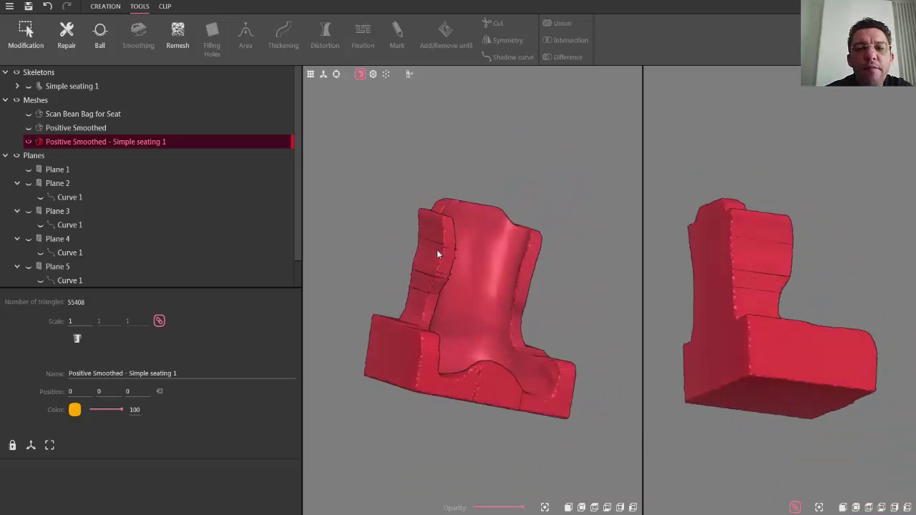
pyautogui.scroll(5, 475, 268)
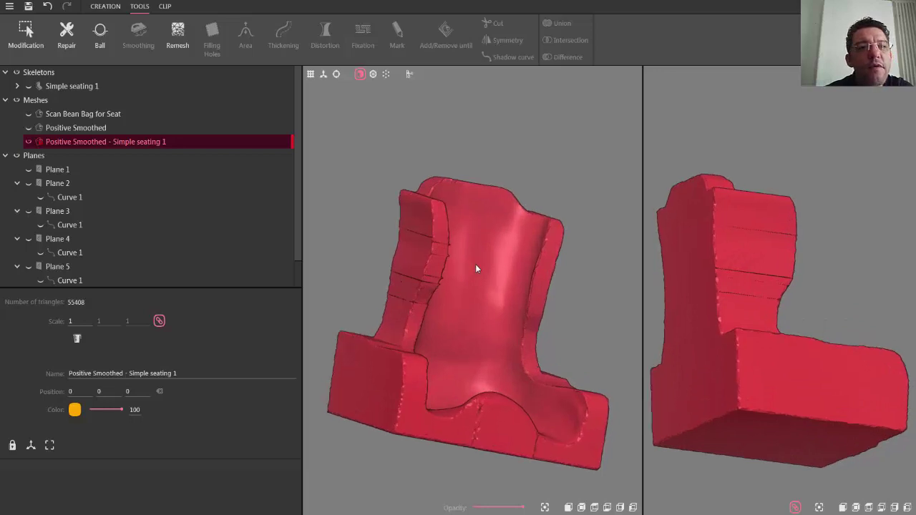
pyautogui.scroll(-5, 476, 269)
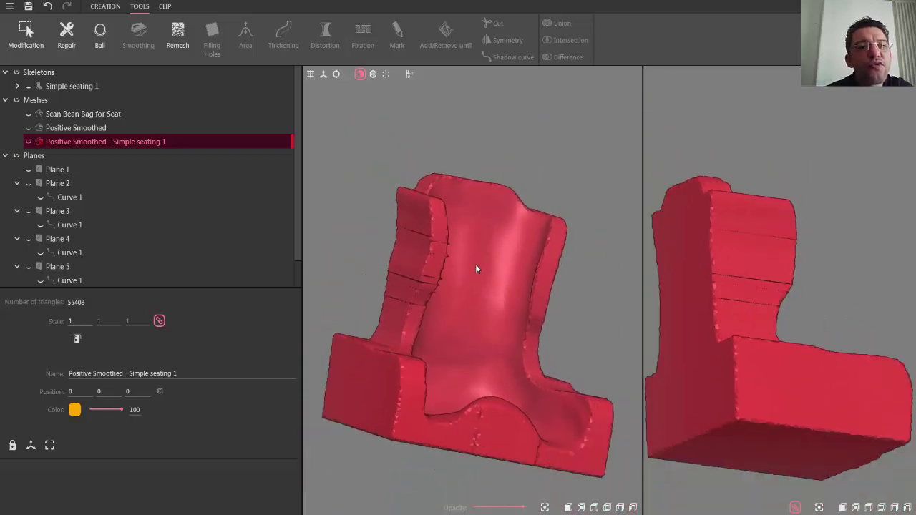
pyautogui.click(65, 41)
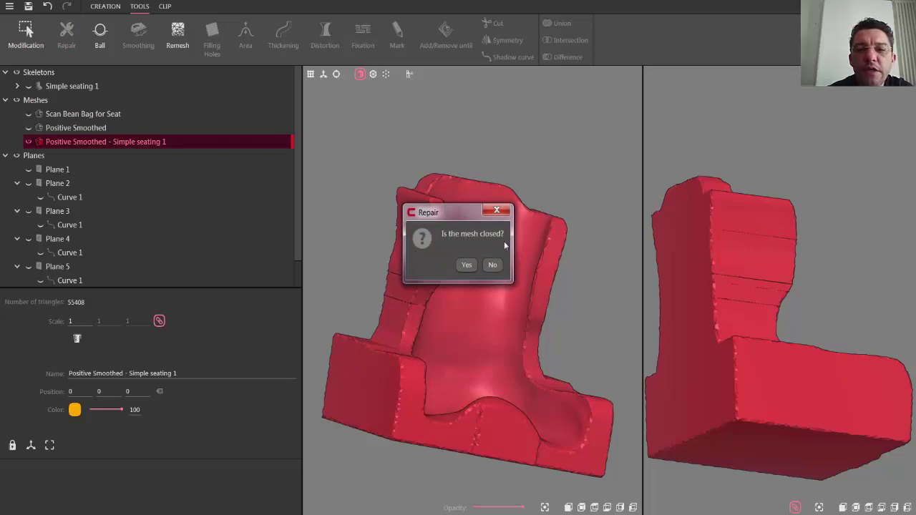
pyautogui.click(467, 265)
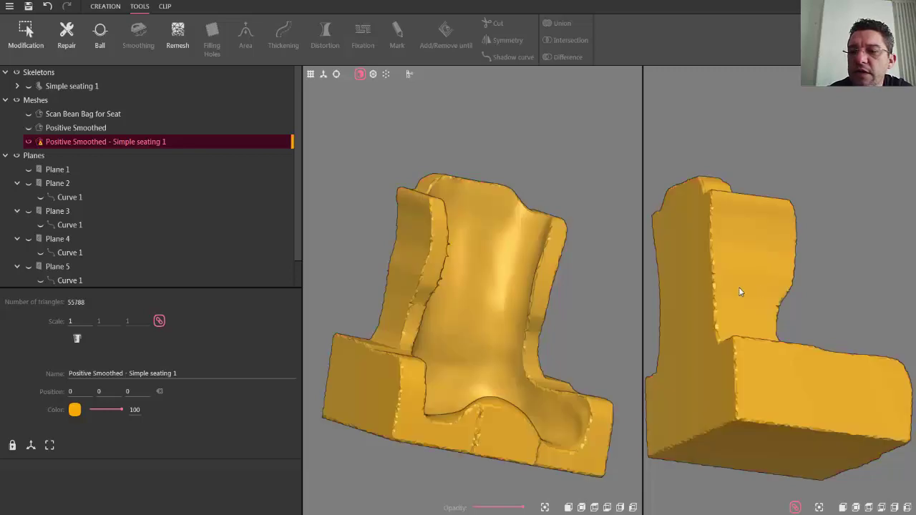
# Create a new plane facing the top view of the repaired seat mesh, using a margin of 5.
pyautogui.scroll(-4, 509, 365)
pyautogui.moveTo(484, 317); pyautogui.dragTo(520, 357, button='middle')
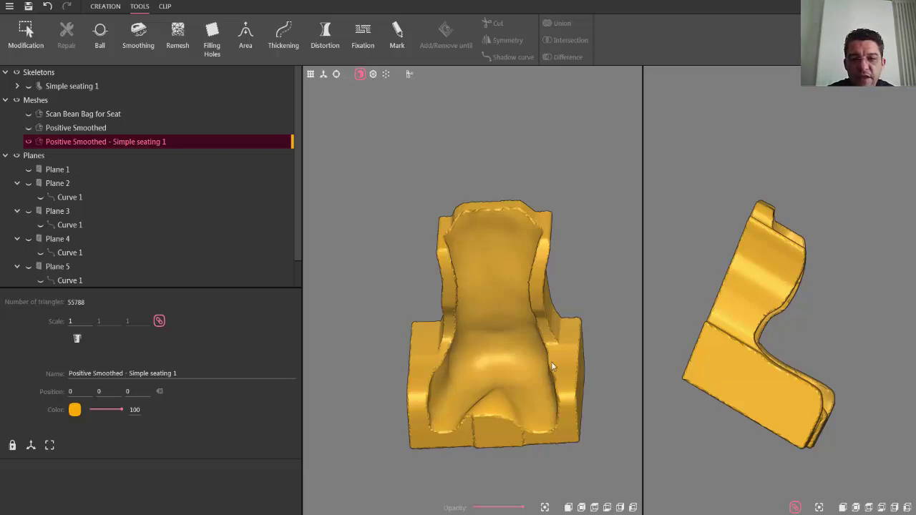
pyautogui.click(595, 507)
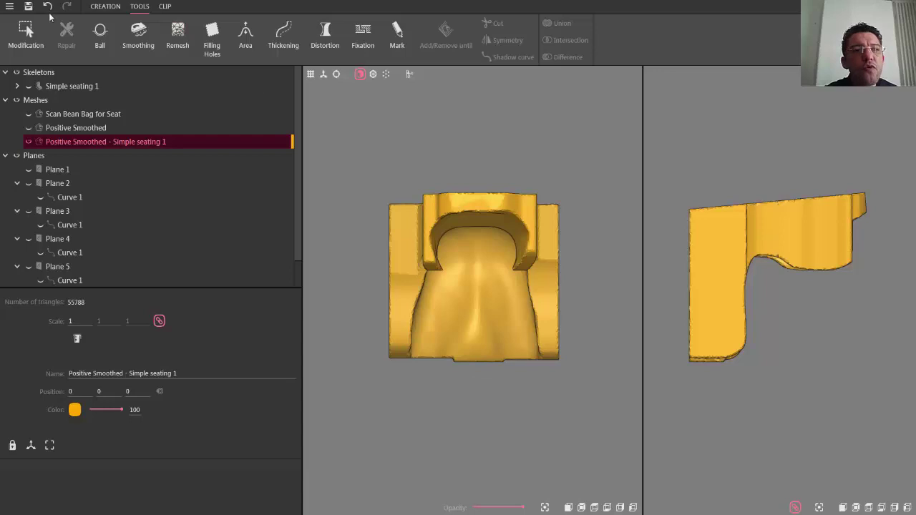
pyautogui.click(106, 6)
pyautogui.click(54, 35)
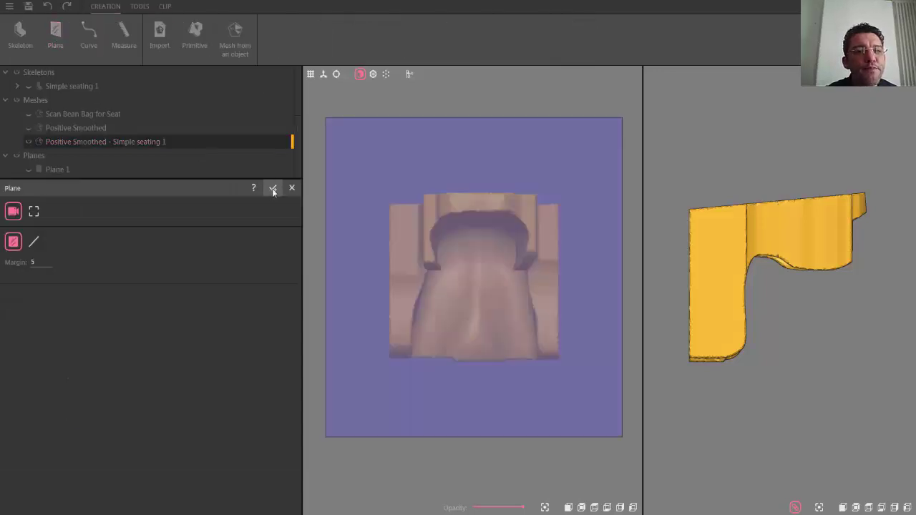
pyautogui.click(273, 189)
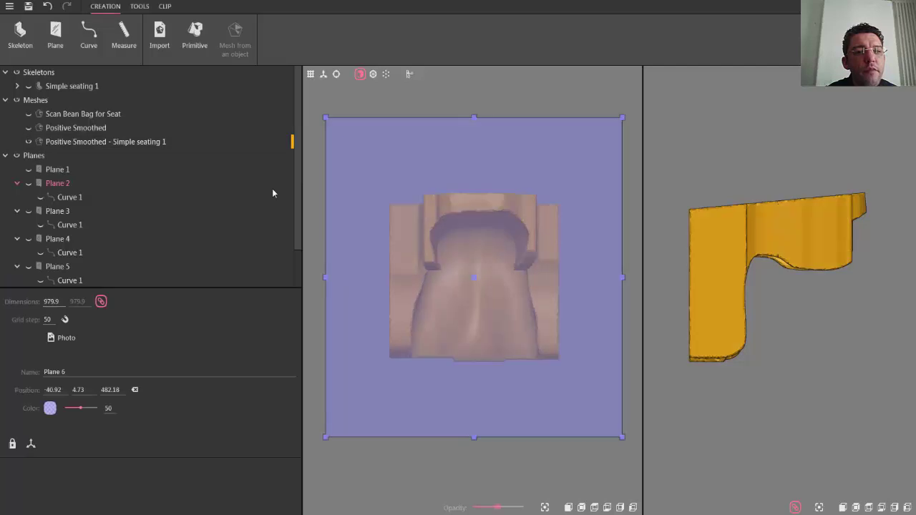
# Draw a closed curve on Plane 6 enclosing the excess material along the seat's left side, following the side's contour.
pyautogui.click(89, 33)
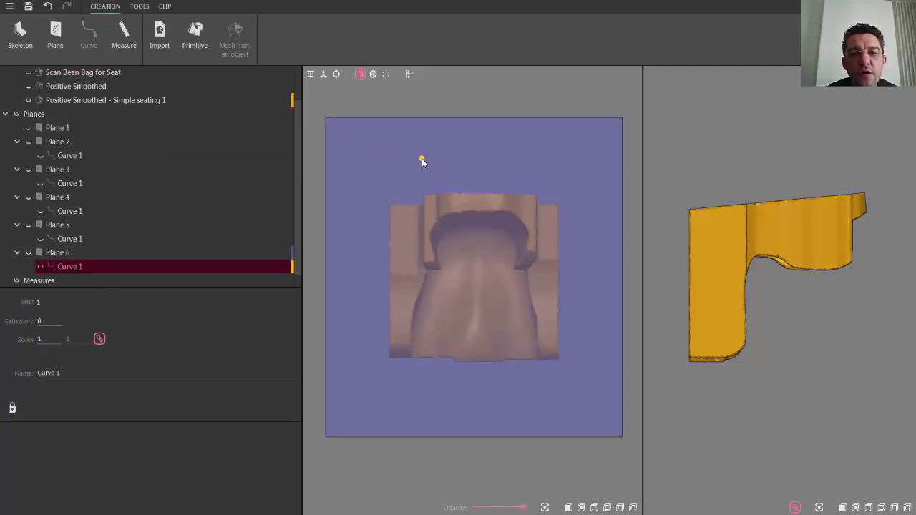
pyautogui.click(422, 158)
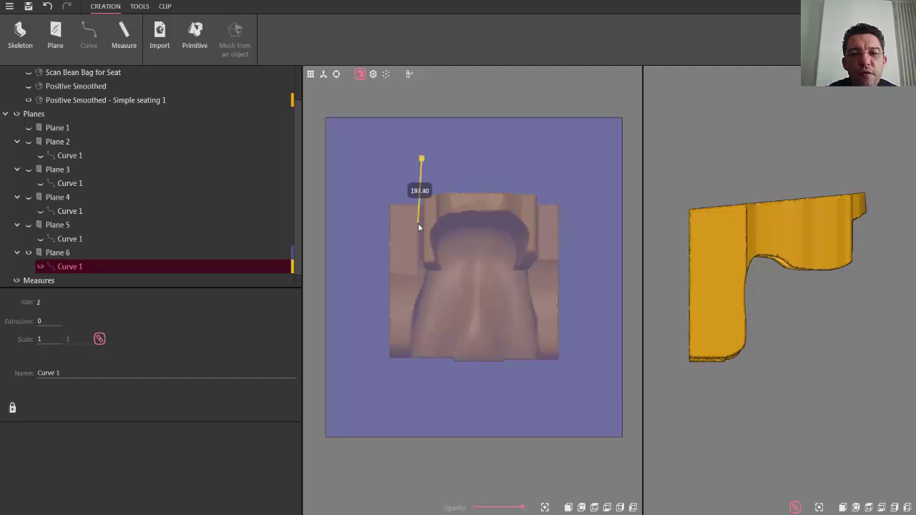
pyautogui.click(418, 206)
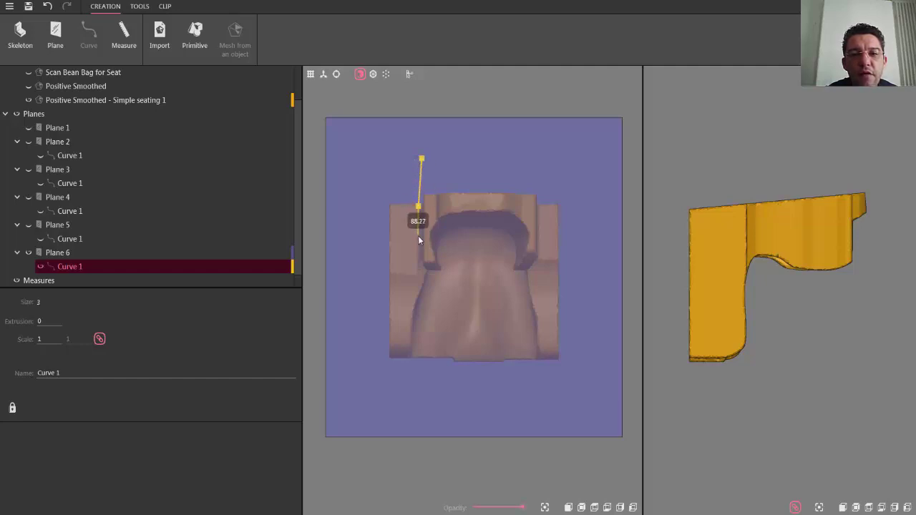
pyautogui.click(418, 245)
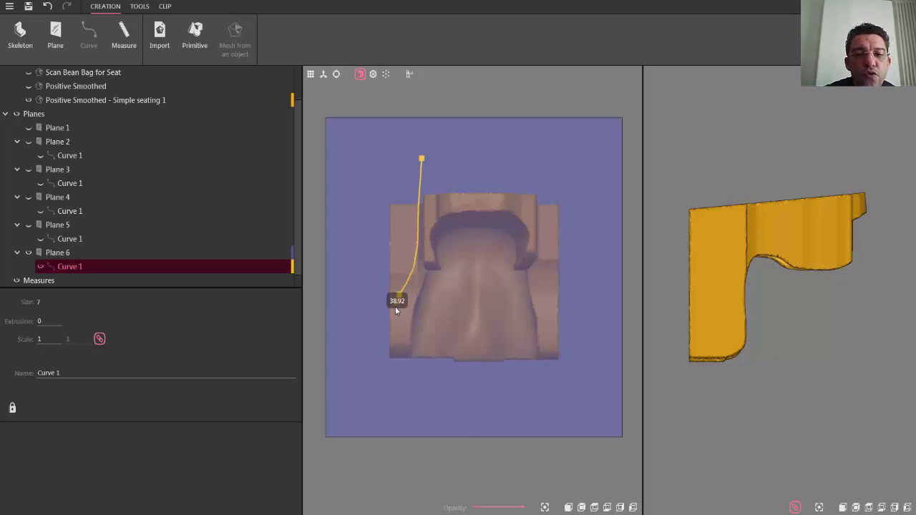
pyautogui.click(395, 307)
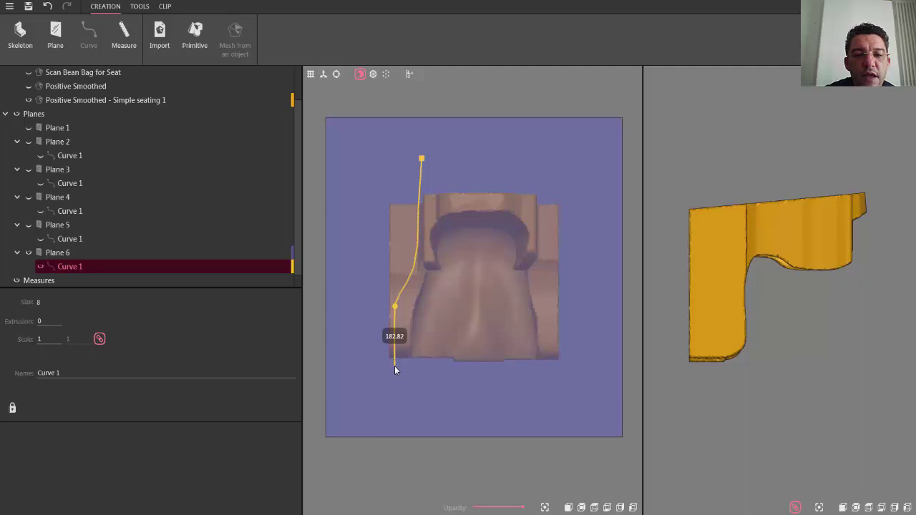
pyautogui.click(395, 365)
pyautogui.click(375, 363)
pyautogui.click(379, 234)
pyautogui.click(382, 159)
pyautogui.click(421, 159)
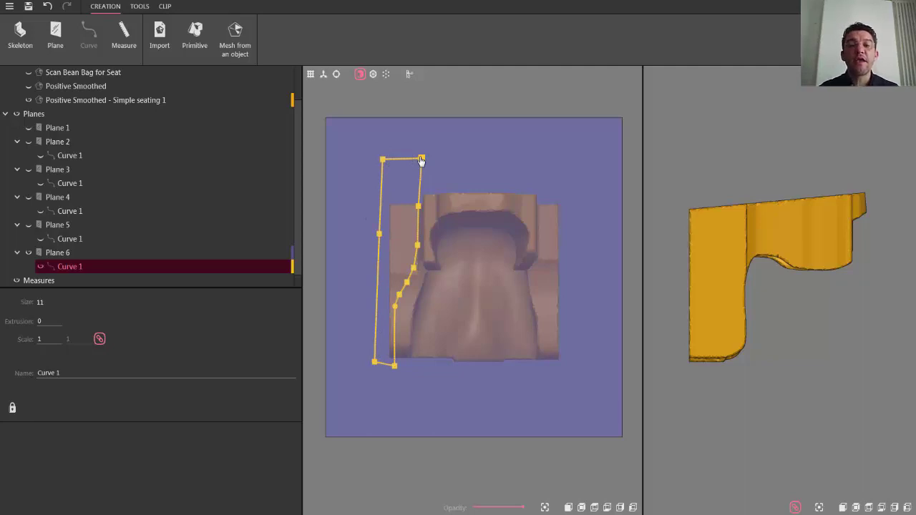
# Set the extrusion of the Plane 6 curve to -900 so it passes through the whole seat mesh.
pyautogui.scroll(-5, 843, 280)
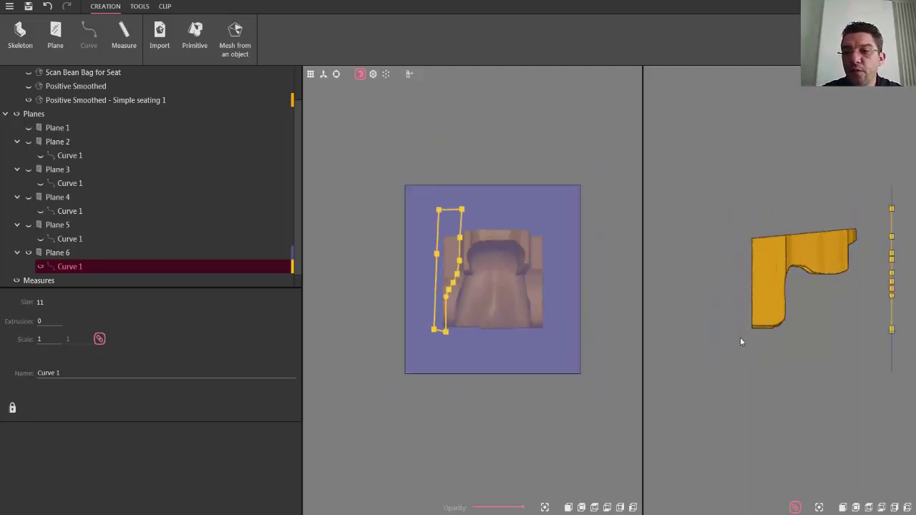
pyautogui.click(43, 321)
pyautogui.write('60')
pyautogui.press('Return')
pyautogui.write('-60')
pyautogui.press('Return')
pyautogui.write('-480')
pyautogui.press('Return')
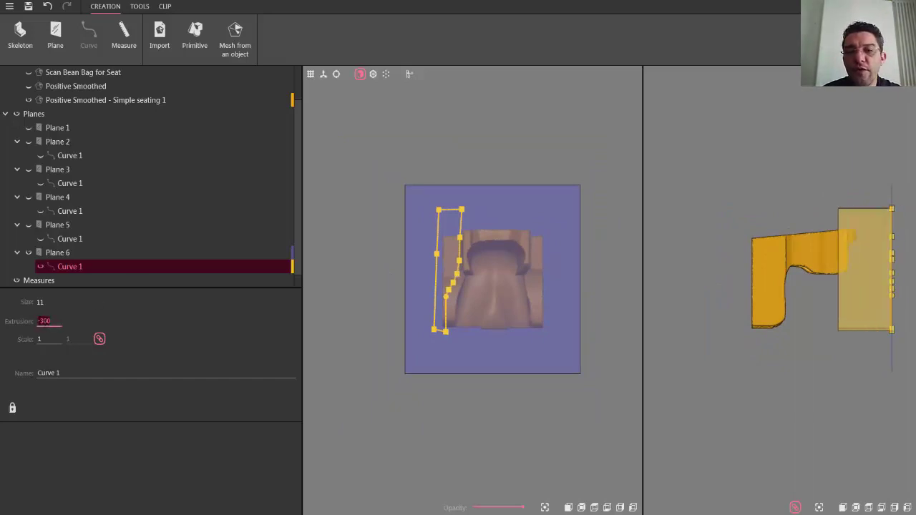
pyautogui.write('-900')
pyautogui.press('Return')
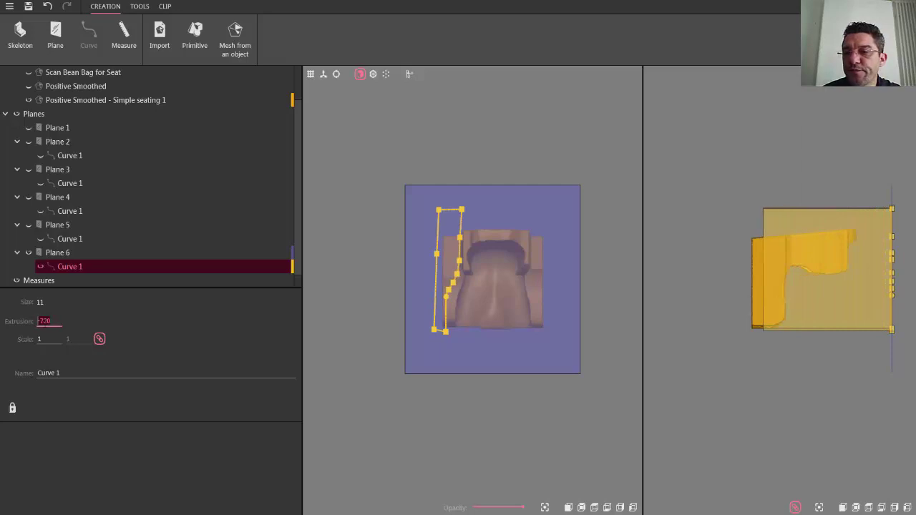
# Refine the Plane 6 curve by adjusting its upper contour point, its lower bend points and its lower inner corner.
pyautogui.scroll(6, 495, 301)
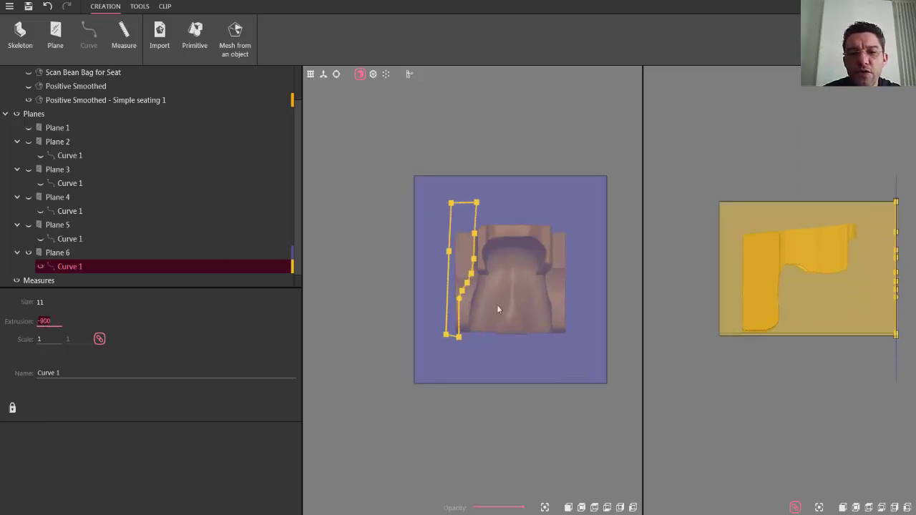
pyautogui.scroll(1, 491, 288)
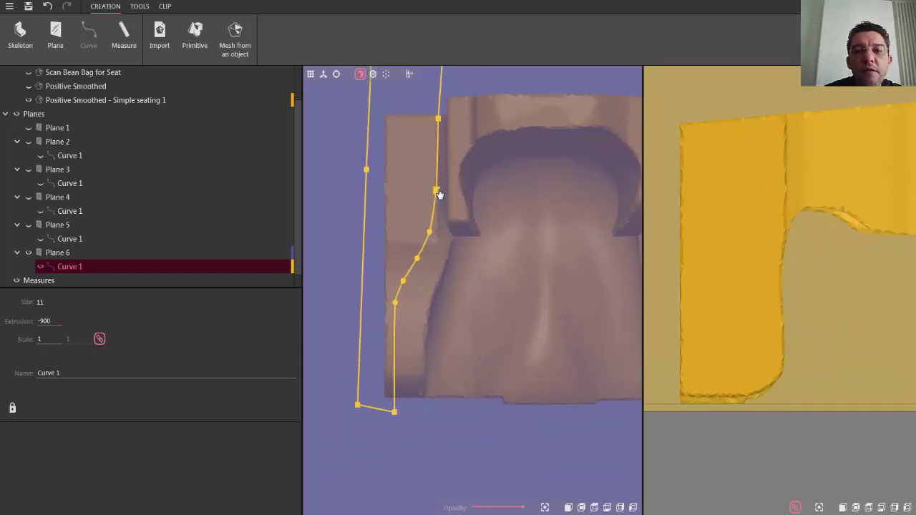
pyautogui.moveTo(438, 119); pyautogui.dragTo(437, 114)
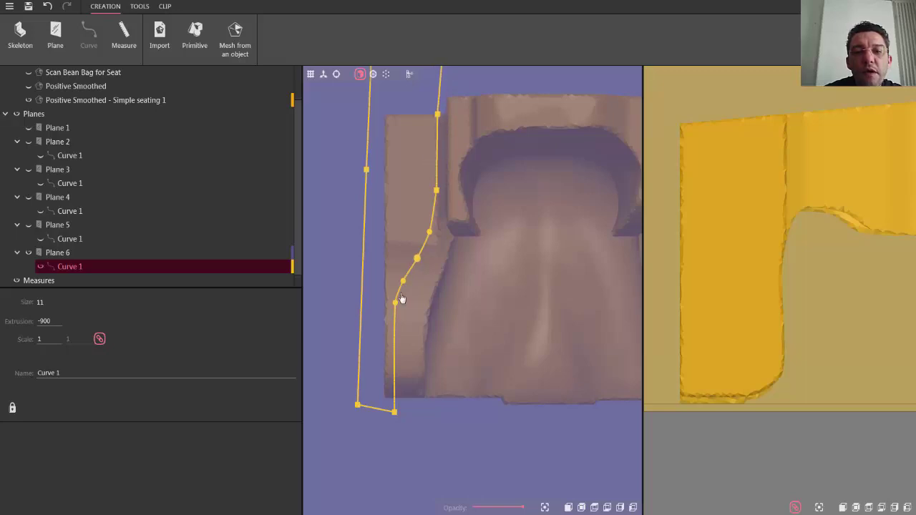
pyautogui.moveTo(395, 304)
pyautogui.mouseDown()
pyautogui.moveTo(395, 320)
pyautogui.moveTo(405, 290)
pyautogui.moveTo(397, 323)
pyautogui.mouseUp()
pyautogui.moveTo(394, 413); pyautogui.dragTo(396, 413)
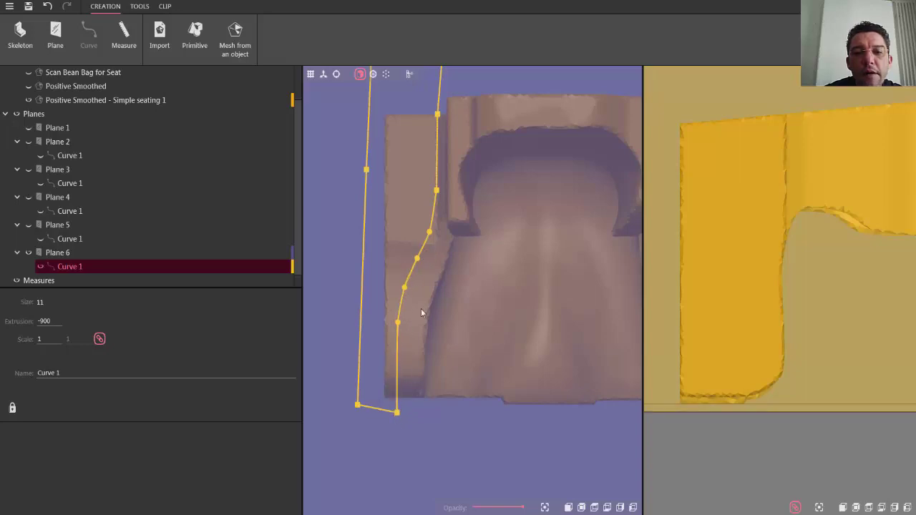
pyautogui.scroll(-4, 456, 366)
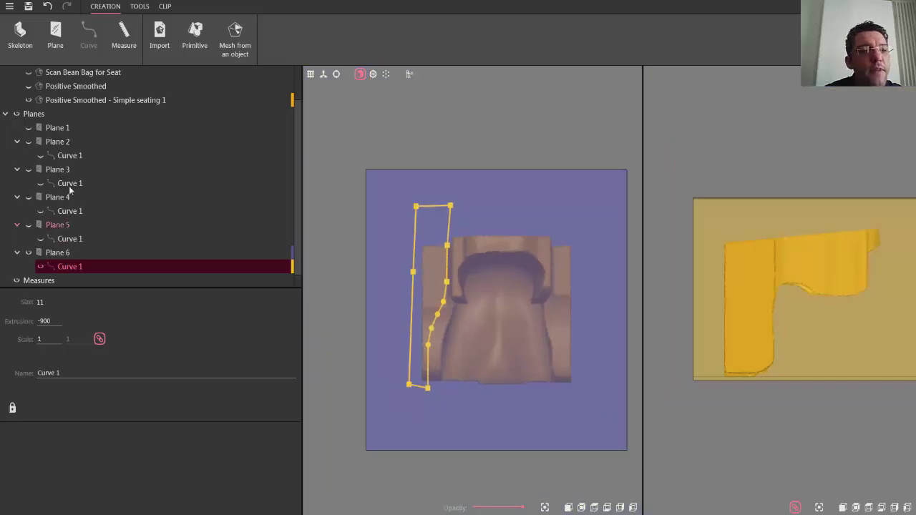
# Remove the Plane 6 curve's extruded volume from the Positive Smoothed - Simple seating 1 mesh with Add/Remove until, Material removal.
pyautogui.click(111, 99)
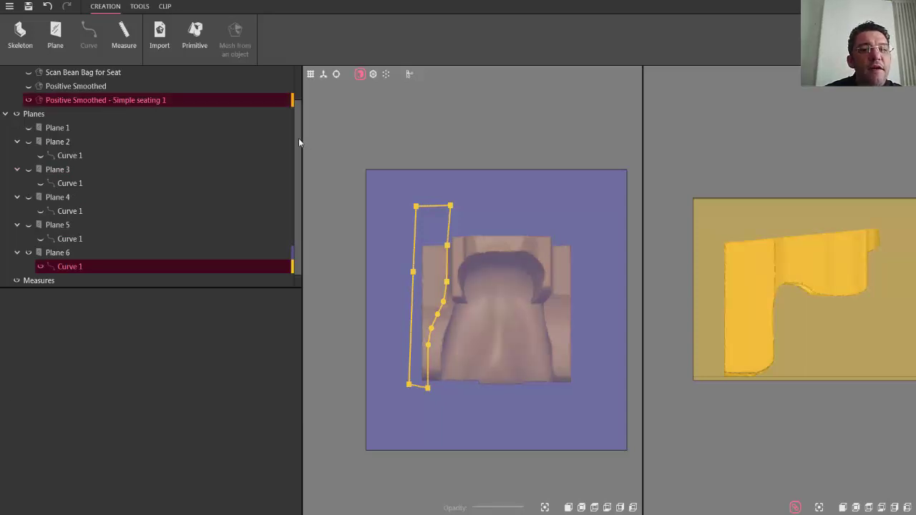
pyautogui.moveTo(299, 141); pyautogui.dragTo(298, 98)
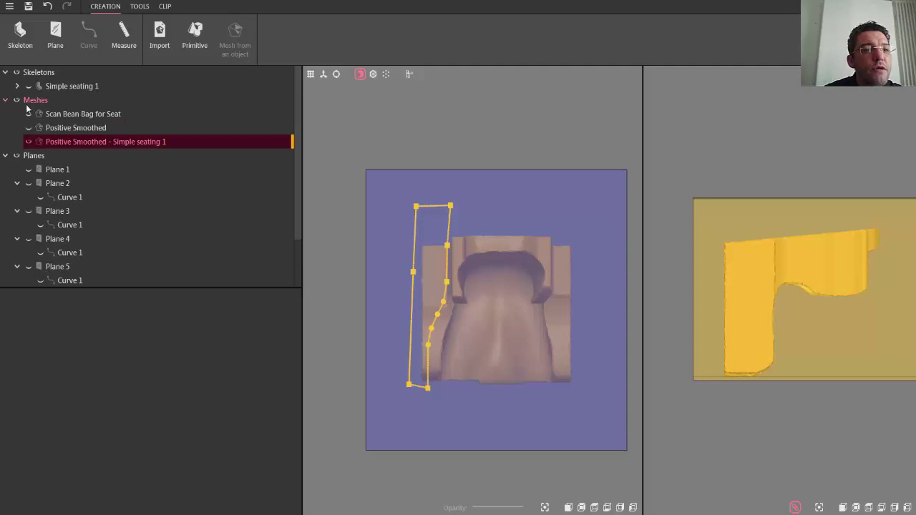
pyautogui.click(139, 9)
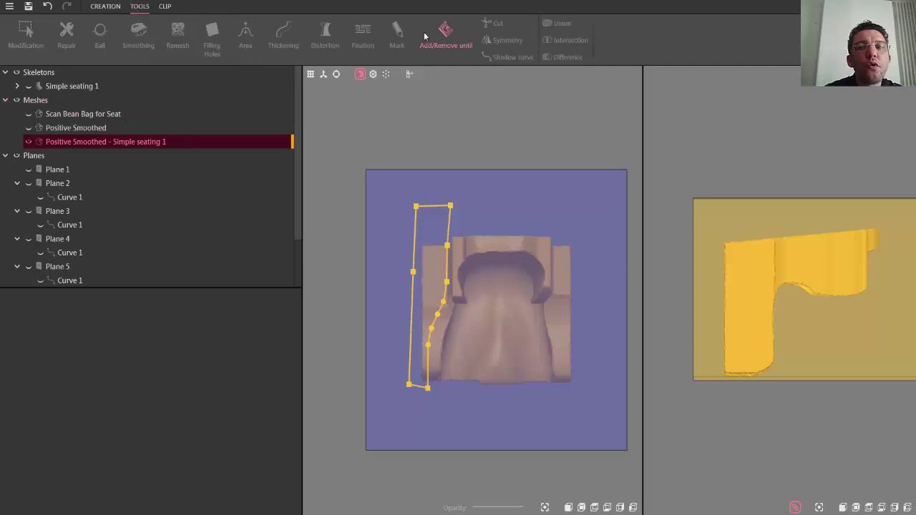
pyautogui.click(442, 30)
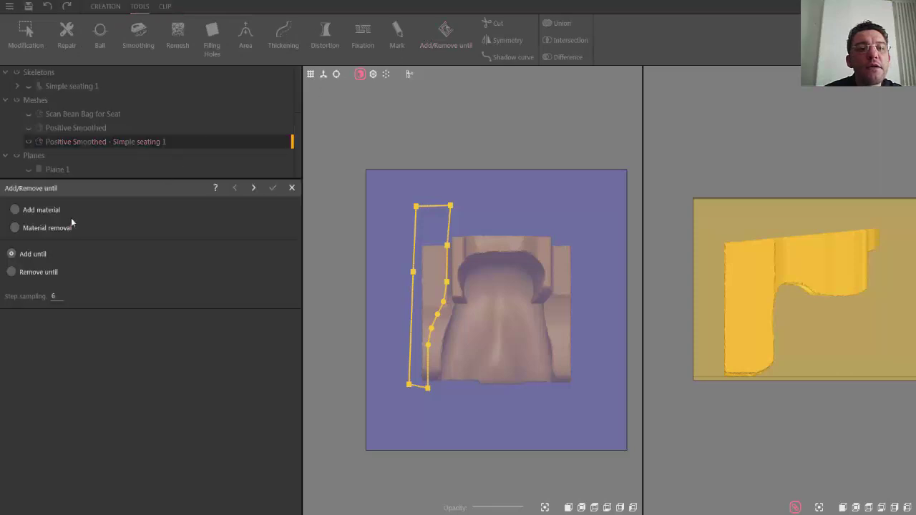
pyautogui.click(15, 227)
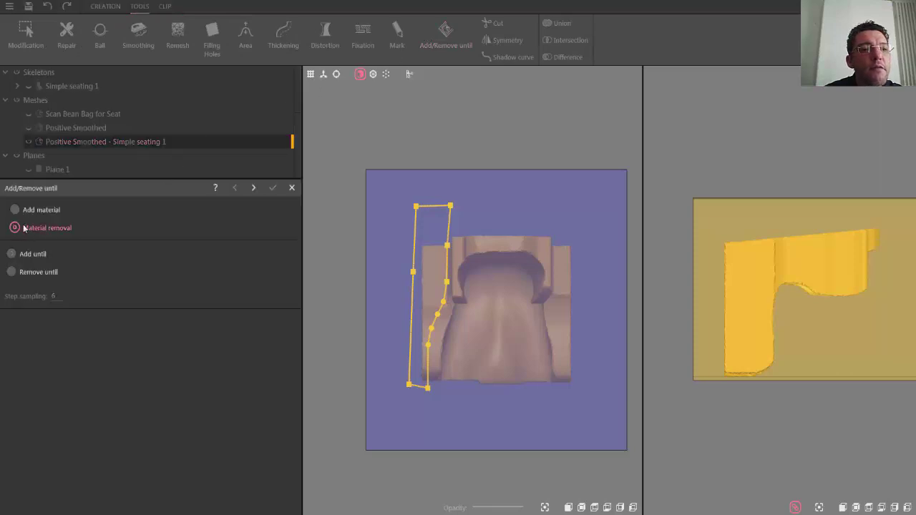
pyautogui.click(253, 188)
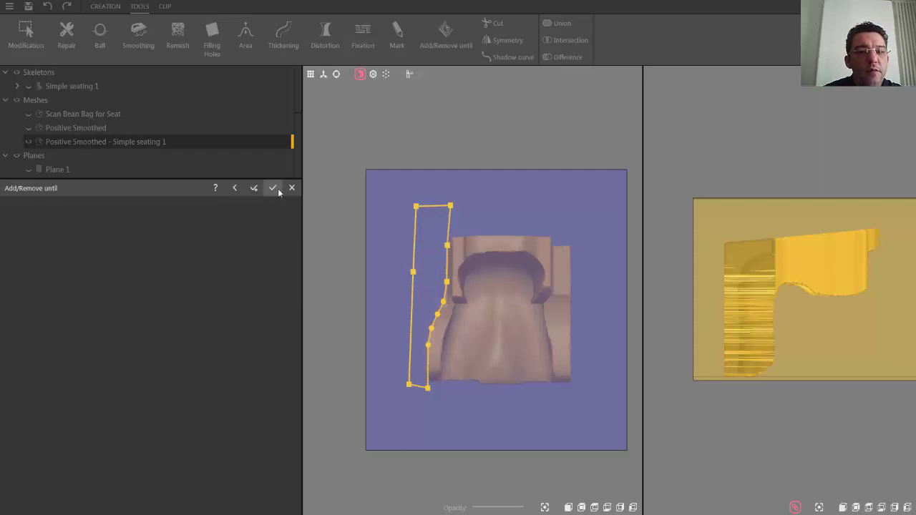
pyautogui.click(274, 188)
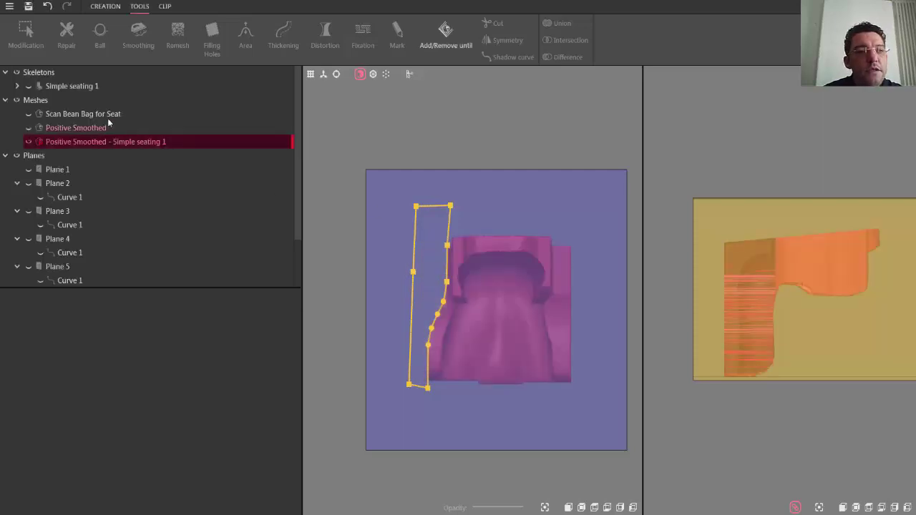
# Hide Plane 6 and create a new plane facing the top view of the seat with a margin of 5.
pyautogui.click(105, 7)
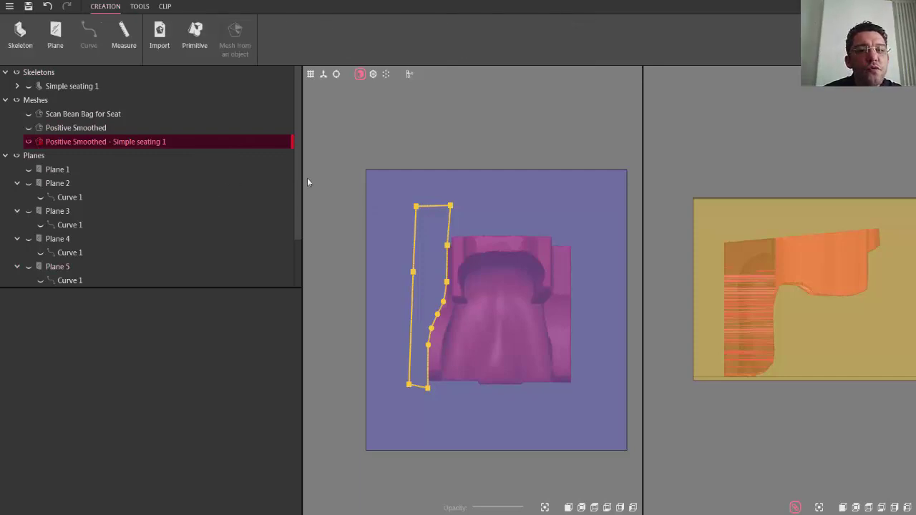
pyautogui.scroll(-2, 300, 179)
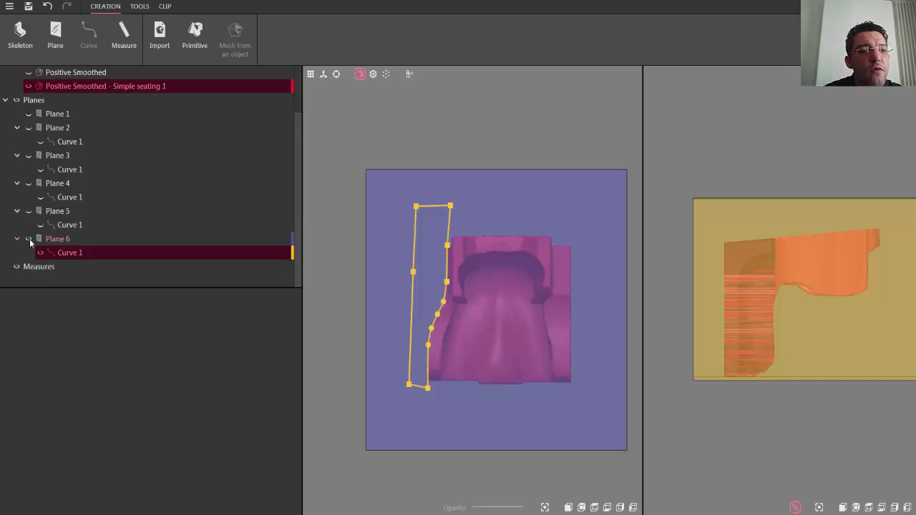
pyautogui.click(55, 30)
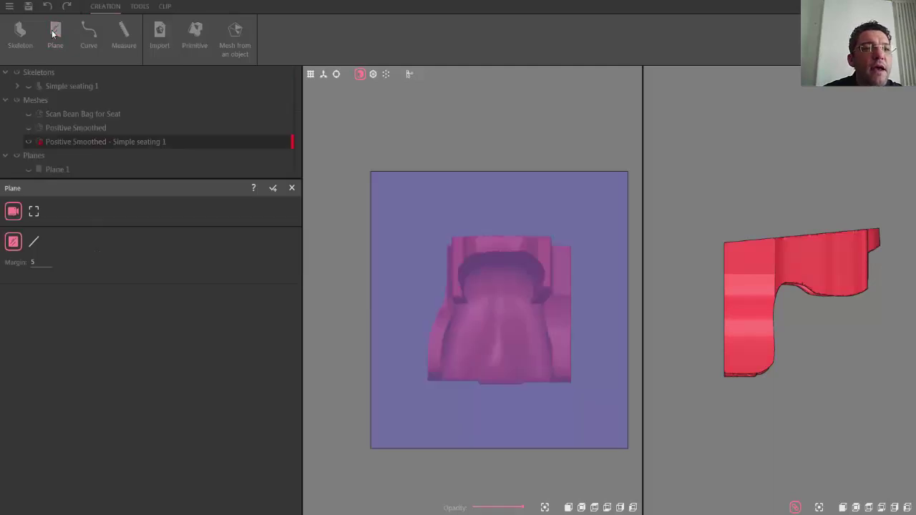
pyautogui.click(273, 188)
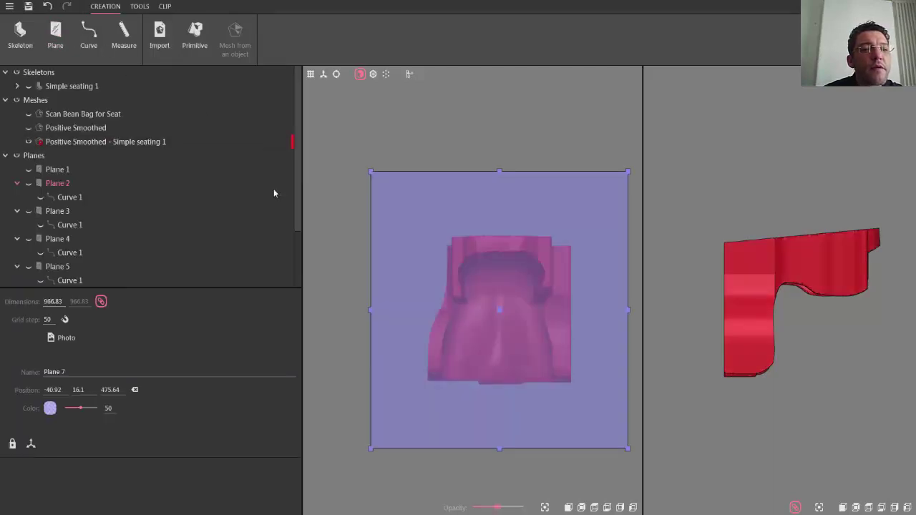
# Draw a closed curve on Plane 7 around the excess material along the seat's right side and adjust its lower inner corner.
pyautogui.click(89, 32)
pyautogui.scroll(5, 567, 242)
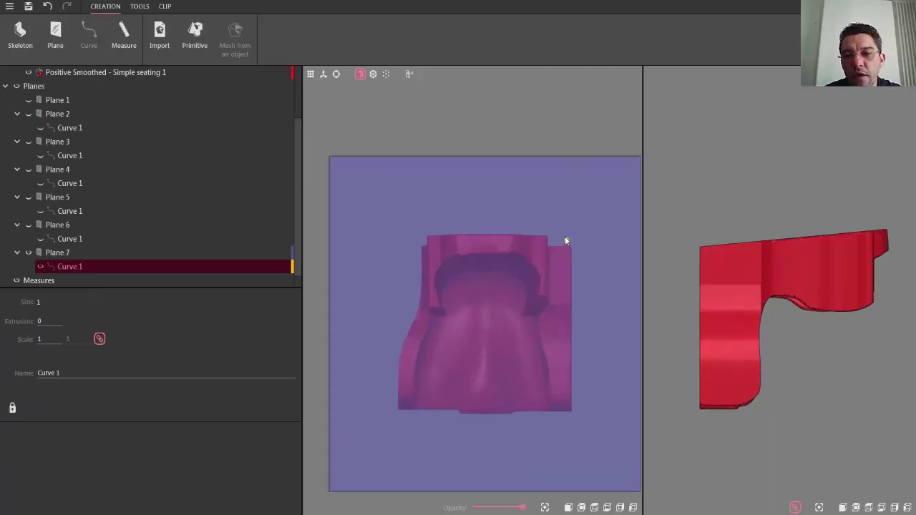
pyautogui.moveTo(544, 198); pyautogui.dragTo(545, 311)
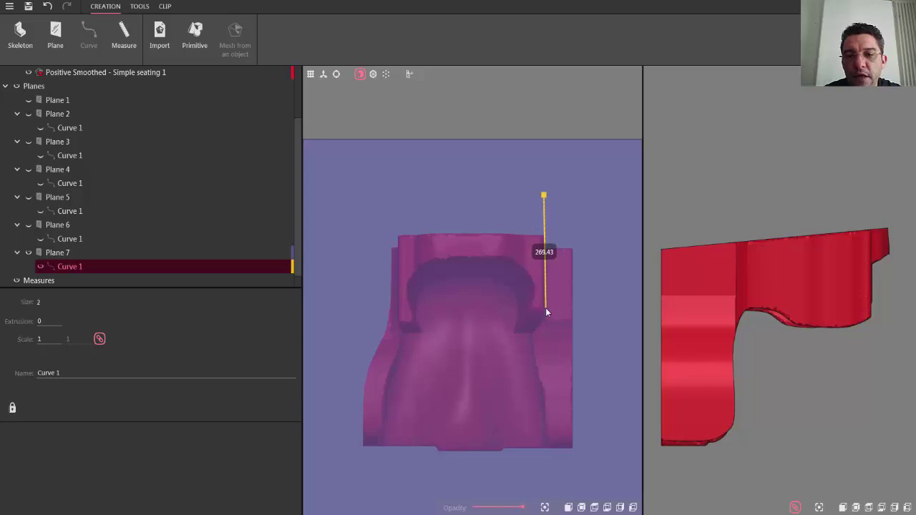
pyautogui.moveTo(546, 308); pyautogui.dragTo(550, 322)
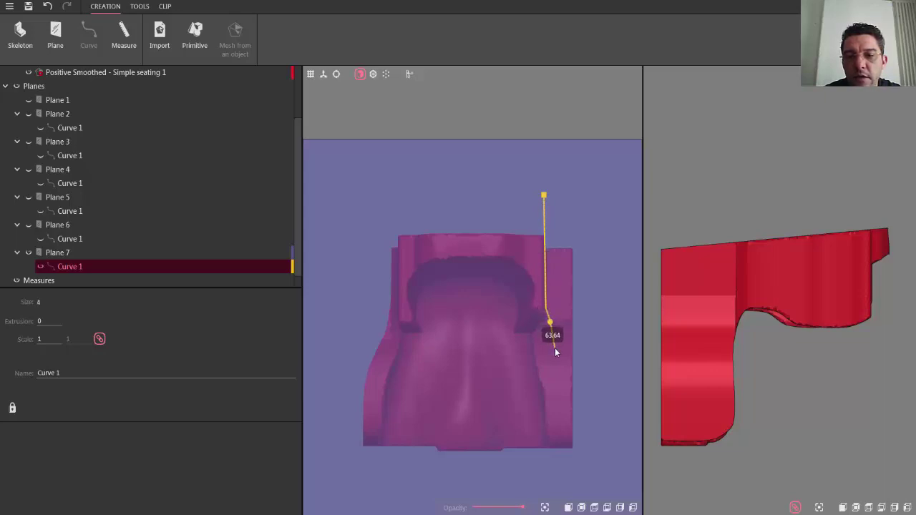
pyautogui.click(560, 366)
pyautogui.click(562, 390)
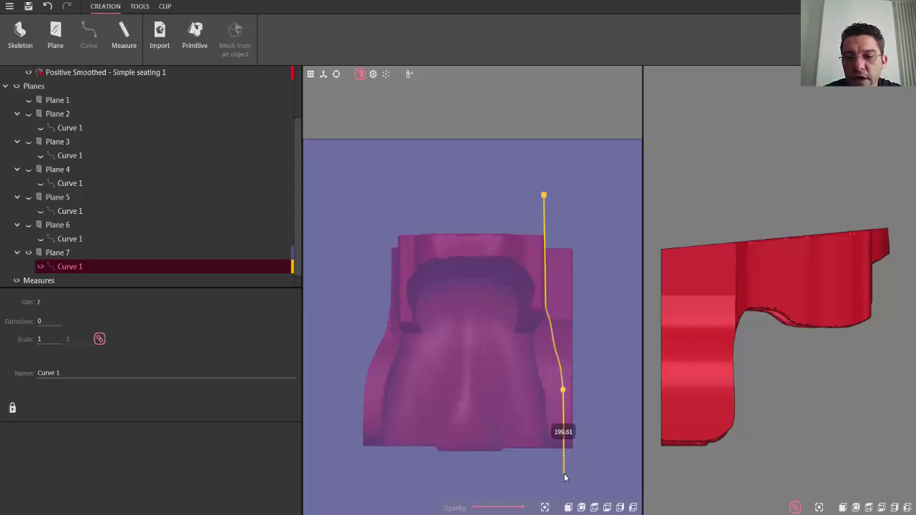
pyautogui.click(564, 473)
pyautogui.click(595, 476)
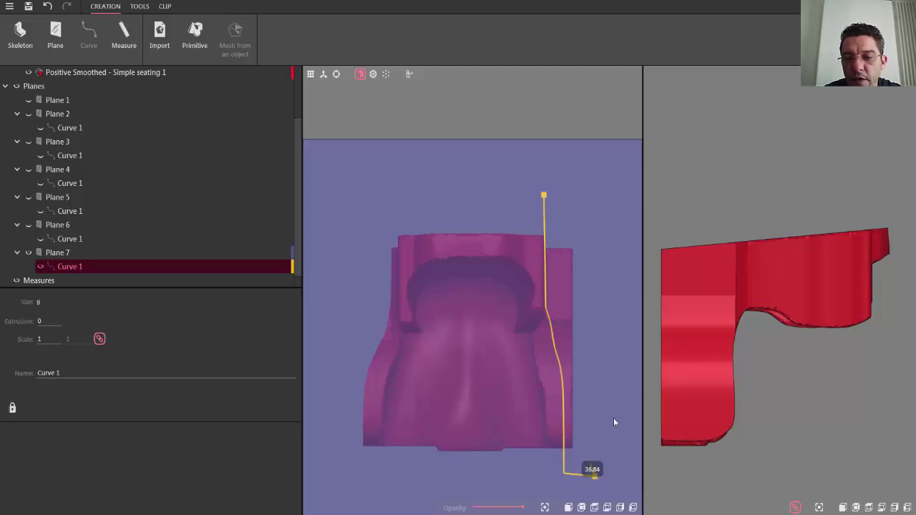
pyautogui.click(604, 192)
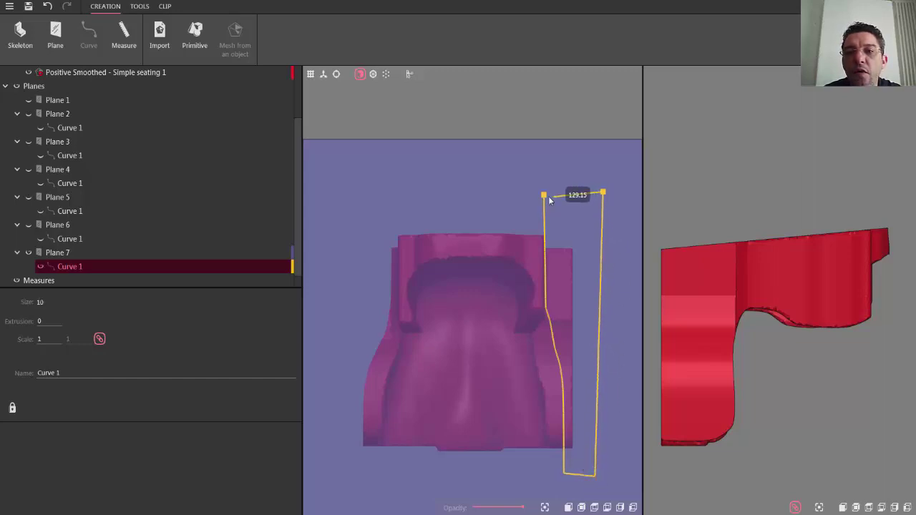
pyautogui.click(547, 198)
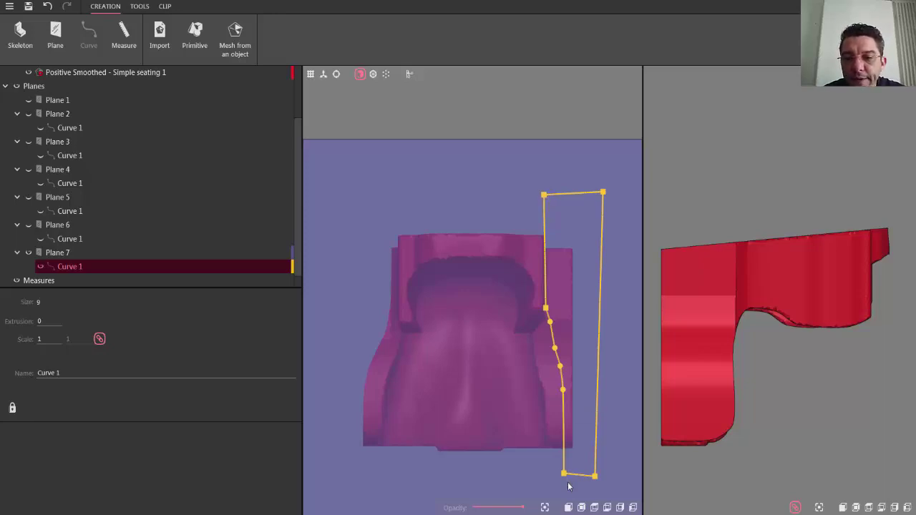
pyautogui.moveTo(566, 478)
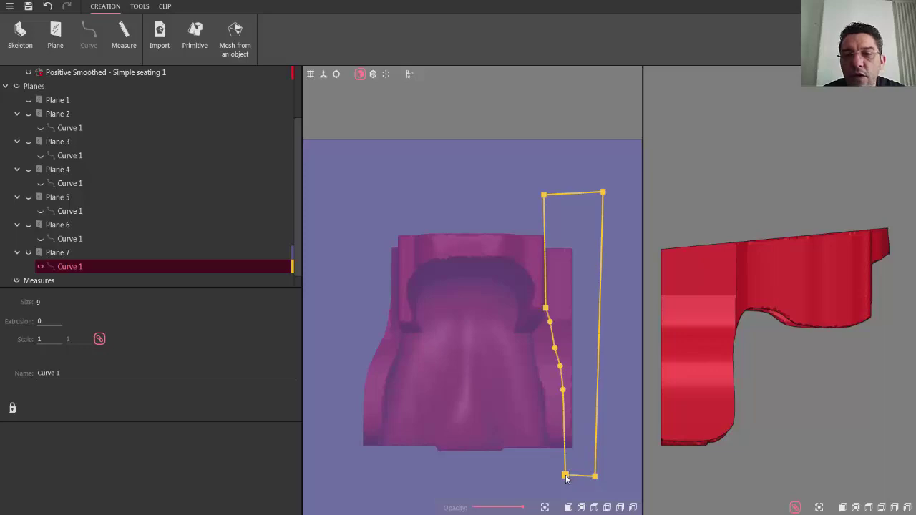
# Set the Plane 7 curve's extrusion to -829 so its volume passes through the whole seat.
pyautogui.scroll(-3, 717, 341)
pyautogui.click(40, 321)
pyautogui.write('11')
pyautogui.scroll(-15, 41, 321)
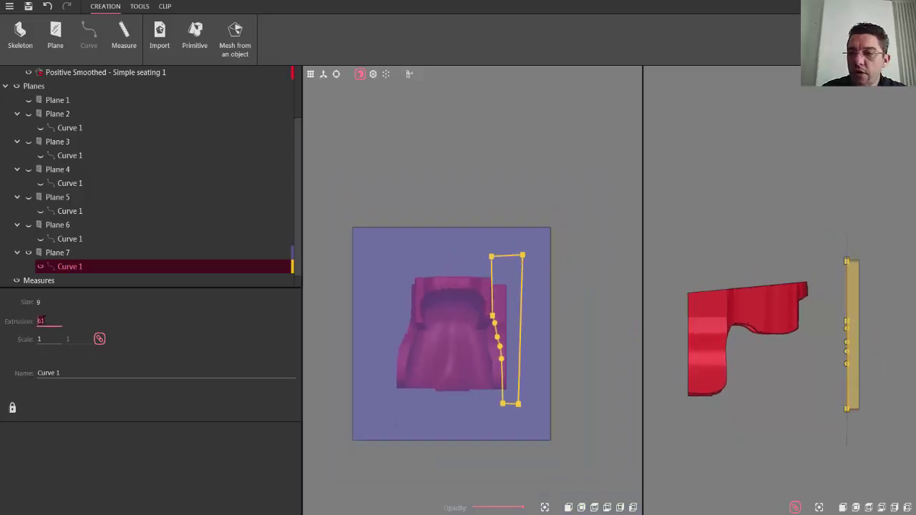
pyautogui.scroll(-20, 41, 320)
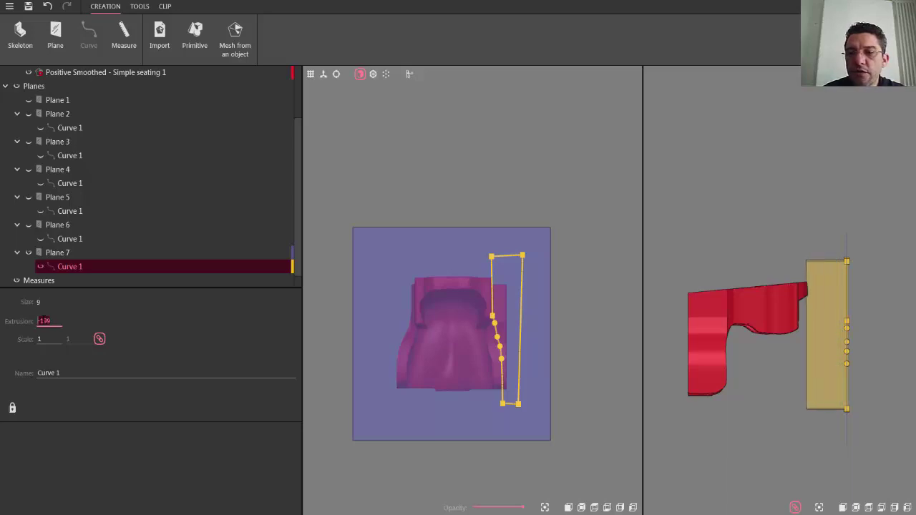
pyautogui.scroll(-20, 40, 321)
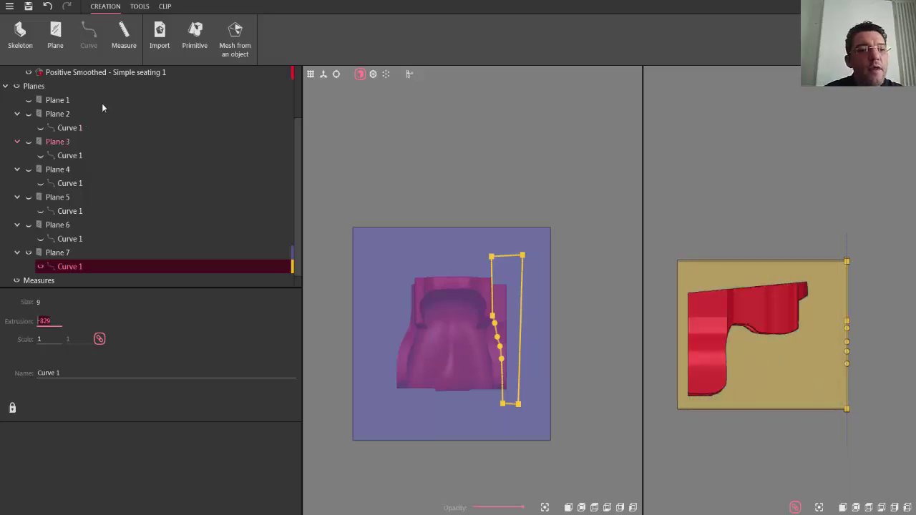
# Remove the Plane 7 curve's extruded volume from the Positive Smoothed - Simple seating 1 mesh with Add/Remove until, Material removal.
pyautogui.click(106, 75)
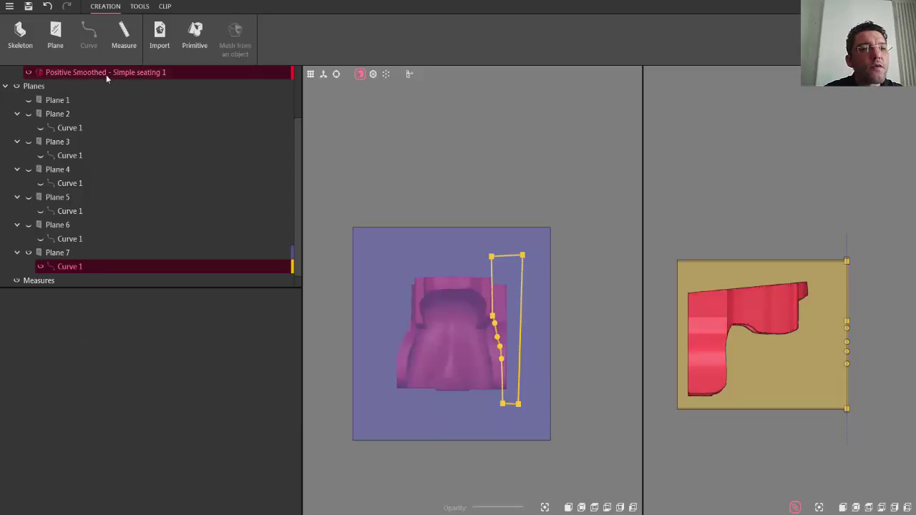
pyautogui.click(140, 7)
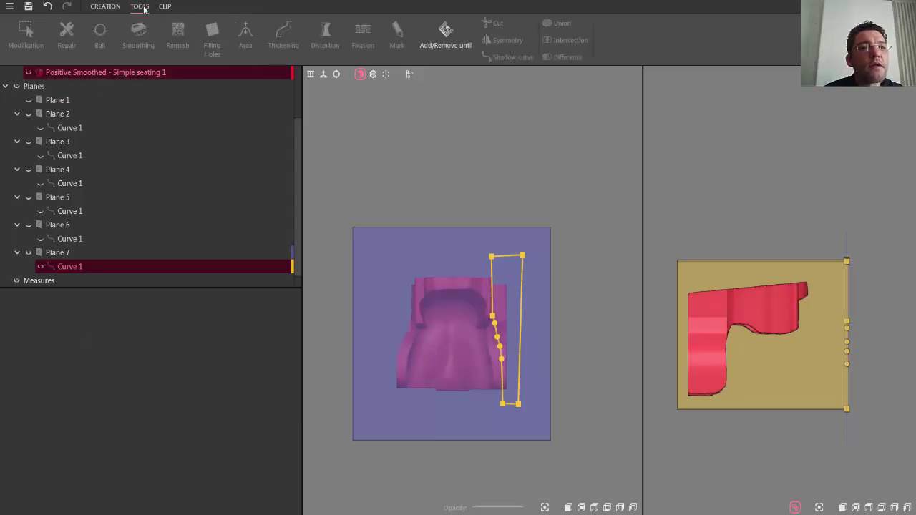
pyautogui.click(446, 32)
pyautogui.click(14, 228)
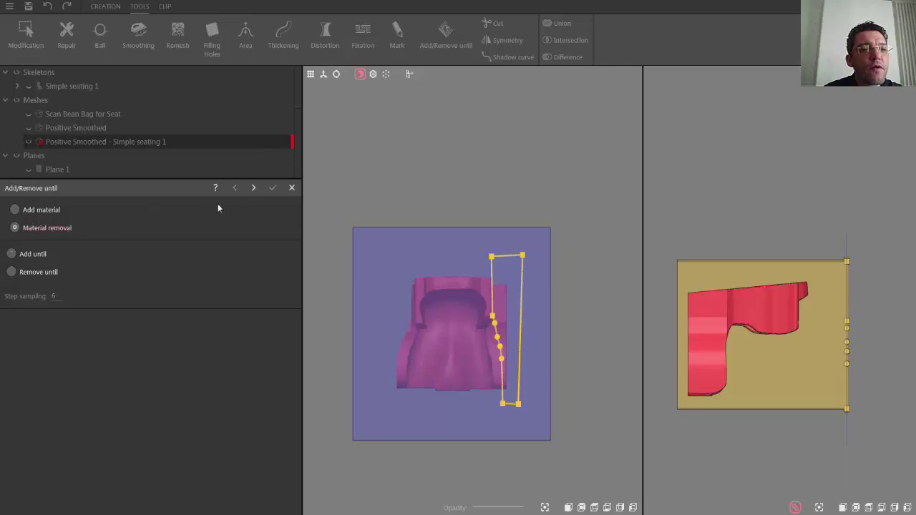
pyautogui.click(254, 187)
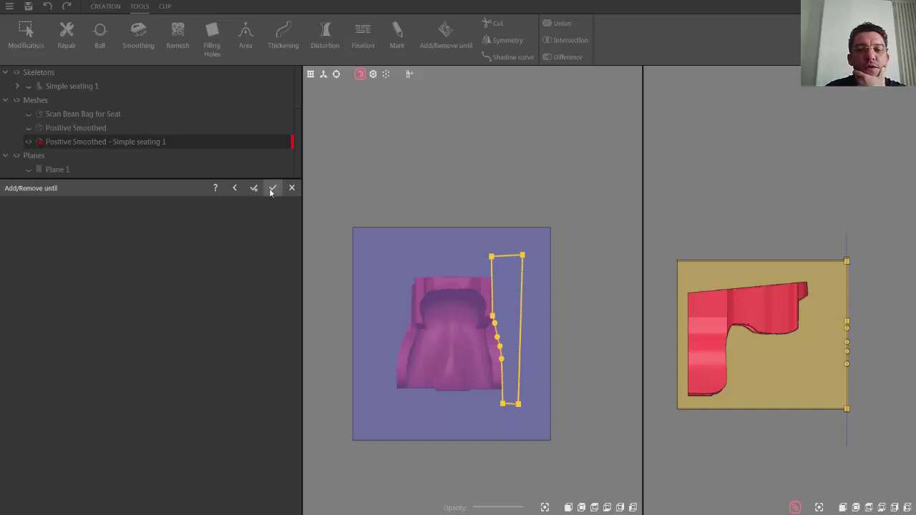
pyautogui.click(272, 189)
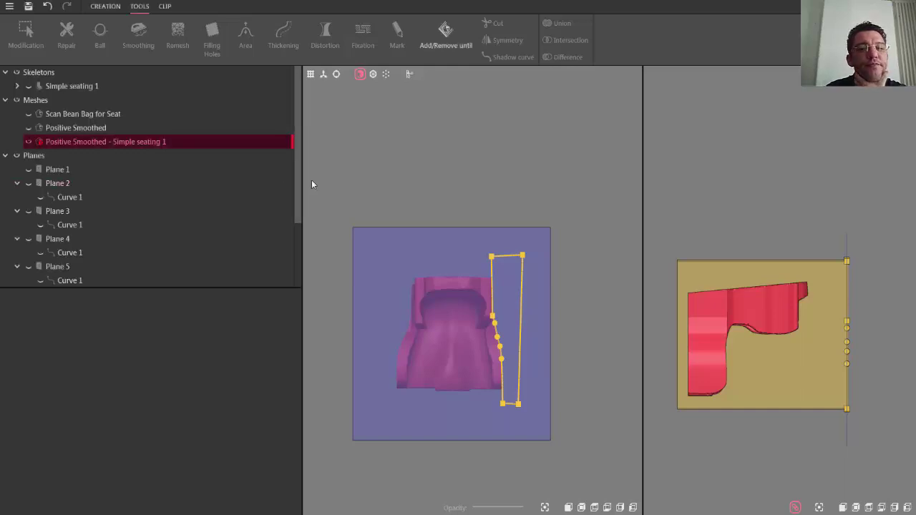
# Hide Plane 7 together with its curve and check the trimmed seat from several angles.
pyautogui.click(383, 264)
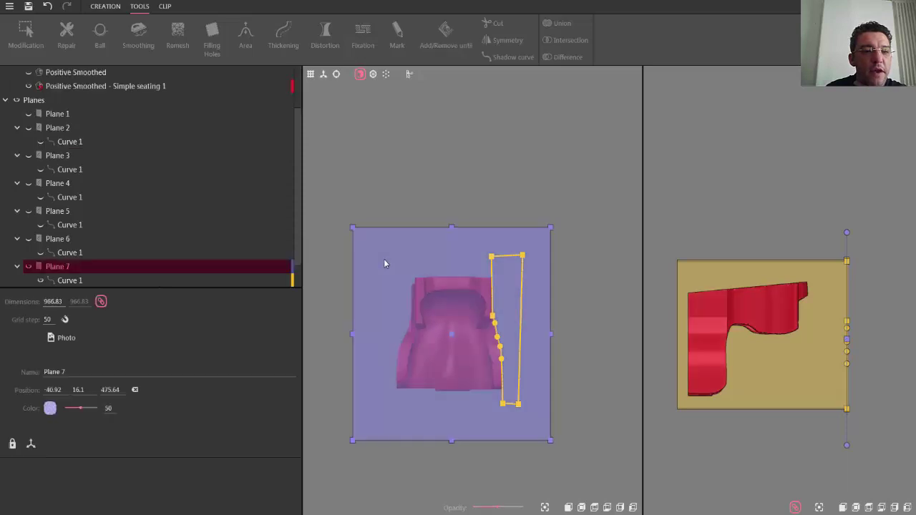
pyautogui.click(29, 267)
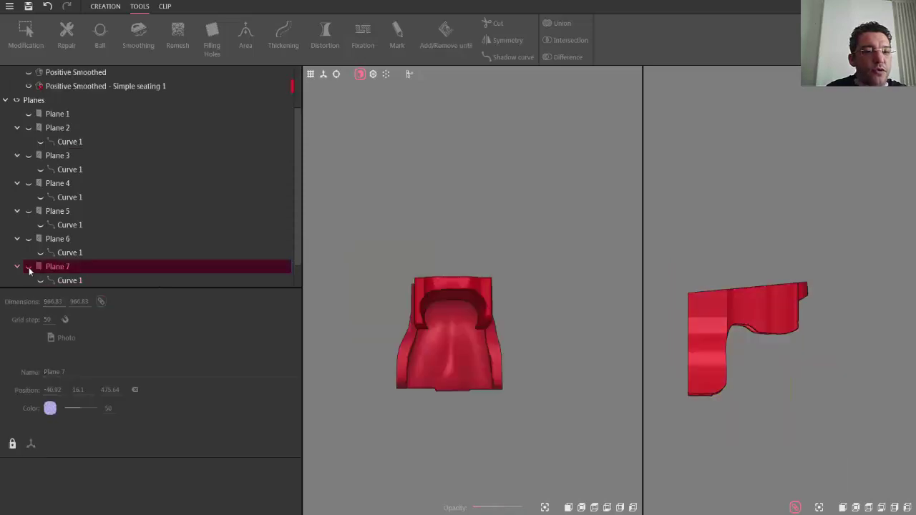
pyautogui.moveTo(298, 199); pyautogui.dragTo(293, 123)
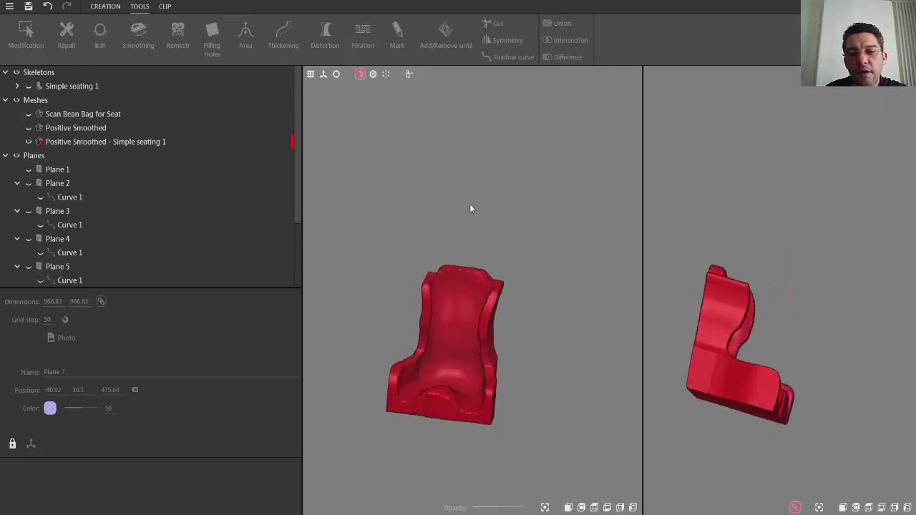
pyautogui.moveTo(450, 198); pyautogui.dragTo(460, 280)
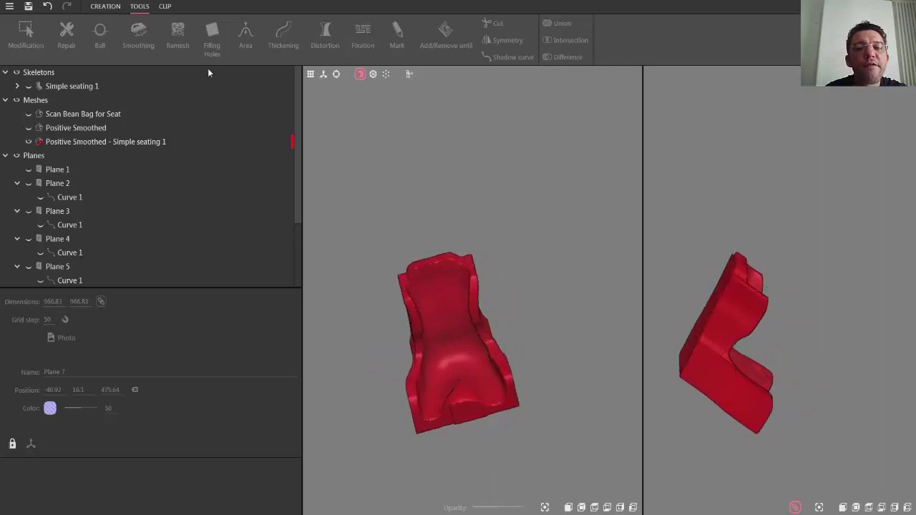
# Repair the Positive Smoothed - Simple seating 1 mesh as a closed mesh.
pyautogui.click(444, 336)
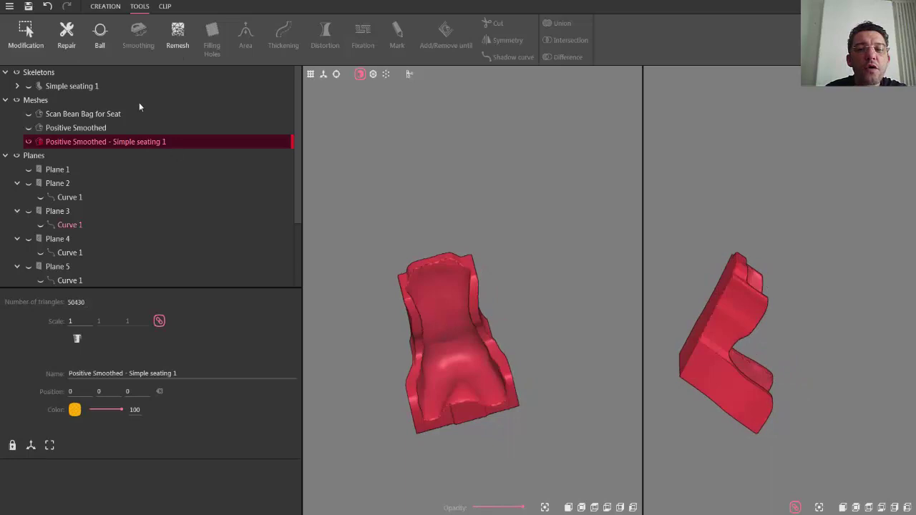
pyautogui.click(66, 32)
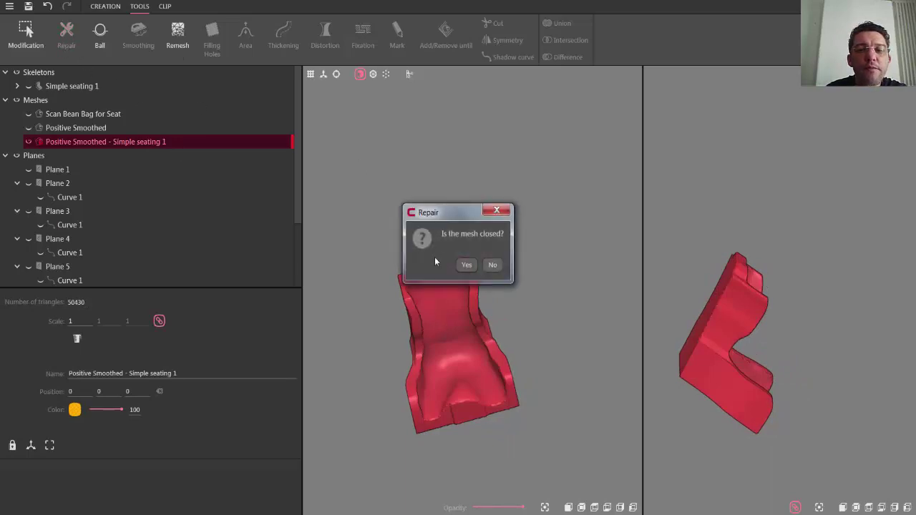
pyautogui.click(468, 265)
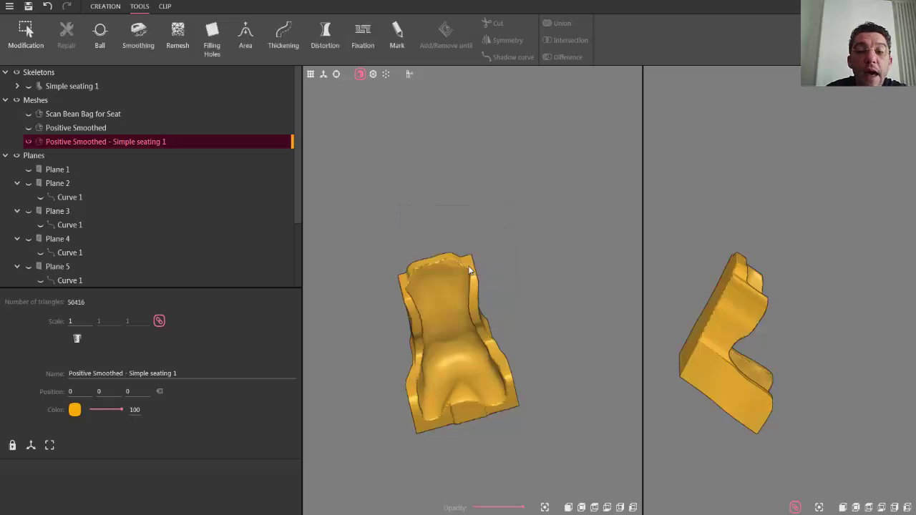
# Inspect the seat's triangles in wireframe and remesh it with Make uniform at a segments length of 8.
pyautogui.moveTo(452, 324); pyautogui.dragTo(513, 264)
pyautogui.scroll(10, 439, 380)
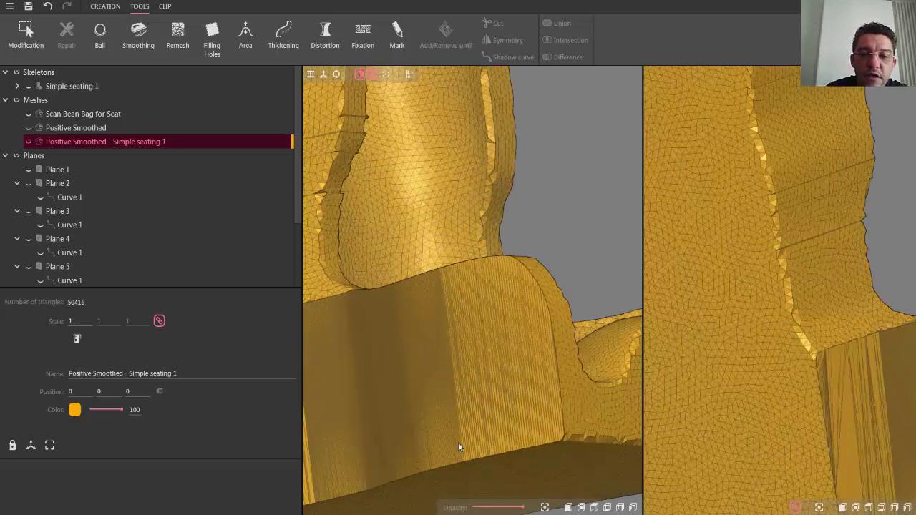
pyautogui.scroll(-5, 474, 417)
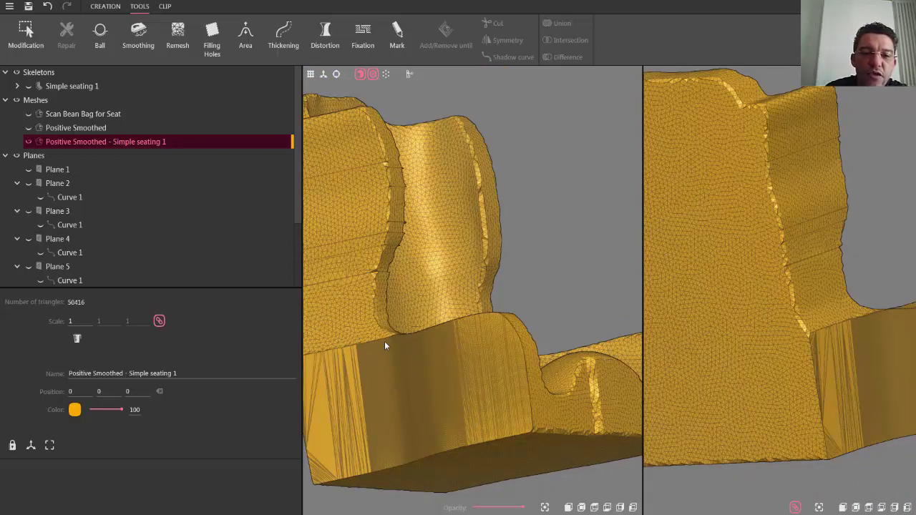
pyautogui.scroll(-6, 385, 348)
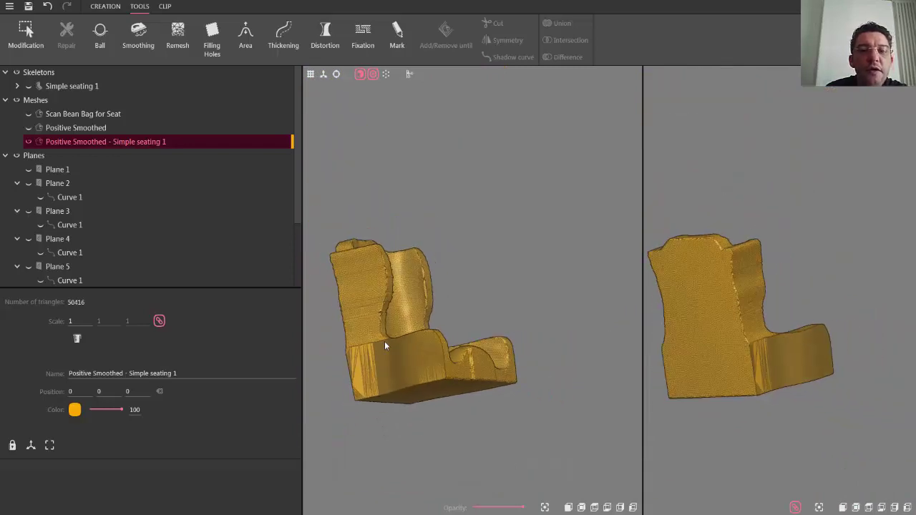
pyautogui.click(179, 30)
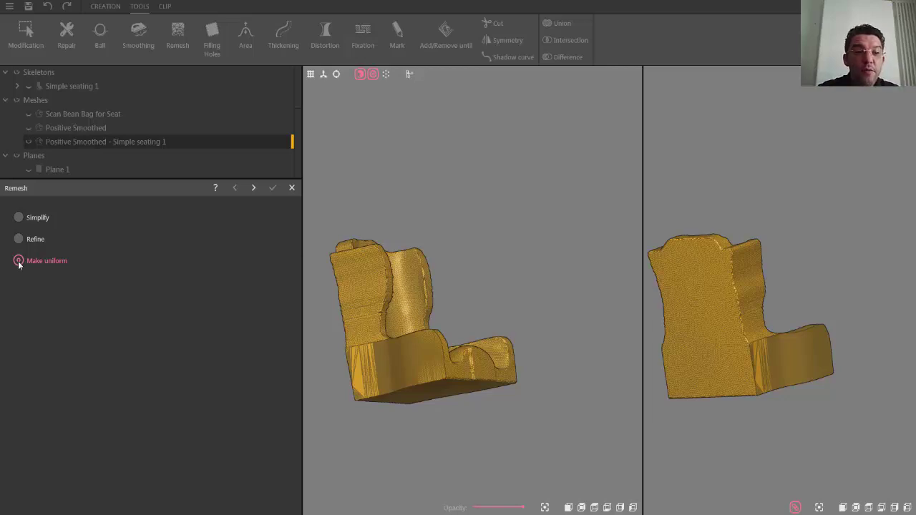
pyautogui.click(253, 188)
pyautogui.doubleClick(75, 250)
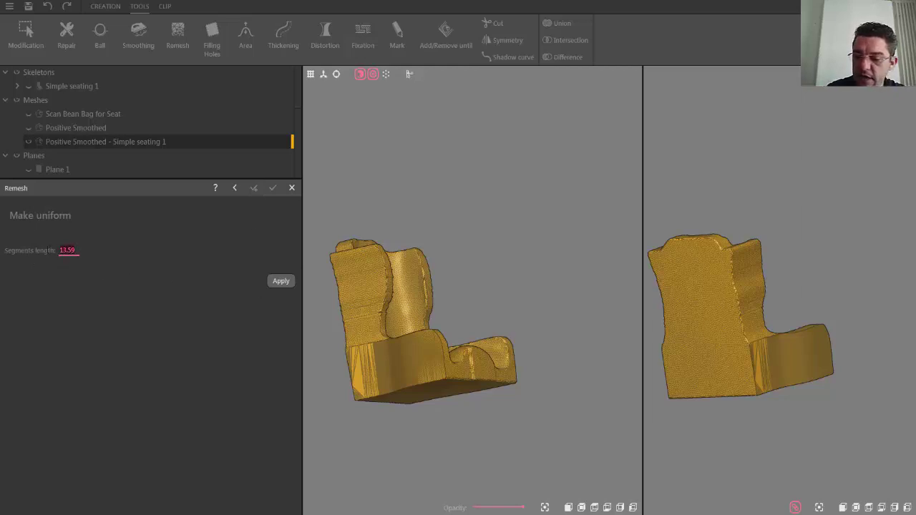
pyautogui.write('8')
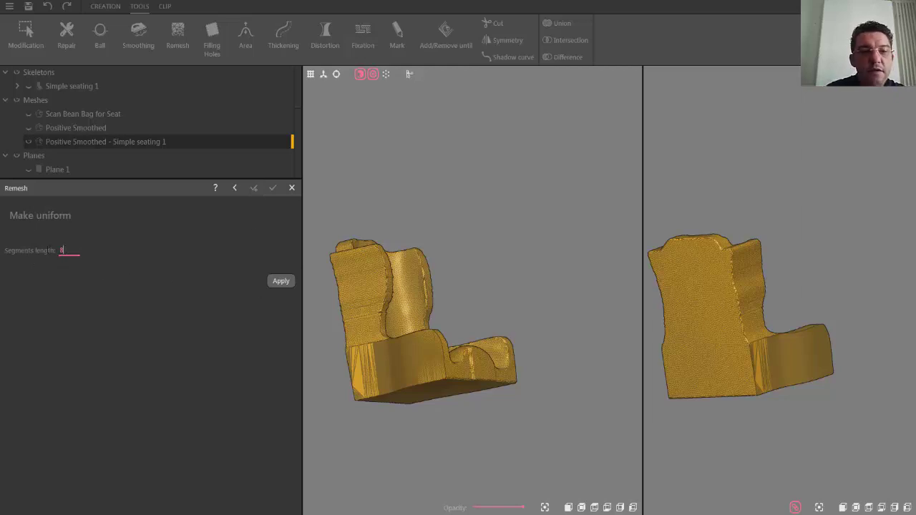
pyautogui.click(282, 281)
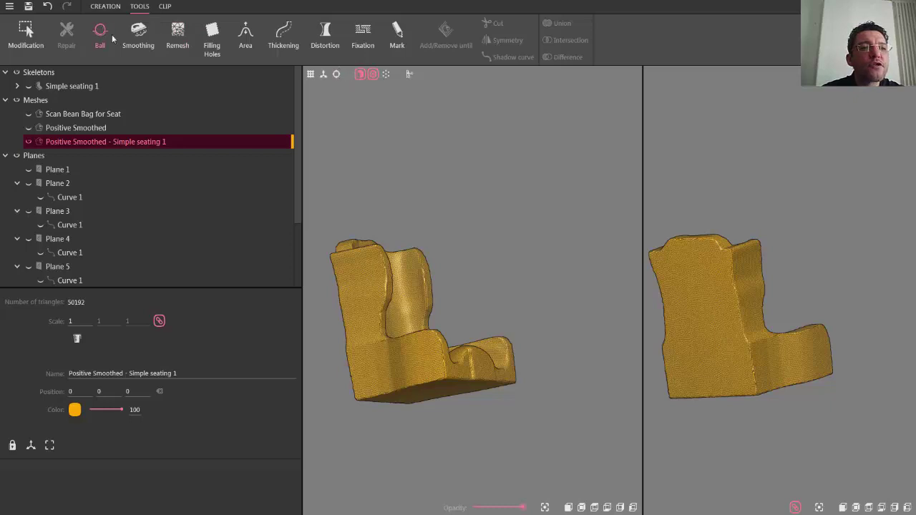
# Try smoothing the whole seat mesh at a level of 21% and inspect its edges.
pyautogui.moveTo(510, 335); pyautogui.dragTo(441, 361)
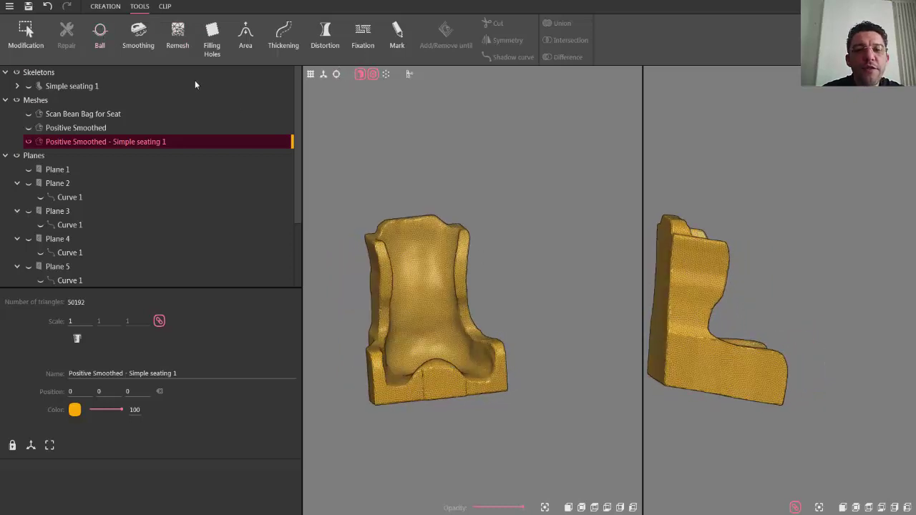
pyautogui.click(139, 36)
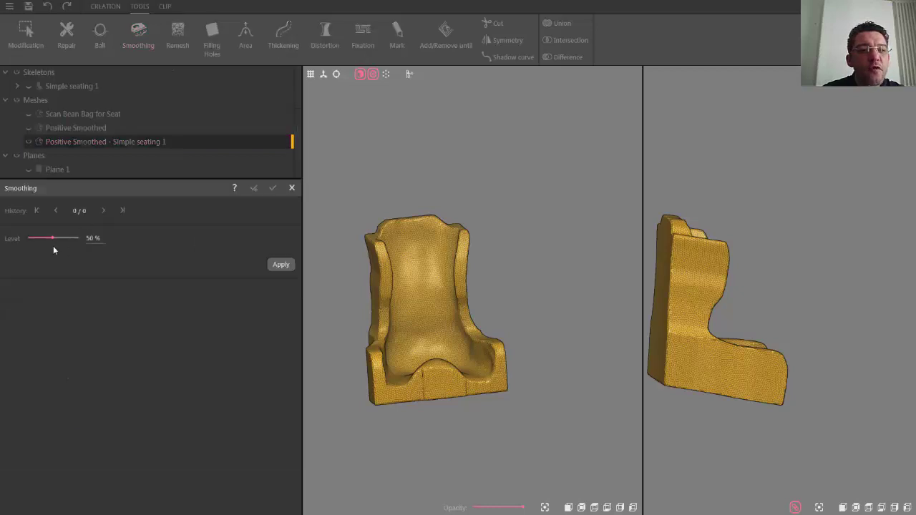
pyautogui.moveTo(53, 239); pyautogui.dragTo(38, 239)
pyautogui.scroll(3, 360, 331)
pyautogui.moveTo(361, 334); pyautogui.dragTo(378, 287, button='middle')
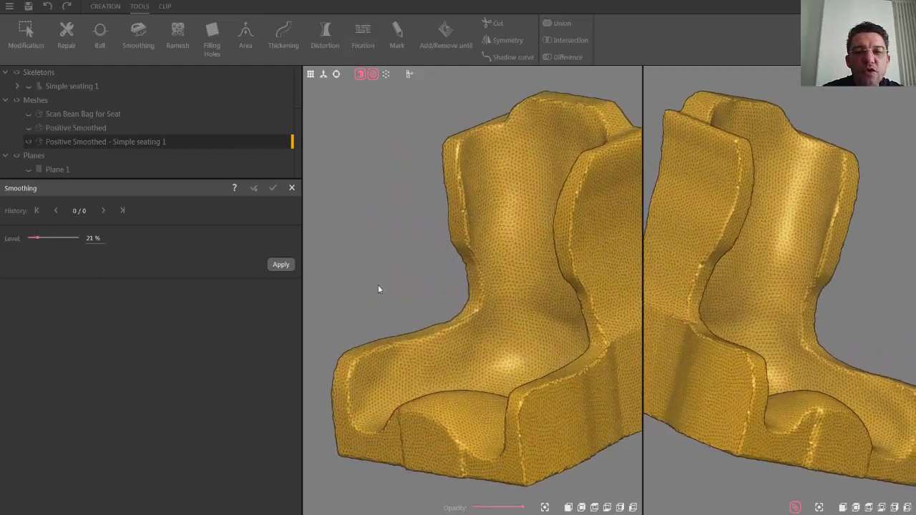
pyautogui.click(281, 265)
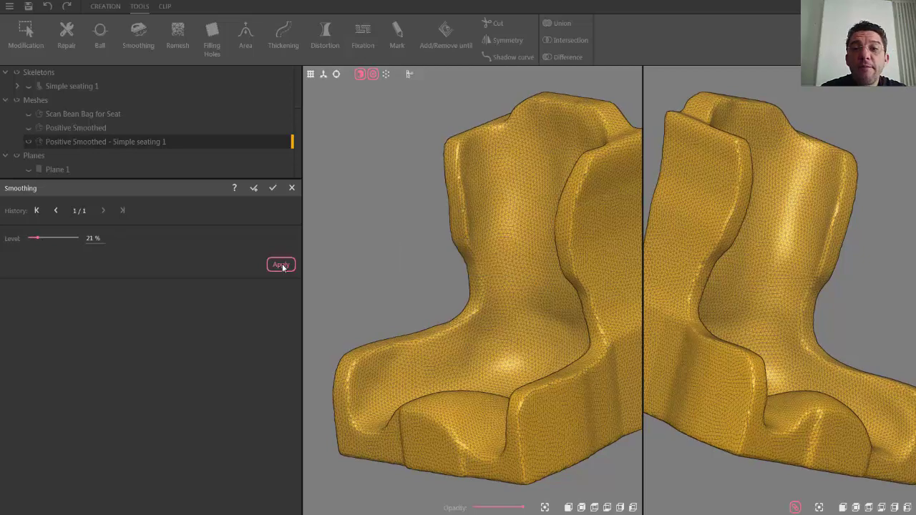
pyautogui.moveTo(545, 286); pyautogui.dragTo(340, 233, button='middle')
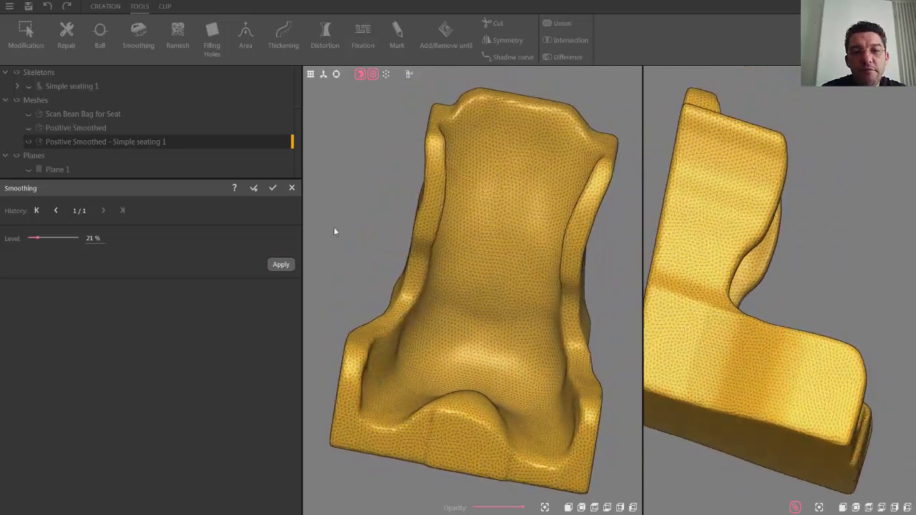
# Step back the 21% smoothing, smooth the seat mesh at a level of 10% instead and accept it.
pyautogui.click(55, 209)
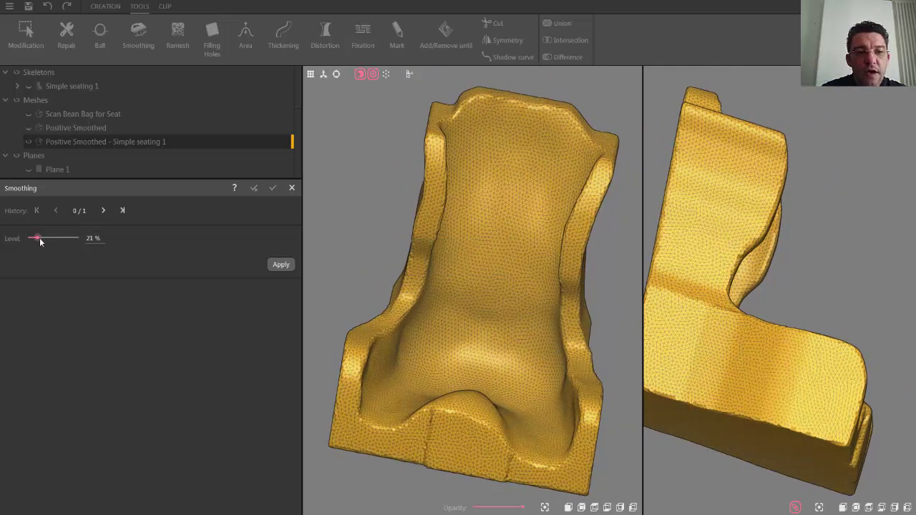
pyautogui.click(281, 266)
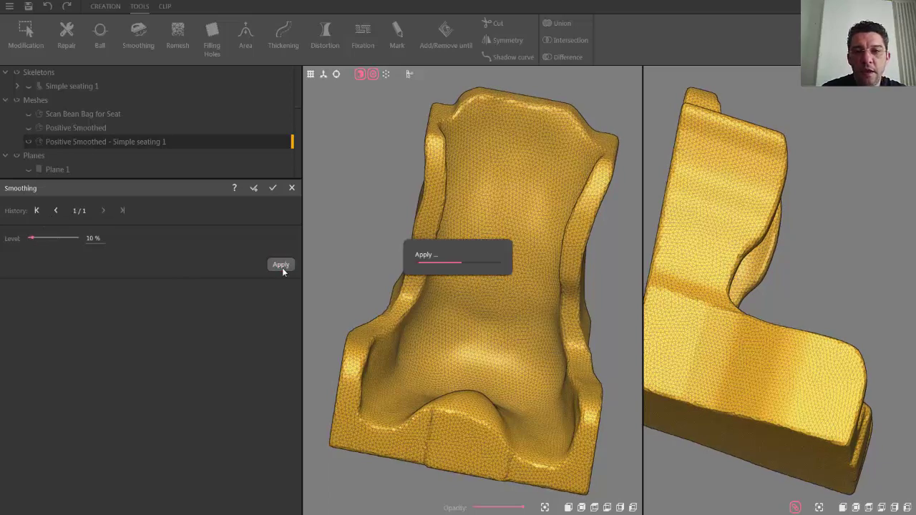
pyautogui.click(273, 189)
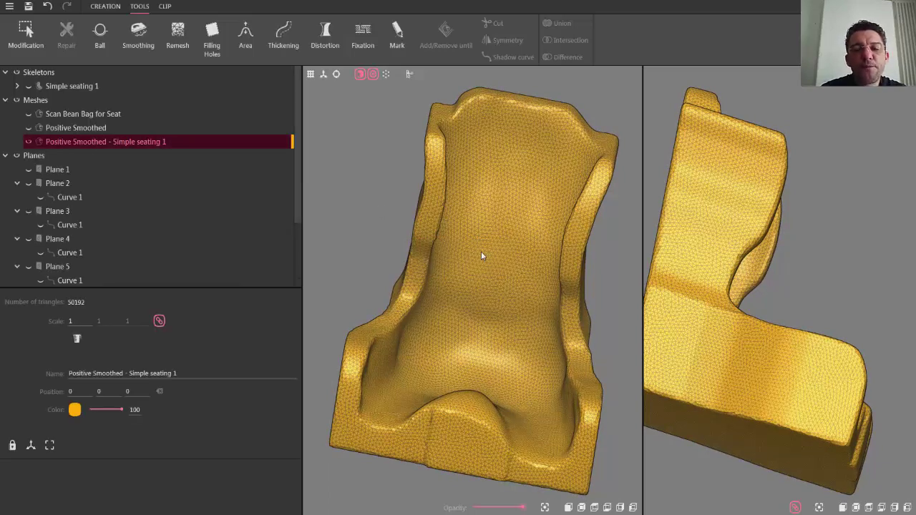
# Start the Ball tool on the seat mesh with the flat smoothing action and set its size to 28.
pyautogui.scroll(-3, 479, 250)
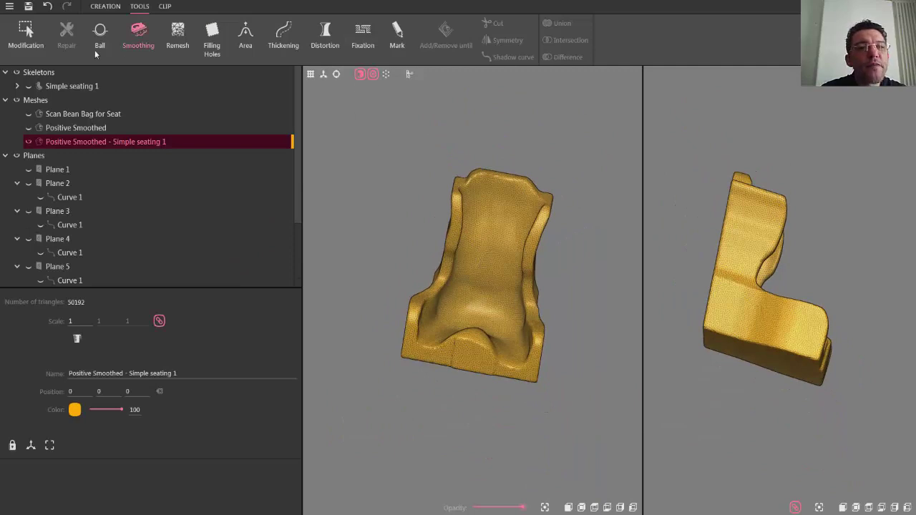
pyautogui.click(100, 32)
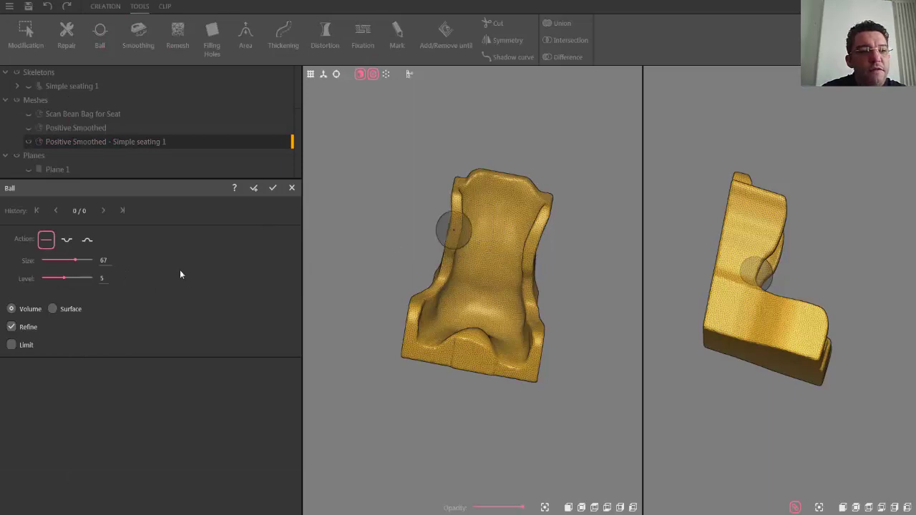
pyautogui.scroll(-8, 84, 266)
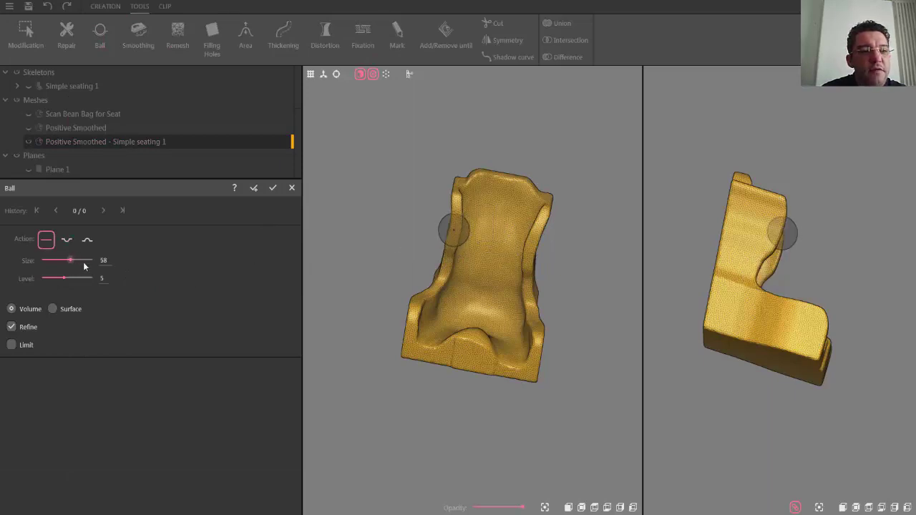
pyautogui.scroll(-1, 83, 266)
pyautogui.scroll(3, 84, 267)
pyautogui.moveTo(486, 241); pyautogui.dragTo(454, 241, button='middle')
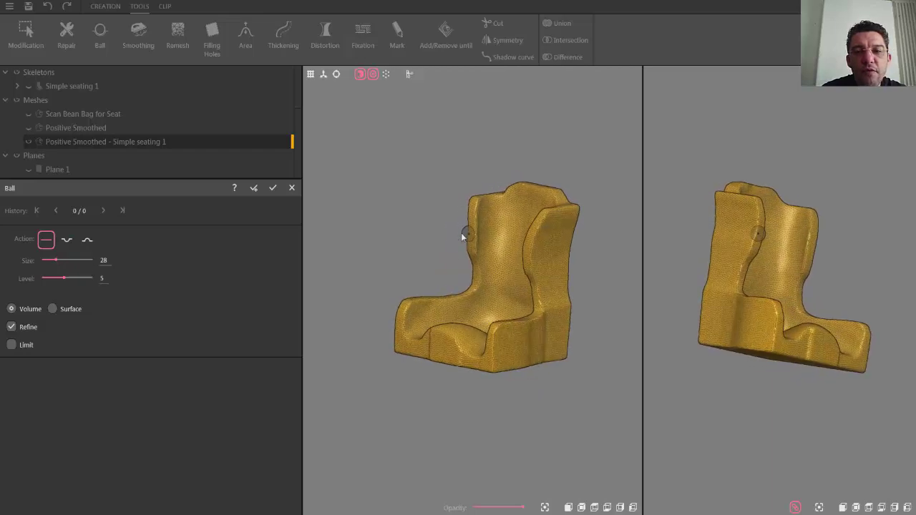
# Smooth the inner edge of the backrest's lateral support using the Ball tool in Surface mode at size 28 and level 5.
pyautogui.scroll(10, 480, 226)
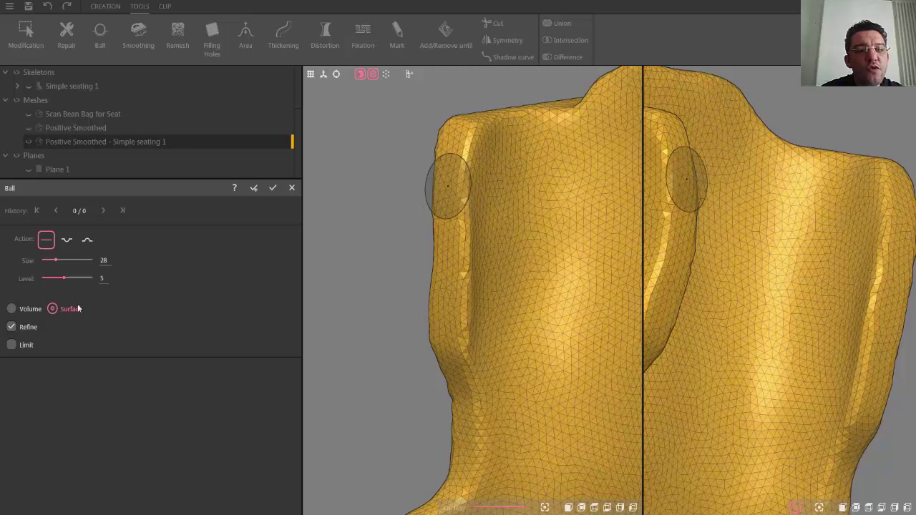
pyautogui.click(53, 311)
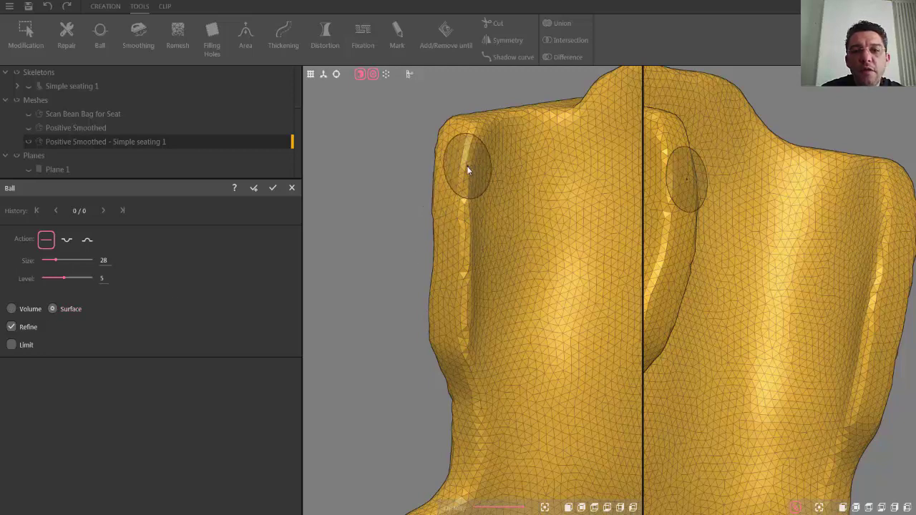
pyautogui.moveTo(467, 169); pyautogui.dragTo(480, 352)
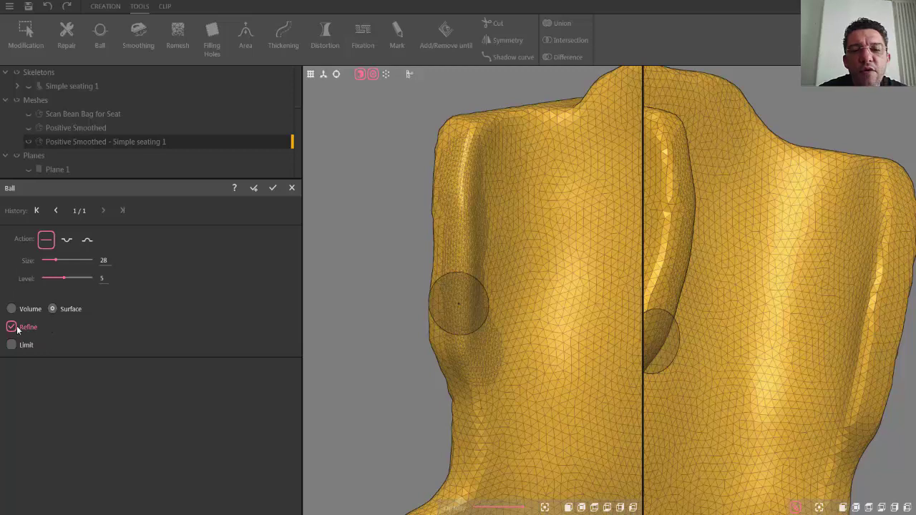
# Smooth the area just below that edge with Refine disabled, re-enable Refine and accept the Ball edits.
pyautogui.scroll(-5, 480, 417)
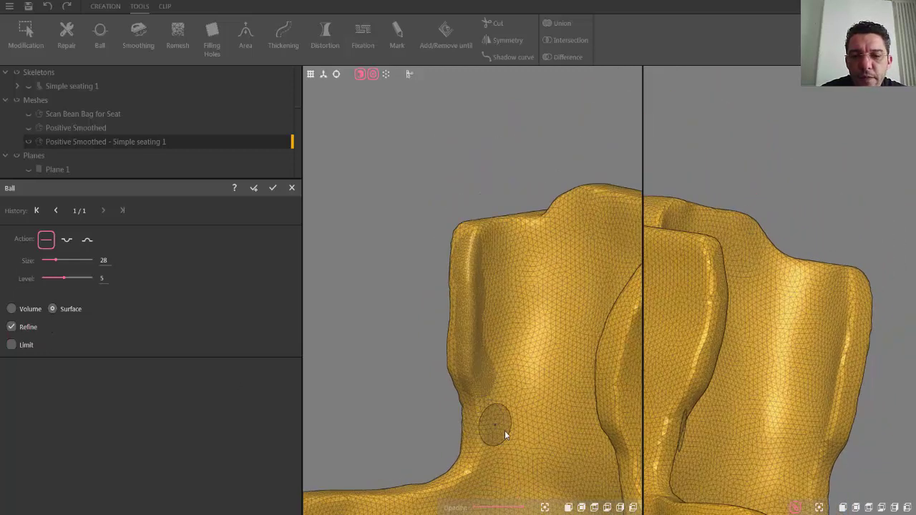
pyautogui.click(12, 327)
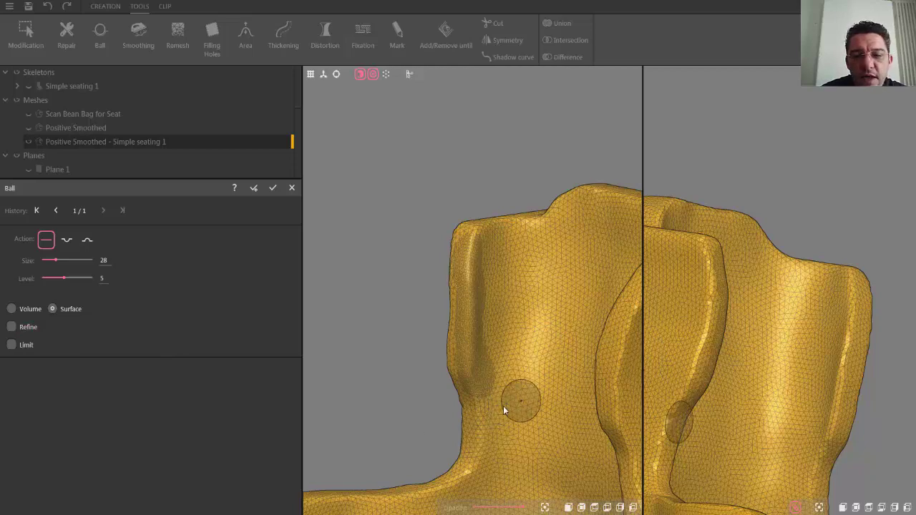
pyautogui.moveTo(484, 413)
pyautogui.mouseDown()
pyautogui.moveTo(481, 429)
pyautogui.moveTo(485, 415)
pyautogui.mouseUp()
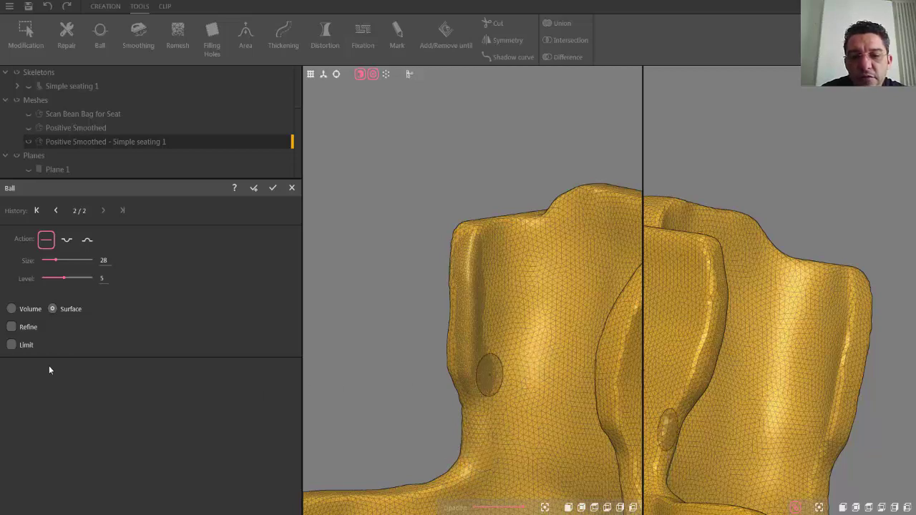
pyautogui.click(12, 327)
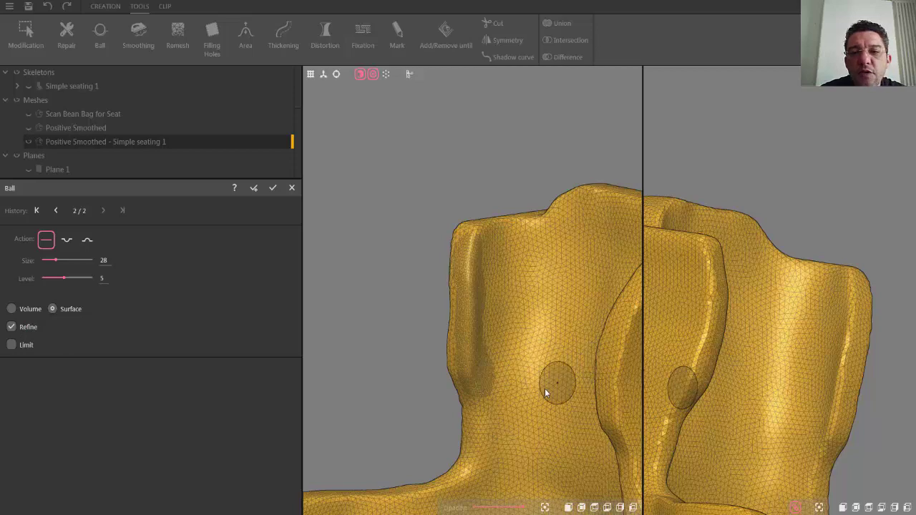
pyautogui.scroll(-2, 544, 392)
pyautogui.scroll(-2, 544, 392)
pyautogui.moveTo(544, 400); pyautogui.dragTo(588, 455, button='middle')
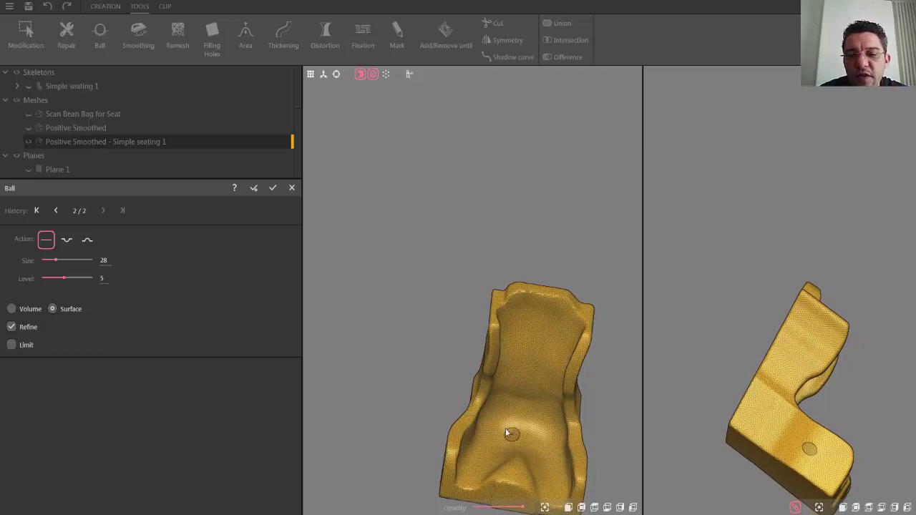
pyautogui.click(273, 189)
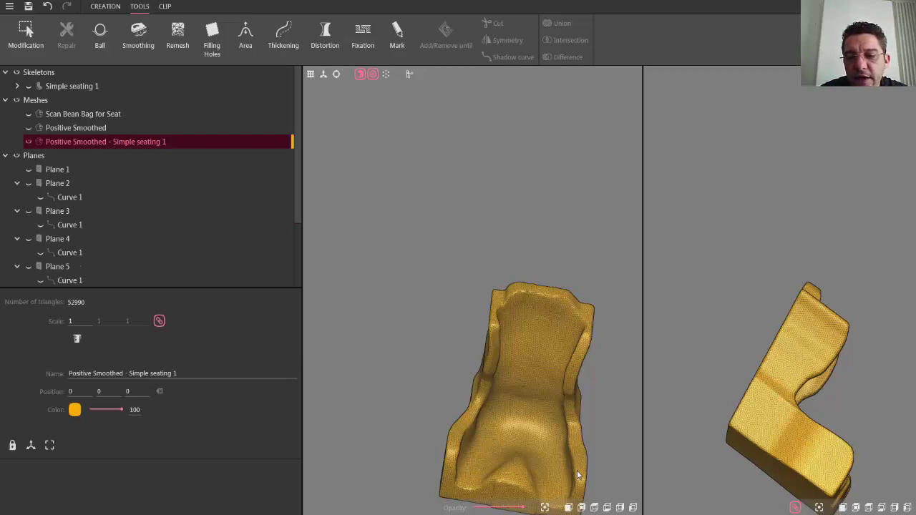
pyautogui.scroll(-3, 565, 461)
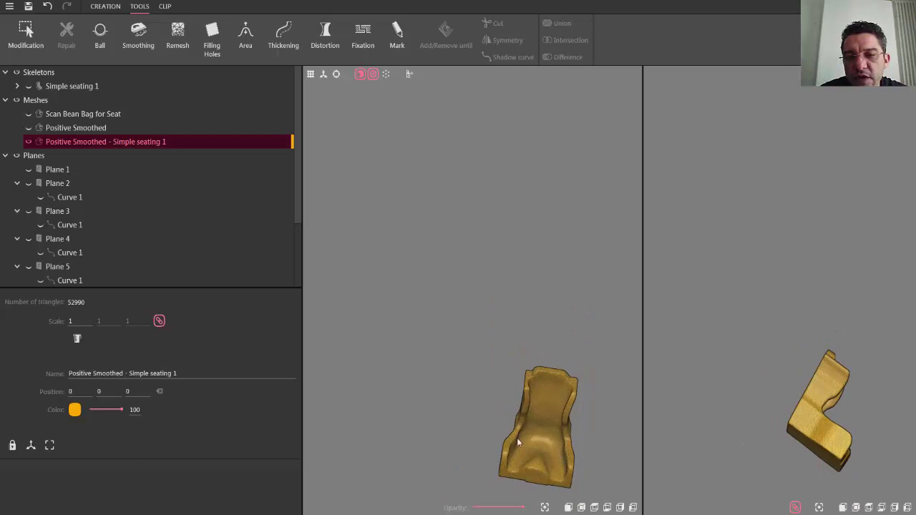
pyautogui.click(545, 508)
pyautogui.scroll(-2, 487, 326)
pyautogui.scroll(3, 487, 327)
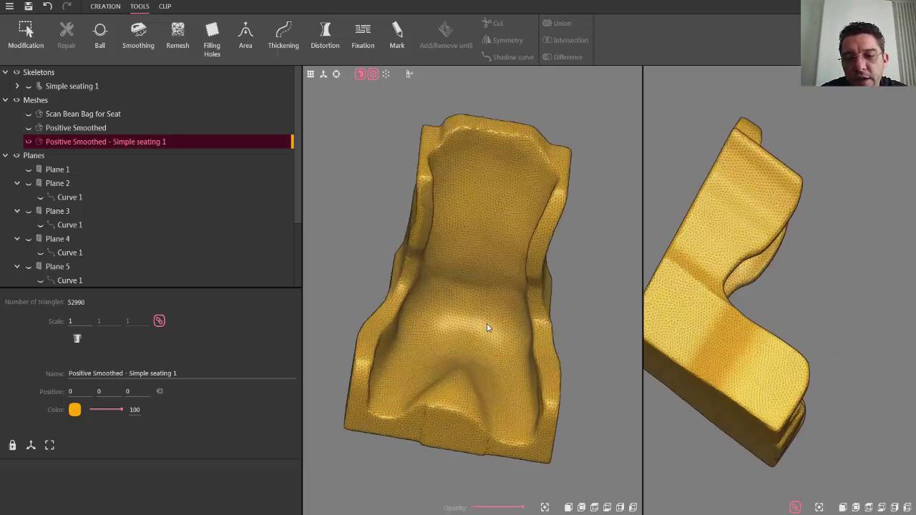
pyautogui.moveTo(469, 362); pyautogui.dragTo(480, 336)
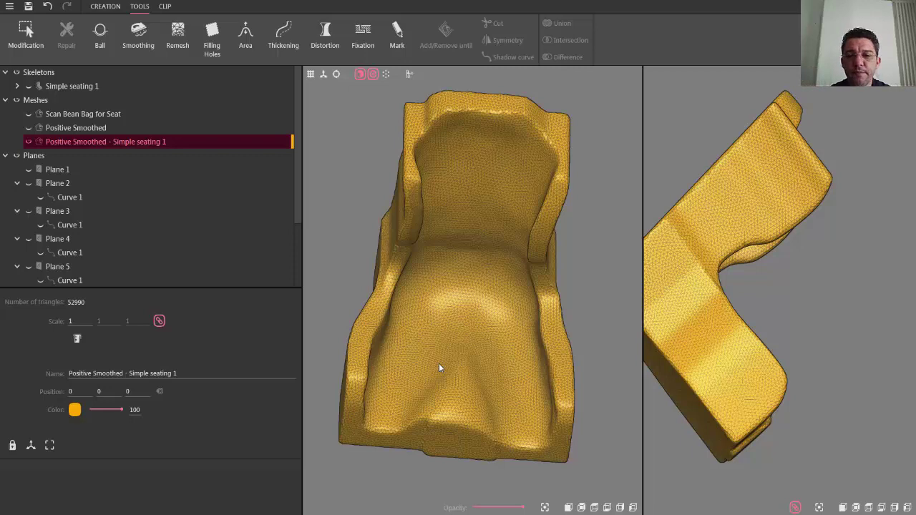
# Start a mesh import and browse to the folder "STL dernier (1)" on drive E:.
pyautogui.click(594, 509)
pyautogui.click(101, 7)
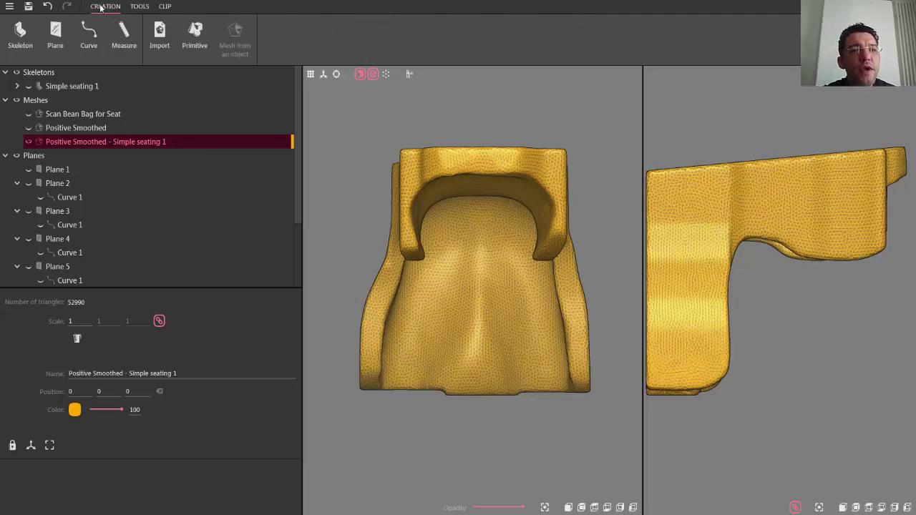
pyautogui.click(162, 31)
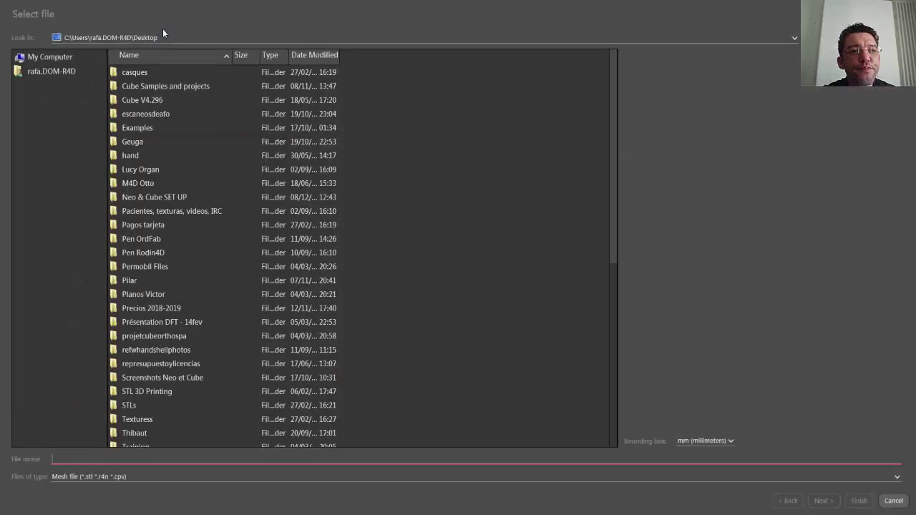
pyautogui.click(57, 55)
pyautogui.click(146, 99)
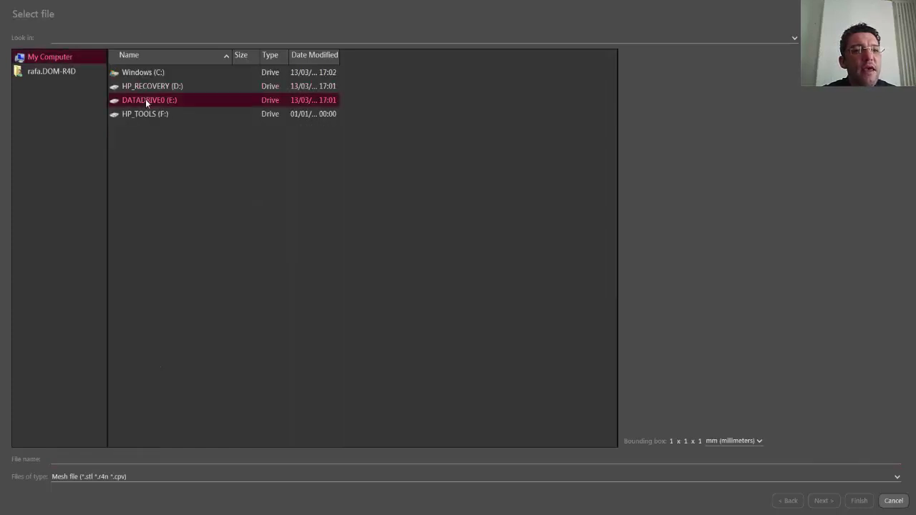
pyautogui.doubleClick(145, 99)
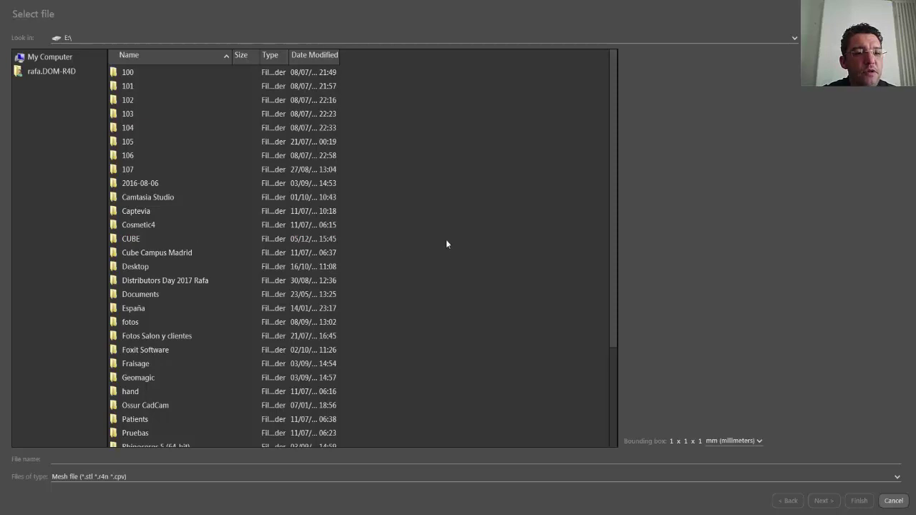
pyautogui.scroll(-3, 446, 243)
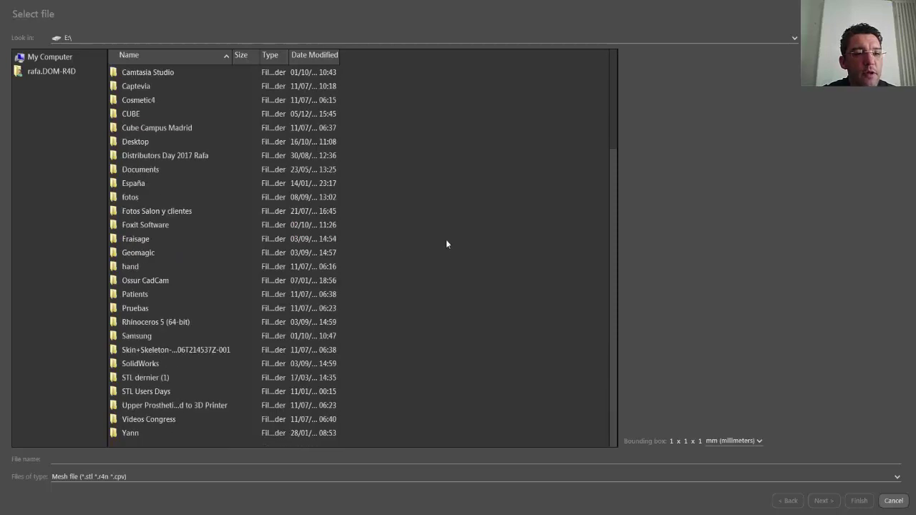
pyautogui.doubleClick(145, 378)
pyautogui.scroll(-6, 411, 304)
pyautogui.scroll(-5, 410, 307)
pyautogui.scroll(1, 410, 307)
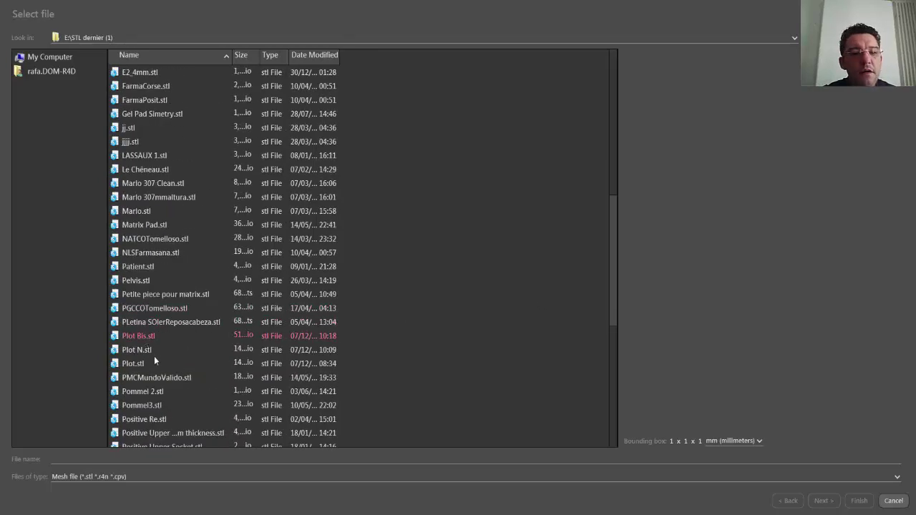
# Compare the previews of Plot Bis.stl and Plot N.stl, and import Plot Bis.stl in millimetres.
pyautogui.click(144, 336)
pyautogui.moveTo(709, 280); pyautogui.dragTo(418, 264)
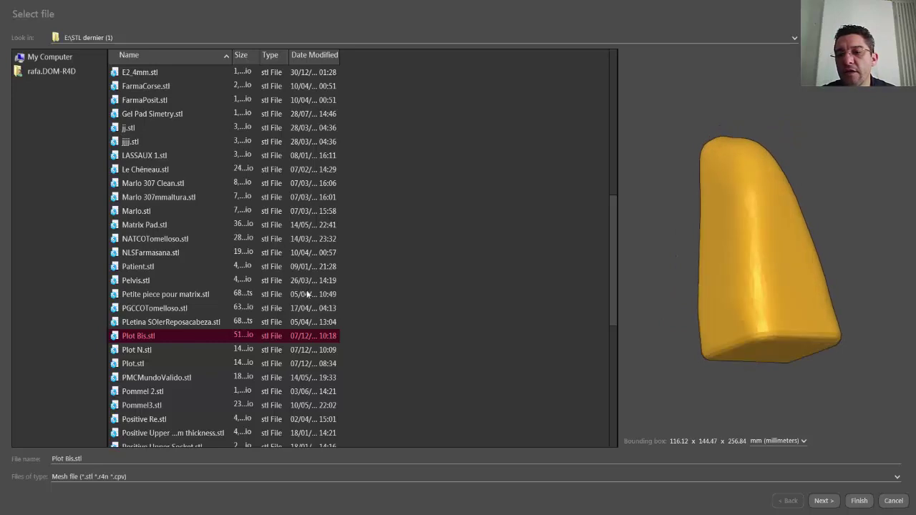
pyautogui.click(145, 350)
pyautogui.moveTo(778, 311); pyautogui.dragTo(669, 291)
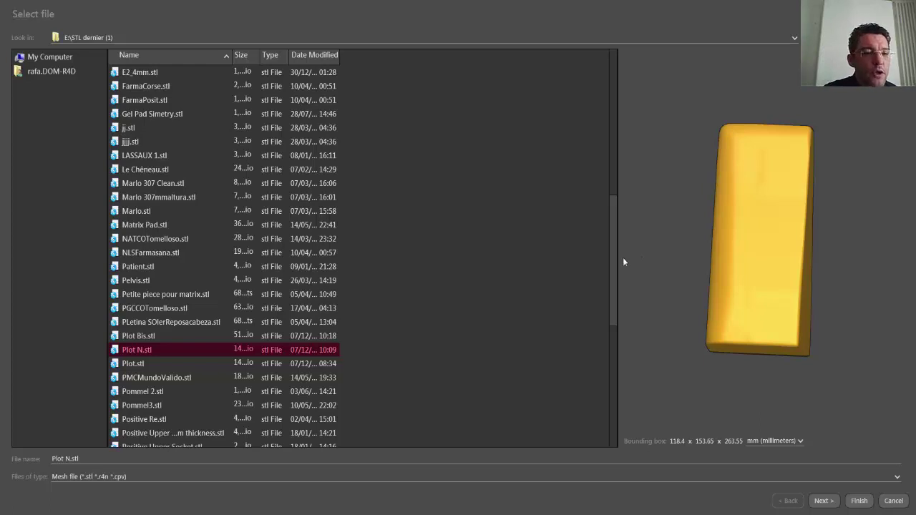
pyautogui.click(138, 336)
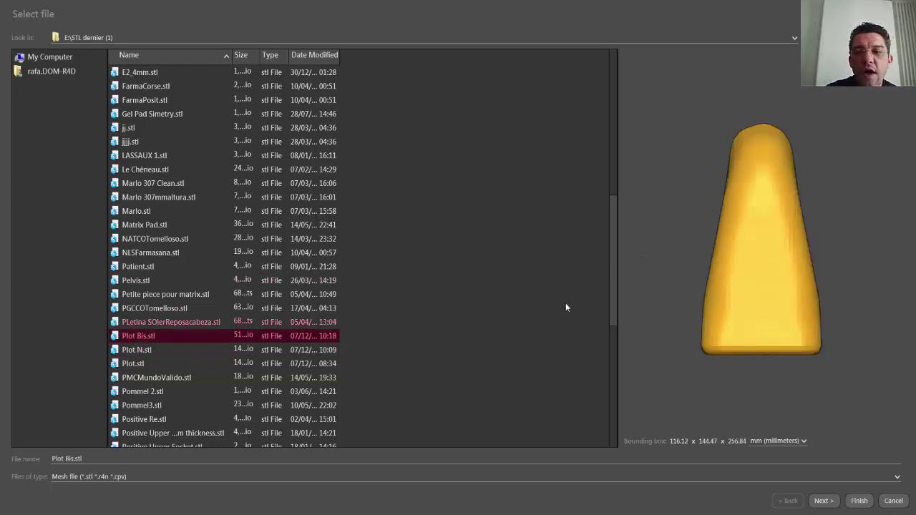
pyautogui.moveTo(802, 262)
pyautogui.mouseDown()
pyautogui.moveTo(879, 261)
pyautogui.moveTo(800, 258)
pyautogui.moveTo(799, 272)
pyautogui.mouseUp()
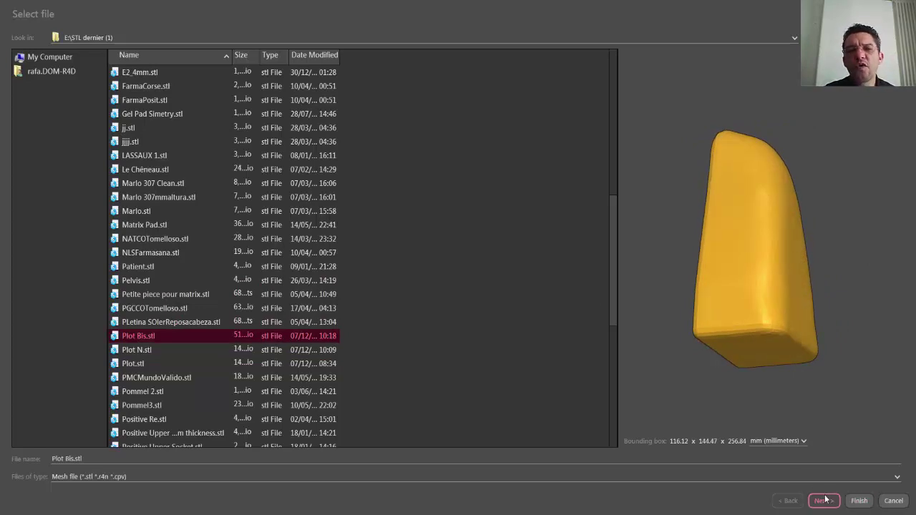
pyautogui.click(859, 502)
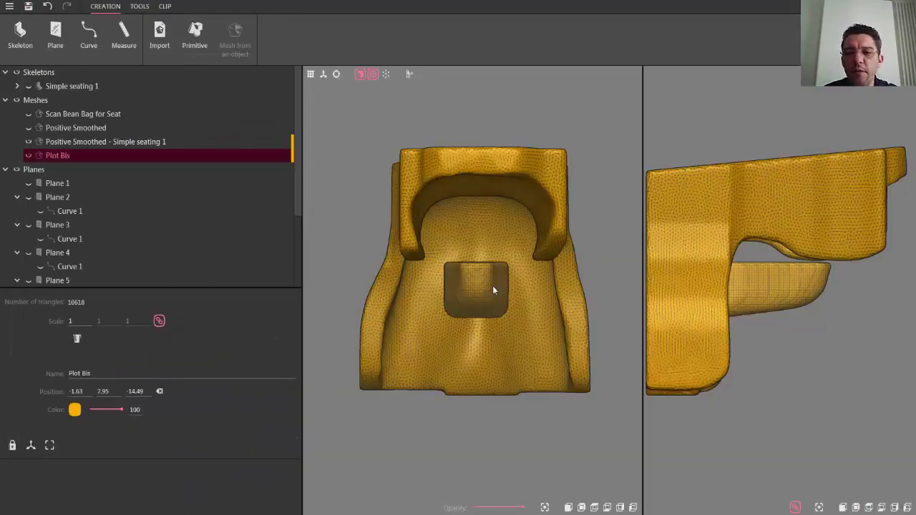
# Rotate the Plot Bis mesh about -90° and move it to the seat's front centre, at about X 82.88, Y 12.23.
pyautogui.click(337, 74)
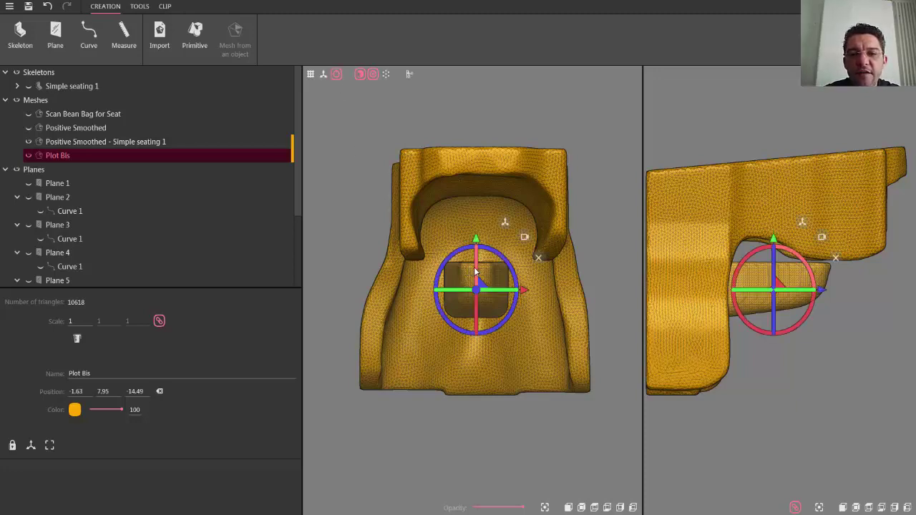
pyautogui.moveTo(476, 268); pyautogui.dragTo(461, 69)
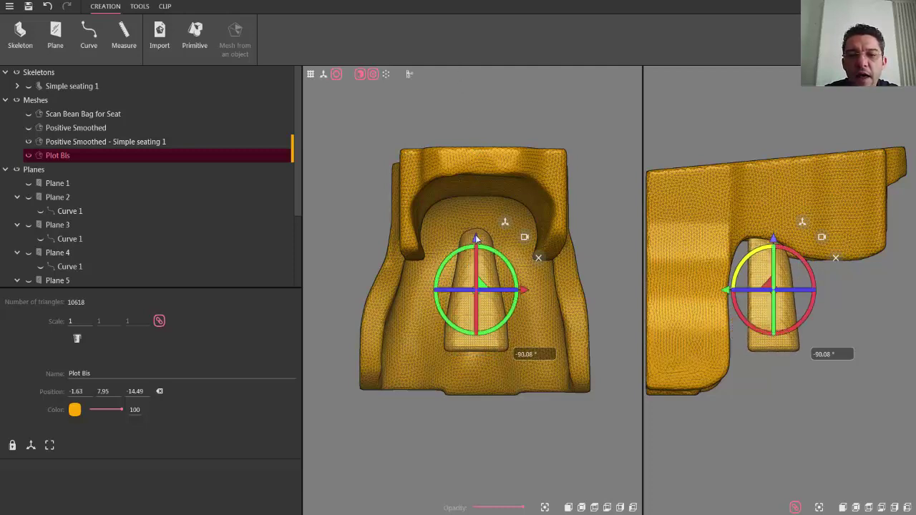
pyautogui.moveTo(479, 289); pyautogui.dragTo(482, 326)
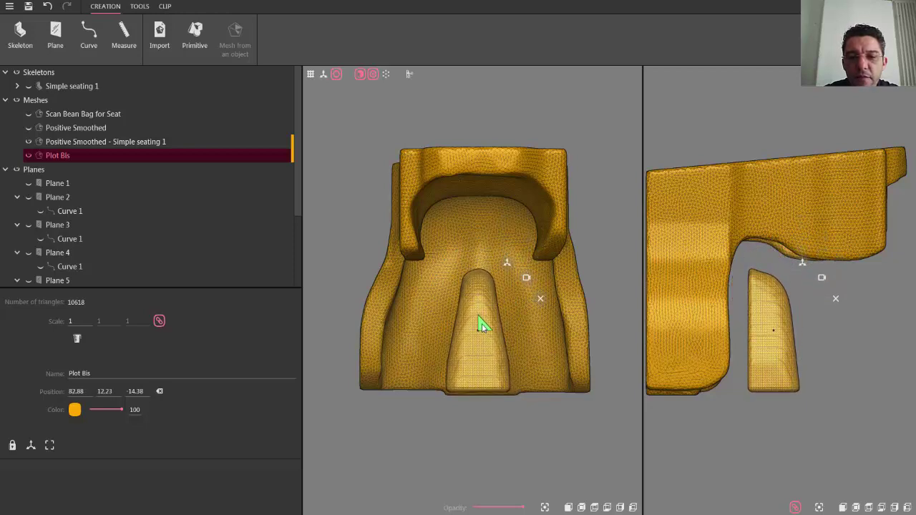
pyautogui.moveTo(481, 324); pyautogui.dragTo(482, 327)
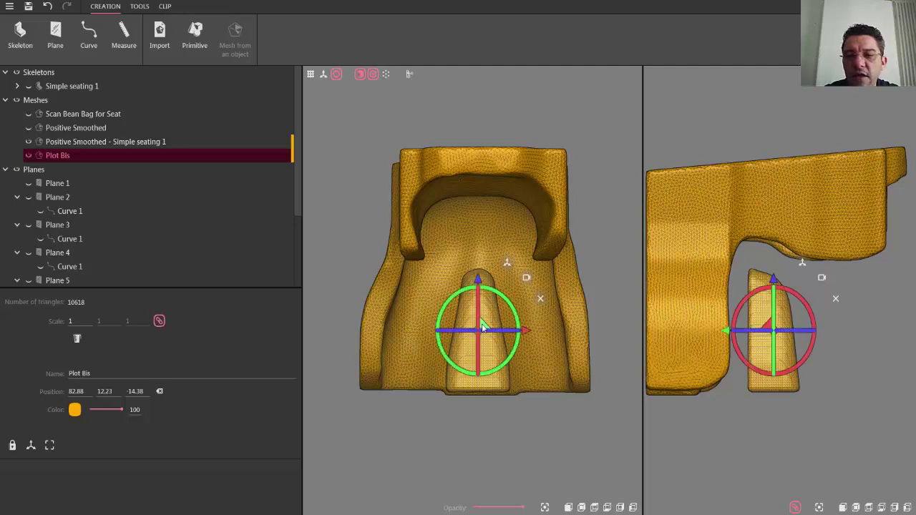
# Set the seating mesh's opacity to 33 and shift it about 7.49 mm along its vertical Z axis.
pyautogui.click(705, 303)
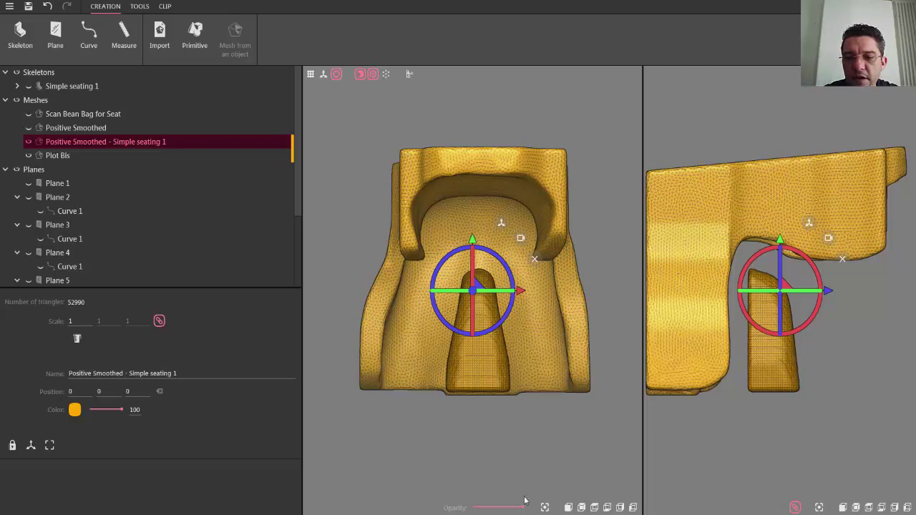
pyautogui.moveTo(523, 511); pyautogui.dragTo(490, 511)
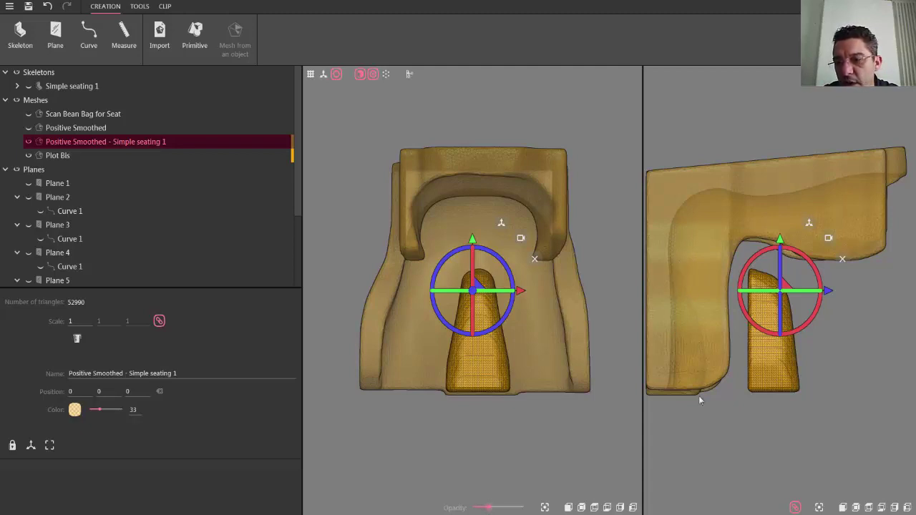
pyautogui.moveTo(827, 290)
pyautogui.mouseDown()
pyautogui.moveTo(808, 291)
pyautogui.moveTo(829, 293)
pyautogui.mouseUp()
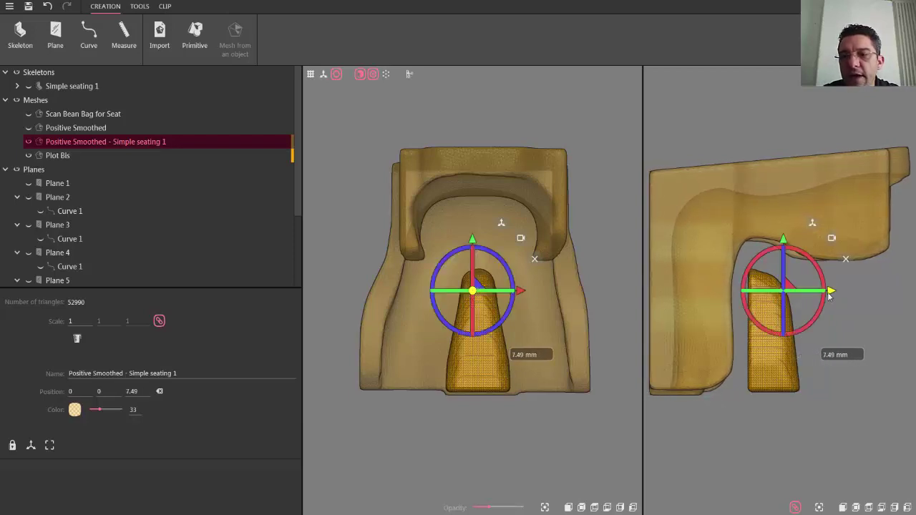
# Move Plot Bis about 155 mm down into the seat and about 40 mm forward, past the front edge.
pyautogui.click(763, 368)
pyautogui.moveTo(823, 331); pyautogui.dragTo(753, 347)
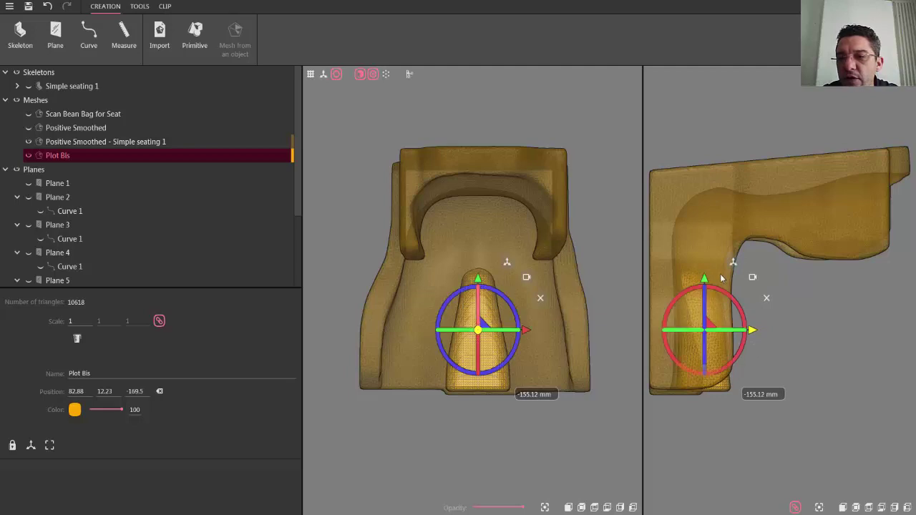
pyautogui.moveTo(705, 293)
pyautogui.mouseDown()
pyautogui.moveTo(707, 332)
pyautogui.moveTo(705, 300)
pyautogui.mouseUp()
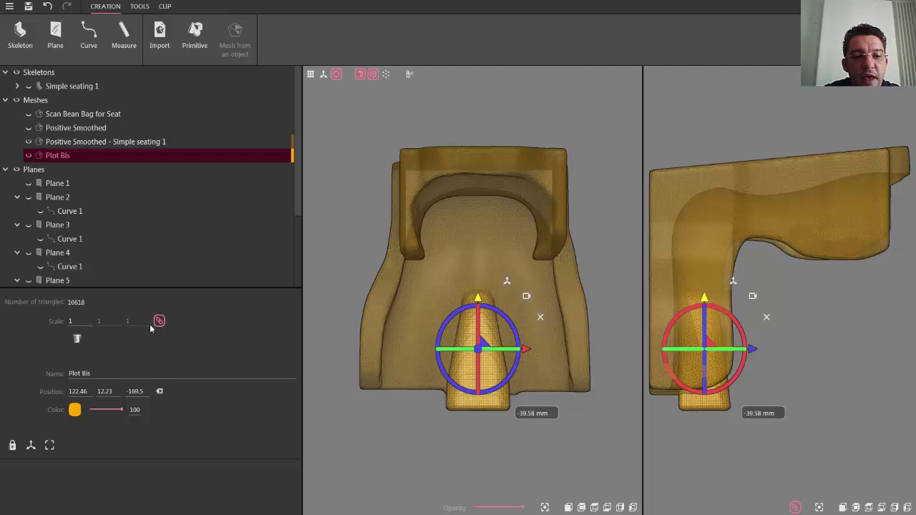
# Try scaling Plot Bis uniformly with factors between 0.81 and 0.98.
pyautogui.click(70, 322)
pyautogui.write('0.91')
pyautogui.scroll(5, 79, 320)
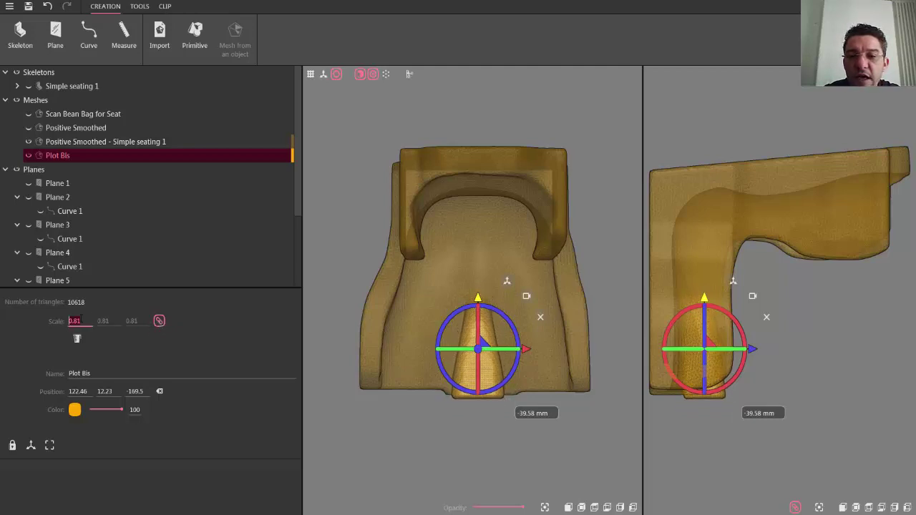
pyautogui.scroll(2, 79, 320)
pyautogui.scroll(-2, 79, 320)
pyautogui.scroll(4, 80, 320)
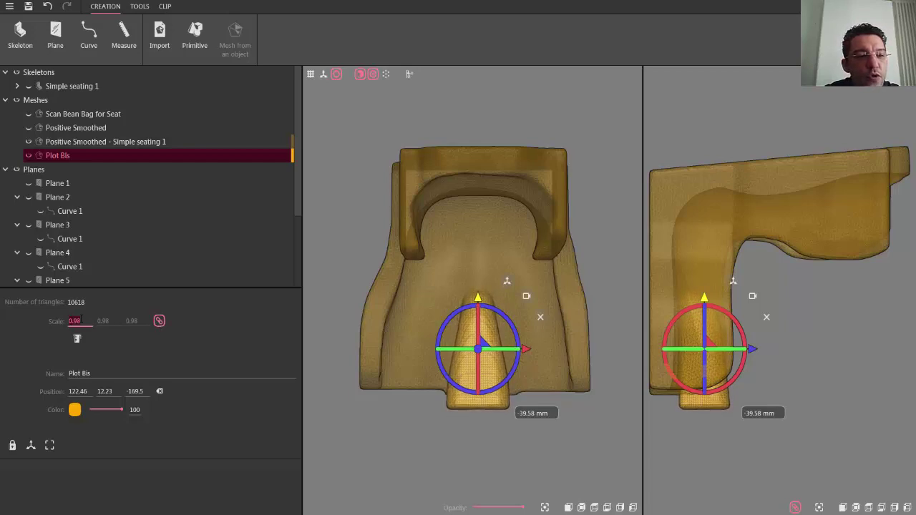
# Unlink the scale factors of Plot Bis and set them individually to 0.88, 1.16 and 1.03.
pyautogui.click(159, 320)
pyautogui.scroll(-10, 75, 321)
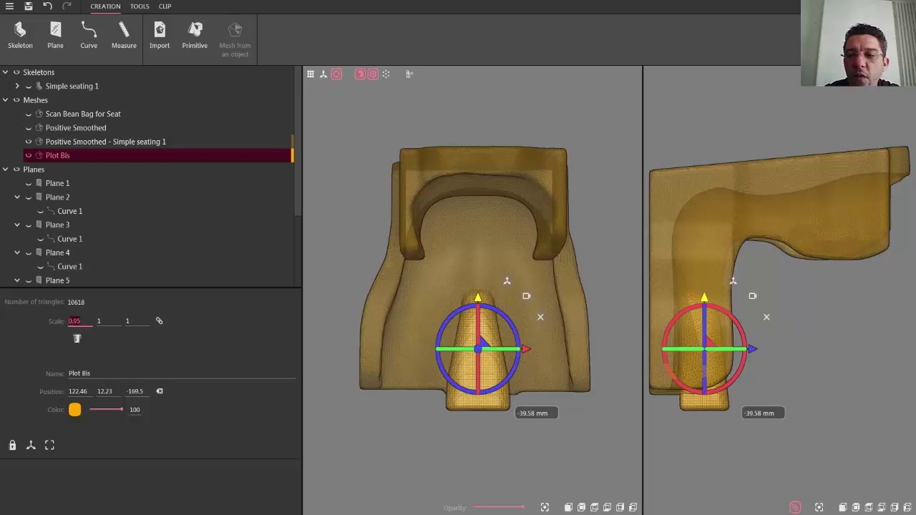
pyautogui.scroll(7, 76, 339)
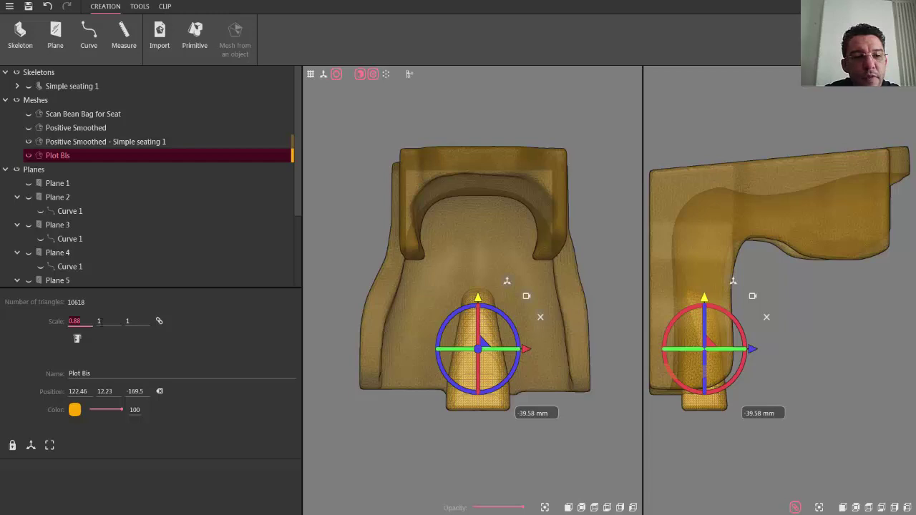
pyautogui.press('Tab')
pyautogui.scroll(-6, 77, 339)
pyautogui.scroll(20, 77, 338)
pyautogui.scroll(-8, 77, 338)
pyautogui.press('Tab')
pyautogui.scroll(-7, 77, 339)
pyautogui.scroll(4, 77, 339)
pyautogui.scroll(6, 77, 339)
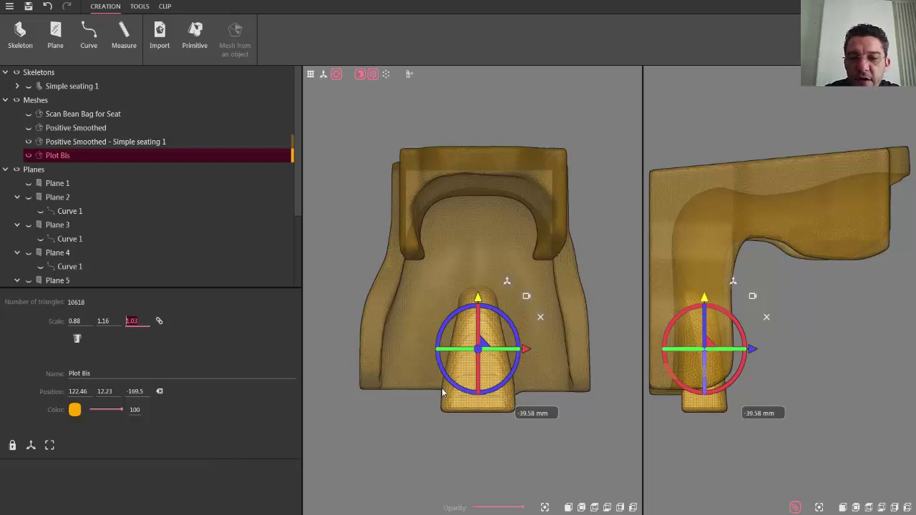
# Shift Plot Bis sideways to about Y -5.04 to centre it between the legs, and set its second scale factor to 1.24.
pyautogui.click(569, 507)
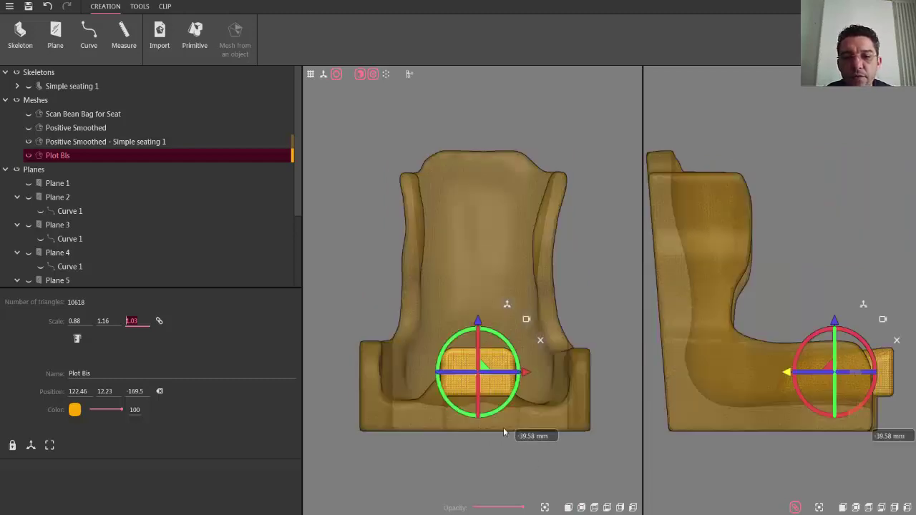
pyautogui.scroll(2, 485, 427)
pyautogui.scroll(1, 486, 427)
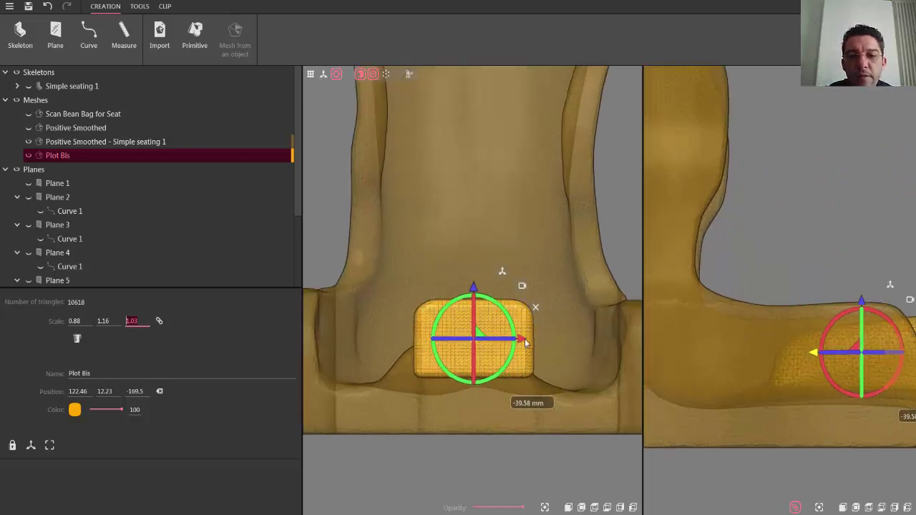
pyautogui.moveTo(522, 343); pyautogui.dragTo(511, 341)
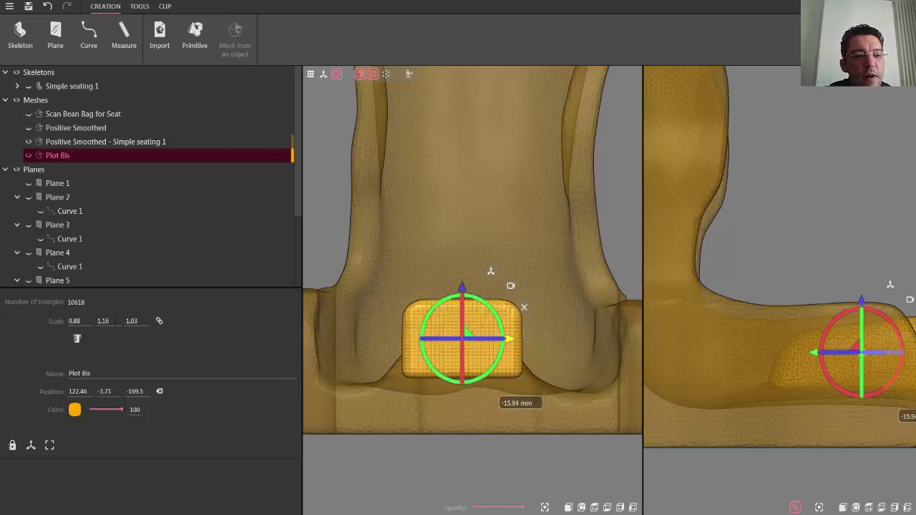
pyautogui.scroll(6, 104, 321)
pyautogui.scroll(2, 104, 321)
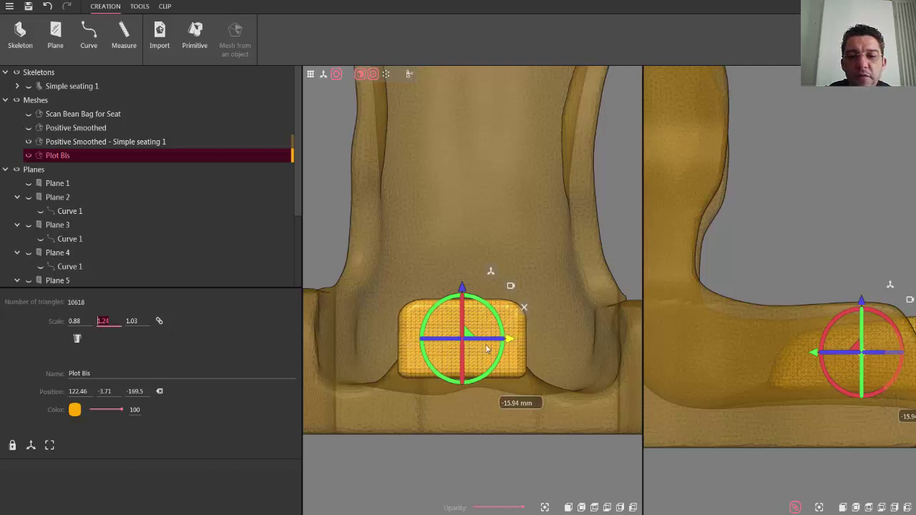
pyautogui.moveTo(508, 342); pyautogui.dragTo(507, 338)
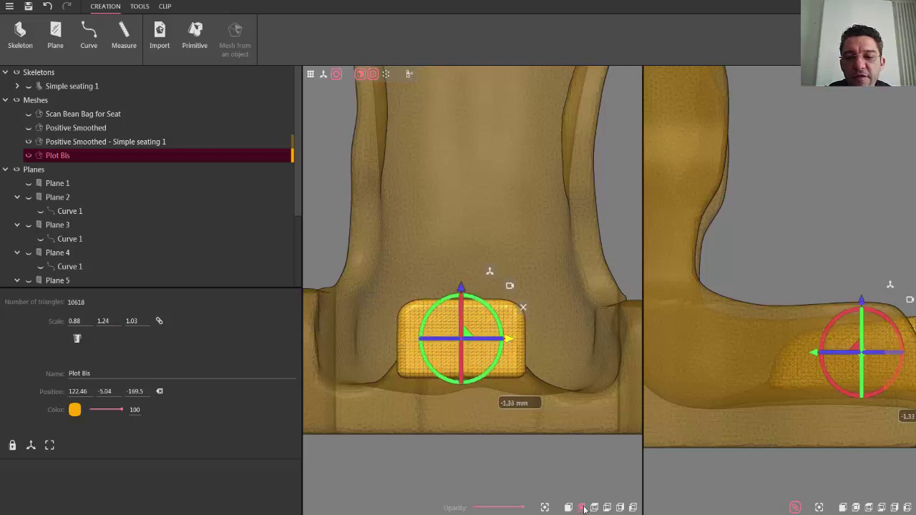
# Try rotating Plot Bis about -1.28° as seen from above, and reset the rotation to 0°.
pyautogui.click(583, 508)
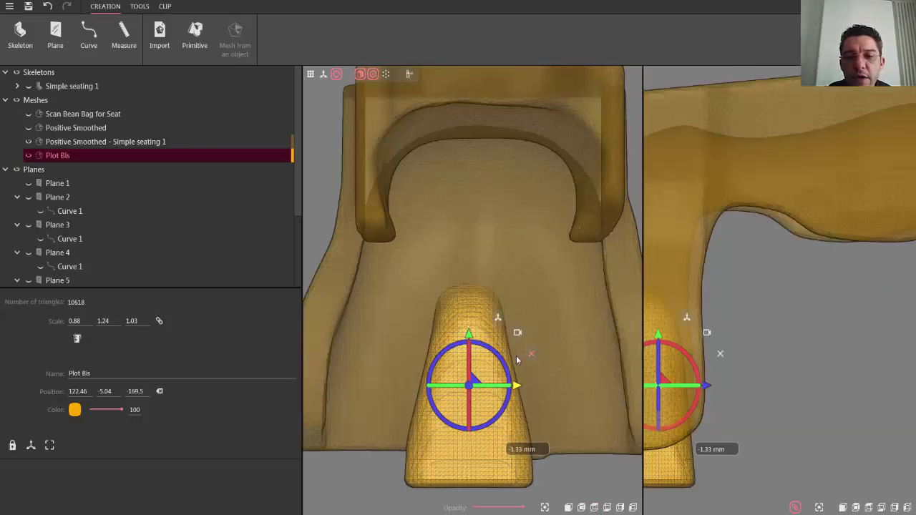
pyautogui.moveTo(502, 359); pyautogui.dragTo(499, 361)
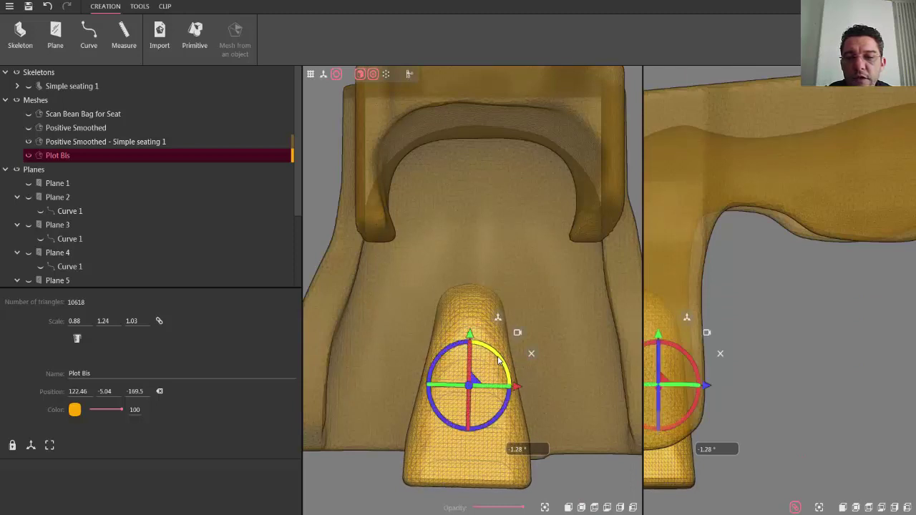
pyautogui.click(508, 451)
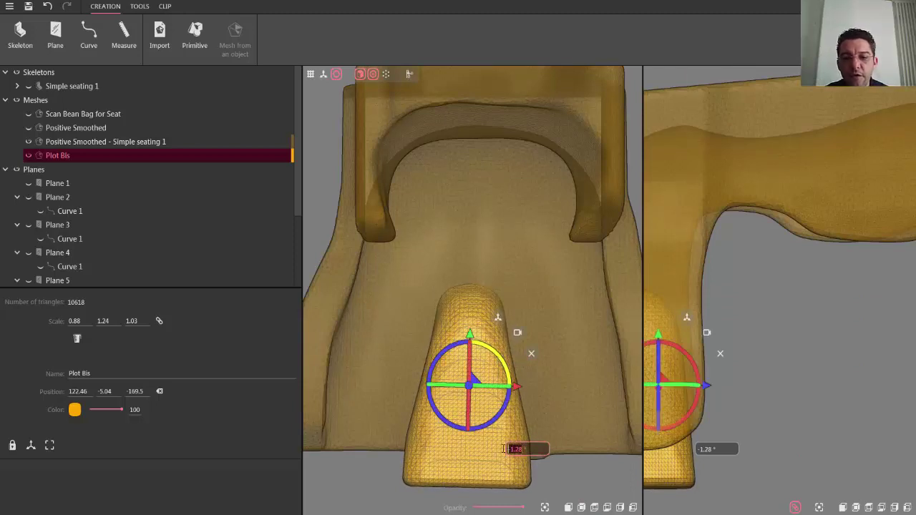
pyautogui.write('0')
pyautogui.press('Return')
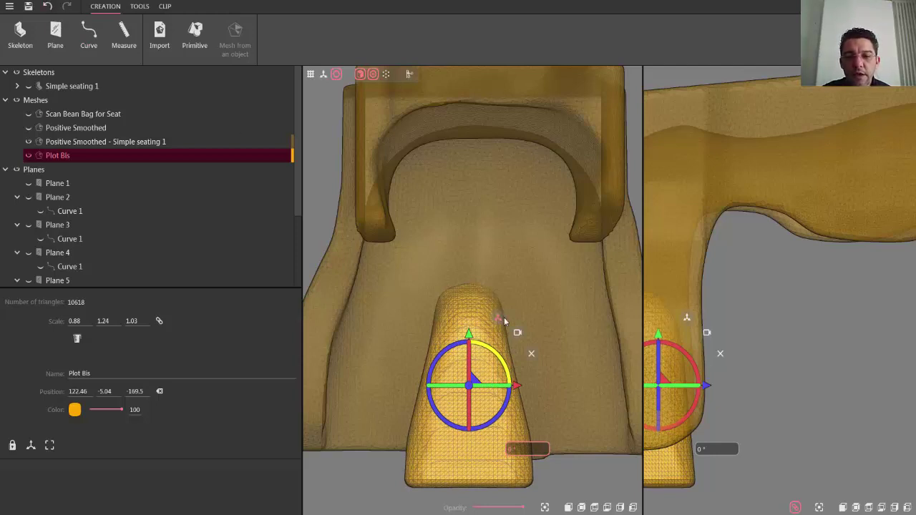
pyautogui.click(530, 354)
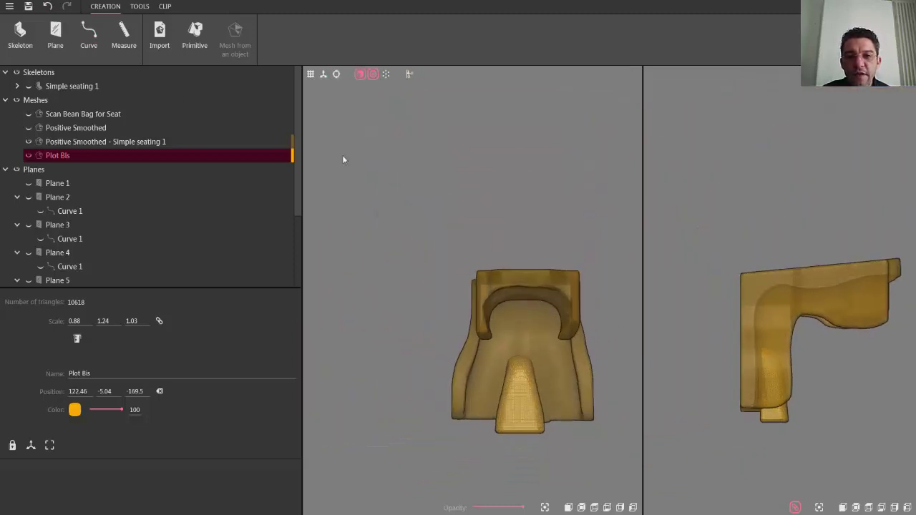
# Restore the seating mesh's opacity to 100 and inspect how Plot Bis sits in it.
pyautogui.click(555, 362)
pyautogui.moveTo(501, 507); pyautogui.dragTo(531, 510)
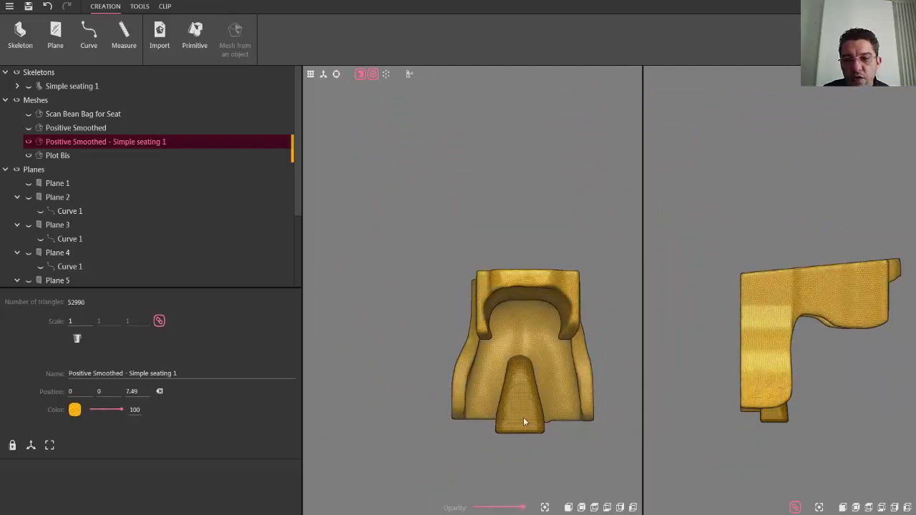
pyautogui.click(528, 396)
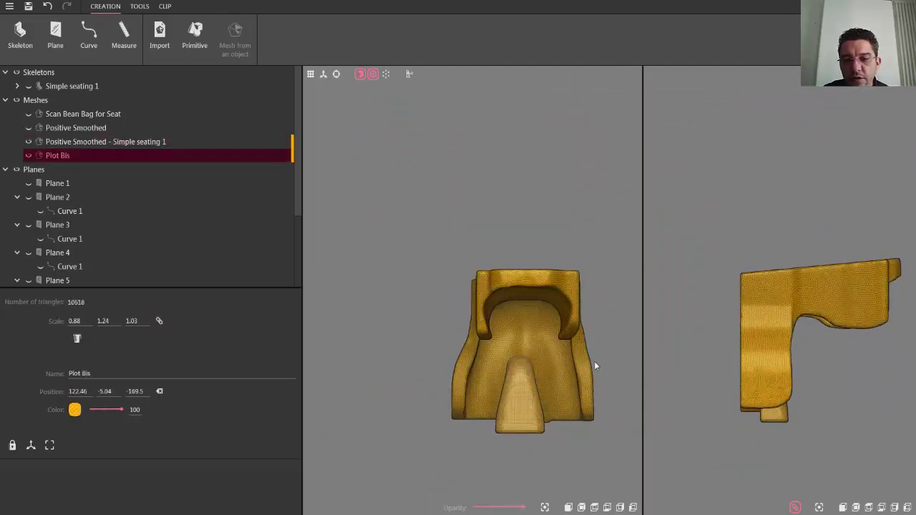
pyautogui.click(594, 361)
pyautogui.moveTo(593, 363); pyautogui.dragTo(565, 450)
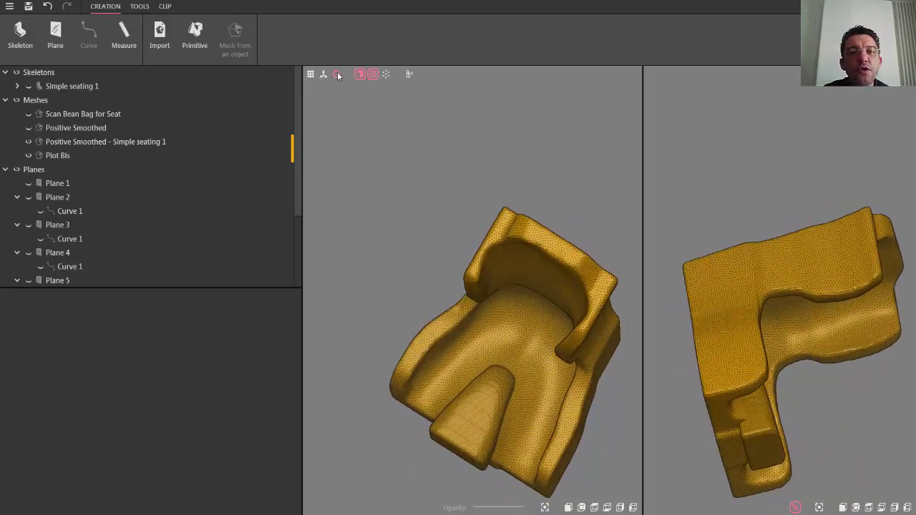
# Unite Plot Bis and the seating mesh into one mesh and name it "Seat with Pommel".
pyautogui.click(491, 407)
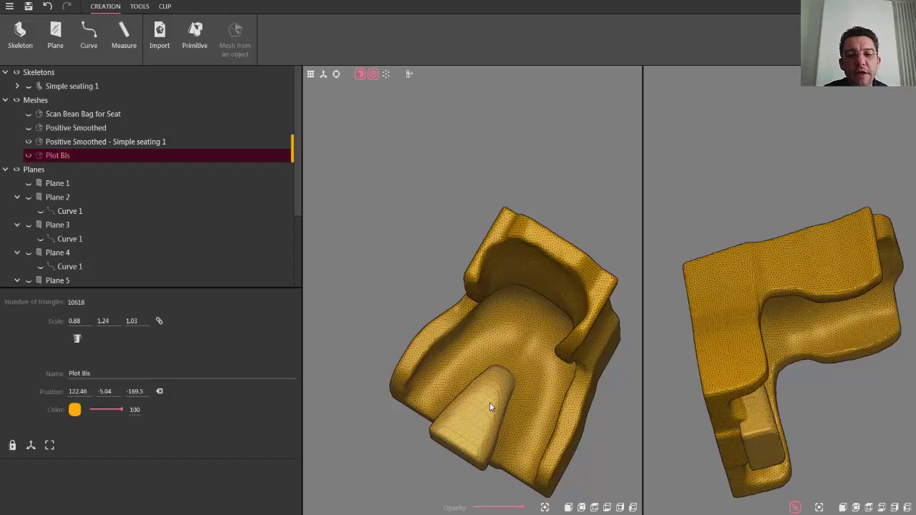
pyautogui.keyDown('ctrl'); pyautogui.click(519, 324); pyautogui.keyUp('ctrl')
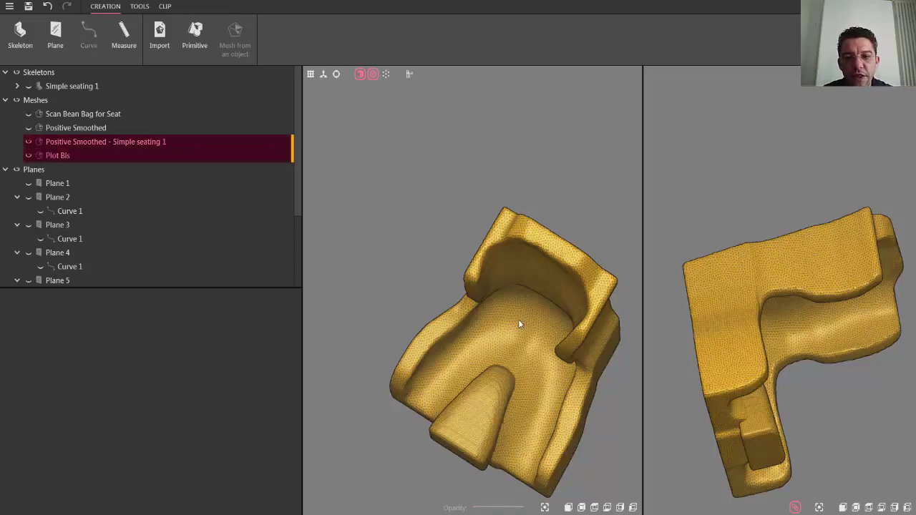
pyautogui.click(140, 6)
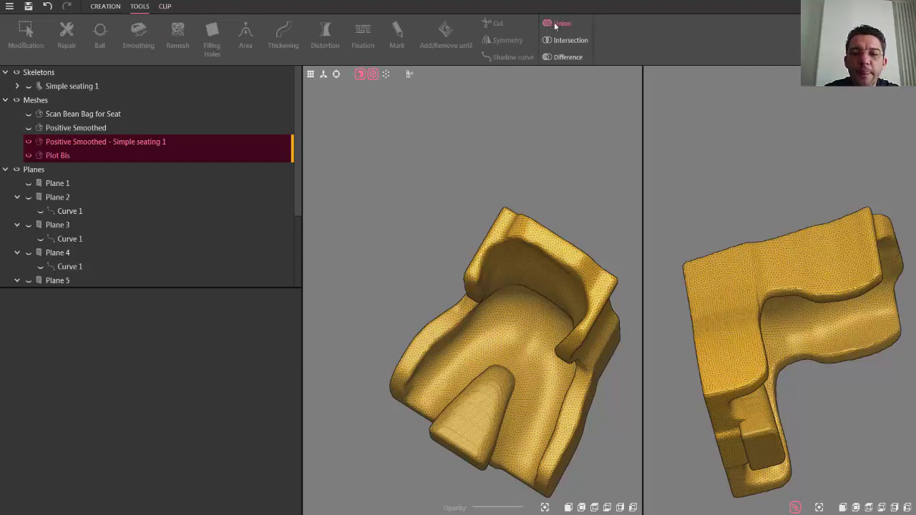
pyautogui.click(555, 24)
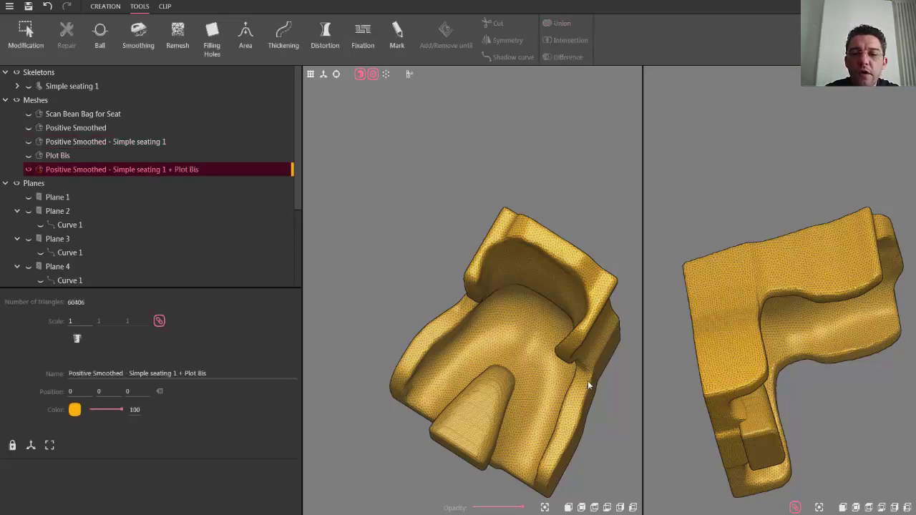
pyautogui.moveTo(534, 383); pyautogui.dragTo(553, 341)
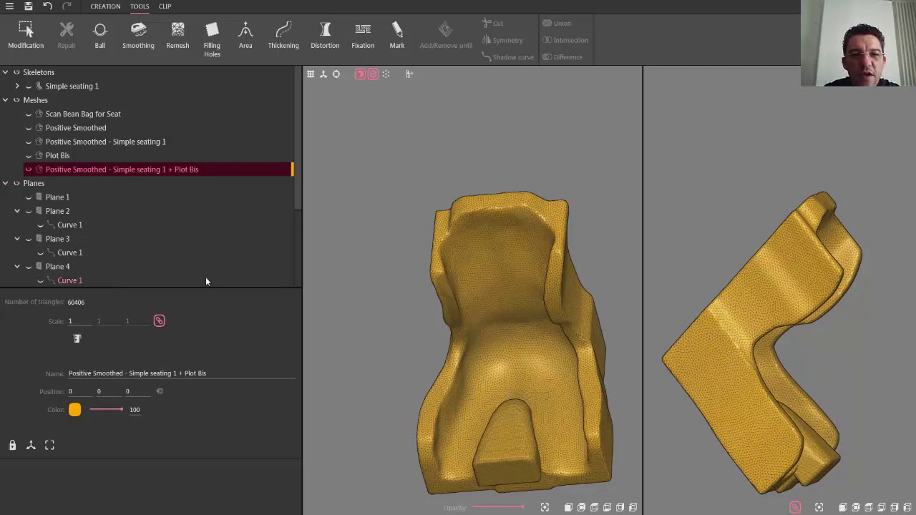
pyautogui.moveTo(211, 373); pyautogui.dragTo(37, 391)
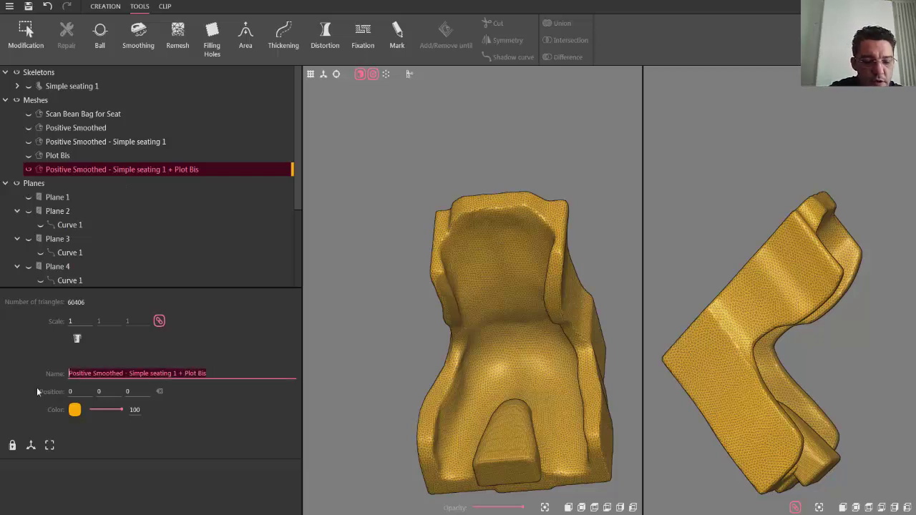
pyautogui.write('Seat with Pommel')
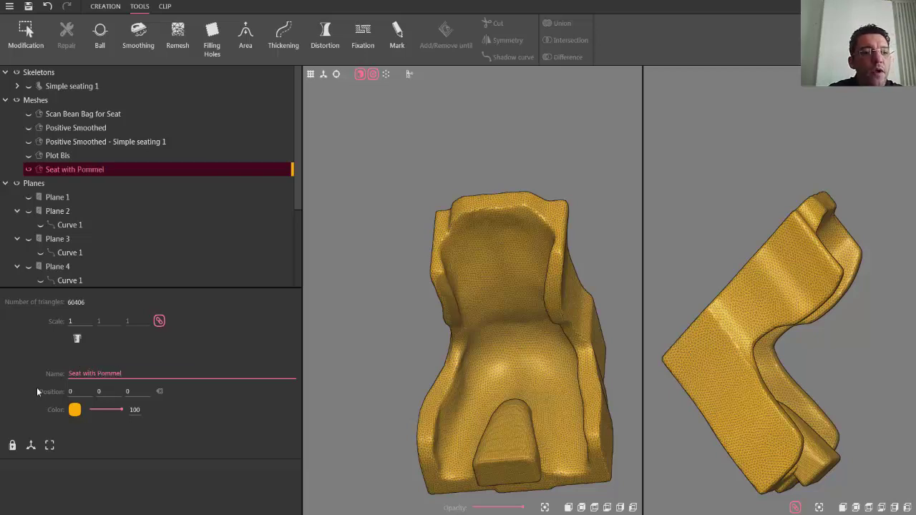
# Hide the triangle wireframe so the united seat appears as a plain shaded surface.
pyautogui.click(480, 309)
pyautogui.moveTo(518, 335); pyautogui.dragTo(438, 348, button='middle')
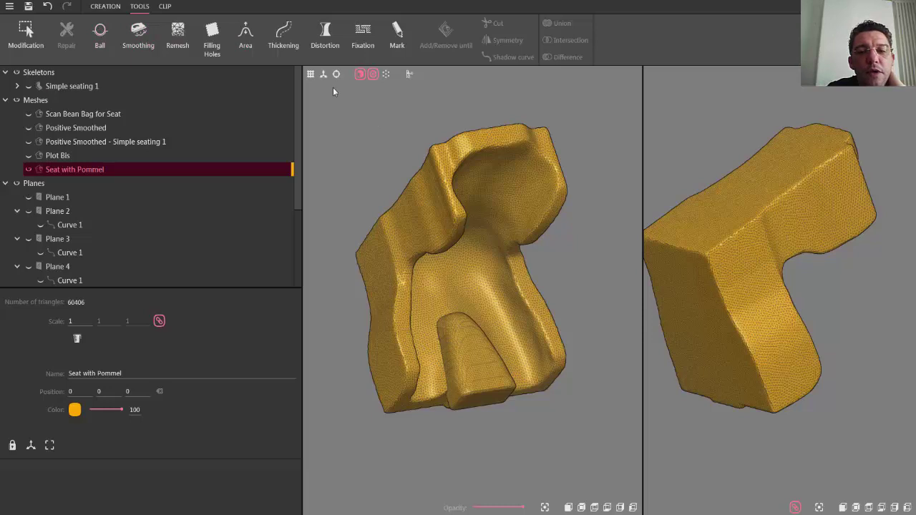
pyautogui.click(372, 74)
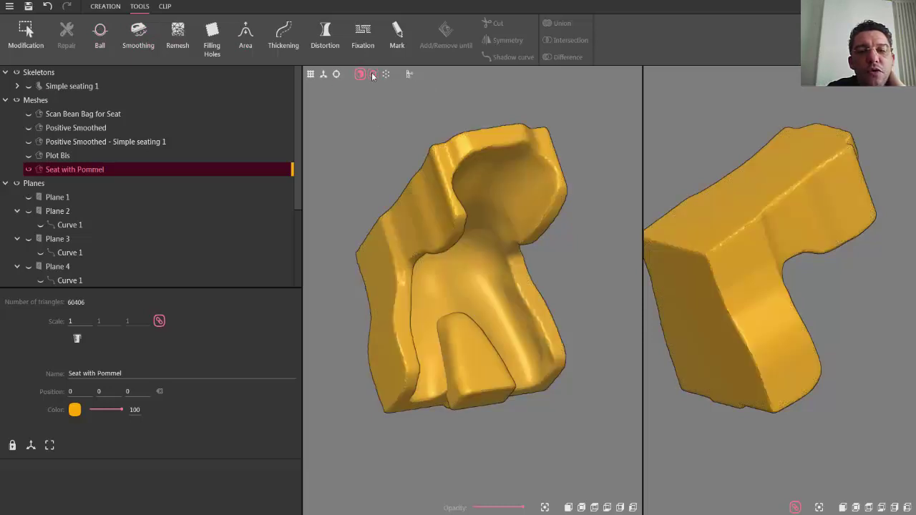
# Smooth the junction between the pommel and the seat on both sides with the Ball tool in Volume mode.
pyautogui.click(100, 33)
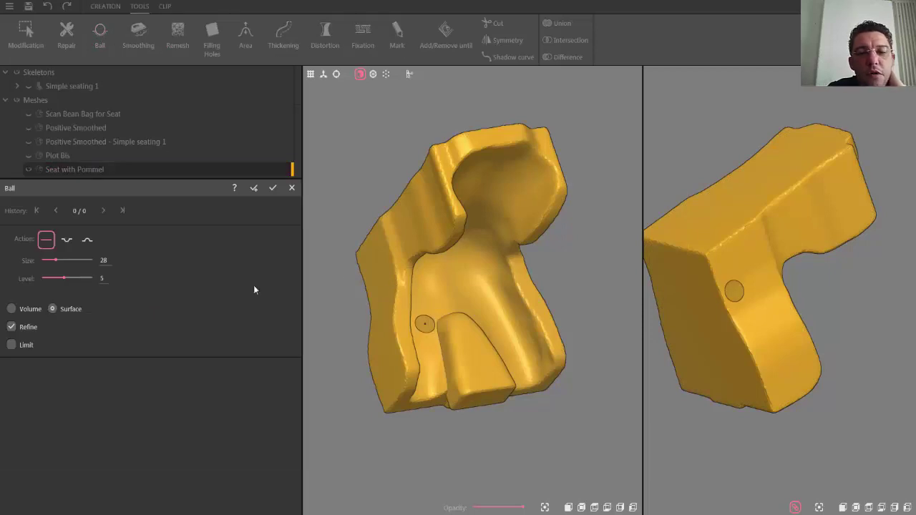
pyautogui.click(13, 309)
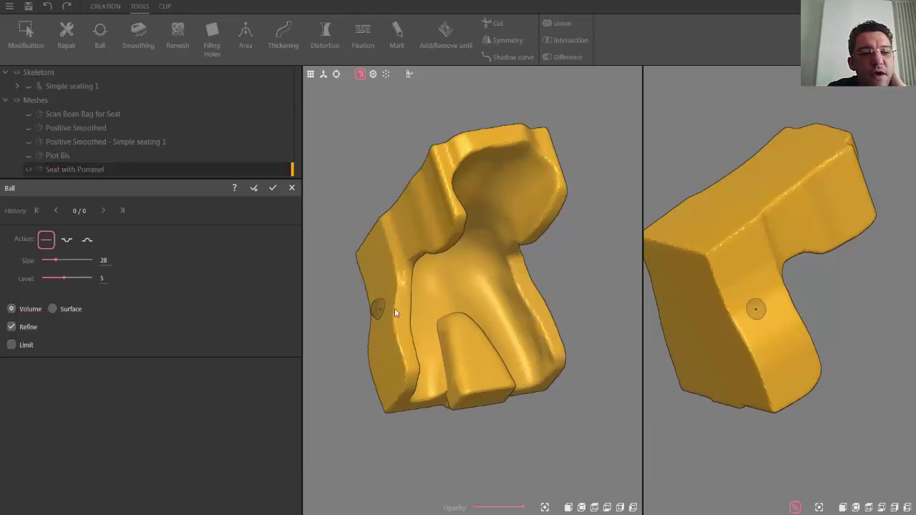
pyautogui.scroll(5, 437, 327)
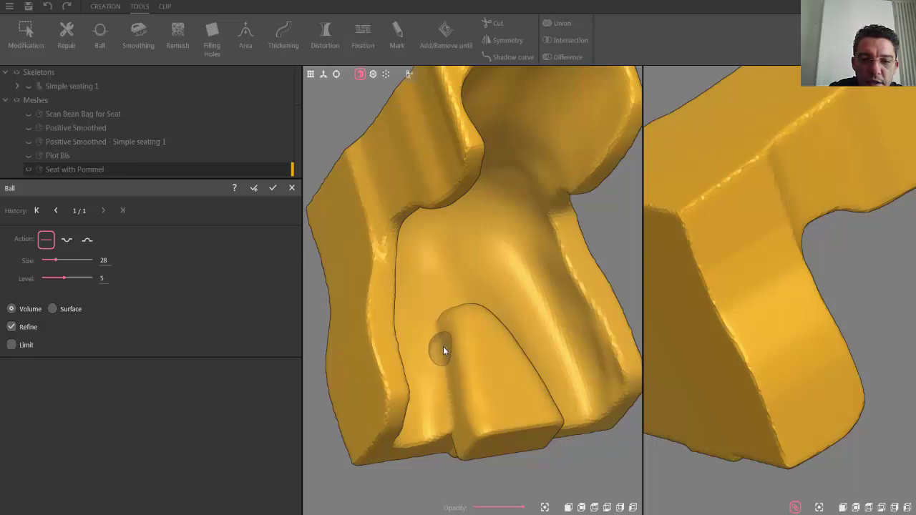
pyautogui.moveTo(491, 362); pyautogui.dragTo(474, 415, button='middle')
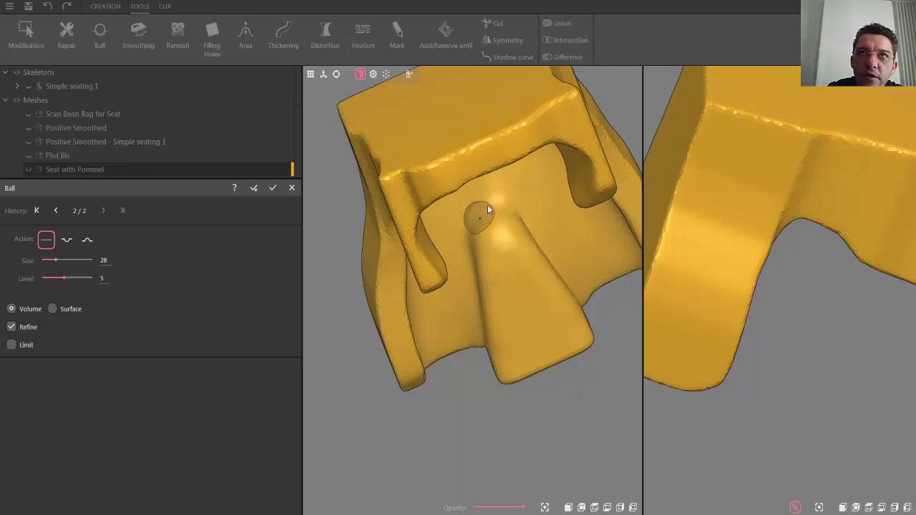
pyautogui.moveTo(554, 245)
pyautogui.mouseDown(button='middle')
pyautogui.moveTo(528, 236)
pyautogui.moveTo(509, 241)
pyautogui.moveTo(573, 302)
pyautogui.moveTo(499, 277)
pyautogui.moveTo(486, 250)
pyautogui.mouseUp(button='middle')
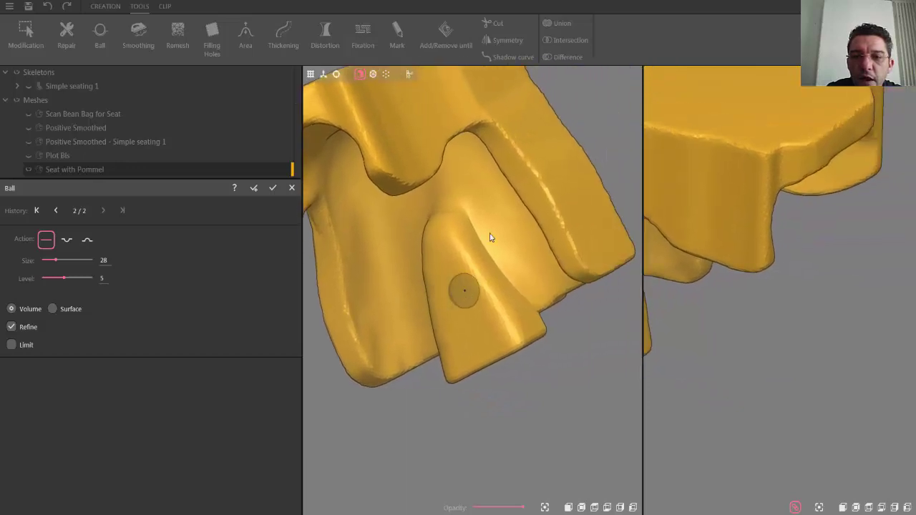
pyautogui.click(468, 209)
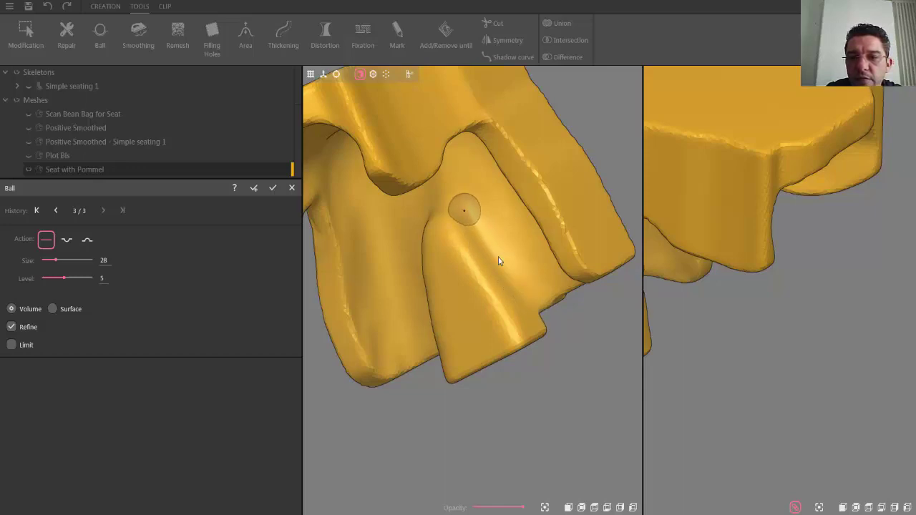
# Round off the pommel's front edges with the Ball tool in Volume mode at size 28 and level 5.
pyautogui.moveTo(462, 308); pyautogui.dragTo(506, 377, button='middle')
pyautogui.scroll(3, 506, 377)
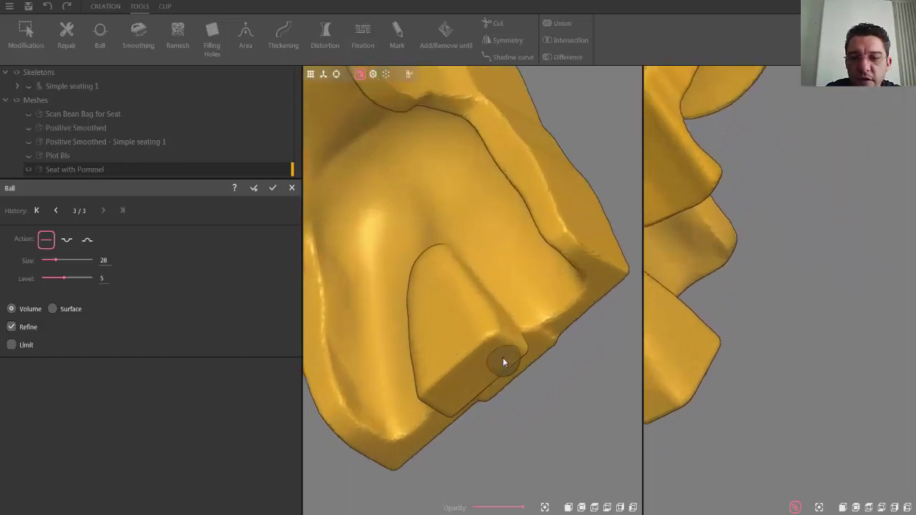
pyautogui.click(490, 329)
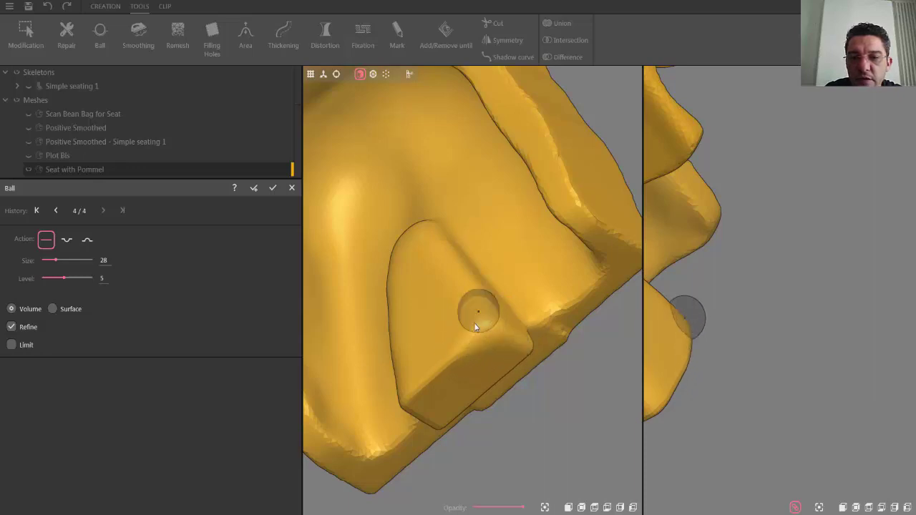
pyautogui.moveTo(473, 324); pyautogui.dragTo(484, 354, button='middle')
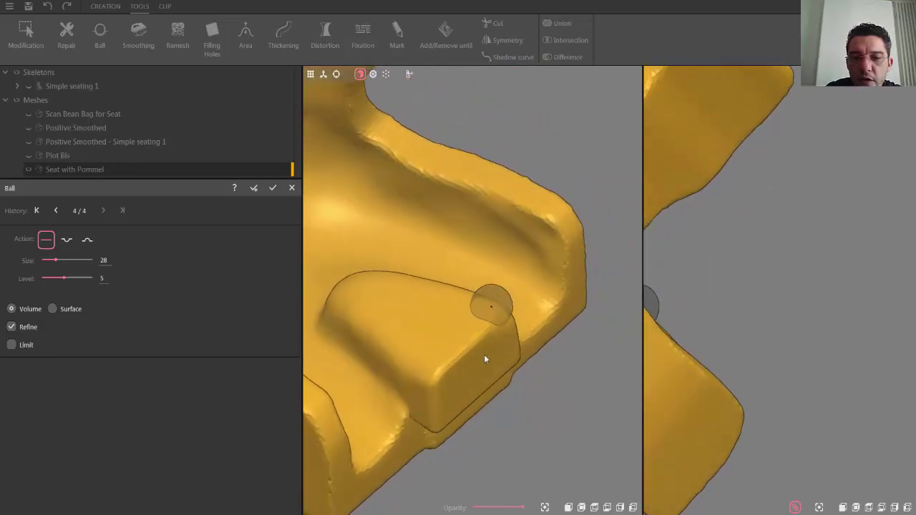
pyautogui.click(436, 378)
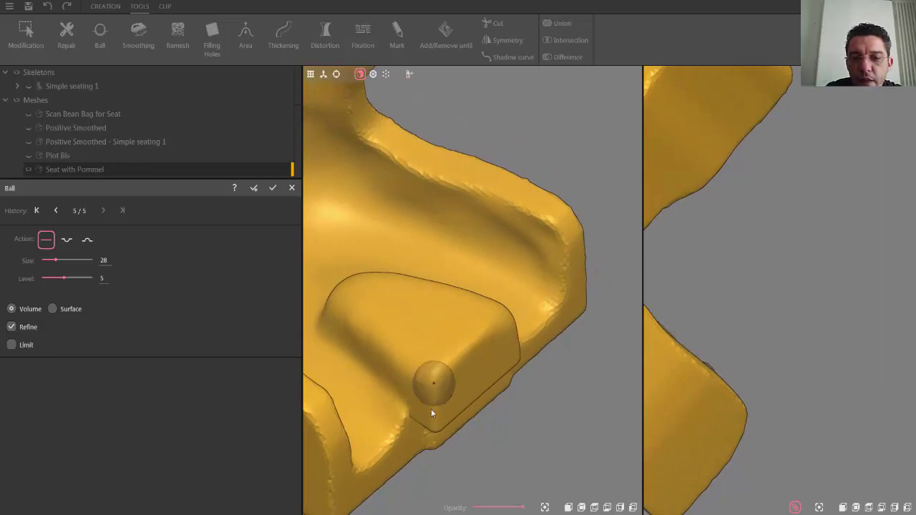
# Smooth the seat's front edge beside the pommel and the adjoining inner edge of the thigh-side rim.
pyautogui.moveTo(393, 433); pyautogui.dragTo(361, 469, button='middle')
pyautogui.click(387, 436)
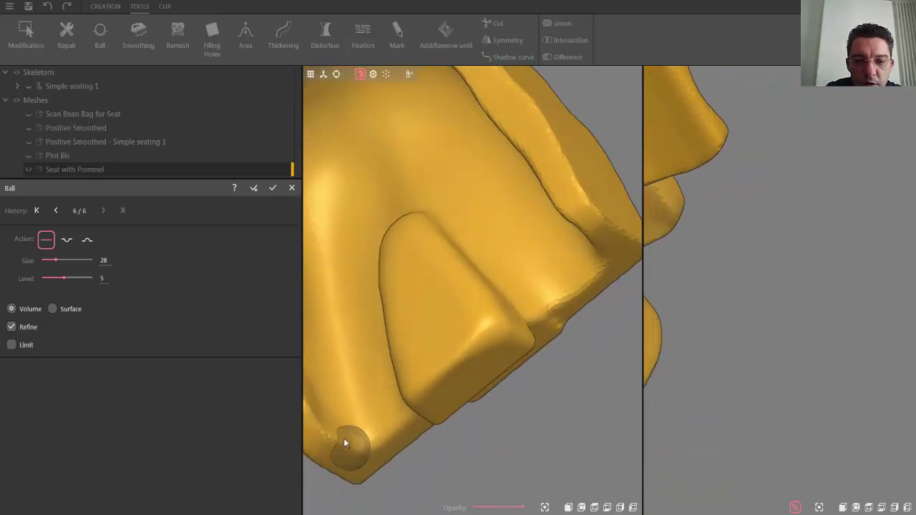
pyautogui.moveTo(415, 374)
pyautogui.mouseDown(button='middle')
pyautogui.moveTo(489, 350)
pyautogui.moveTo(438, 363)
pyautogui.moveTo(423, 385)
pyautogui.mouseUp(button='middle')
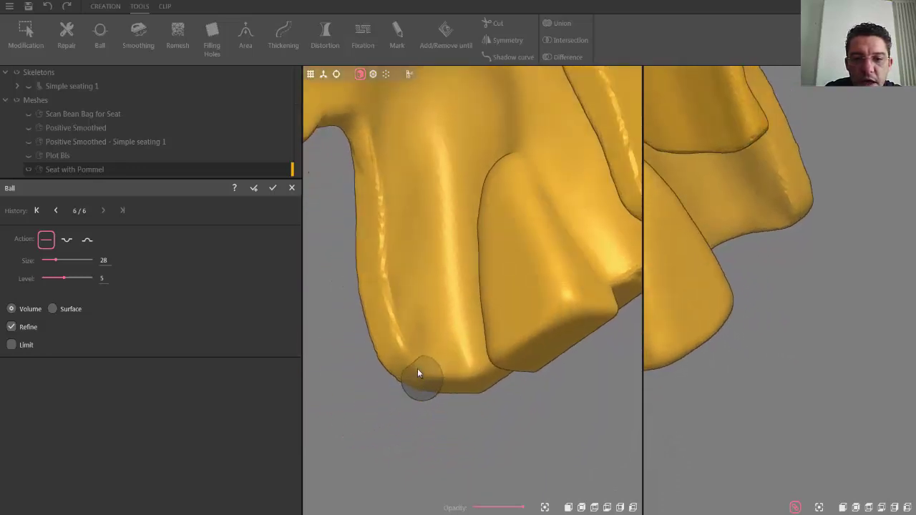
pyautogui.click(411, 364)
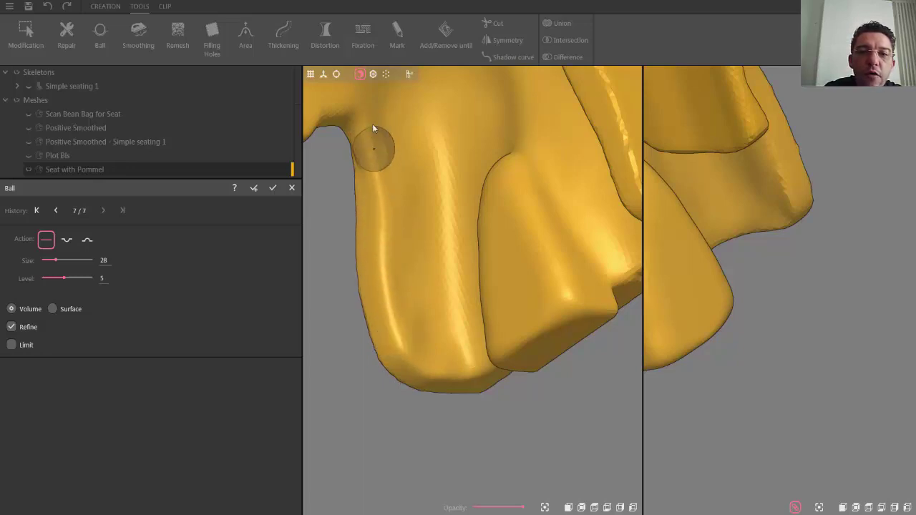
# Smooth the same rim where the thigh side meets the backrest's side support.
pyautogui.moveTo(394, 214); pyautogui.dragTo(370, 246, button='middle')
pyautogui.scroll(-5, 425, 285)
pyautogui.scroll(5, 427, 219)
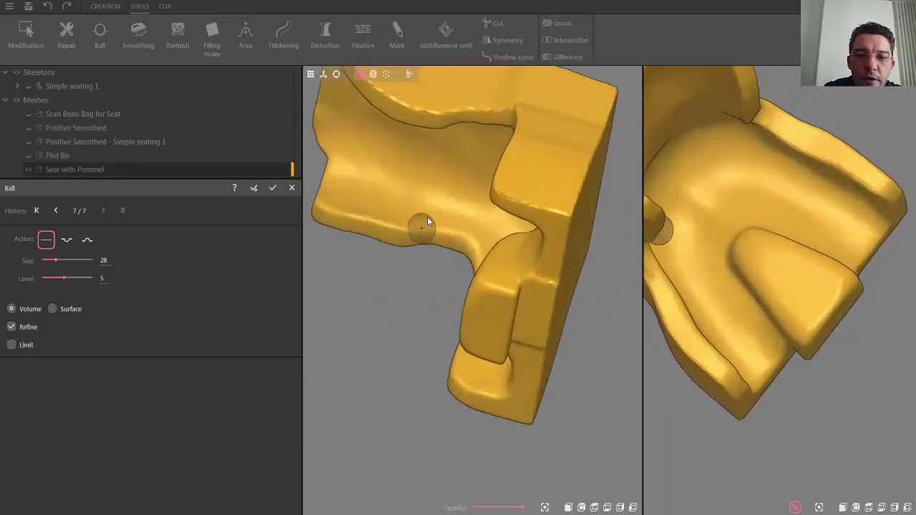
pyautogui.moveTo(452, 242)
pyautogui.mouseDown()
pyautogui.moveTo(497, 244)
pyautogui.moveTo(474, 230)
pyautogui.mouseUp()
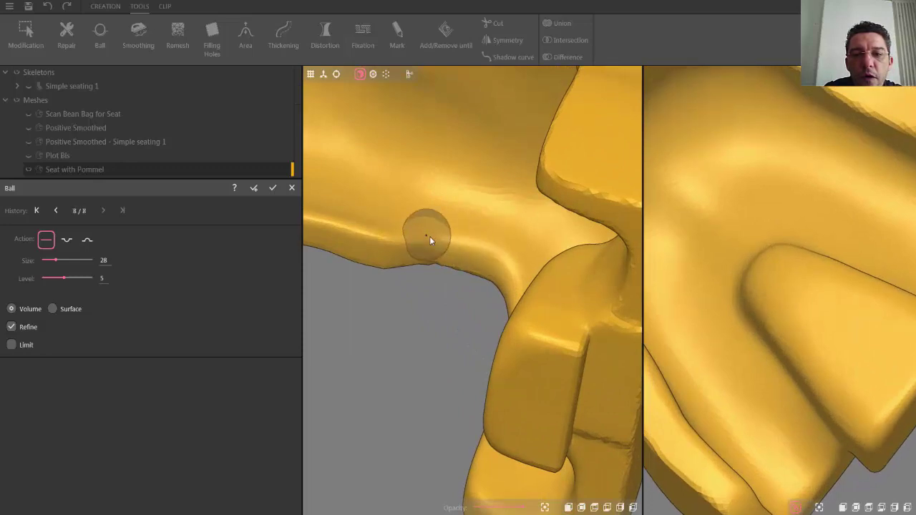
# Smooth the inner edges of the backrest's side support and upper corner with the Ball tool at level 10.
pyautogui.moveTo(458, 239)
pyautogui.mouseDown(button='middle')
pyautogui.moveTo(331, 234)
pyautogui.moveTo(522, 277)
pyautogui.moveTo(425, 248)
pyautogui.mouseUp(button='middle')
pyautogui.scroll(-3, 337, 236)
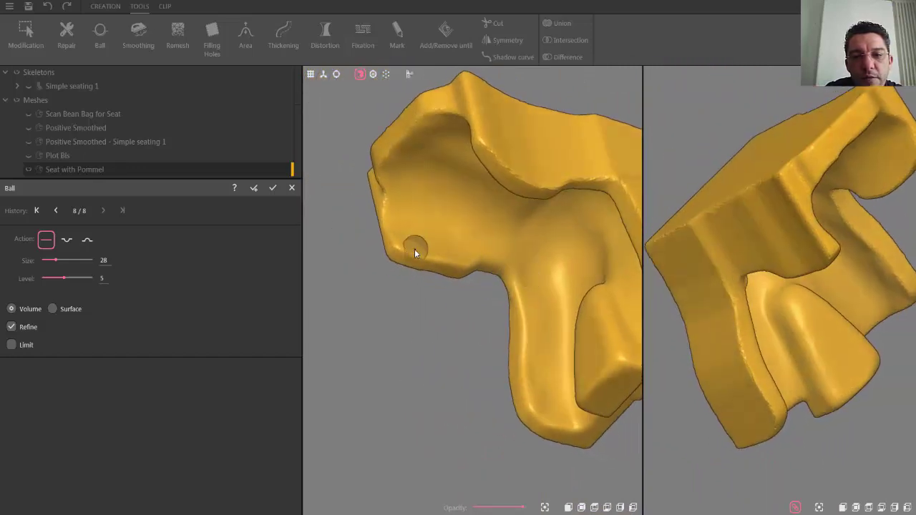
pyautogui.click(399, 244)
pyautogui.moveTo(388, 224)
pyautogui.mouseDown()
pyautogui.moveTo(386, 153)
pyautogui.moveTo(423, 119)
pyautogui.moveTo(434, 123)
pyautogui.moveTo(382, 166)
pyautogui.mouseUp()
pyautogui.moveTo(393, 197)
pyautogui.mouseDown(button='middle')
pyautogui.moveTo(452, 181)
pyautogui.moveTo(491, 151)
pyautogui.moveTo(380, 206)
pyautogui.mouseUp(button='middle')
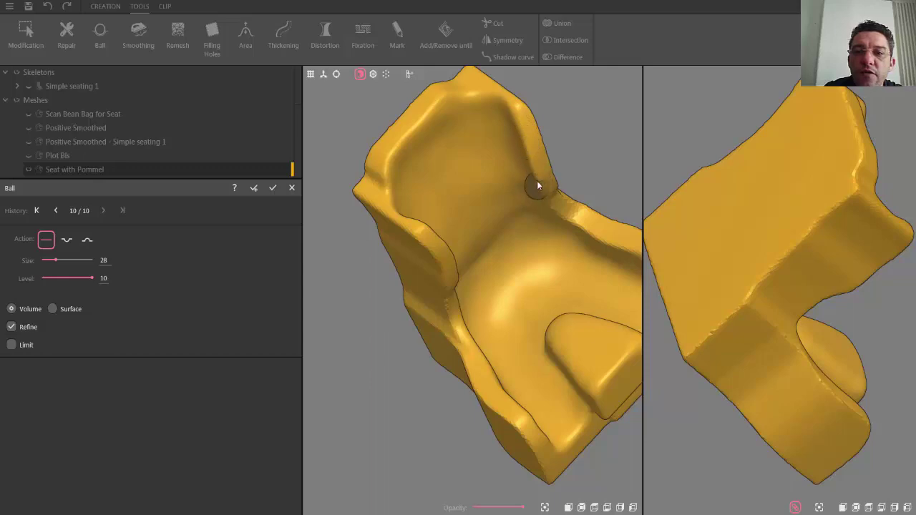
pyautogui.moveTo(523, 366); pyautogui.dragTo(436, 326, button='middle')
pyautogui.scroll(5, 436, 327)
pyautogui.moveTo(491, 348)
pyautogui.mouseDown(button='middle')
pyautogui.moveTo(559, 328)
pyautogui.moveTo(506, 324)
pyautogui.moveTo(442, 297)
pyautogui.mouseUp(button='middle')
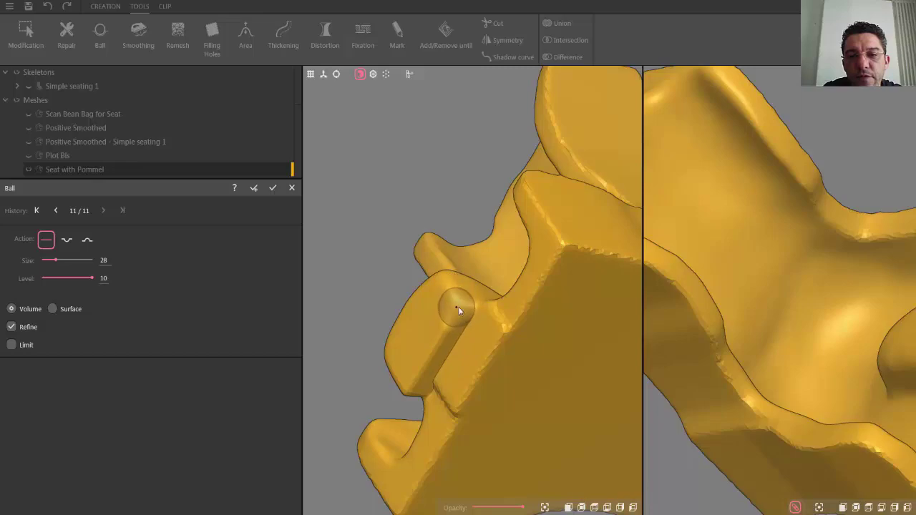
pyautogui.moveTo(475, 258); pyautogui.dragTo(530, 272, button='middle')
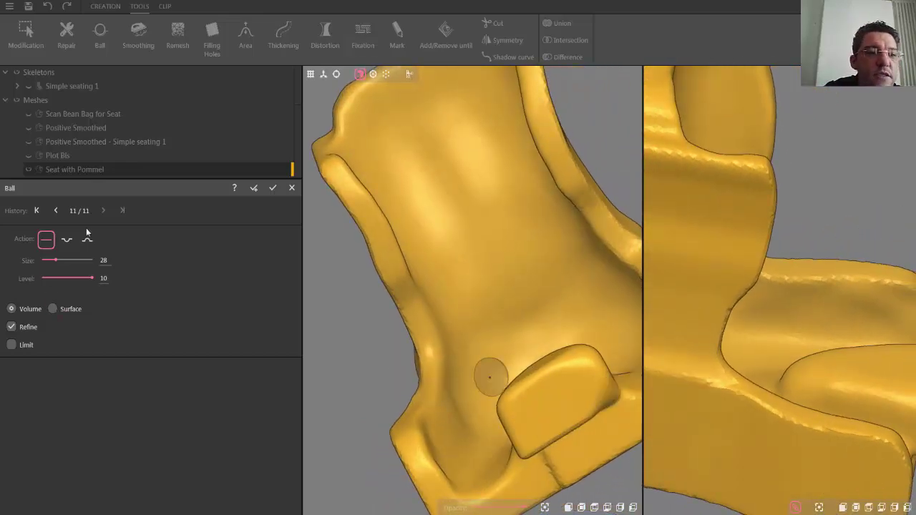
pyautogui.click(57, 210)
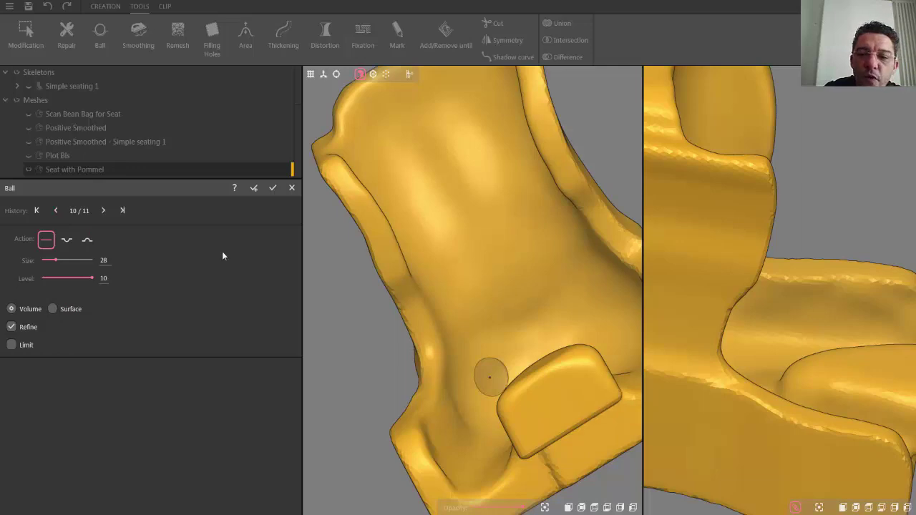
# Smooth the opposite side's inner edge from the backrest support along the thigh rim to the front corner.
pyautogui.moveTo(446, 279); pyautogui.dragTo(527, 239, button='middle')
pyautogui.scroll(3, 493, 206)
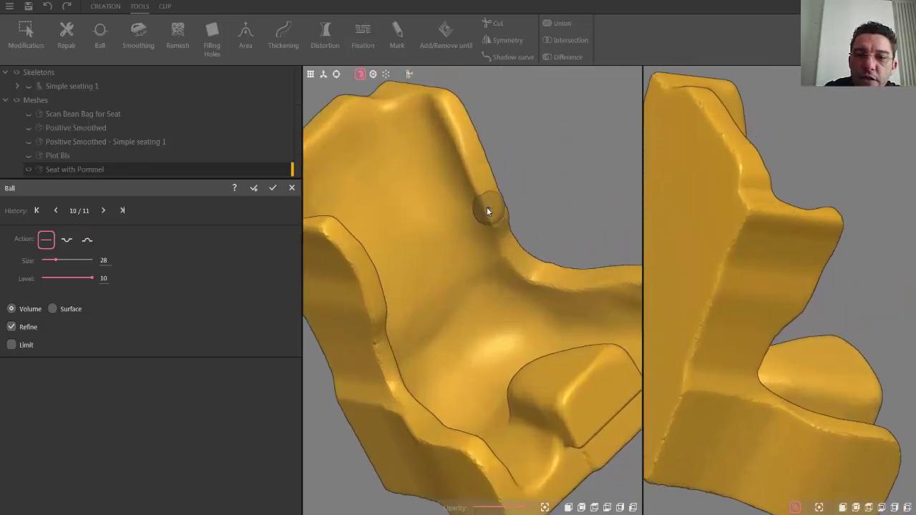
pyautogui.moveTo(487, 210); pyautogui.dragTo(500, 260)
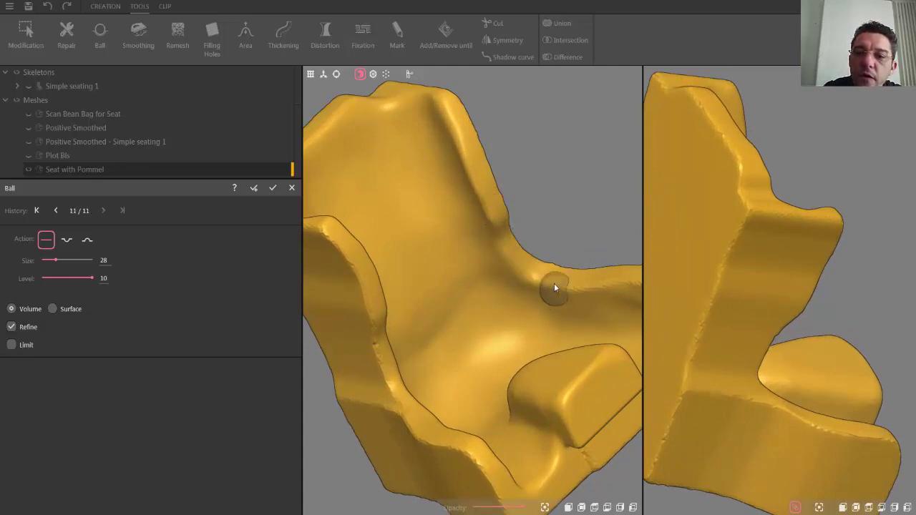
pyautogui.scroll(-10, 550, 286)
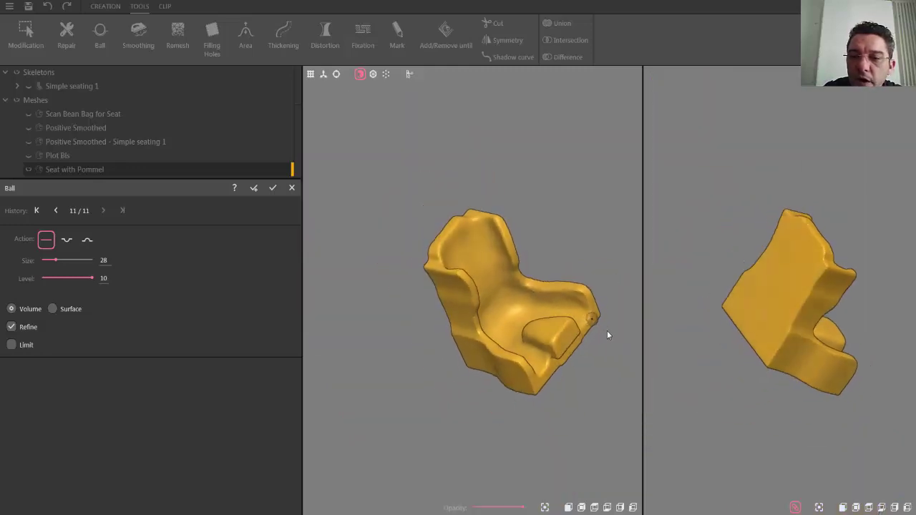
pyautogui.scroll(10, 590, 321)
pyautogui.click(567, 251)
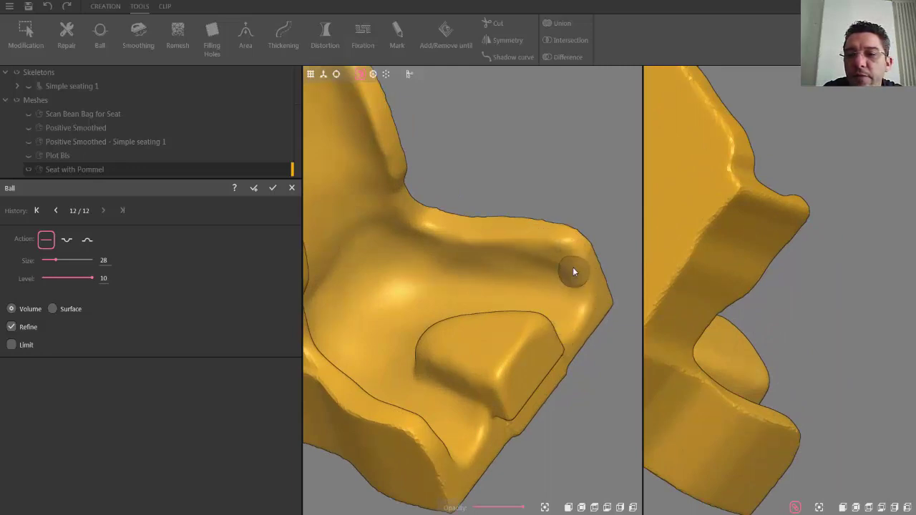
# Smooth away the step and ridges on the seat's front edge around the base of the pommel.
pyautogui.moveTo(556, 339); pyautogui.dragTo(462, 403, button='middle')
pyautogui.moveTo(484, 396)
pyautogui.mouseDown()
pyautogui.moveTo(489, 382)
pyautogui.moveTo(482, 398)
pyautogui.mouseUp()
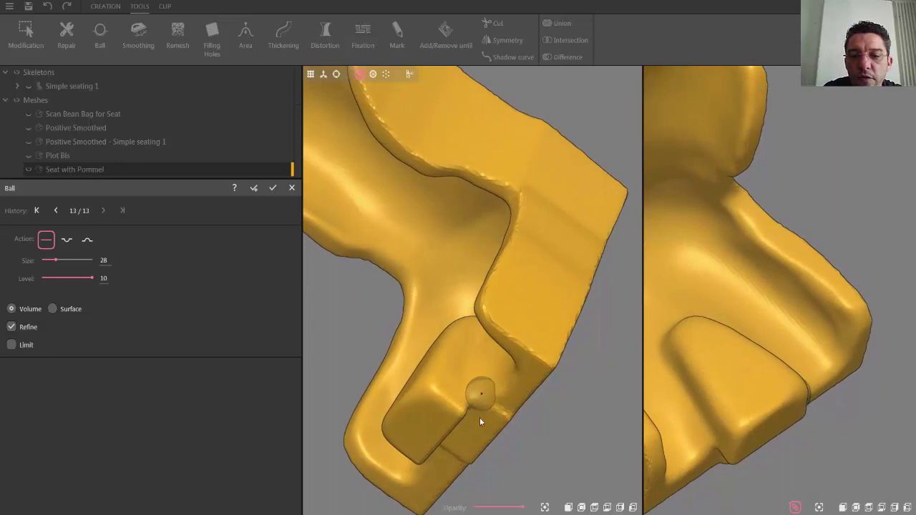
pyautogui.moveTo(485, 411); pyautogui.dragTo(517, 344, button='middle')
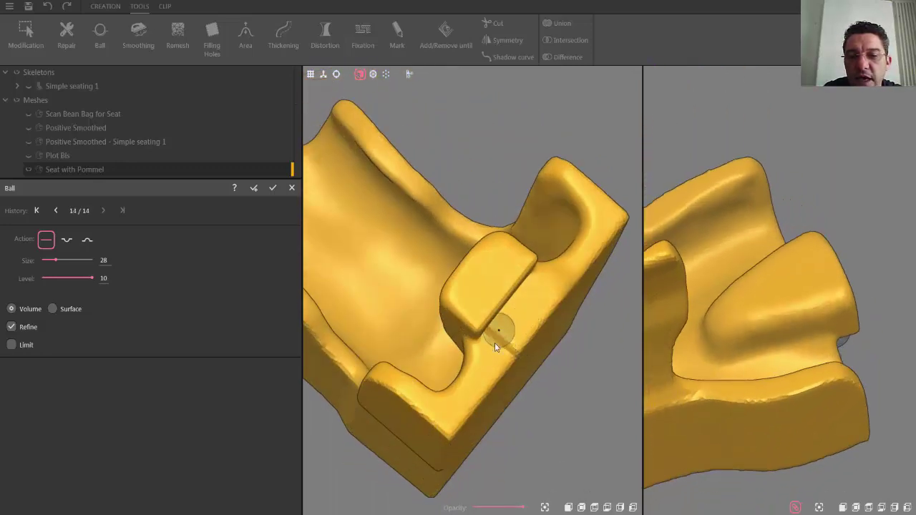
pyautogui.click(501, 337)
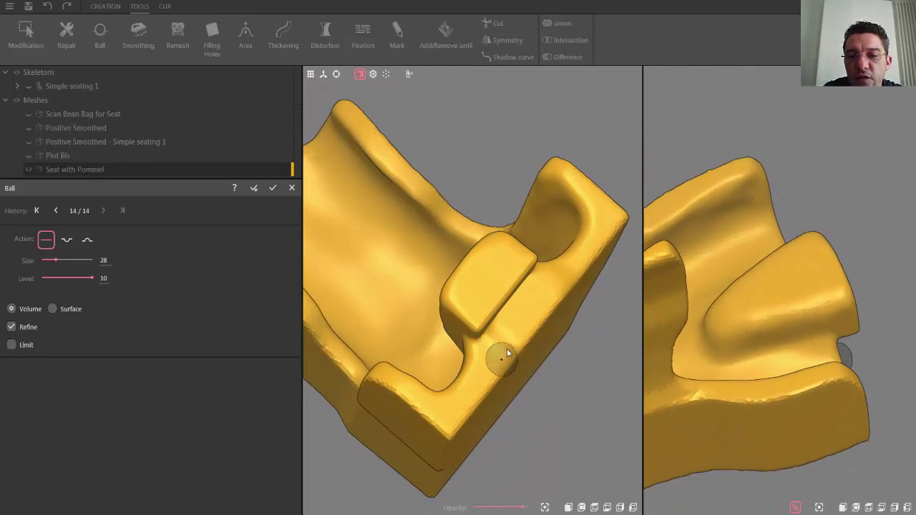
# Smooth the rough outer edge of the side rim from the top of the backrest down to the front of the seat.
pyautogui.scroll(-3, 501, 355)
pyautogui.moveTo(493, 329); pyautogui.dragTo(473, 280, button='middle')
pyautogui.scroll(4, 477, 250)
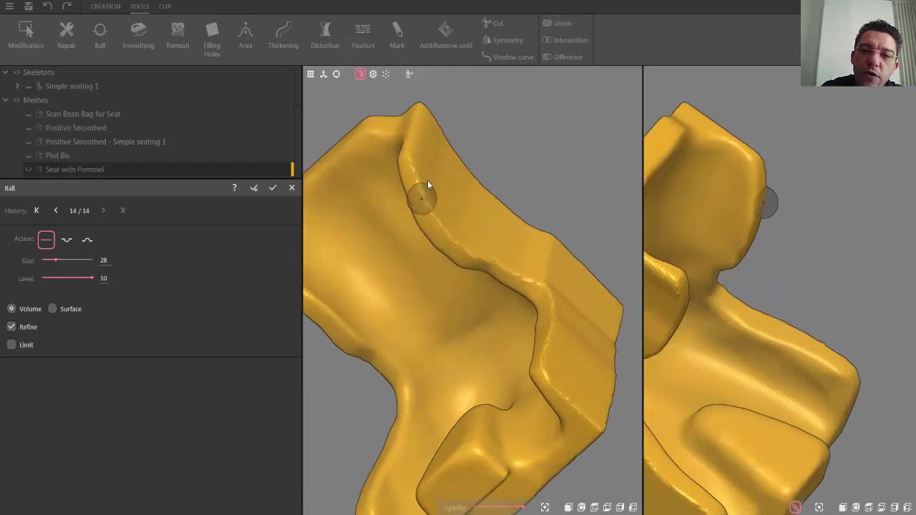
pyautogui.click(424, 191)
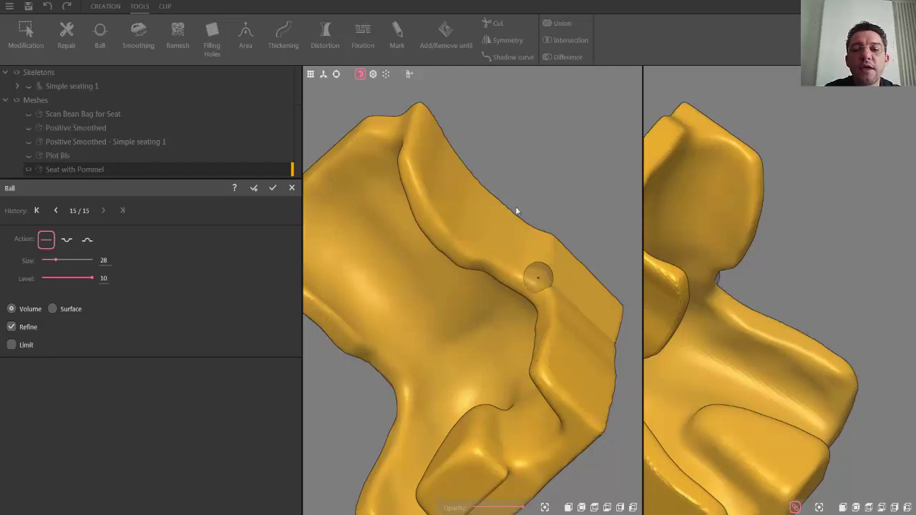
# Even out the ridges on that side's outer face, raising the Ball size to 52.
pyautogui.moveTo(537, 169)
pyautogui.mouseDown()
pyautogui.moveTo(497, 180)
pyautogui.moveTo(505, 204)
pyautogui.moveTo(531, 228)
pyautogui.moveTo(471, 178)
pyautogui.moveTo(452, 227)
pyautogui.moveTo(466, 204)
pyautogui.mouseUp()
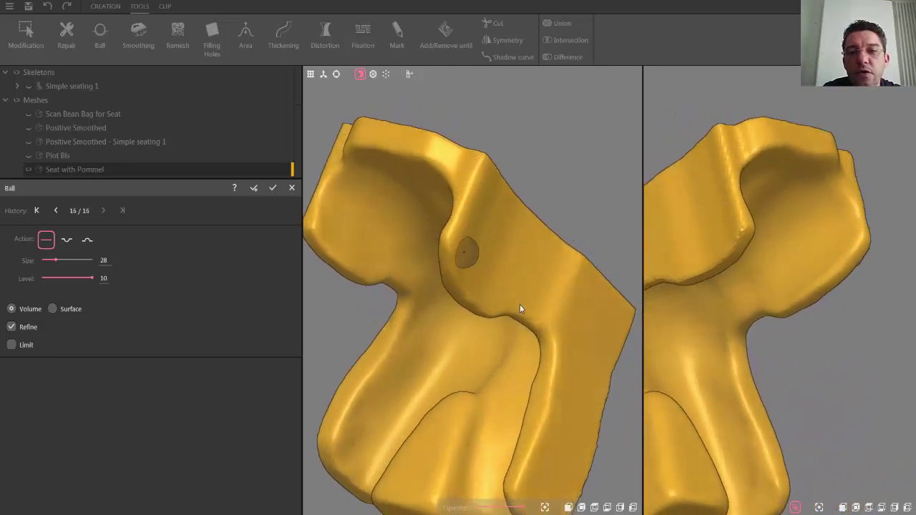
pyautogui.moveTo(562, 308)
pyautogui.mouseDown(button='right')
pyautogui.moveTo(535, 299)
pyautogui.moveTo(531, 306)
pyautogui.moveTo(552, 280)
pyautogui.mouseUp(button='right')
pyautogui.moveTo(552, 280); pyautogui.dragTo(559, 283)
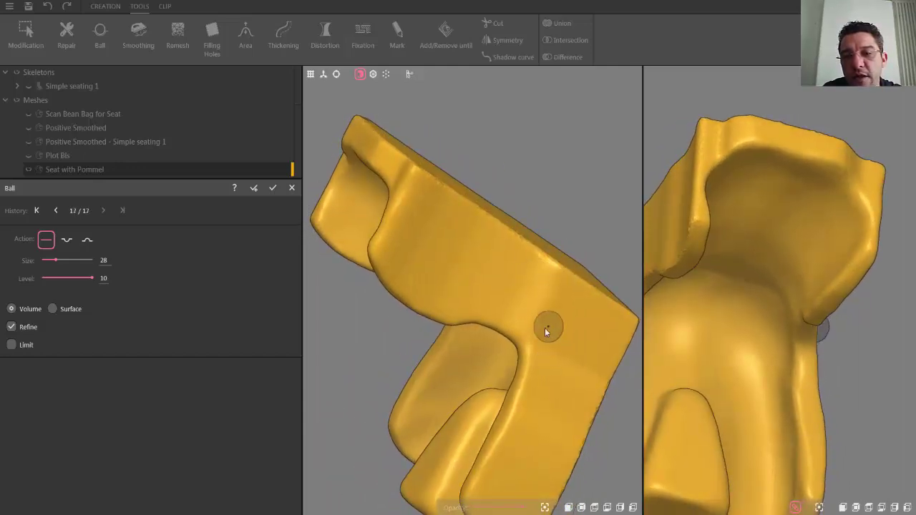
pyautogui.click(85, 261)
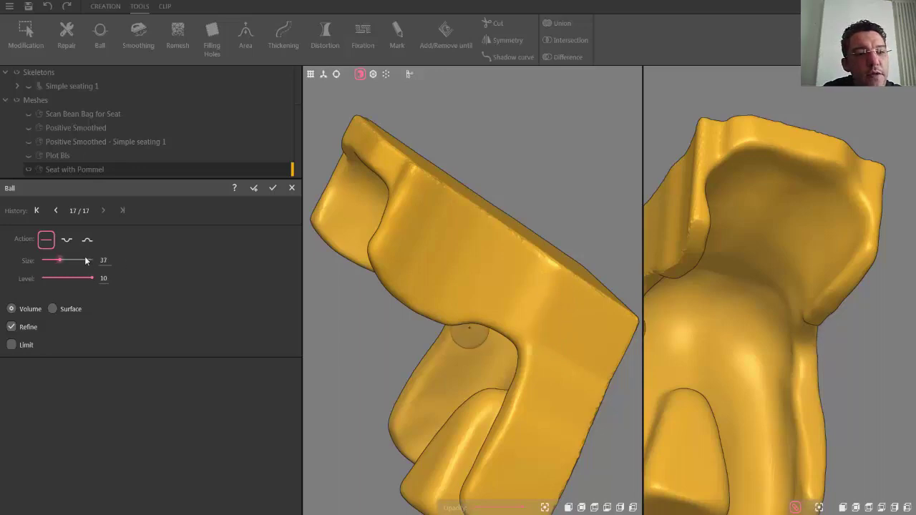
pyautogui.click(585, 352)
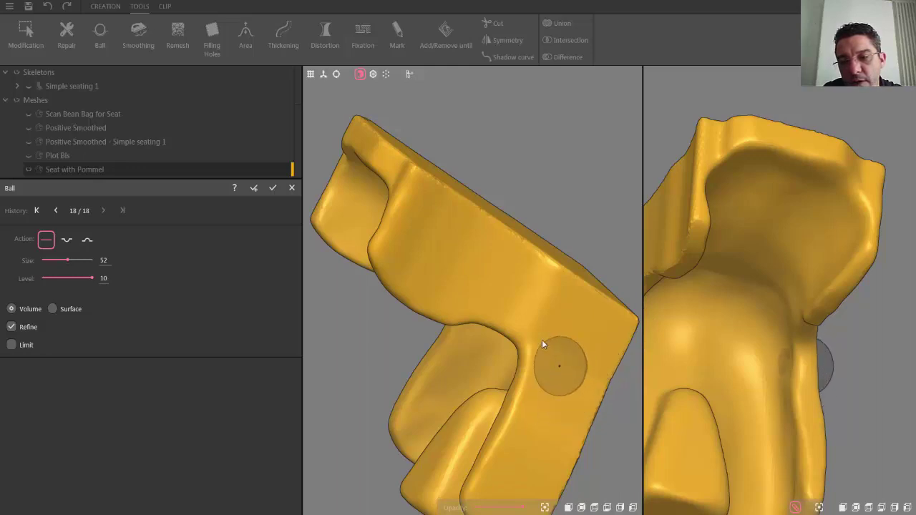
# Smooth the crease between the backrest and seat sections on the opposite side's outer face.
pyautogui.scroll(-5, 501, 383)
pyautogui.moveTo(554, 301); pyautogui.dragTo(668, 250)
pyautogui.scroll(3, 445, 409)
pyautogui.scroll(5, 446, 407)
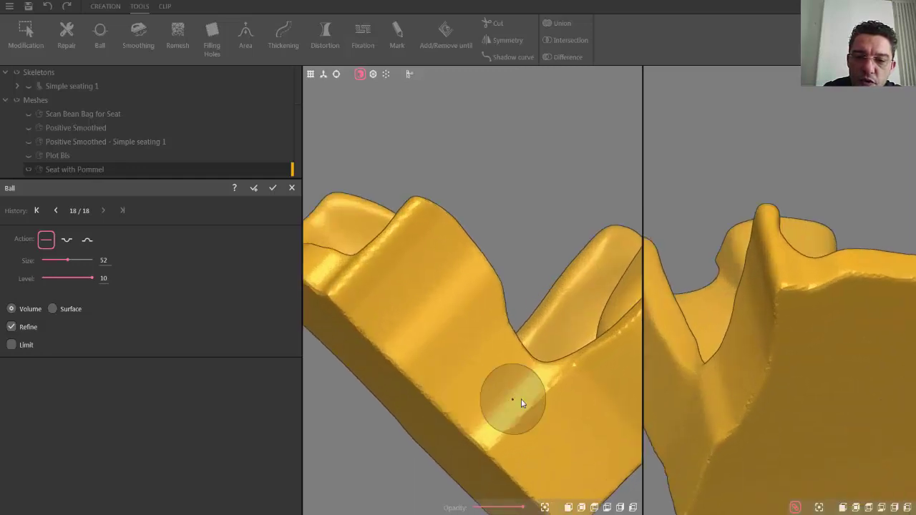
pyautogui.click(556, 414)
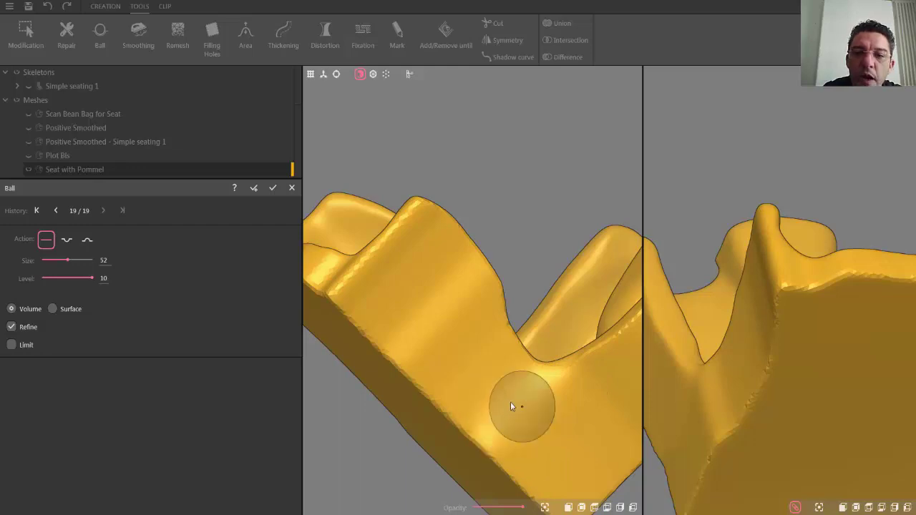
pyautogui.scroll(-5, 512, 405)
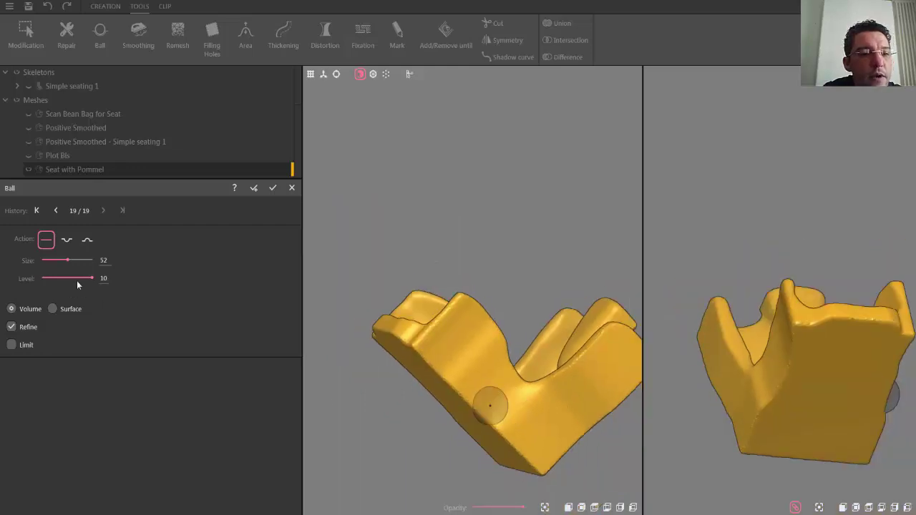
# Smooth that side's outer rim edge from the backrest support to the front corner with the Ball at size 22 and level 5.
pyautogui.doubleClick(103, 278)
pyautogui.write('4')
pyautogui.press('BackSpace')
pyautogui.write('5')
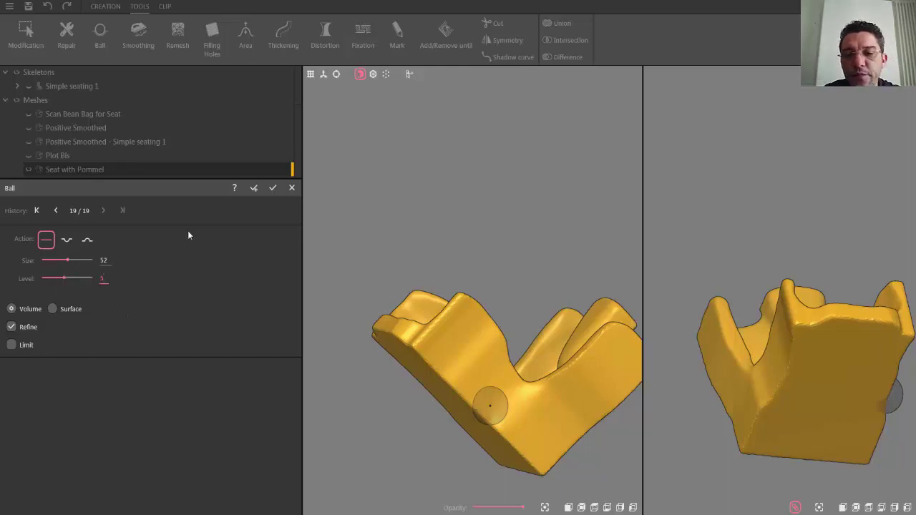
pyautogui.moveTo(508, 311); pyautogui.dragTo(448, 350, button='middle')
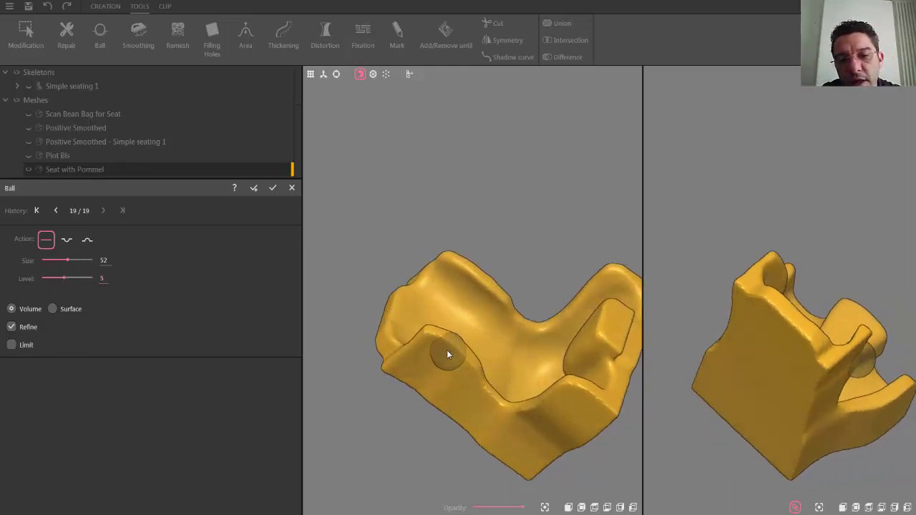
pyautogui.scroll(4, 444, 348)
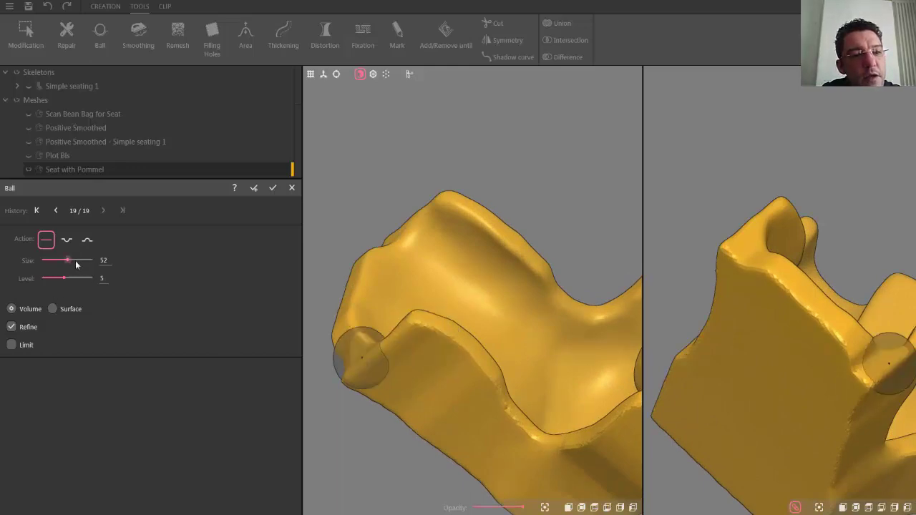
pyautogui.scroll(-6, 76, 264)
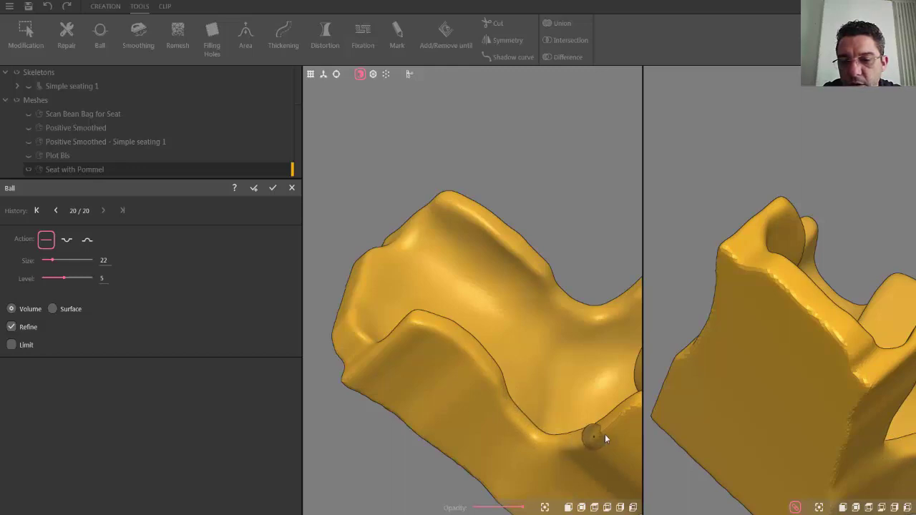
pyautogui.moveTo(546, 424); pyautogui.dragTo(584, 416, button='right')
pyautogui.click(588, 415)
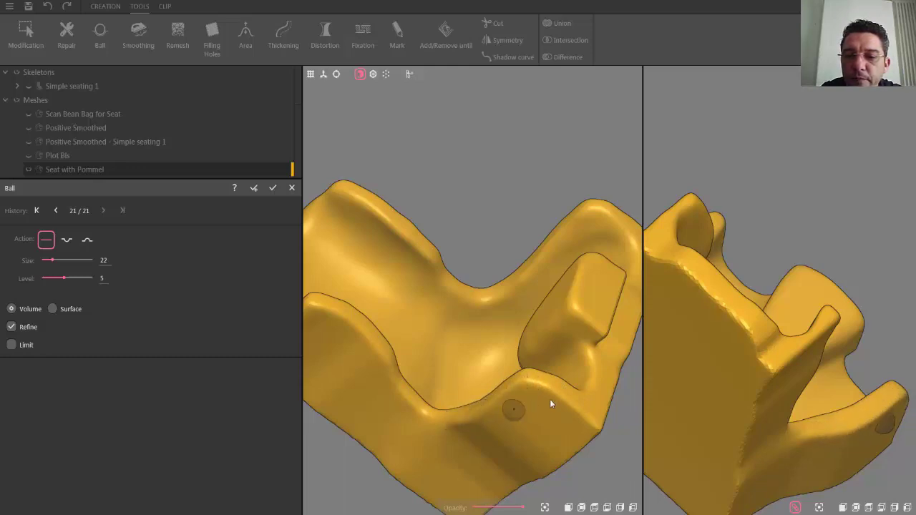
# Check the whole seat in front view and accept the Ball smoothing on the Seat with Pommel mesh.
pyautogui.scroll(-5, 567, 421)
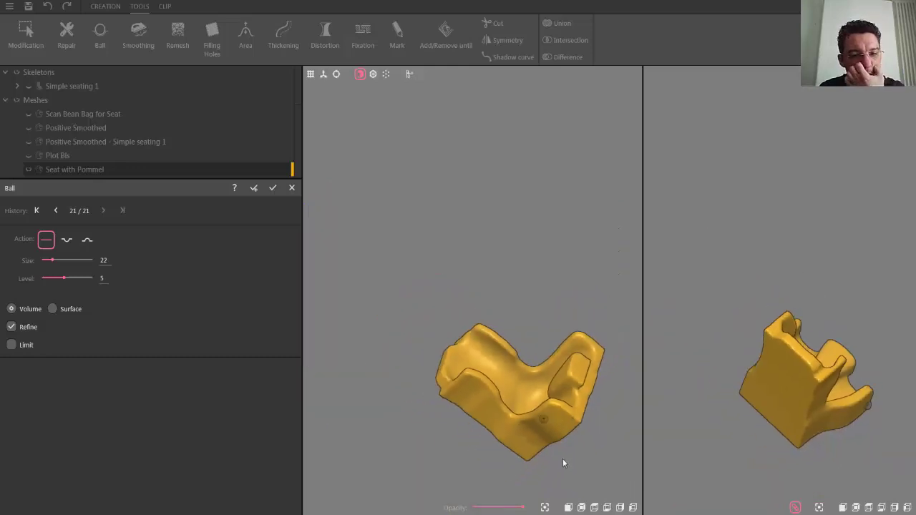
pyautogui.click(569, 507)
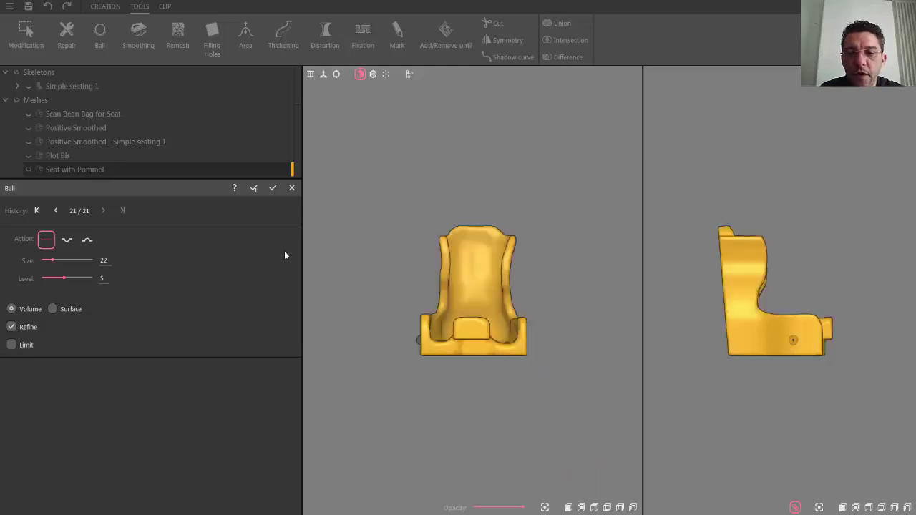
pyautogui.click(272, 188)
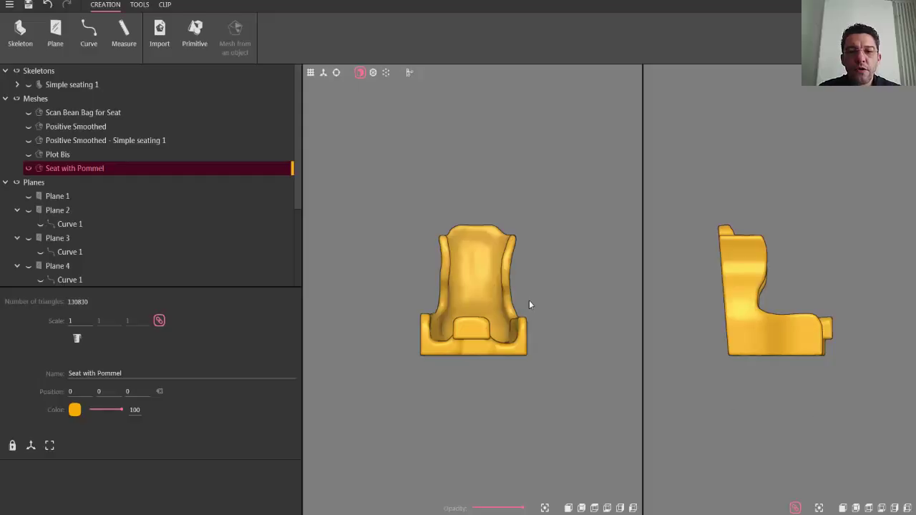
# Import the mesh file Gel Pad Simetry.stl in millimetres while viewing the seat from above.
pyautogui.moveTo(532, 273); pyautogui.dragTo(556, 487)
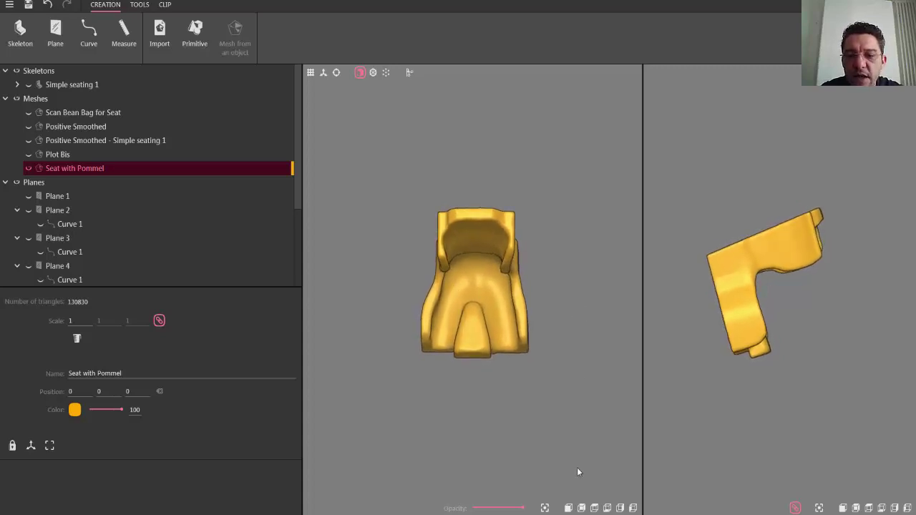
pyautogui.click(594, 508)
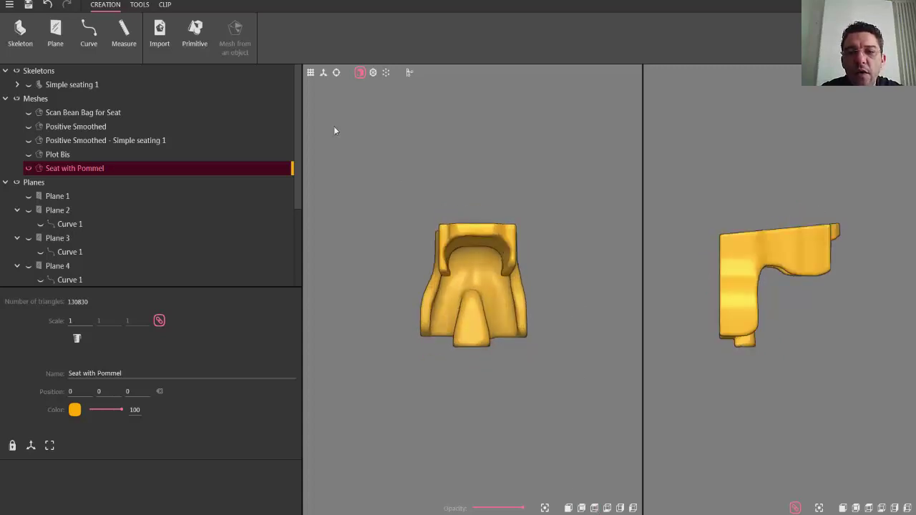
pyautogui.click(160, 32)
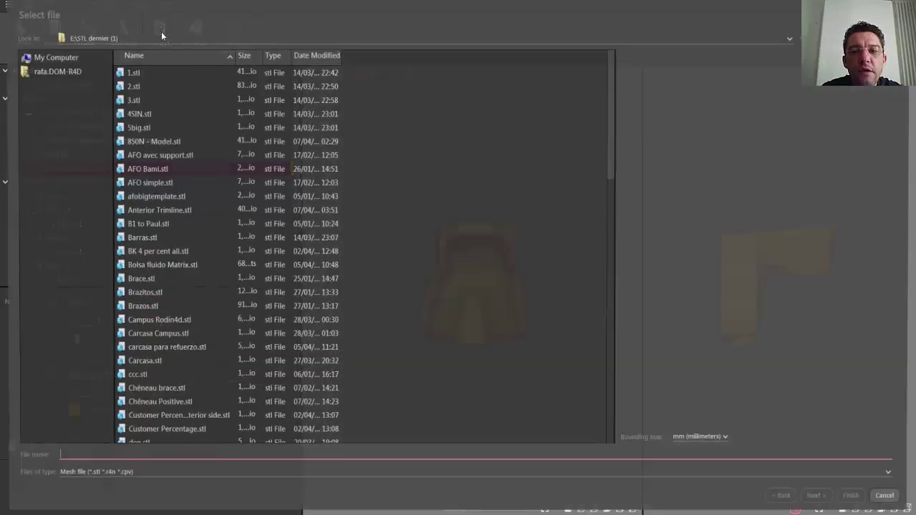
pyautogui.scroll(-4, 343, 251)
pyautogui.scroll(-2, 329, 251)
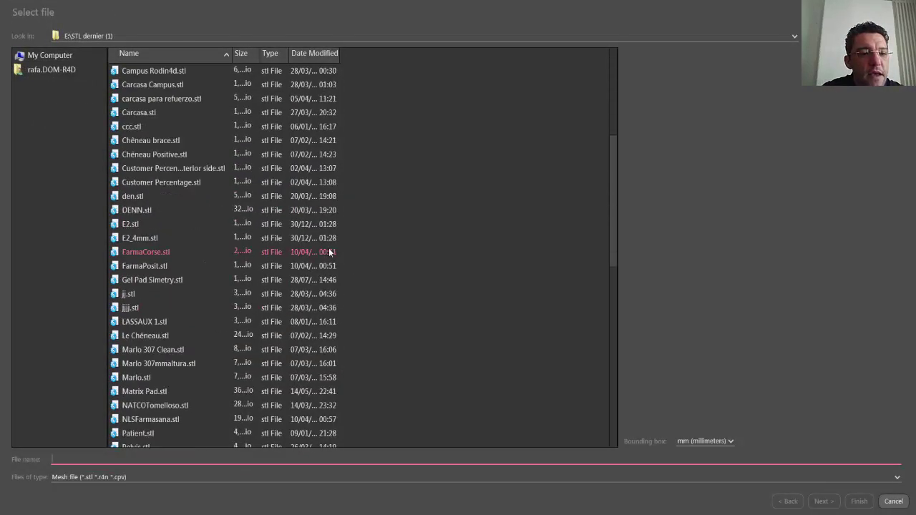
pyautogui.click(130, 281)
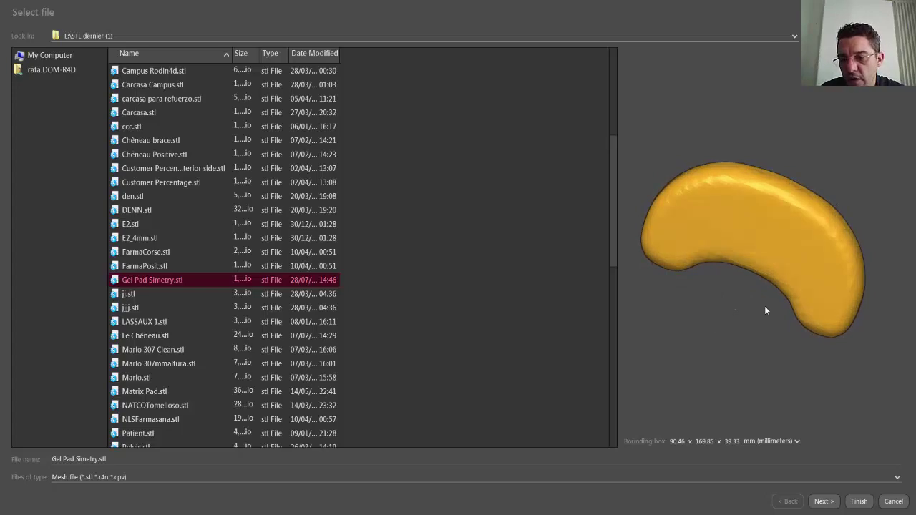
pyautogui.click(860, 502)
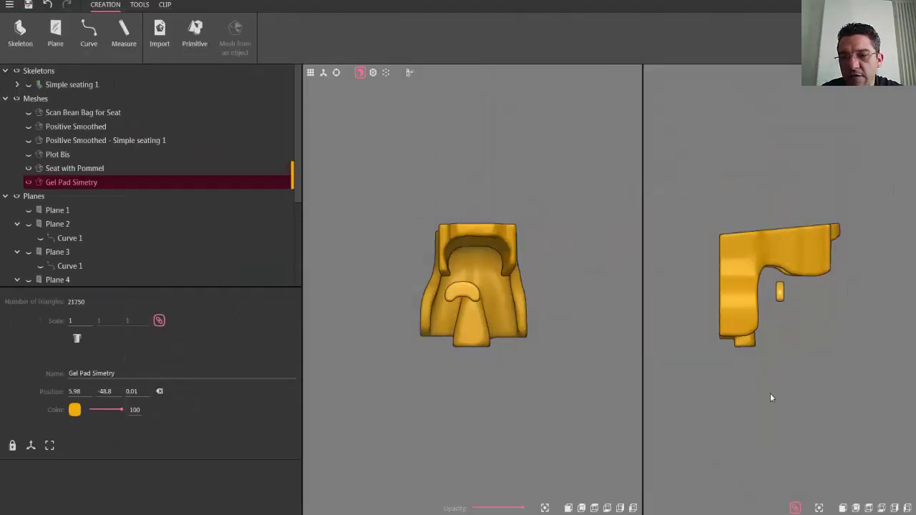
# Move the gel pad behind the pommel to about -77.31, 1.17 and scale it uniformly to 1.25.
pyautogui.click(336, 73)
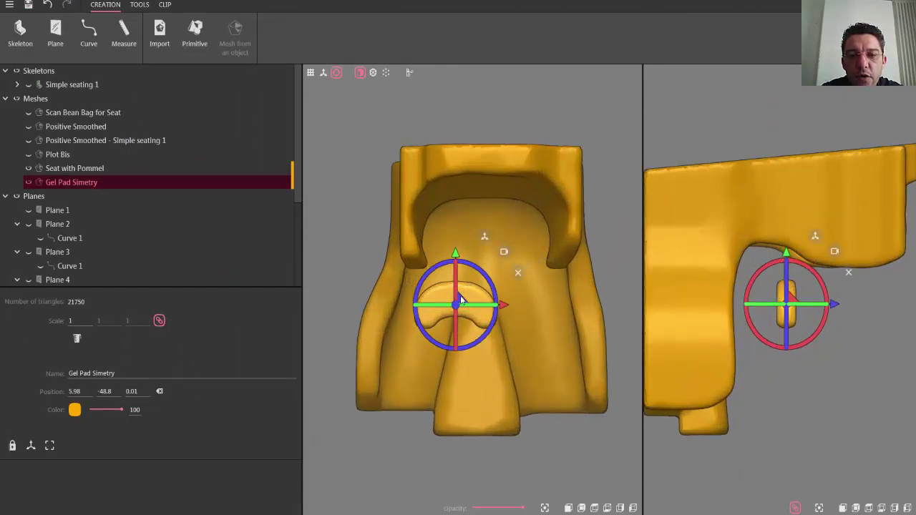
pyautogui.moveTo(460, 296); pyautogui.dragTo(481, 256)
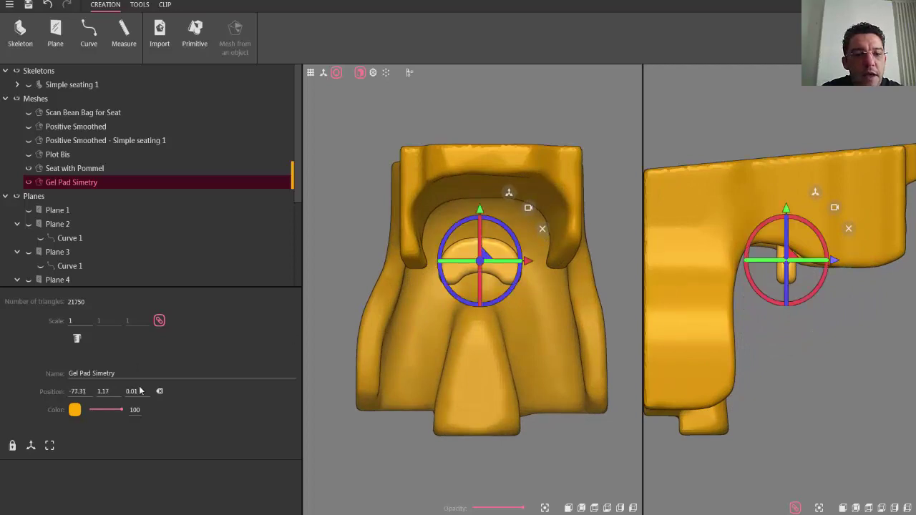
pyautogui.click(80, 321)
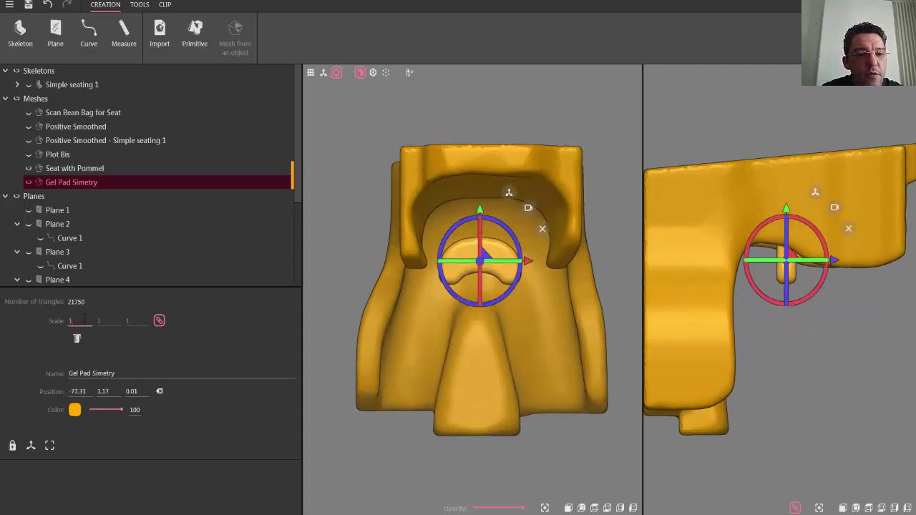
pyautogui.write('1.2')
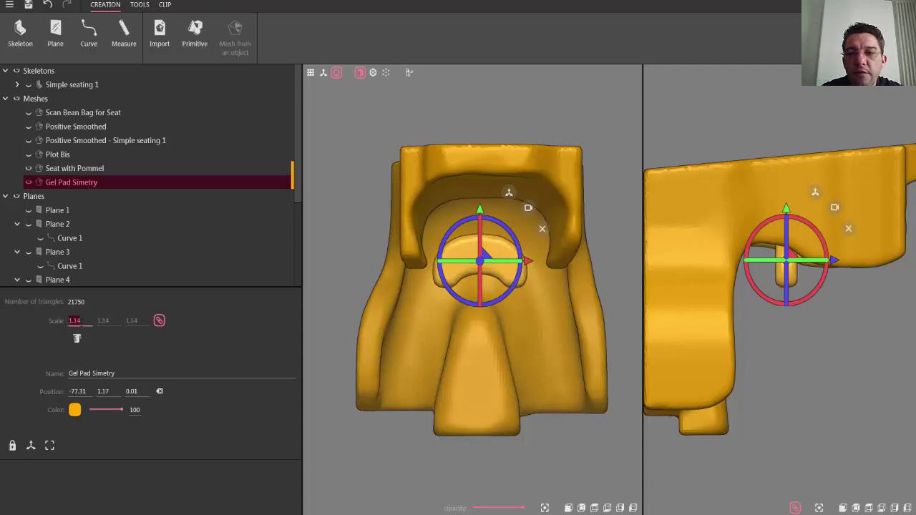
pyautogui.write('5')
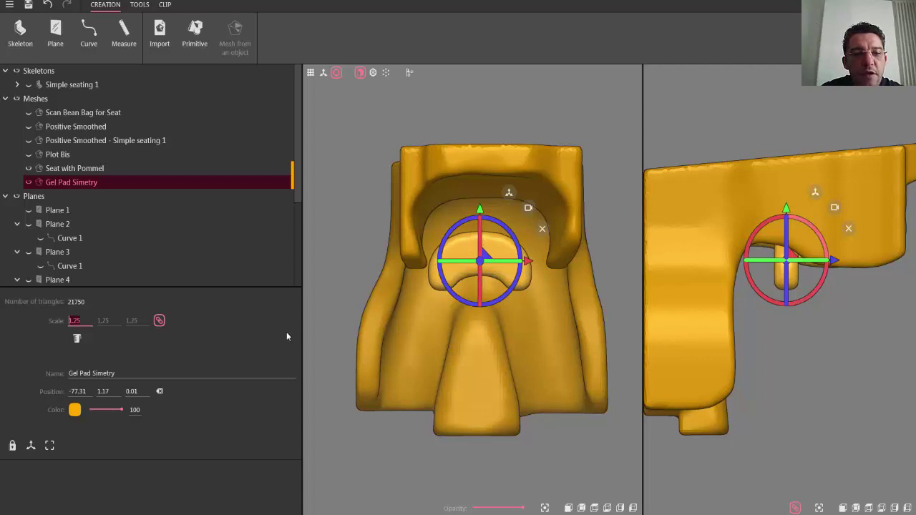
# Unlink the gel pad's scale axes, set them to 1.38, 1.26 and 1.26, and shift the pad to about -81.23, 0.19.
pyautogui.click(159, 320)
pyautogui.click(140, 321)
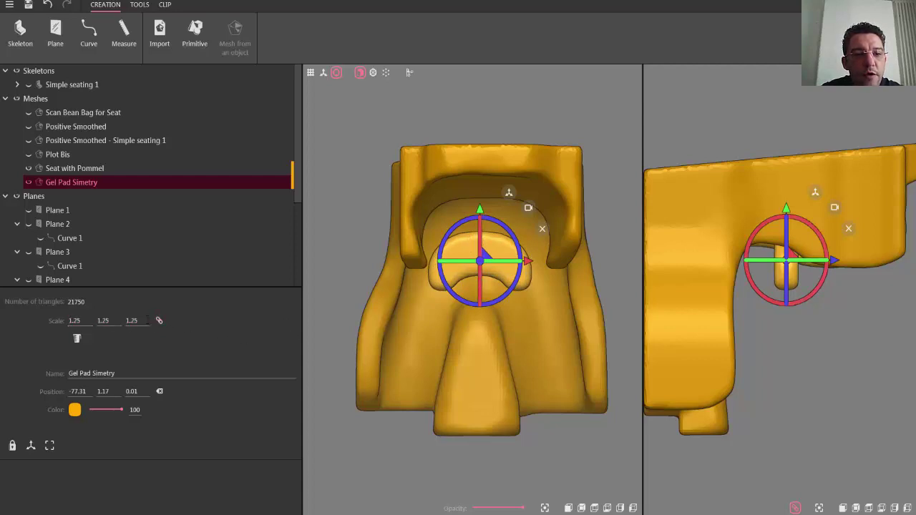
pyautogui.doubleClick(136, 320)
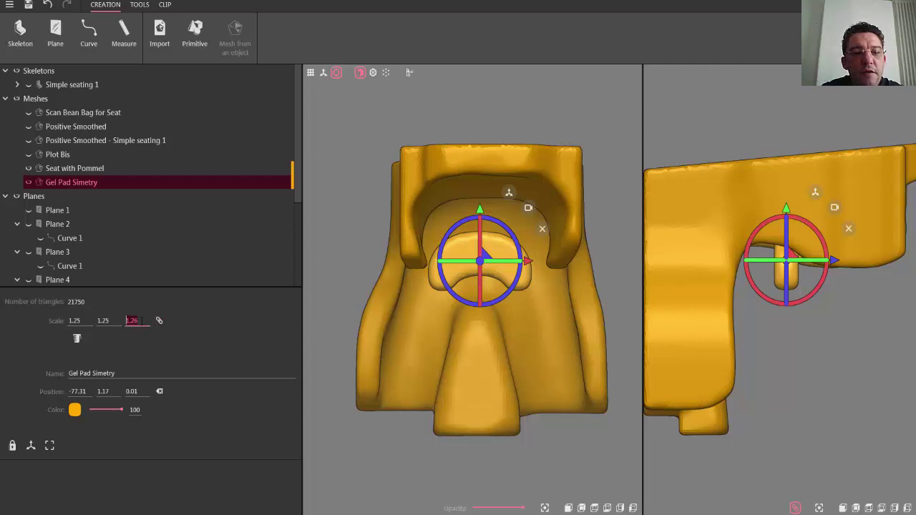
pyautogui.hotkey('shift', 'Tab')
pyautogui.write('1.26')
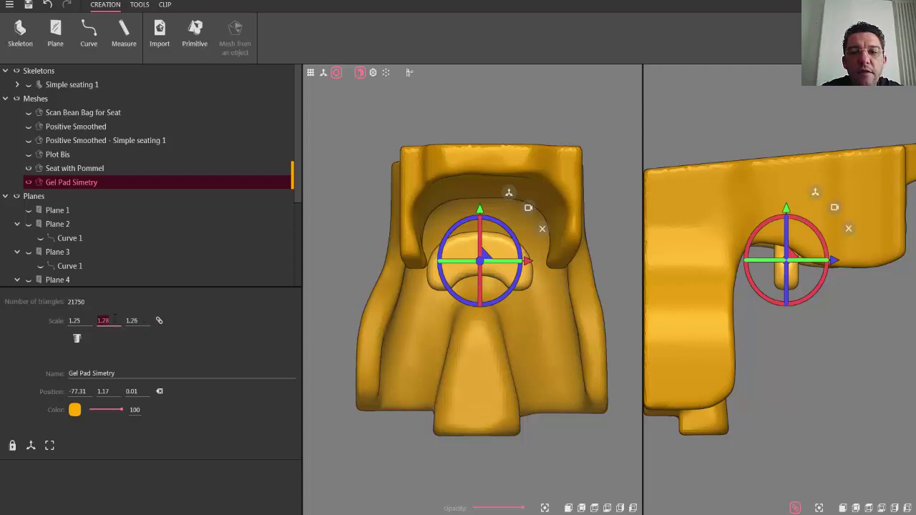
pyautogui.hotkey('shift', 'Tab')
pyautogui.write('1.38')
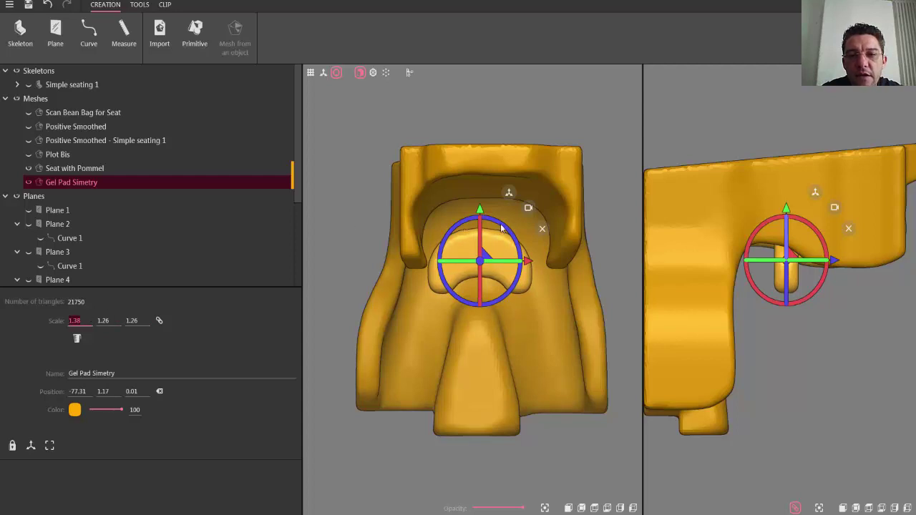
pyautogui.moveTo(509, 228); pyautogui.dragTo(485, 250)
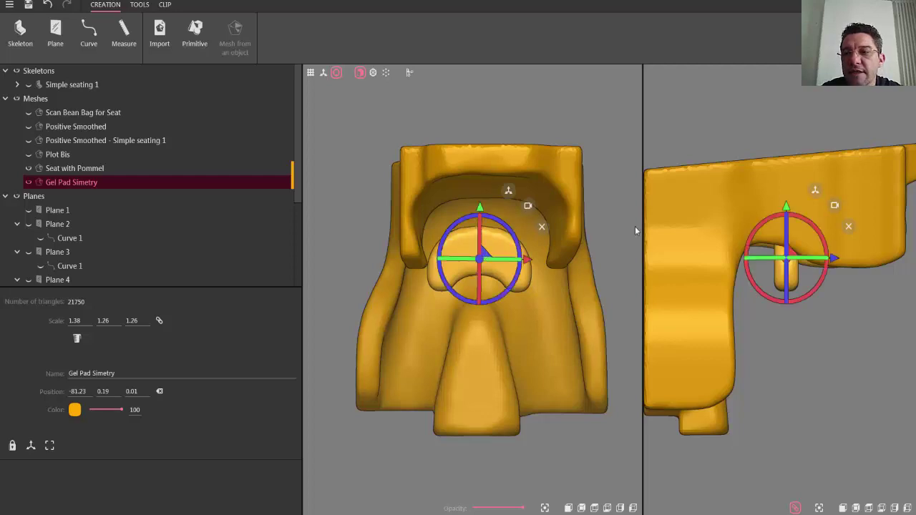
# Reduce the seat's opacity to about 49 and lower the gel pad about 234 mm into the seat base.
pyautogui.click(710, 216)
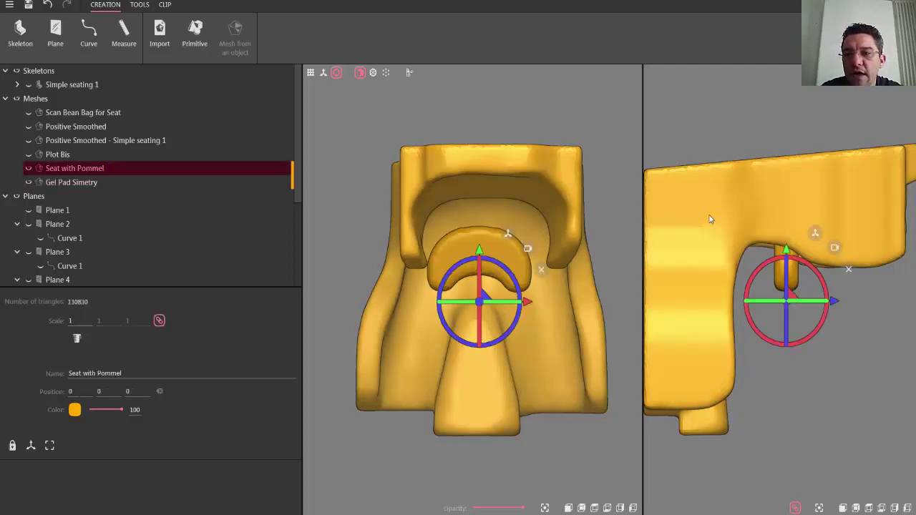
pyautogui.moveTo(521, 508); pyautogui.dragTo(497, 510)
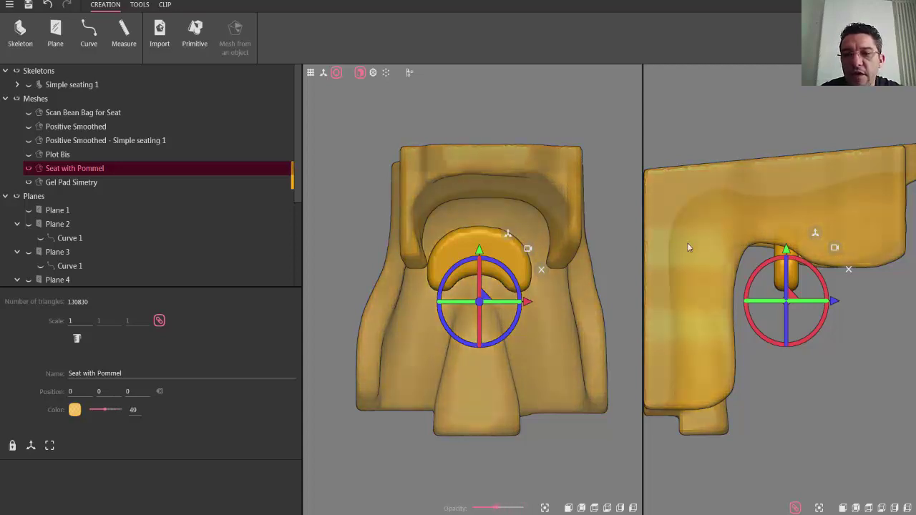
pyautogui.click(792, 274)
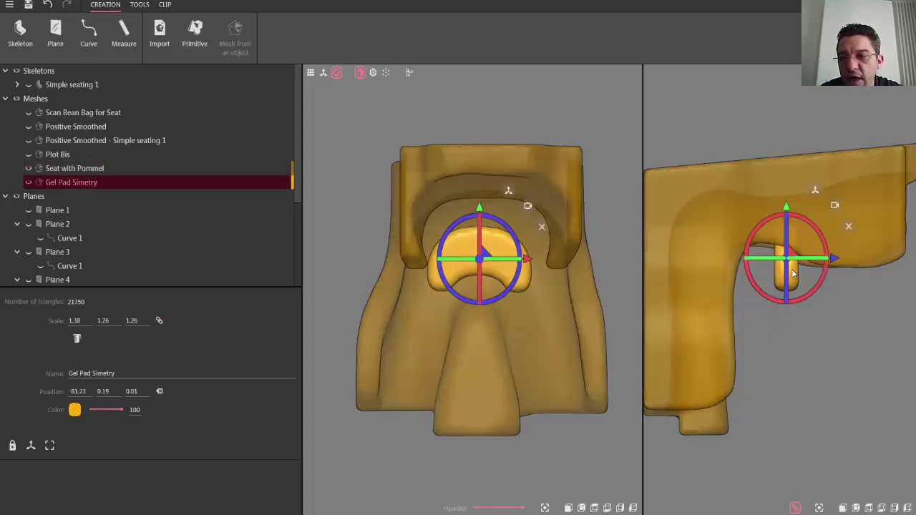
pyautogui.moveTo(834, 260); pyautogui.dragTo(719, 280)
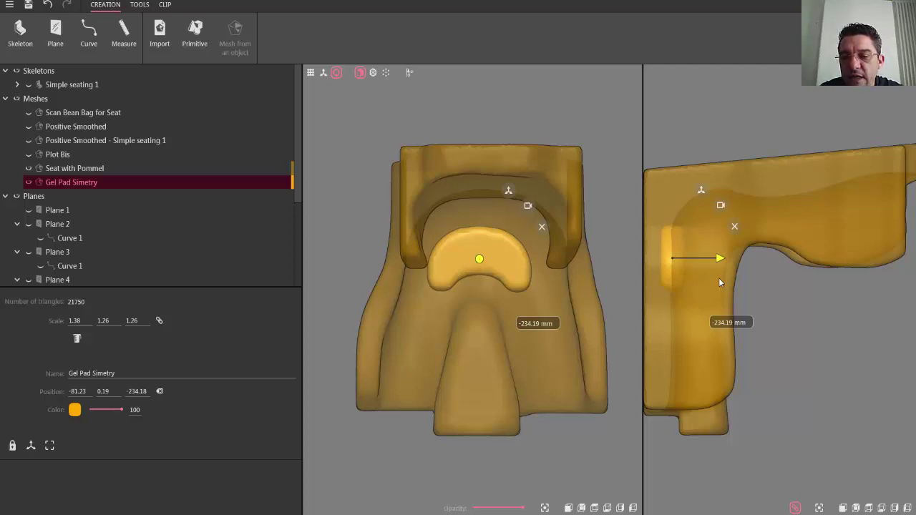
pyautogui.moveTo(719, 280); pyautogui.dragTo(720, 280)
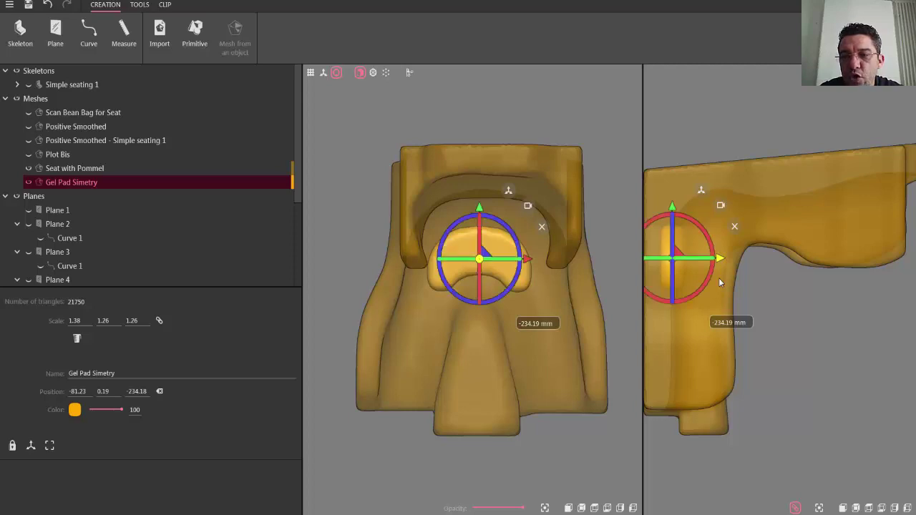
# Show a front-view cross-section of the seat and place its cutting plane through the gel pad.
pyautogui.click(569, 510)
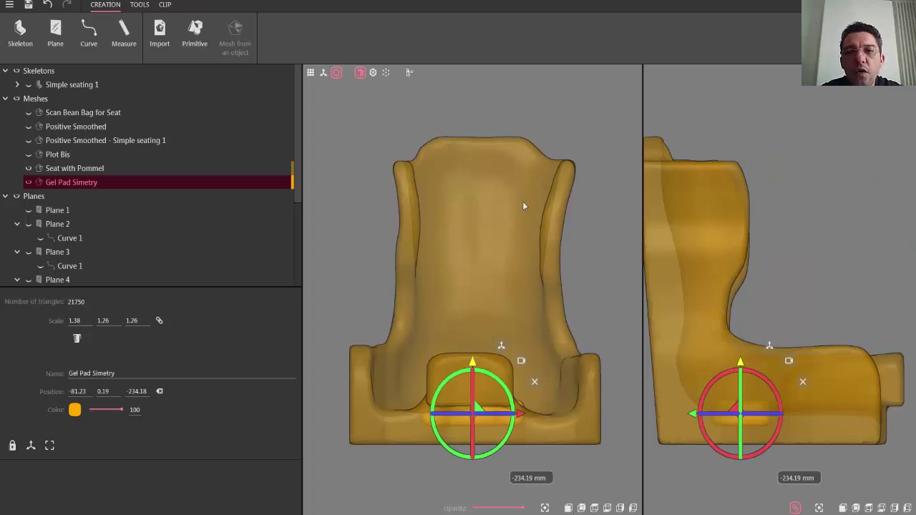
pyautogui.click(409, 72)
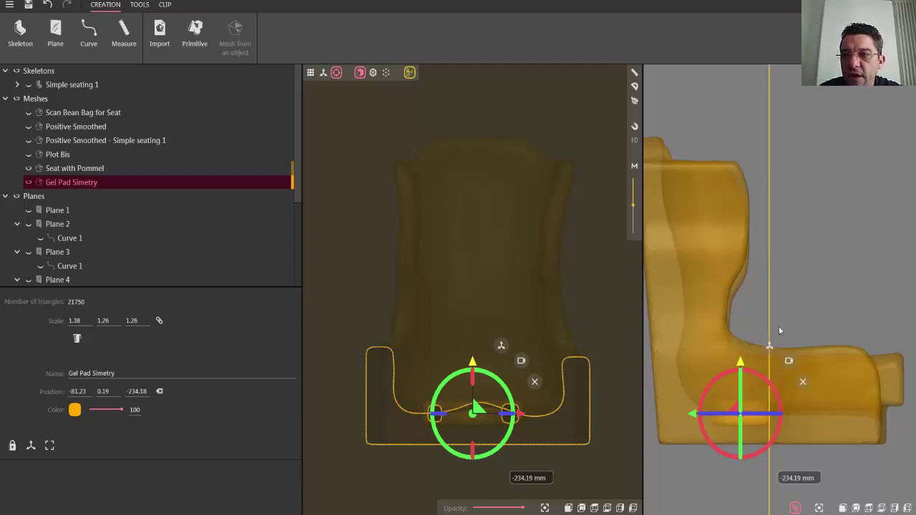
pyautogui.moveTo(632, 202); pyautogui.dragTo(631, 195)
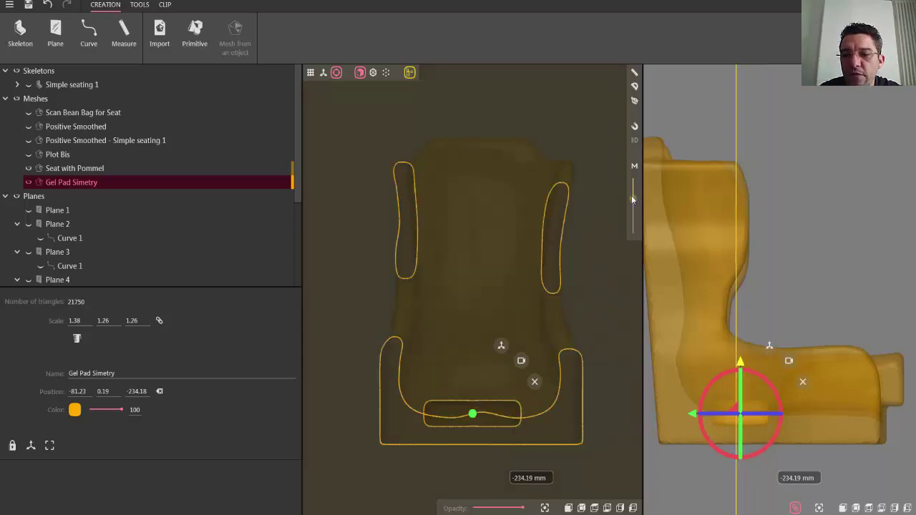
pyautogui.scroll(5, 489, 446)
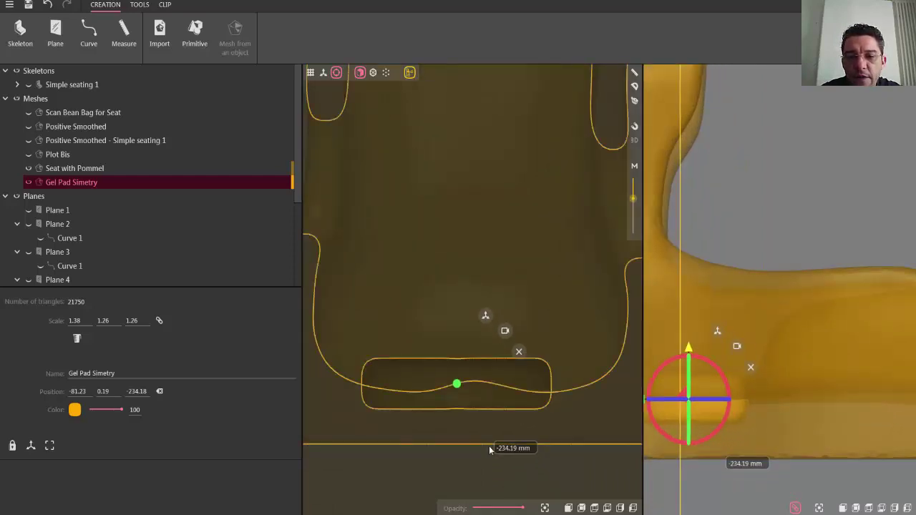
# Measure the depth from the seat surface to the gel pad's underside in the cross-section, with snapping and 3D measures on.
pyautogui.click(635, 73)
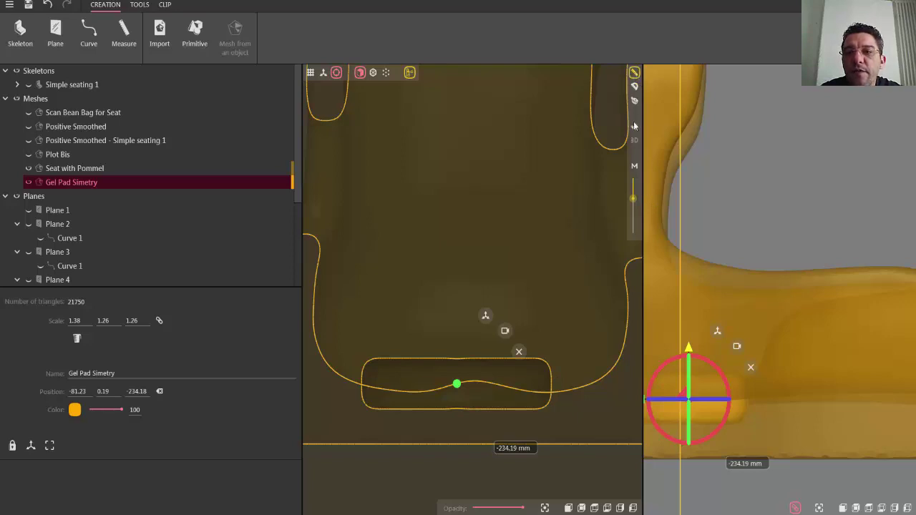
pyautogui.click(635, 129)
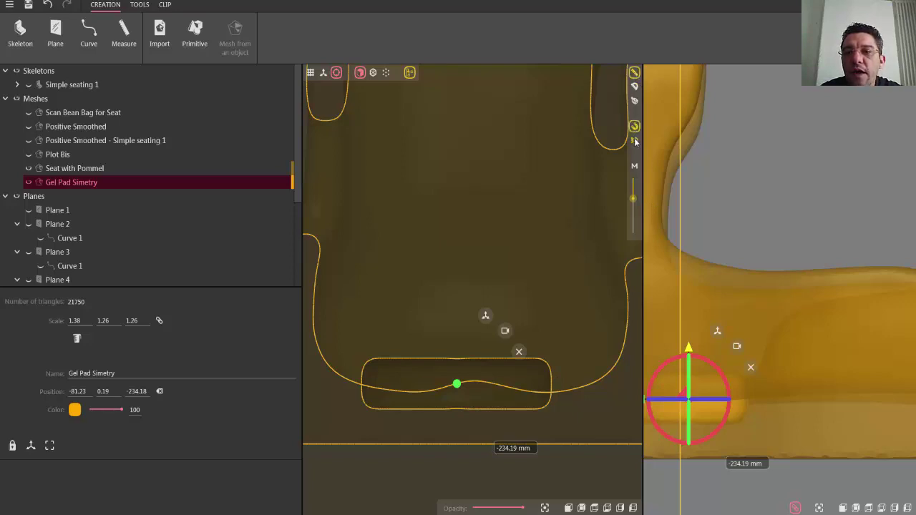
pyautogui.click(634, 141)
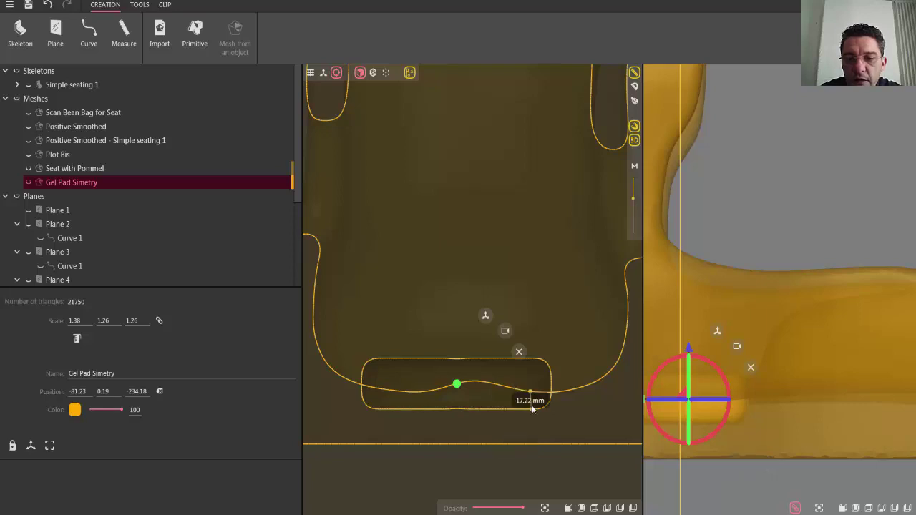
pyautogui.click(530, 405)
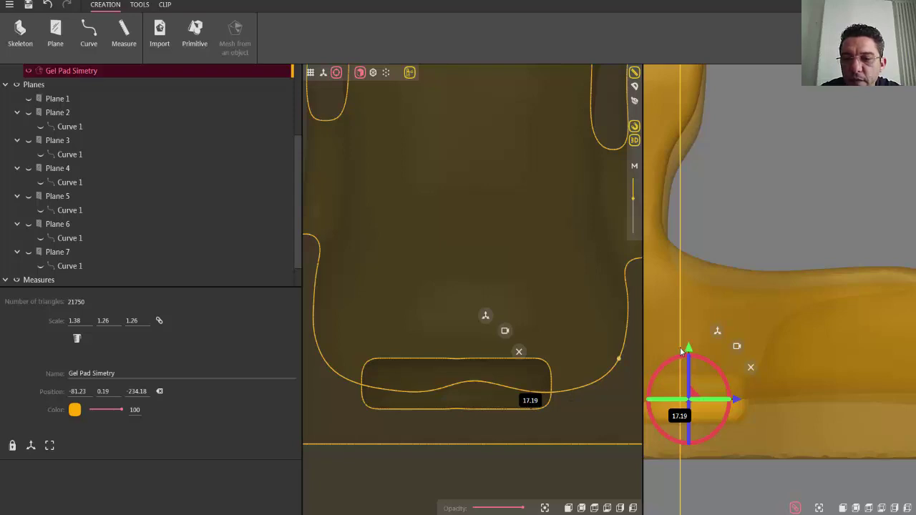
# Lower the gel pad about 5.5 mm further into the seat, then turn off the section view and the transform manipulator.
pyautogui.moveTo(688, 347)
pyautogui.mouseDown()
pyautogui.moveTo(688, 364)
pyautogui.moveTo(687, 354)
pyautogui.mouseUp()
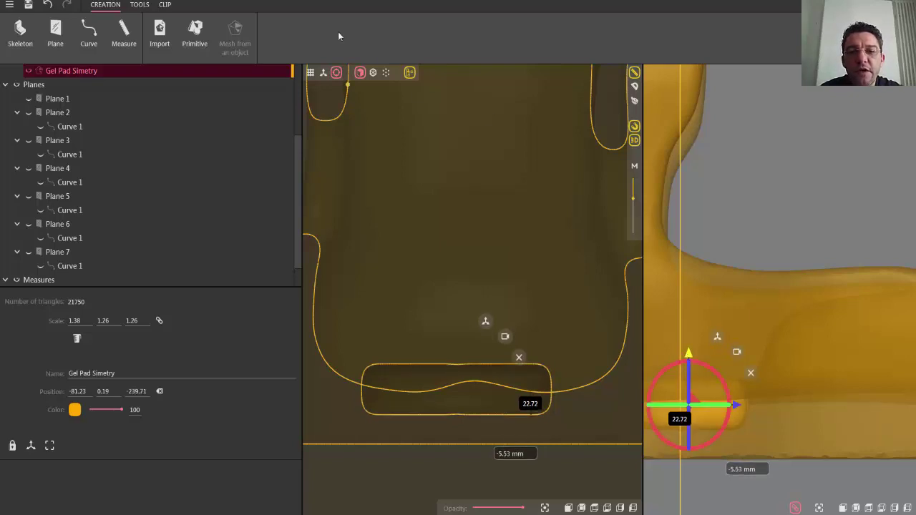
pyautogui.click(410, 72)
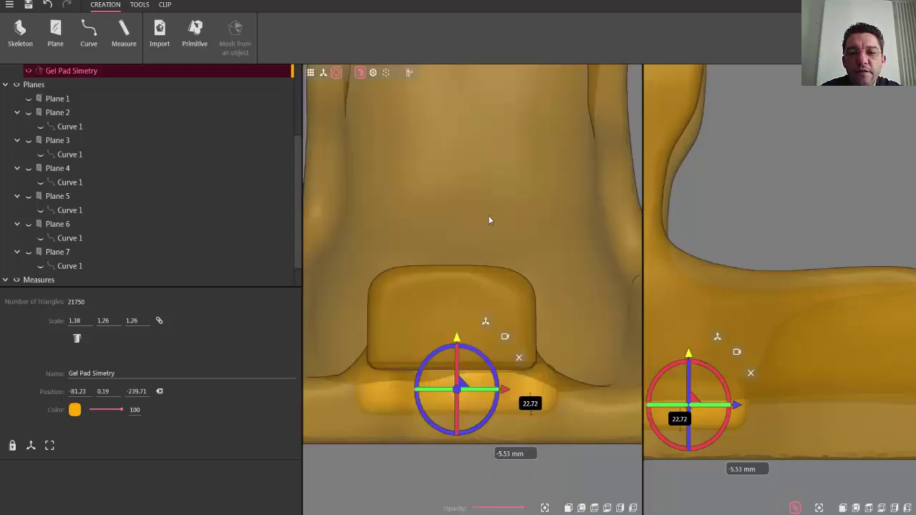
pyautogui.click(337, 73)
pyautogui.moveTo(482, 202); pyautogui.dragTo(504, 193)
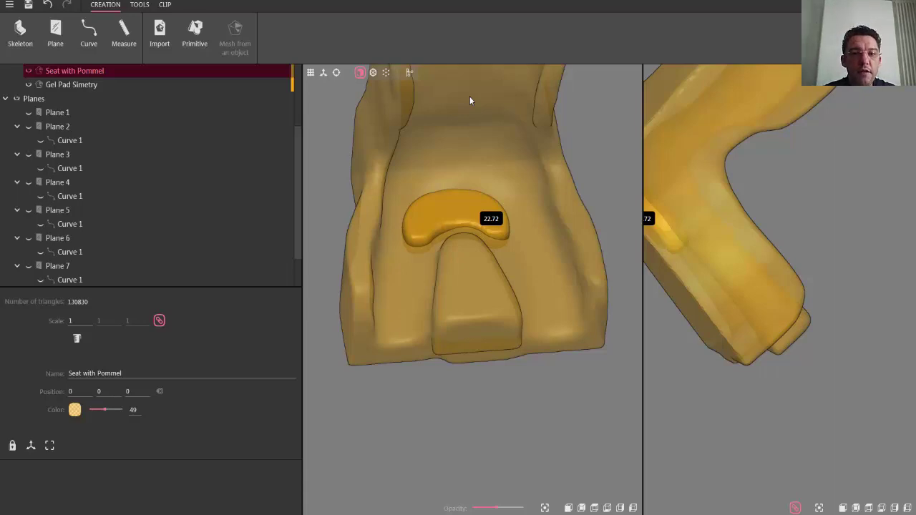
# Subtract the gel pad from the Seat with Pommel mesh using a Difference operation to form the pad recess.
pyautogui.keyDown('shift'); pyautogui.click(456, 210); pyautogui.keyUp('shift')
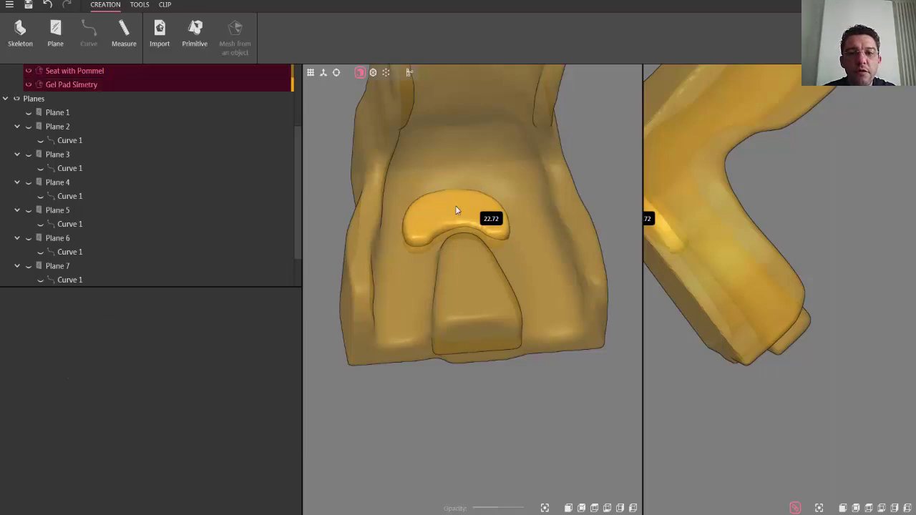
pyautogui.click(140, 5)
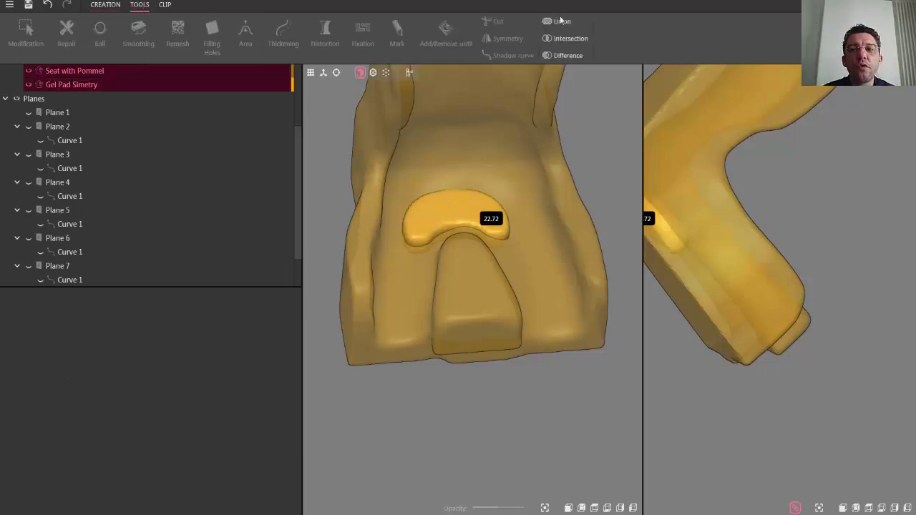
pyautogui.click(564, 56)
pyautogui.moveTo(529, 224); pyautogui.dragTo(540, 196, button='middle')
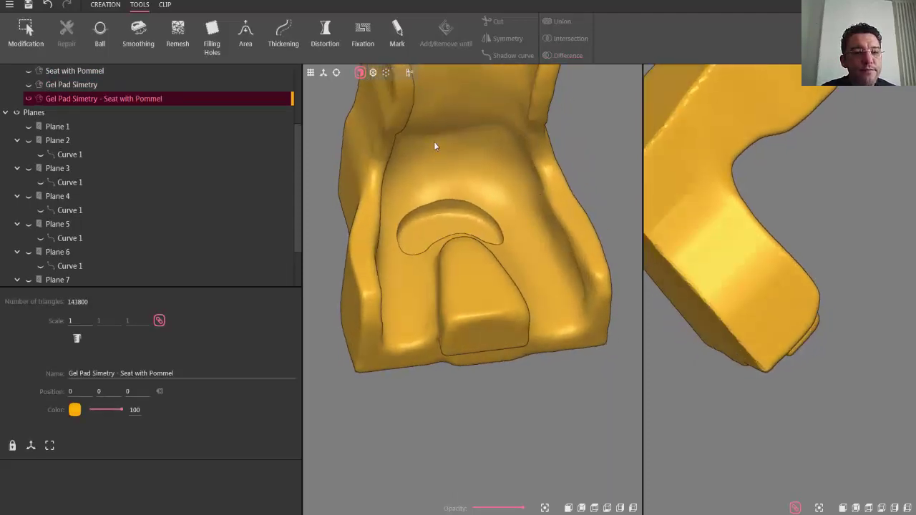
# Show a front-view cross-section of the seat and move its cutting plane back through the backrest.
pyautogui.click(568, 508)
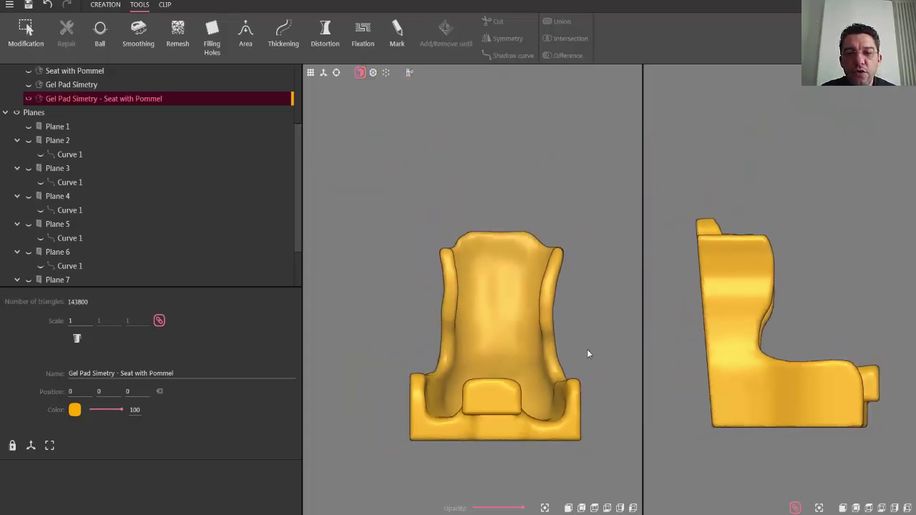
pyautogui.moveTo(535, 348); pyautogui.dragTo(523, 271, button='middle')
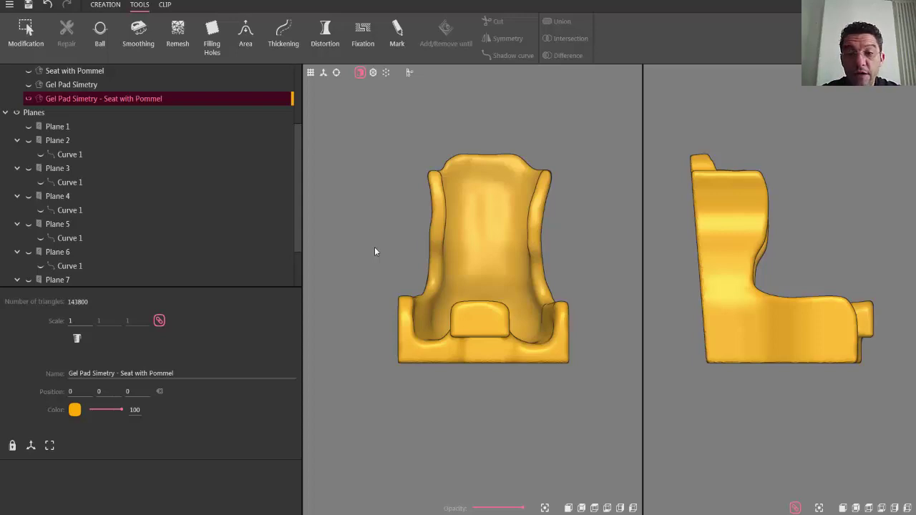
pyautogui.click(409, 73)
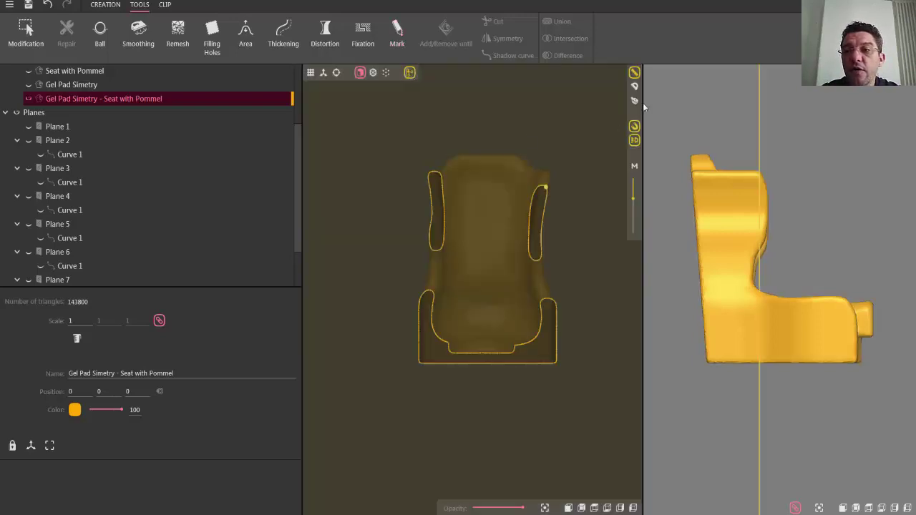
pyautogui.moveTo(633, 200); pyautogui.dragTo(629, 187)
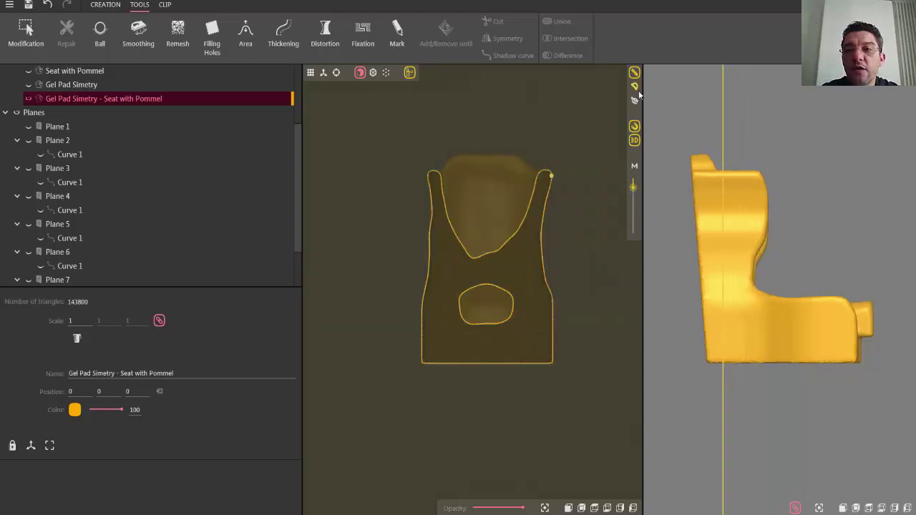
# Measure the backrest's inner width near its upper end and the seat's outer width near its base, then memorize the section view.
pyautogui.click(537, 176)
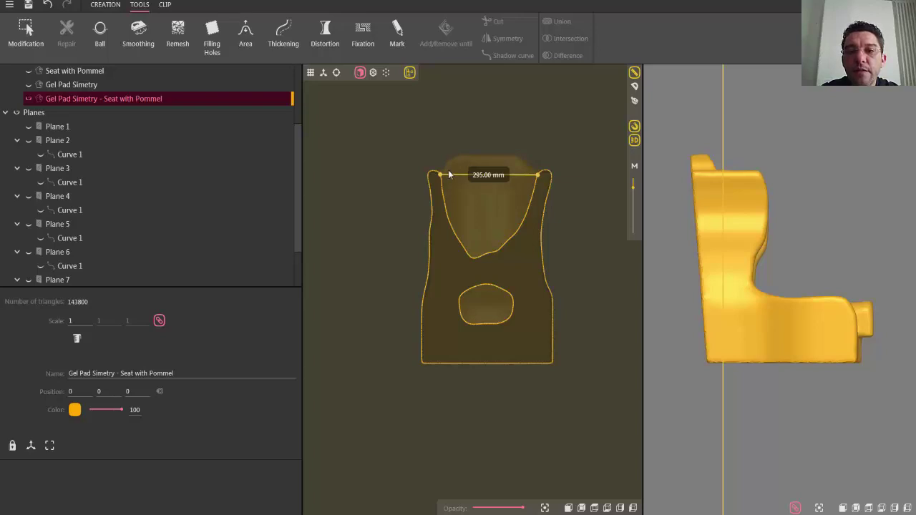
pyautogui.click(449, 173)
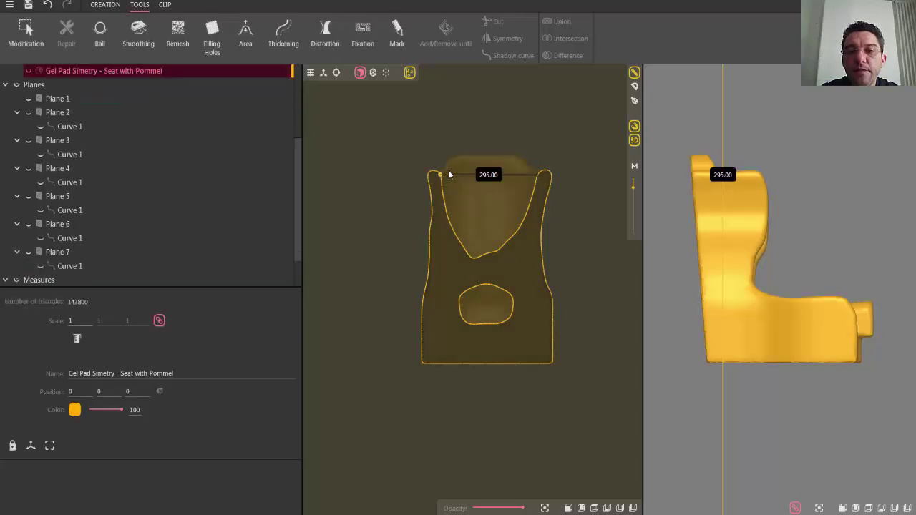
pyautogui.click(423, 343)
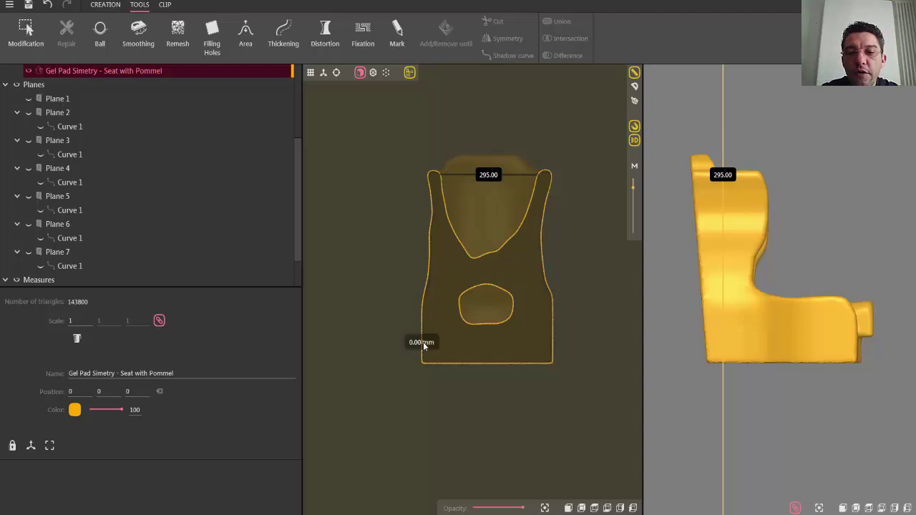
pyautogui.click(549, 347)
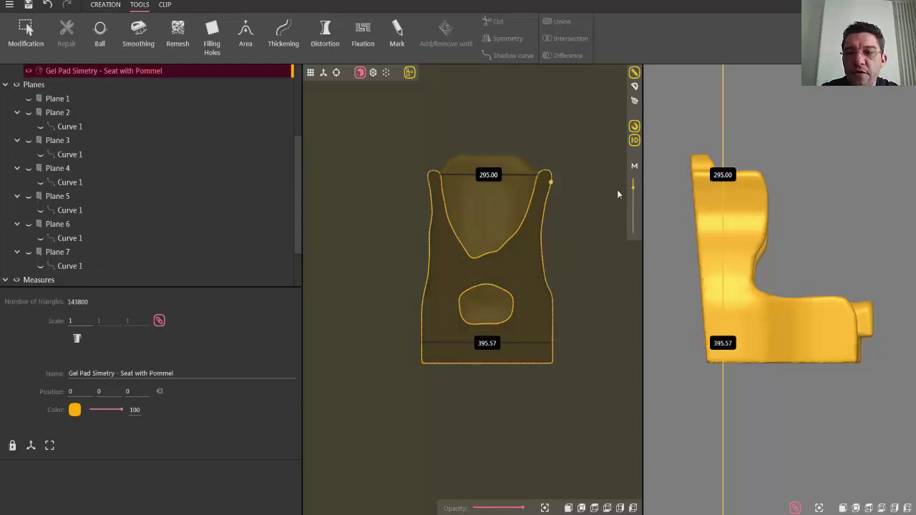
pyautogui.moveTo(320, 496)
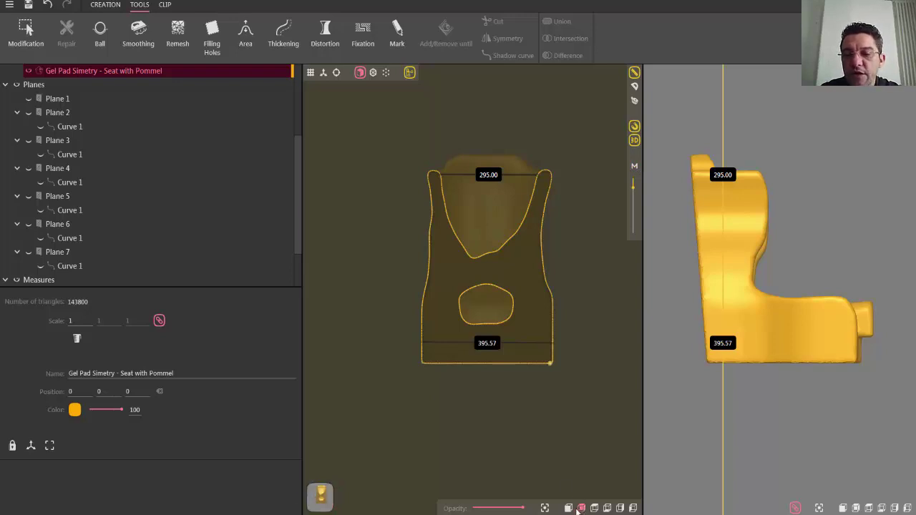
# Section the seat in side view through its centre and measure the length of the rear face down to the base.
pyautogui.click(620, 509)
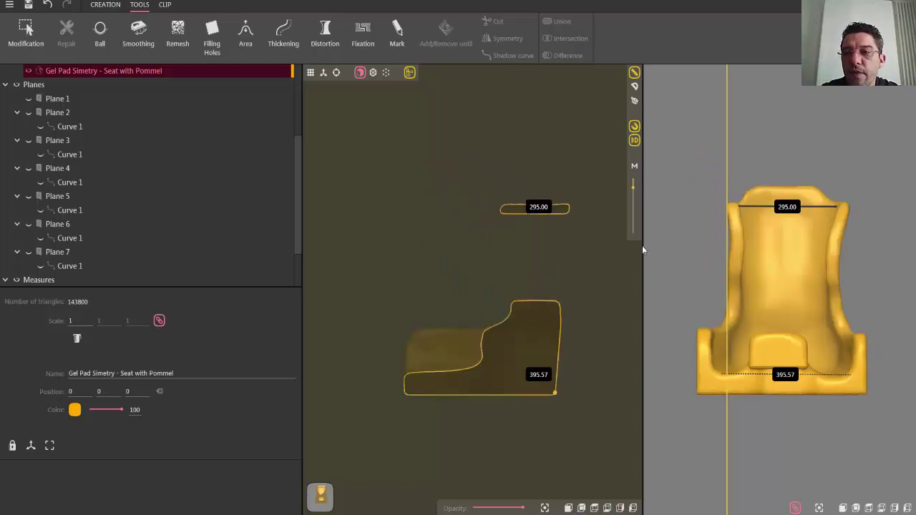
pyautogui.moveTo(633, 185); pyautogui.dragTo(642, 203)
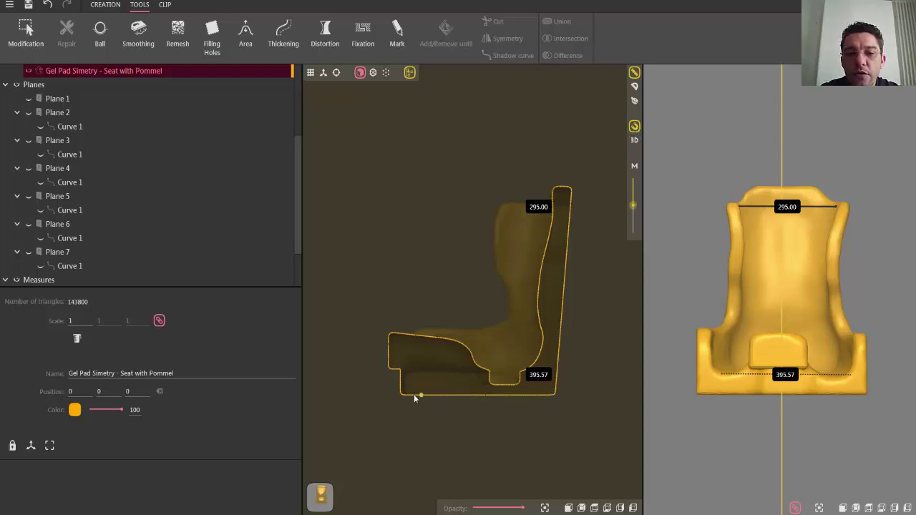
pyautogui.moveTo(405, 396); pyautogui.dragTo(554, 397)
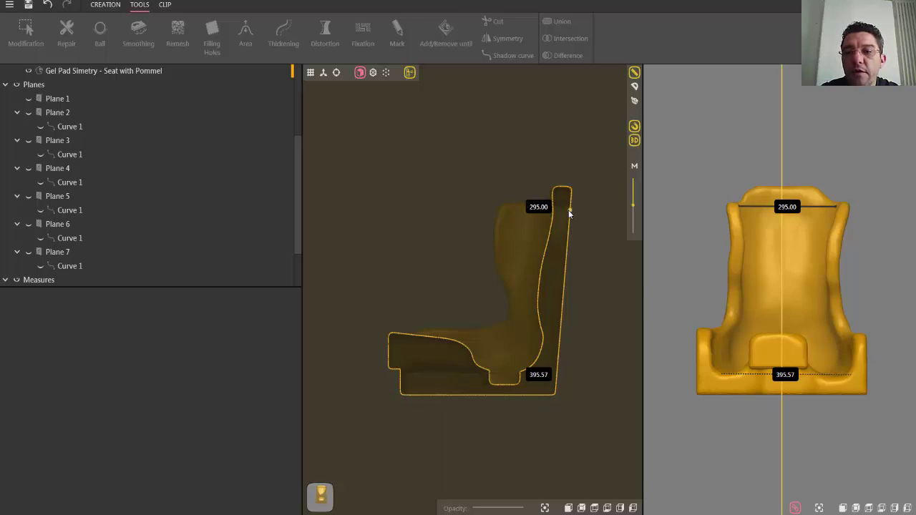
pyautogui.click(569, 261)
pyautogui.moveTo(569, 262); pyautogui.dragTo(557, 398)
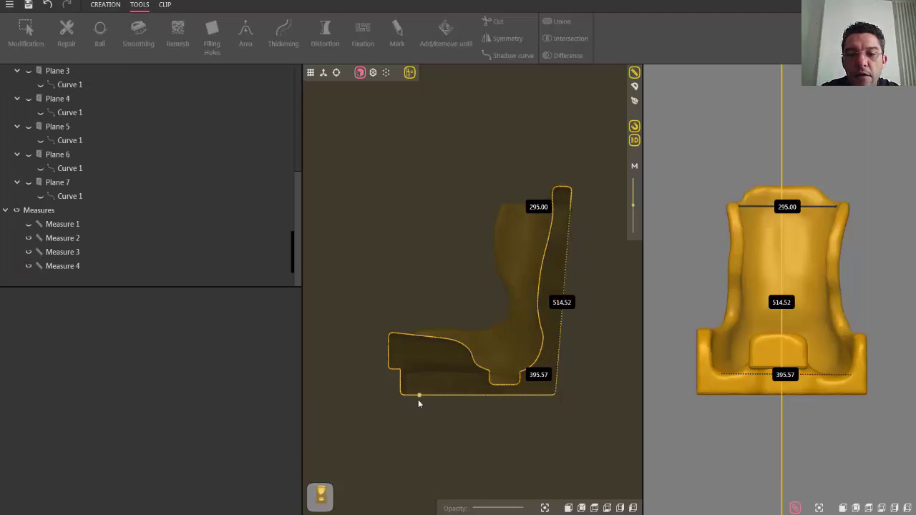
# Measure the angle between the seat's underside and its rear face, then discard the angle measure.
pyautogui.click(635, 86)
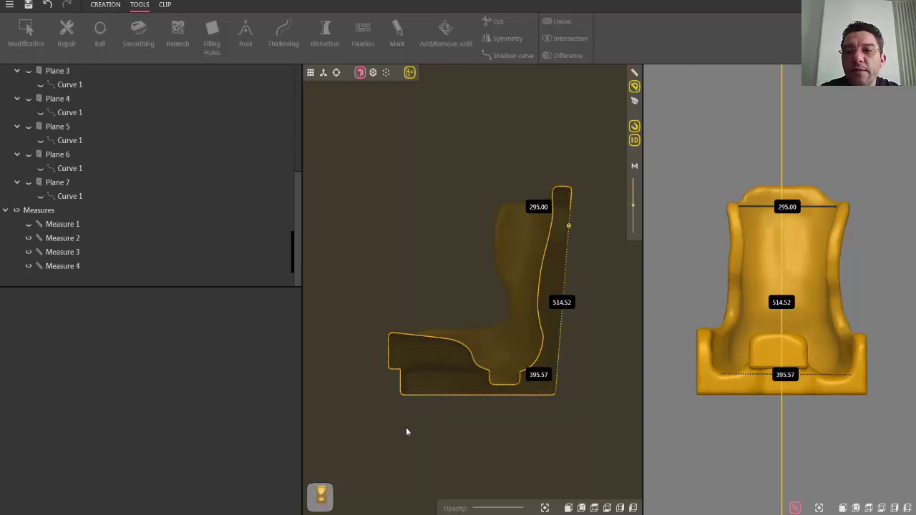
pyautogui.click(405, 398)
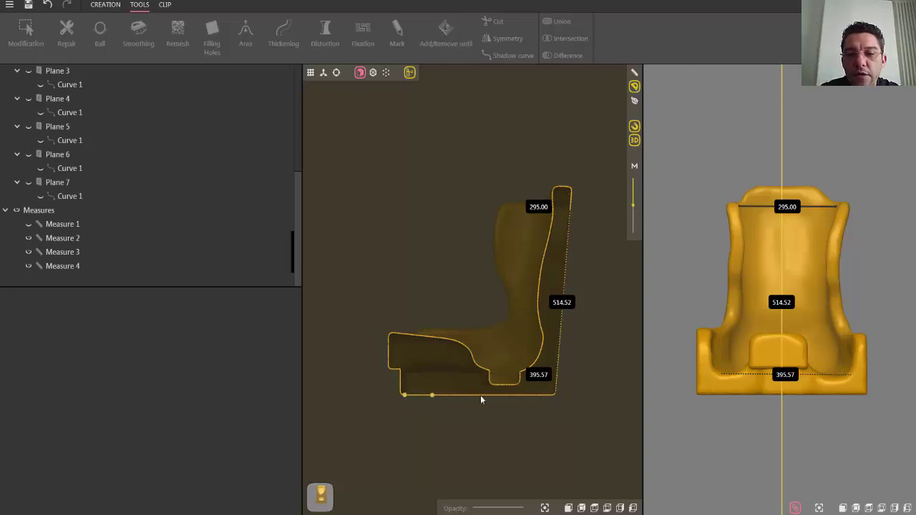
pyautogui.click(556, 396)
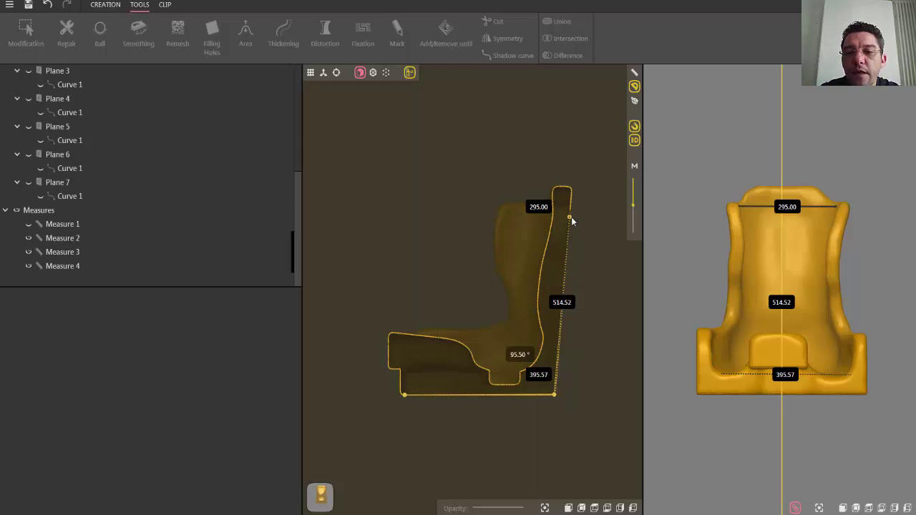
pyautogui.press('Escape')
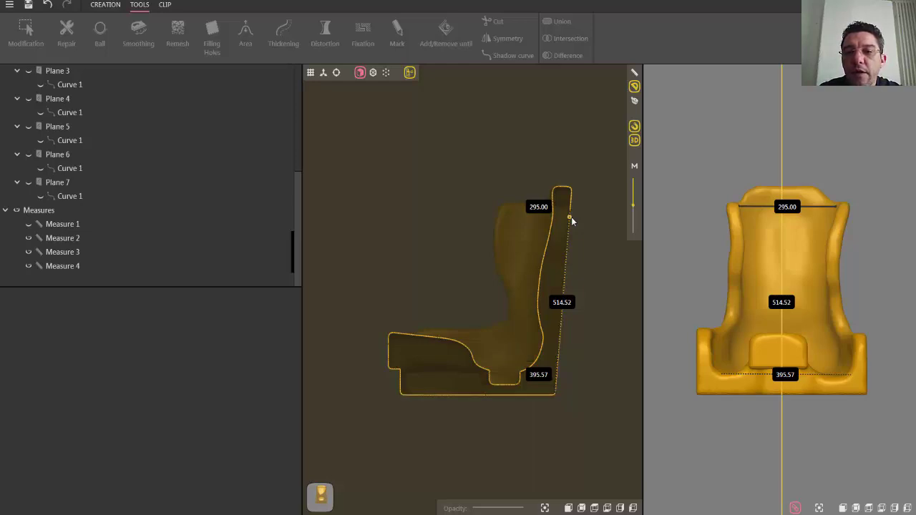
# Measure the length of the seat's underside from rear to front corner in the side section, then memorize this section view.
pyautogui.click(635, 72)
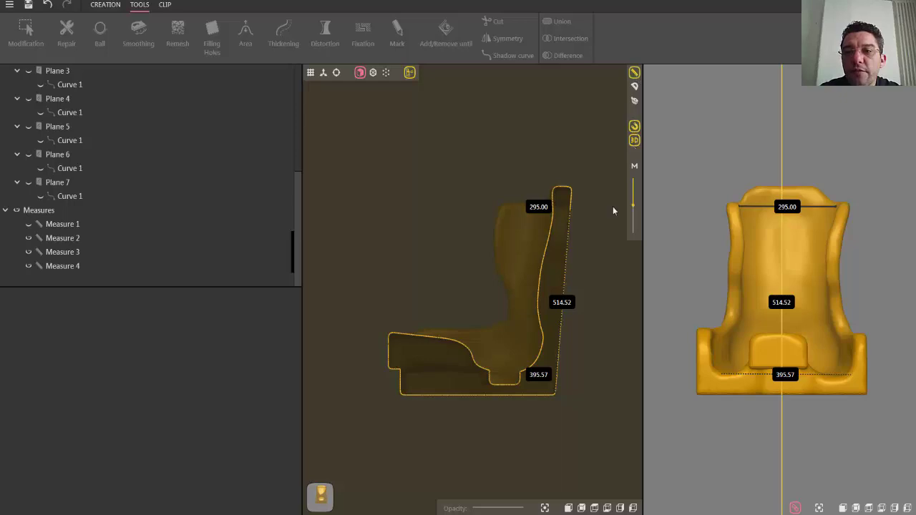
pyautogui.click(556, 392)
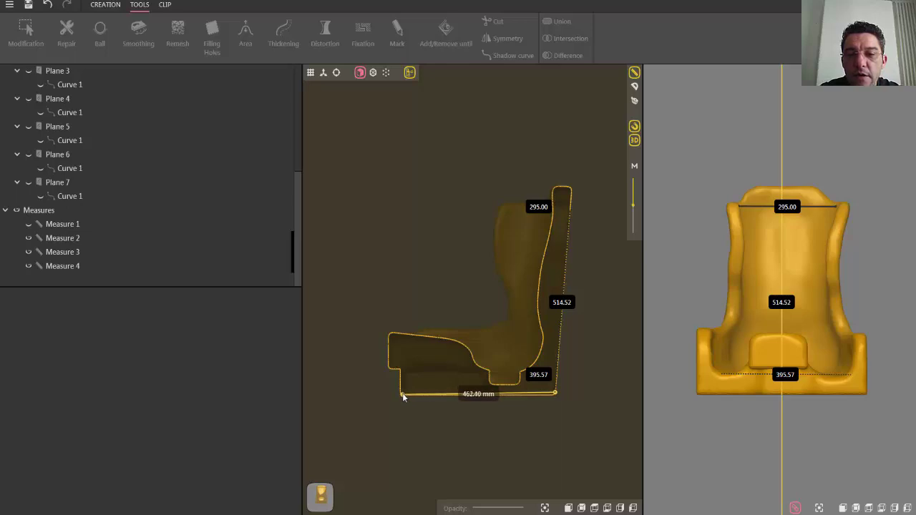
pyautogui.click(402, 394)
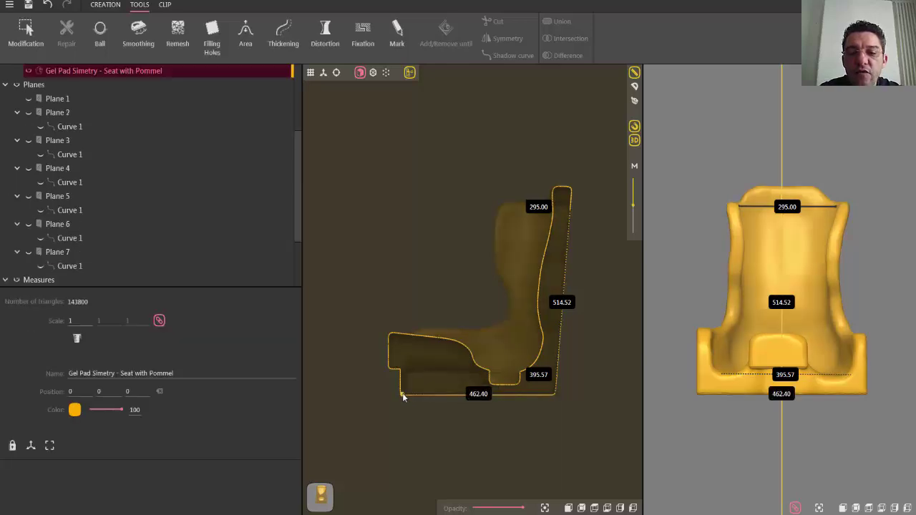
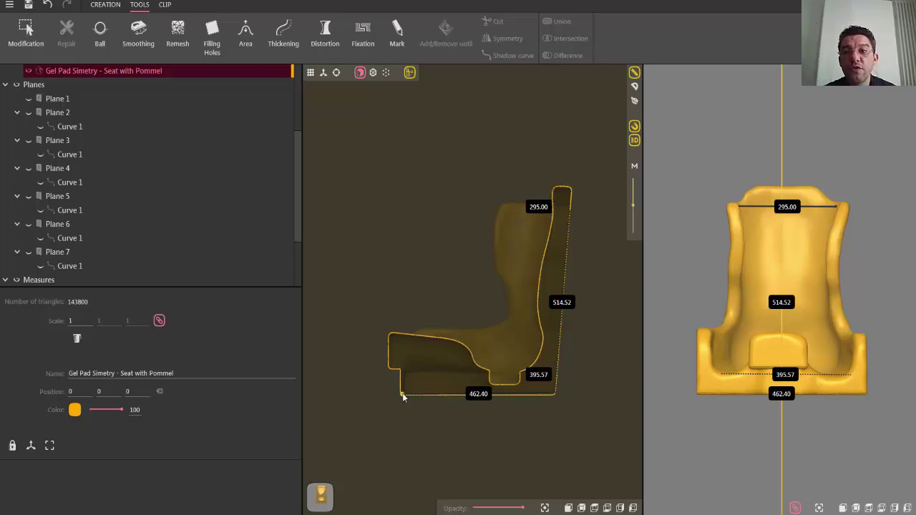
pyautogui.click(635, 167)
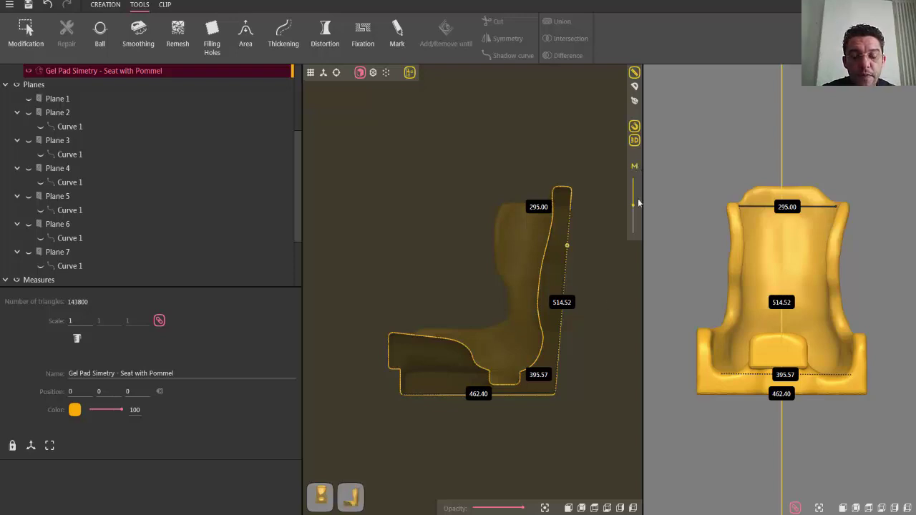
# Turn off the section and orbit the seat, then recall the memorized front and side section views.
pyautogui.click(411, 73)
pyautogui.moveTo(434, 353)
pyautogui.mouseDown()
pyautogui.moveTo(520, 298)
pyautogui.moveTo(535, 155)
pyautogui.moveTo(513, 272)
pyautogui.moveTo(456, 282)
pyautogui.mouseUp()
pyautogui.click(321, 497)
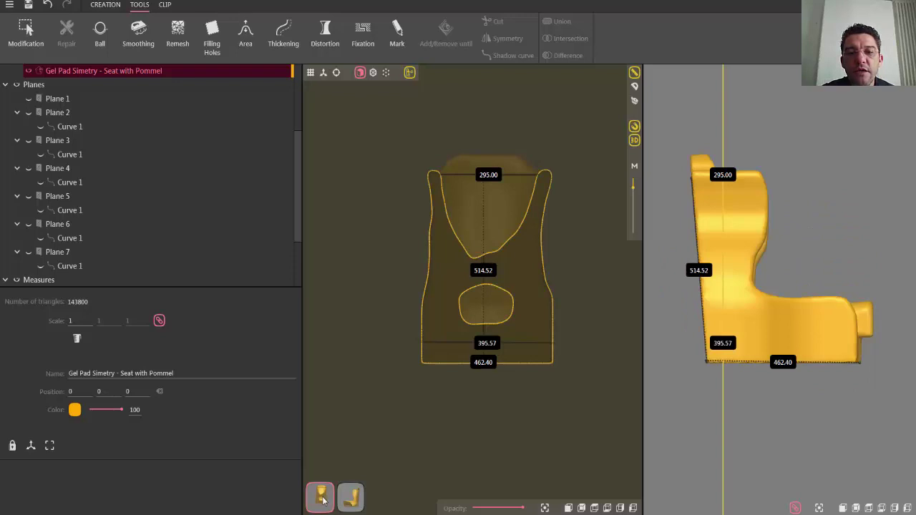
pyautogui.click(352, 503)
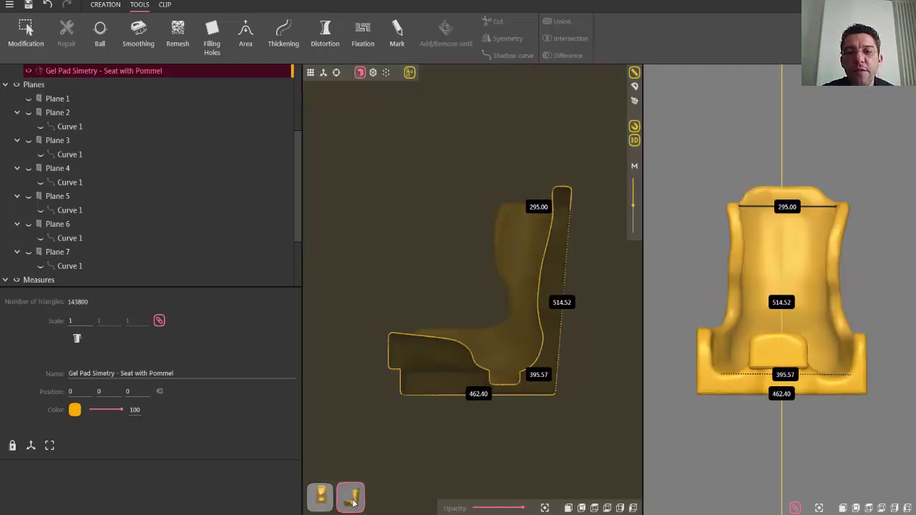
# Delete both memorized section views and turn off the section view.
pyautogui.click(353, 500)
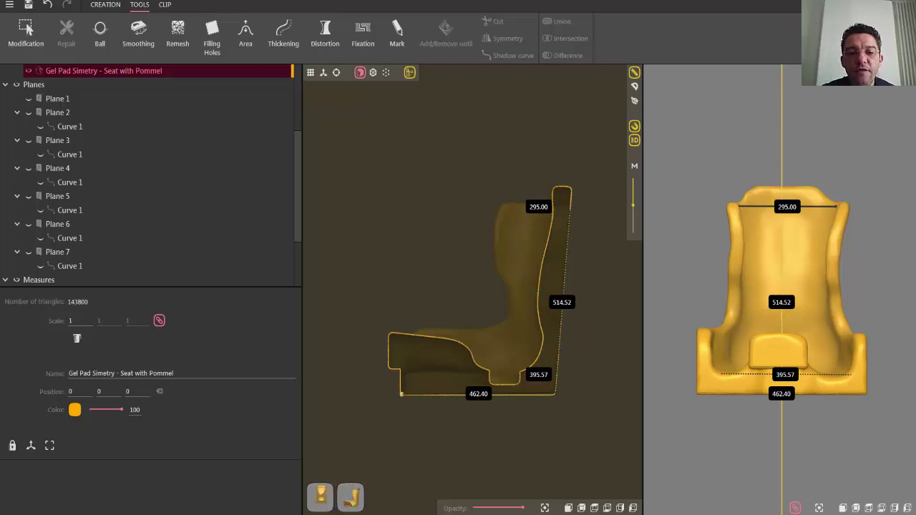
pyautogui.click(364, 502)
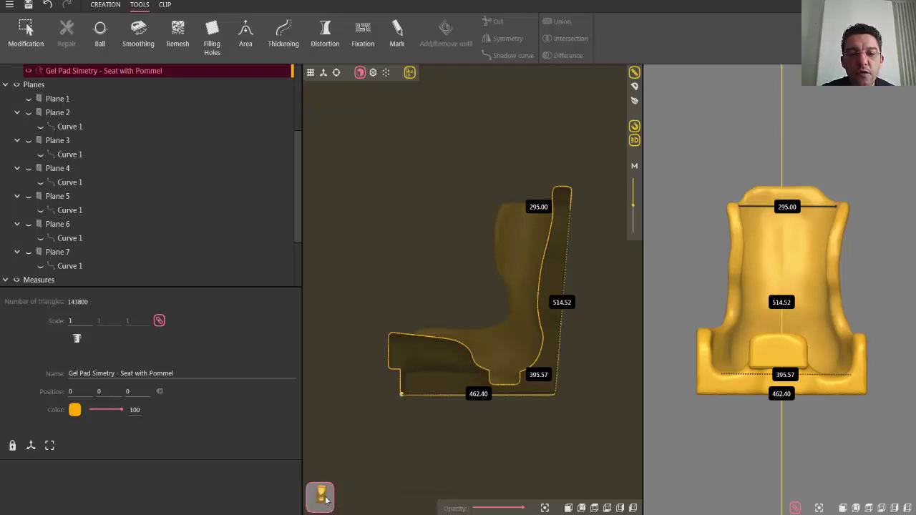
pyautogui.moveTo(327, 500)
pyautogui.click(353, 507)
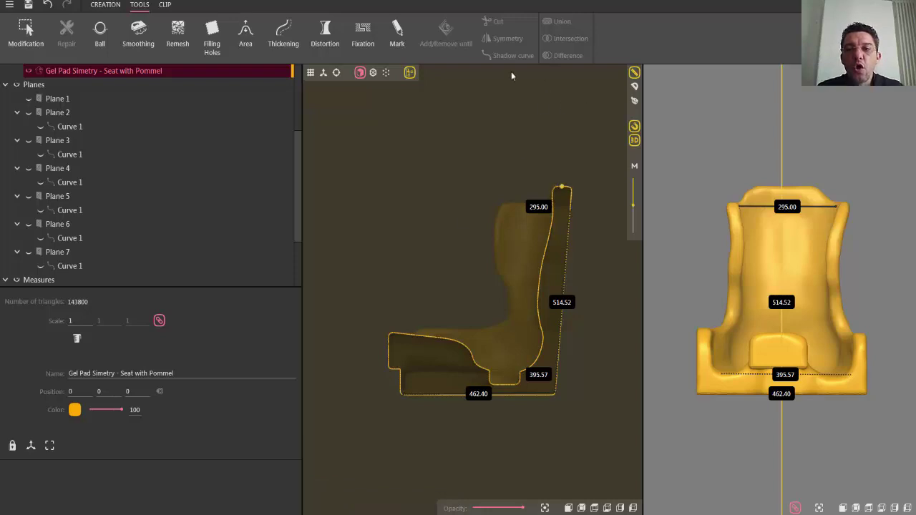
pyautogui.click(412, 72)
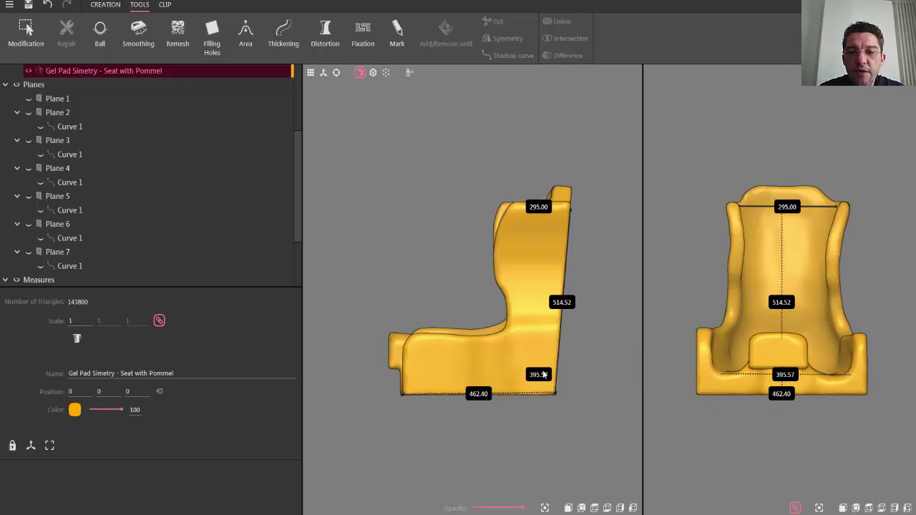
# Hide all measures and return to the front view with the meshes shown in the object tree.
pyautogui.scroll(-2, 298, 237)
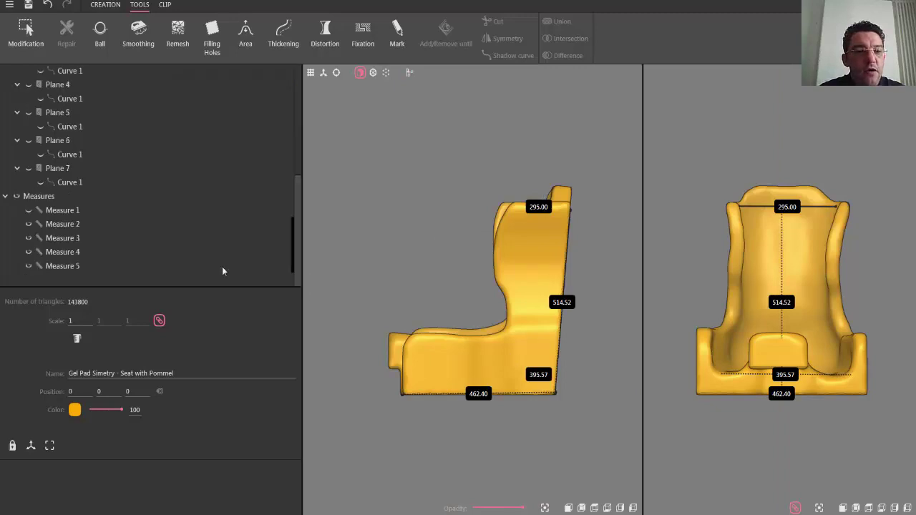
pyautogui.click(16, 196)
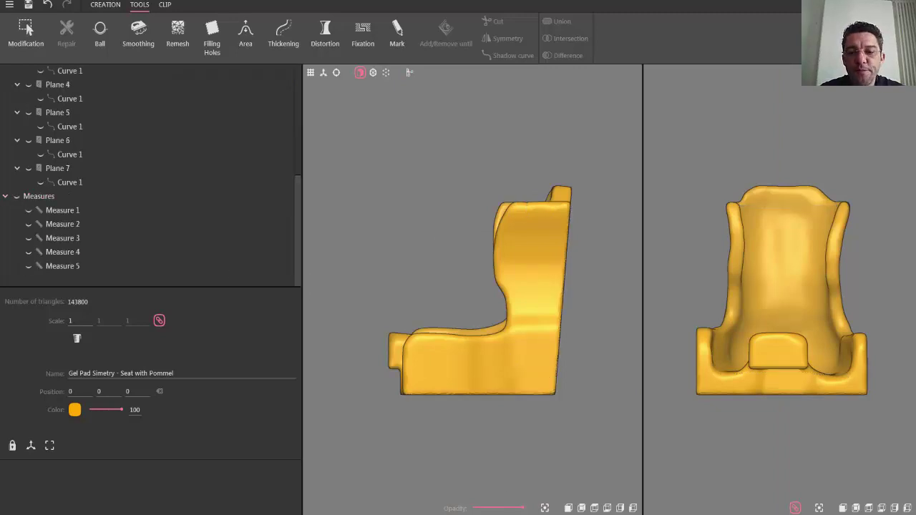
pyautogui.click(570, 508)
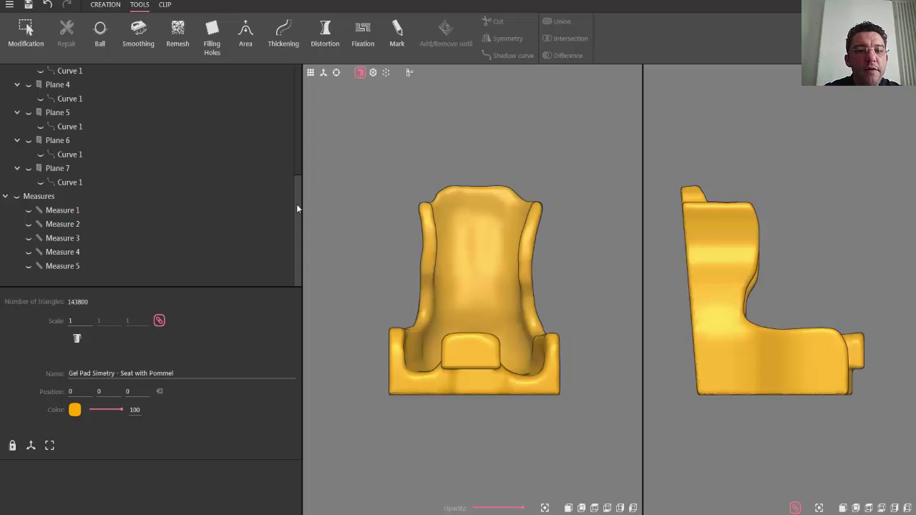
pyautogui.moveTo(295, 205); pyautogui.dragTo(311, 57)
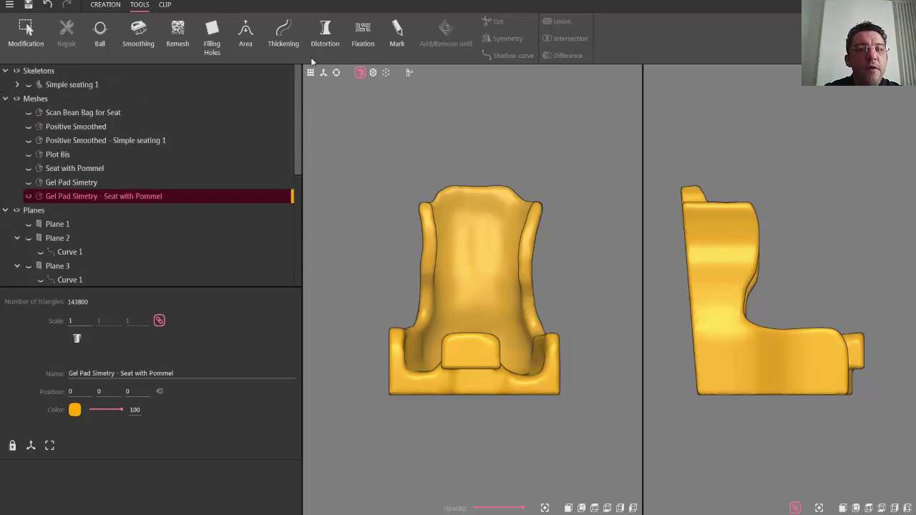
# Show the Scan Bean Bag for Seat mesh together with the finished seat and colour it purple.
pyautogui.click(29, 113)
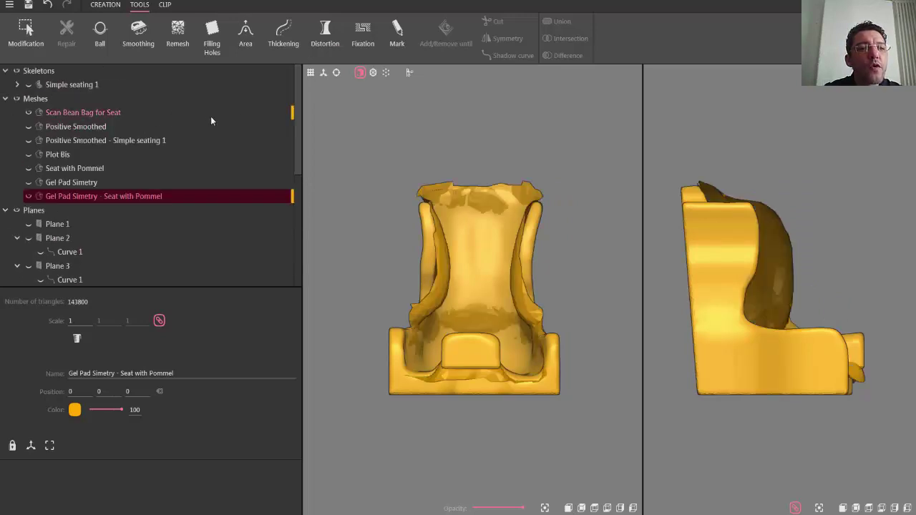
pyautogui.rightClick(242, 113)
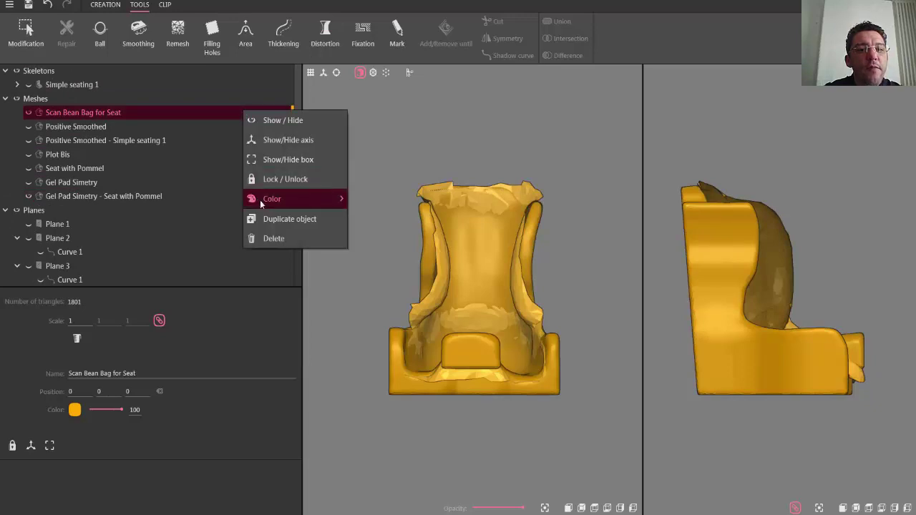
pyautogui.moveTo(260, 199)
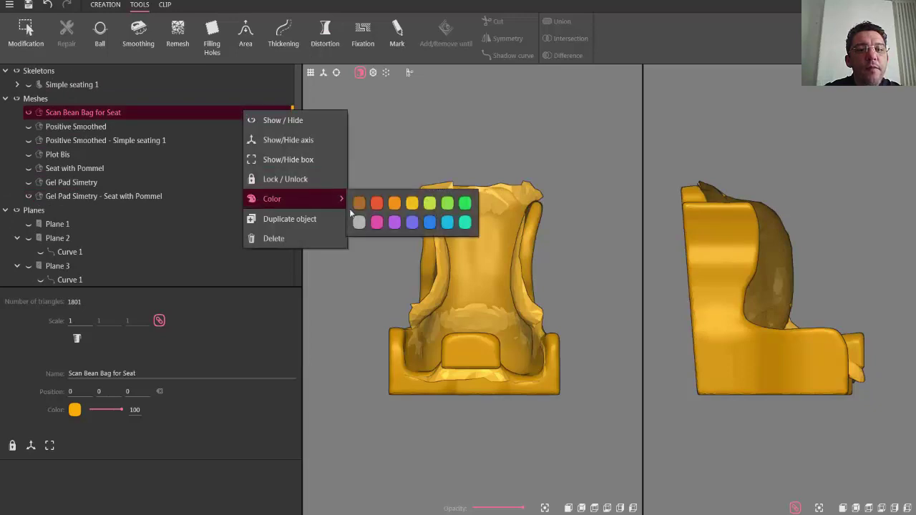
pyautogui.click(413, 223)
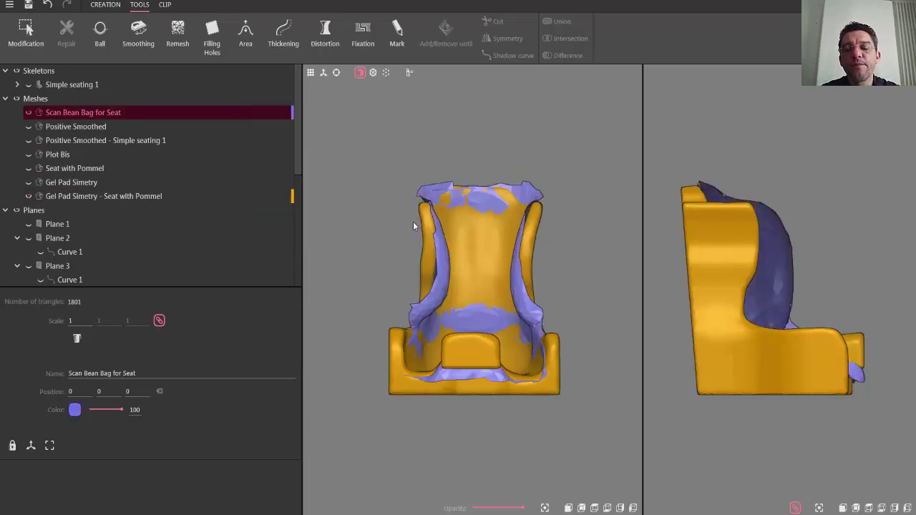
# Turn on the front section and measure the gap between the scan outline and the seat surface at the seat base.
pyautogui.click(409, 73)
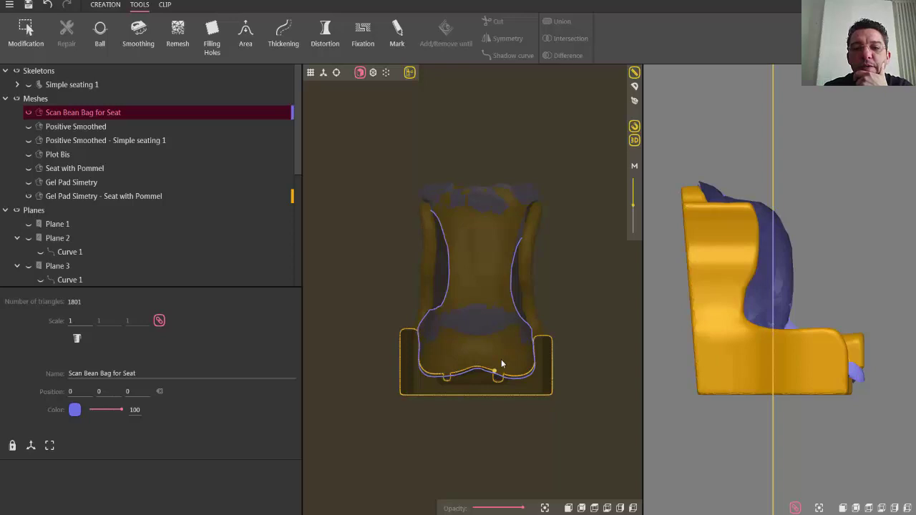
pyautogui.scroll(3, 502, 365)
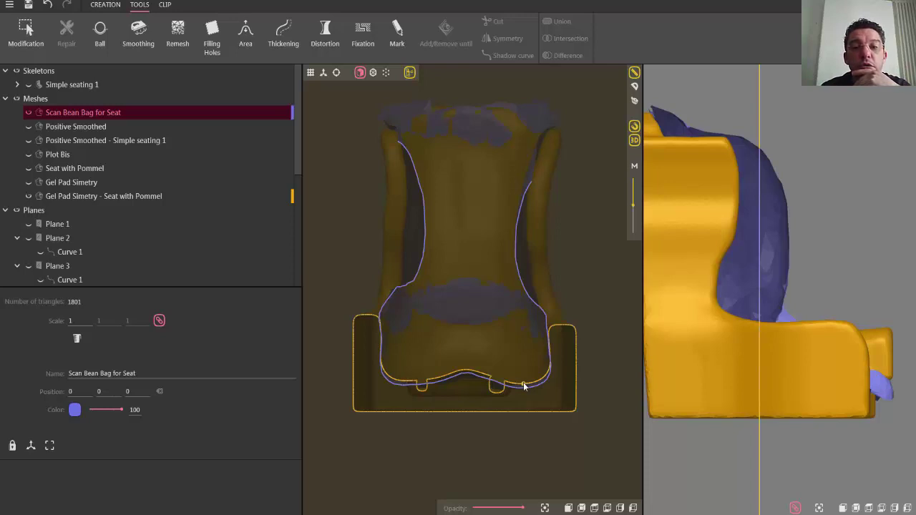
pyautogui.scroll(10, 524, 387)
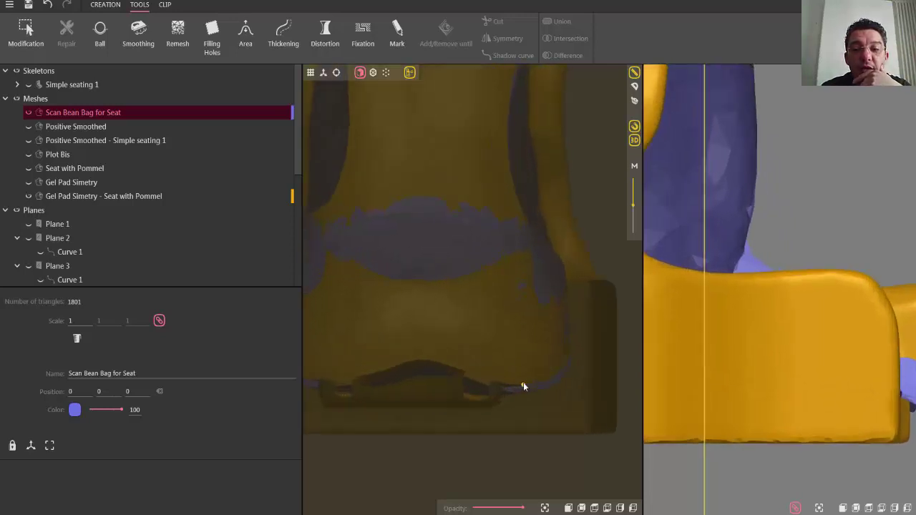
pyautogui.click(522, 389)
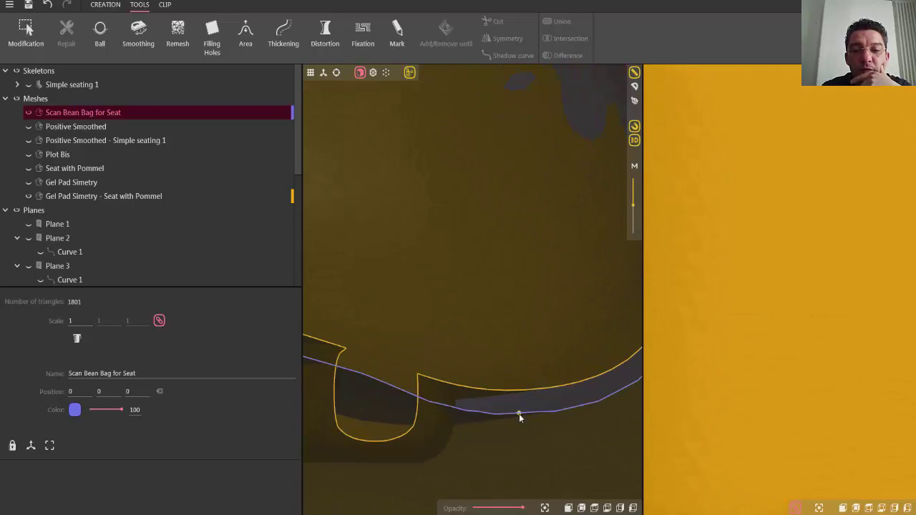
pyautogui.click(519, 414)
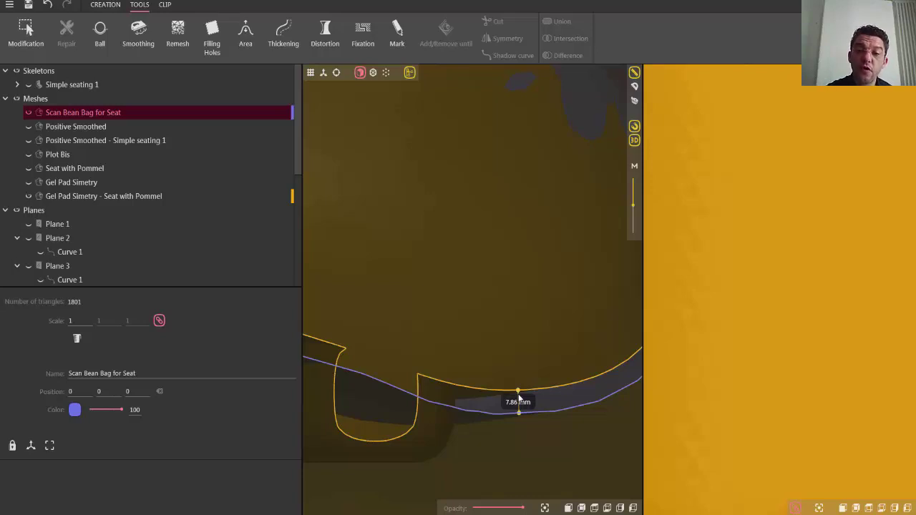
pyautogui.scroll(-5, 518, 398)
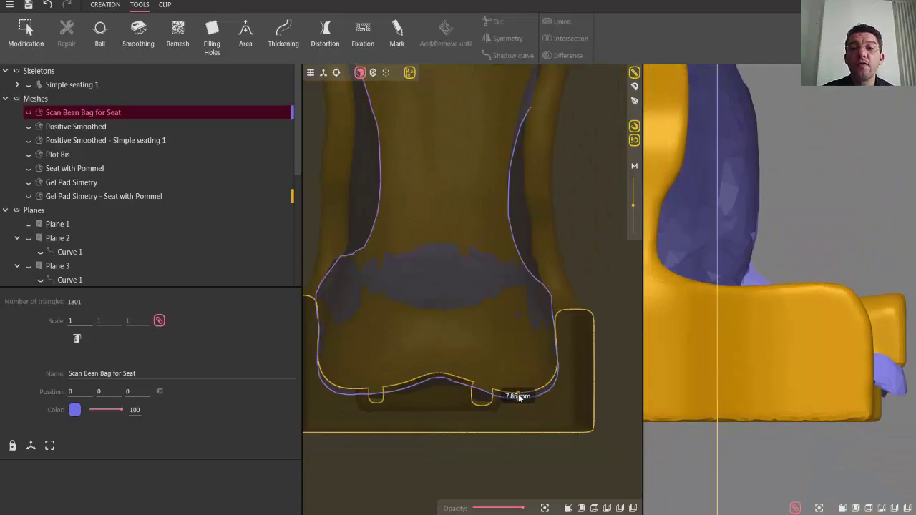
pyautogui.scroll(-2, 518, 398)
# Move the front section back towards the backrest and compare the scan and seat outlines closely along the lateral support.
pyautogui.click(529, 161)
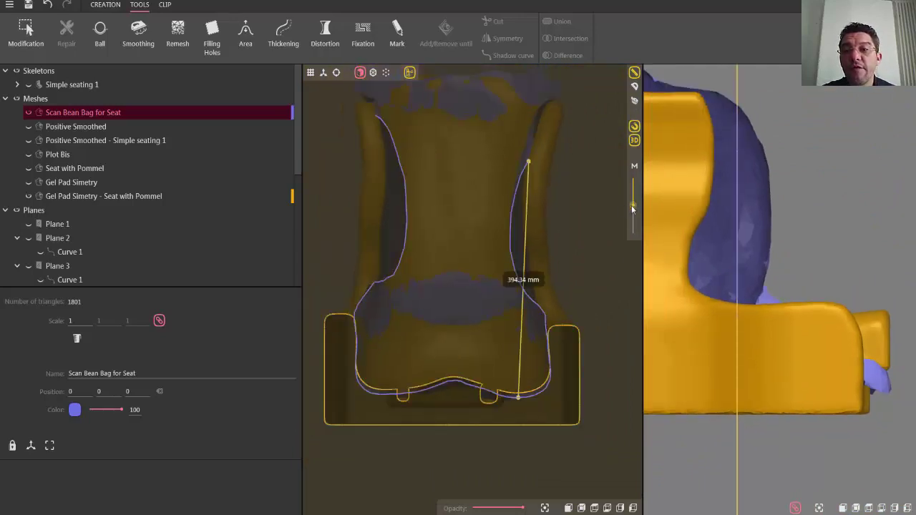
pyautogui.moveTo(633, 209); pyautogui.dragTo(633, 191)
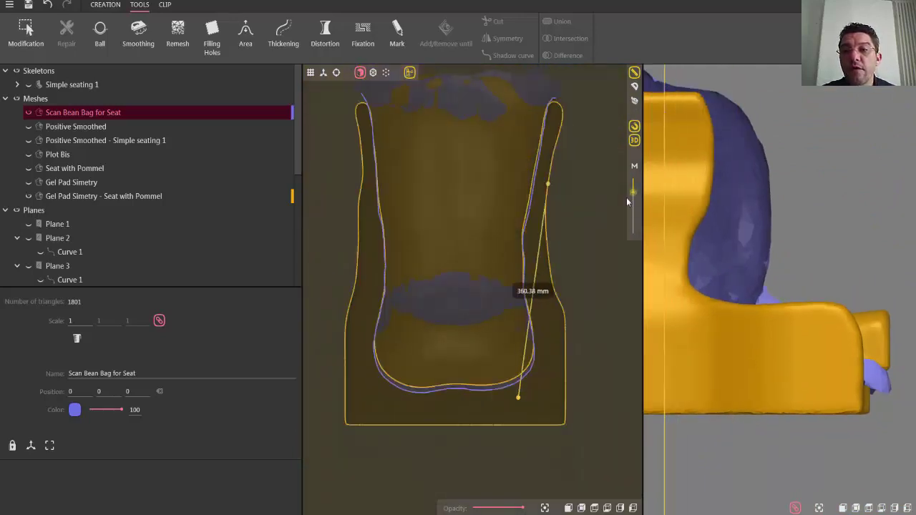
pyautogui.click(562, 112)
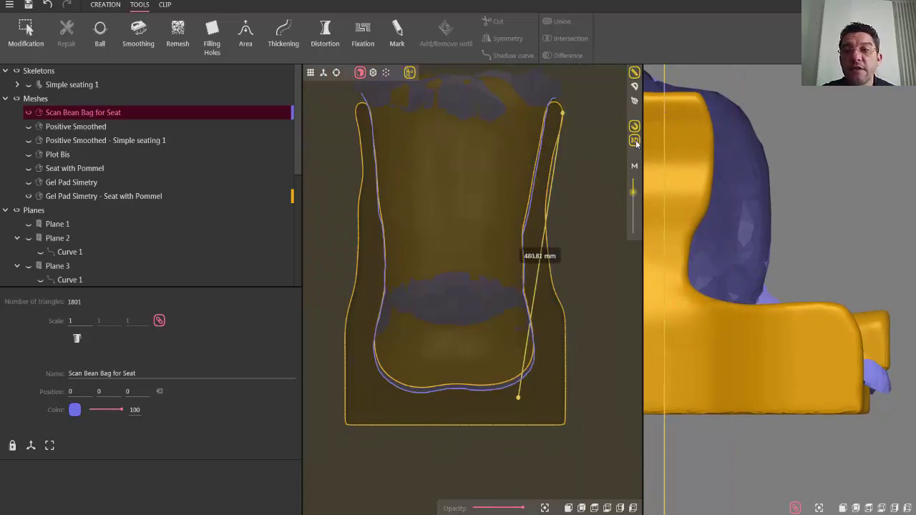
pyautogui.click(634, 72)
pyautogui.scroll(5, 544, 146)
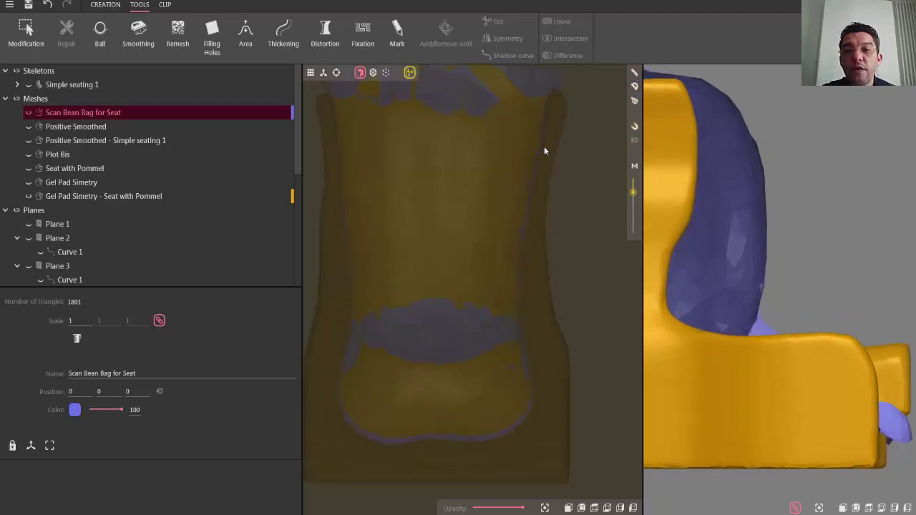
pyautogui.scroll(2, 544, 147)
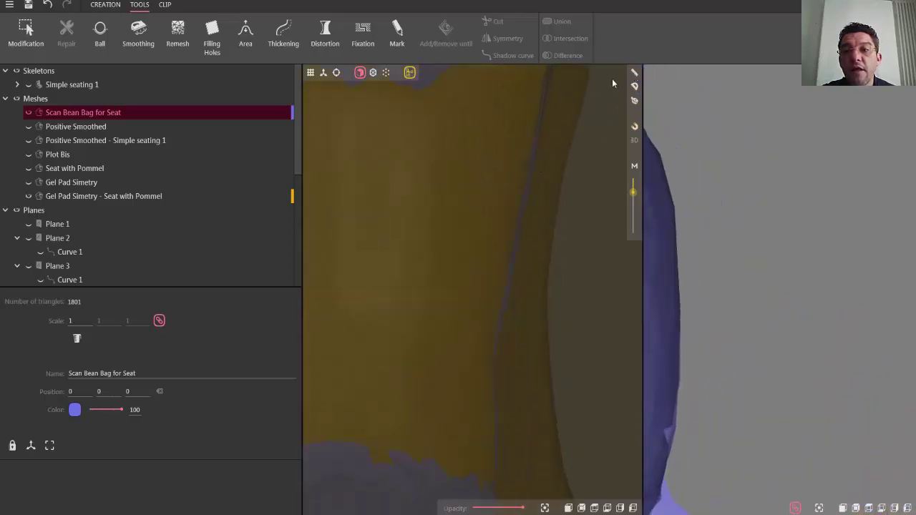
pyautogui.click(634, 72)
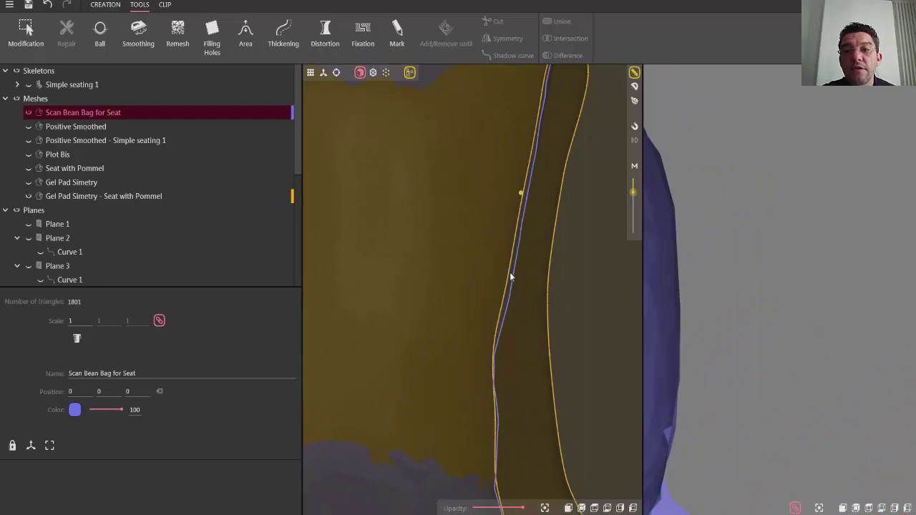
# Move the section forward through the pommel, compare the scan and seat outlines there, and turn off the section view.
pyautogui.scroll(-6, 506, 274)
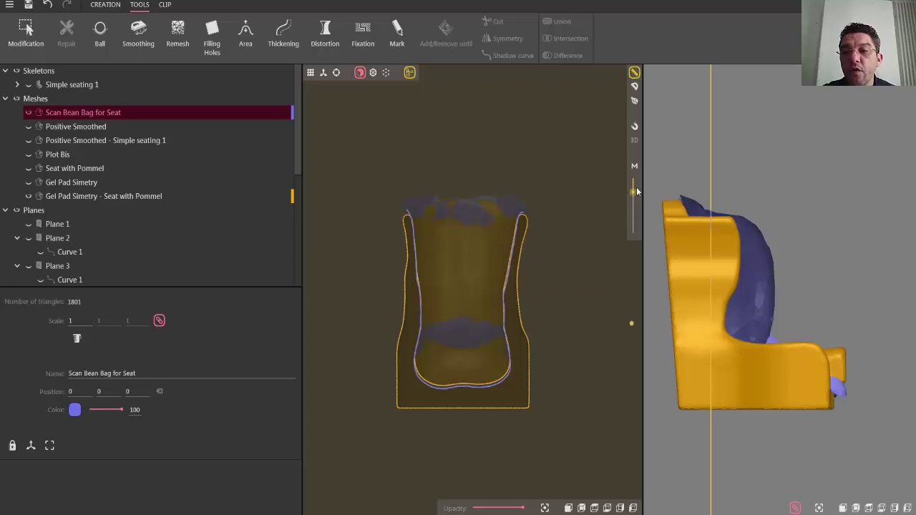
pyautogui.moveTo(633, 192); pyautogui.dragTo(634, 216)
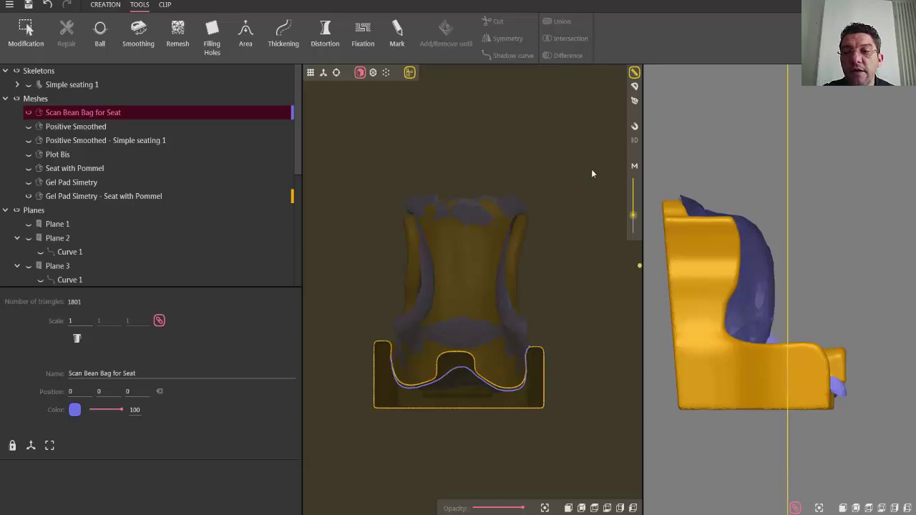
pyautogui.click(634, 72)
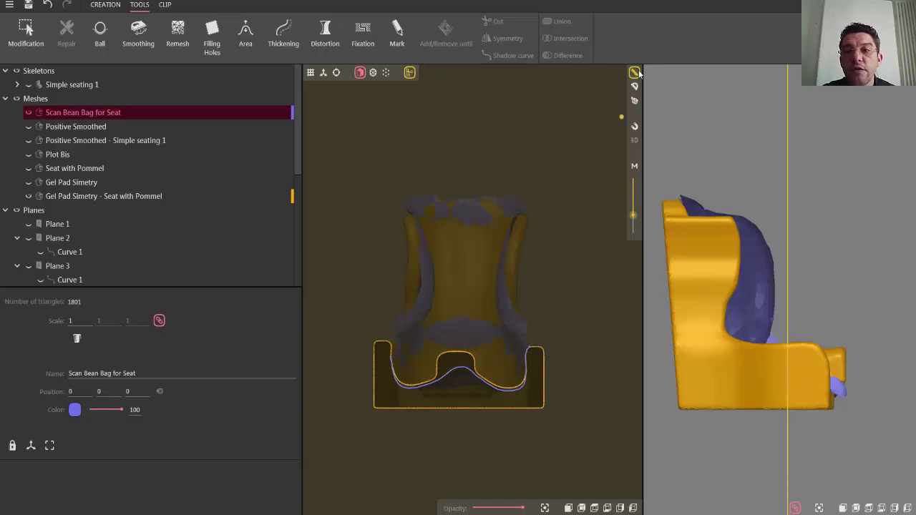
pyautogui.click(410, 72)
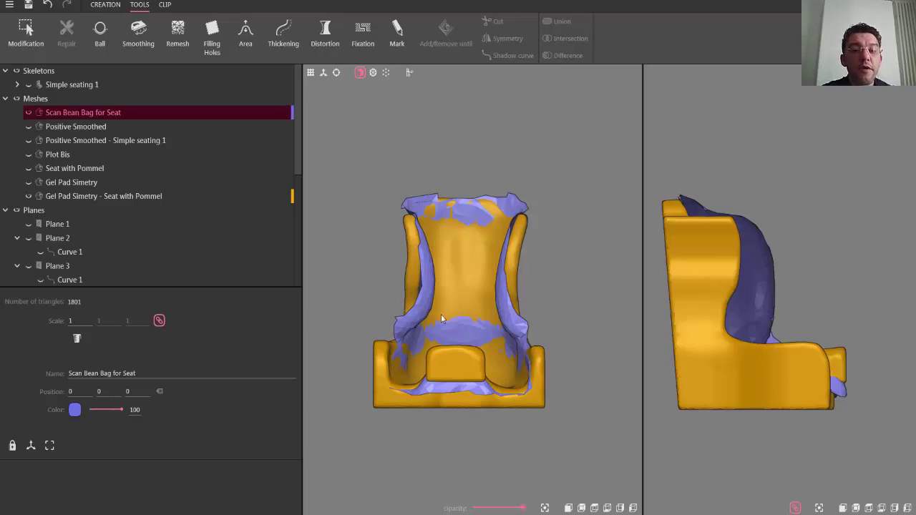
# Hide the bean bag scan, show the Positive Smoothed mesh instead and colour it purple.
pyautogui.click(28, 113)
pyautogui.click(27, 128)
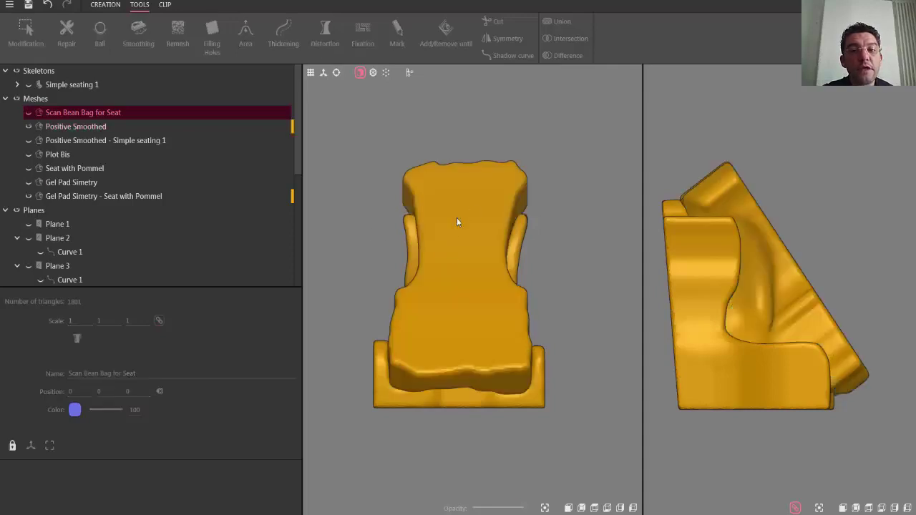
pyautogui.click(192, 127)
pyautogui.rightClick(192, 127)
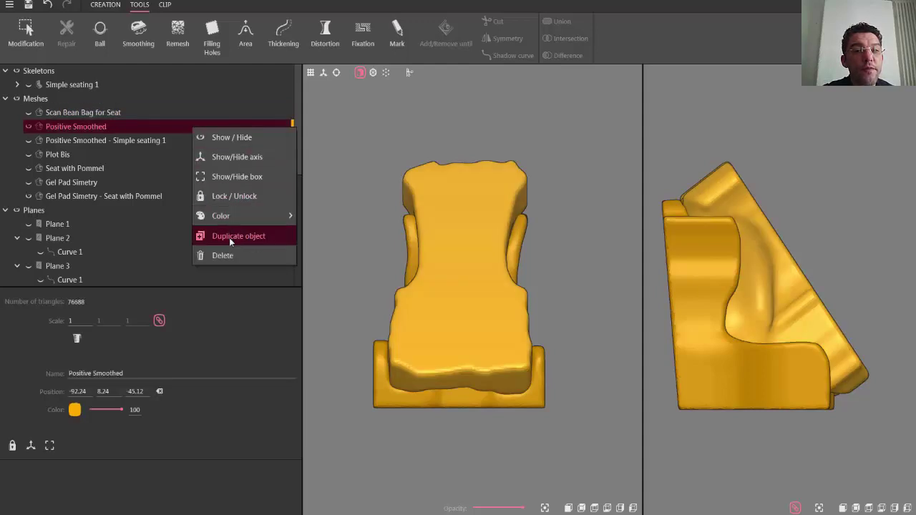
pyautogui.moveTo(227, 218)
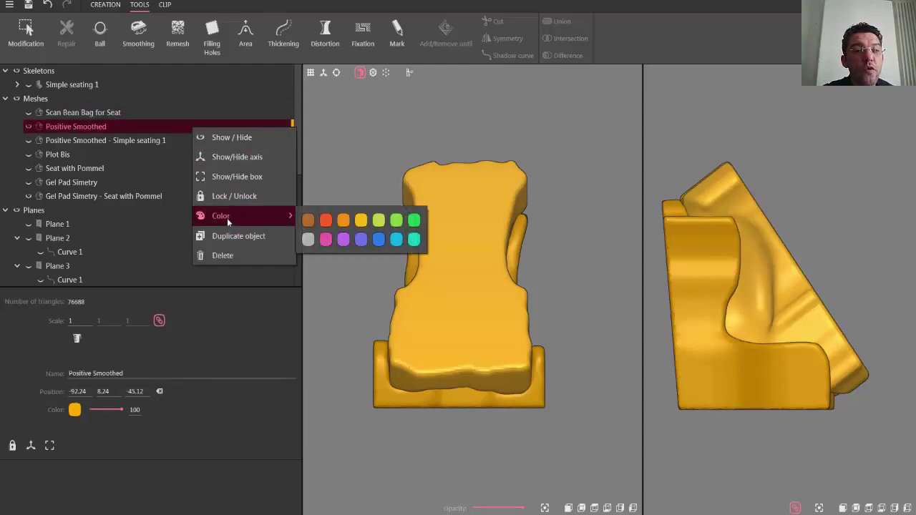
pyautogui.click(359, 239)
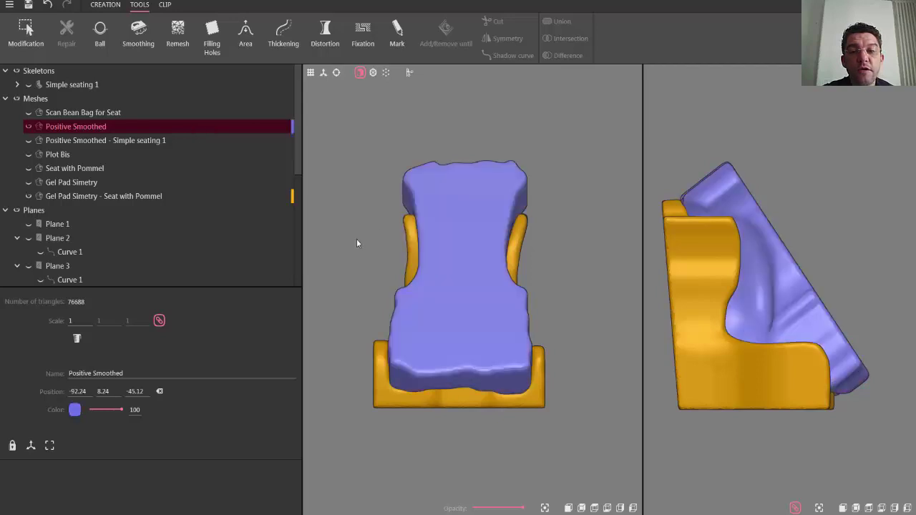
# Compare the Positive Smoothed and seat outlines in front sections at the pommel and further back, then turn off the section.
pyautogui.click(409, 73)
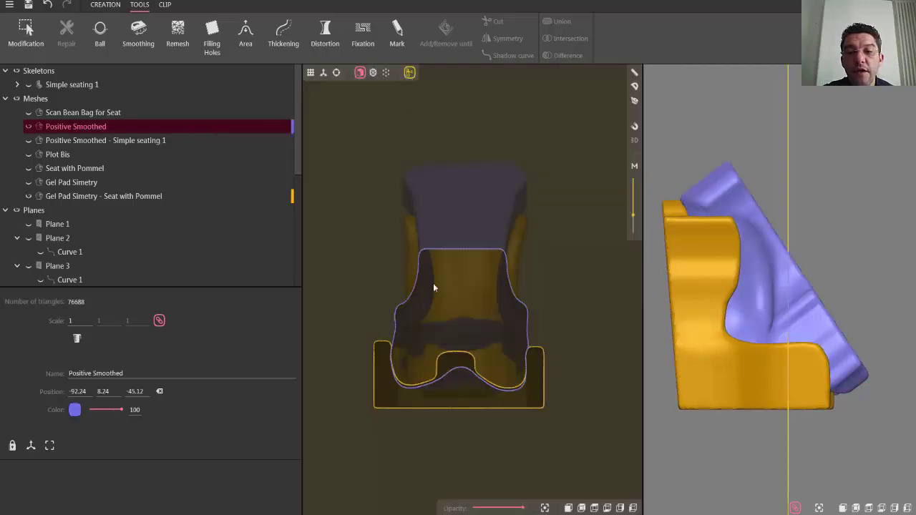
pyautogui.moveTo(633, 215); pyautogui.dragTo(635, 204)
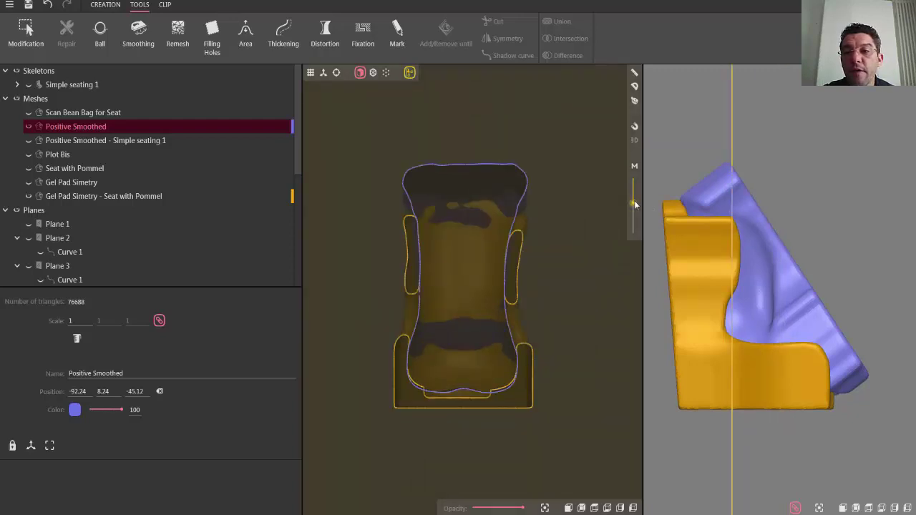
pyautogui.click(412, 72)
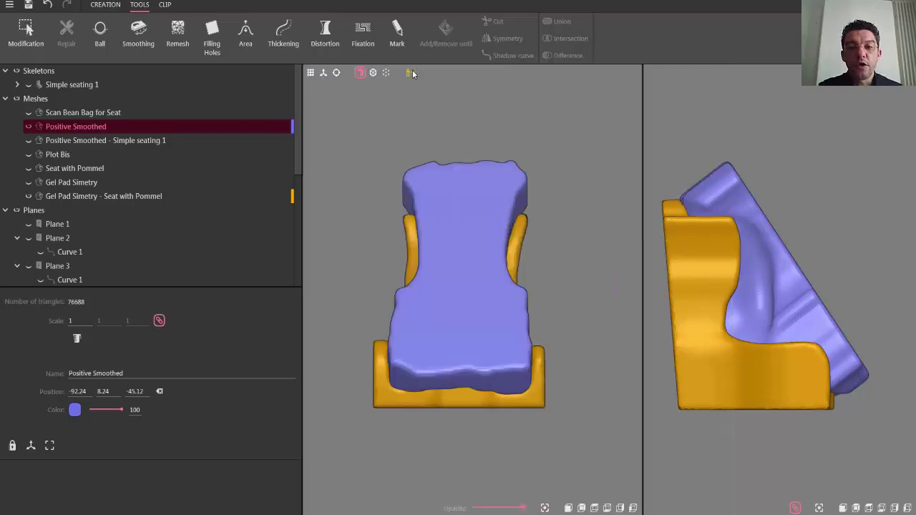
# Hide the Positive Smoothed mesh and select the Gel Pad Simetry - Seat with Pommel mesh at the gel pad recess.
pyautogui.click(28, 128)
pyautogui.moveTo(450, 261); pyautogui.dragTo(445, 319)
pyautogui.scroll(5, 445, 319)
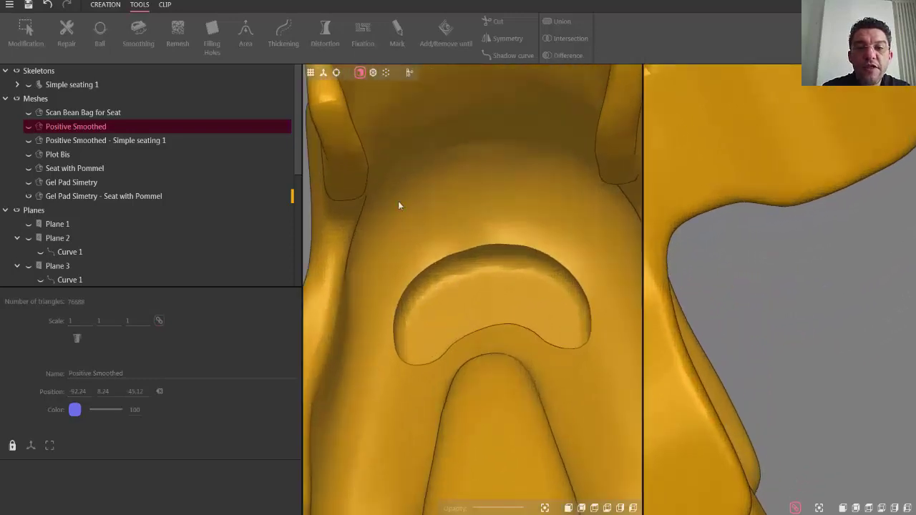
pyautogui.click(473, 276)
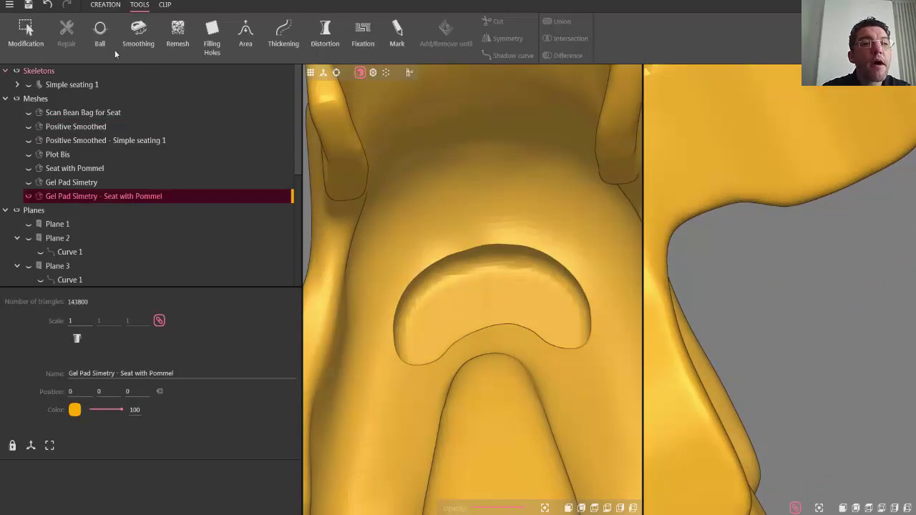
# Smooth the edges all around the gel pad recess using the Ball tool at size 22 and level 5, and apply it.
pyautogui.click(99, 28)
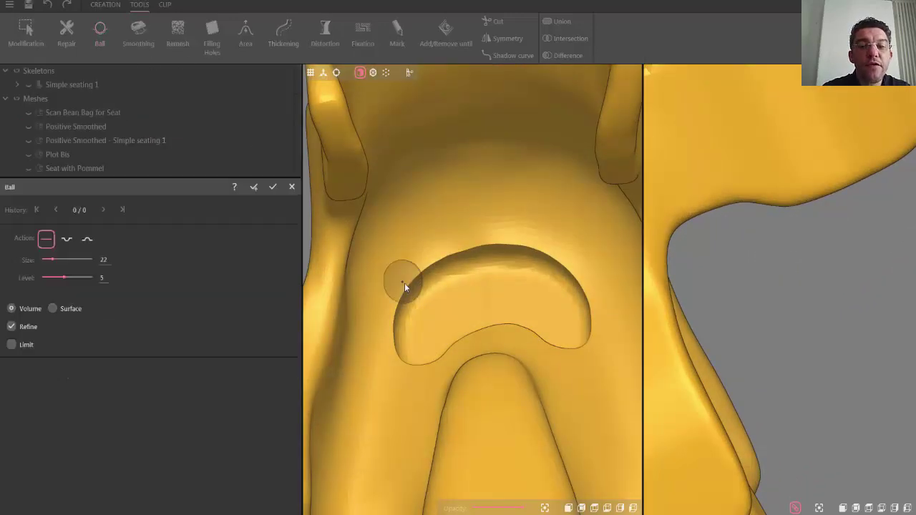
pyautogui.click(457, 257)
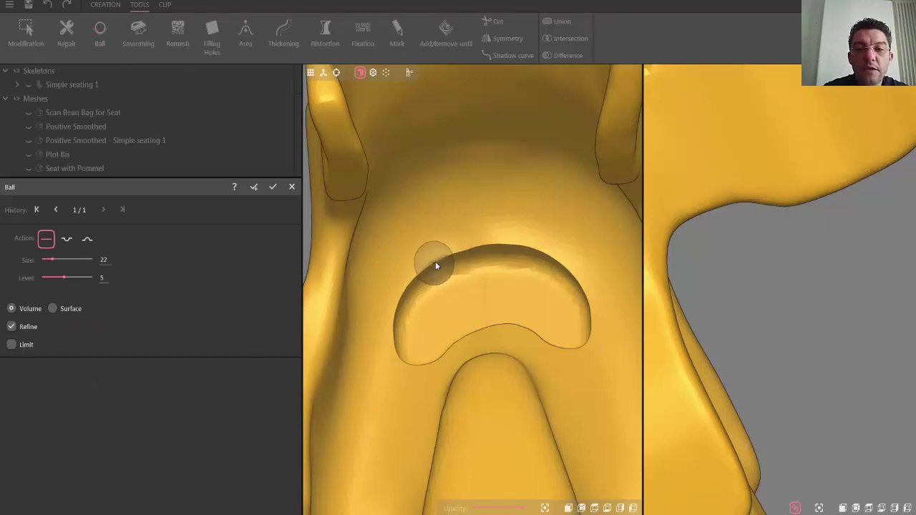
pyautogui.moveTo(419, 273)
pyautogui.mouseDown()
pyautogui.moveTo(399, 295)
pyautogui.moveTo(391, 335)
pyautogui.moveTo(400, 358)
pyautogui.moveTo(409, 295)
pyautogui.moveTo(424, 270)
pyautogui.moveTo(474, 262)
pyautogui.moveTo(474, 249)
pyautogui.moveTo(437, 255)
pyautogui.moveTo(545, 255)
pyautogui.moveTo(560, 263)
pyautogui.moveTo(594, 318)
pyautogui.moveTo(594, 331)
pyautogui.moveTo(578, 324)
pyautogui.moveTo(572, 339)
pyautogui.mouseUp()
pyautogui.moveTo(573, 342); pyautogui.dragTo(587, 382, button='right')
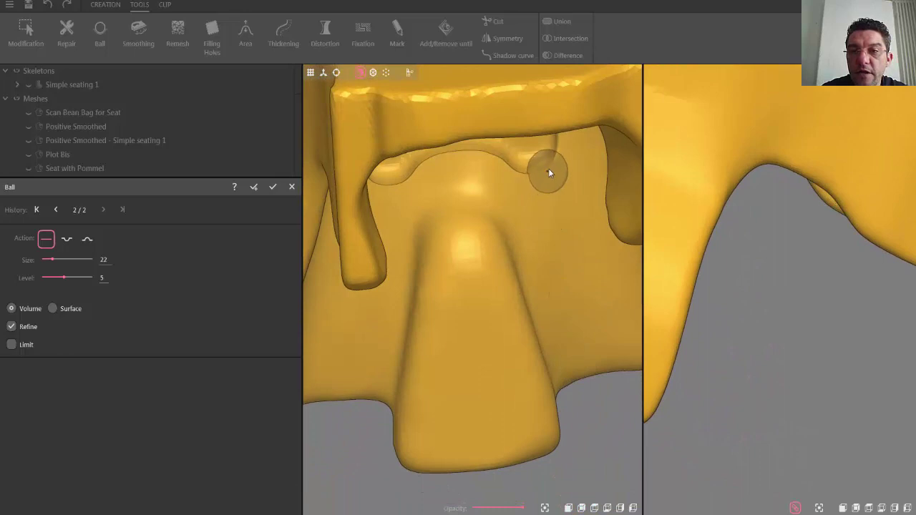
pyautogui.moveTo(549, 169)
pyautogui.mouseDown()
pyautogui.moveTo(560, 154)
pyautogui.moveTo(533, 173)
pyautogui.moveTo(481, 155)
pyautogui.moveTo(445, 159)
pyautogui.moveTo(430, 167)
pyautogui.moveTo(496, 164)
pyautogui.moveTo(477, 197)
pyautogui.moveTo(425, 204)
pyautogui.mouseUp()
pyautogui.moveTo(425, 201)
pyautogui.mouseDown(button='right')
pyautogui.moveTo(415, 196)
pyautogui.moveTo(425, 205)
pyautogui.moveTo(431, 195)
pyautogui.mouseUp(button='right')
pyautogui.moveTo(431, 195); pyautogui.dragTo(441, 184)
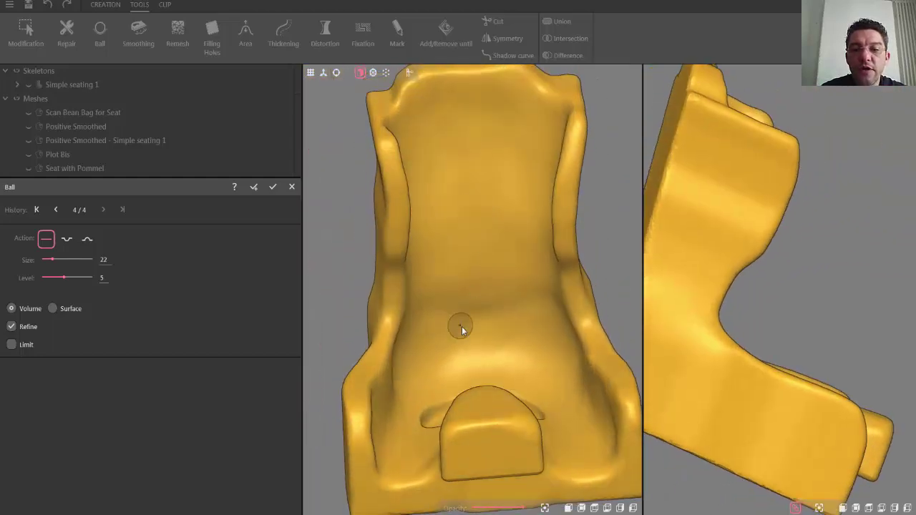
pyautogui.scroll(-5, 461, 327)
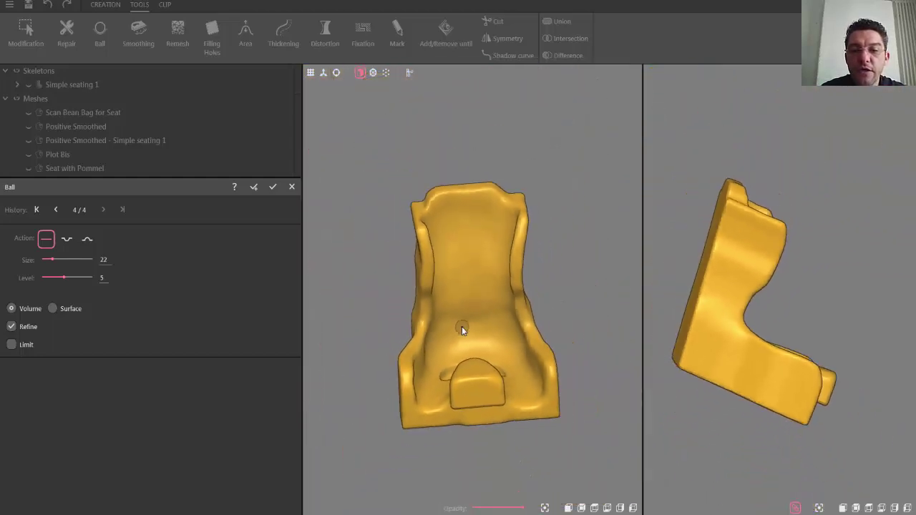
pyautogui.click(273, 188)
pyautogui.moveTo(558, 321); pyautogui.dragTo(528, 391, button='middle')
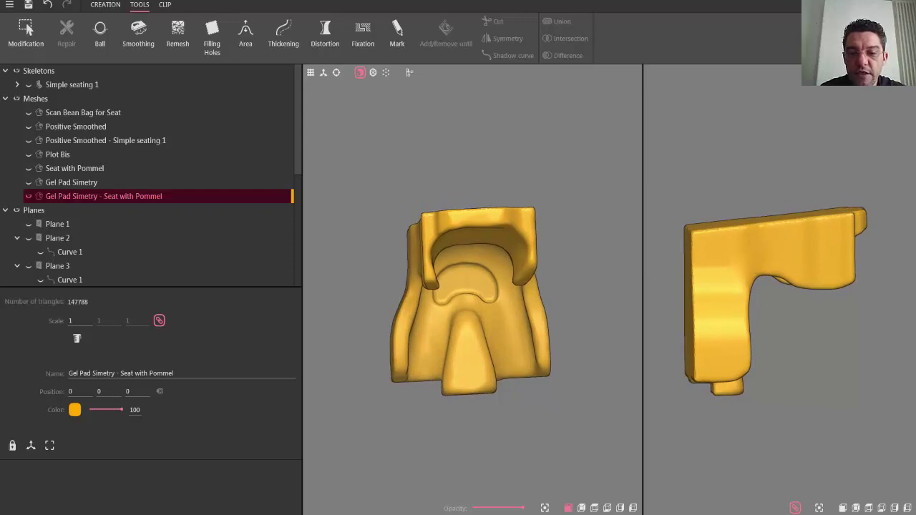
# Create a plane with a margin of 5 around the seat, facing the top view.
pyautogui.click(594, 508)
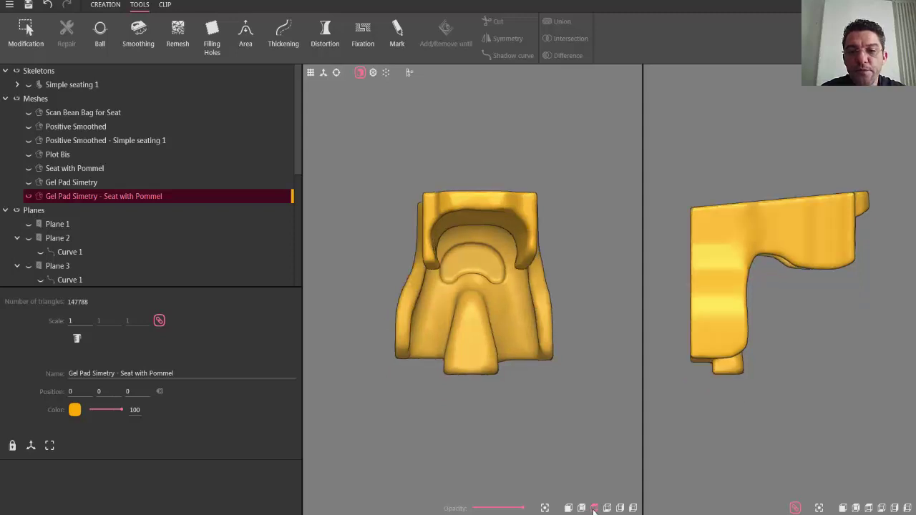
pyautogui.click(106, 5)
pyautogui.click(58, 30)
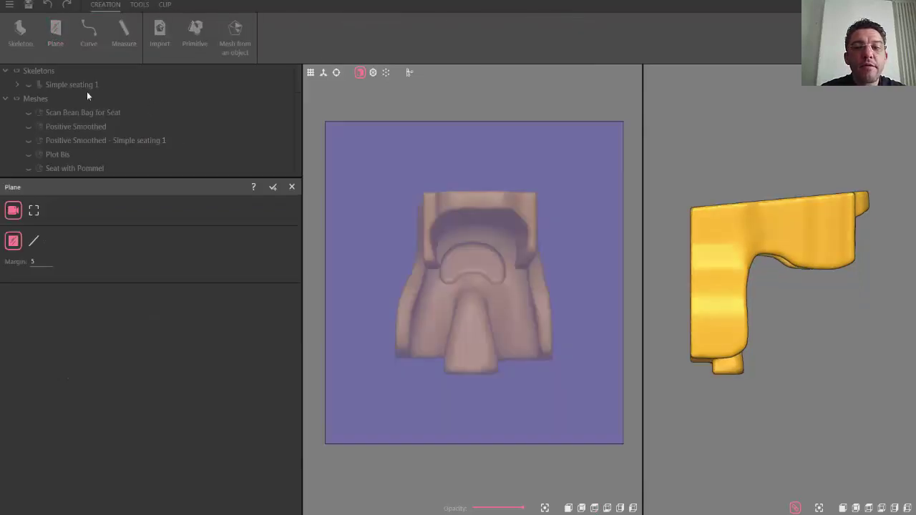
pyautogui.click(273, 187)
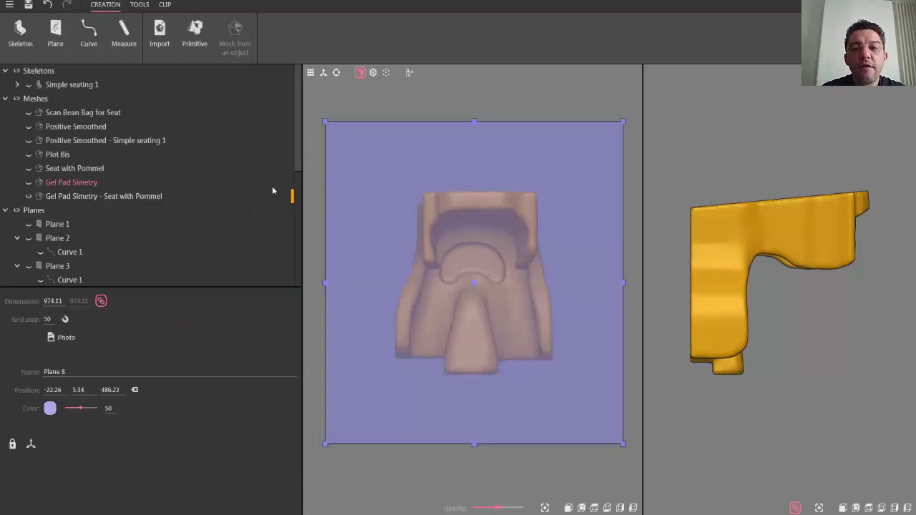
# Rotate the new plane 90° so that it stands upright across the width of the seat.
pyautogui.click(338, 74)
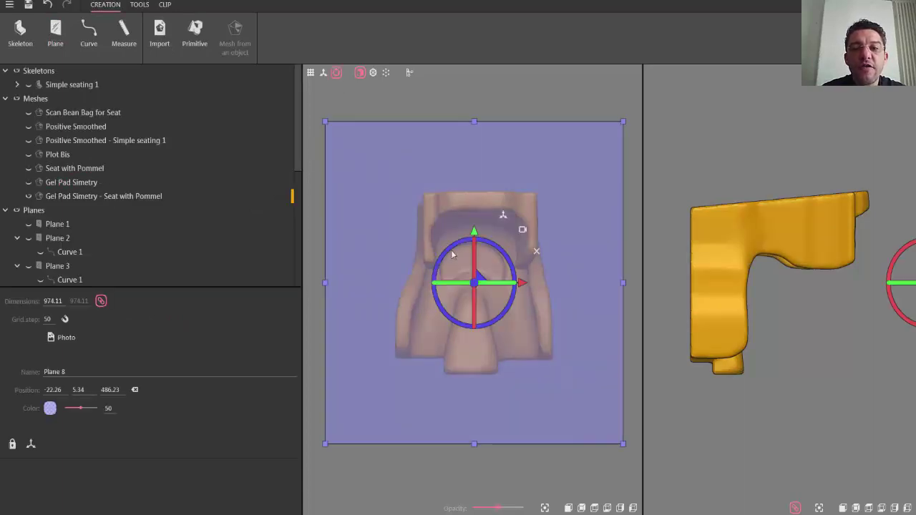
pyautogui.moveTo(476, 250); pyautogui.dragTo(500, 398)
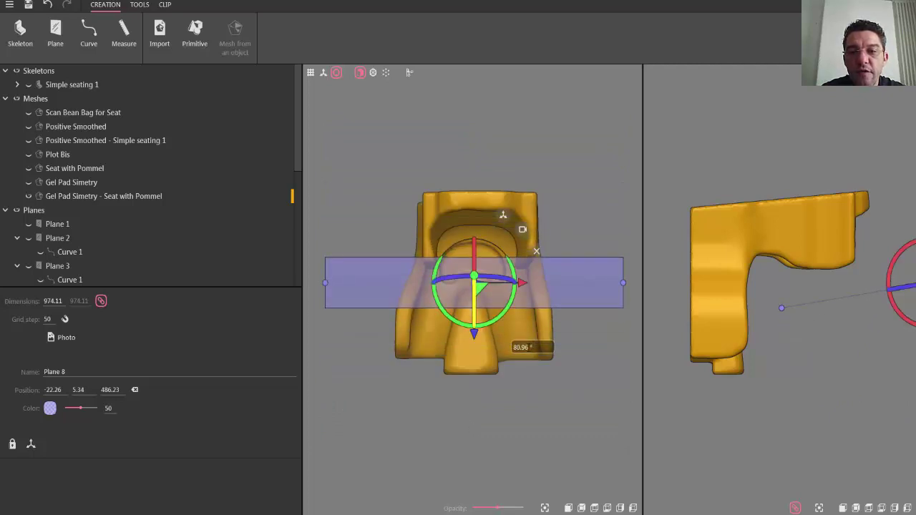
pyautogui.moveTo(531, 348); pyautogui.dragTo(513, 347)
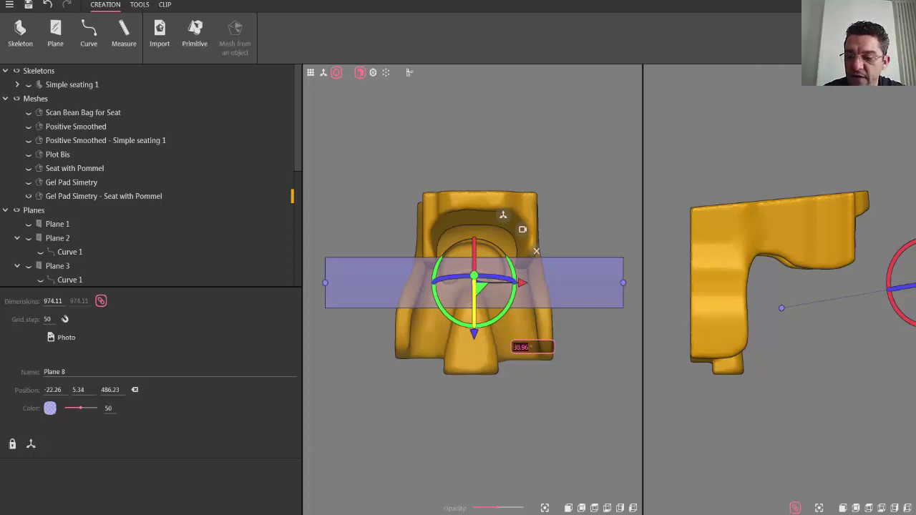
pyautogui.write('90')
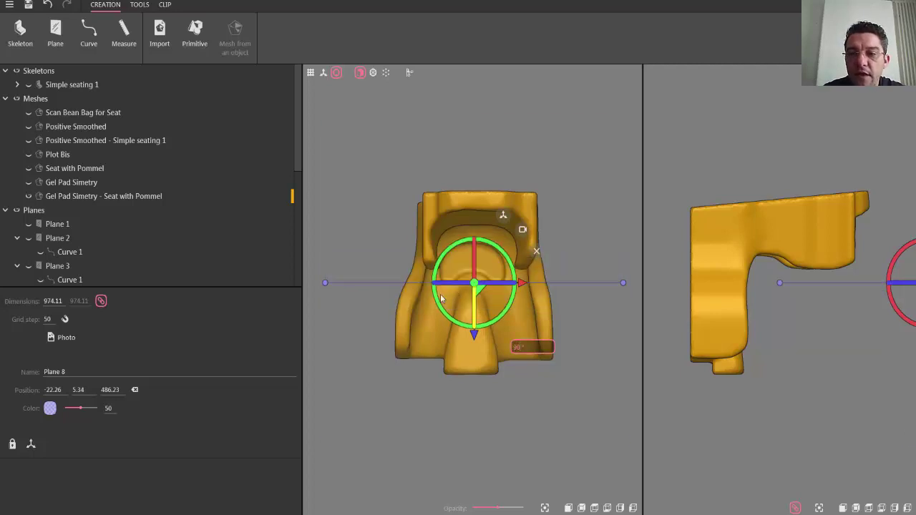
# Move the plane about 232 mm forward to the seat's front edge and about 442 mm back down to the seat's level.
pyautogui.moveTo(474, 335); pyautogui.dragTo(474, 416)
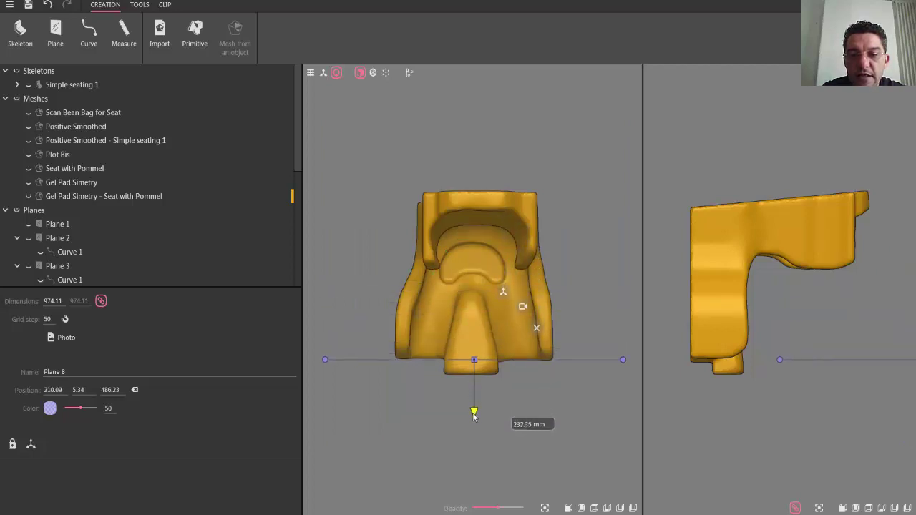
pyautogui.moveTo(474, 415); pyautogui.dragTo(474, 415)
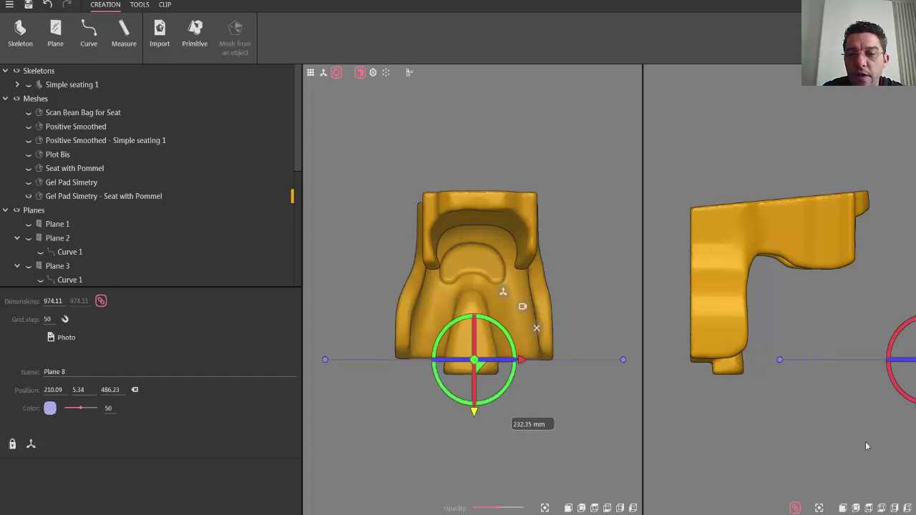
pyautogui.press('f')
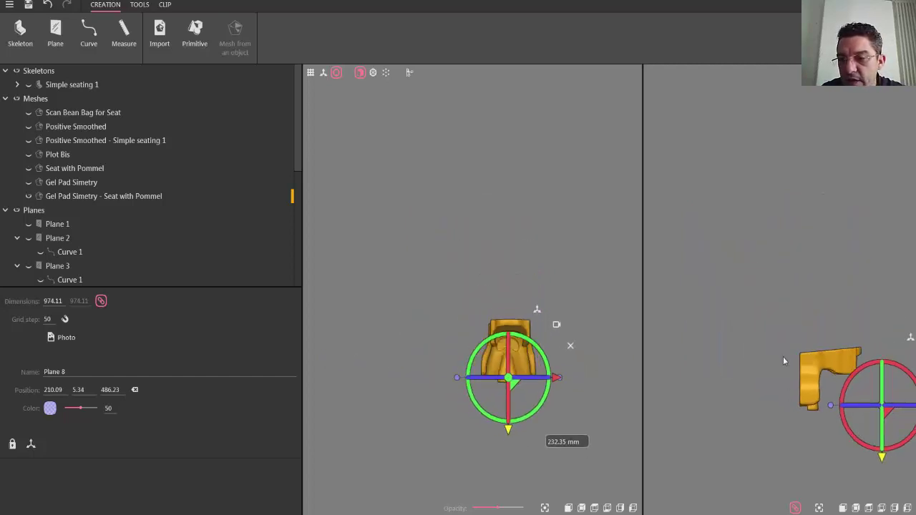
pyautogui.scroll(5, 746, 382)
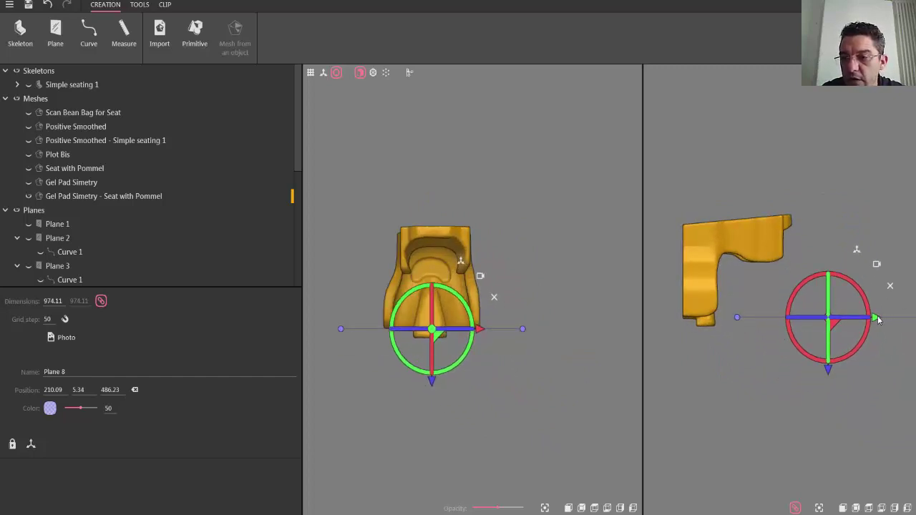
pyautogui.moveTo(877, 320); pyautogui.dragTo(795, 328)
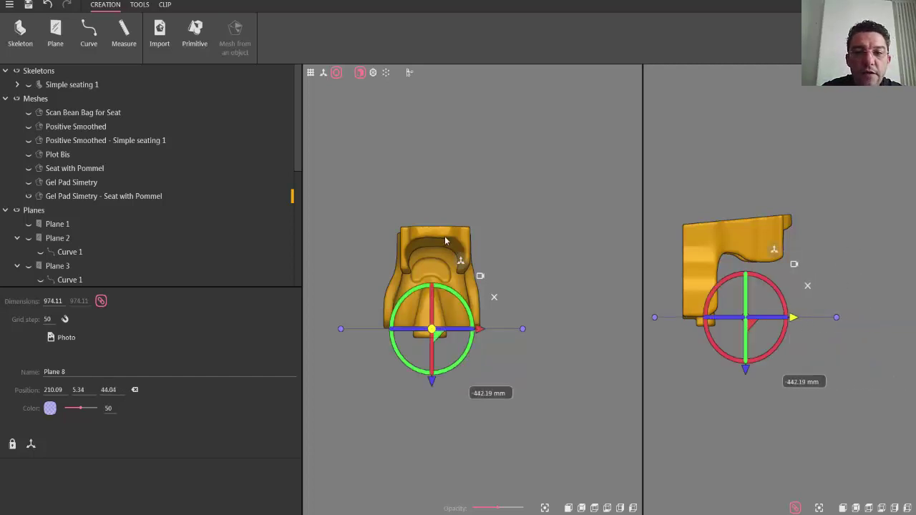
# Cut the Gel Pad Simetry - Seat with Pommel mesh with the plane and hide the manipulator.
pyautogui.click(445, 239)
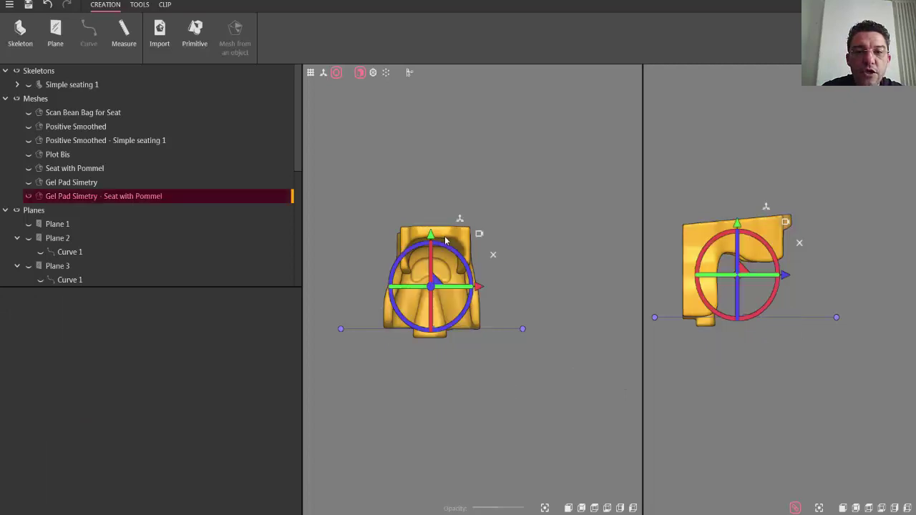
pyautogui.click(147, 6)
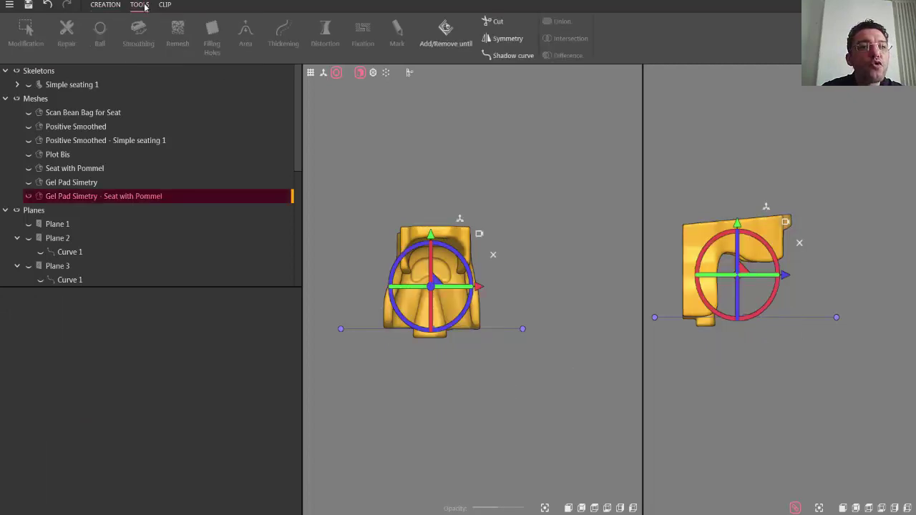
pyautogui.click(497, 21)
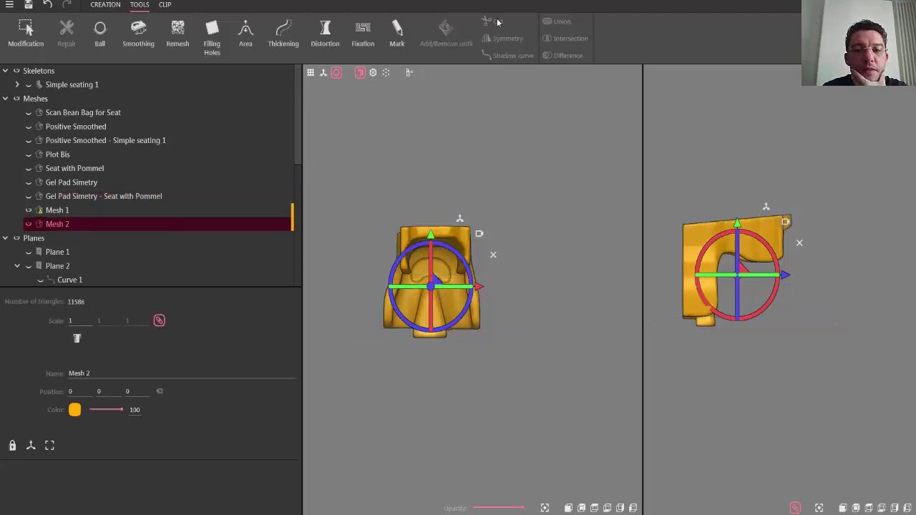
pyautogui.click(337, 73)
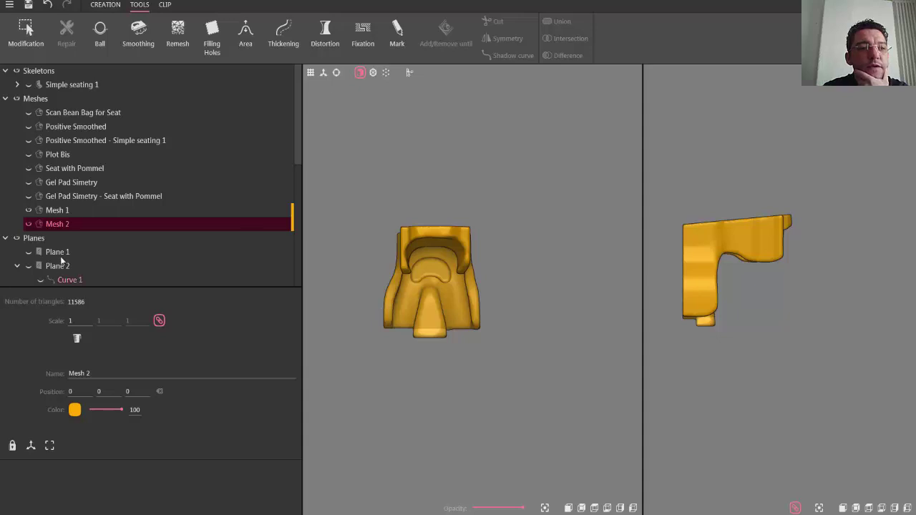
# Delete Mesh 2, the pommel tip cut off in front of the seat.
pyautogui.click(29, 225)
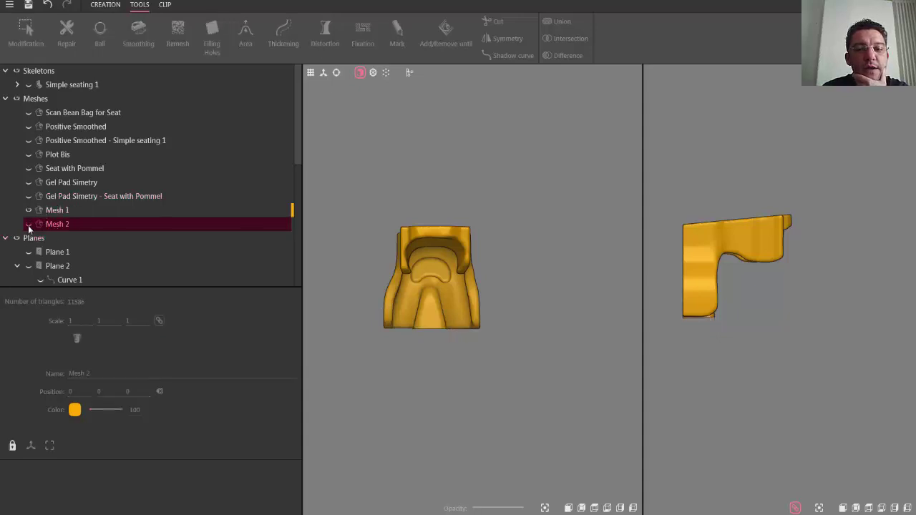
pyautogui.rightClick(53, 225)
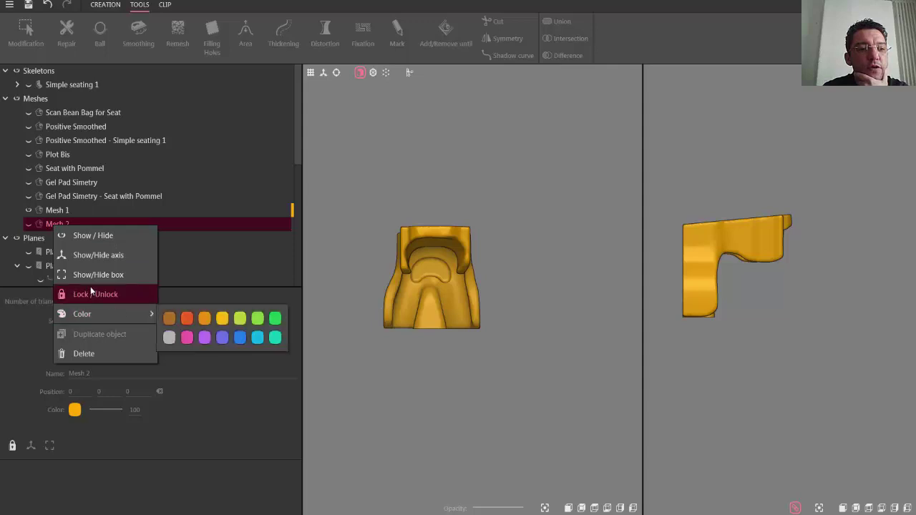
pyautogui.click(86, 354)
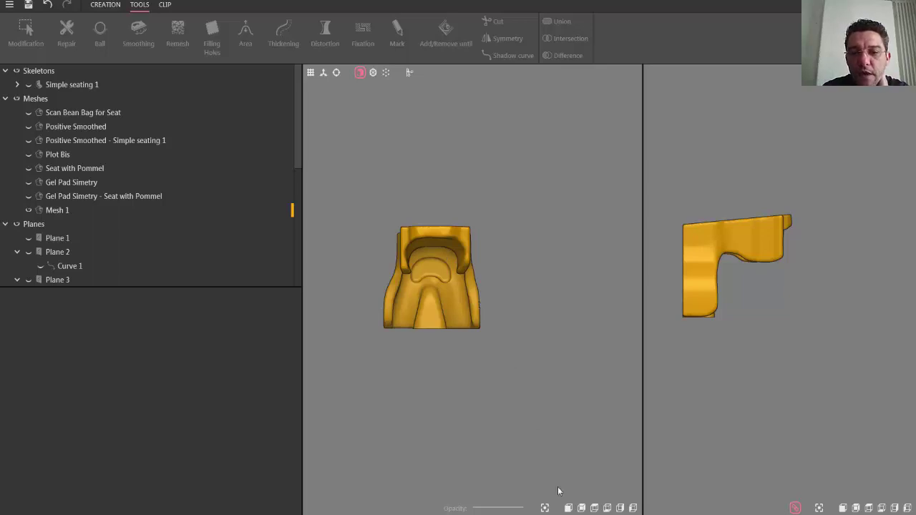
# Start a Distortion on the trimmed seat, Mesh 1, with freehand area selection, viewed obliquely from the front.
pyautogui.click(569, 508)
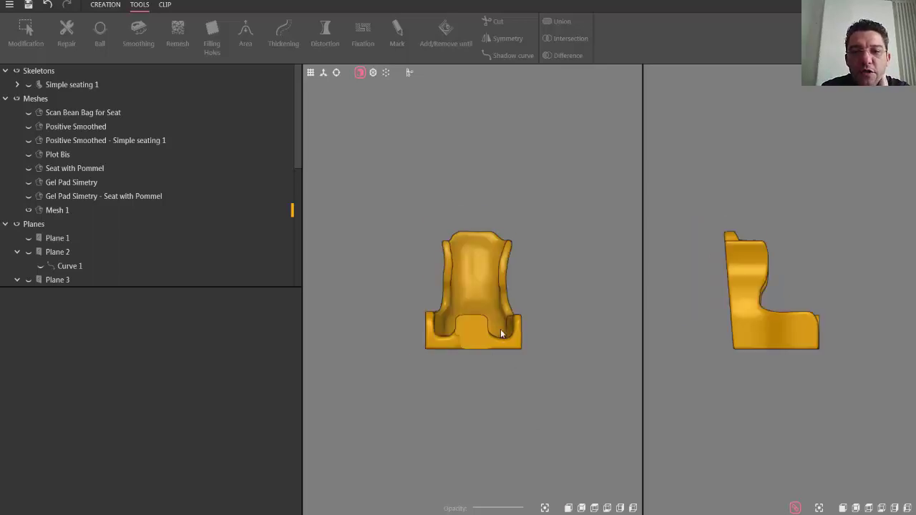
pyautogui.scroll(5, 500, 334)
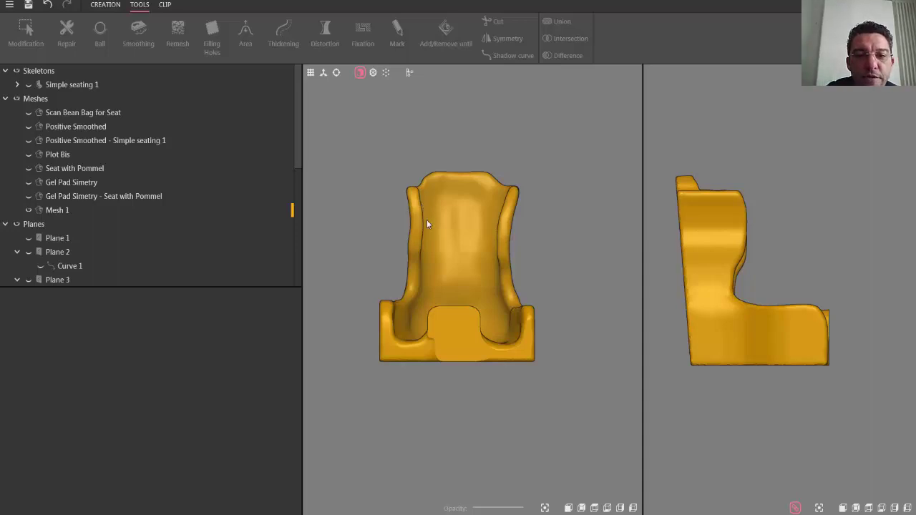
pyautogui.moveTo(535, 255); pyautogui.dragTo(462, 234, button='middle')
pyautogui.click(506, 229)
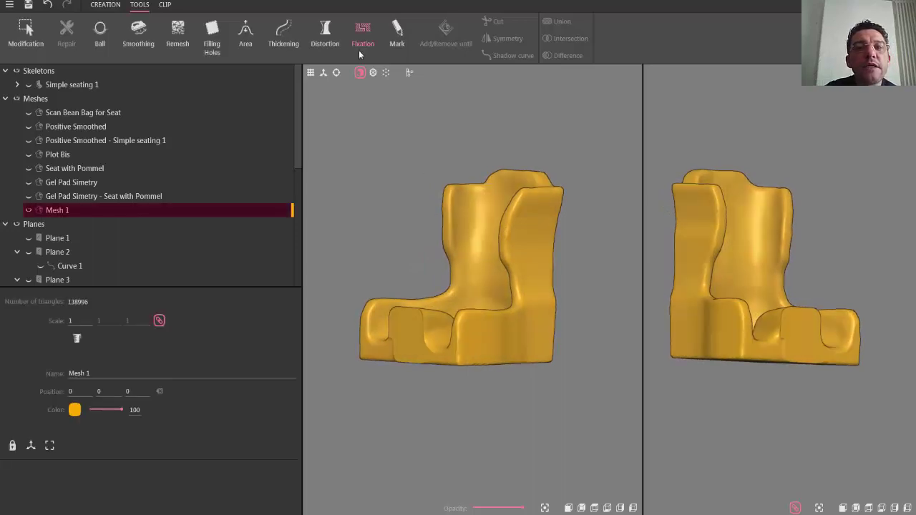
pyautogui.click(325, 30)
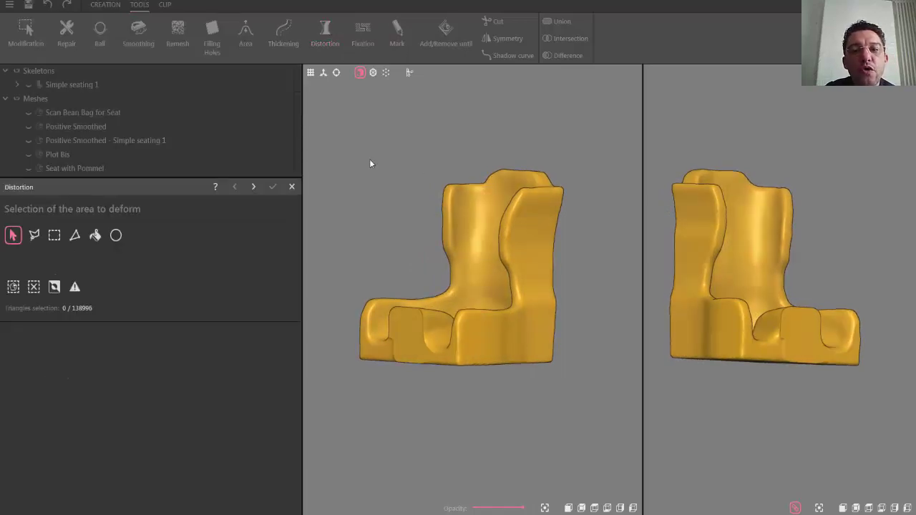
pyautogui.click(34, 236)
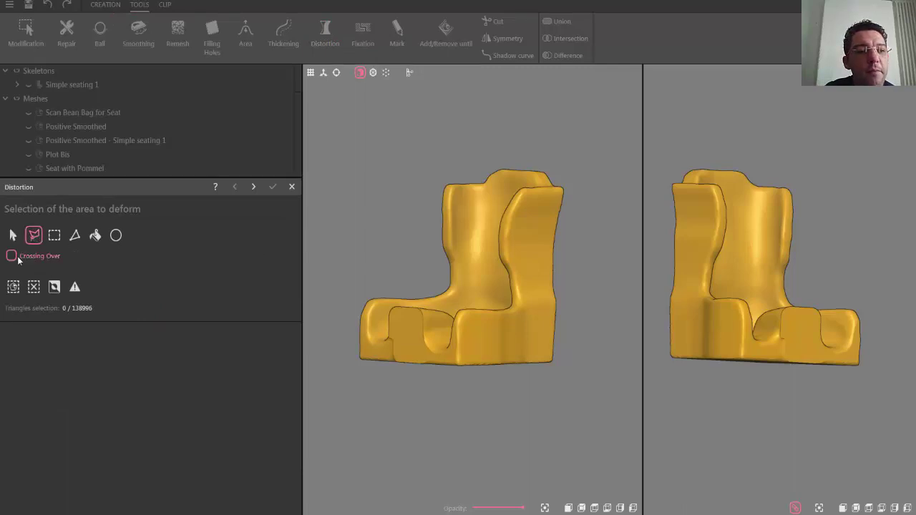
# Try to define the area to deform by outlining a curved strip on one backrest wing with Crossing Over off.
pyautogui.click(11, 257)
pyautogui.click(11, 257)
pyautogui.click(12, 258)
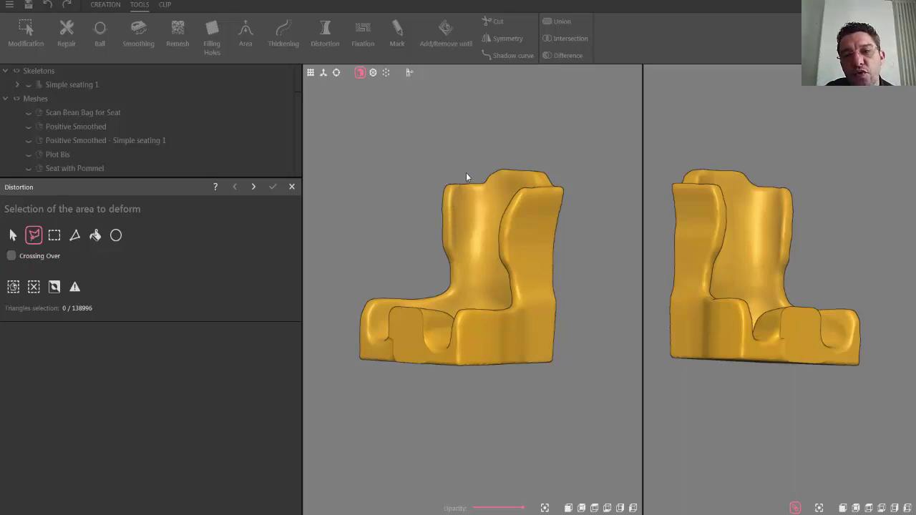
pyautogui.moveTo(460, 176)
pyautogui.mouseDown()
pyautogui.moveTo(472, 192)
pyautogui.moveTo(478, 236)
pyautogui.moveTo(445, 275)
pyautogui.mouseUp()
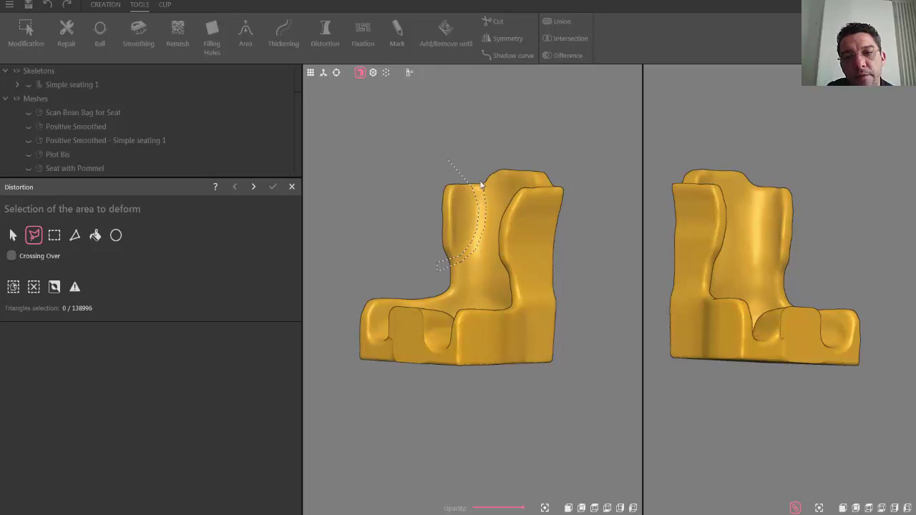
pyautogui.moveTo(462, 158); pyautogui.dragTo(463, 158)
pyautogui.click(254, 188)
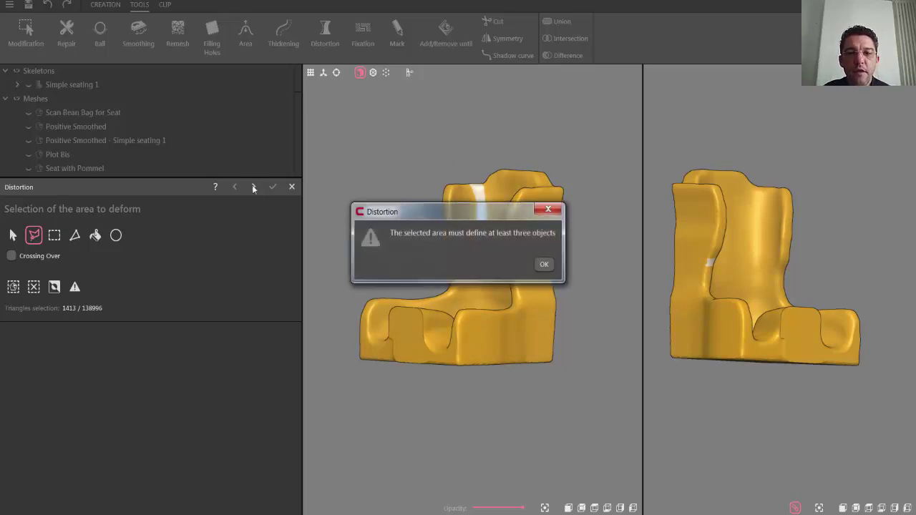
pyautogui.click(544, 265)
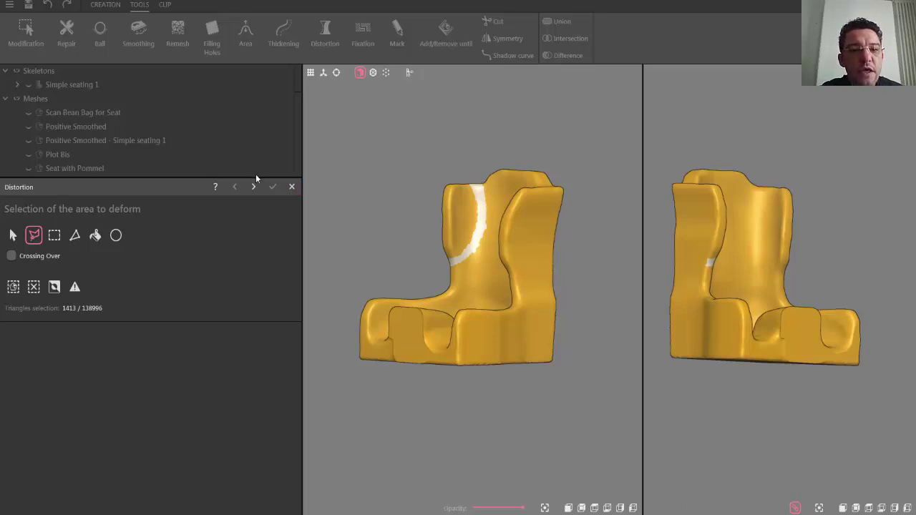
# Enable Crossing Over, outline the curved strip through the backrest wing again and proceed to the deformation stage.
pyautogui.click(12, 255)
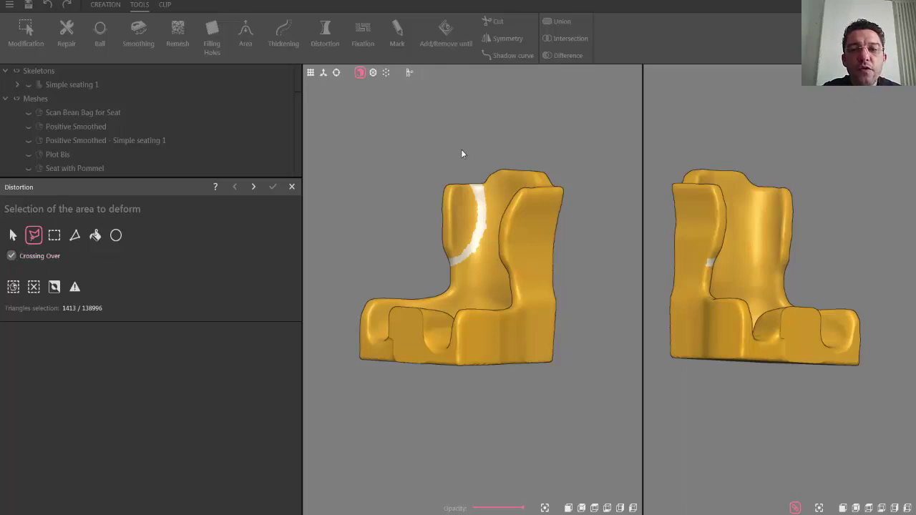
pyautogui.moveTo(459, 149)
pyautogui.mouseDown()
pyautogui.moveTo(480, 223)
pyautogui.moveTo(464, 251)
pyautogui.mouseUp()
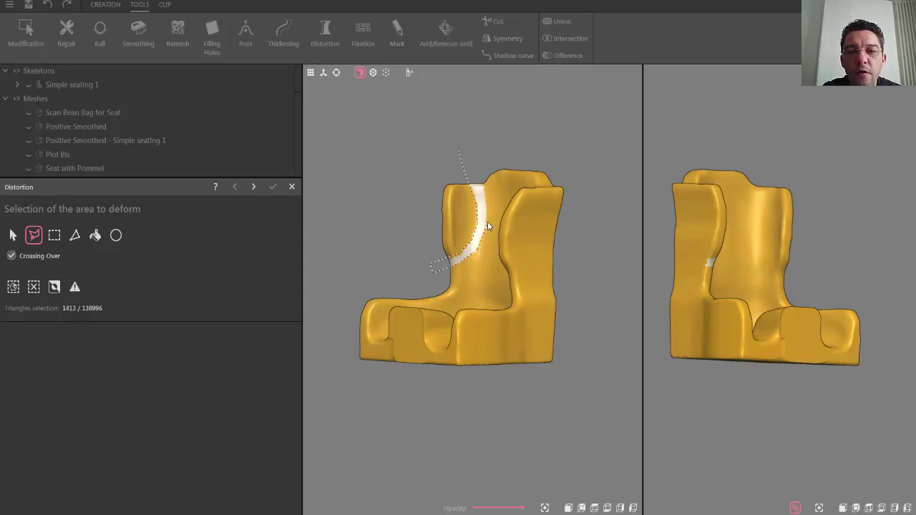
pyautogui.moveTo(470, 149); pyautogui.dragTo(471, 150)
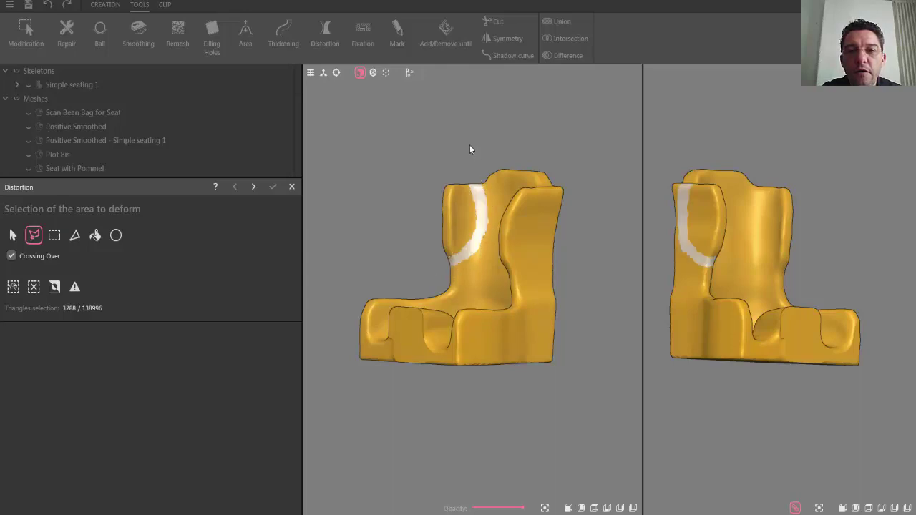
pyautogui.click(253, 187)
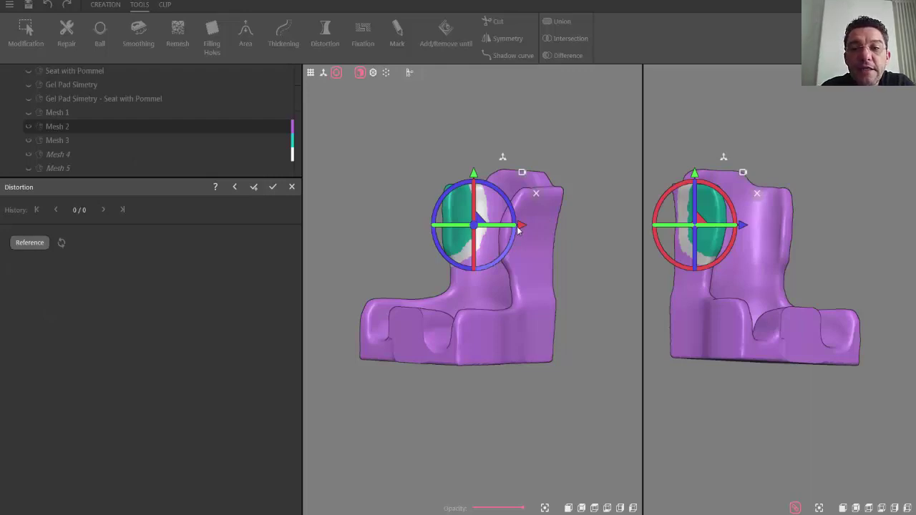
# Align the deformation manipulator with the front view of the seat and show the original shape as reference.
pyautogui.click(459, 211)
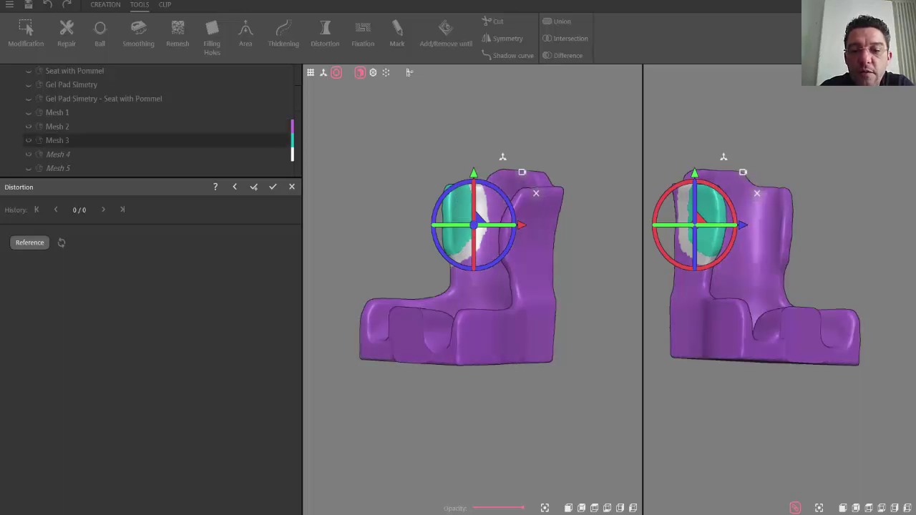
pyautogui.click(568, 508)
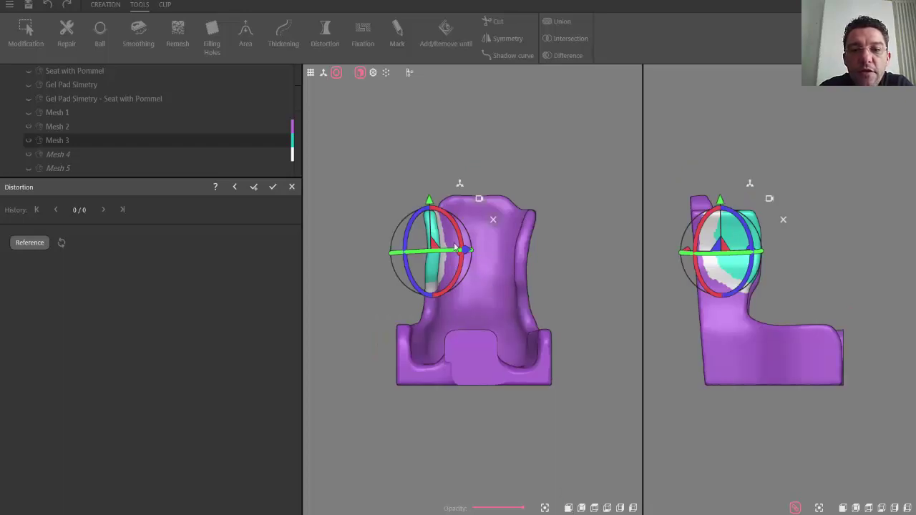
pyautogui.click(480, 200)
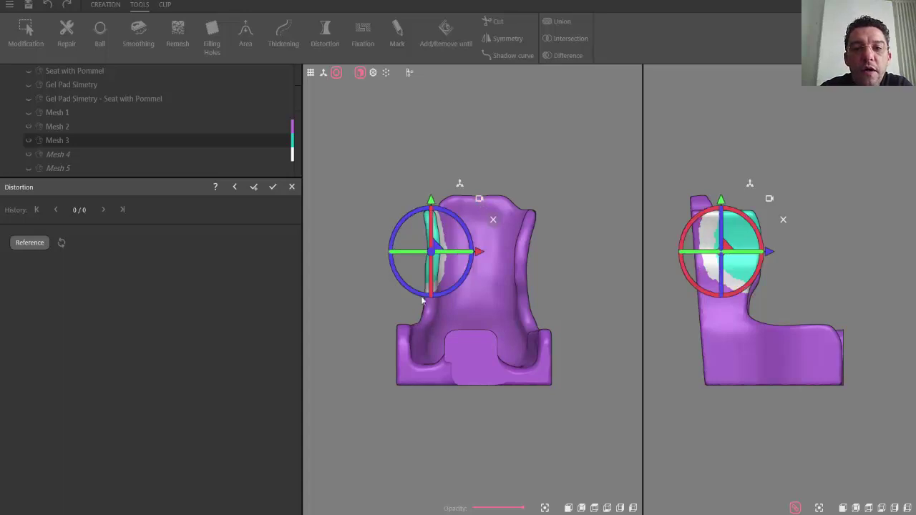
pyautogui.scroll(5, 425, 297)
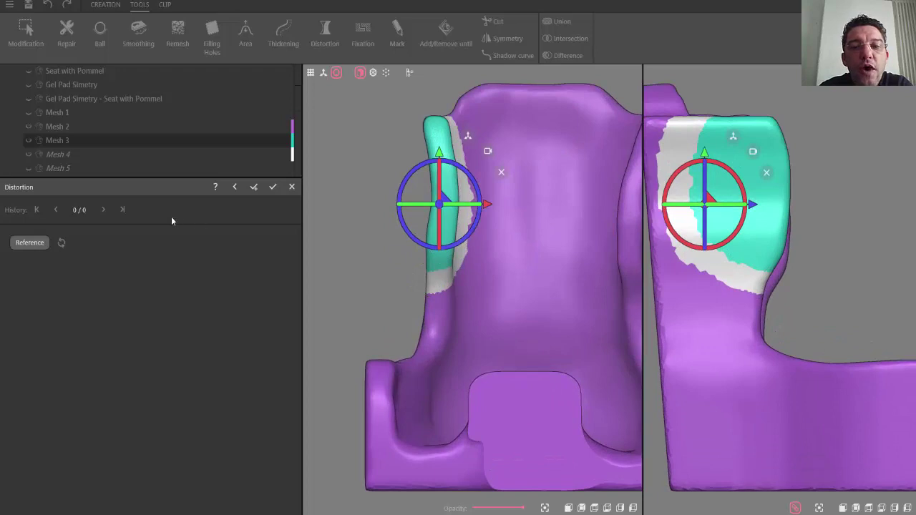
pyautogui.click(45, 247)
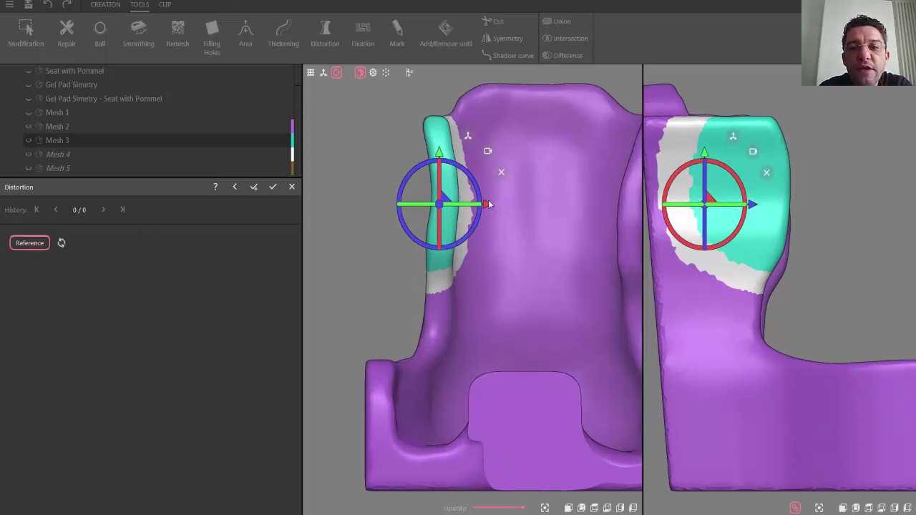
# Move the selected backrest wing area horizontally inward by 15 mm.
pyautogui.moveTo(487, 205); pyautogui.dragTo(494, 212)
pyautogui.moveTo(499, 261); pyautogui.dragTo(496, 266)
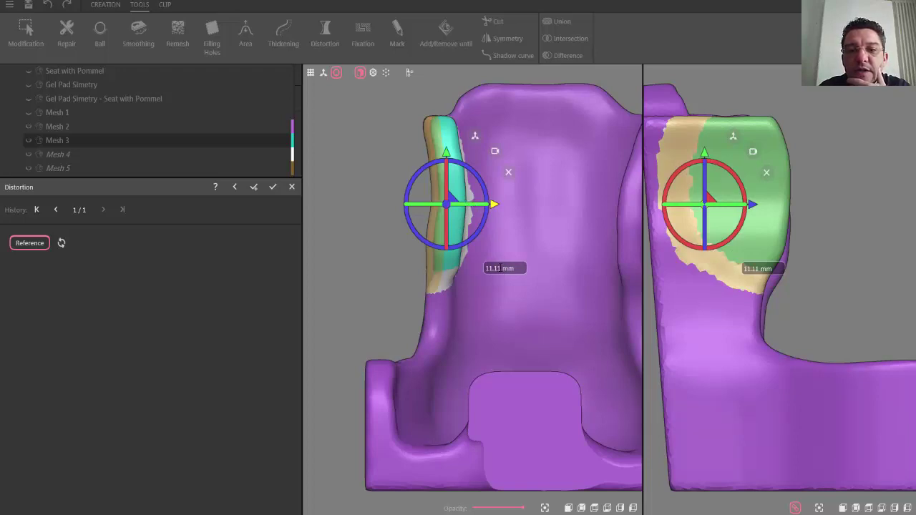
pyautogui.doubleClick(494, 267)
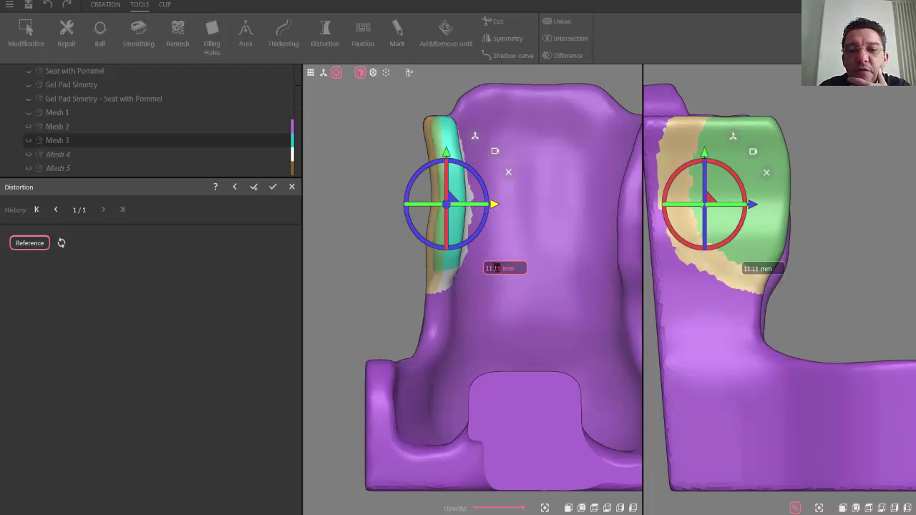
pyautogui.write('15')
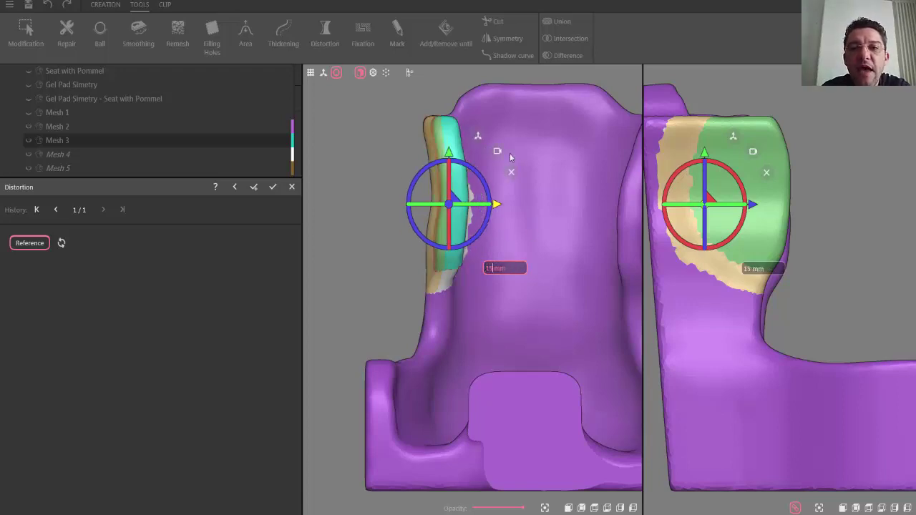
# Rotate the wing area inward by about -4.61° in the front view and apply the Distortion.
pyautogui.click(486, 186)
pyautogui.moveTo(485, 187); pyautogui.dragTo(491, 197)
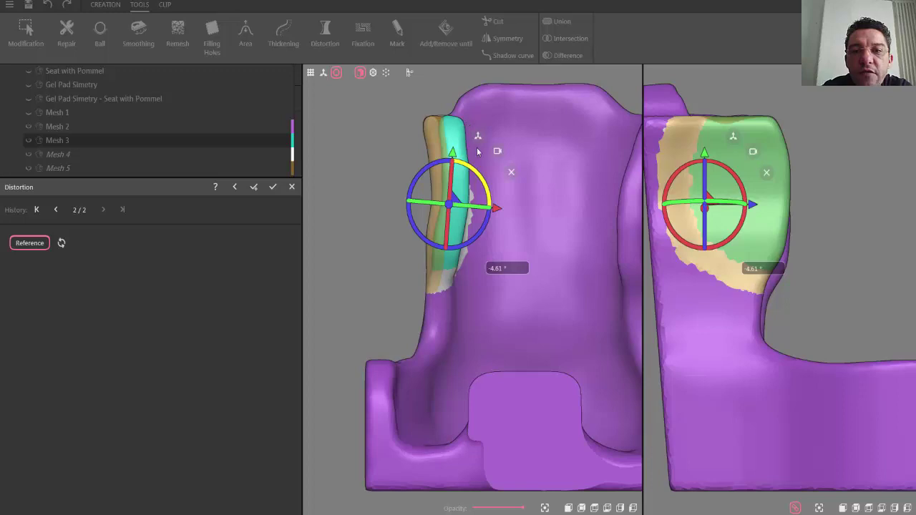
pyautogui.click(273, 187)
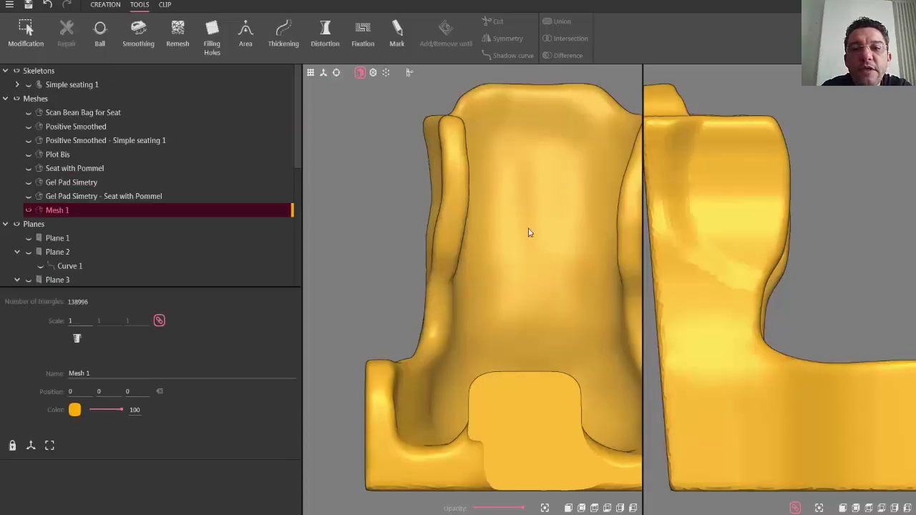
# Smooth the inner face of the reshaped backrest wing with the Ball tool at size 58 and level 5, then apply it.
pyautogui.moveTo(530, 233); pyautogui.dragTo(472, 249, button='middle')
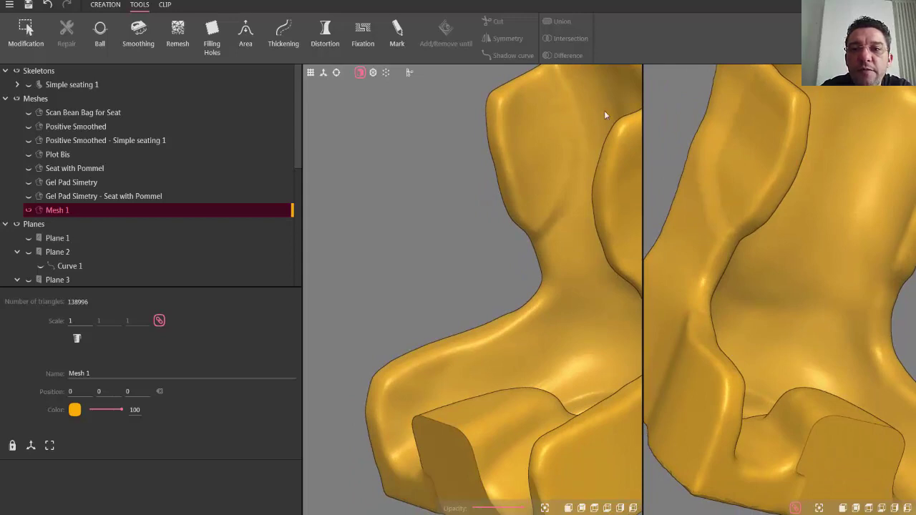
pyautogui.scroll(-3, 590, 143)
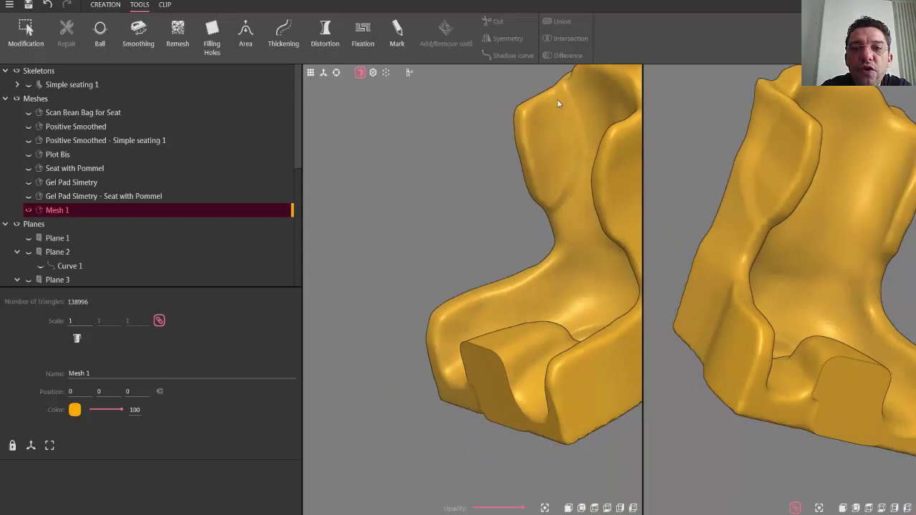
pyautogui.click(101, 30)
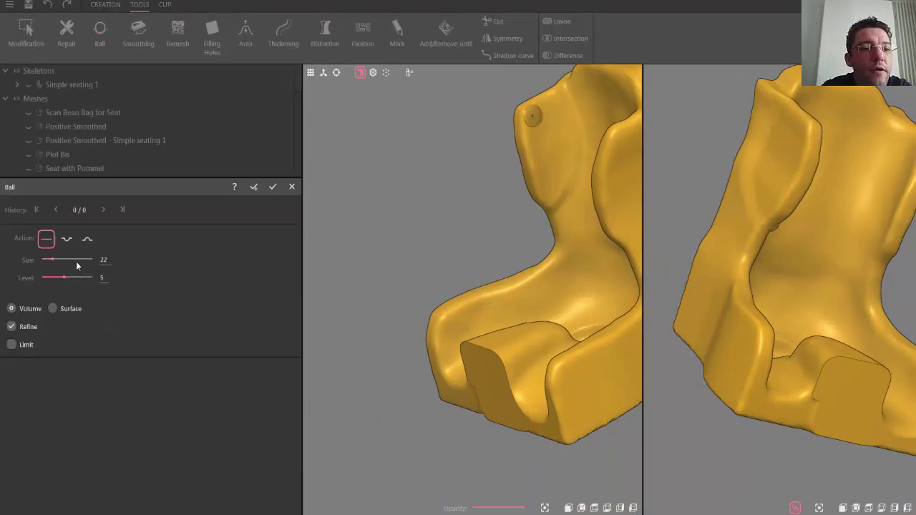
pyautogui.scroll(5, 76, 261)
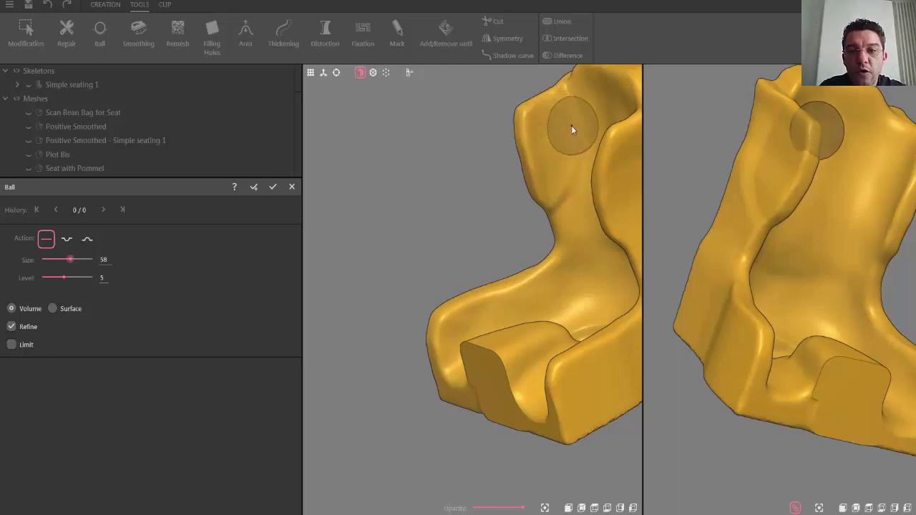
pyautogui.moveTo(572, 129); pyautogui.dragTo(567, 118)
pyautogui.moveTo(571, 152)
pyautogui.mouseDown()
pyautogui.moveTo(579, 171)
pyautogui.moveTo(569, 206)
pyautogui.moveTo(573, 109)
pyautogui.moveTo(573, 184)
pyautogui.moveTo(583, 143)
pyautogui.mouseUp()
pyautogui.click(273, 187)
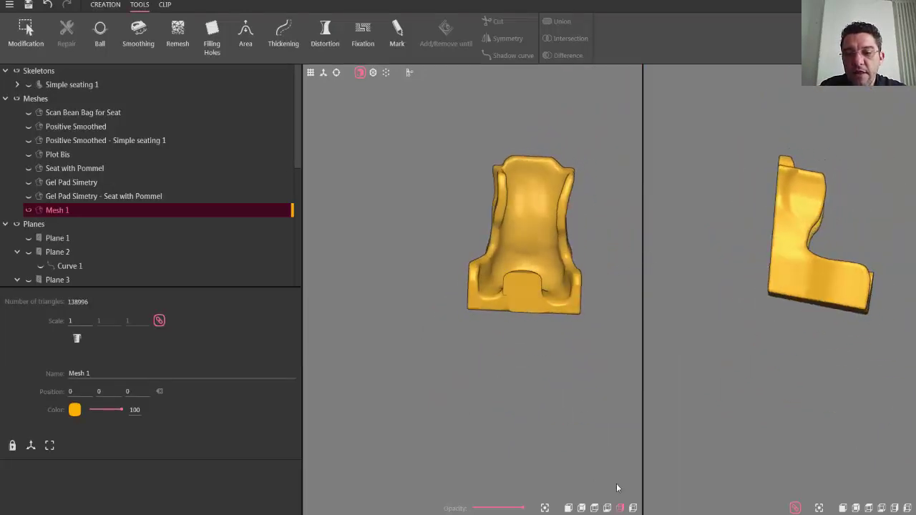
# Section the seat frontally through the backrest wings and try a snapped distance measurement from the wing top down to the seat.
pyautogui.click(568, 508)
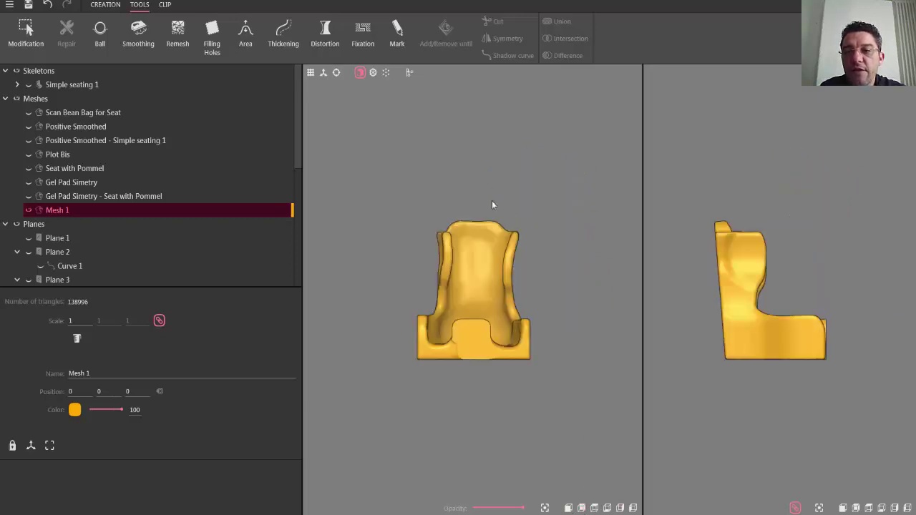
pyautogui.click(409, 73)
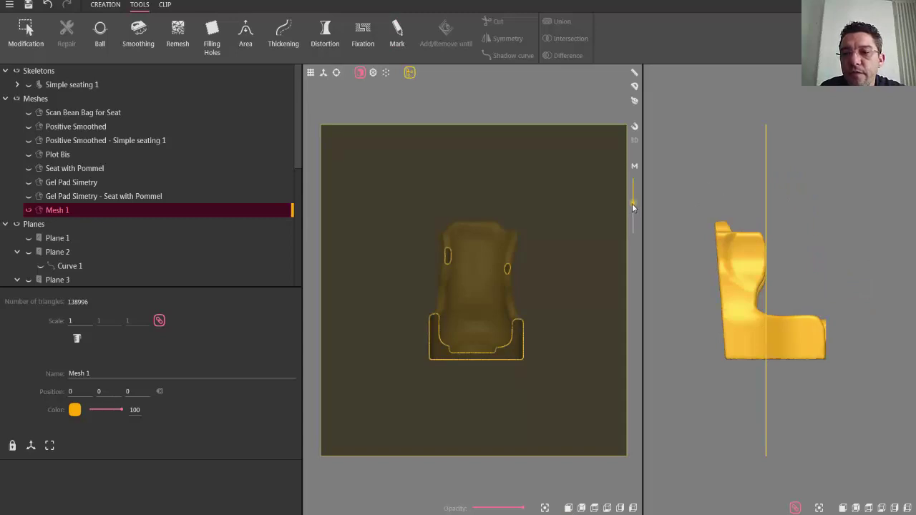
pyautogui.moveTo(633, 207); pyautogui.dragTo(622, 196)
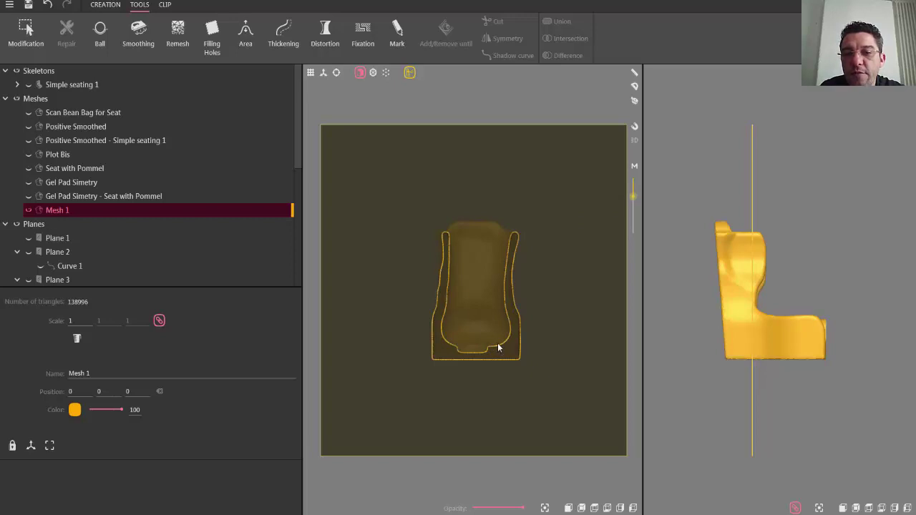
pyautogui.click(634, 72)
pyautogui.click(634, 128)
pyautogui.moveTo(510, 238); pyautogui.dragTo(509, 348)
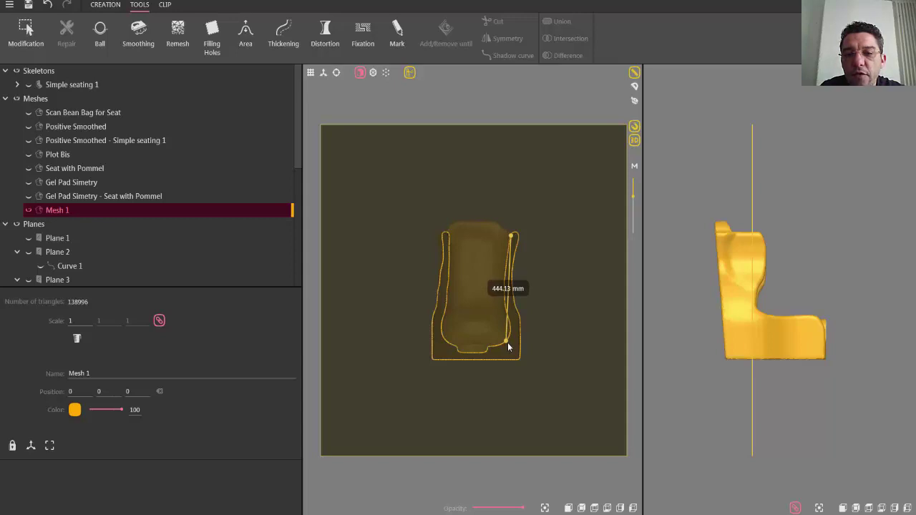
pyautogui.moveTo(508, 348); pyautogui.dragTo(648, 121)
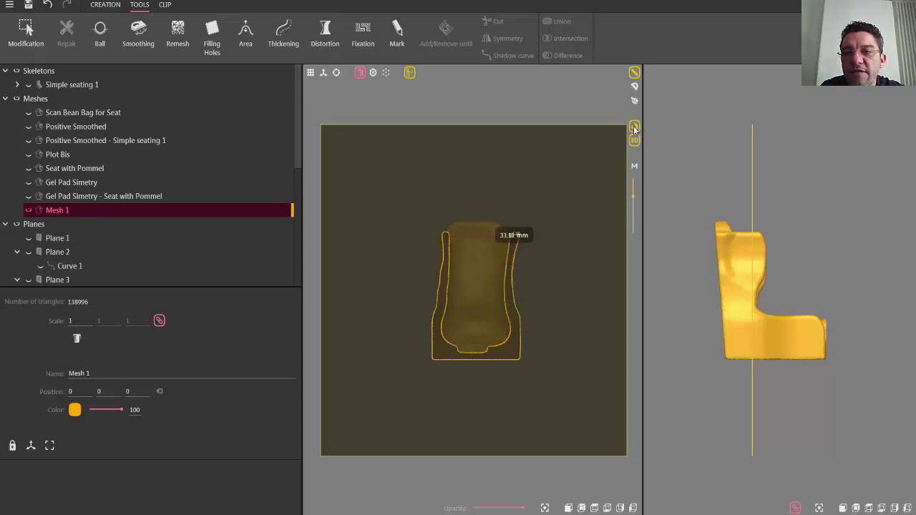
# Measure the vertical distance from the seat surface to the wing top without snapping, then close the section view.
pyautogui.moveTo(513, 247); pyautogui.dragTo(497, 345)
pyautogui.click(497, 348)
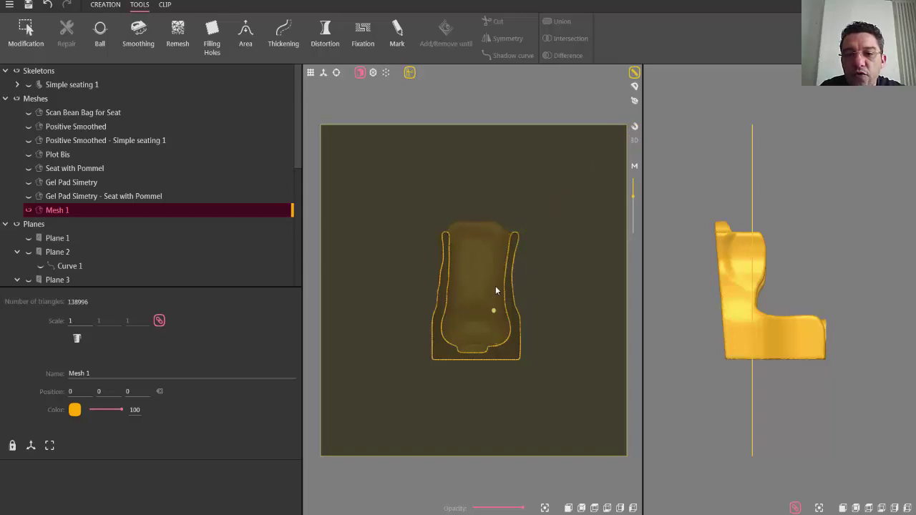
pyautogui.click(496, 345)
pyautogui.moveTo(504, 272); pyautogui.dragTo(497, 238)
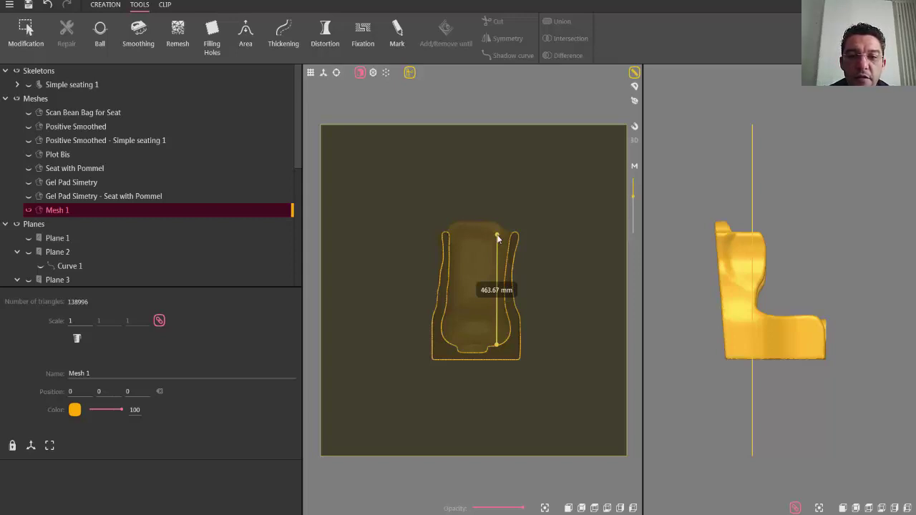
pyautogui.moveTo(499, 240); pyautogui.dragTo(415, 81)
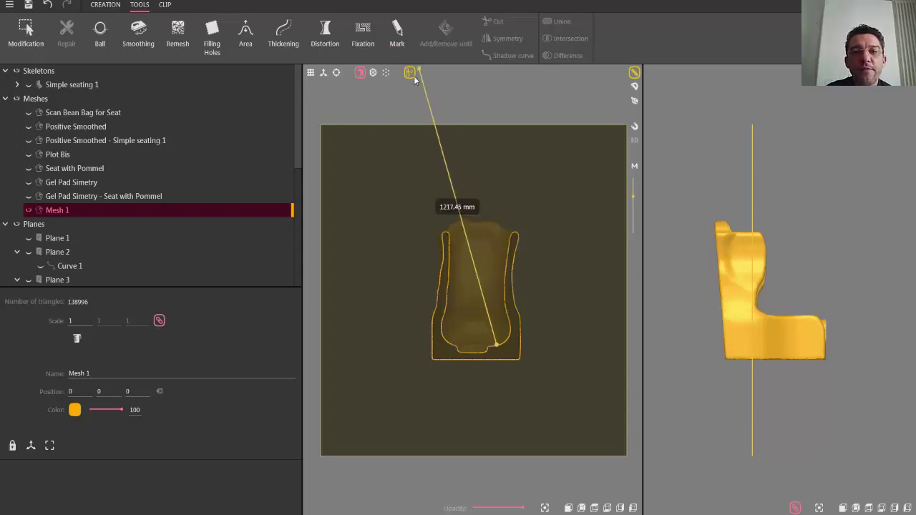
pyautogui.click(412, 73)
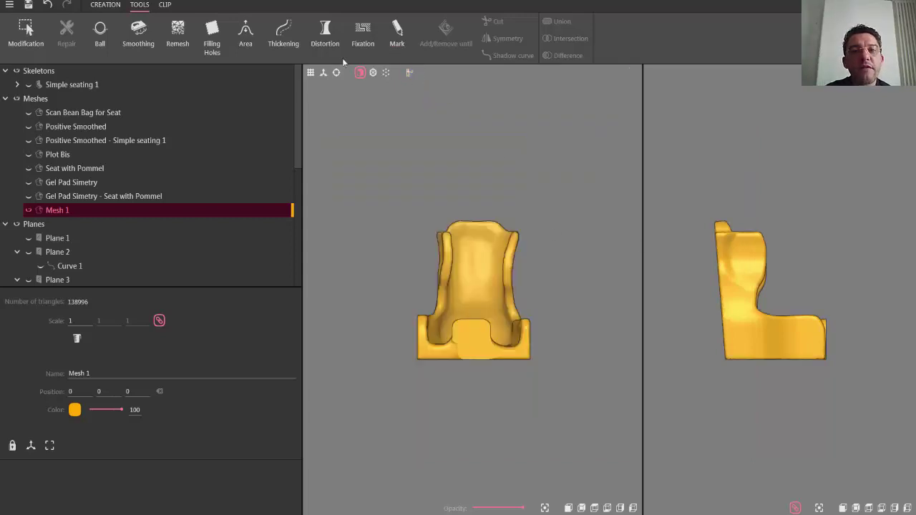
# Start a Distortion on Mesh 1, outline a horizontal band across the whole backrest with Crossing Over on and proceed to the deformation stage.
pyautogui.click(327, 30)
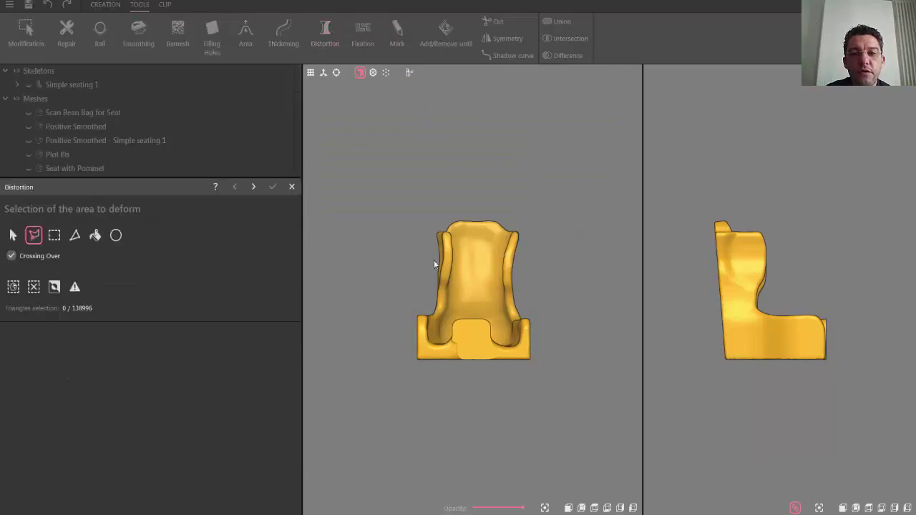
pyautogui.moveTo(534, 249); pyautogui.dragTo(544, 248)
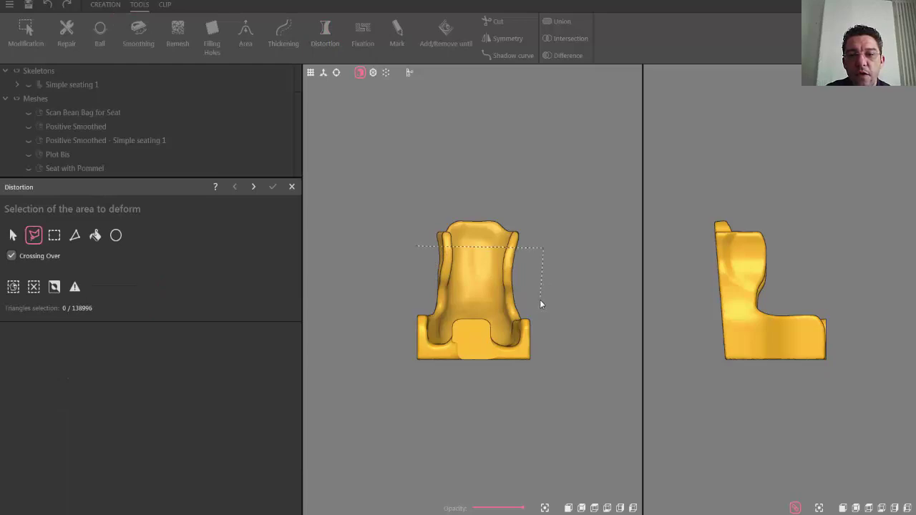
pyautogui.moveTo(542, 295)
pyautogui.mouseDown()
pyautogui.moveTo(403, 293)
pyautogui.moveTo(411, 294)
pyautogui.mouseUp()
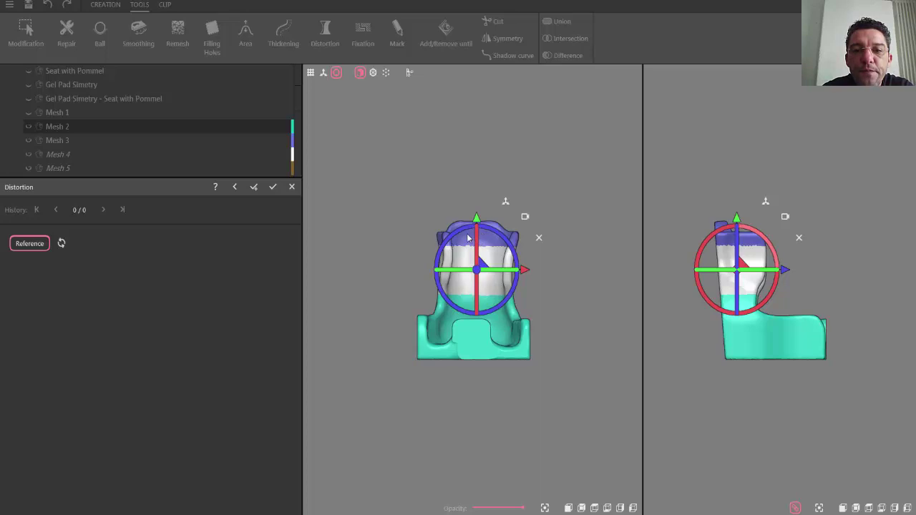
# Move the upper backrest section vertically upward by 37 mm and apply the Distortion.
pyautogui.moveTo(476, 219); pyautogui.dragTo(477, 208)
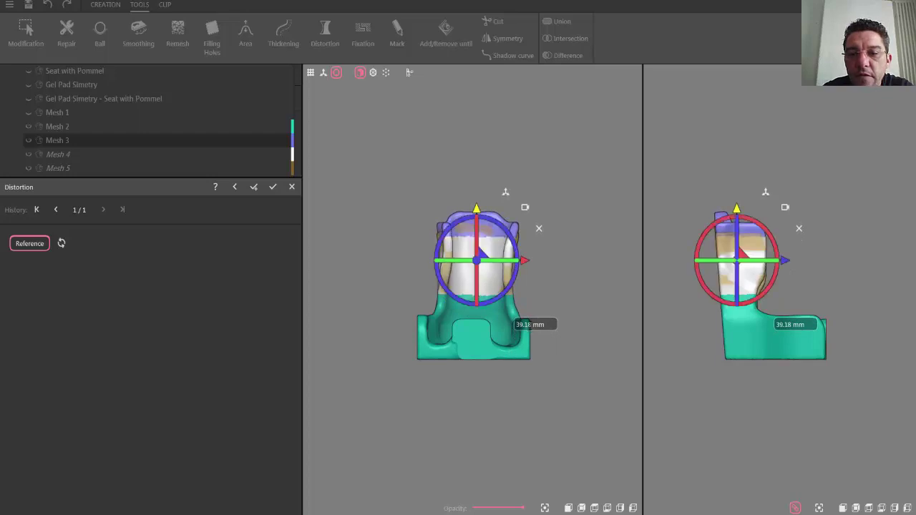
pyautogui.click(526, 324)
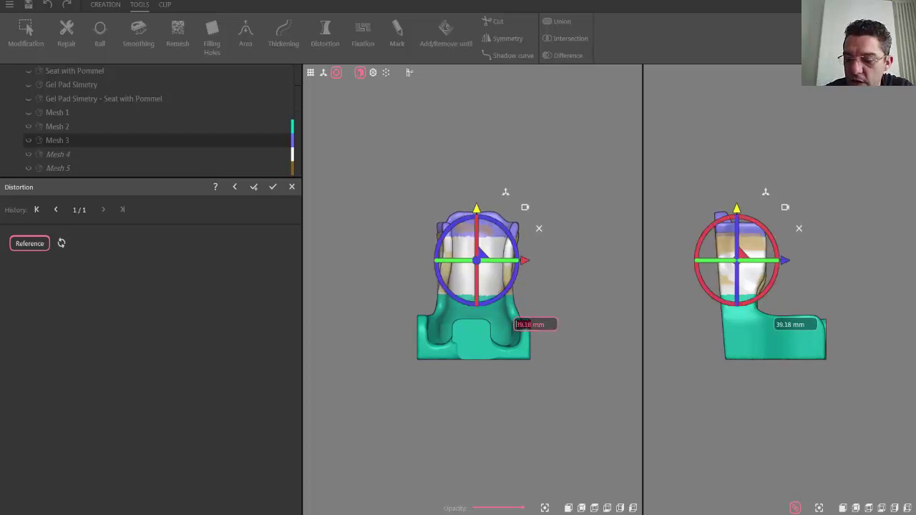
pyautogui.write('37')
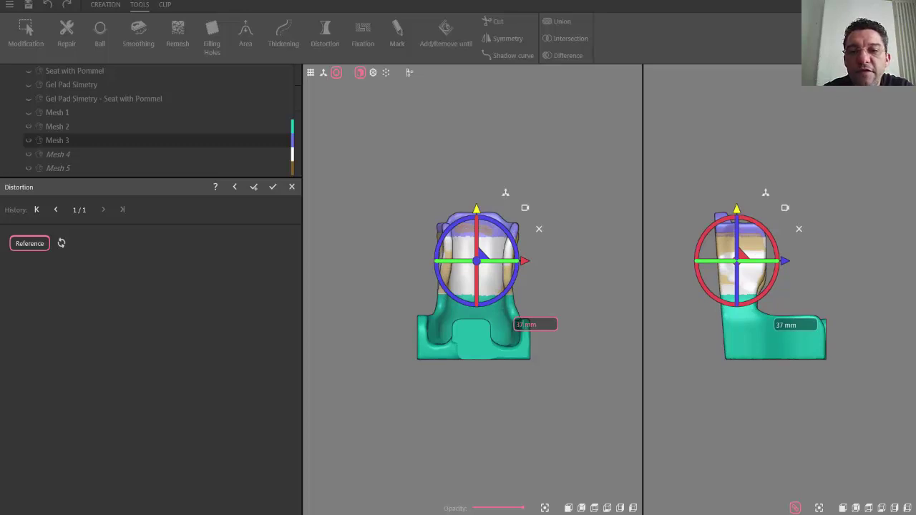
pyautogui.click(273, 188)
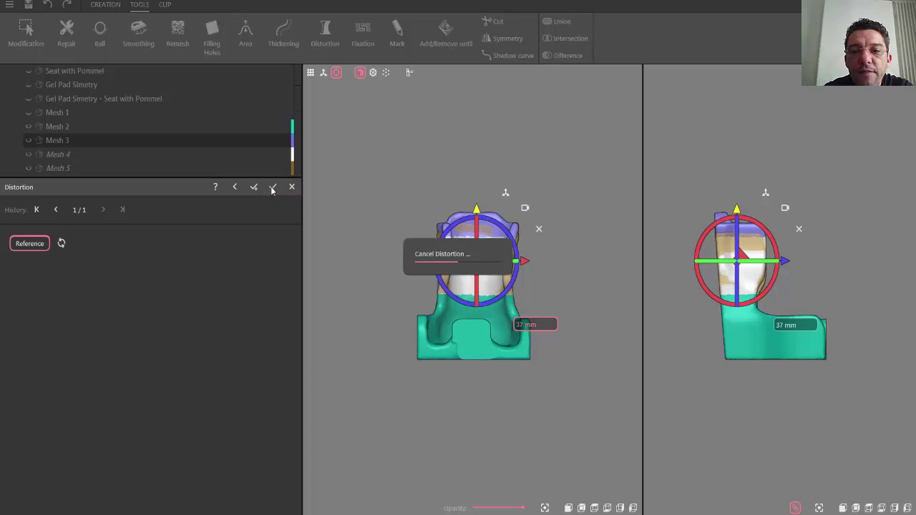
# Create a plane parallel to the seat's side view with a margin of 5.
pyautogui.moveTo(489, 281); pyautogui.dragTo(494, 299, button='middle')
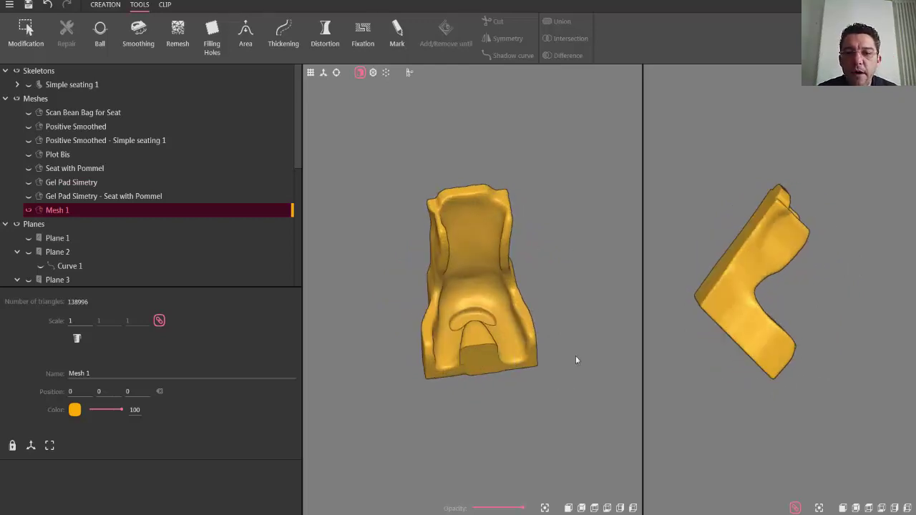
pyautogui.moveTo(598, 461); pyautogui.dragTo(464, 425, button='middle')
pyautogui.moveTo(525, 327)
pyautogui.mouseDown(button='middle')
pyautogui.moveTo(599, 245)
pyautogui.moveTo(632, 246)
pyautogui.moveTo(530, 315)
pyautogui.mouseUp(button='middle')
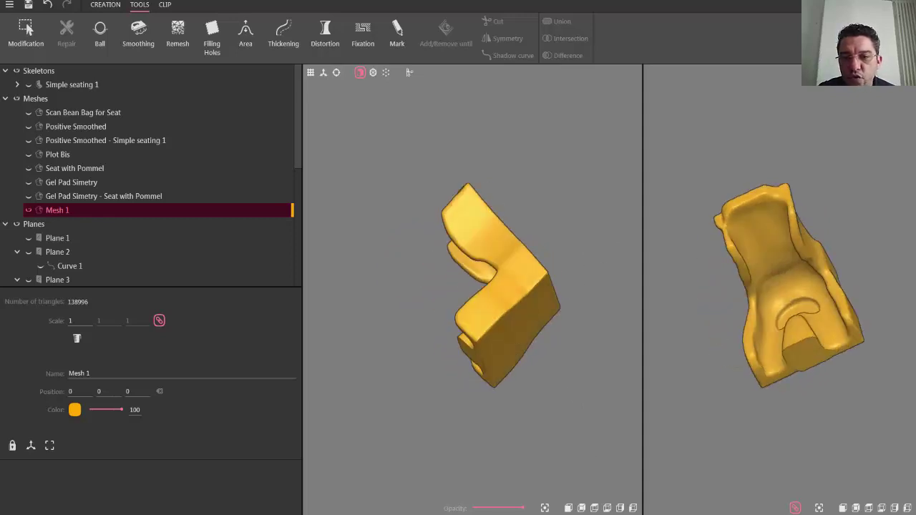
pyautogui.click(620, 508)
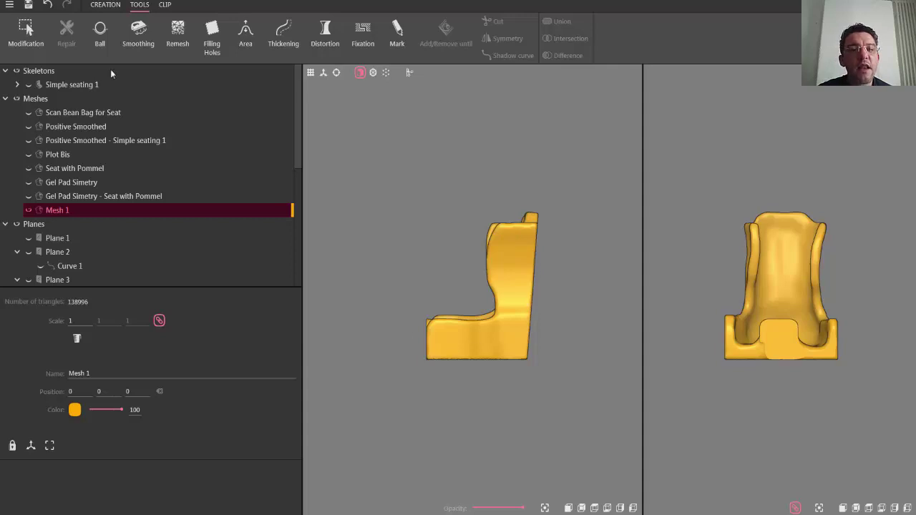
pyautogui.click(115, 5)
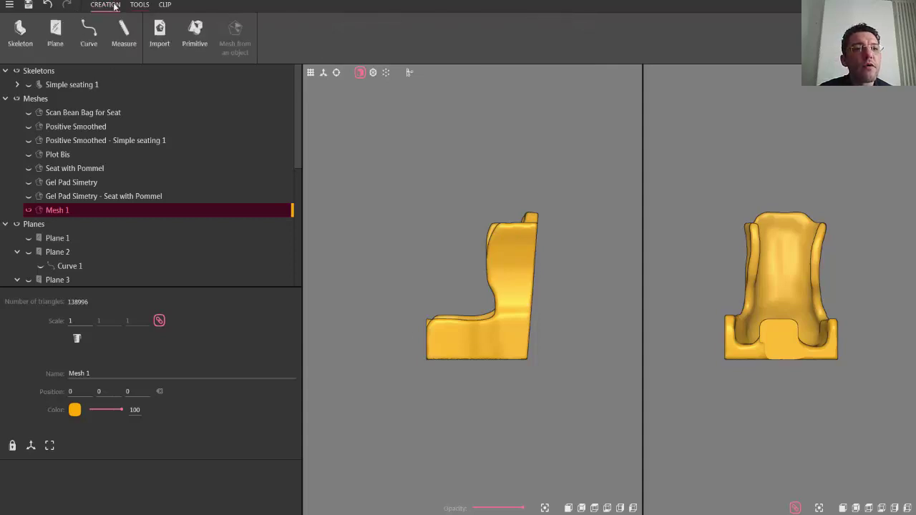
pyautogui.click(55, 30)
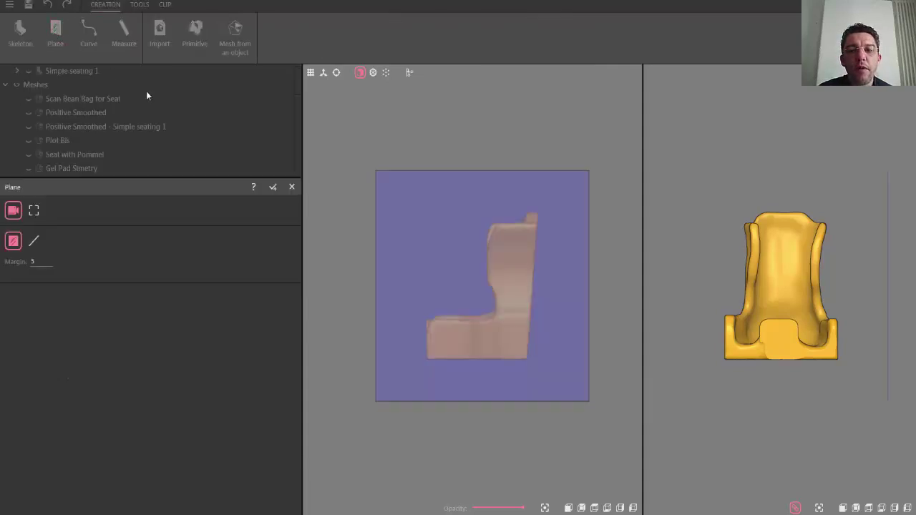
pyautogui.click(272, 187)
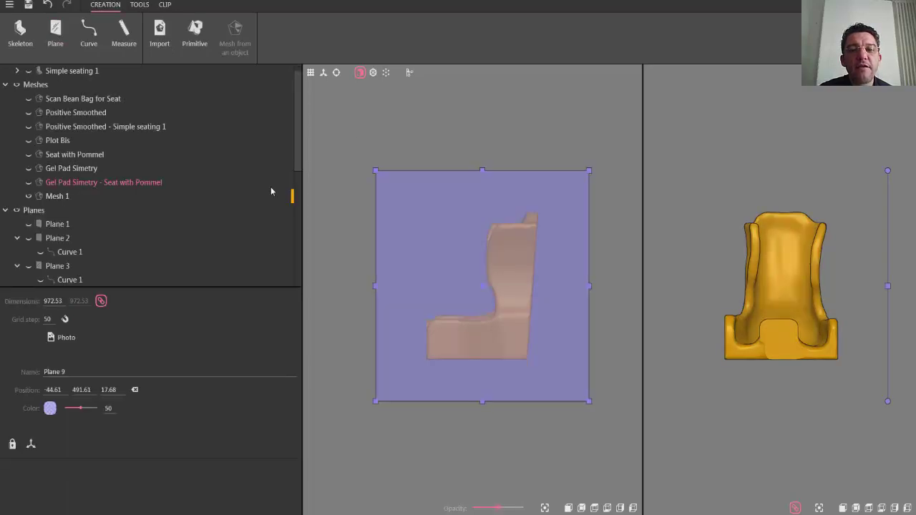
# Rotate the new plane 90° to lie horizontally, then tilt it about 39° so it slopes down toward the back of the seat.
pyautogui.click(337, 73)
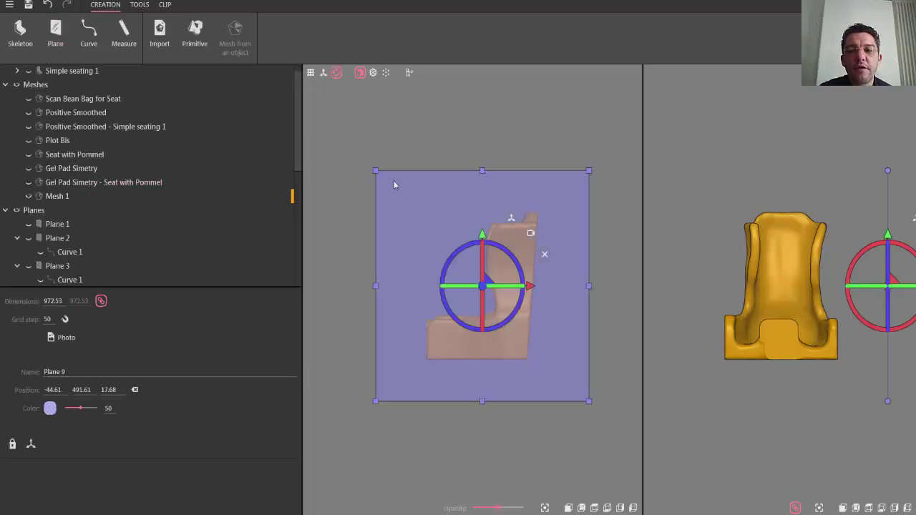
pyautogui.moveTo(484, 260); pyautogui.dragTo(484, 398)
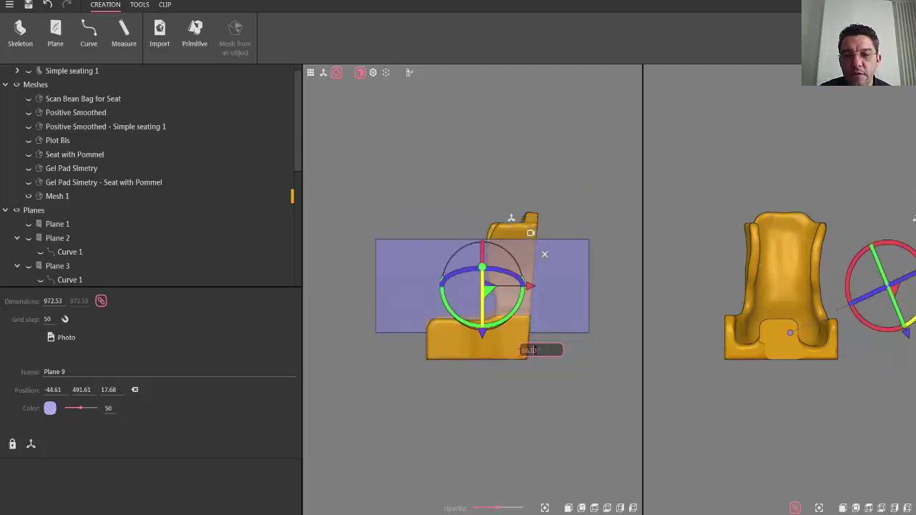
pyautogui.write('90')
pyautogui.press('Return')
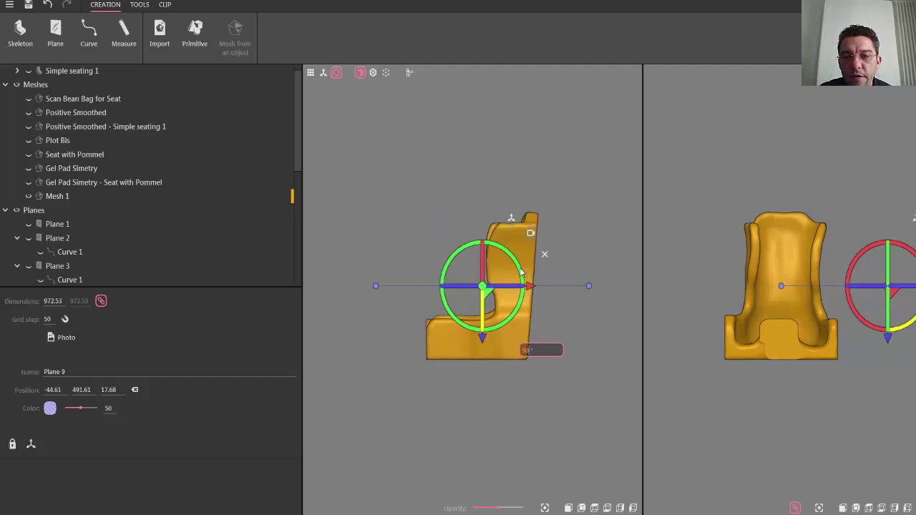
pyautogui.moveTo(522, 272); pyautogui.dragTo(519, 367)
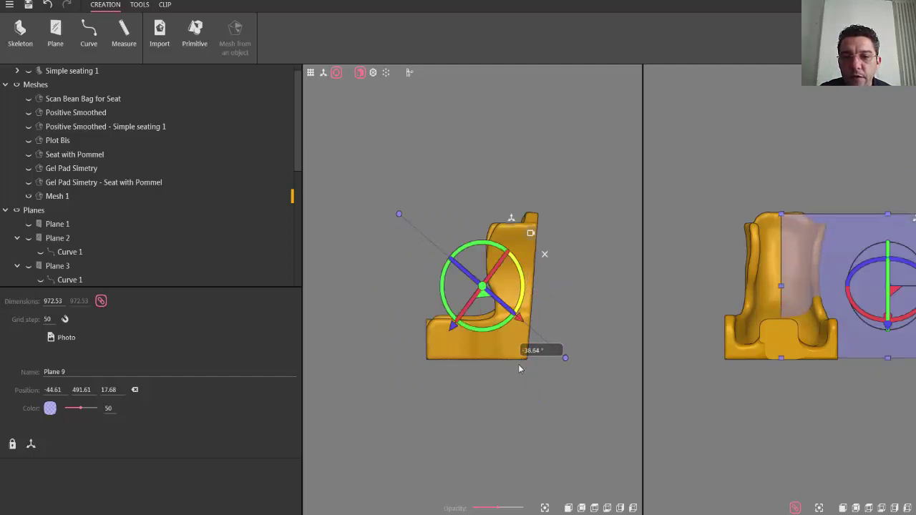
pyautogui.click(336, 73)
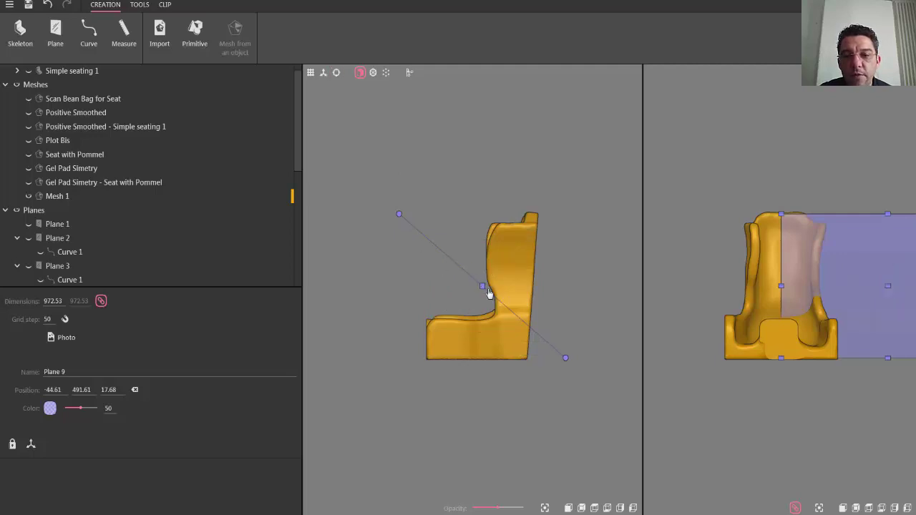
# Move the tilted plane and adjust both ends so it passes through the seat-backrest crease and the lower rear corner.
pyautogui.moveTo(486, 291); pyautogui.dragTo(477, 316)
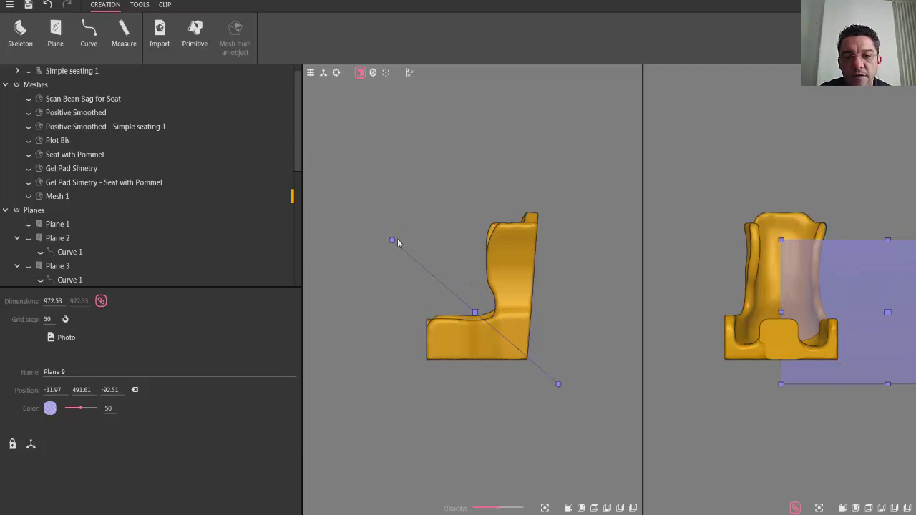
pyautogui.moveTo(394, 241); pyautogui.dragTo(419, 238)
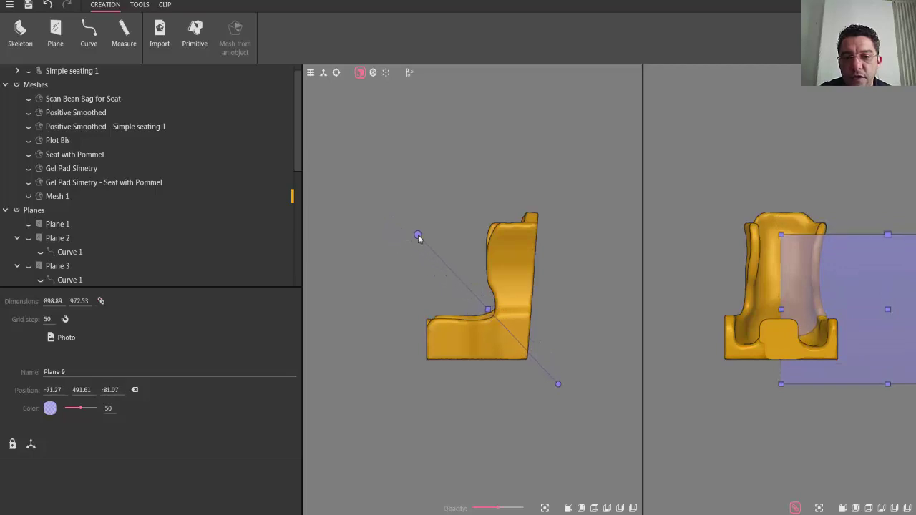
pyautogui.moveTo(559, 385); pyautogui.dragTo(550, 388)
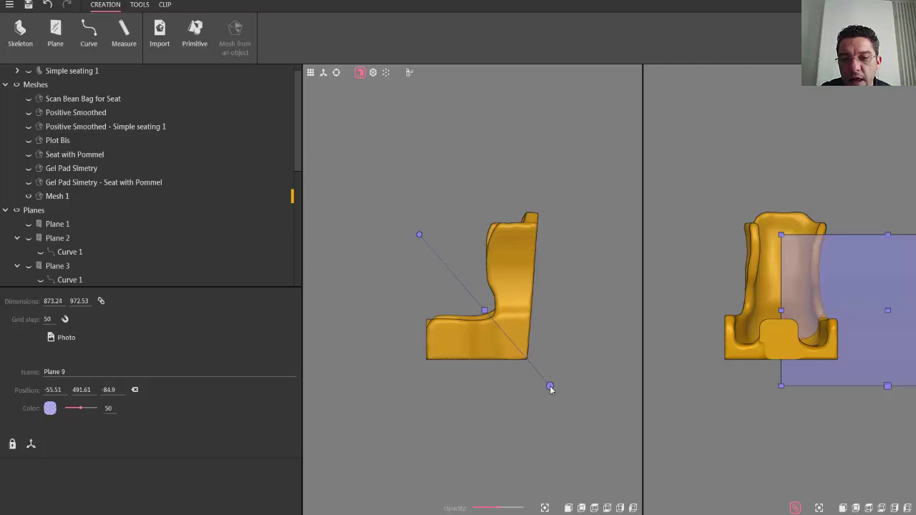
# Shift the plane sideways in the front view until it spans the full width of the seat.
pyautogui.scroll(-5, 855, 350)
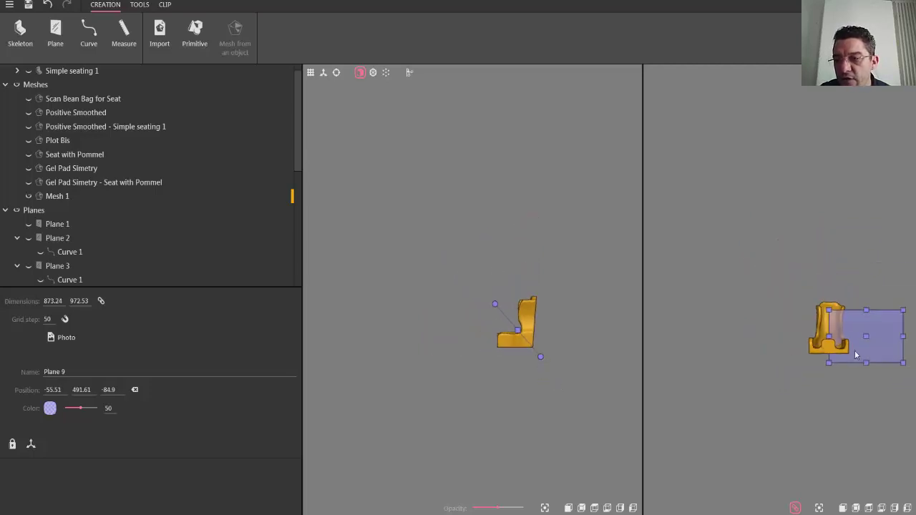
pyautogui.moveTo(869, 343); pyautogui.dragTo(835, 340)
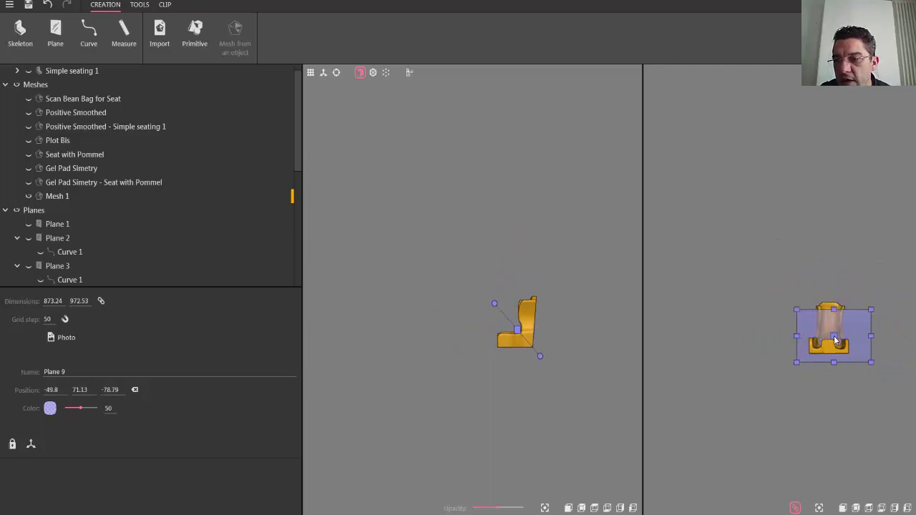
pyautogui.scroll(3, 558, 354)
pyautogui.scroll(2, 557, 354)
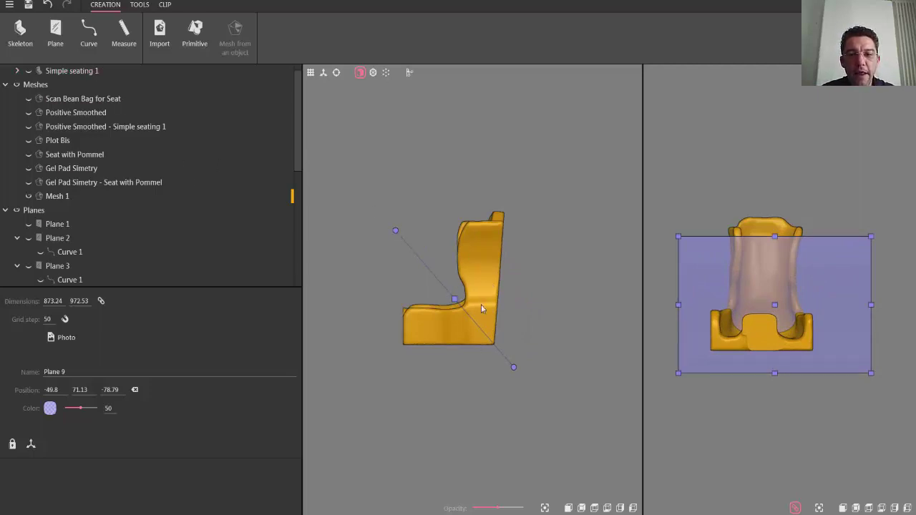
# Cut Mesh 1 with Plane 9 into separate backrest and cushion parts.
pyautogui.moveTo(295, 155); pyautogui.dragTo(298, 280)
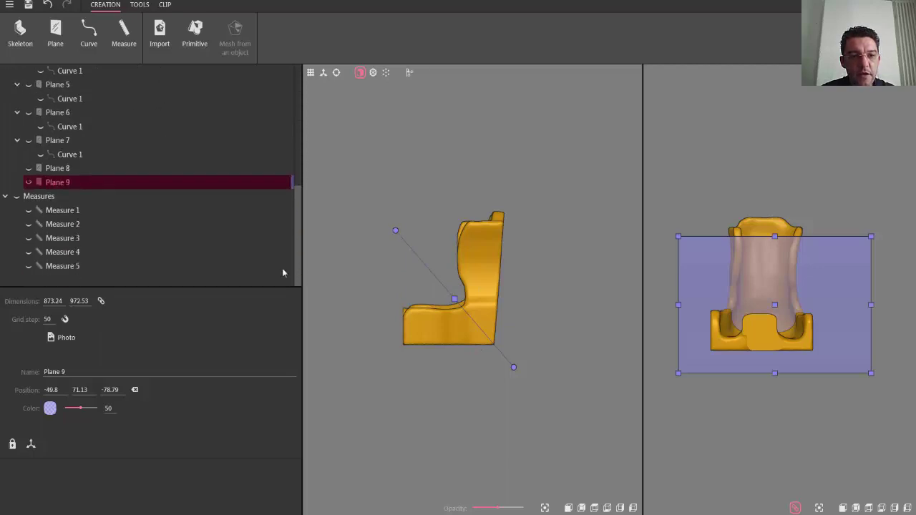
pyautogui.click(479, 236)
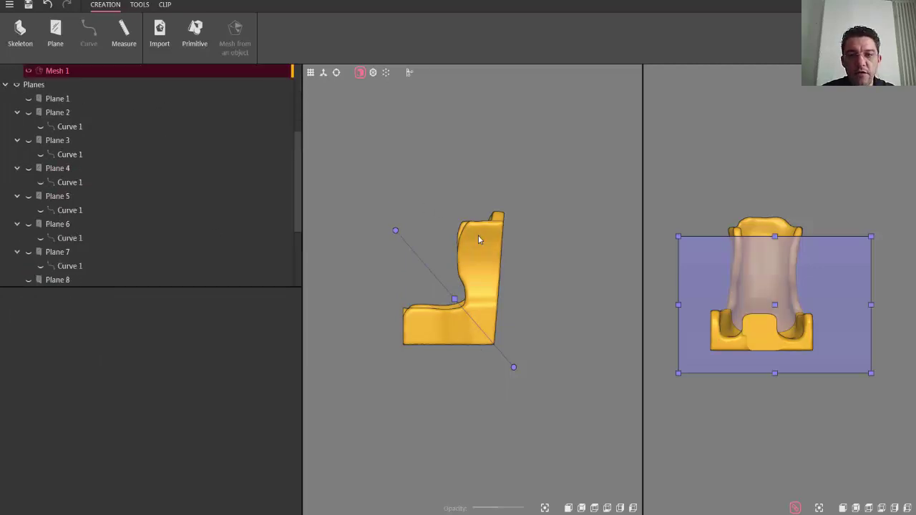
pyautogui.click(141, 6)
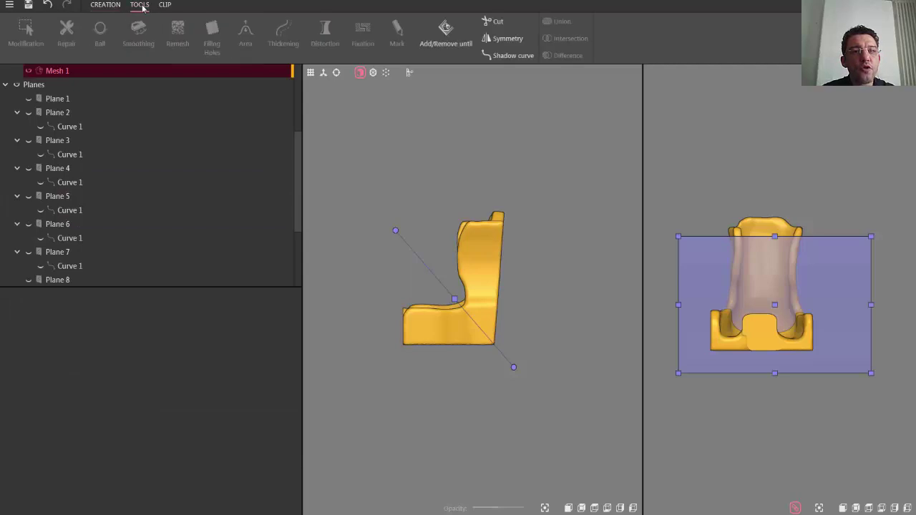
pyautogui.click(494, 23)
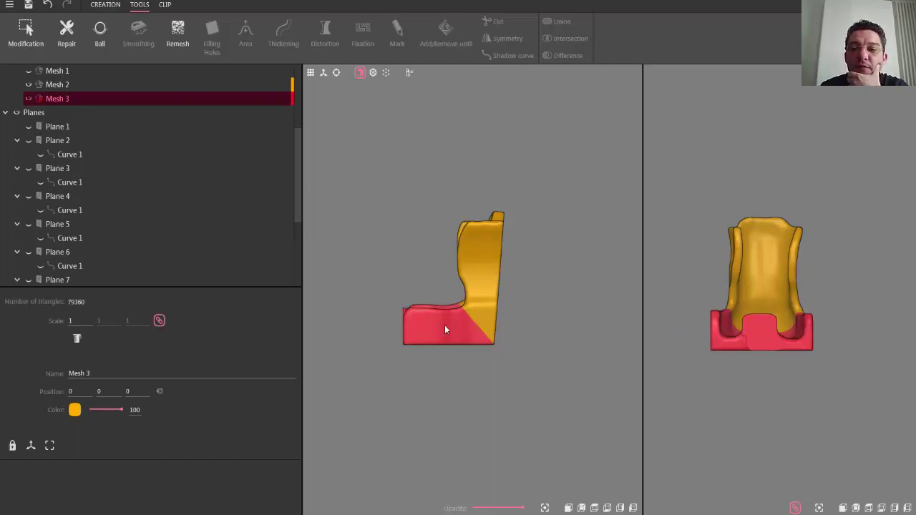
# Repair the cushion part, Mesh 3, treating it as a closed mesh.
pyautogui.moveTo(420, 216); pyautogui.dragTo(451, 288)
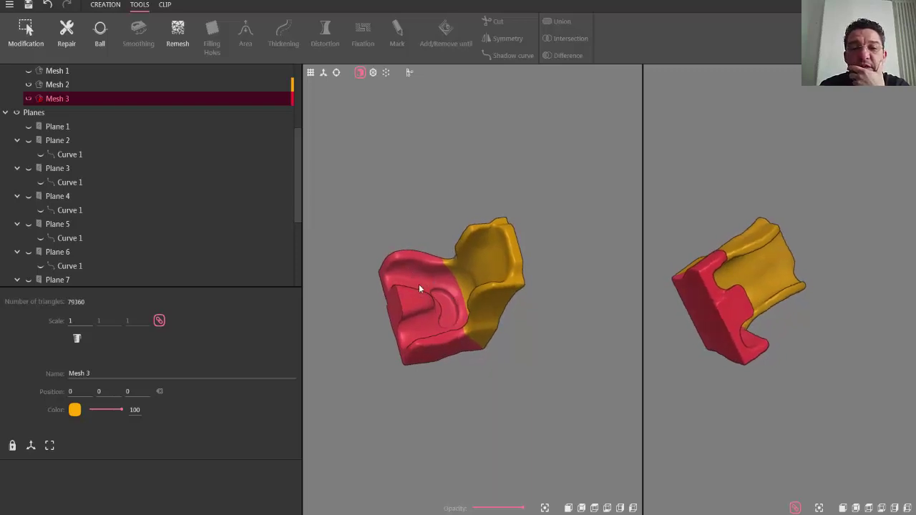
pyautogui.click(68, 30)
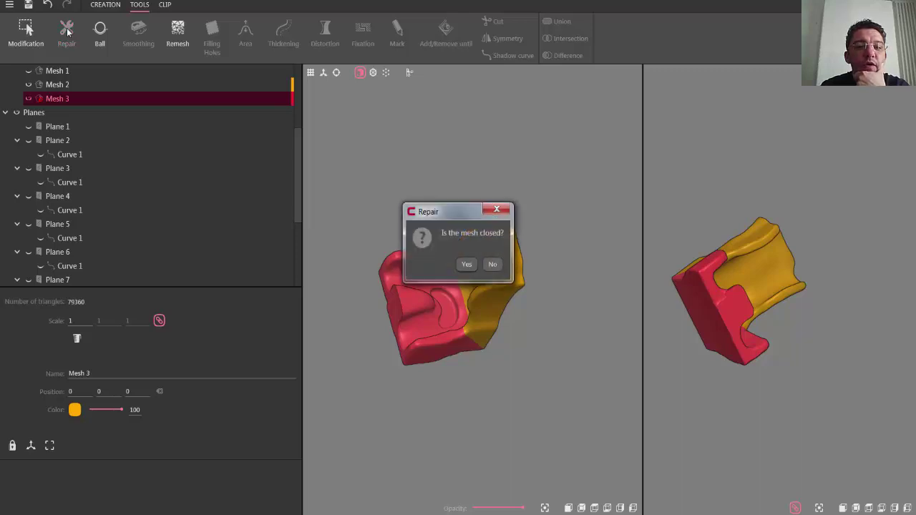
pyautogui.click(465, 265)
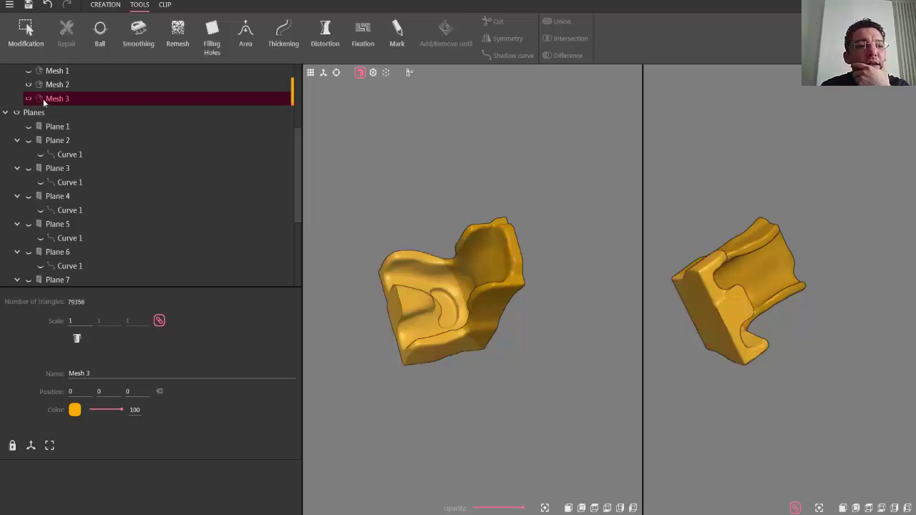
# Export Mesh 3 as an STL in global space to the Bureau folder under the file name Cushion.
pyautogui.click(10, 6)
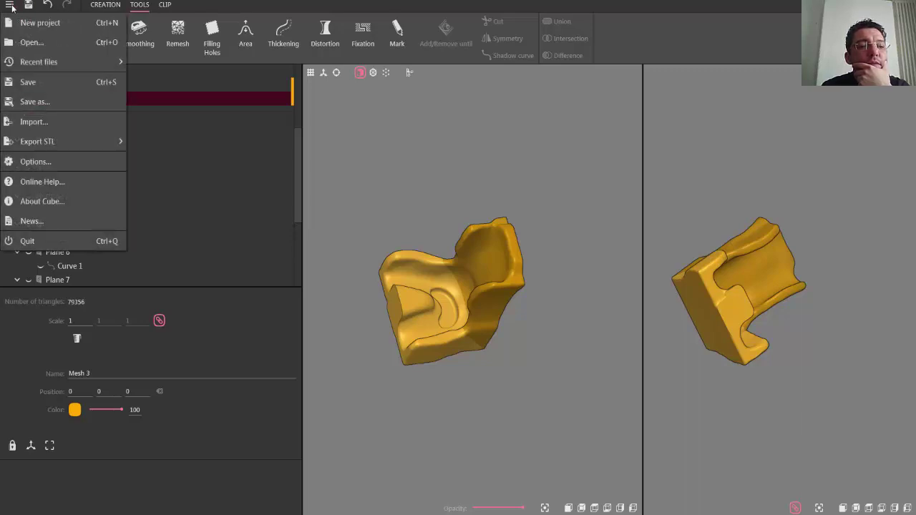
pyautogui.moveTo(50, 143)
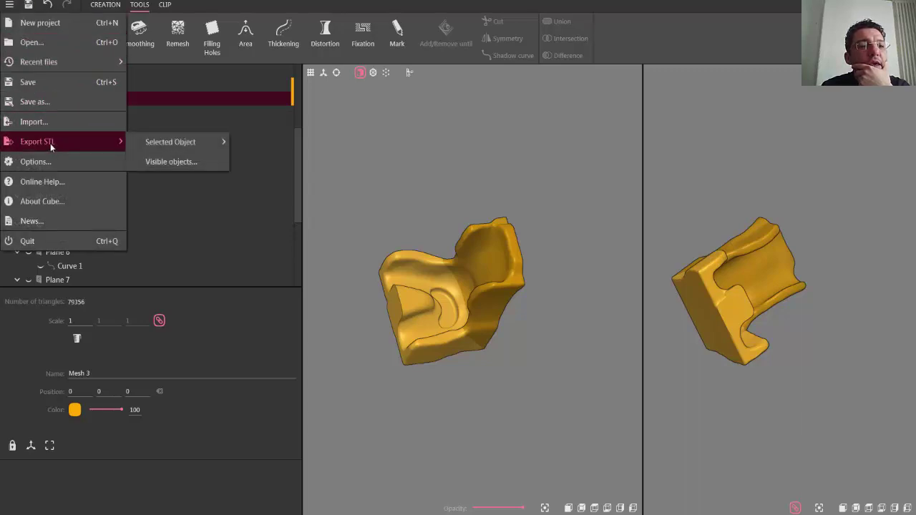
pyautogui.moveTo(151, 149)
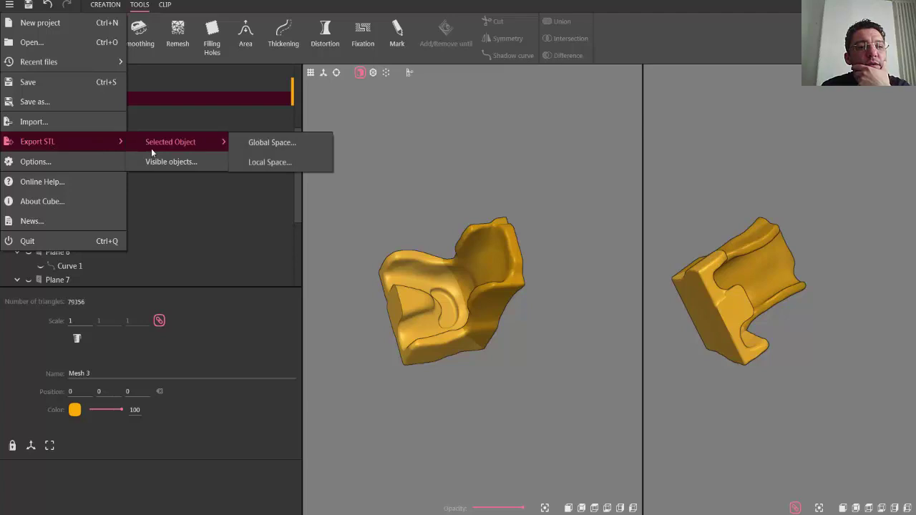
pyautogui.click(251, 144)
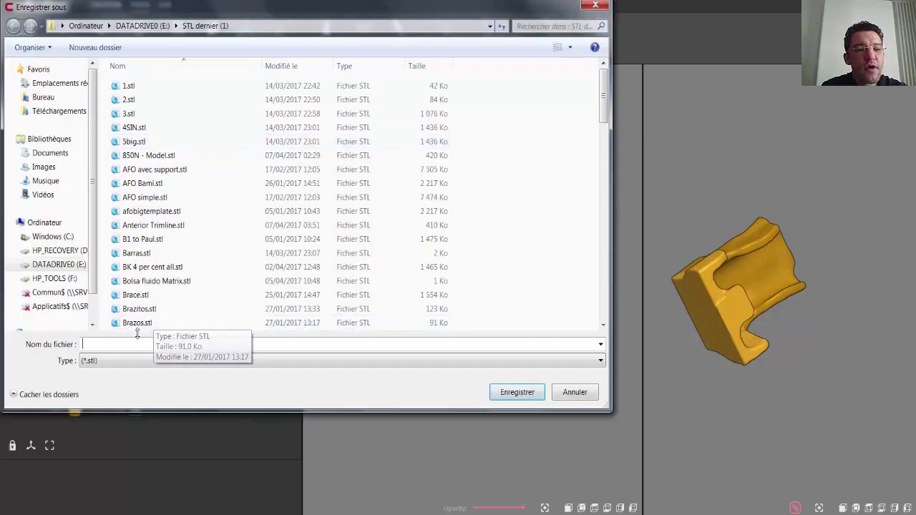
pyautogui.click(43, 97)
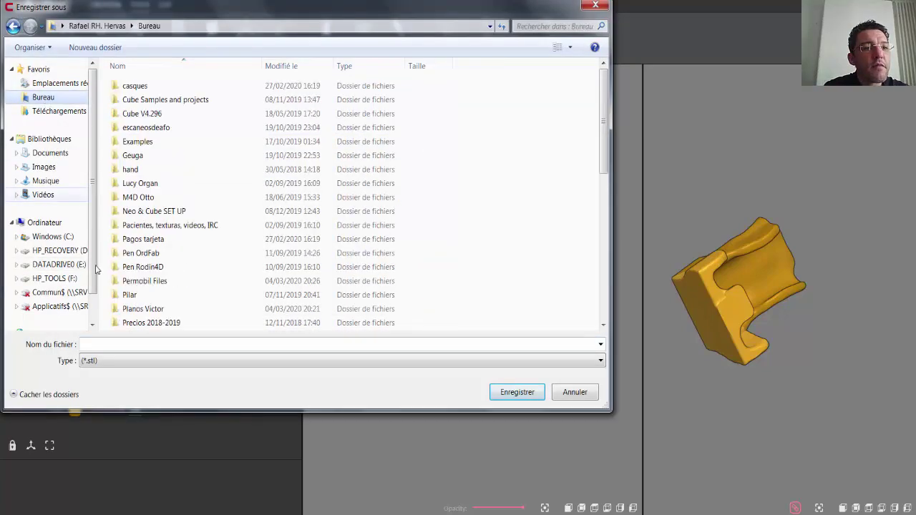
pyautogui.click(109, 343)
pyautogui.write('C')
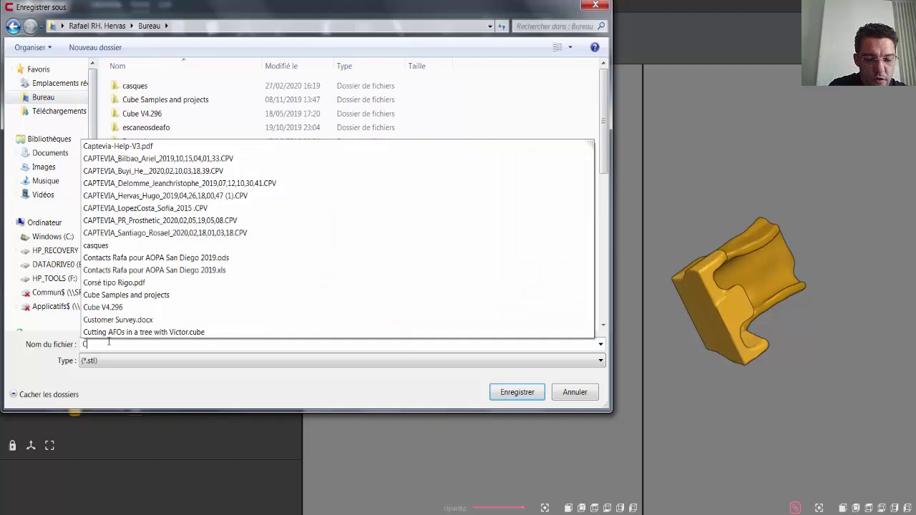
pyautogui.write('ushion')
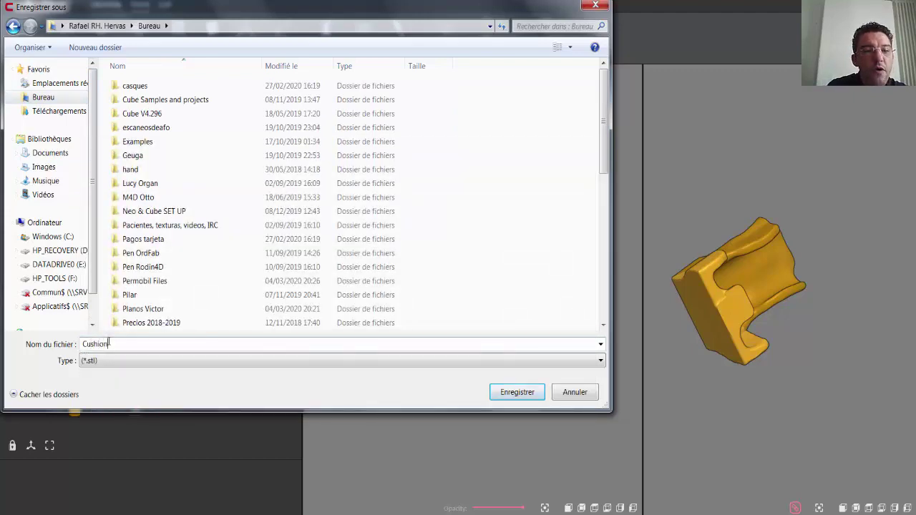
pyautogui.click(510, 394)
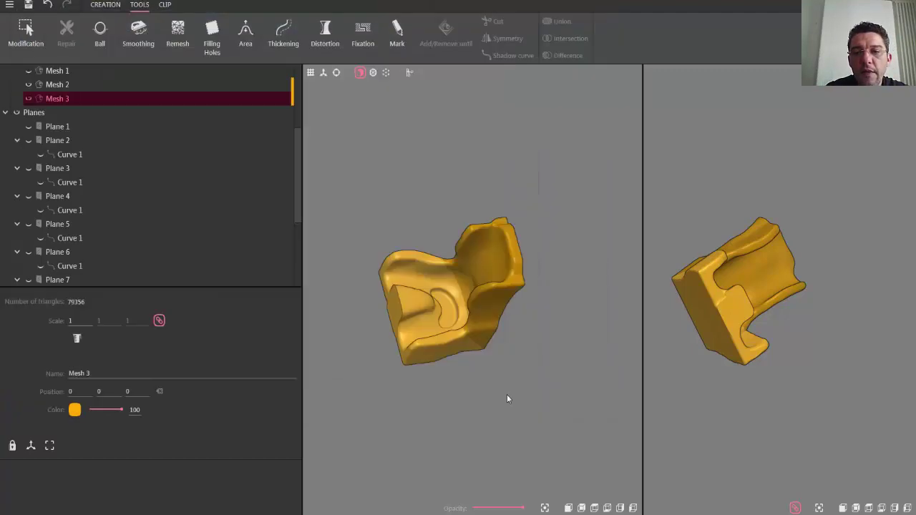
# Export the backrest part, Mesh 2, as an STL in global space to the Bureau folder under the file name Back.
pyautogui.click(501, 251)
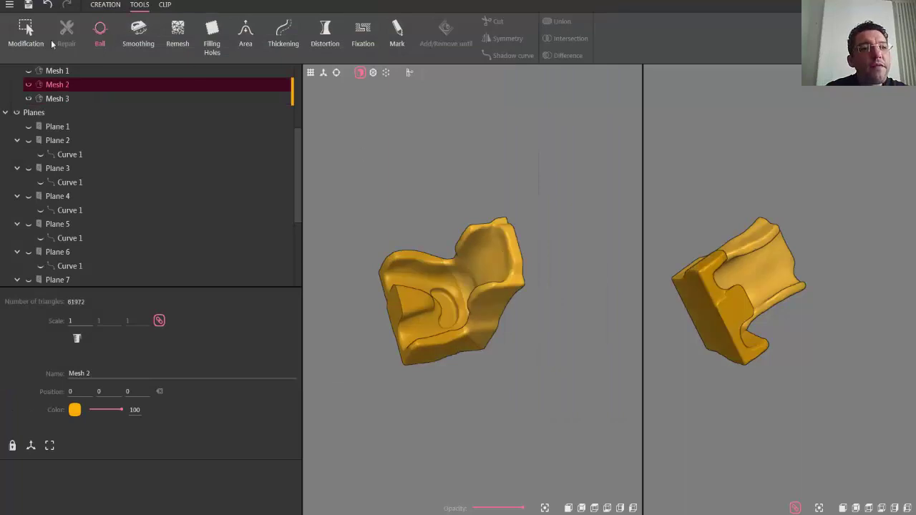
pyautogui.click(11, 5)
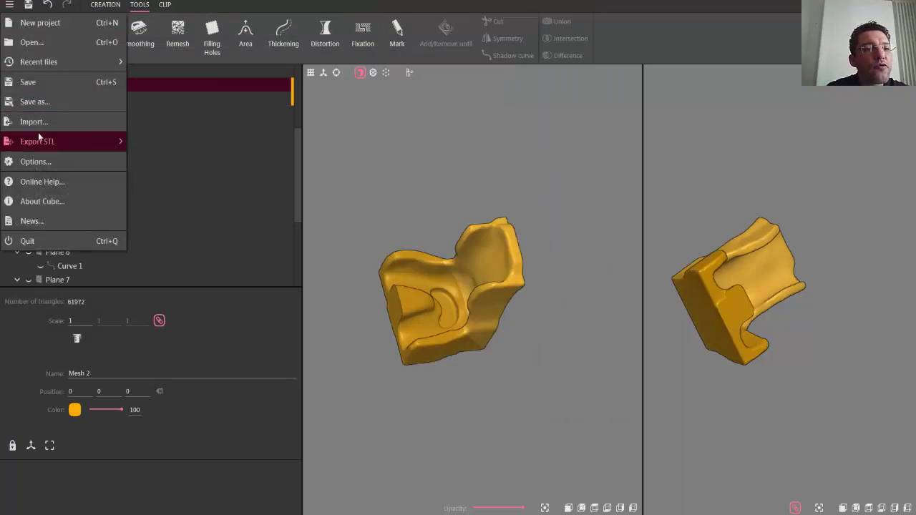
pyautogui.moveTo(169, 140)
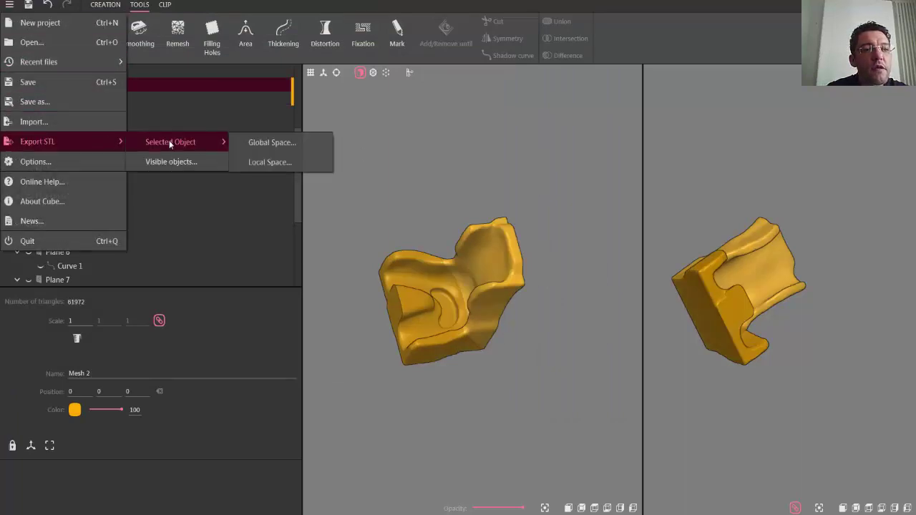
pyautogui.click(248, 144)
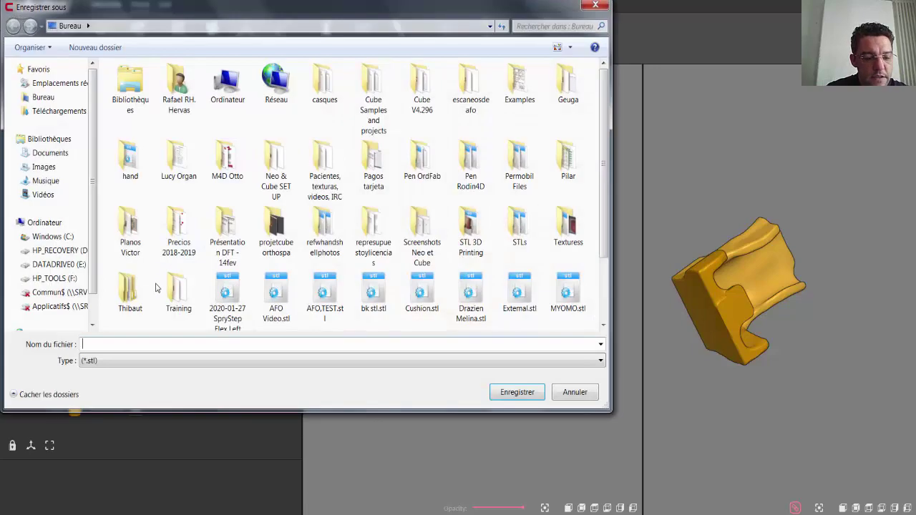
pyautogui.write('Back')
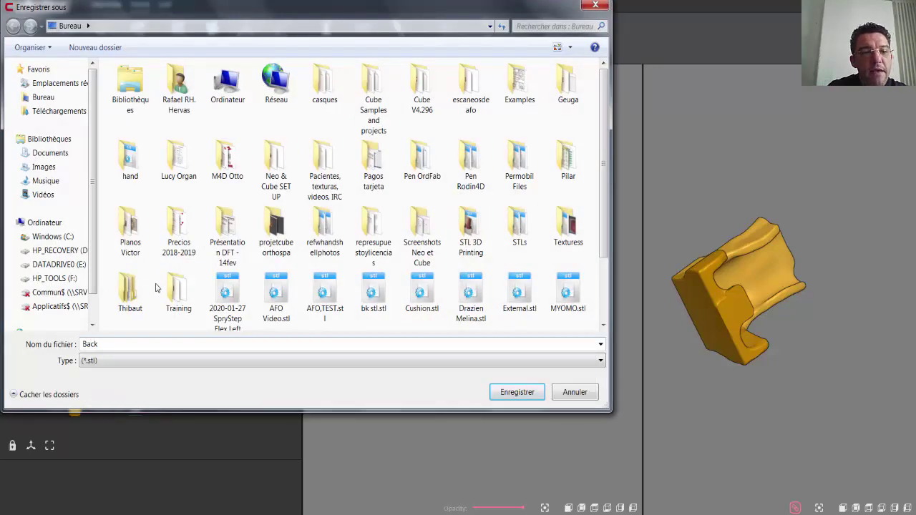
pyautogui.click(530, 394)
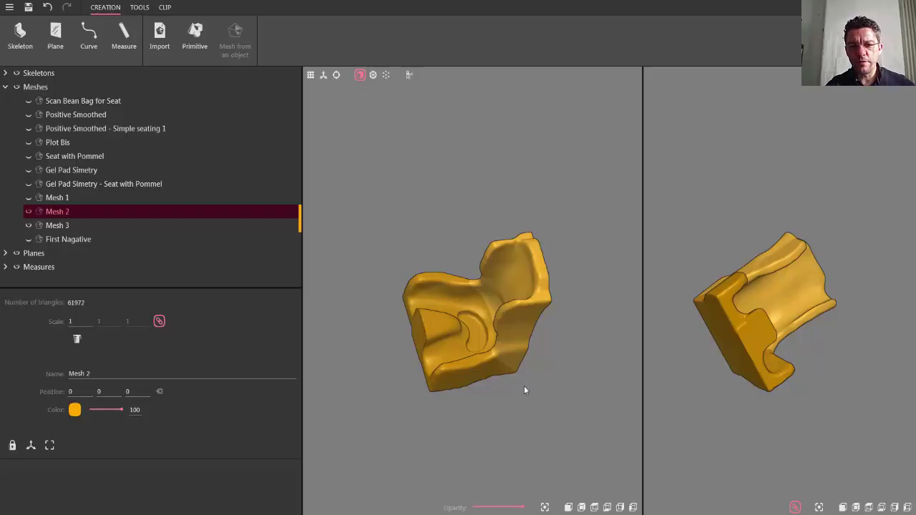
# Hide Mesh 2 and Mesh 3 and show the First Nagative mesh instead.
pyautogui.moveTo(524, 389); pyautogui.dragTo(595, 352, button='middle')
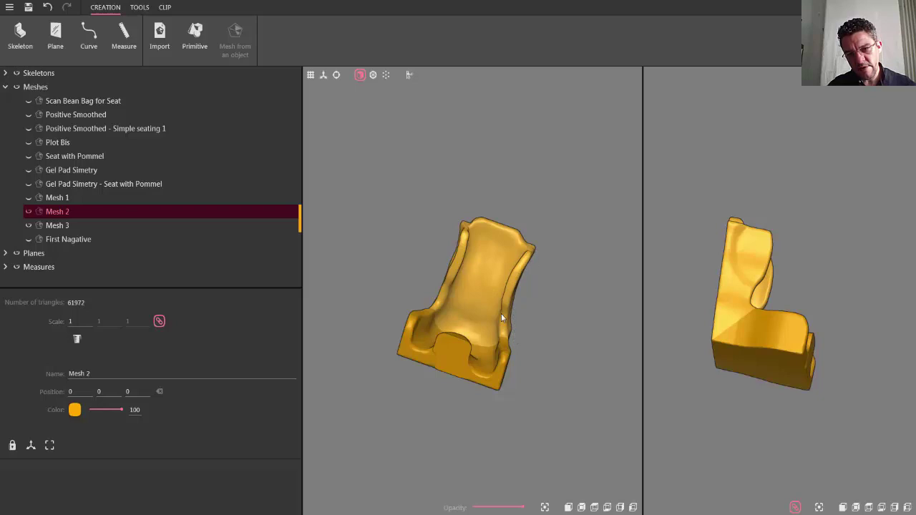
pyautogui.moveTo(540, 284); pyautogui.dragTo(533, 315, button='middle')
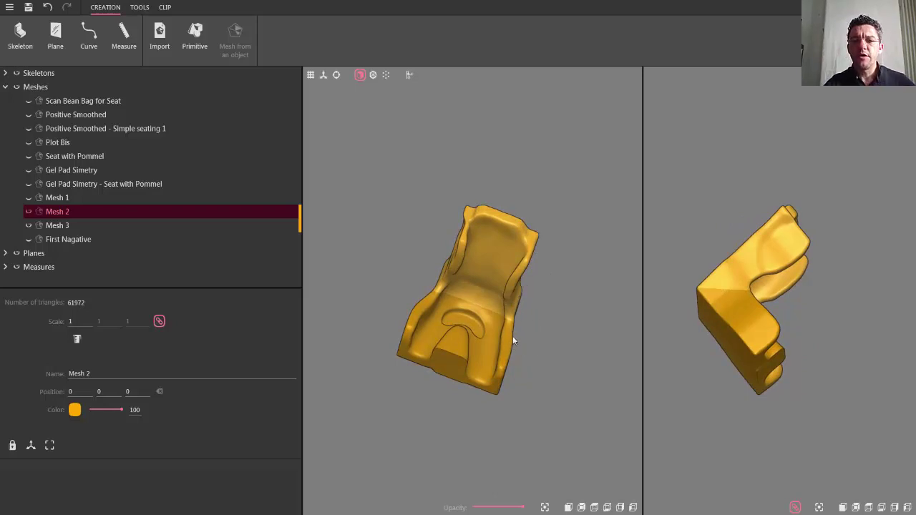
pyautogui.moveTo(554, 350); pyautogui.dragTo(443, 251, button='middle')
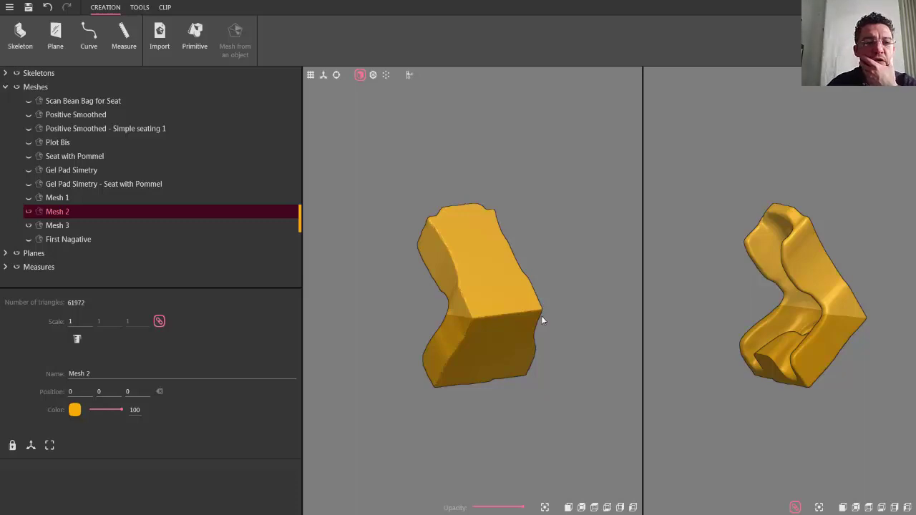
pyautogui.click(29, 211)
pyautogui.click(29, 226)
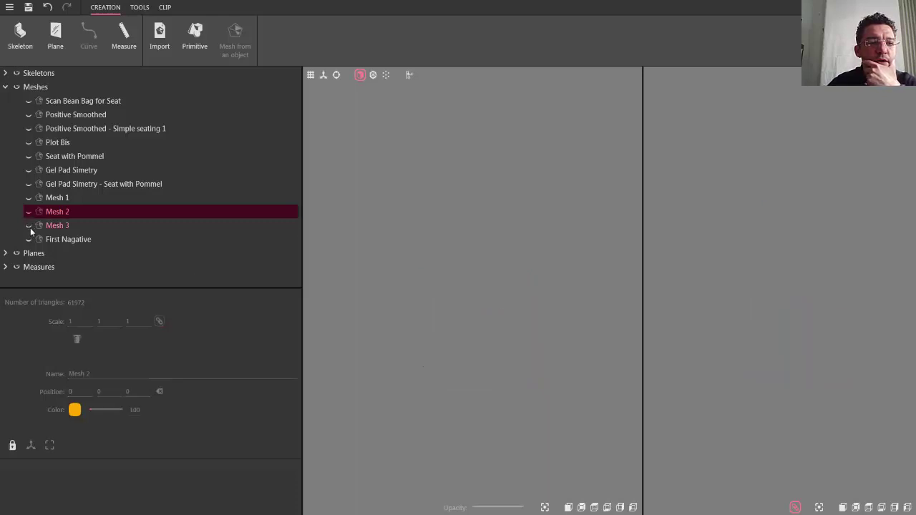
pyautogui.click(28, 239)
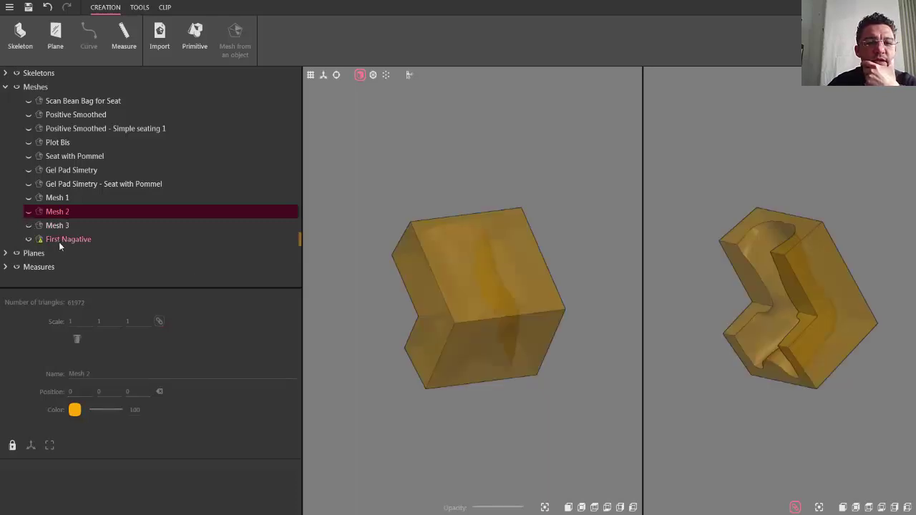
# Set the main view to the front and turn on a cross-section through First Nagative.
pyautogui.moveTo(365, 293); pyautogui.dragTo(664, 281)
pyautogui.click(620, 508)
pyautogui.moveTo(475, 247)
pyautogui.mouseDown()
pyautogui.moveTo(546, 227)
pyautogui.moveTo(552, 244)
pyautogui.moveTo(489, 251)
pyautogui.mouseUp()
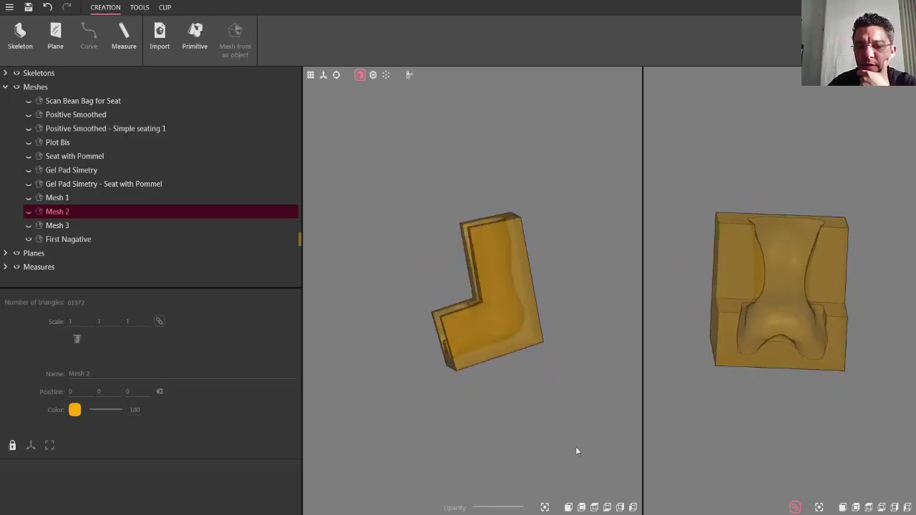
pyautogui.click(621, 507)
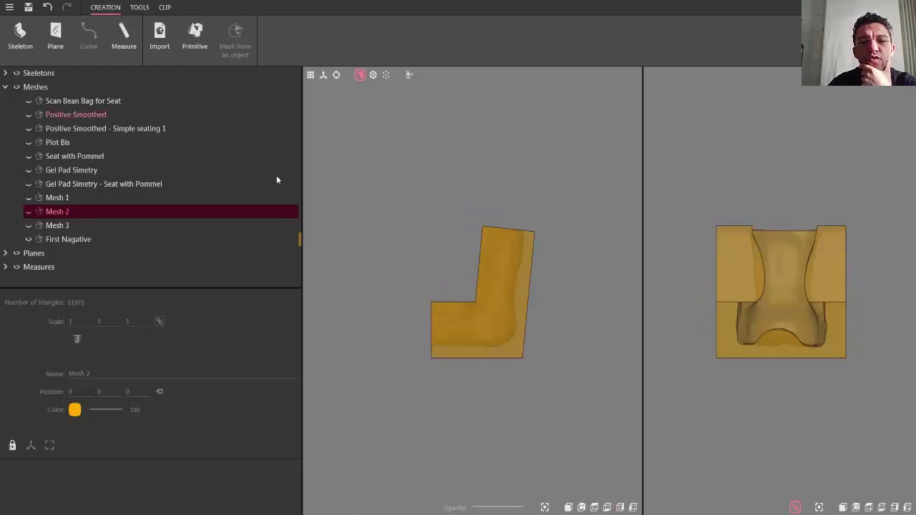
pyautogui.click(569, 507)
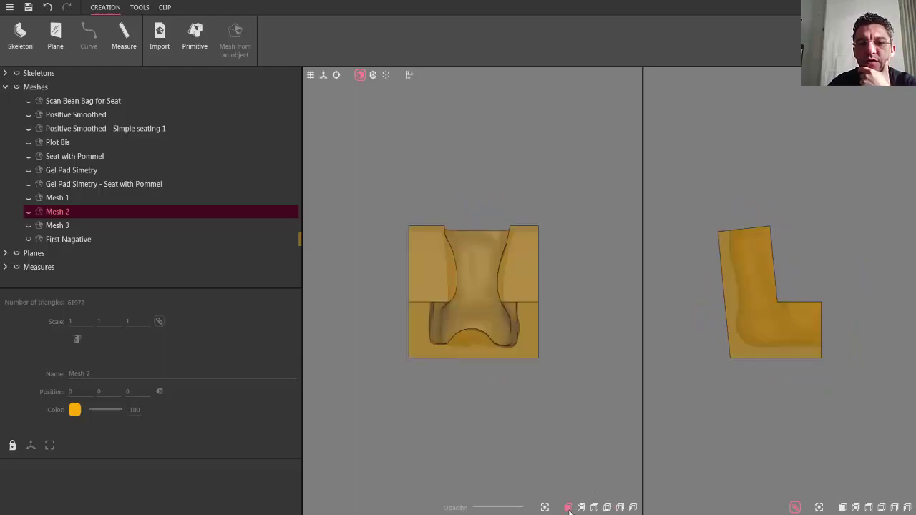
pyautogui.click(408, 76)
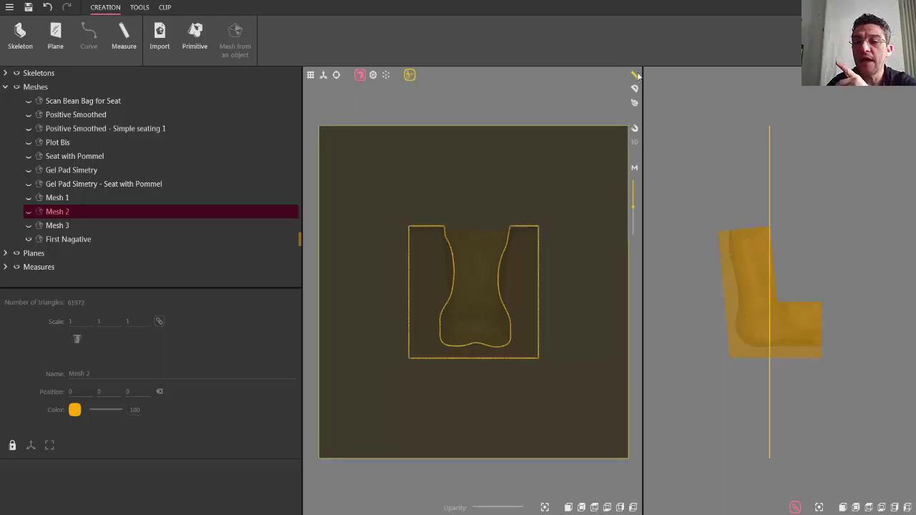
# Measure the inner width of the seat cavity just above its base, snapping both points to the section contour.
pyautogui.click(634, 144)
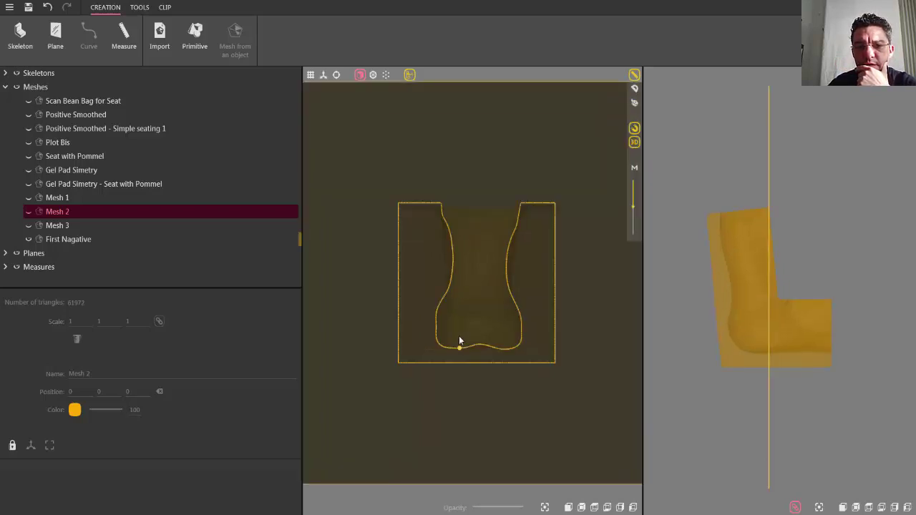
pyautogui.scroll(3, 458, 341)
pyautogui.scroll(1, 460, 337)
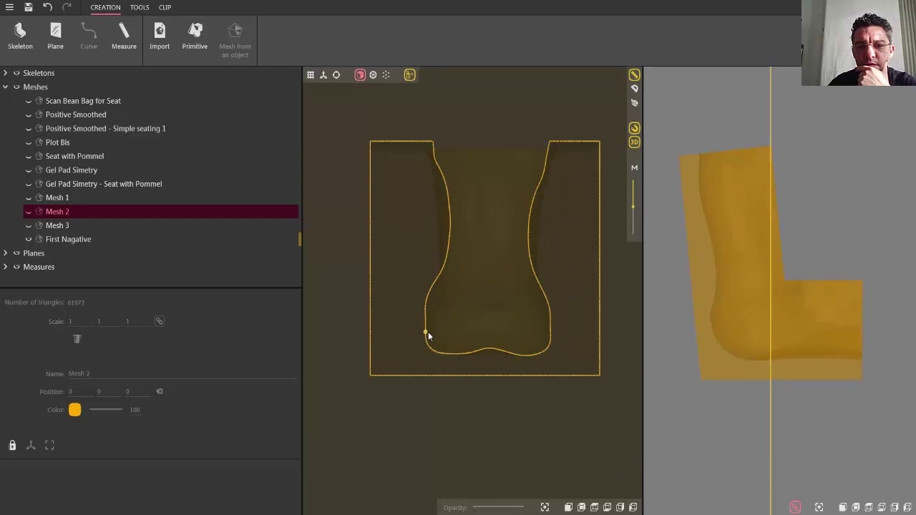
pyautogui.click(426, 333)
pyautogui.click(550, 327)
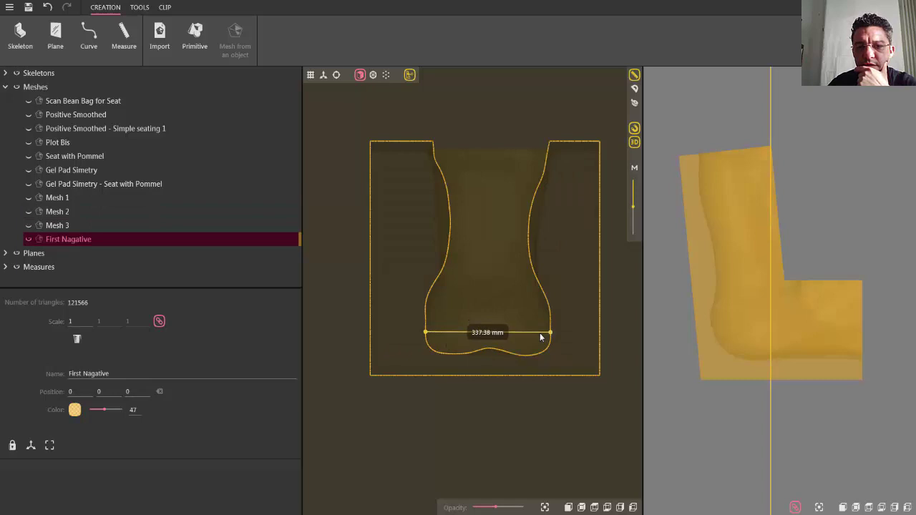
pyautogui.click(541, 337)
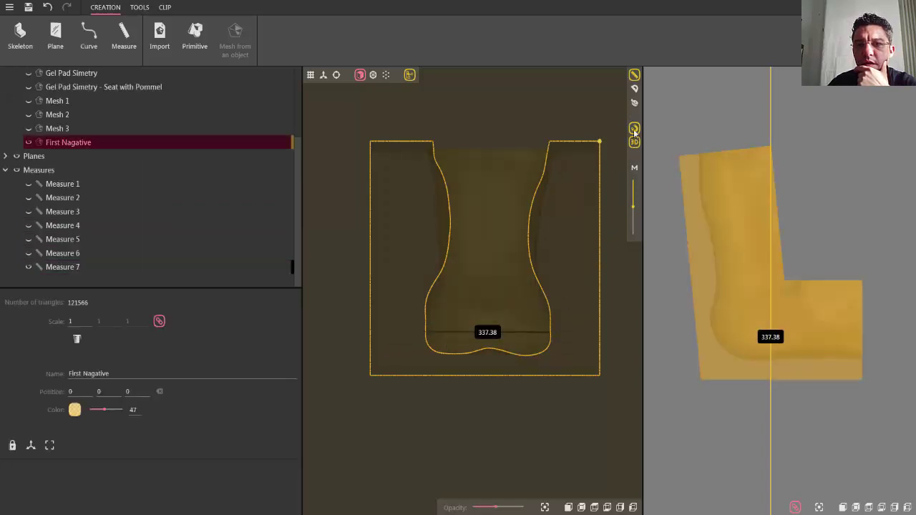
# Try a wider unsnapped measurement across the seat, and close the cross-section with the cavity width measurement hidden.
pyautogui.click(568, 333)
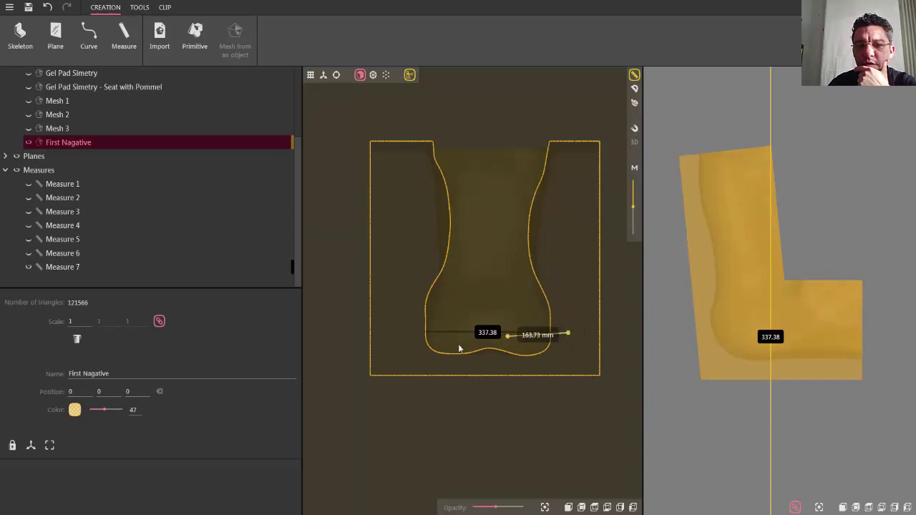
pyautogui.click(402, 332)
pyautogui.click(635, 75)
pyautogui.click(411, 76)
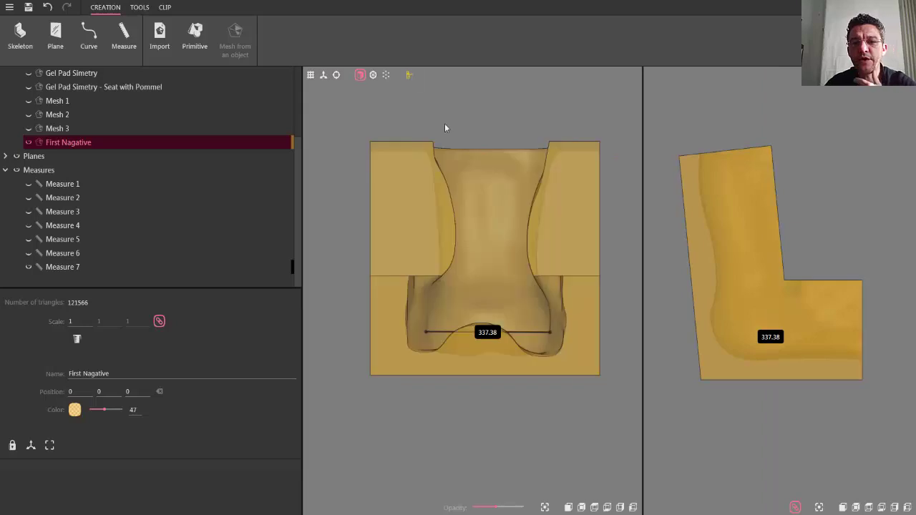
pyautogui.click(28, 268)
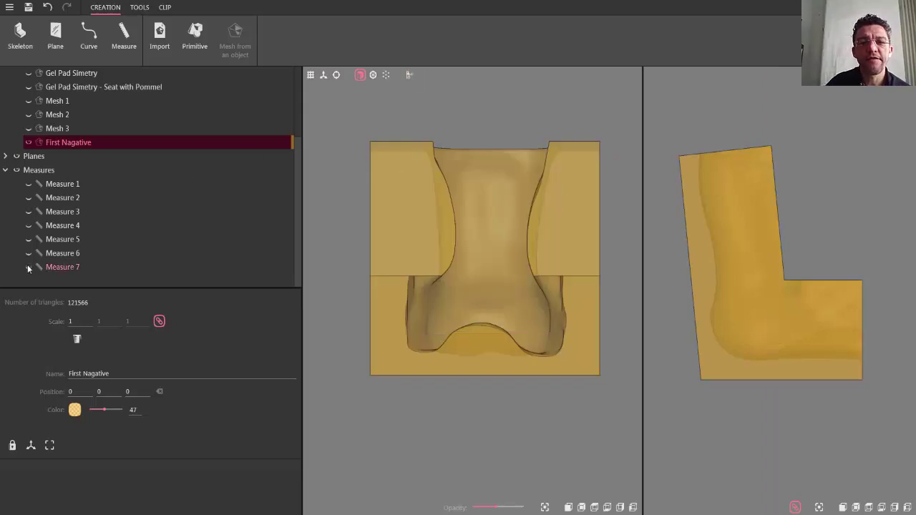
# Import Housing 480mm Width.stl from the folder E:\STL dernier (1) as a mesh in millimetres.
pyautogui.click(158, 36)
pyautogui.click(69, 62)
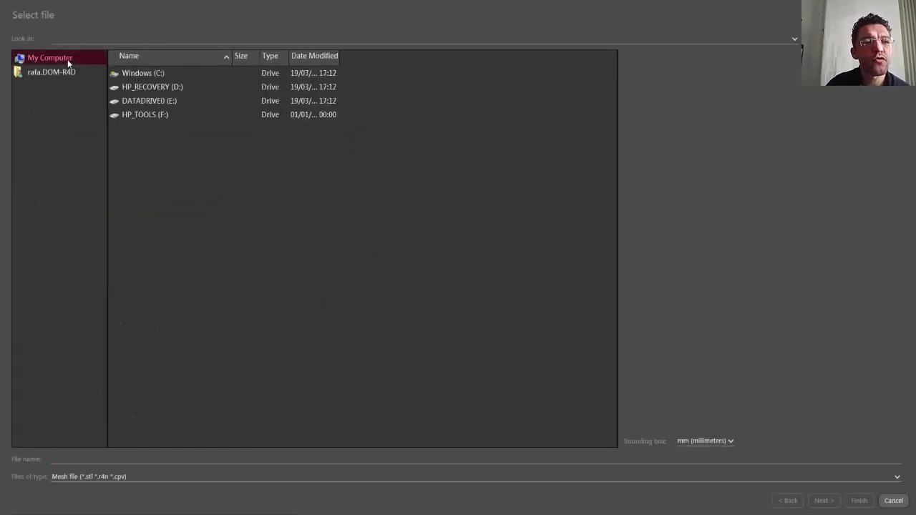
pyautogui.doubleClick(134, 103)
pyautogui.scroll(-3, 410, 150)
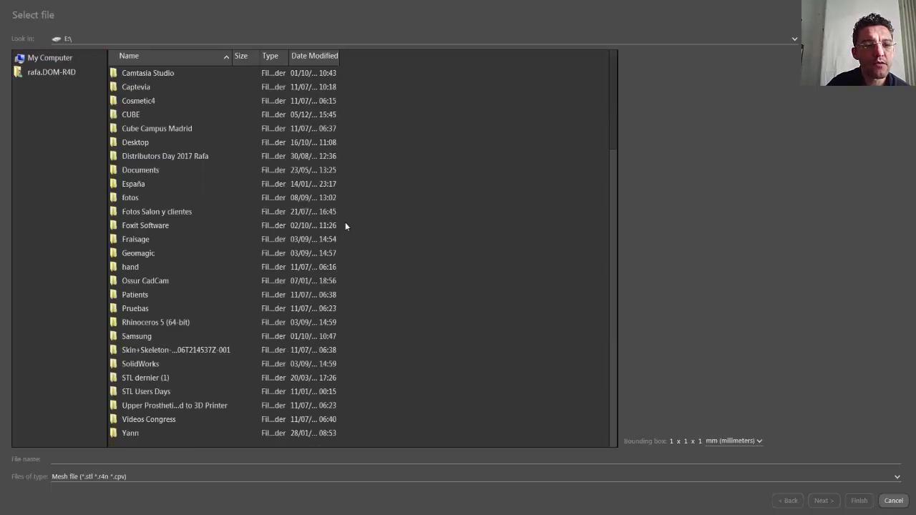
pyautogui.doubleClick(156, 377)
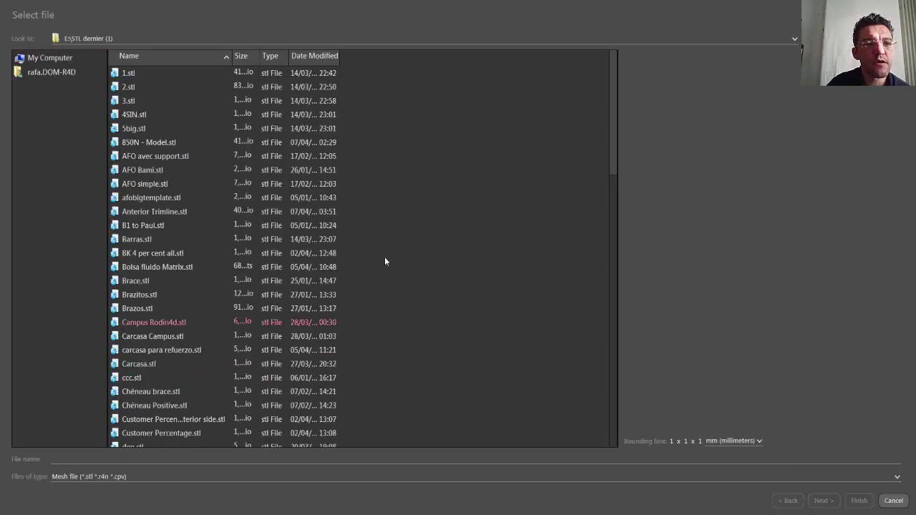
pyautogui.scroll(-8, 446, 298)
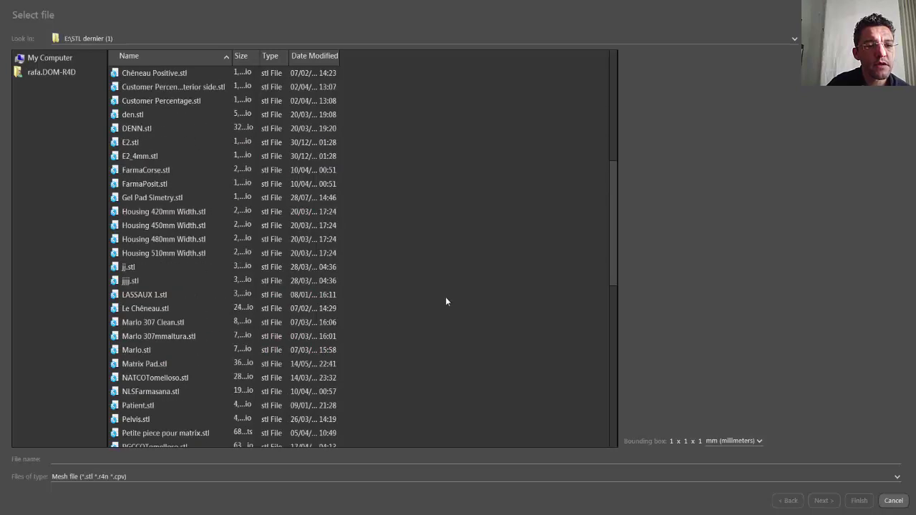
pyautogui.click(159, 242)
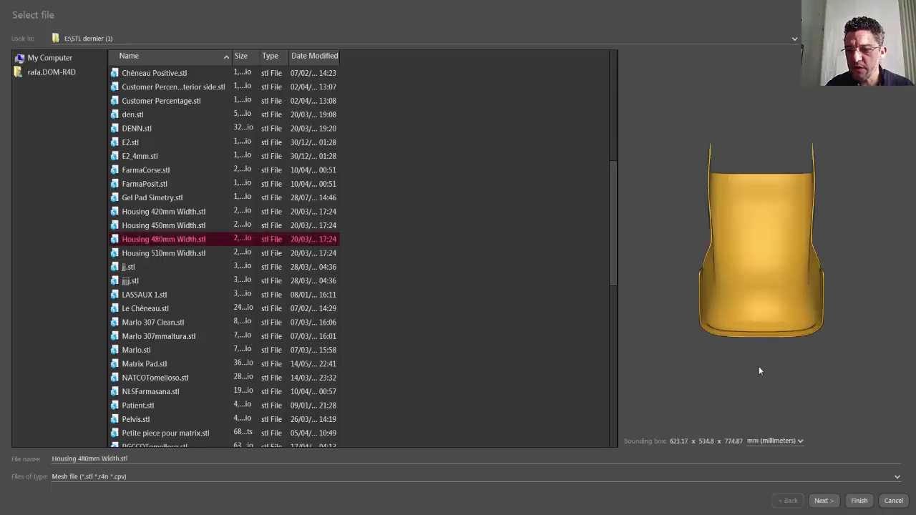
pyautogui.click(852, 502)
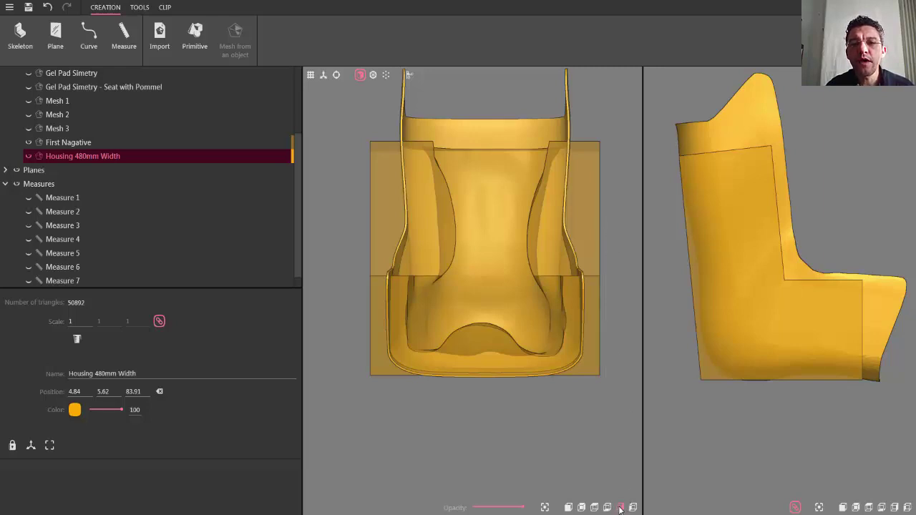
# Shift the Housing 480mm Width mesh sideways by about 5 mm in the top view to centre it on the seat.
pyautogui.moveTo(599, 375); pyautogui.dragTo(478, 508)
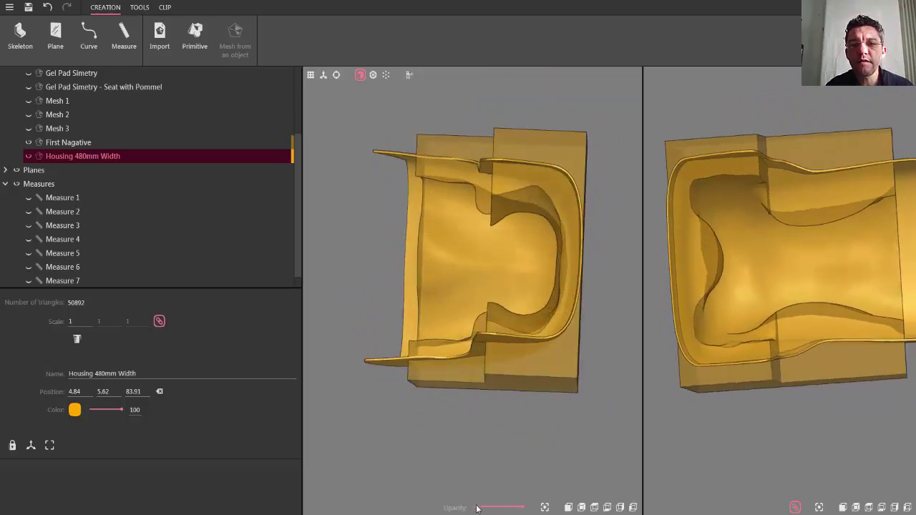
pyautogui.click(594, 507)
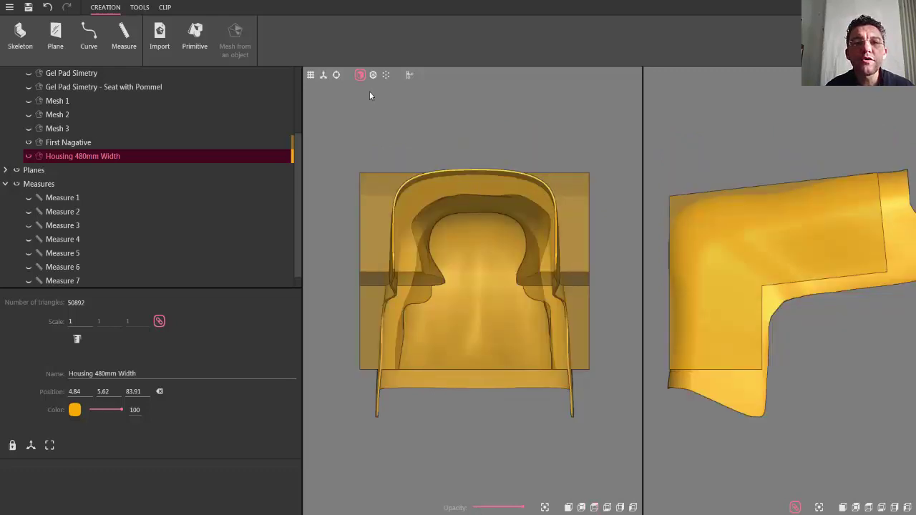
pyautogui.click(337, 76)
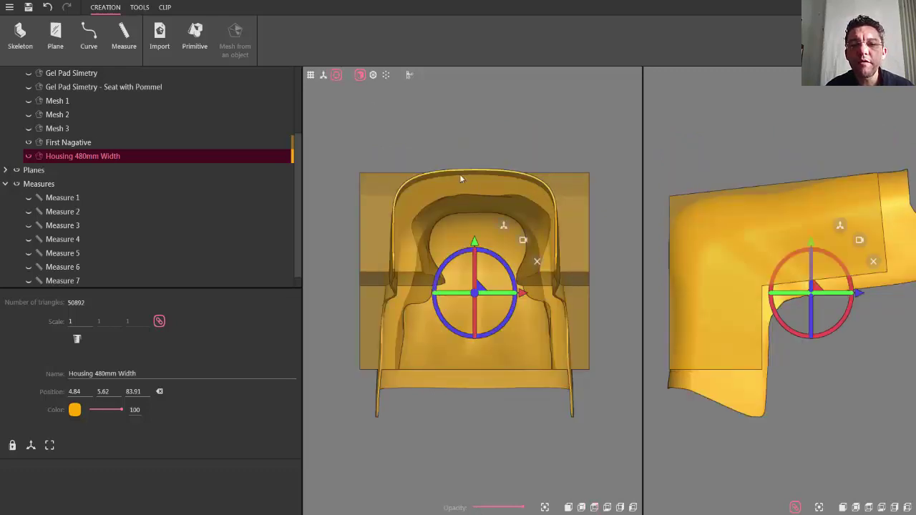
pyautogui.moveTo(523, 293); pyautogui.dragTo(524, 295)
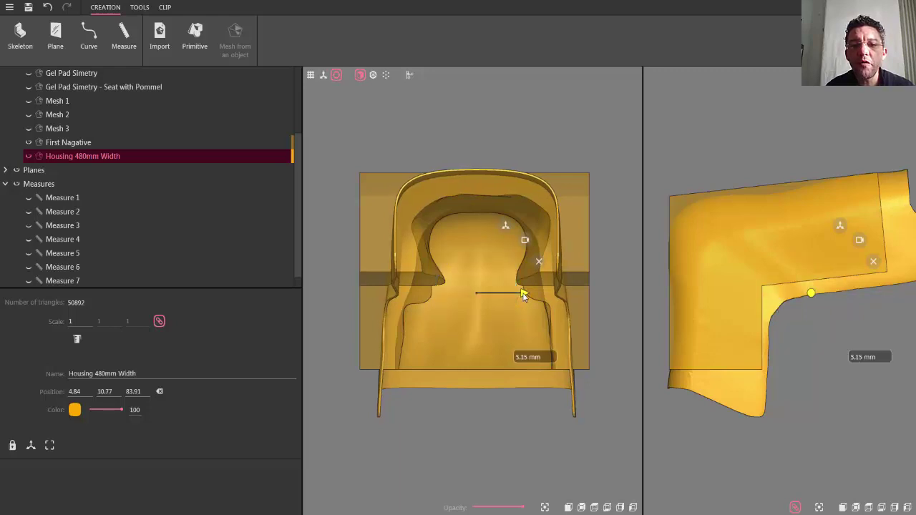
# Cross-section the seat and housing in the front view and measure the snapped gap between the First Nagative shell and one cavity side.
pyautogui.click(569, 508)
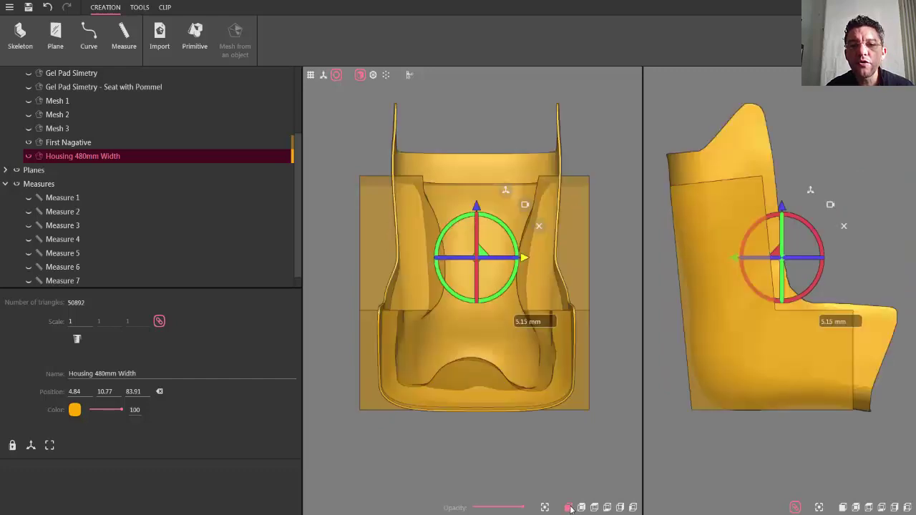
pyautogui.click(410, 75)
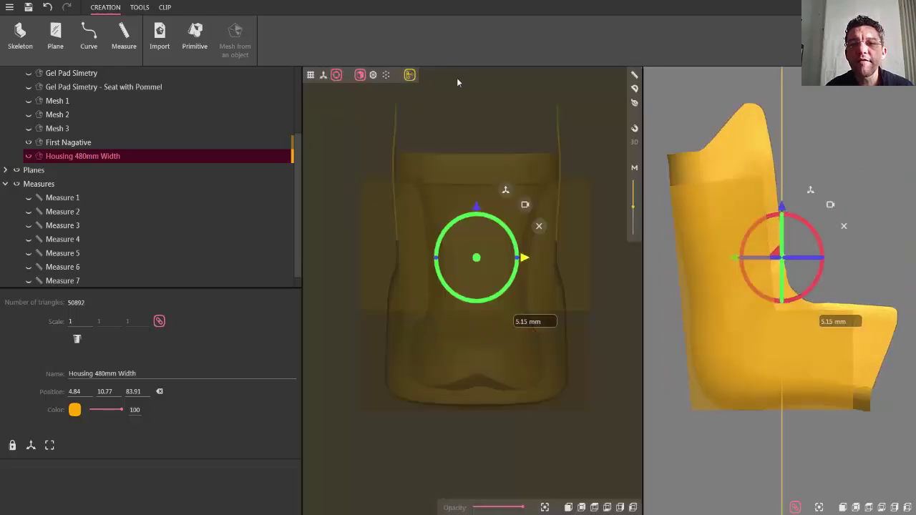
pyautogui.click(634, 75)
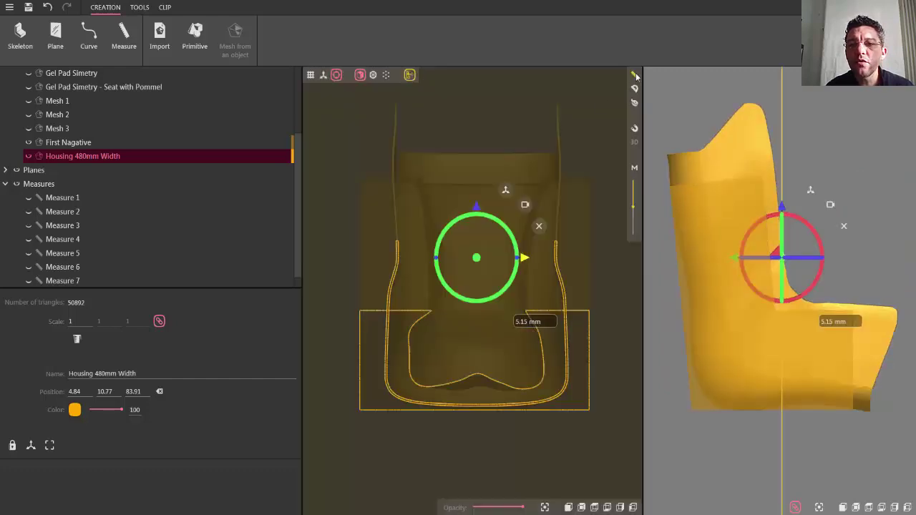
pyautogui.click(634, 129)
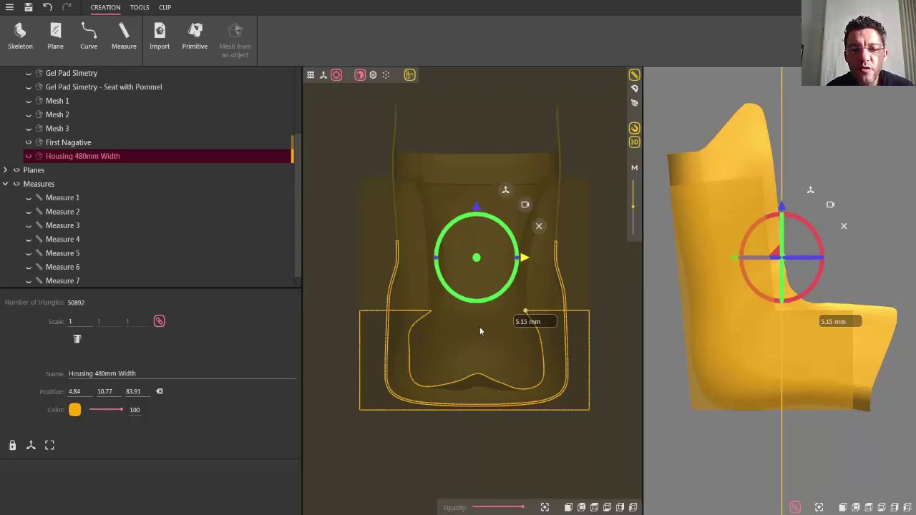
pyautogui.moveTo(390, 366); pyautogui.dragTo(410, 367)
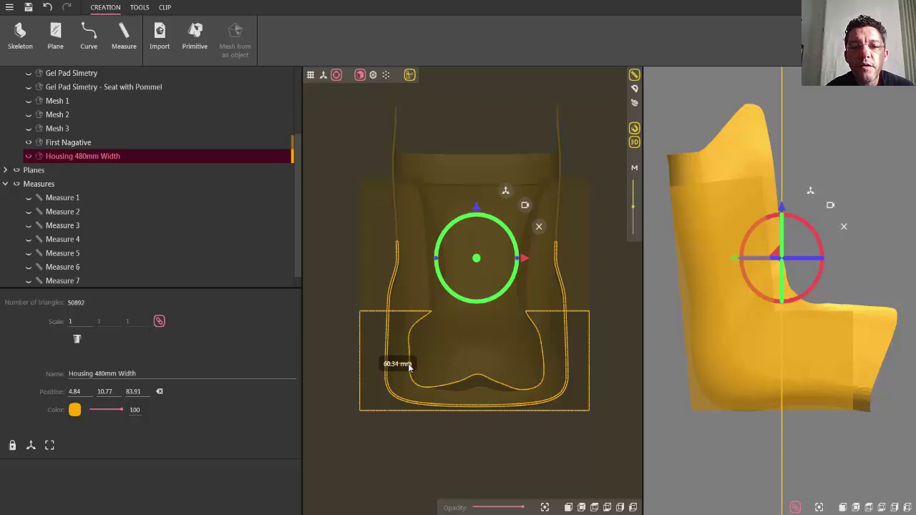
pyautogui.moveTo(409, 367); pyautogui.dragTo(409, 369)
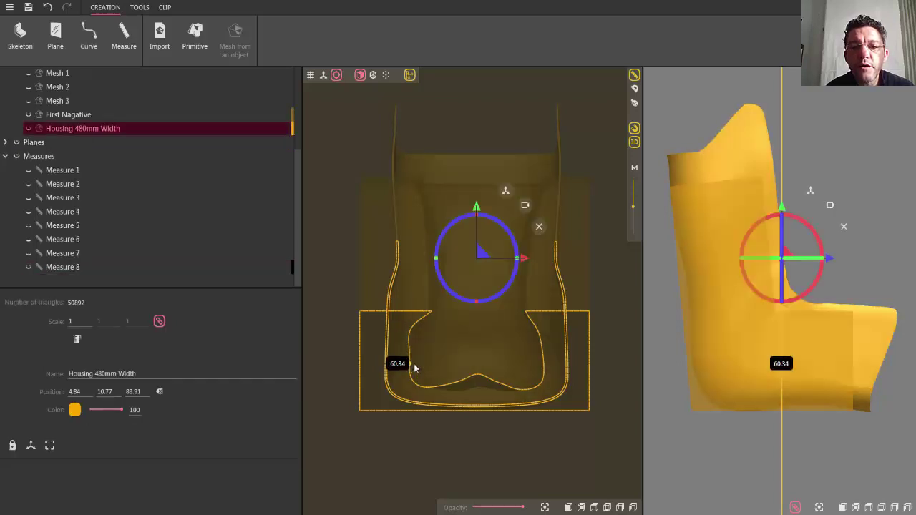
# Measure the gap between the cavity contour and the First Nagative shell on the opposite side of the seat.
pyautogui.click(542, 365)
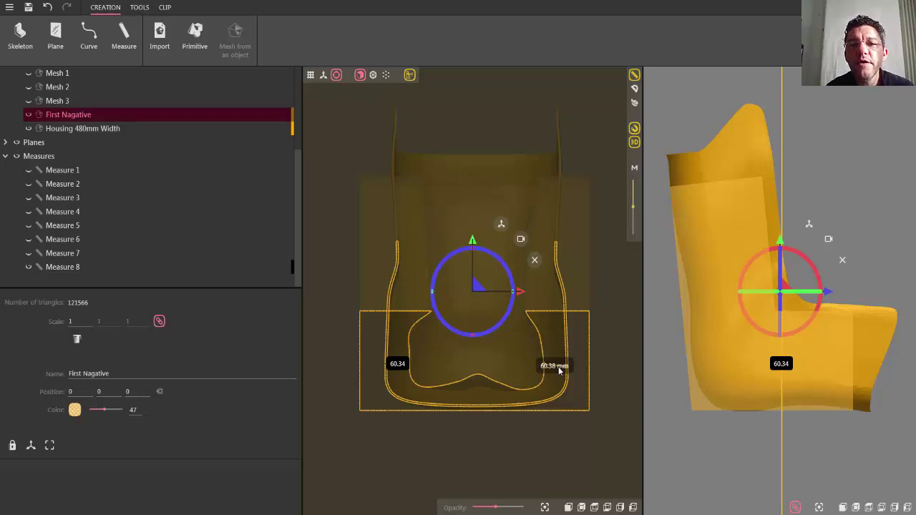
pyautogui.click(560, 370)
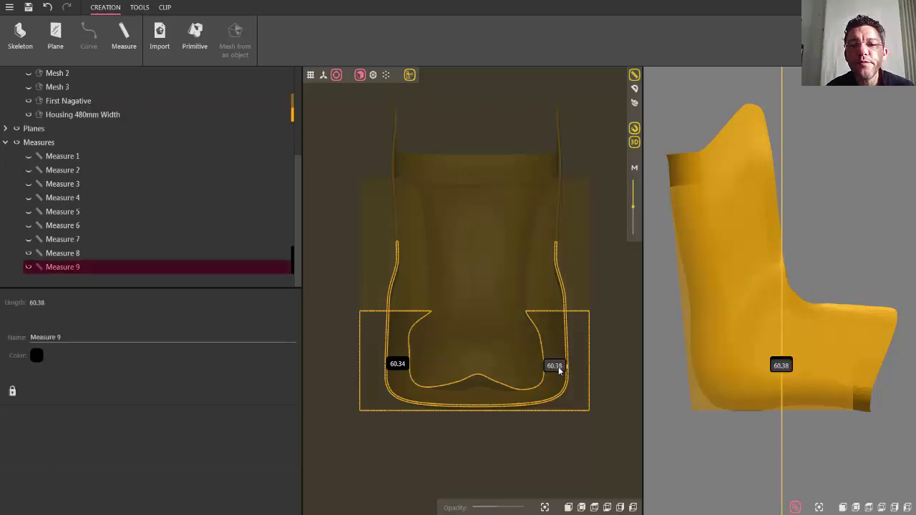
pyautogui.click(446, 182)
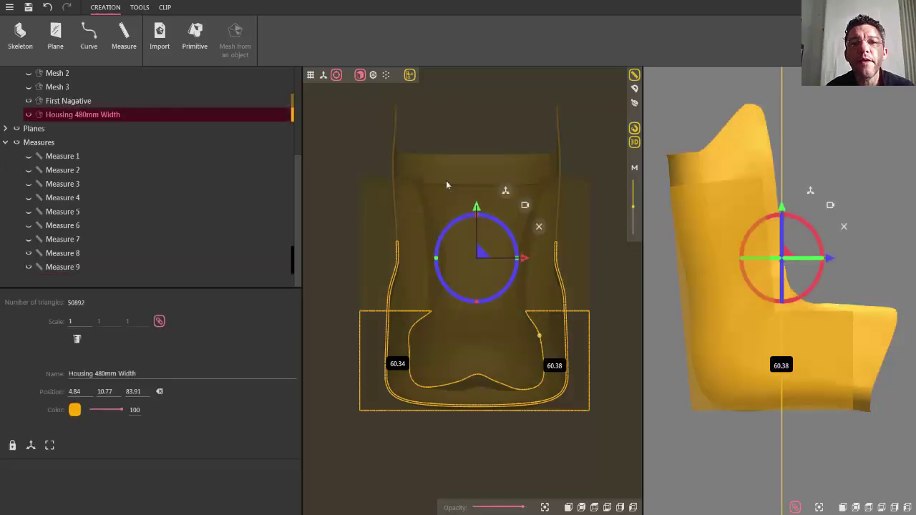
# Close the cross-section and hide the transform gizmo and both side gap measurements.
pyautogui.click(410, 74)
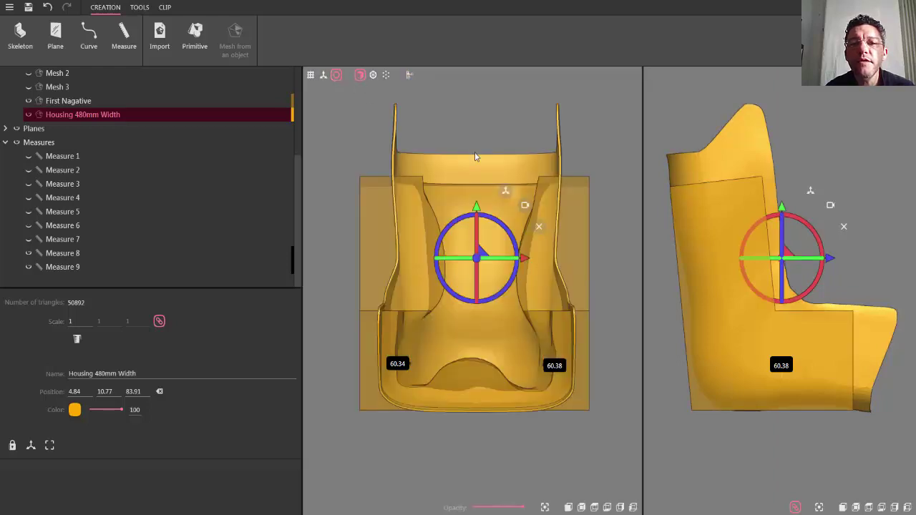
pyautogui.press('g')
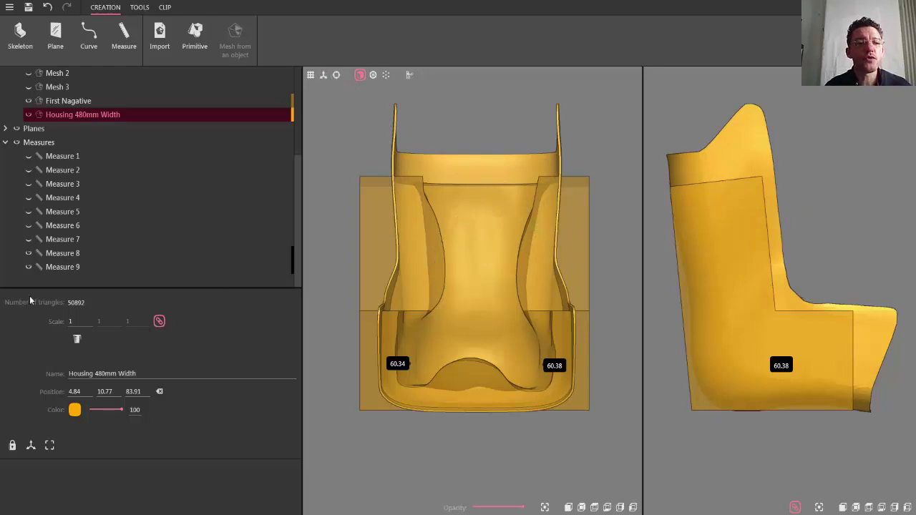
pyautogui.click(28, 268)
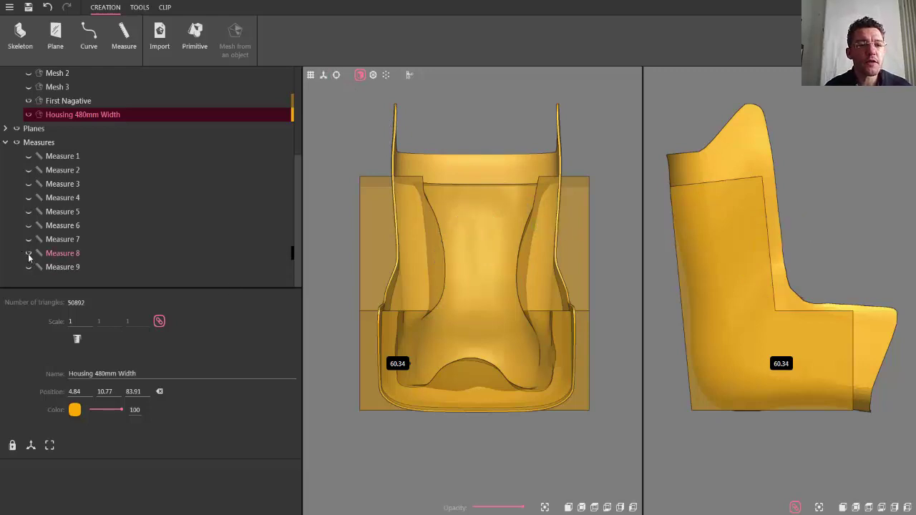
pyautogui.click(28, 254)
# Subtract the First Nagative mesh from the Housing 480mm Width mesh with a Boolean difference.
pyautogui.moveTo(595, 226); pyautogui.dragTo(521, 335)
pyautogui.scroll(6, 583, 220)
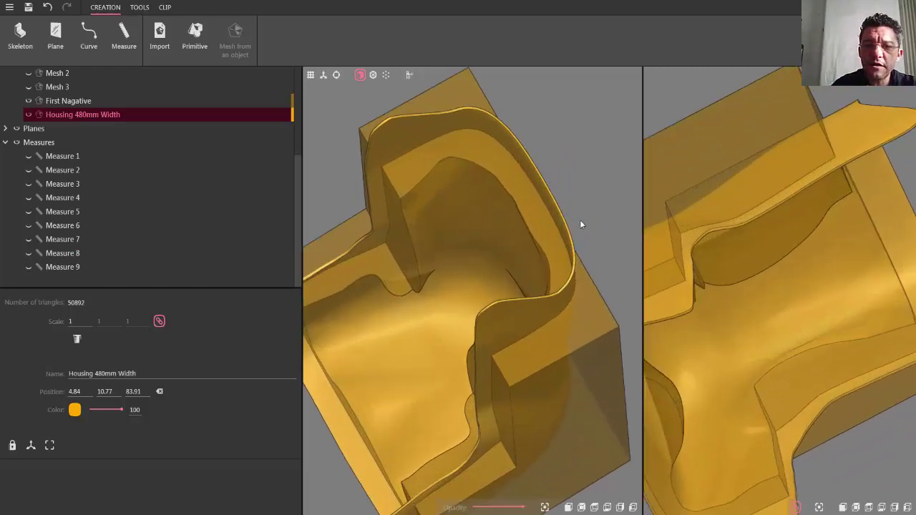
pyautogui.moveTo(581, 225); pyautogui.dragTo(581, 247)
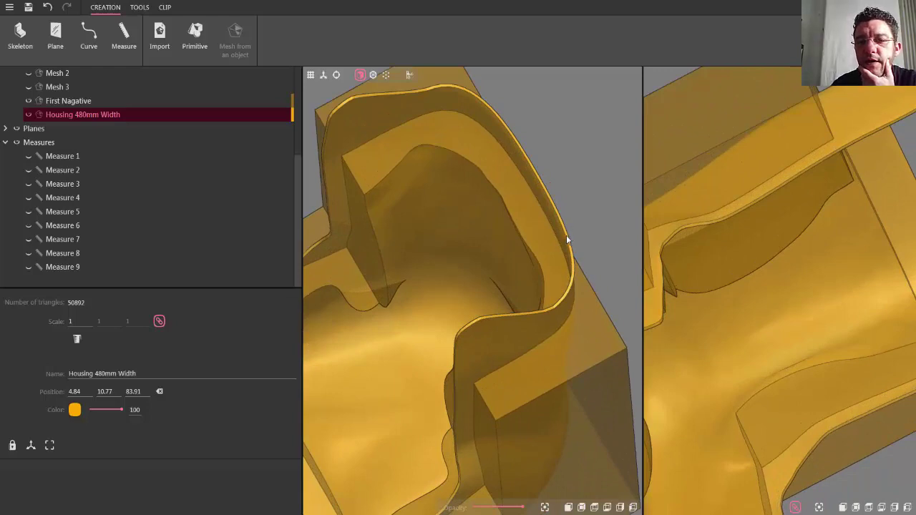
pyautogui.click(582, 338)
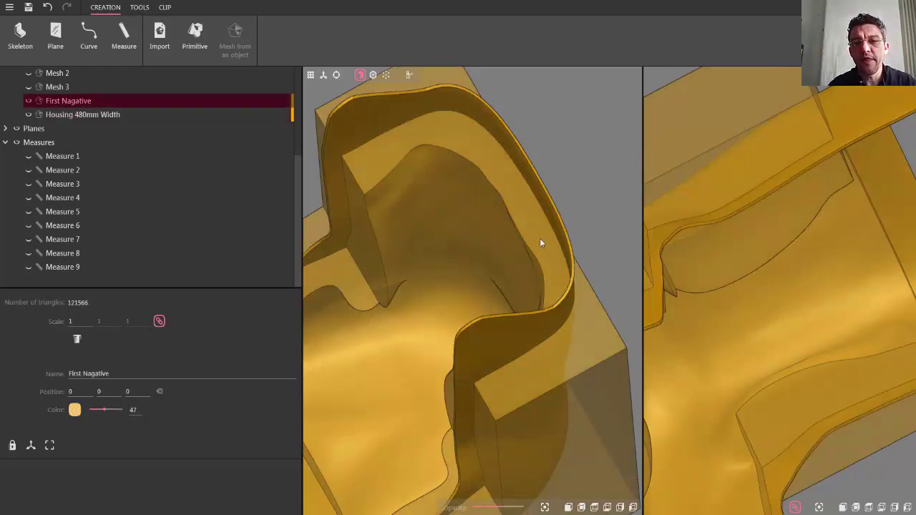
pyautogui.keyDown('shift'); pyautogui.click(553, 217); pyautogui.keyUp('shift')
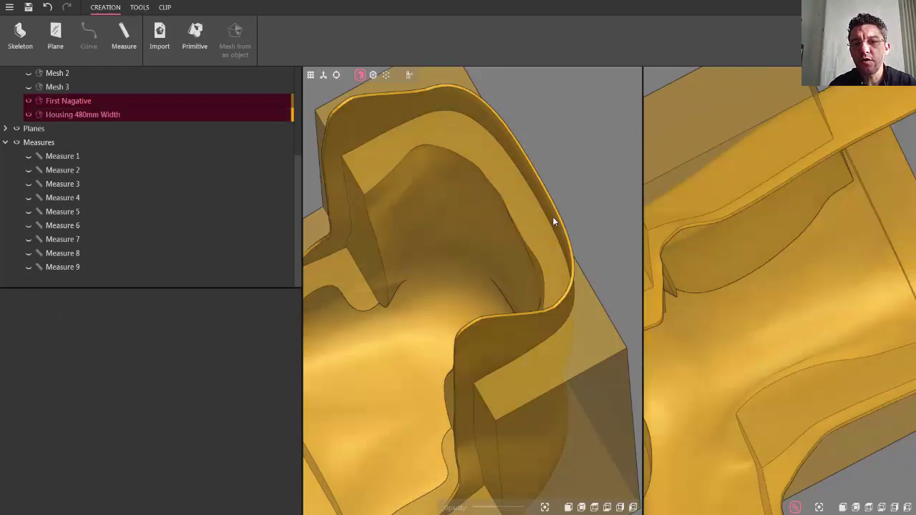
pyautogui.click(139, 7)
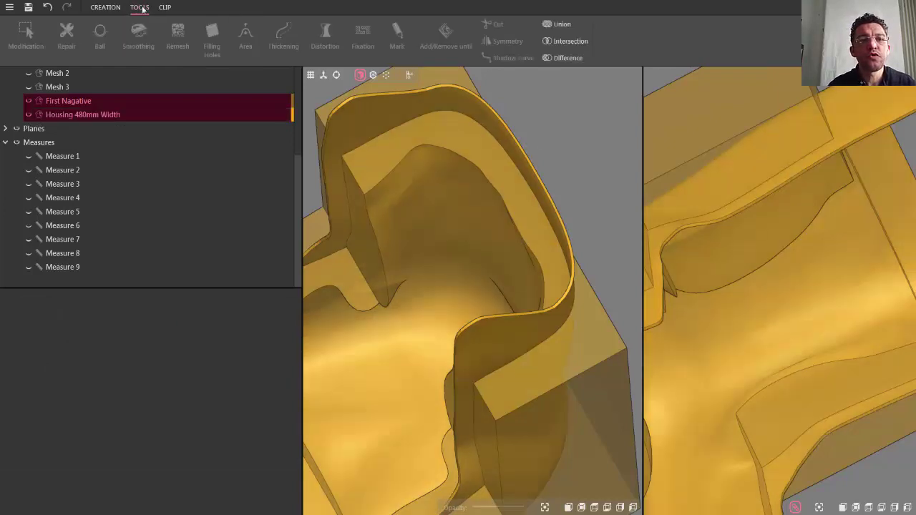
pyautogui.click(567, 59)
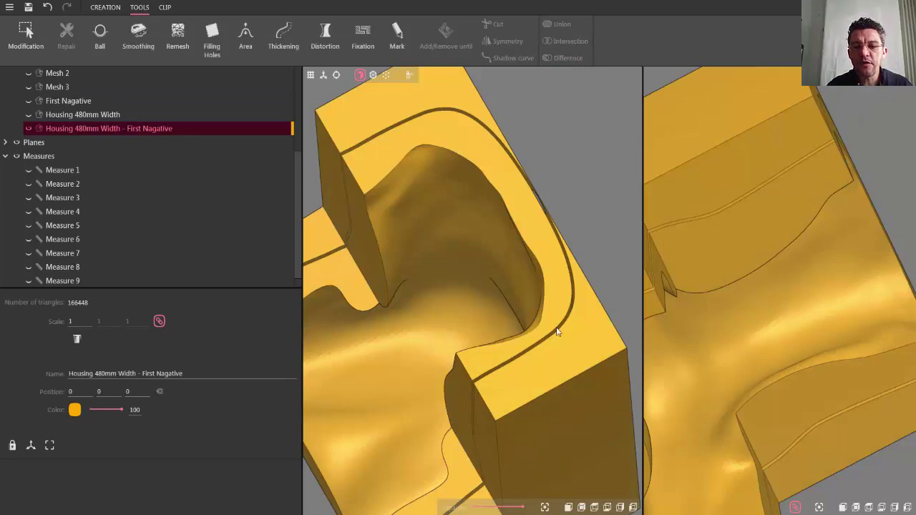
# Remove the outer housing block from the difference mesh by fill-selecting its connected triangles at a 180° maximum angle, keeping only the inner seat.
pyautogui.moveTo(558, 332); pyautogui.dragTo(494, 220)
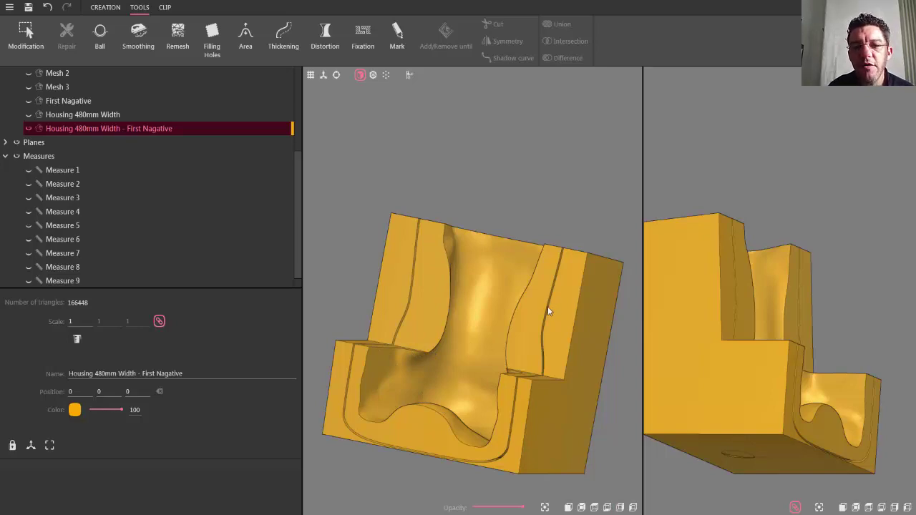
pyautogui.moveTo(569, 310); pyautogui.dragTo(530, 309, button='middle')
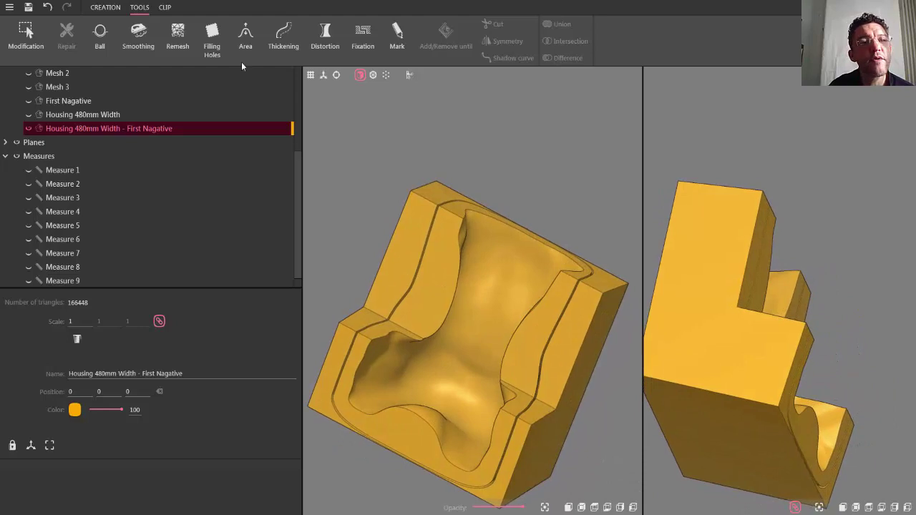
pyautogui.click(26, 33)
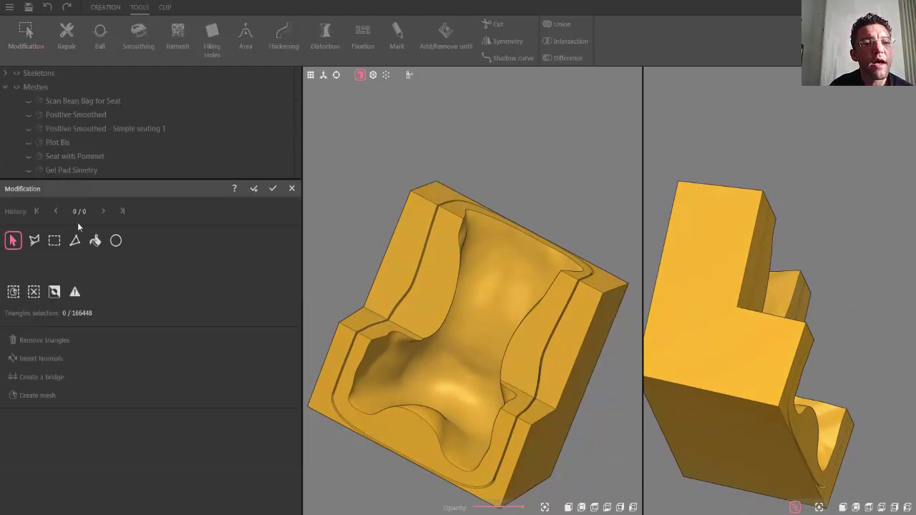
pyautogui.click(95, 242)
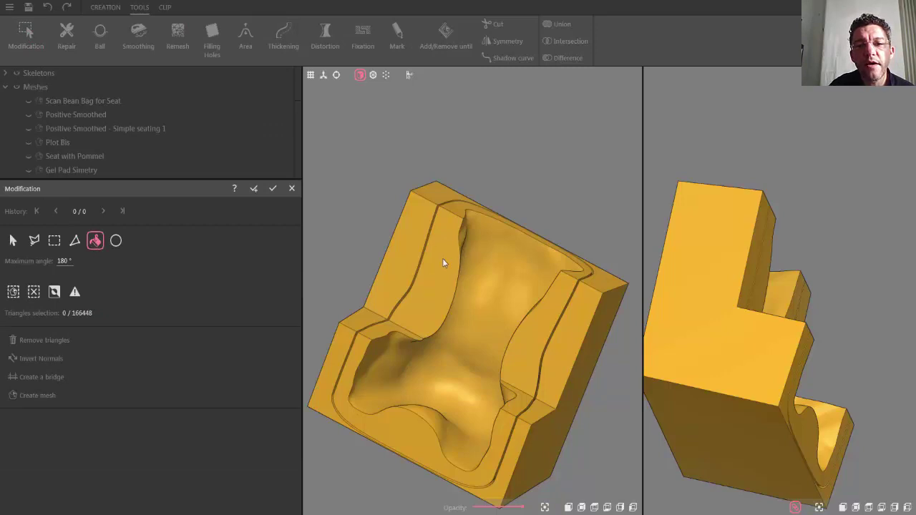
pyautogui.click(406, 241)
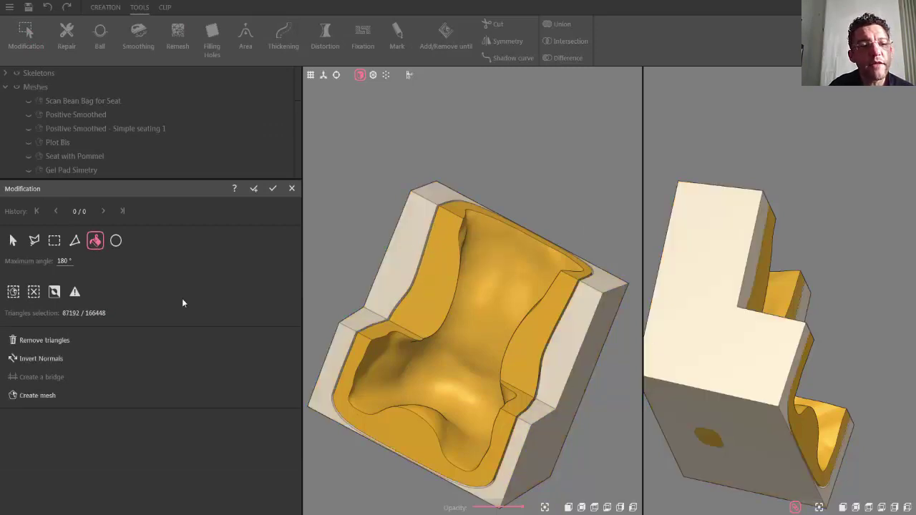
pyautogui.click(52, 341)
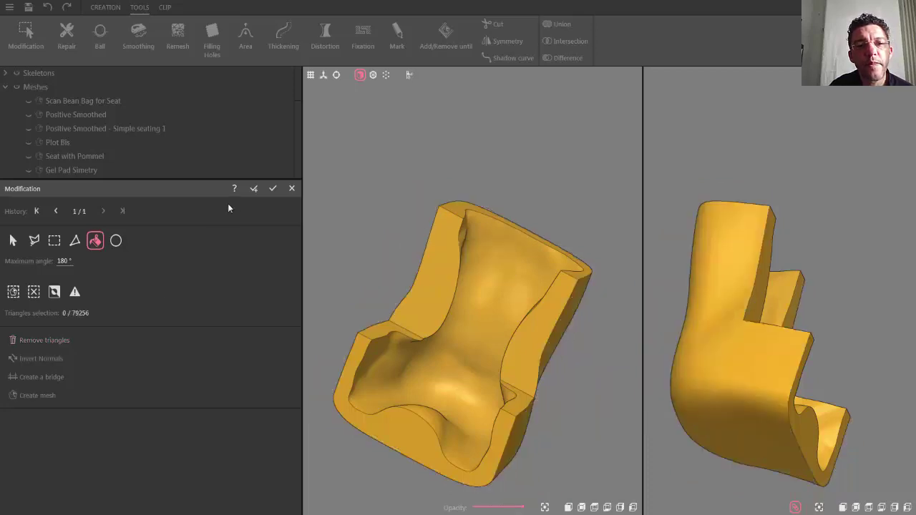
pyautogui.click(272, 188)
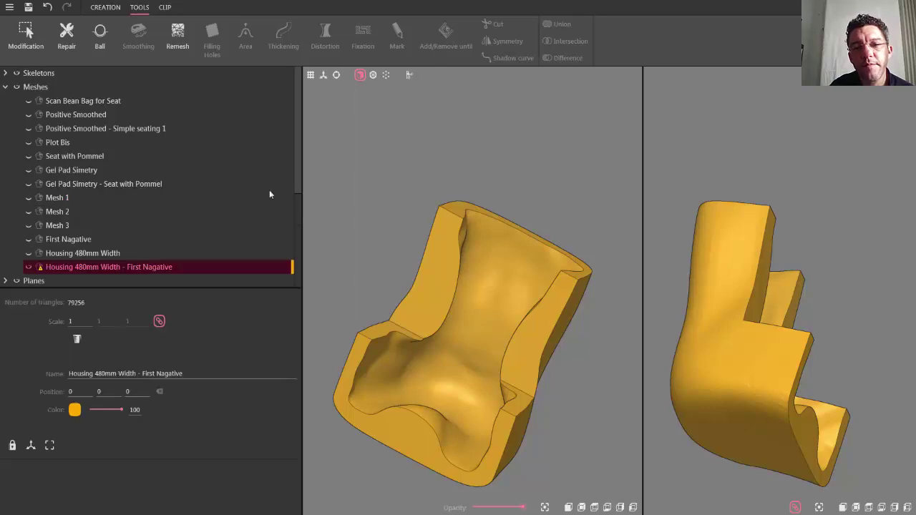
# Examine the remaining seat mesh from the front, back, sides and above.
pyautogui.scroll(-4, 541, 357)
pyautogui.moveTo(479, 287); pyautogui.dragTo(513, 291)
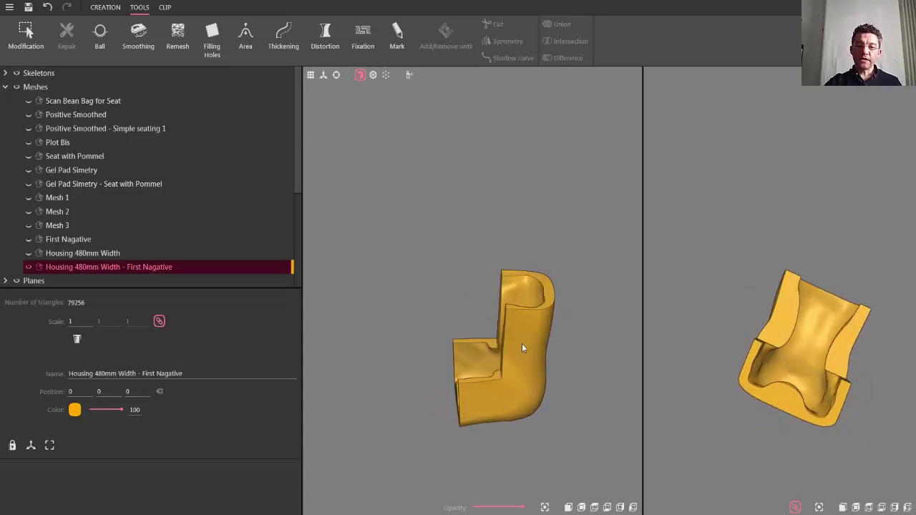
pyautogui.moveTo(579, 354); pyautogui.dragTo(532, 323)
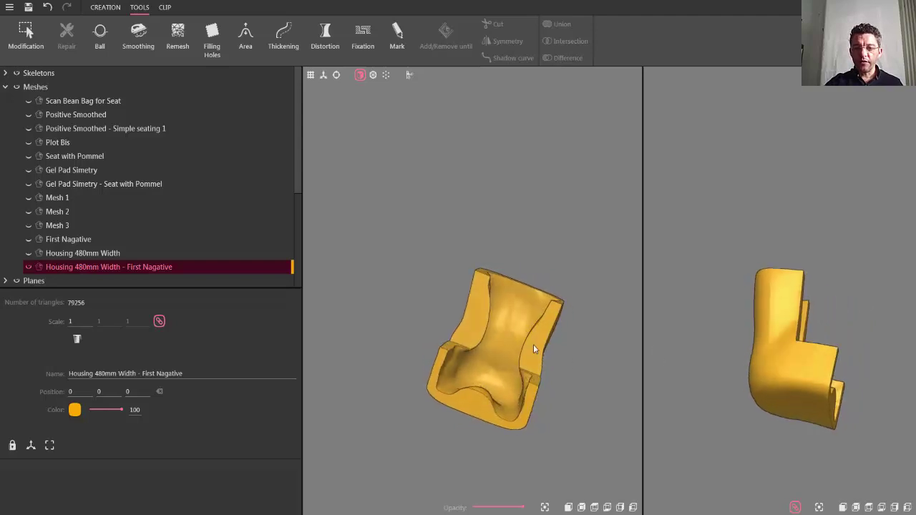
pyautogui.moveTo(552, 378); pyautogui.dragTo(466, 252)
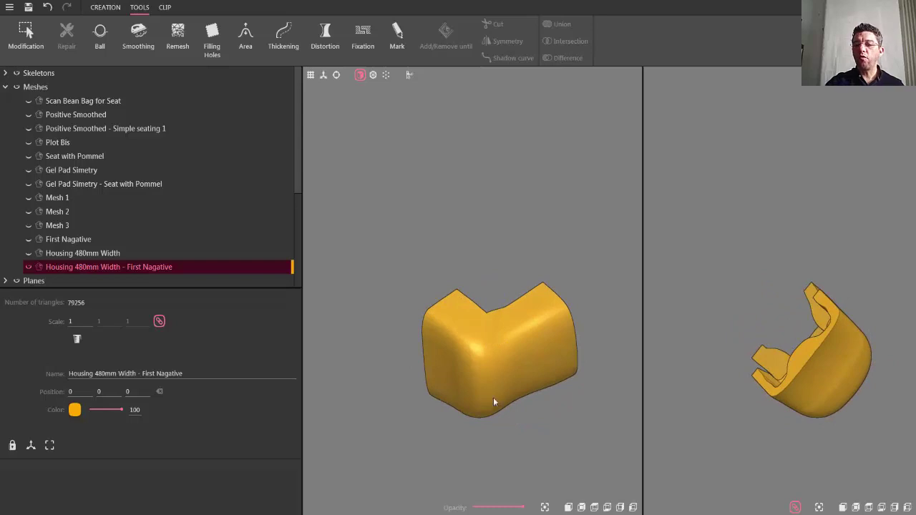
pyautogui.moveTo(487, 358); pyautogui.dragTo(542, 491)
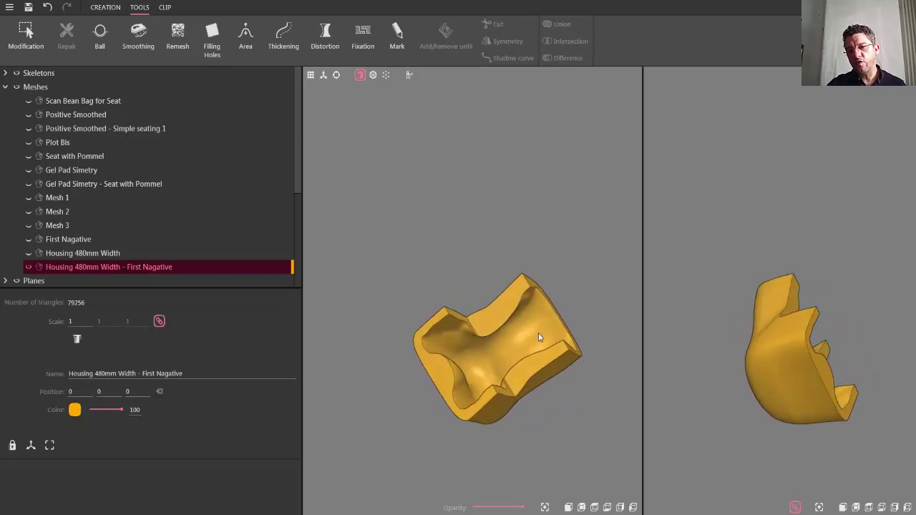
pyautogui.moveTo(572, 311); pyautogui.dragTo(562, 136)
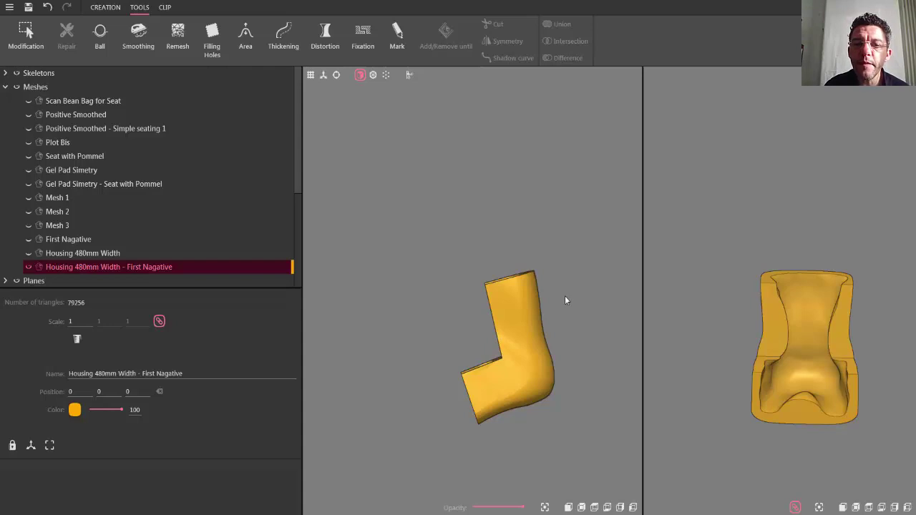
pyautogui.moveTo(562, 302); pyautogui.dragTo(611, 364)
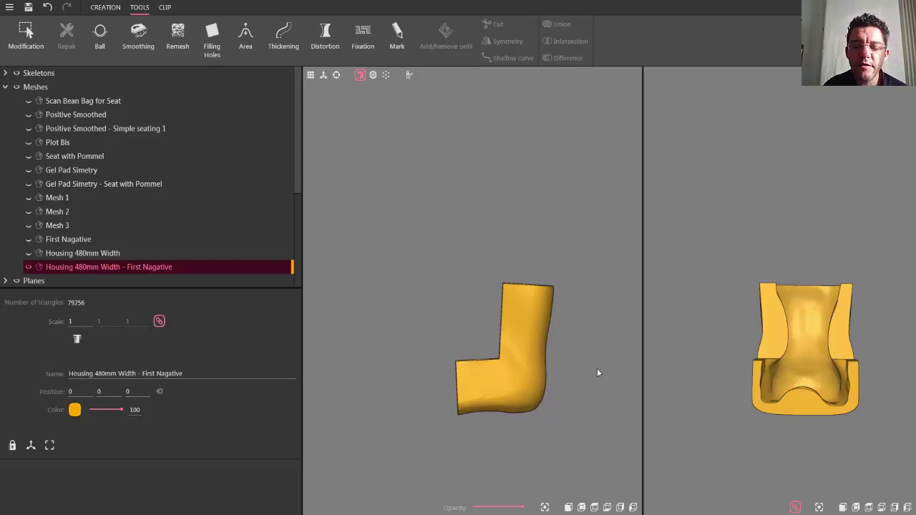
pyautogui.moveTo(581, 362); pyautogui.dragTo(472, 408)
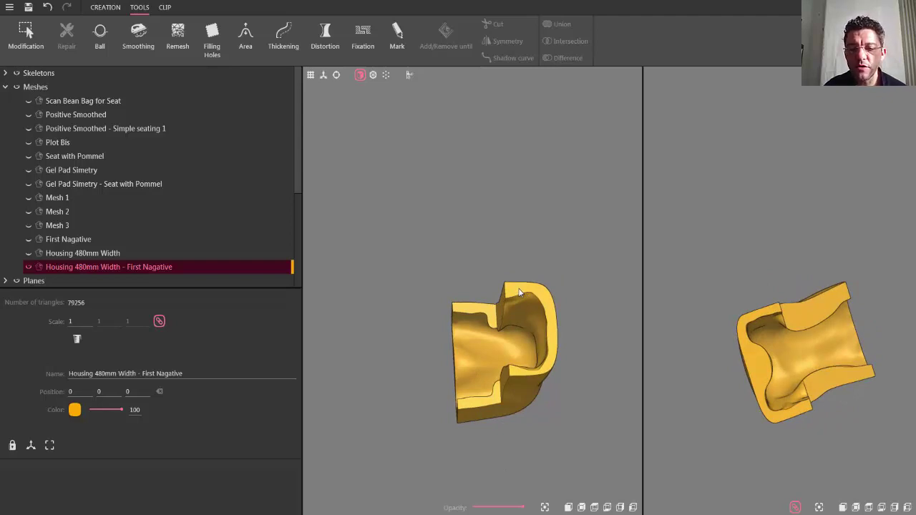
# Move Plane 12 with its rectangle curve about 198.5 mm inward so that it meets the seat's side wall.
pyautogui.click(620, 508)
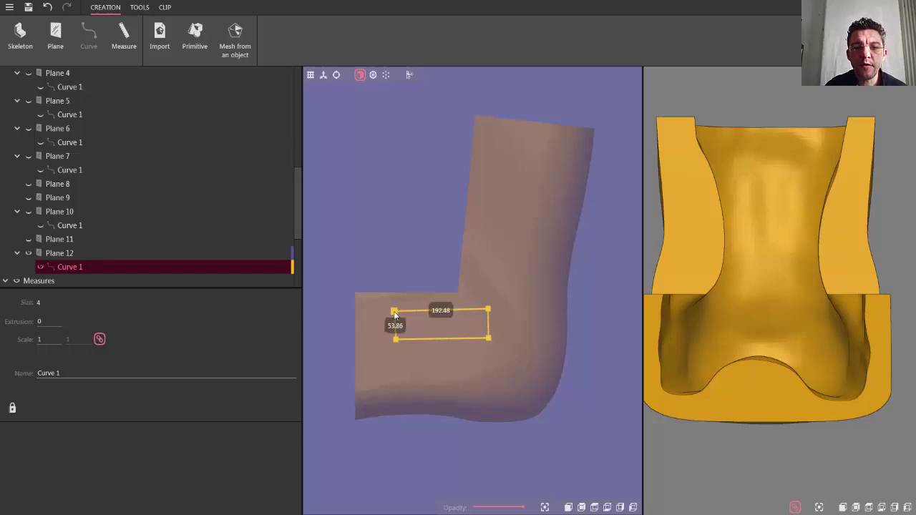
pyautogui.click(594, 508)
pyautogui.scroll(-5, 512, 437)
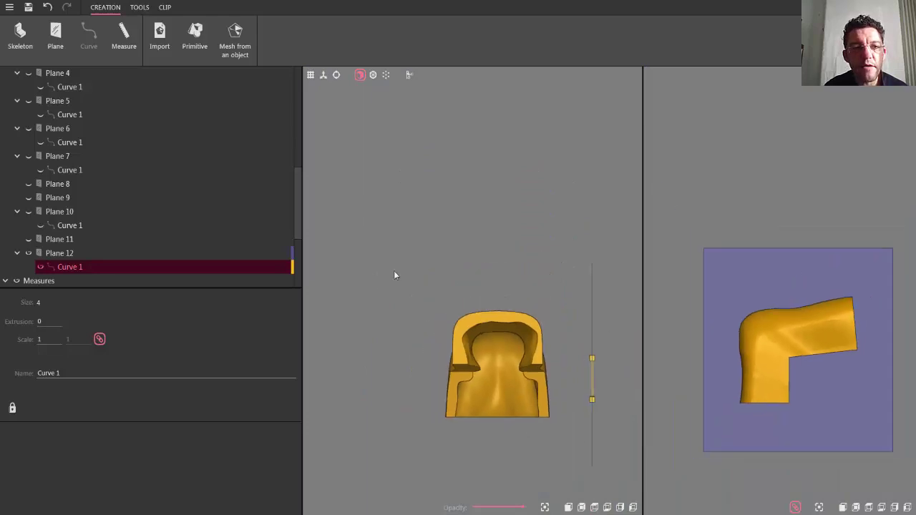
pyautogui.click(61, 253)
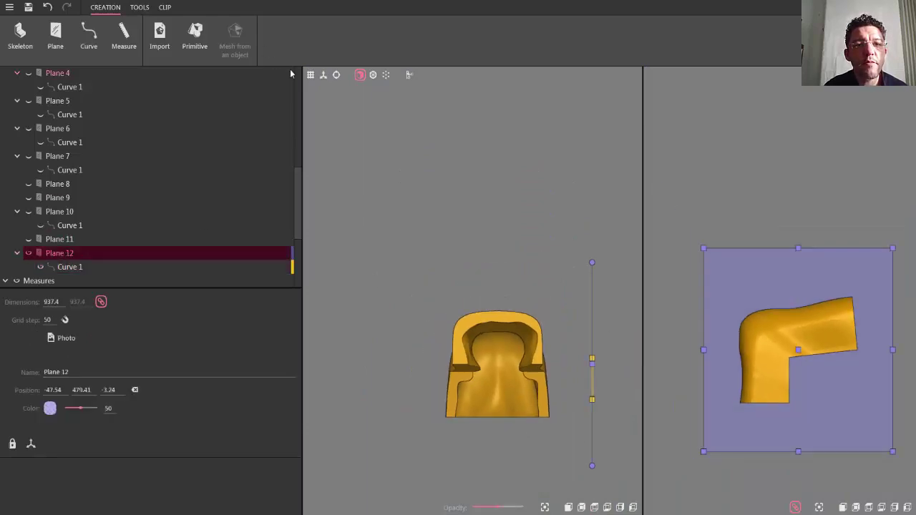
pyautogui.click(337, 74)
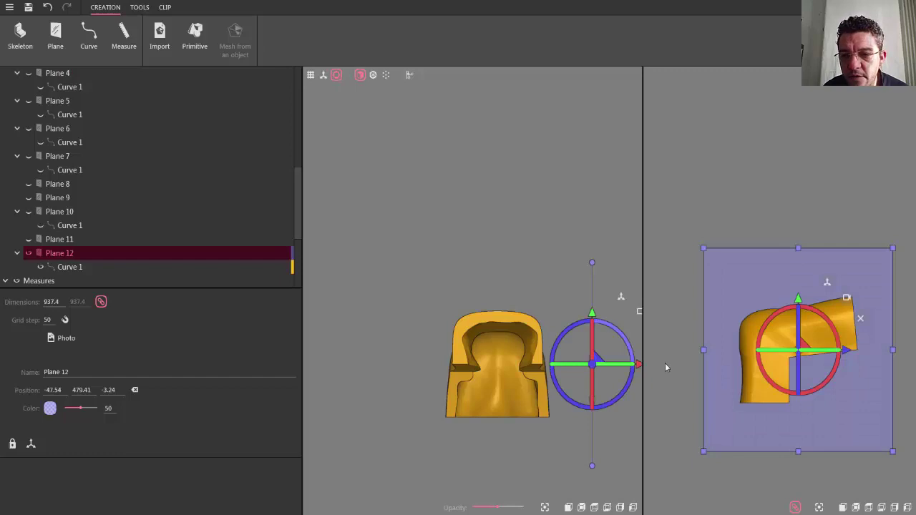
pyautogui.moveTo(636, 365); pyautogui.dragTo(597, 378)
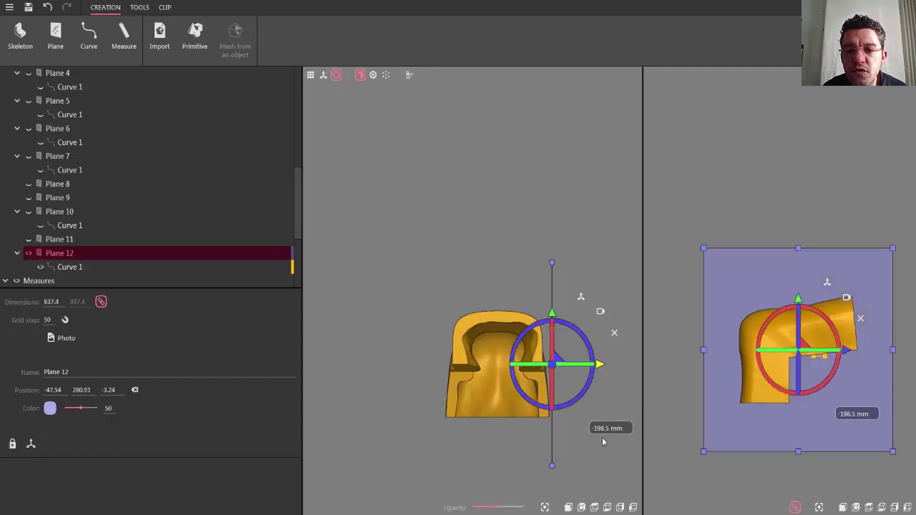
# Tilt Plane 12 about 5.8° to match the seat's side wall and shift it about 41 mm inward against the wall.
pyautogui.scroll(-2, 605, 446)
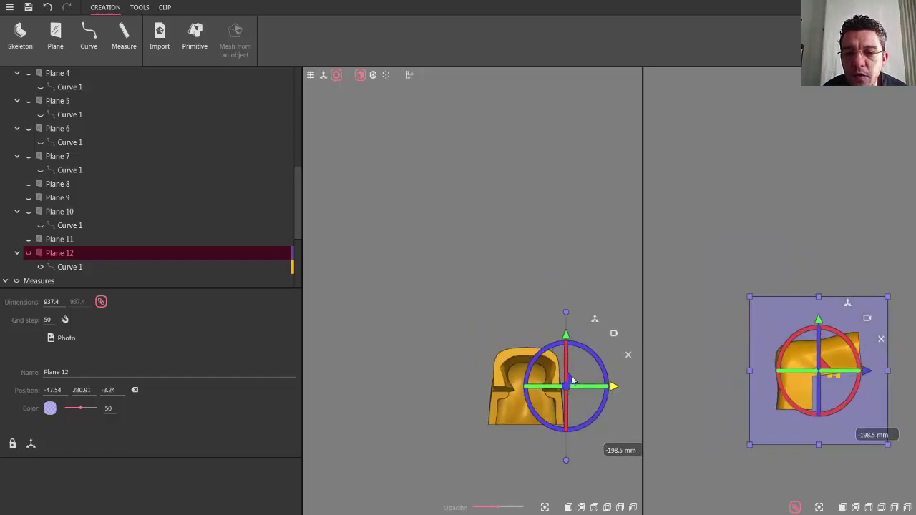
pyautogui.moveTo(567, 385); pyautogui.dragTo(591, 369)
pyautogui.scroll(1, 590, 433)
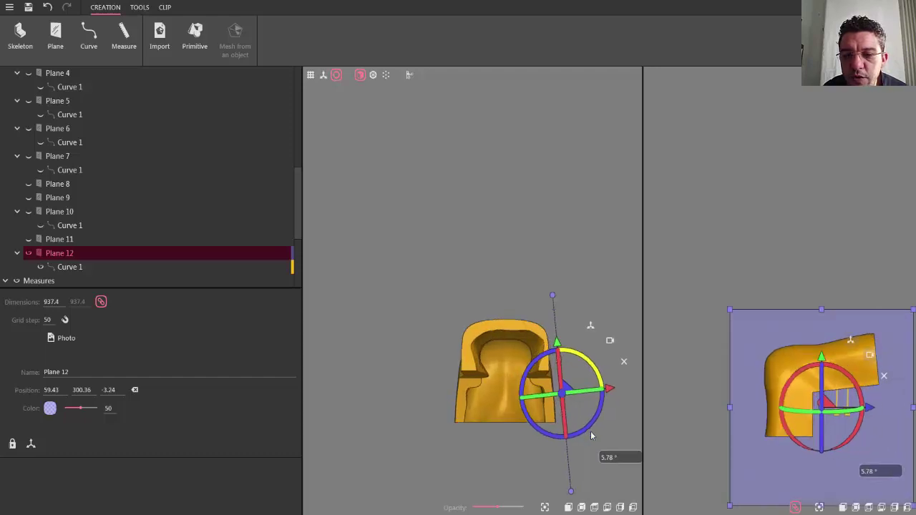
pyautogui.scroll(4, 591, 432)
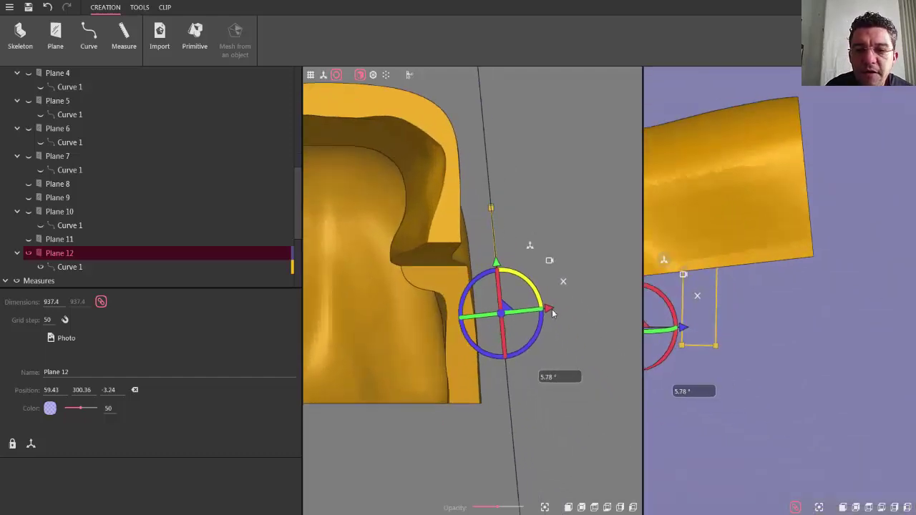
pyautogui.moveTo(549, 310); pyautogui.dragTo(523, 310)
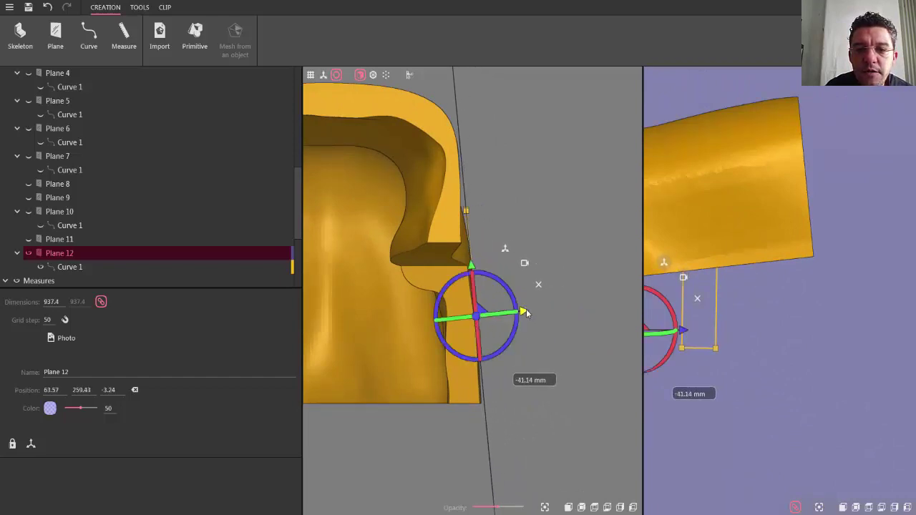
pyautogui.click(549, 361)
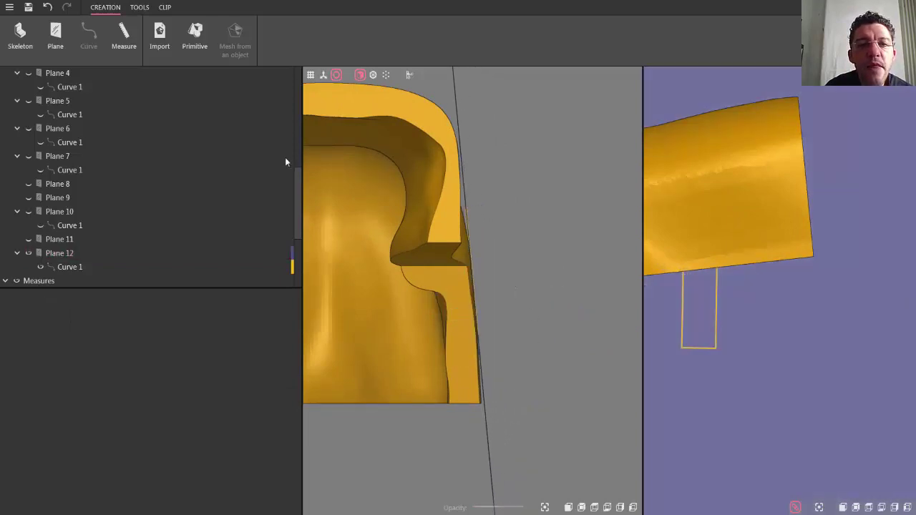
pyautogui.click(337, 75)
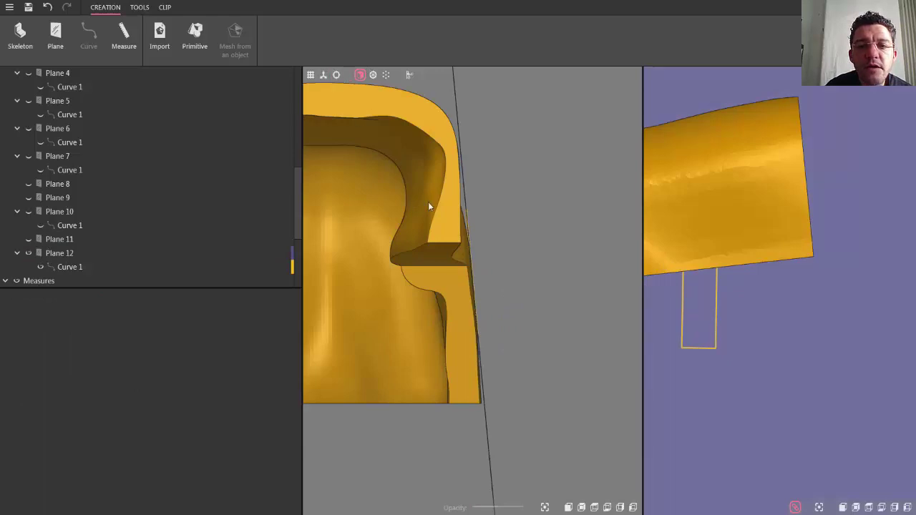
# Offset Plane 12 outward from the seat's side wall by exactly 50 mm and close the transform gizmo.
pyautogui.click(73, 252)
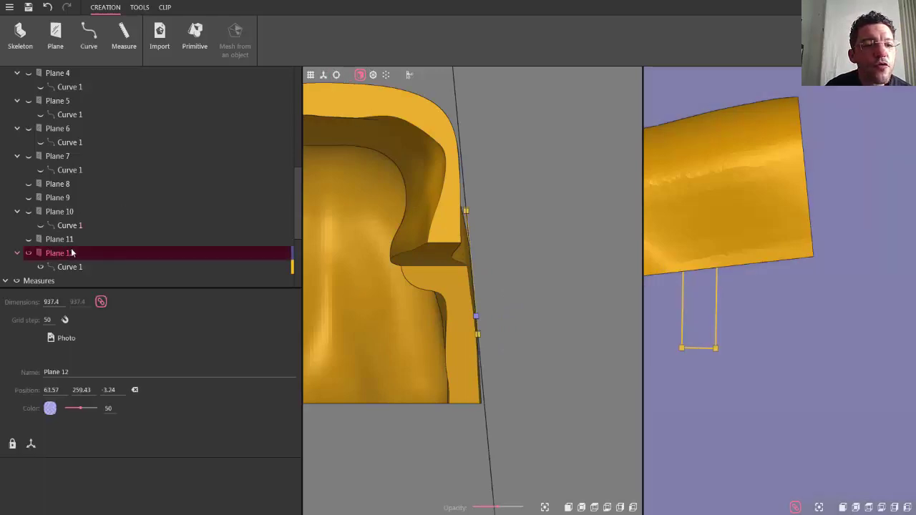
pyautogui.click(337, 76)
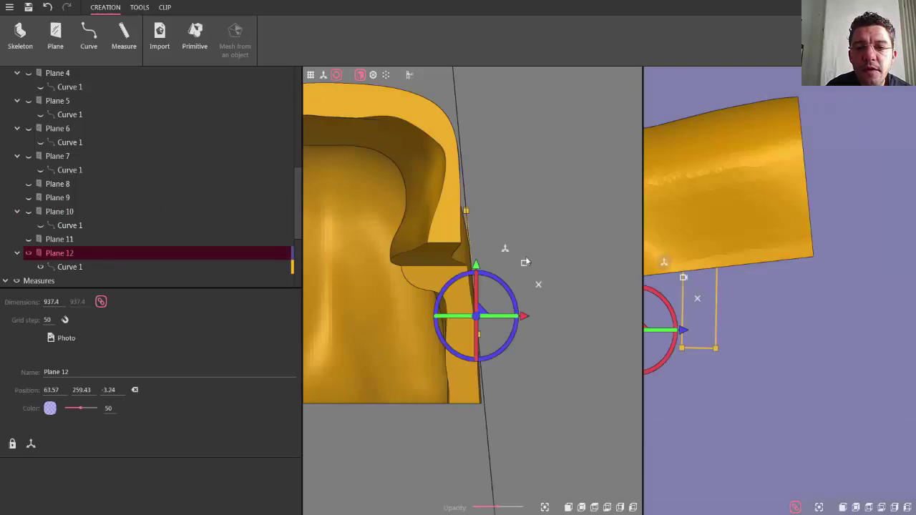
pyautogui.moveTo(526, 318); pyautogui.dragTo(560, 325)
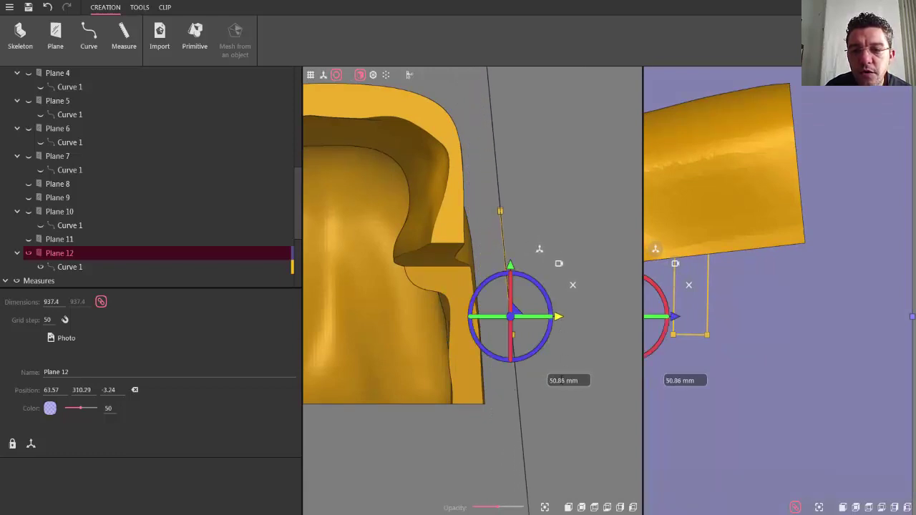
pyautogui.click(563, 380)
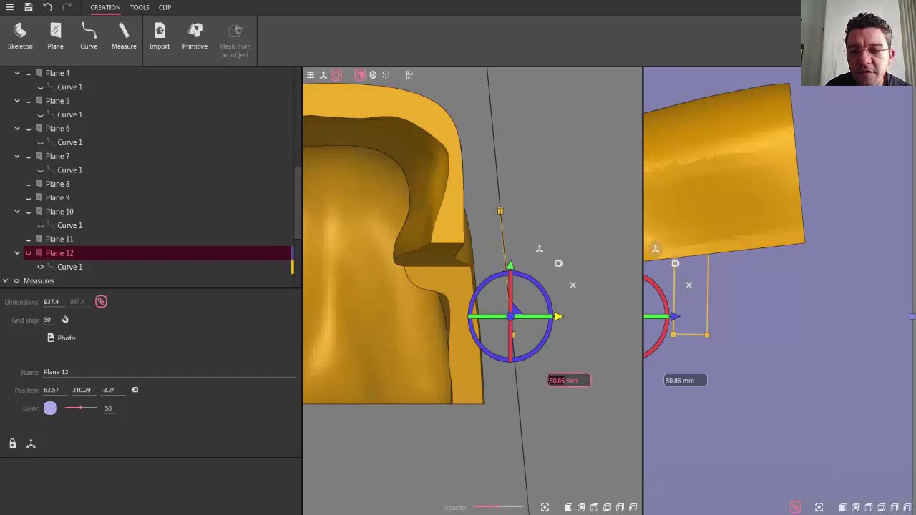
pyautogui.write('50')
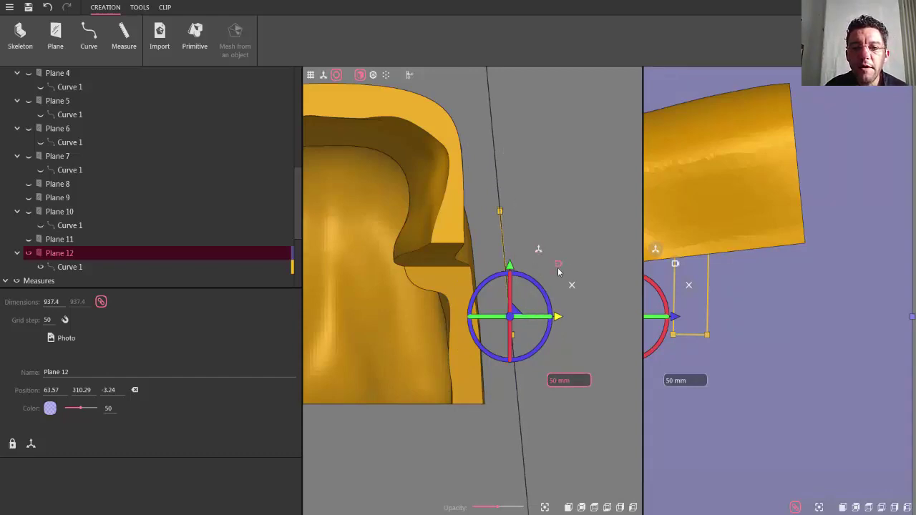
pyautogui.press('Return')
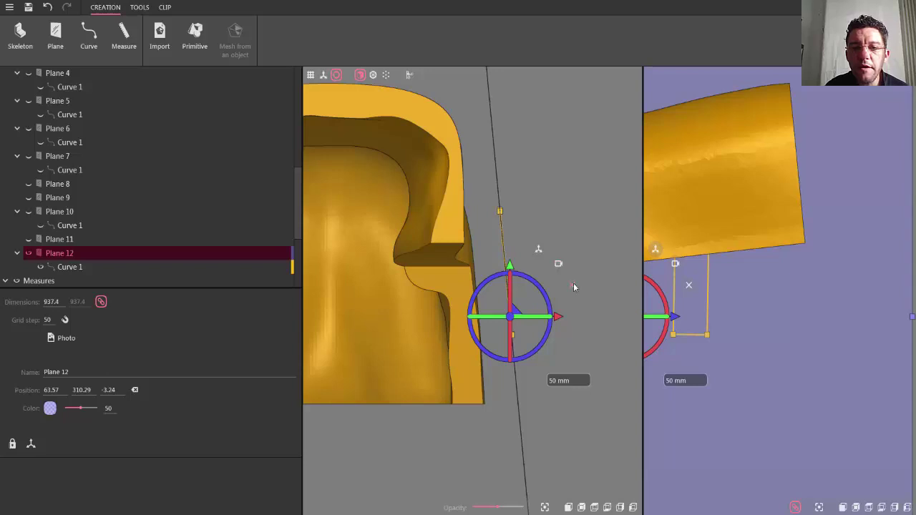
pyautogui.click(571, 284)
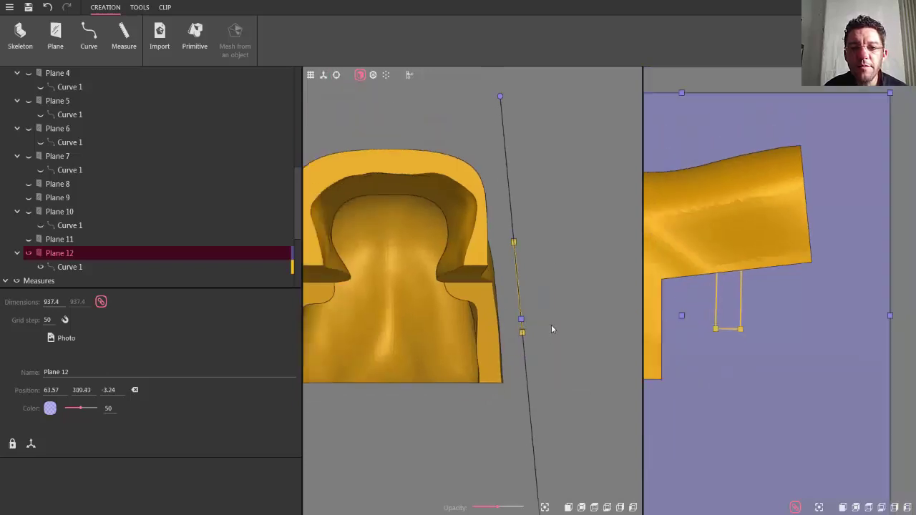
# Set the extrusion of the rectangle curve on Plane 12 to -86 so that it reaches into the seat wall.
pyautogui.click(70, 267)
pyautogui.click(46, 322)
pyautogui.write('5')
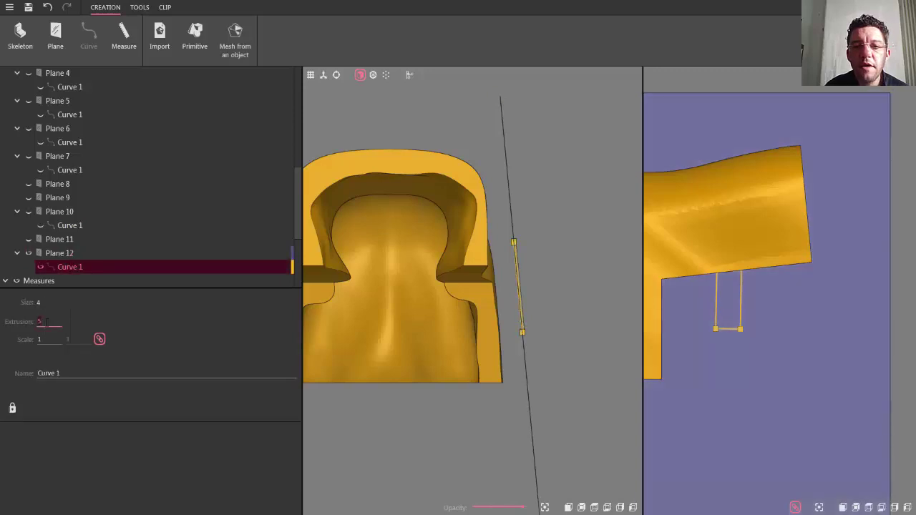
pyautogui.write('3')
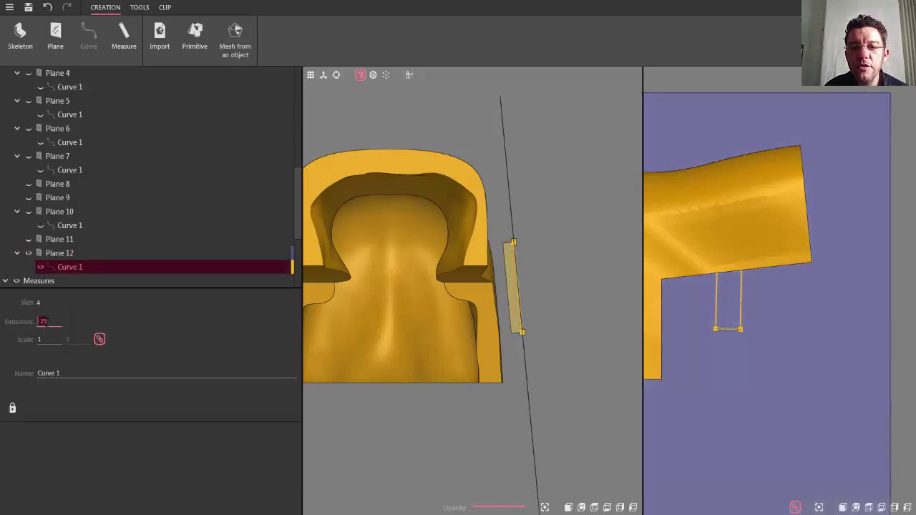
pyautogui.write('75')
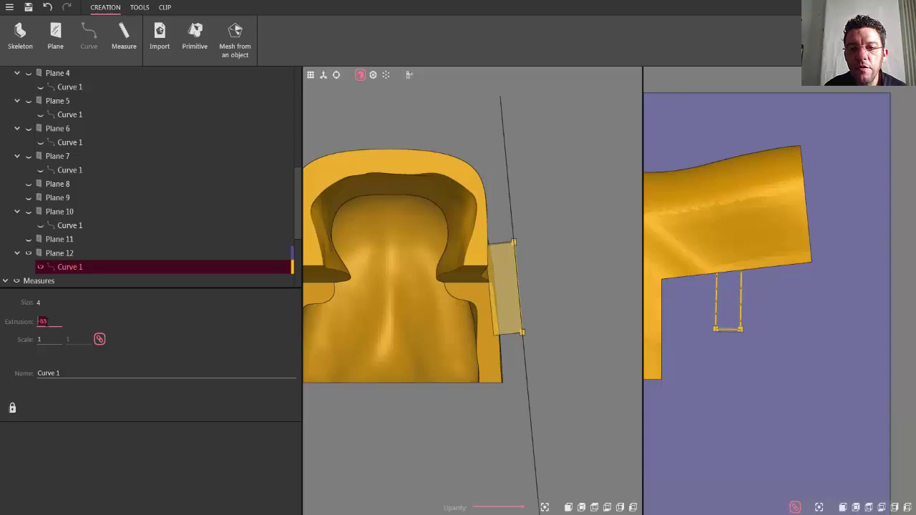
pyautogui.write('86')
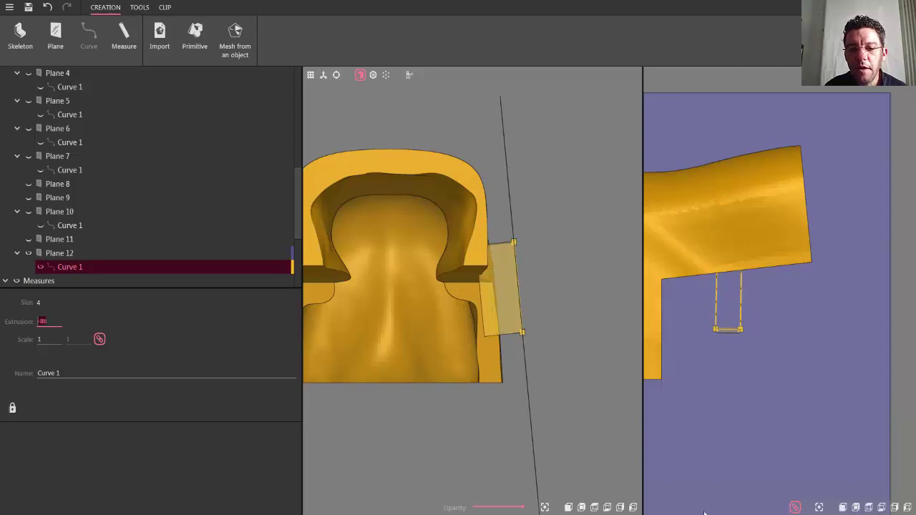
# Move the rectangle curve about 204 mm down along Plane 12 onto the side of the seat base.
pyautogui.click(620, 507)
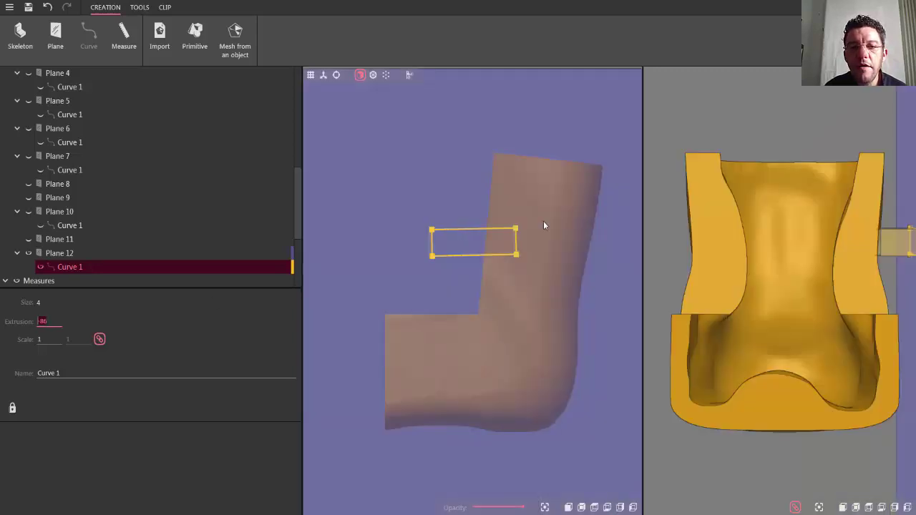
pyautogui.click(338, 75)
pyautogui.moveTo(474, 298); pyautogui.dragTo(475, 345)
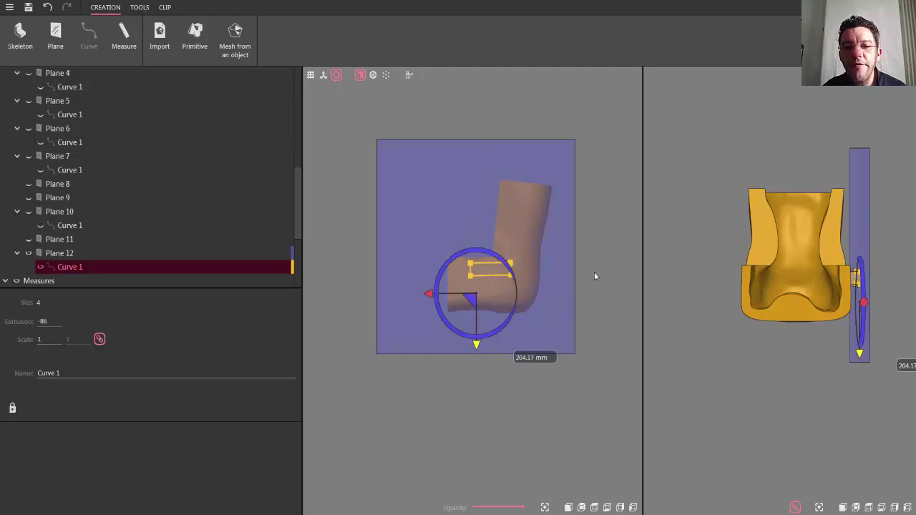
# Add the extruded rectangle as a block on the seat mesh's side using Add/Remove until with the Add until option.
pyautogui.moveTo(436, 117); pyautogui.dragTo(491, 213, button='middle')
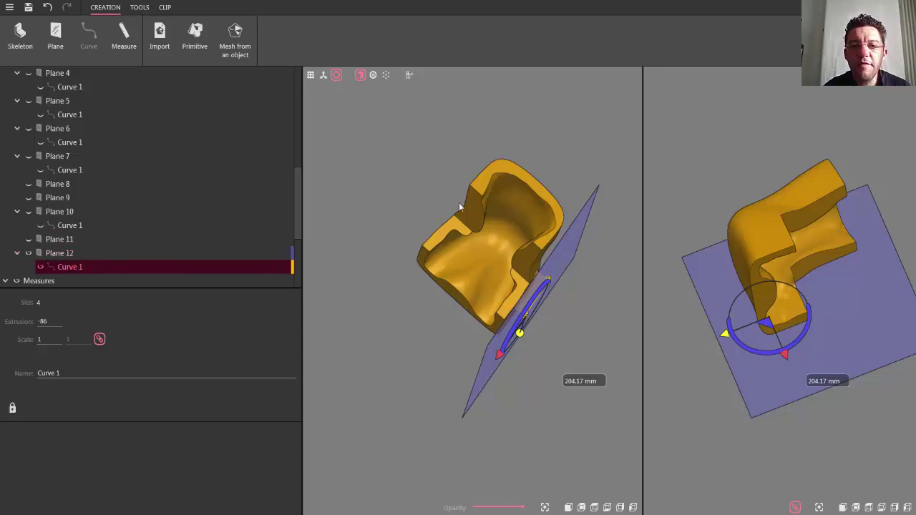
pyautogui.click(506, 204)
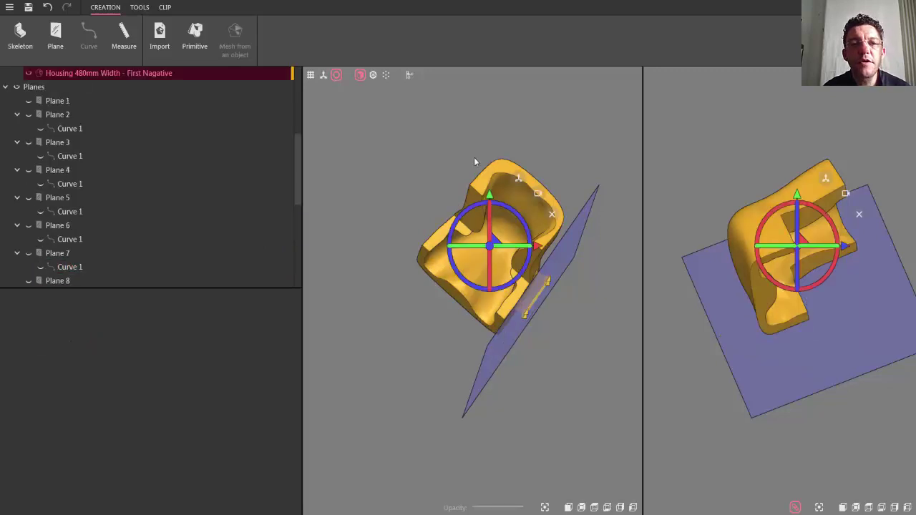
pyautogui.click(145, 9)
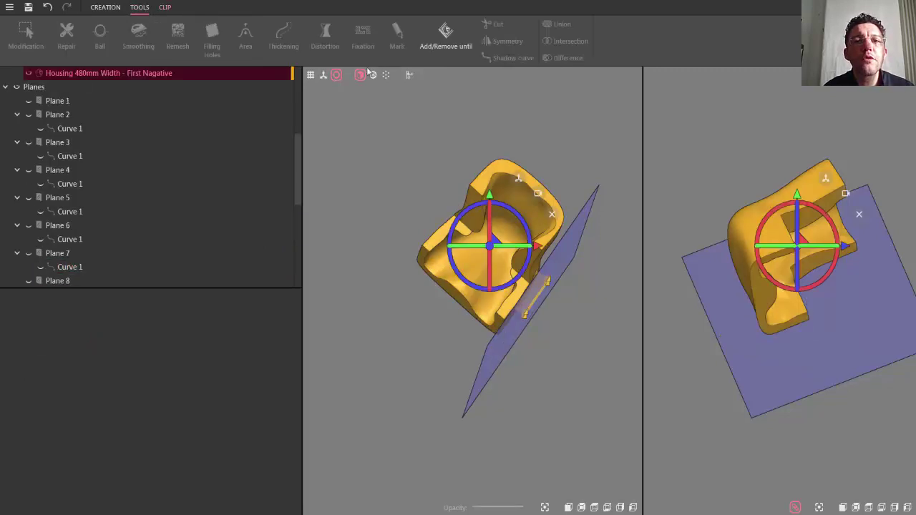
pyautogui.click(446, 30)
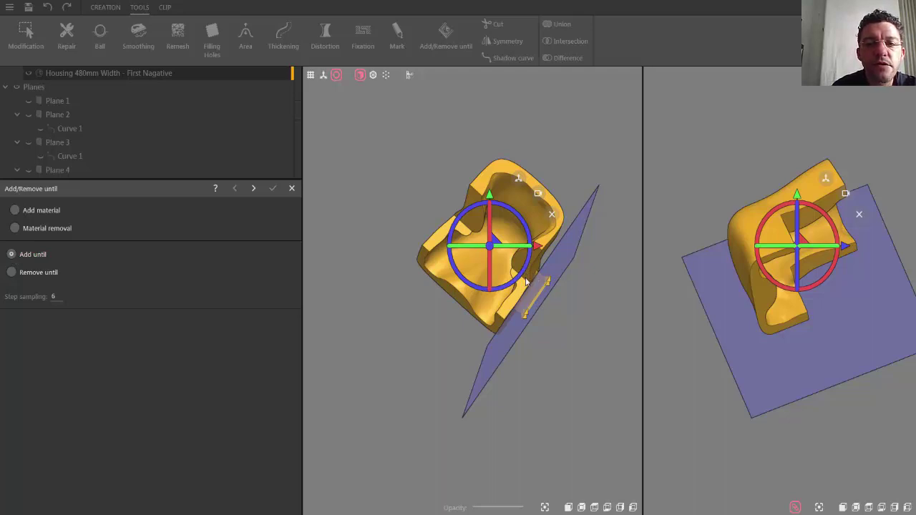
pyautogui.click(254, 189)
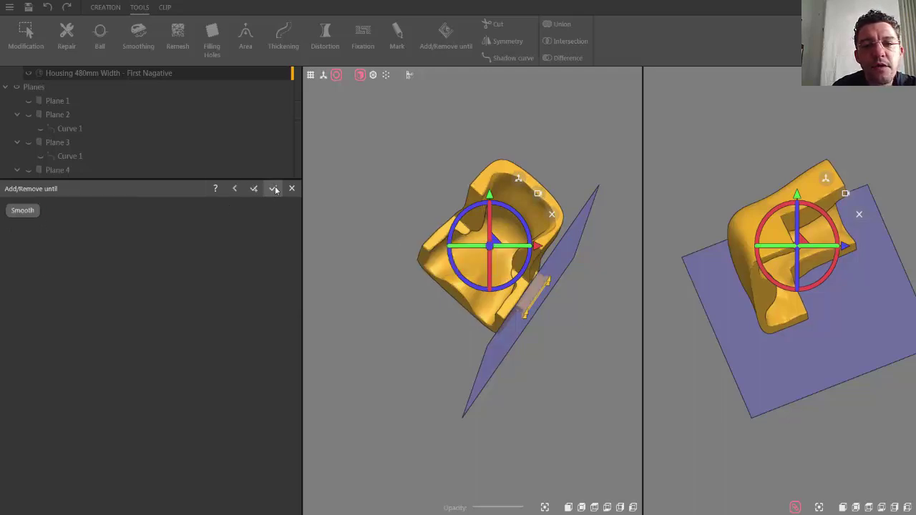
pyautogui.click(273, 188)
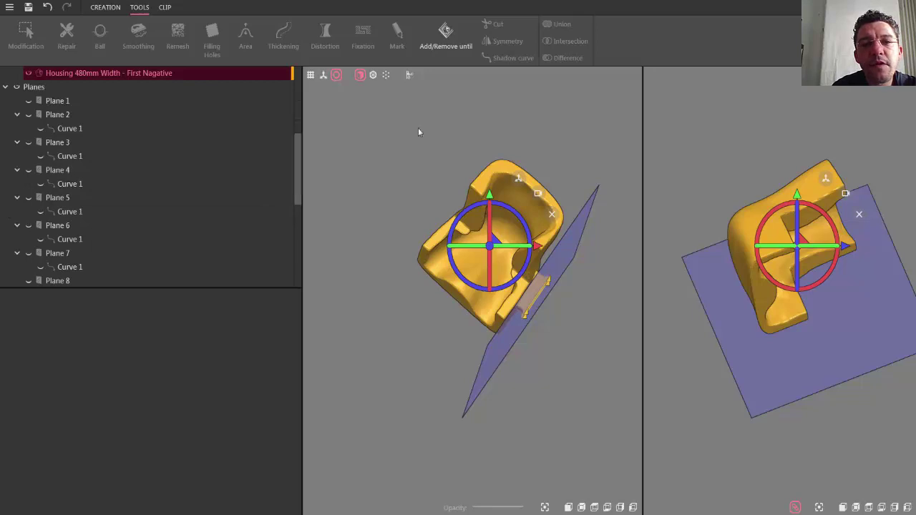
# Hide Plane 12 and inspect the side block on the seat from above and from the front.
pyautogui.click(499, 350)
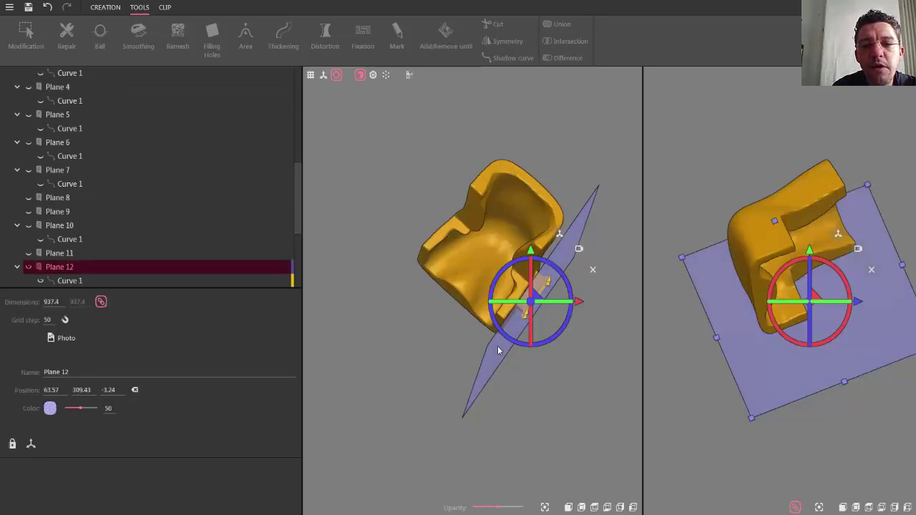
pyautogui.click(29, 267)
pyautogui.moveTo(484, 230); pyautogui.dragTo(573, 305, button='middle')
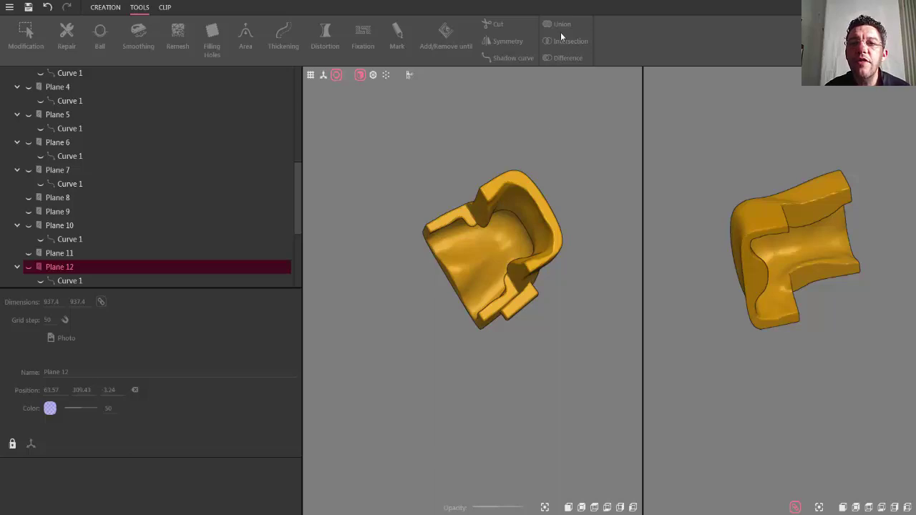
pyautogui.moveTo(564, 271); pyautogui.dragTo(565, 232, button='middle')
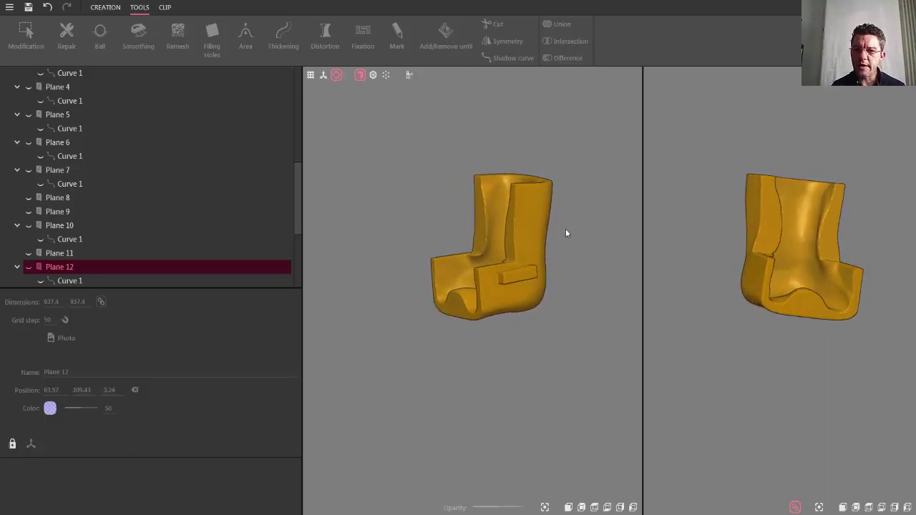